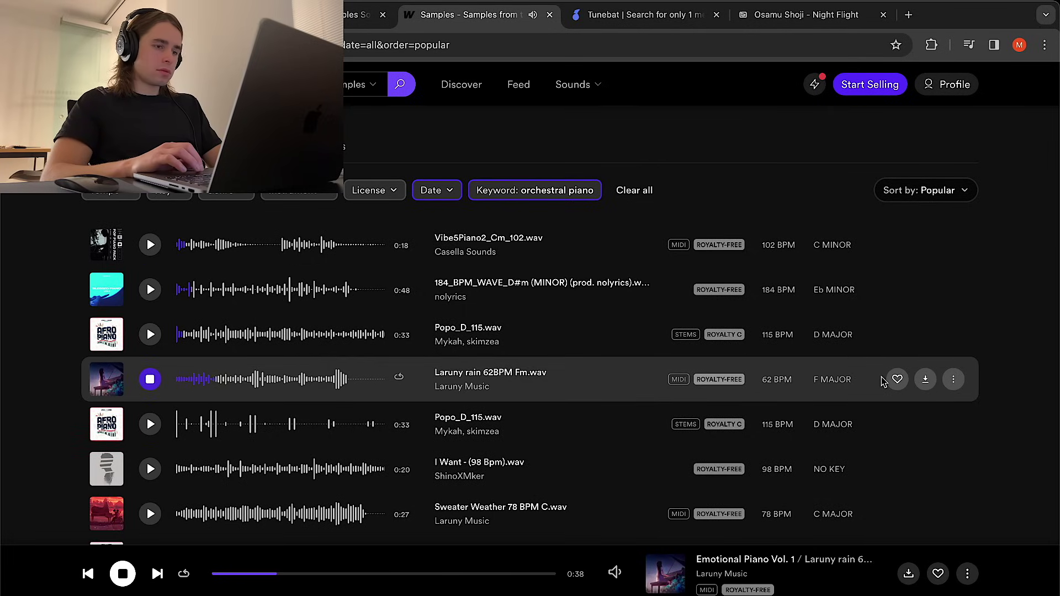
Download the sample Laruny rain 62BPM Fm.wav from the orchestral piano results.
scroll(772, 351, down, 1)
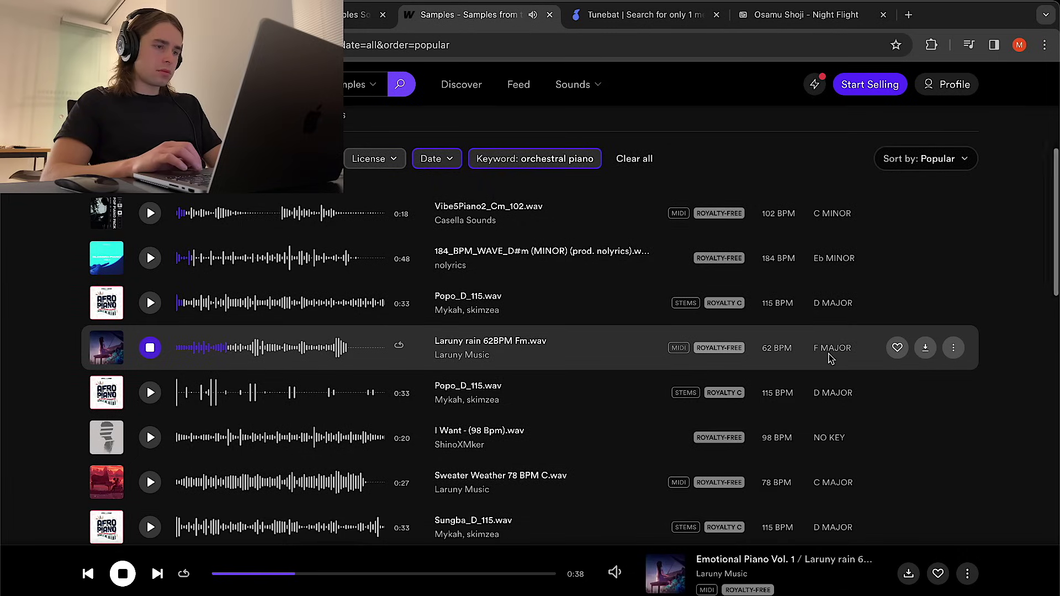
scroll(831, 359, down, 2)
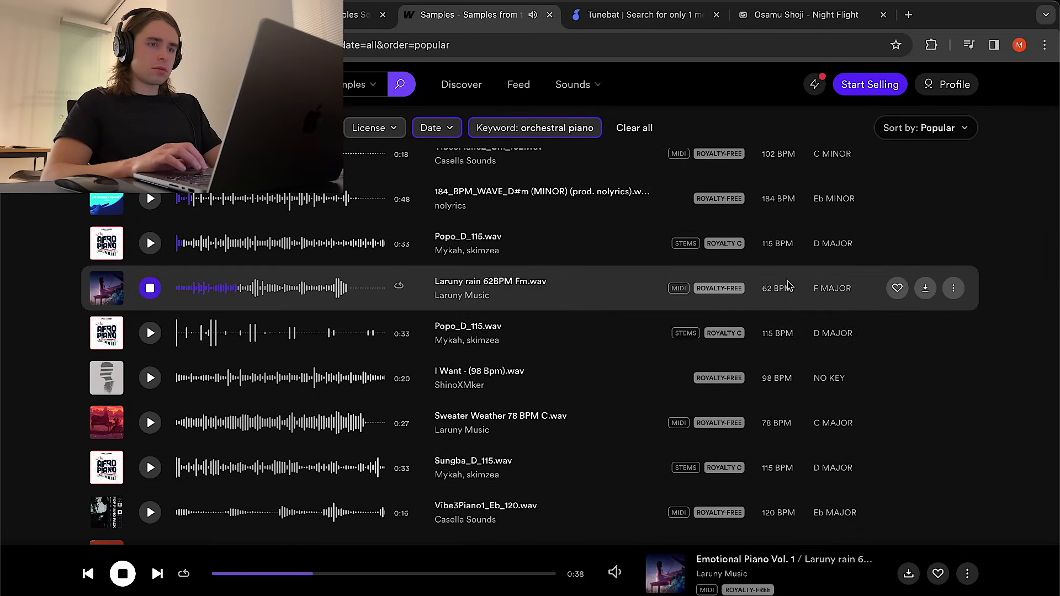
click(924, 289)
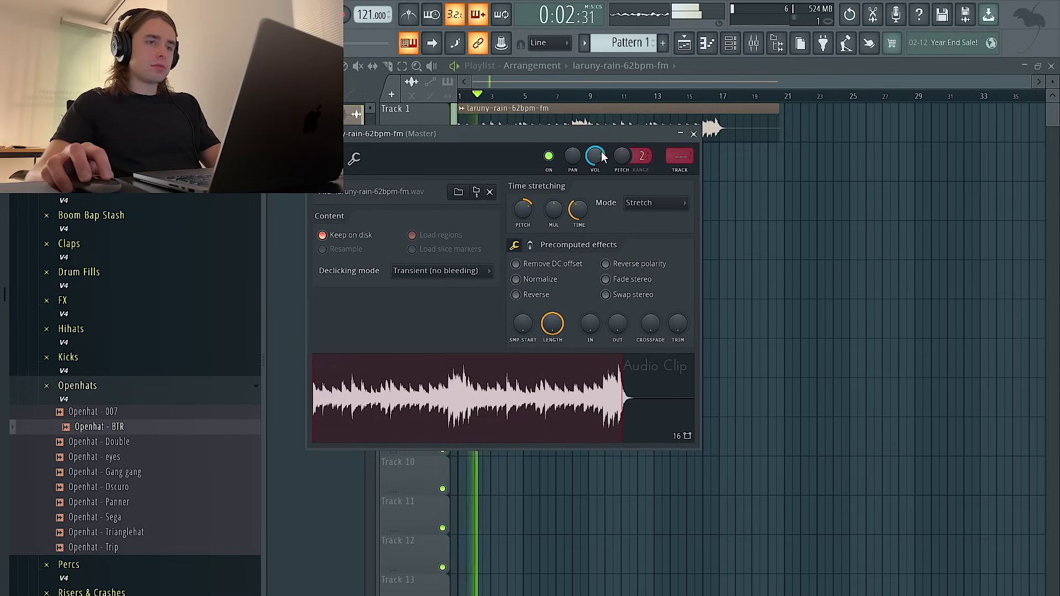
Route the laruny-rain-62bpm-fm sample to mixer track 1.
click(689, 170)
drag(532, 152, 532, 209)
key(ctrl+z)
key(ctrl+z)
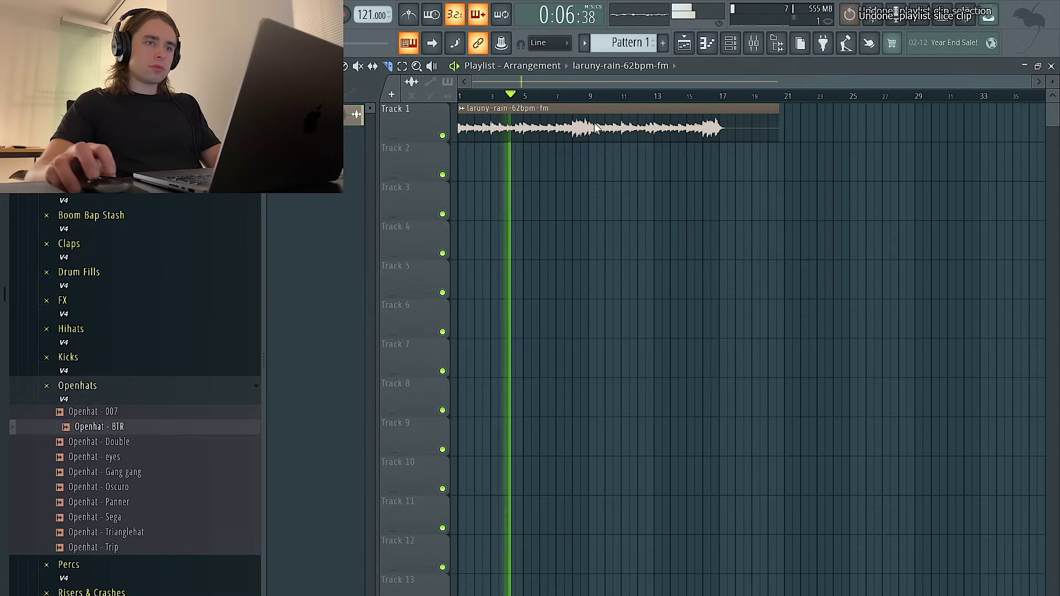
Render bars 1 to 17 from the Master track to a new audio clip and delete the original clip from Track 1.
scroll(531, 131, up, 2)
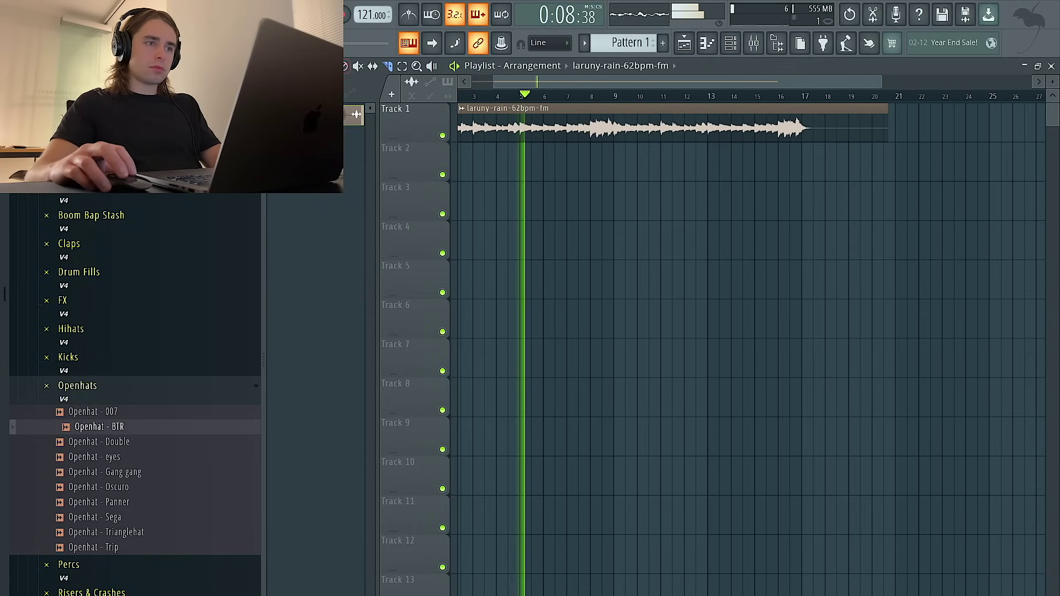
scroll(469, 110, down, 2)
drag(717, 97, 459, 97)
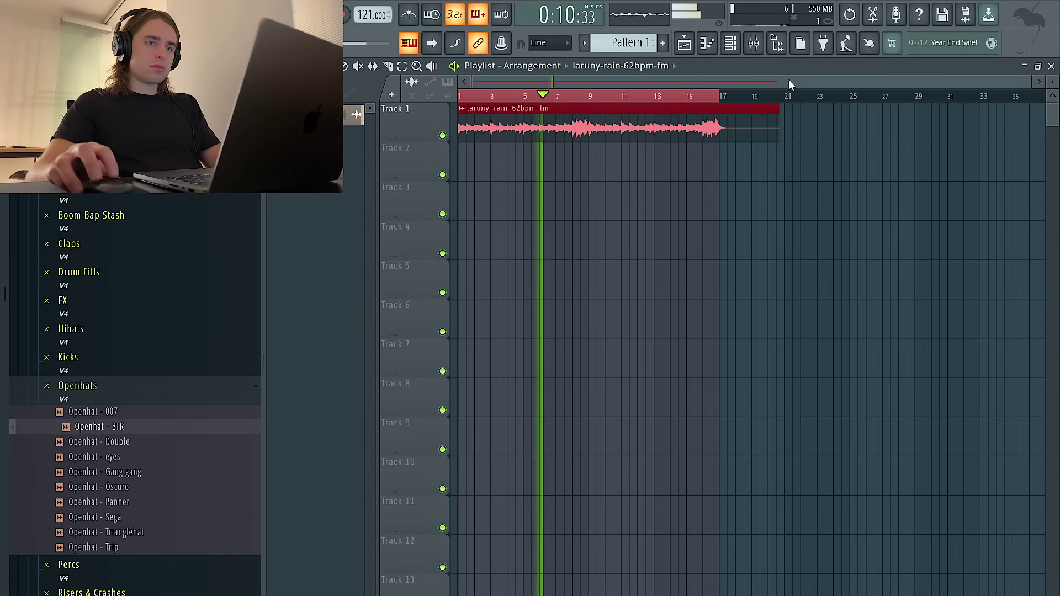
click(754, 43)
click(314, 314)
key(alt+r)
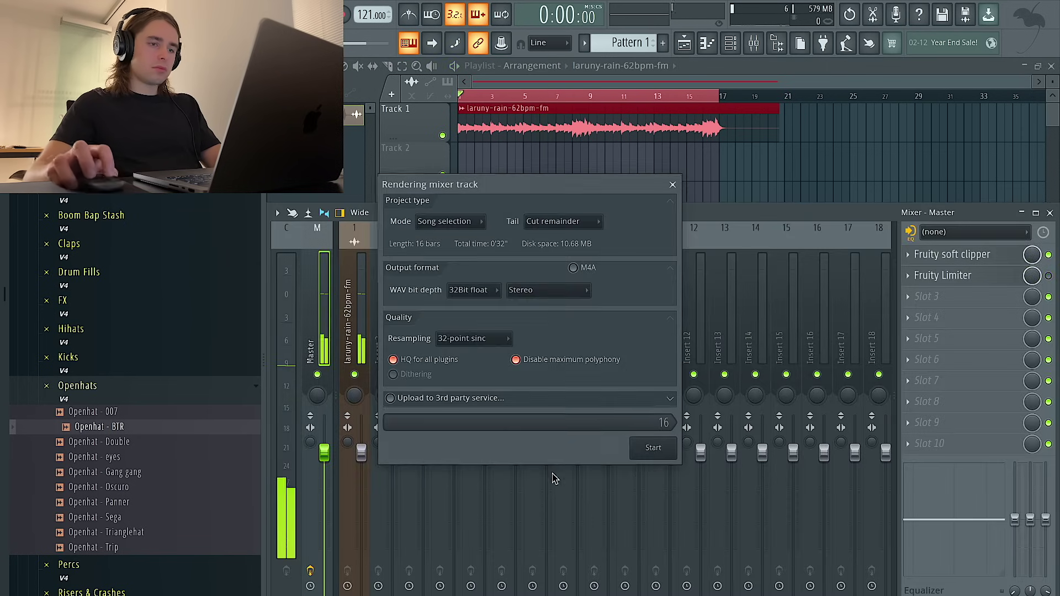
click(654, 446)
right_click(873, 148)
right_click(624, 123)
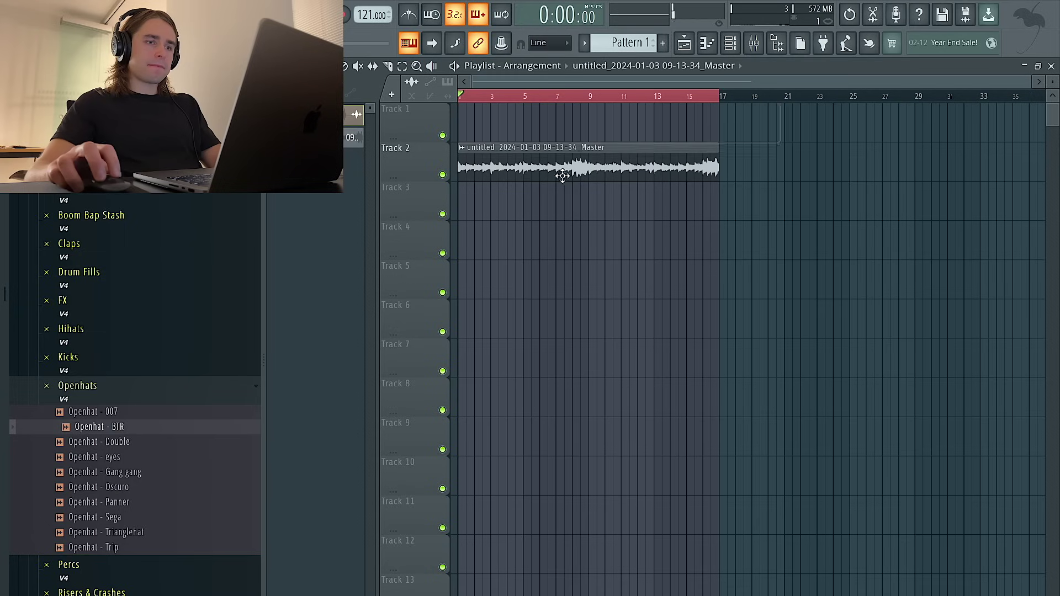
double_click(514, 171)
click(499, 397)
right_click(503, 382)
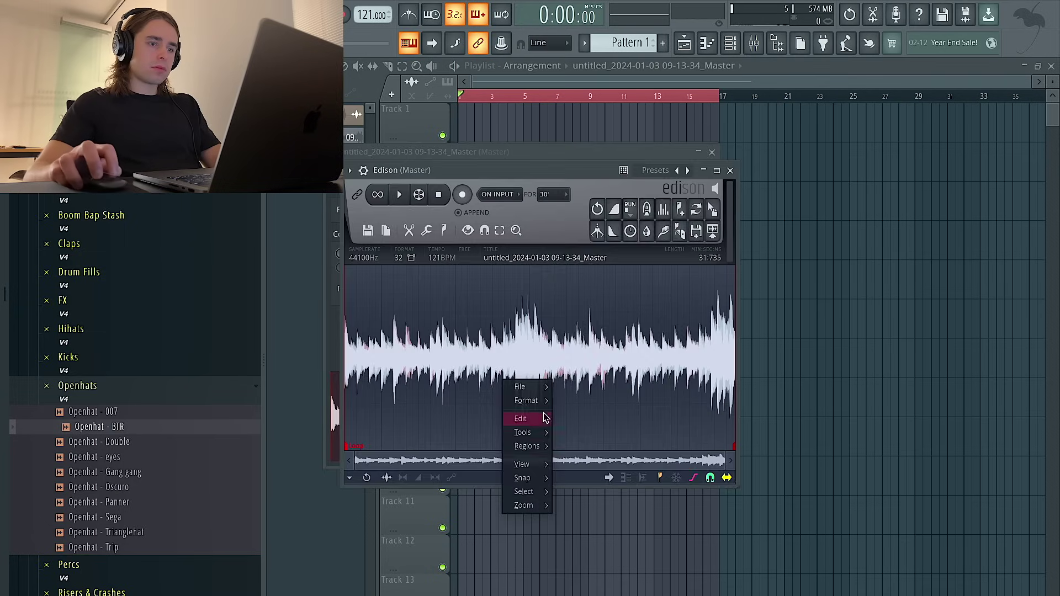
mouse_move(523, 433)
right_click(905, 323)
Chop the rendered clip on Track 2 with the complex Stutter 1 pattern.
click(462, 148)
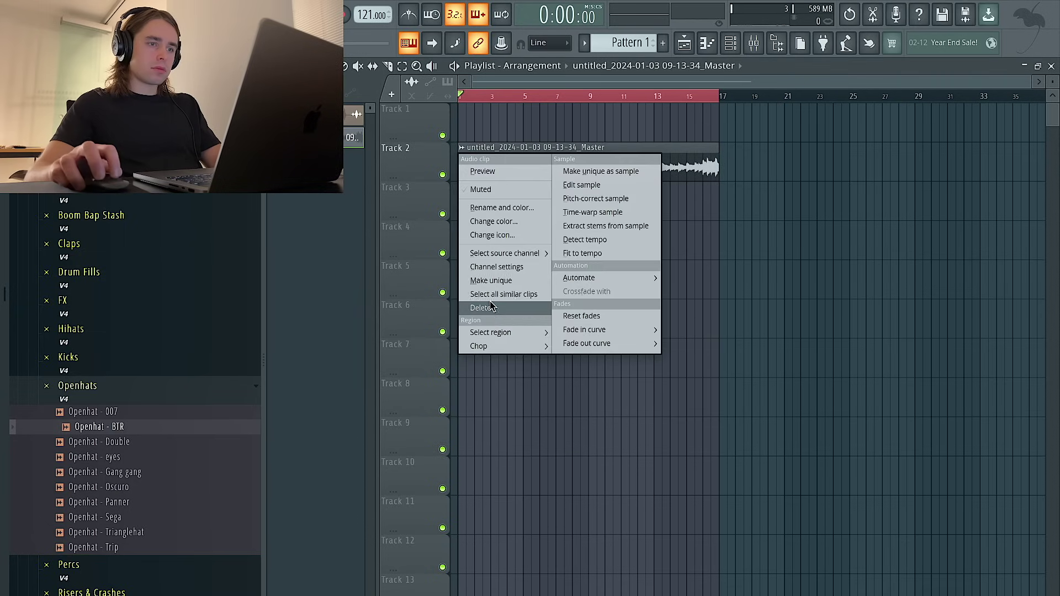
mouse_move(500, 349)
mouse_move(592, 485)
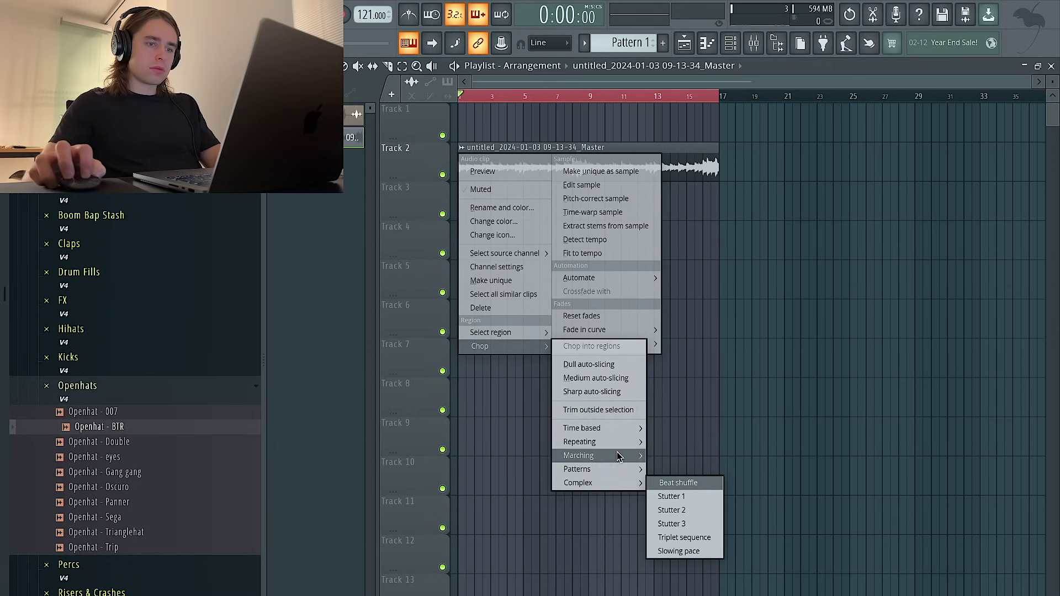
mouse_move(606, 448)
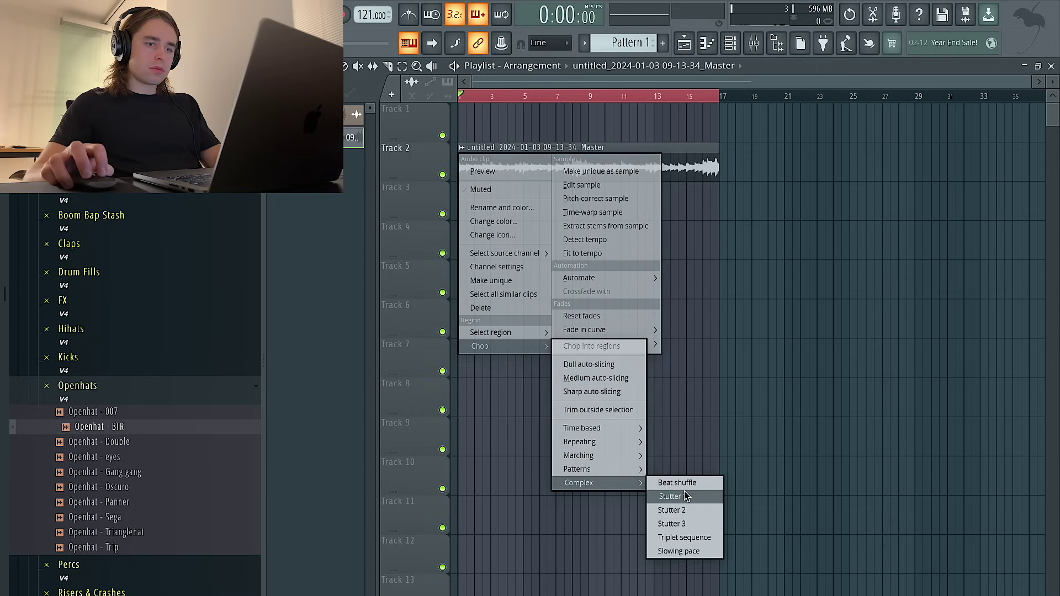
click(690, 496)
scroll(426, 185, up, 3)
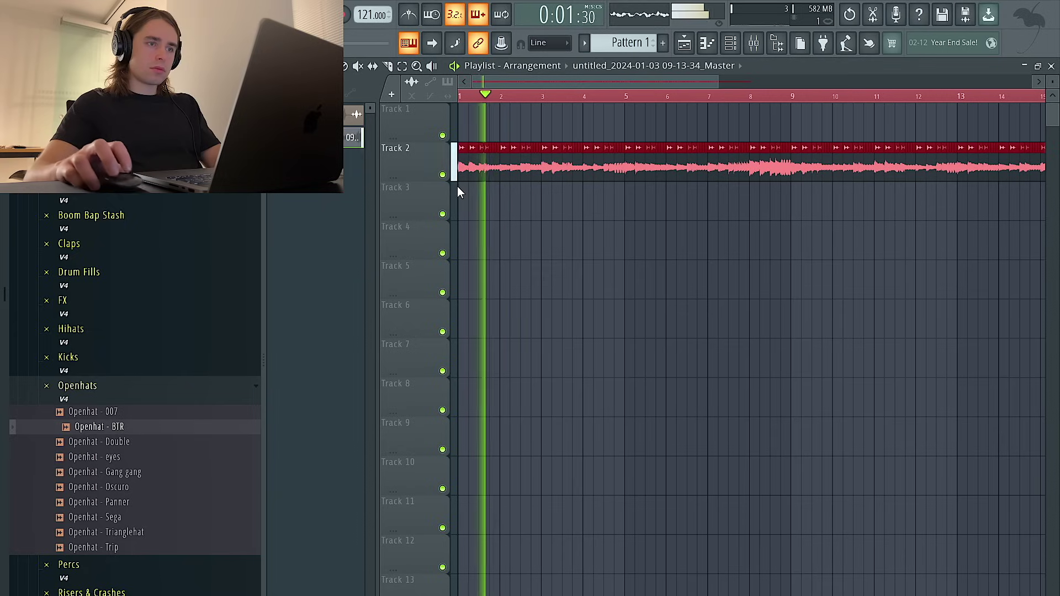
scroll(517, 194, down, 1)
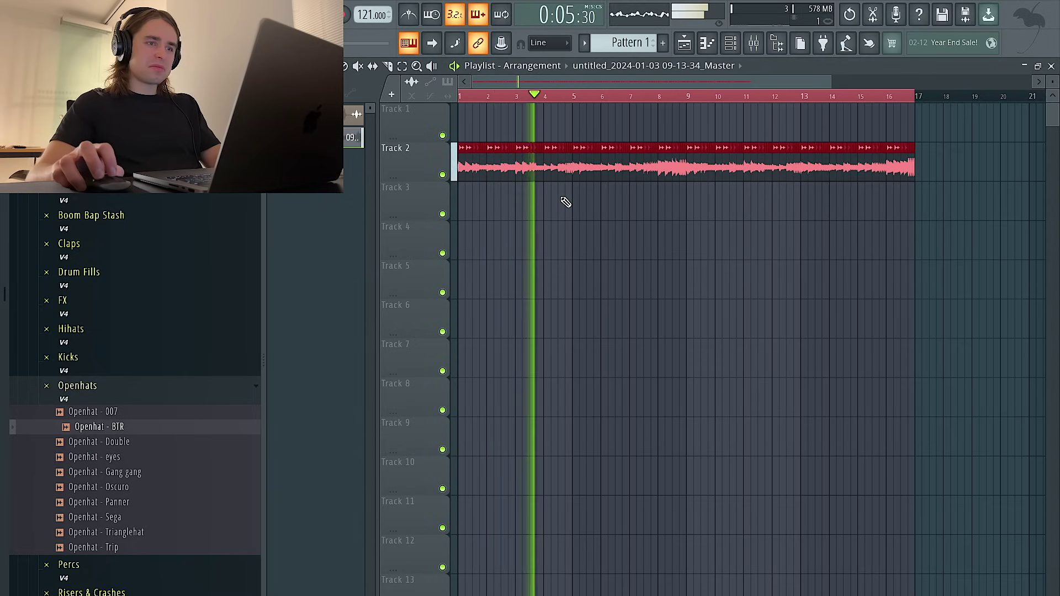
Set the declicking mode of the chopped clip's channel to Generic (bleeding).
double_click(550, 169)
click(462, 289)
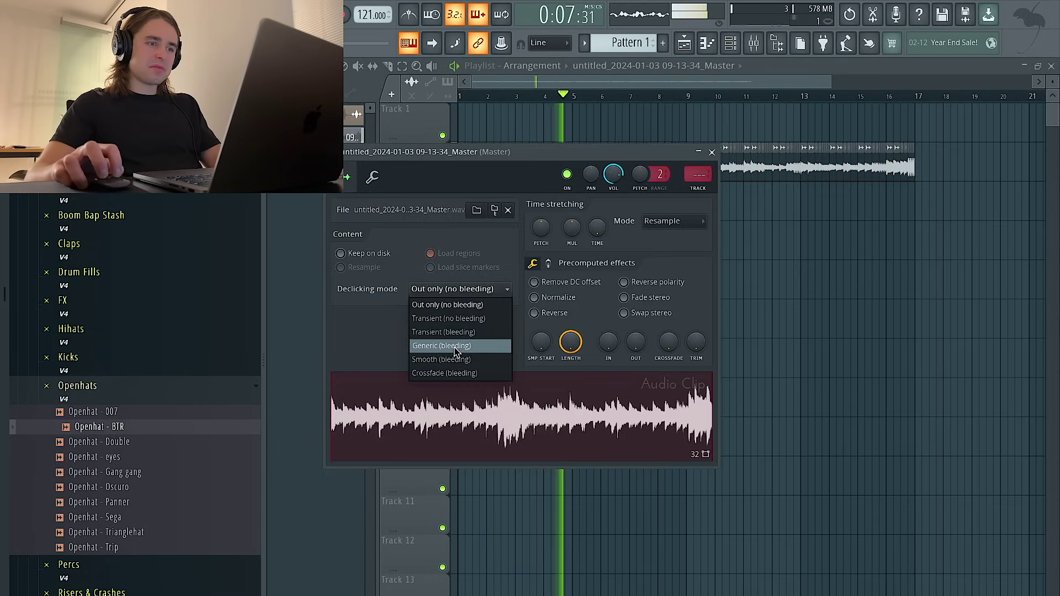
click(453, 348)
key(Escape)
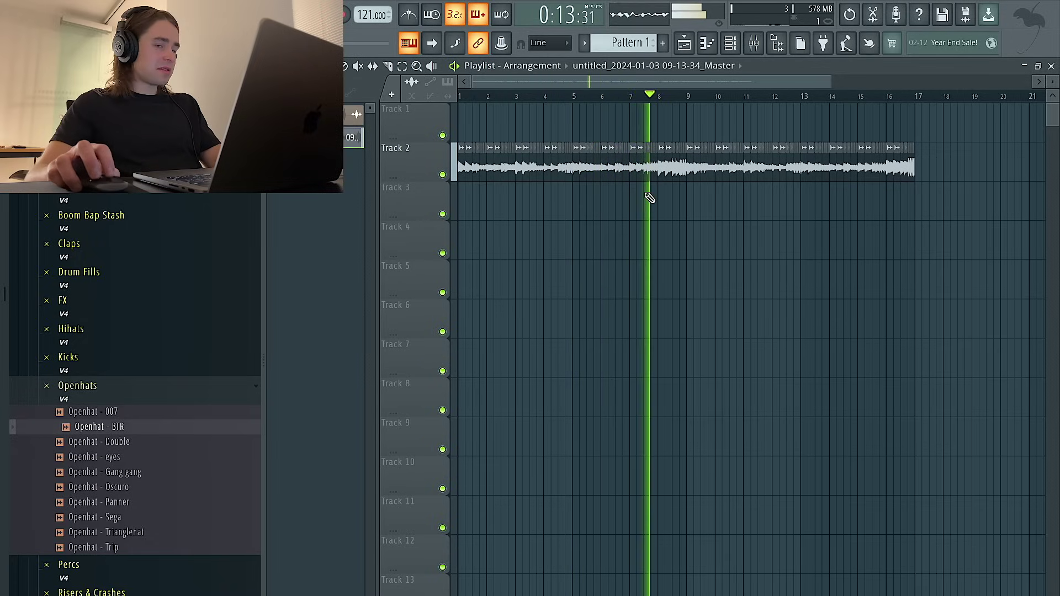
Replace the short slices in the second half of bar 8 on Track 2 with a copy of that bar's first two slices.
scroll(670, 180, up, 3)
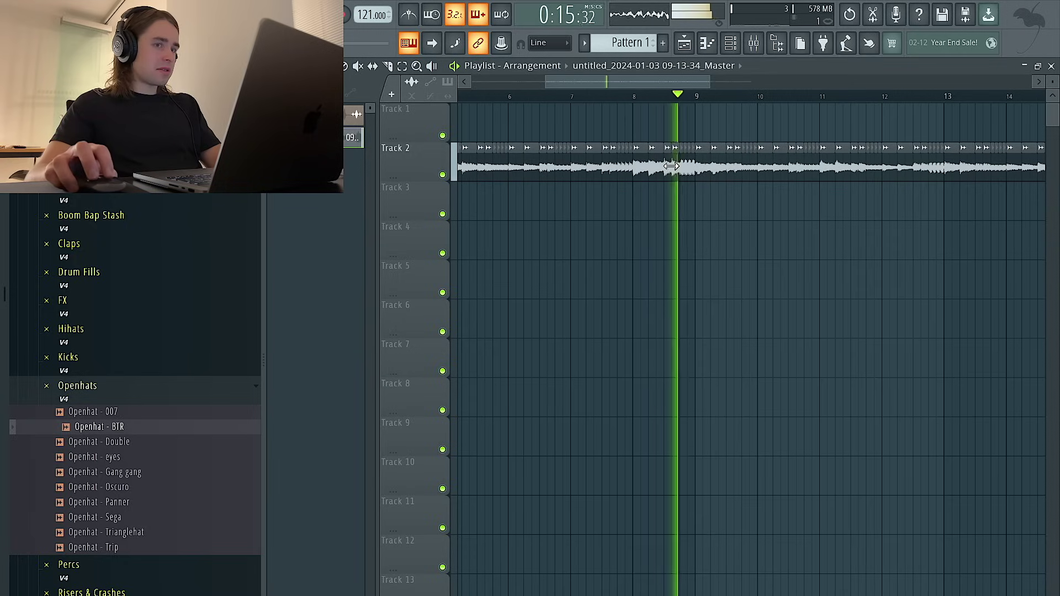
key(Delete)
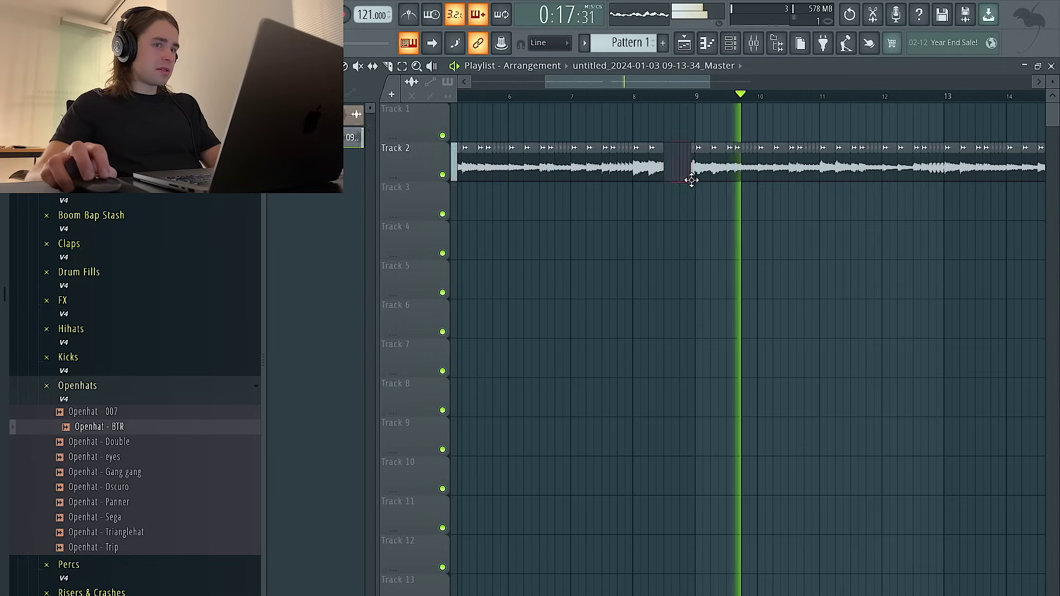
key(ctrl+z)
click(614, 95)
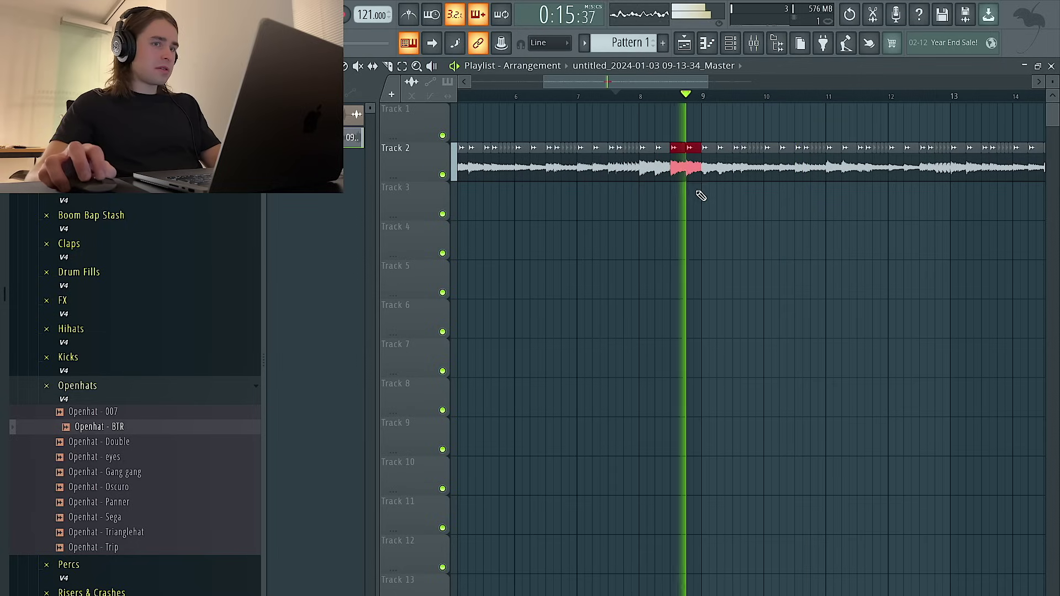
Place an unchopped copy of the rendered clip on Track 1 and align it to span bars 1 to 17.
scroll(697, 197, down, 3)
scroll(697, 197, down, 2)
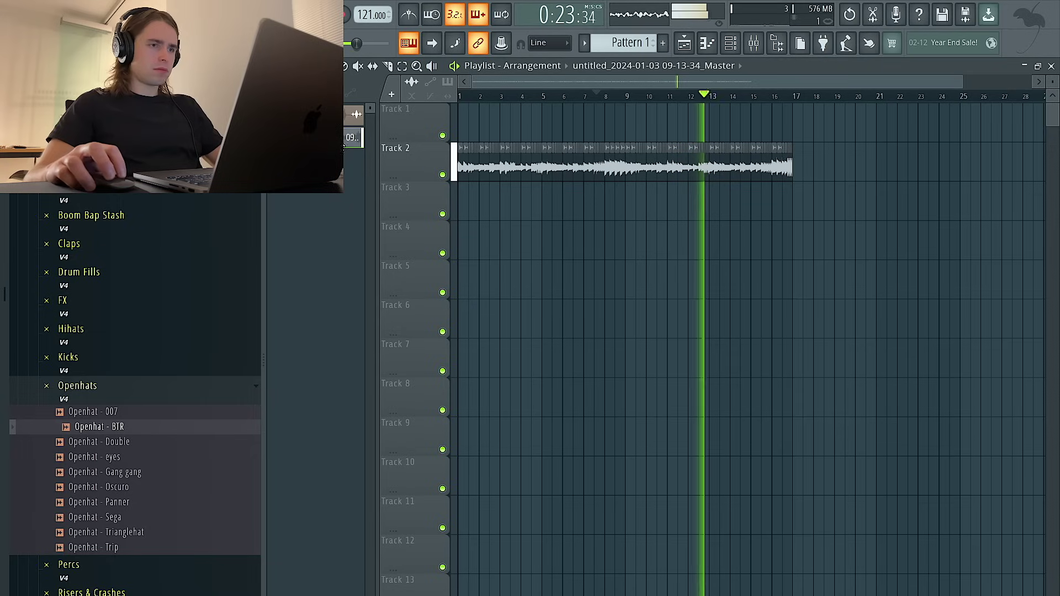
drag(464, 128, 813, 132)
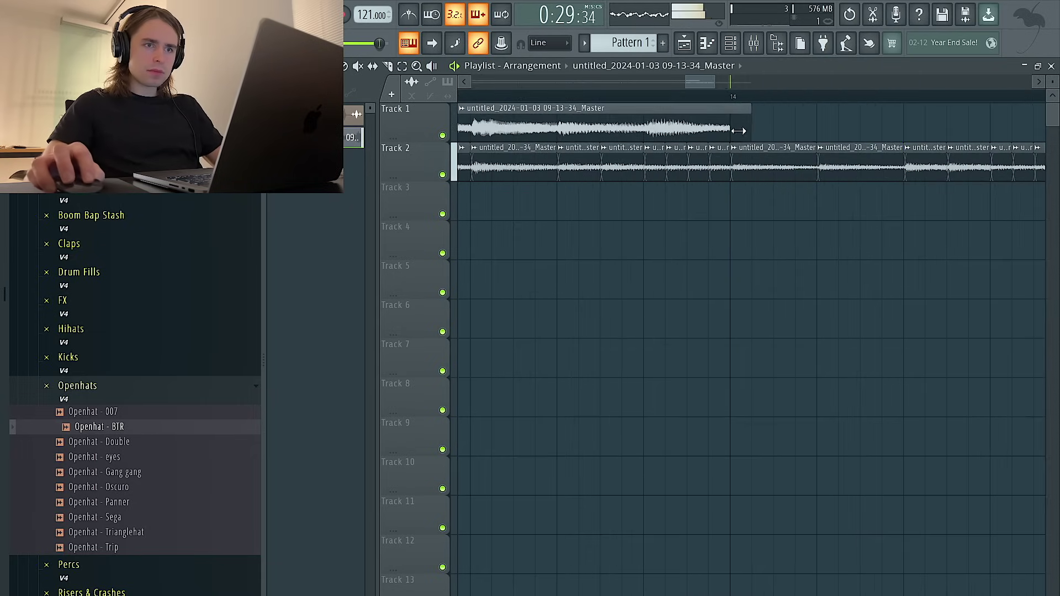
drag(739, 131, 732, 131)
scroll(732, 131, down, 3)
drag(620, 120, 856, 123)
scroll(846, 124, down, 1)
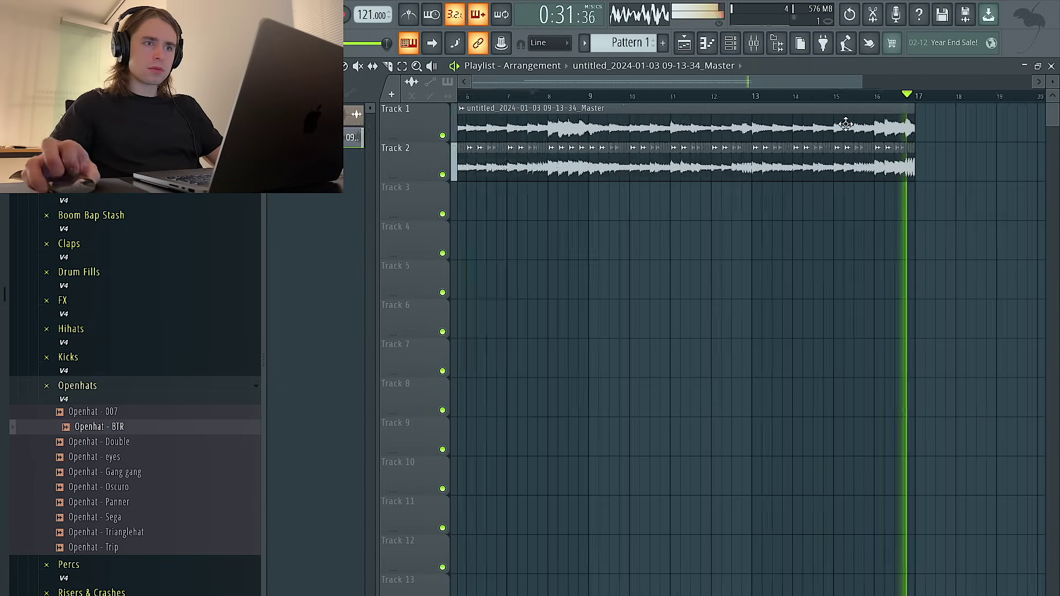
scroll(846, 125, down, 2)
drag(531, 133, 409, 126)
Route the rendered clip's channel to mixer track 2 and load HalfTime in its first effect slot.
double_click(586, 130)
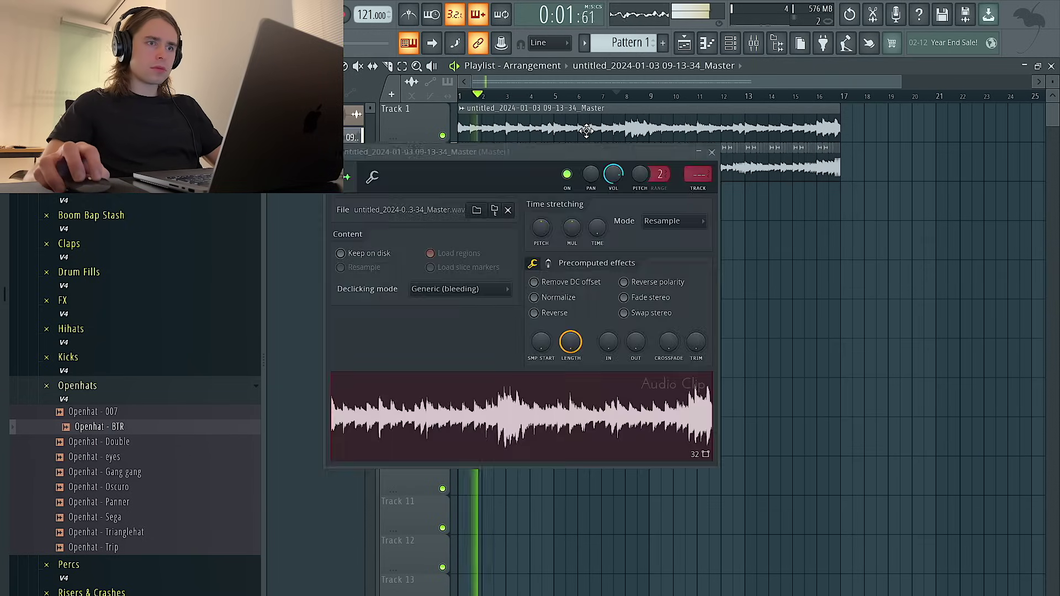
click(694, 177)
click(936, 253)
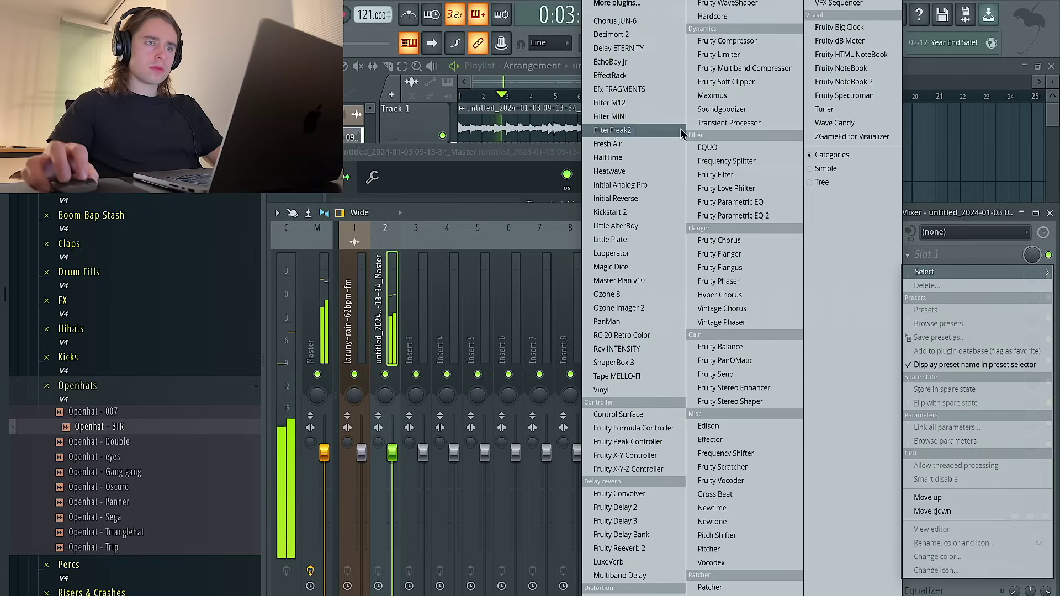
click(608, 157)
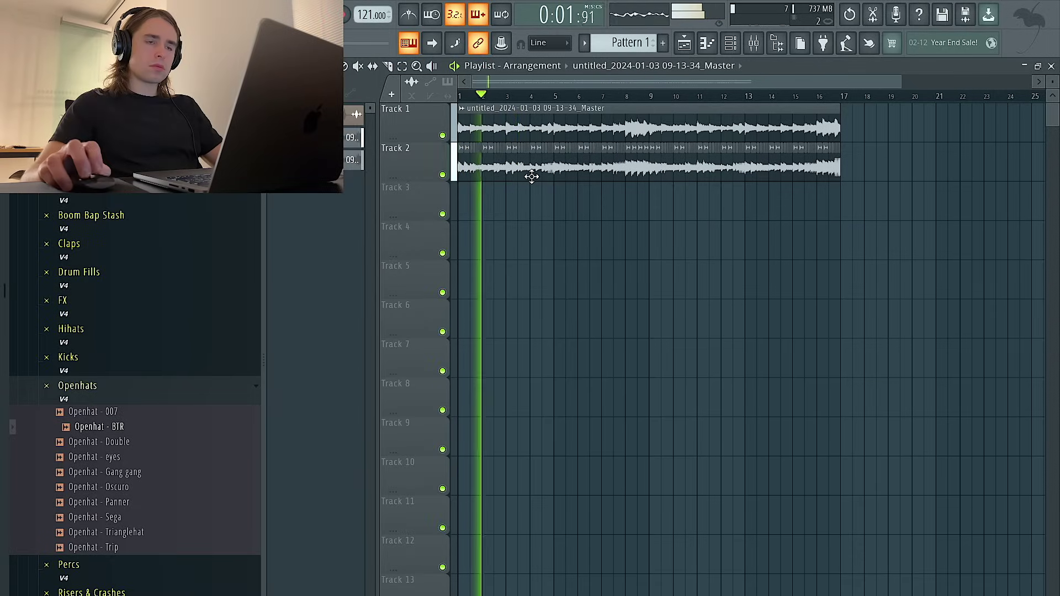
Lower the fader of mixer track 2 slightly and load Fruity Parametric EQ 2 in its third effect slot.
scroll(493, 127, down, 1)
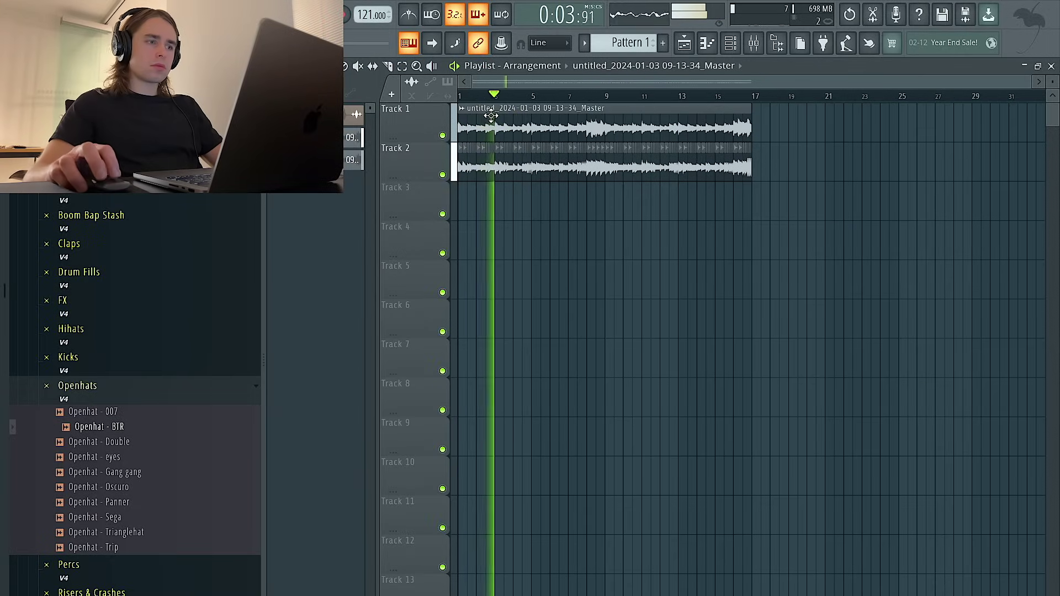
click(753, 43)
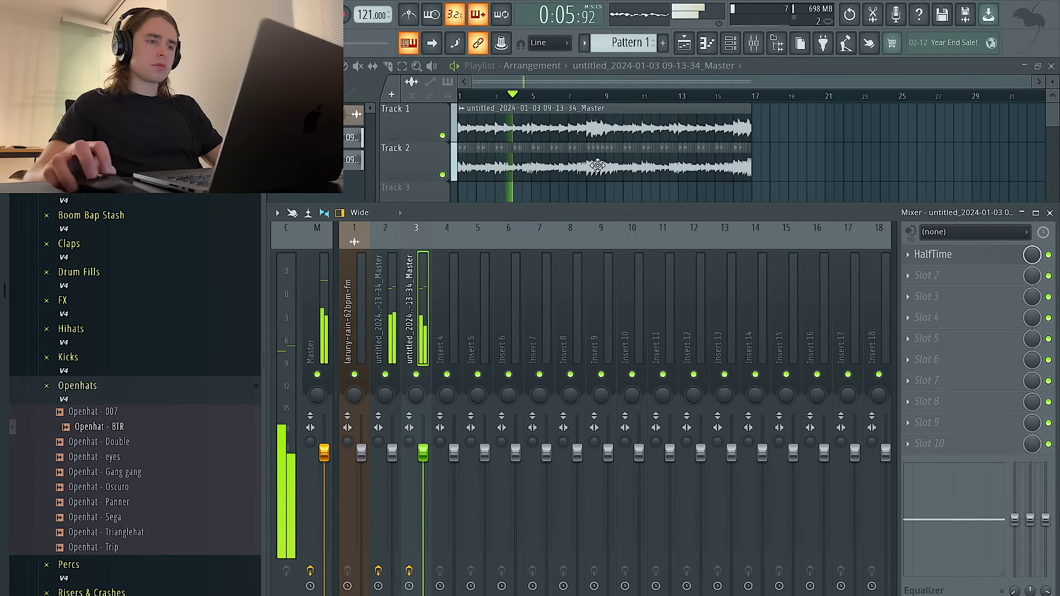
click(388, 445)
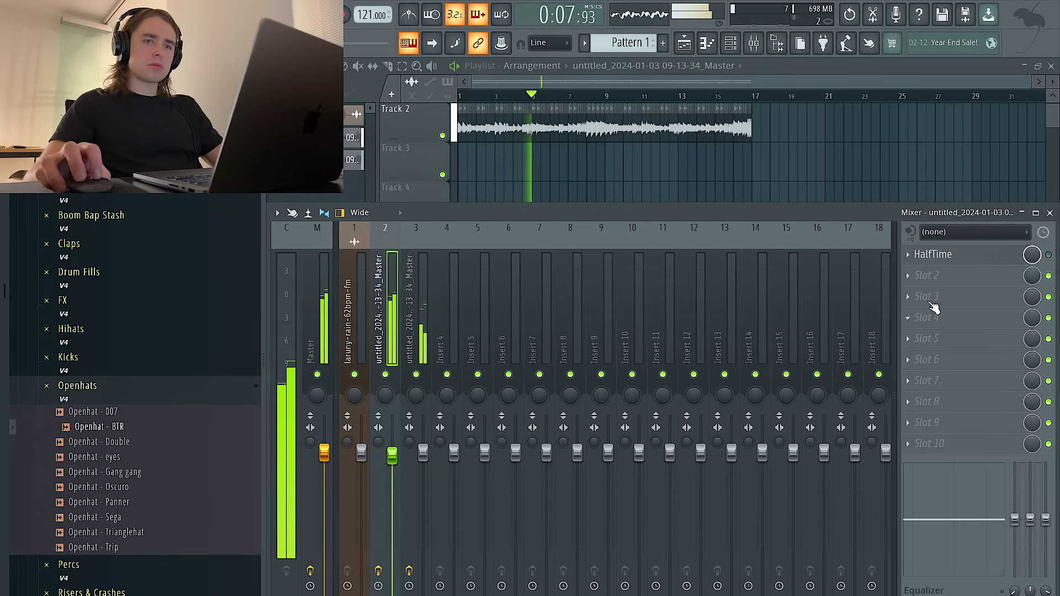
click(911, 299)
click(734, 216)
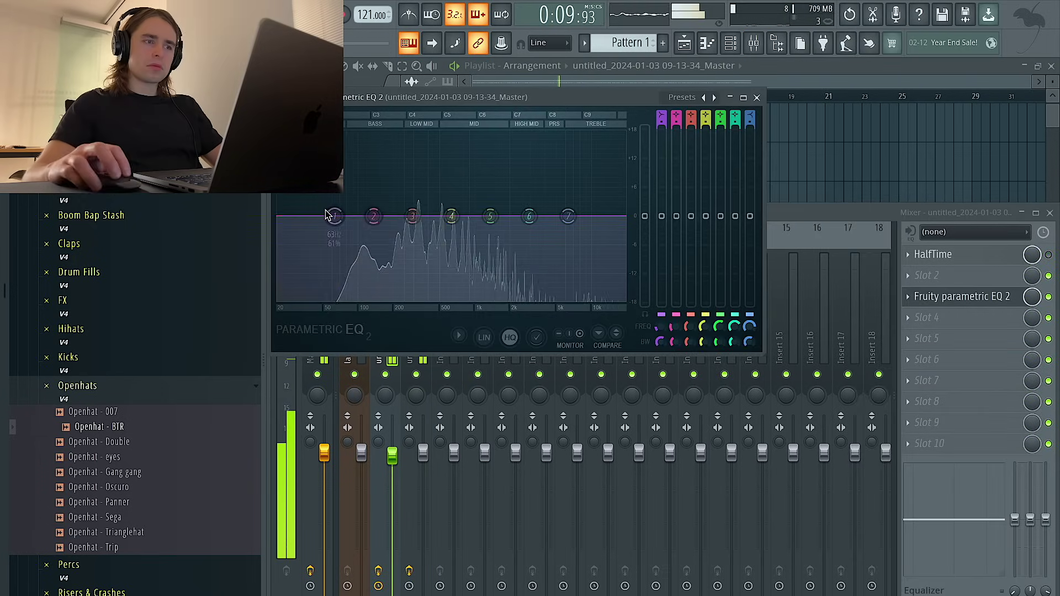
click(756, 97)
key(F9)
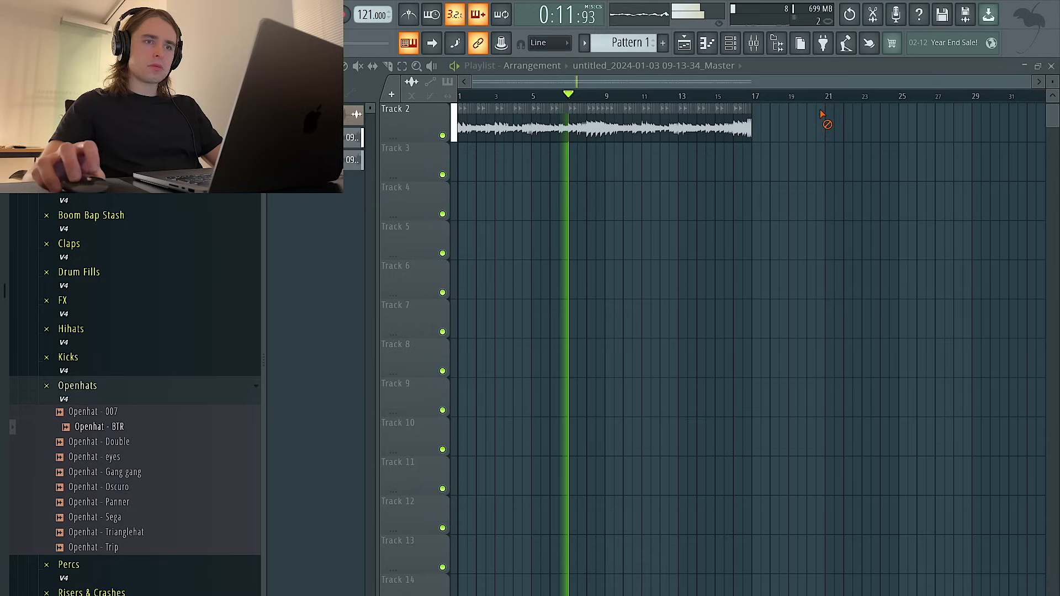
Change the colour of the unchopped clip on Track 1 to purple.
scroll(641, 149, up, 1)
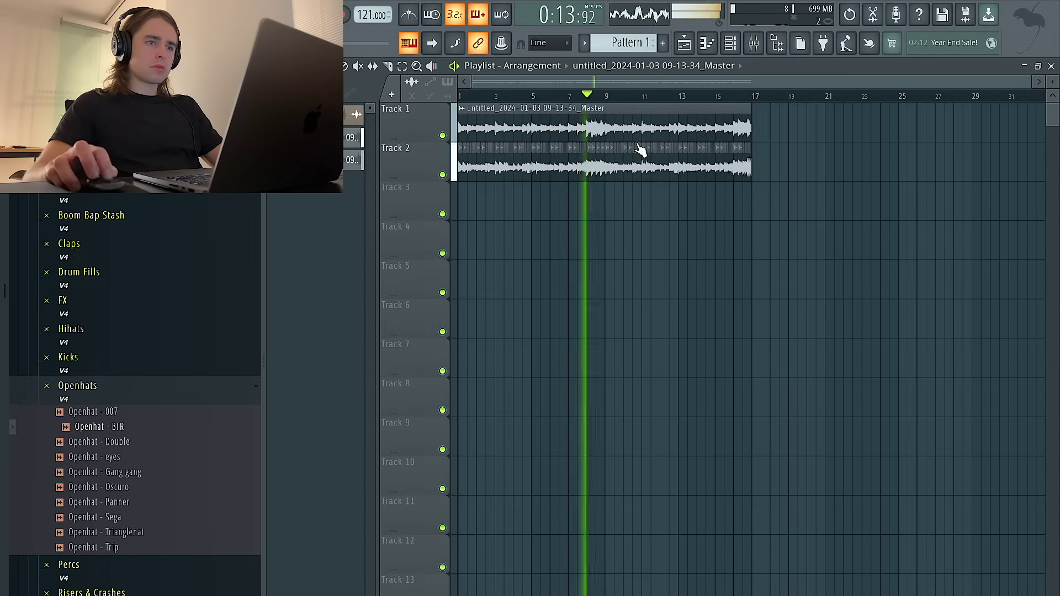
right_click(460, 116)
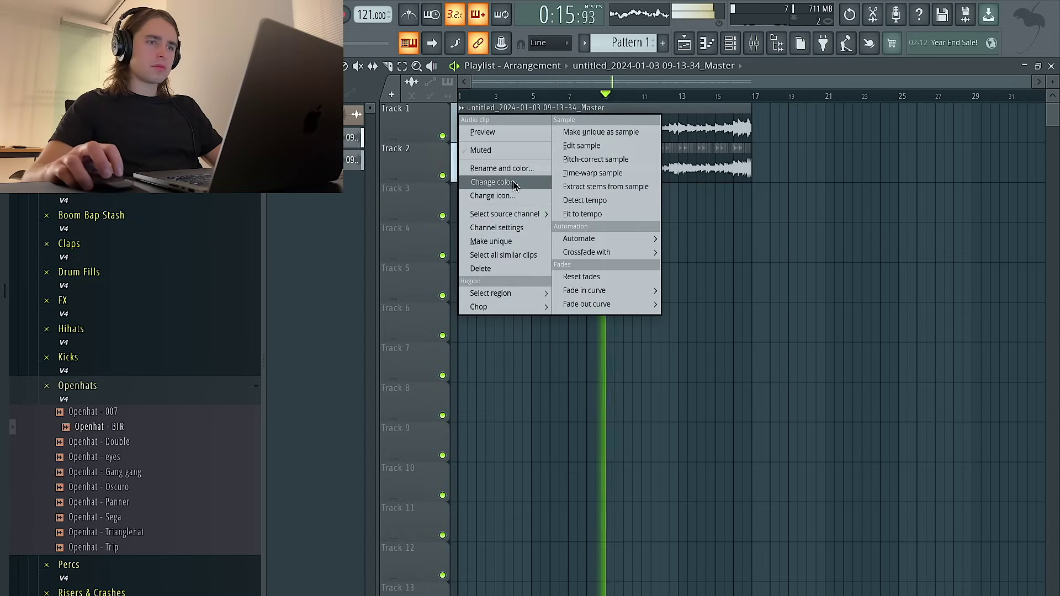
click(514, 184)
click(710, 484)
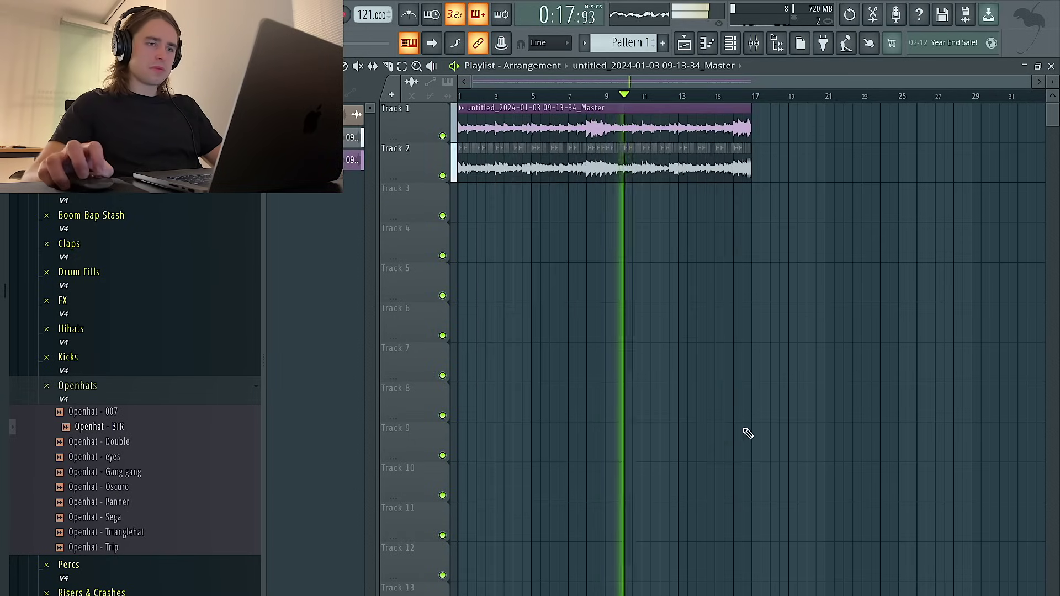
Place a copy of the purple clip at bar 17 on Track 1 and make it unique on mixer track 4.
click(762, 118)
click(758, 107)
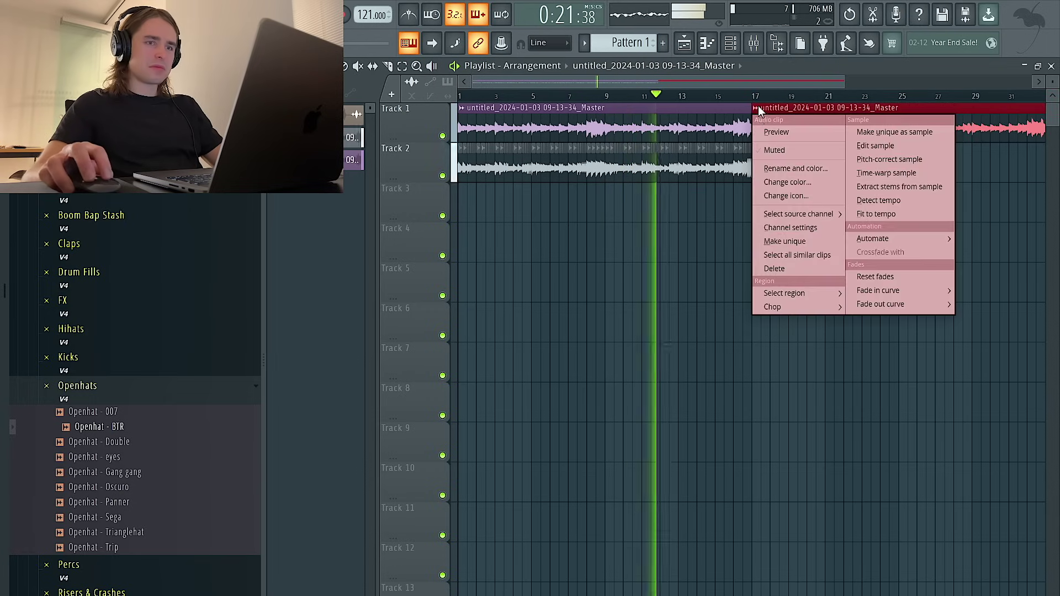
click(785, 242)
key(F9)
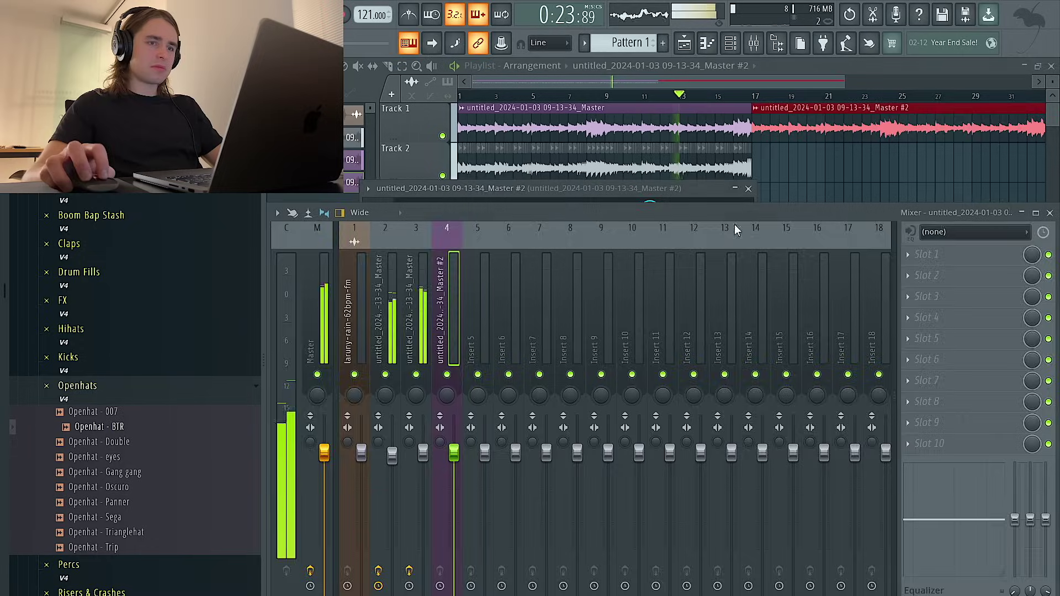
Inspect the channel settings of both purple clips on Track 1, including the pitch and mixer routing of the "Master #2" clip.
double_click(706, 125)
click(694, 242)
click(697, 282)
key(Escape)
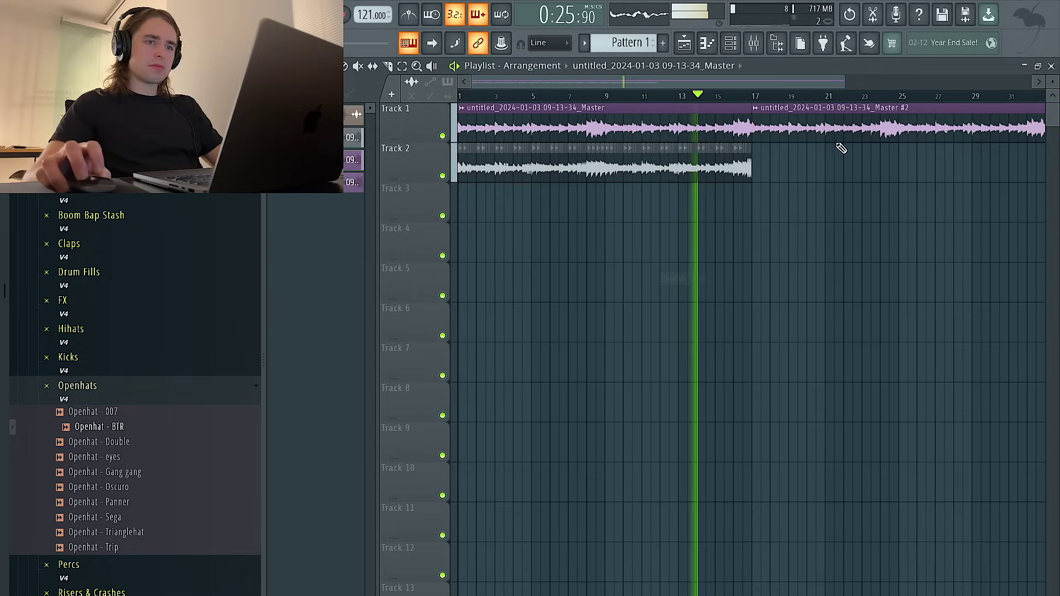
double_click(830, 130)
click(700, 259)
click(700, 298)
key(Escape)
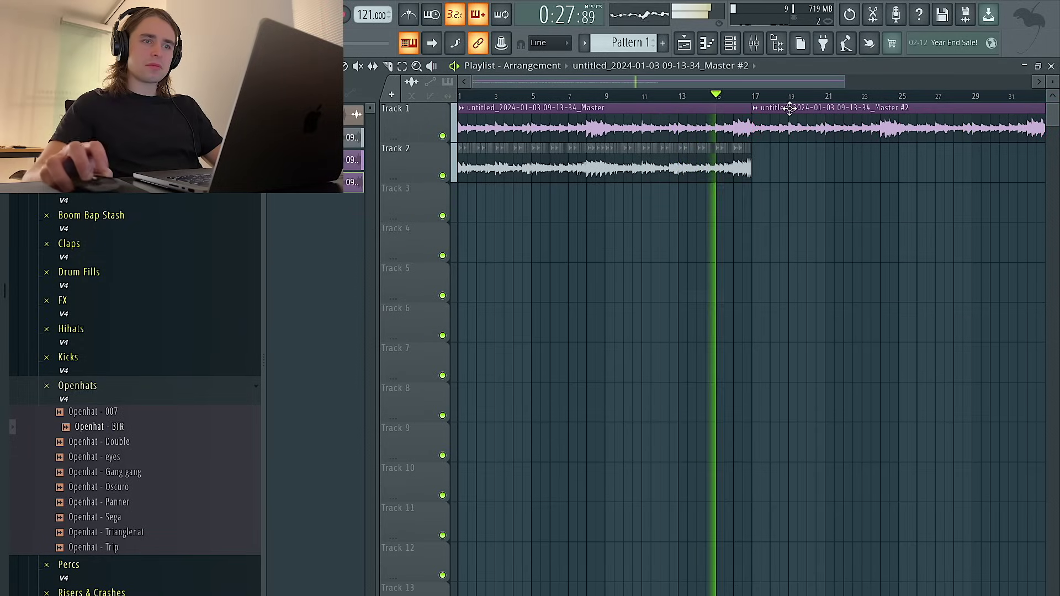
right_click(757, 112)
click(627, 221)
scroll(627, 221, down, 2)
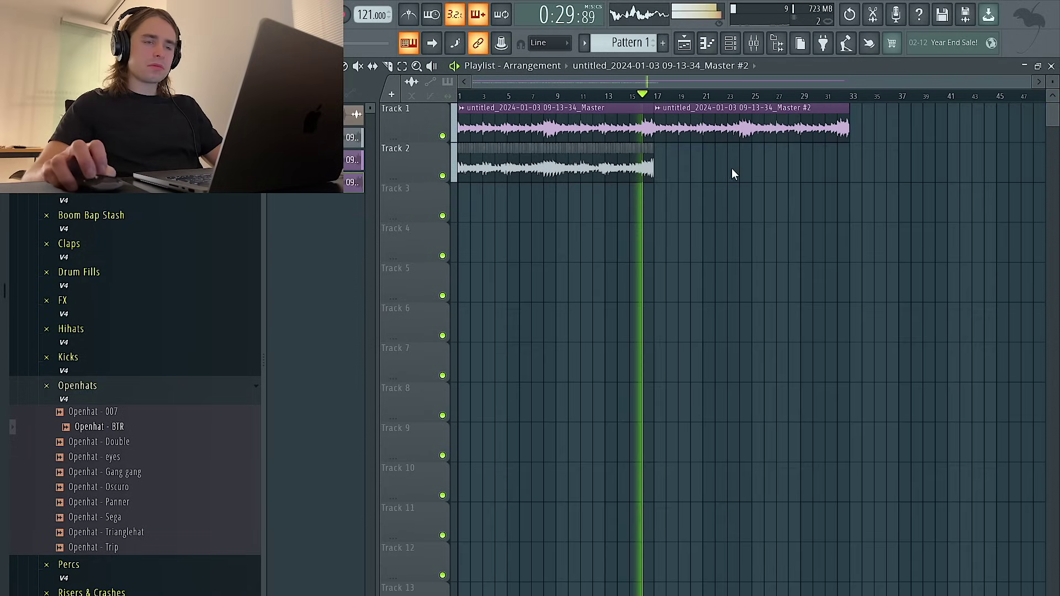
double_click(720, 121)
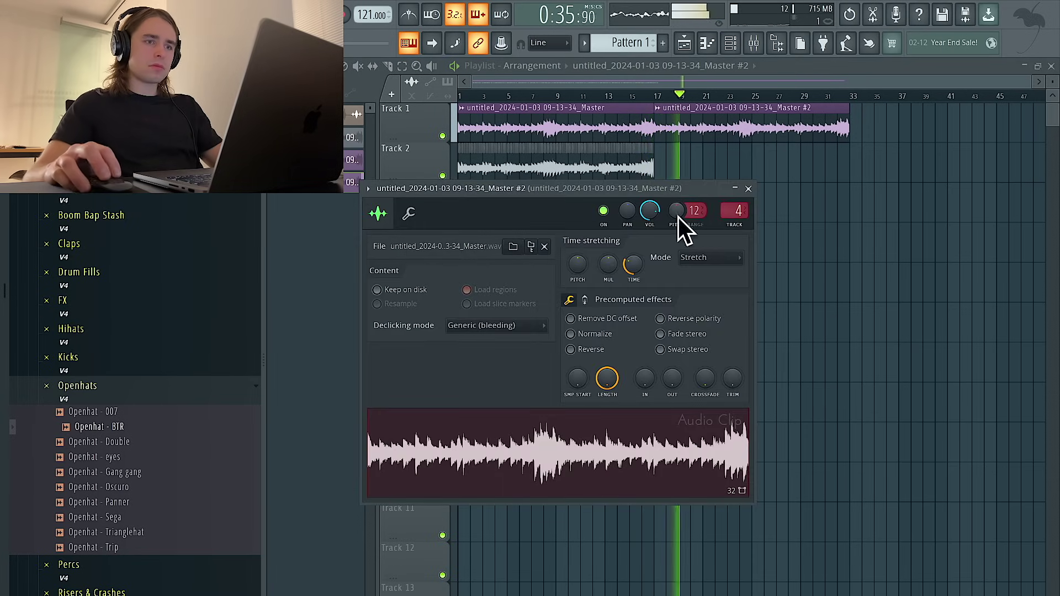
Duplicate the chopped Track 2 clips to bar 17 and check the "Master #2" clip's channel settings and mixer track.
drag(708, 141, 463, 165)
key(ctrl+b)
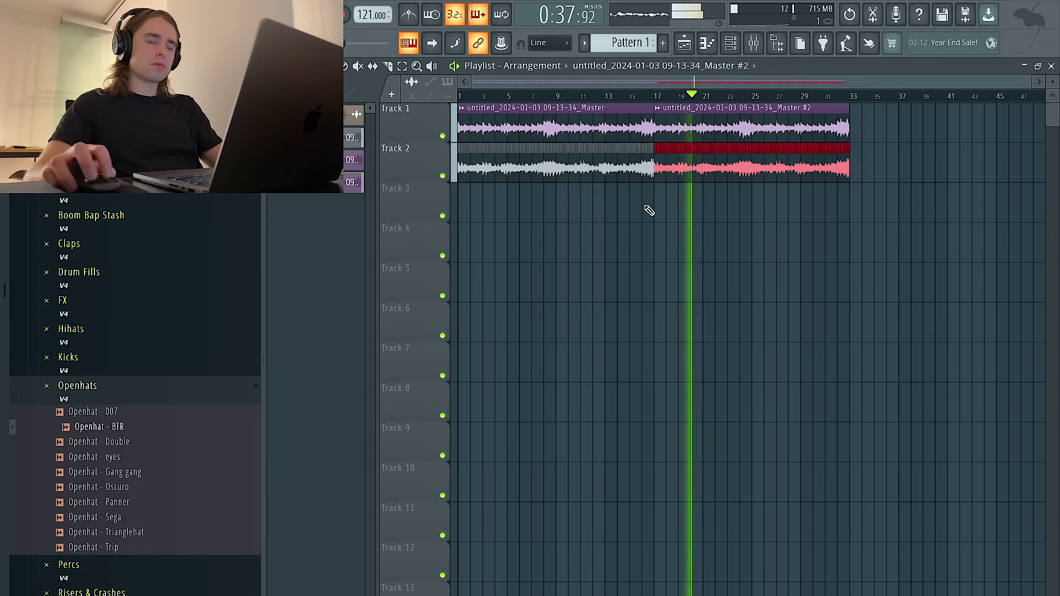
double_click(721, 107)
right_click(675, 211)
click(734, 221)
click(755, 44)
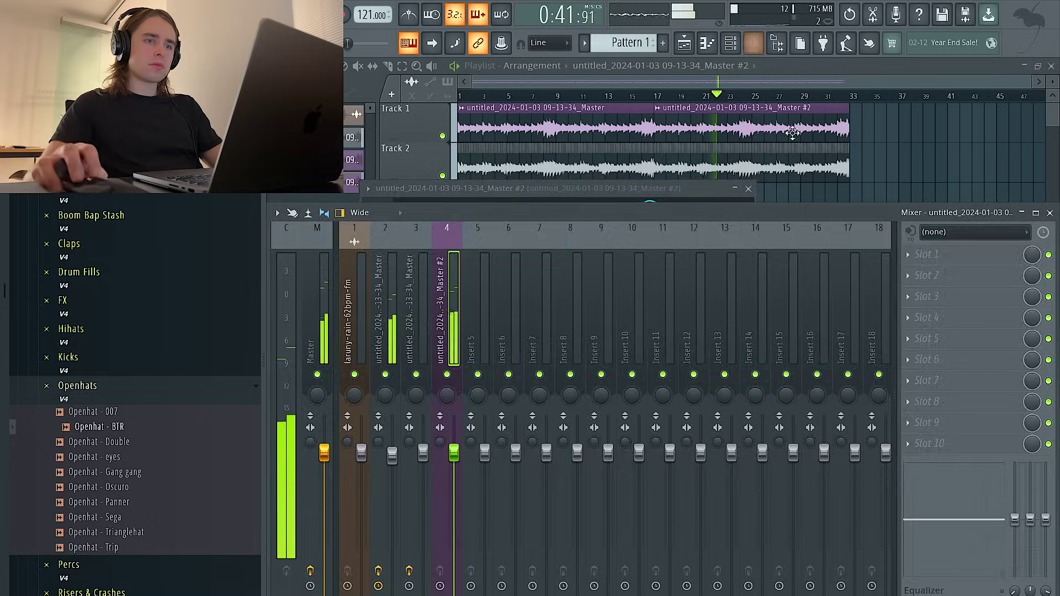
click(755, 43)
Delete the clips from bar 17 onward on Tracks 1 and 2.
right_click(701, 118)
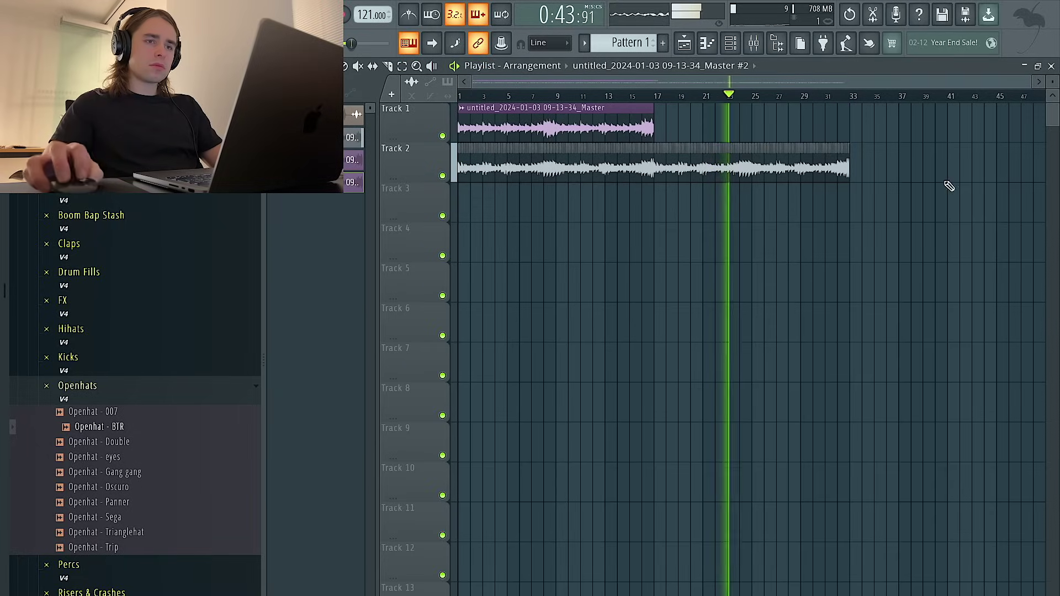
drag(930, 173, 658, 149)
key(Delete)
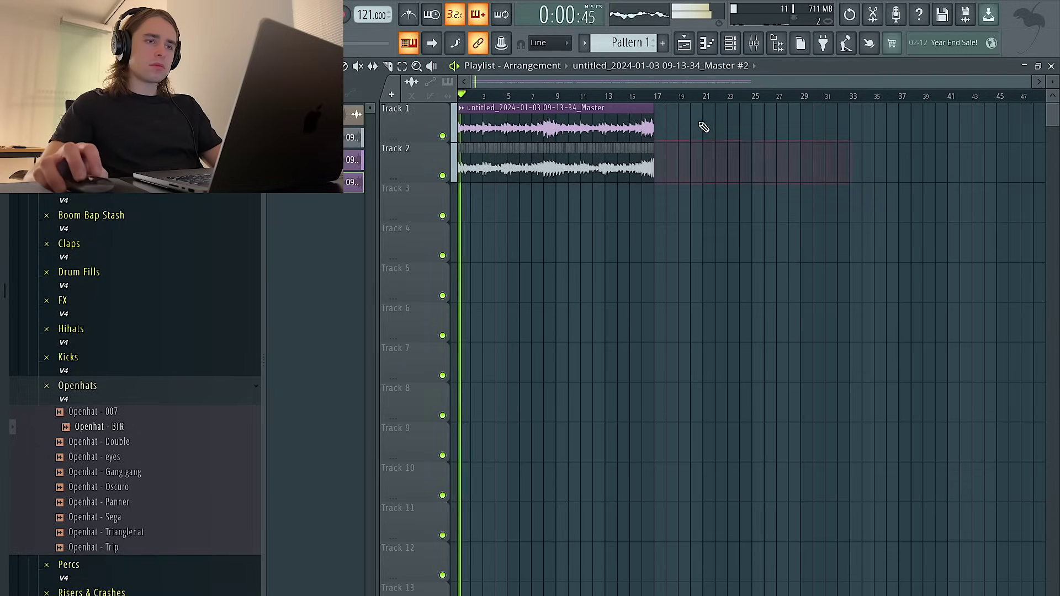
Duplicate the Track 1 and Track 2 clips to bar 17 and remove the chopped clips before bar 17 on Track 2.
click(755, 43)
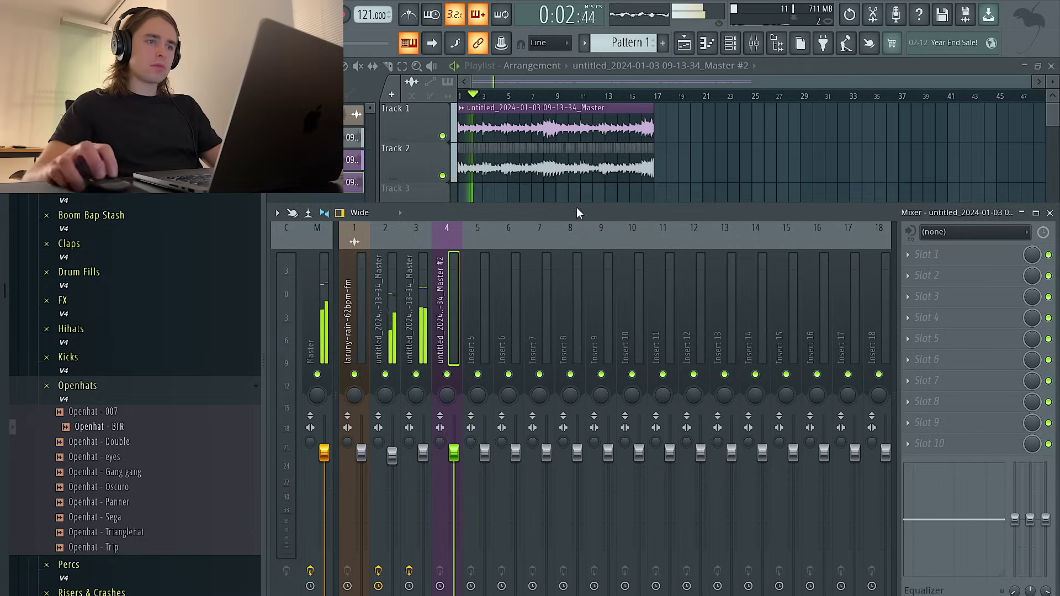
click(708, 173)
drag(709, 173, 645, 134)
key(ctrl+b)
right_click(645, 162)
drag(722, 134, 647, 123)
key(ctrl+b)
Load Fruity Parametric EQ 2 in the second effect slot of mixer track 3 and cut its low frequencies.
click(759, 50)
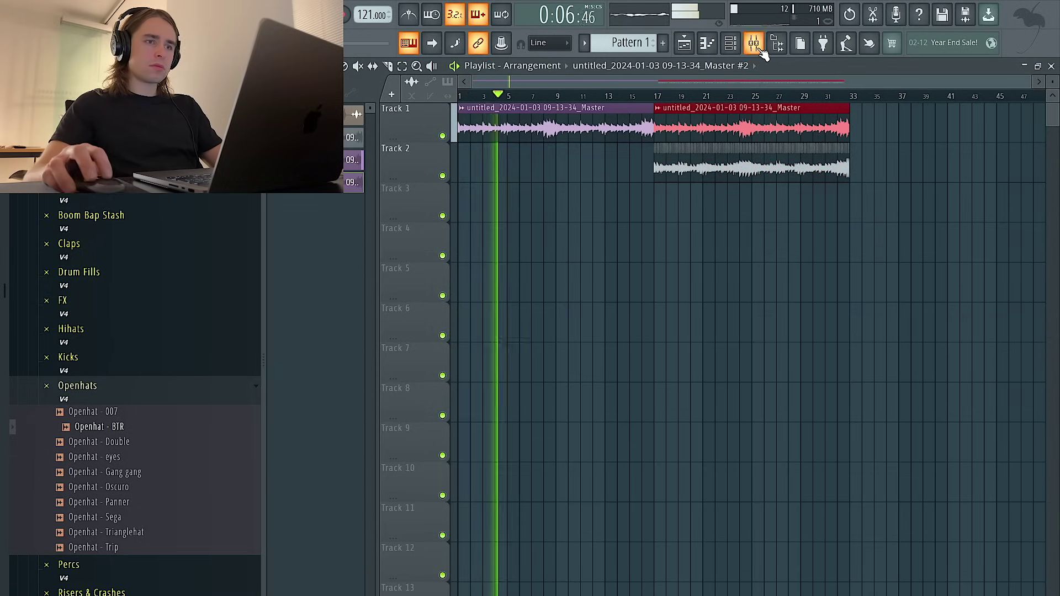
click(761, 49)
click(423, 327)
click(933, 275)
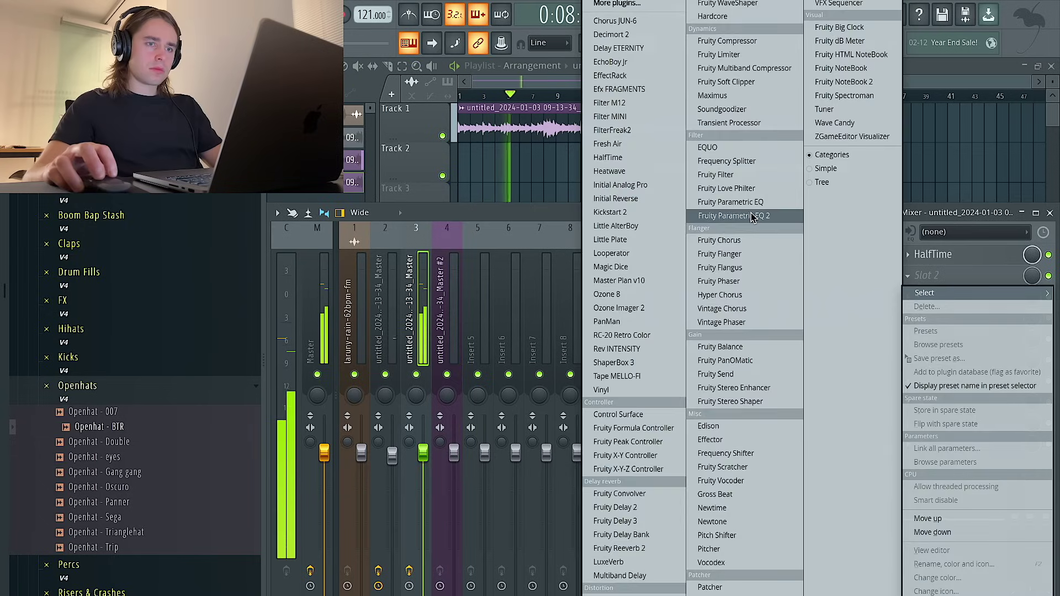
click(718, 217)
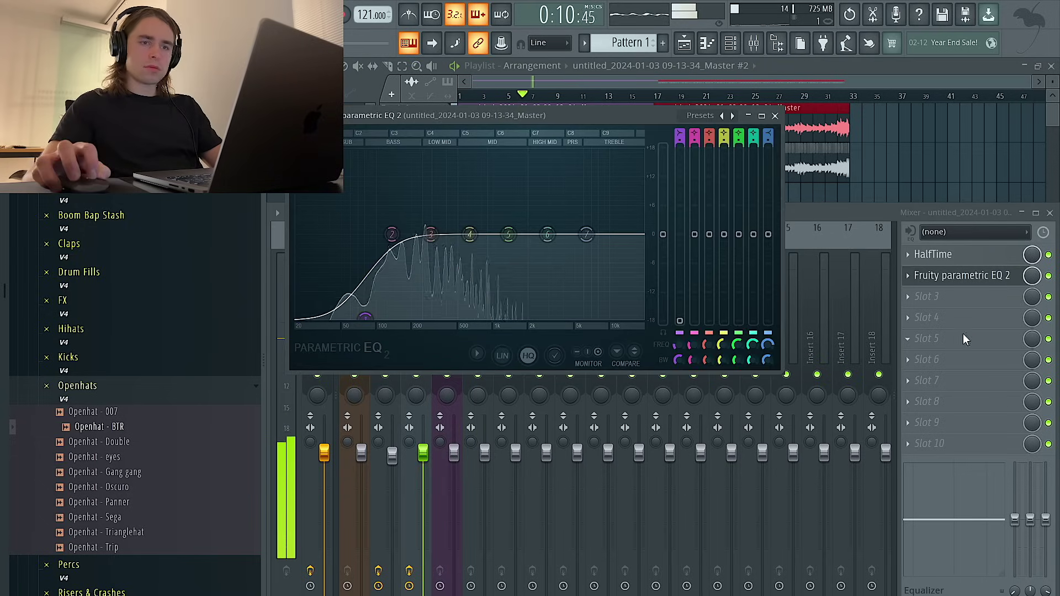
Load RC-20 Retro Color in the fifth slot of mixer track 3 with Noise and Digital disabled and Space enabled.
click(970, 339)
click(628, 336)
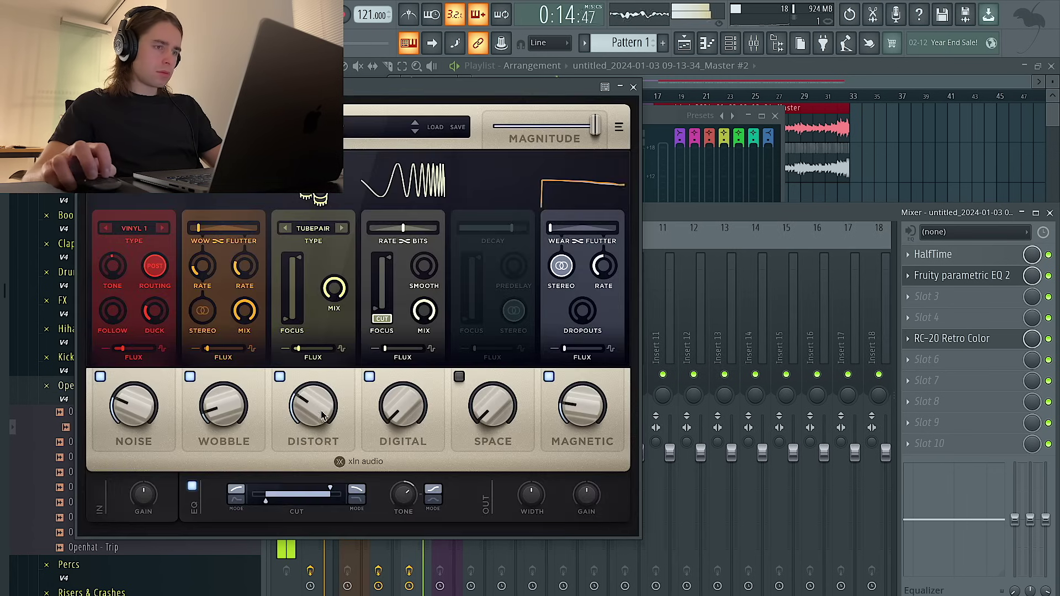
click(369, 377)
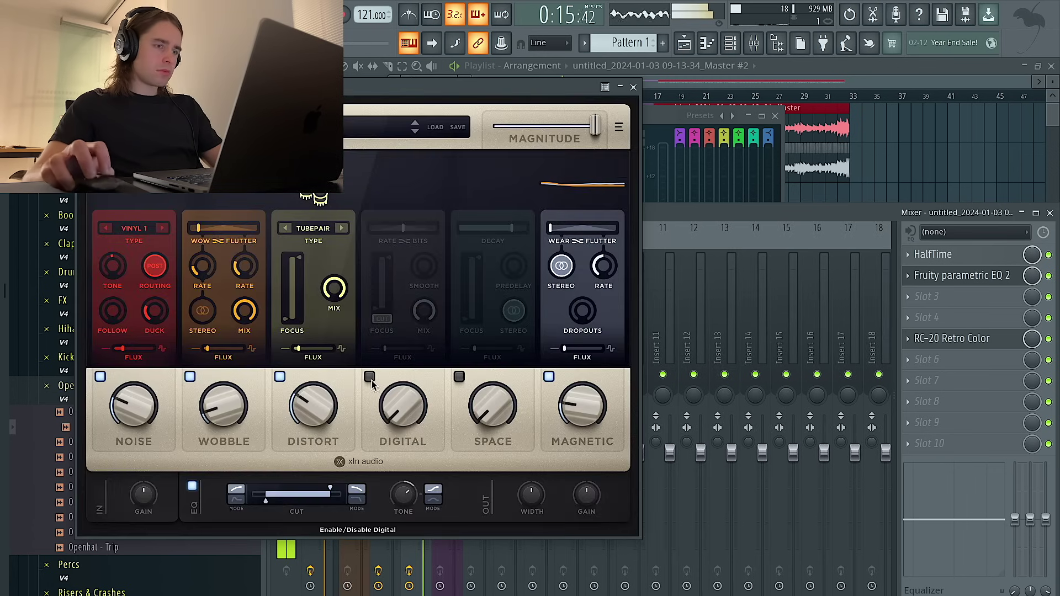
click(99, 377)
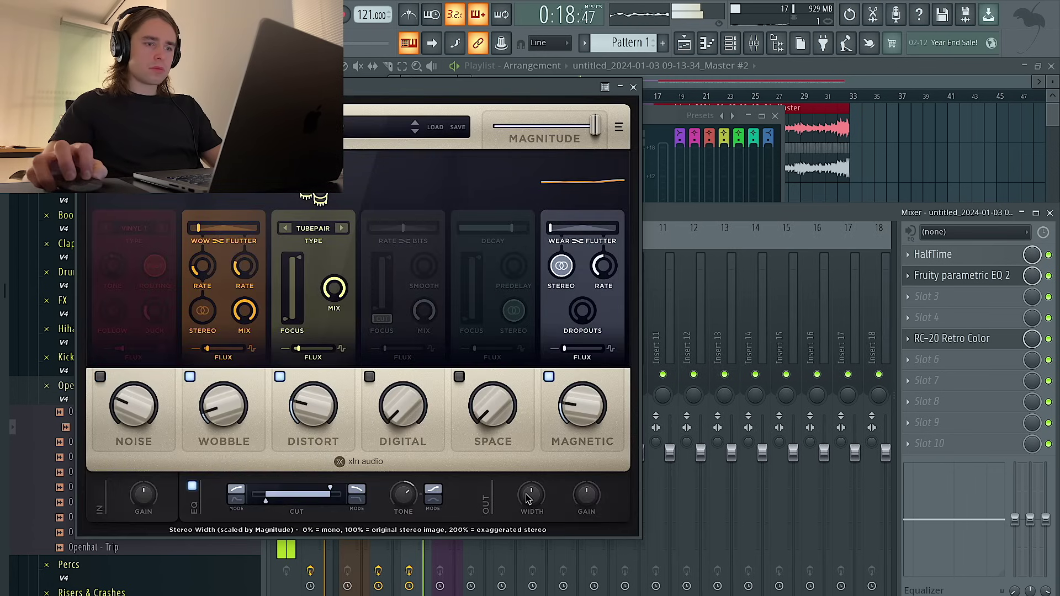
drag(488, 421, 490, 409)
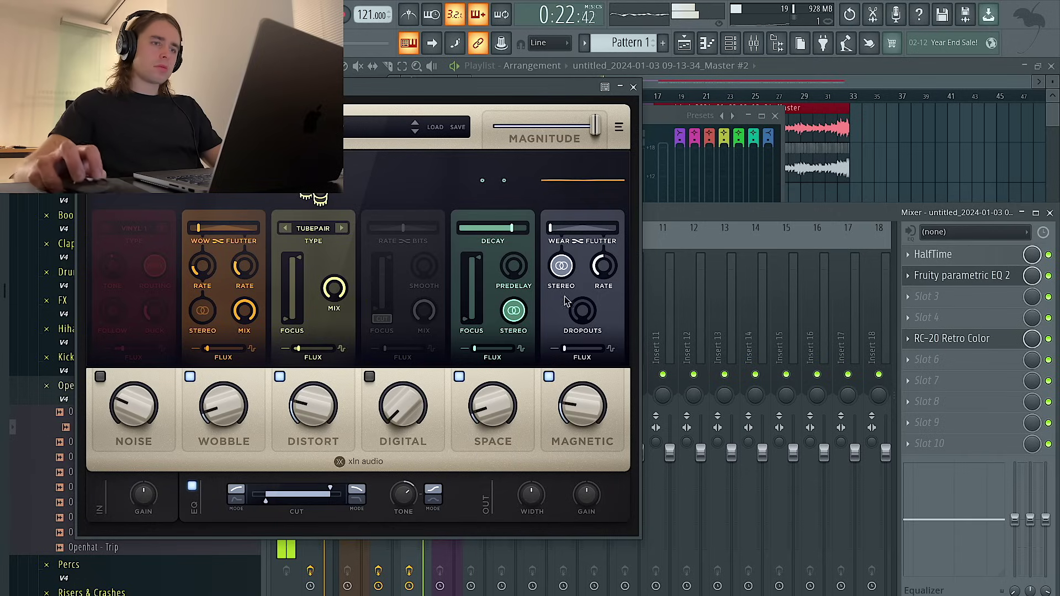
click(633, 87)
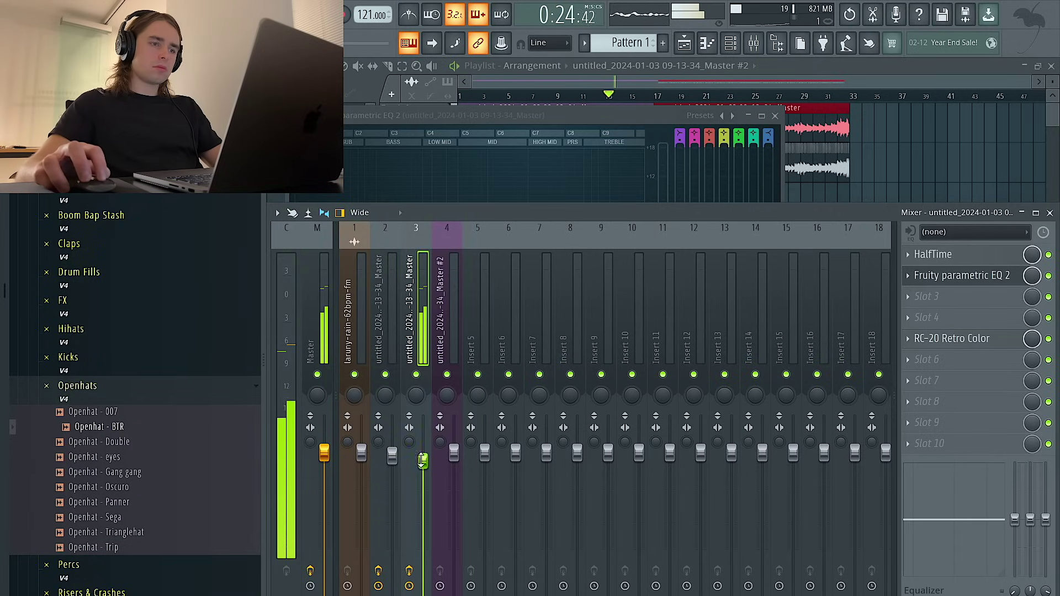
Load Fresh Air in the third slot of mixer track 3 and raise its linked mid and high air amounts.
click(945, 319)
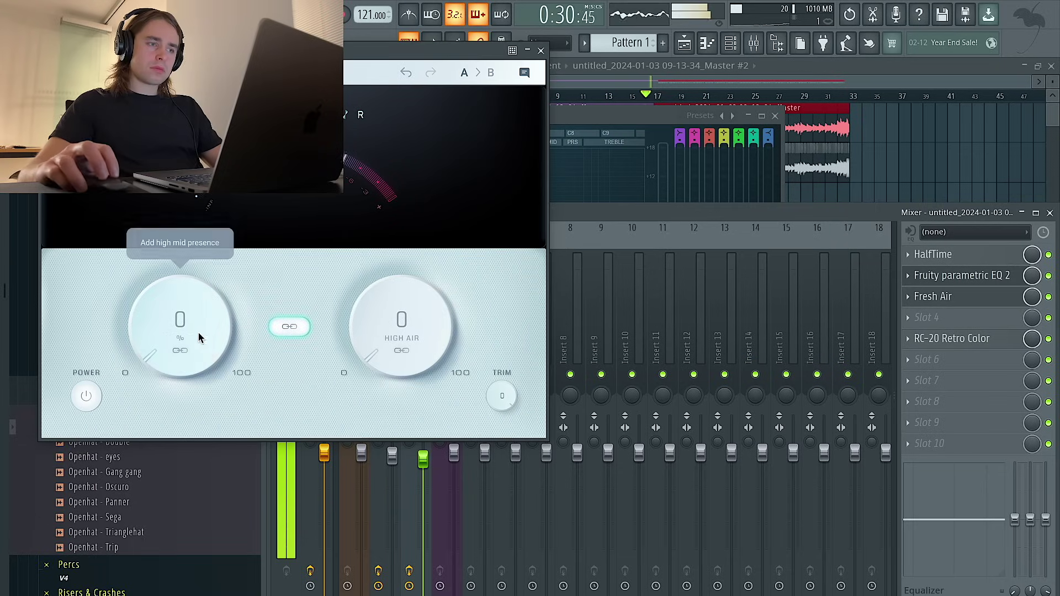
drag(201, 338, 229, 308)
click(540, 50)
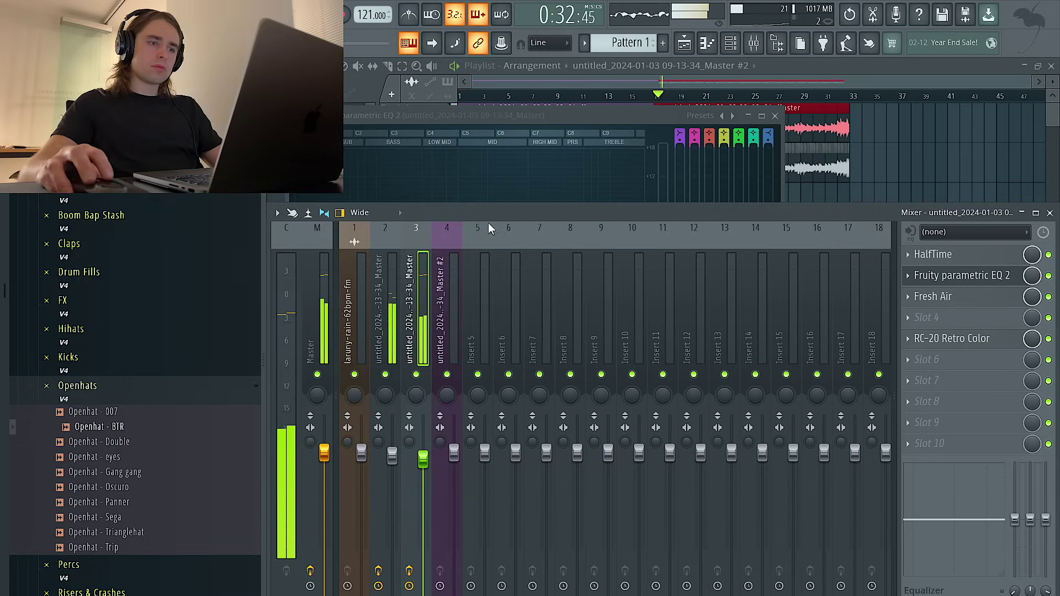
Load Fruity Reeverb 2 in the fifth slot of mixer track 2 and rebalance the faders of mixer tracks 2 and 3.
drag(393, 456, 392, 471)
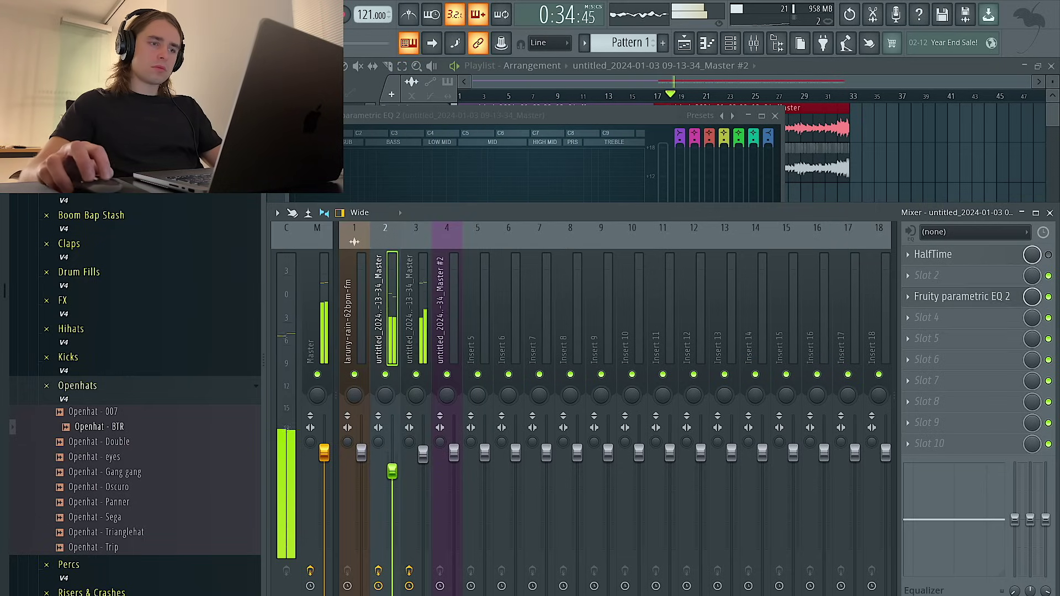
click(931, 343)
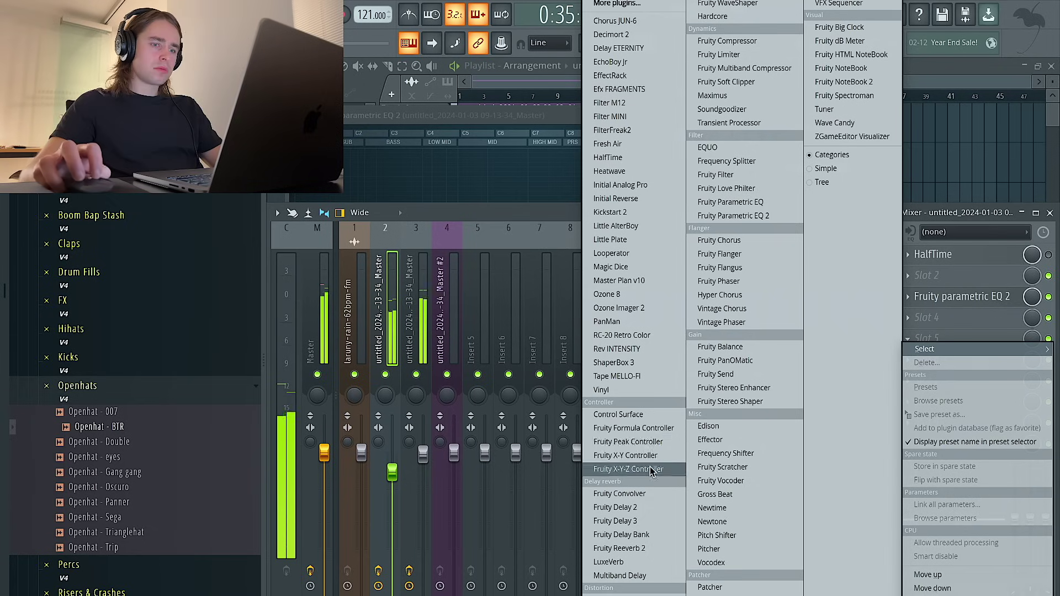
click(643, 549)
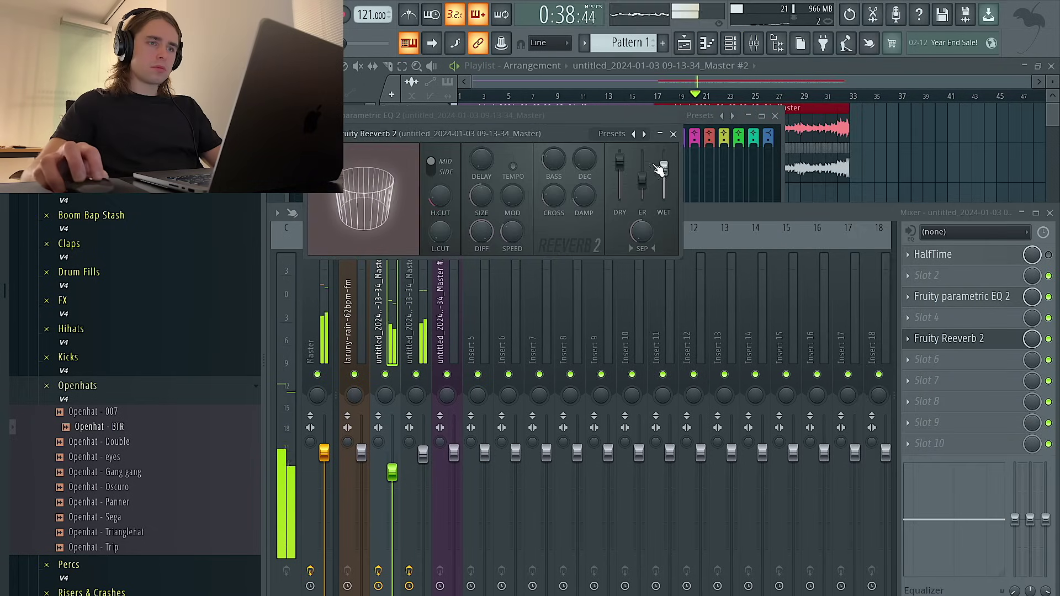
drag(393, 473, 392, 467)
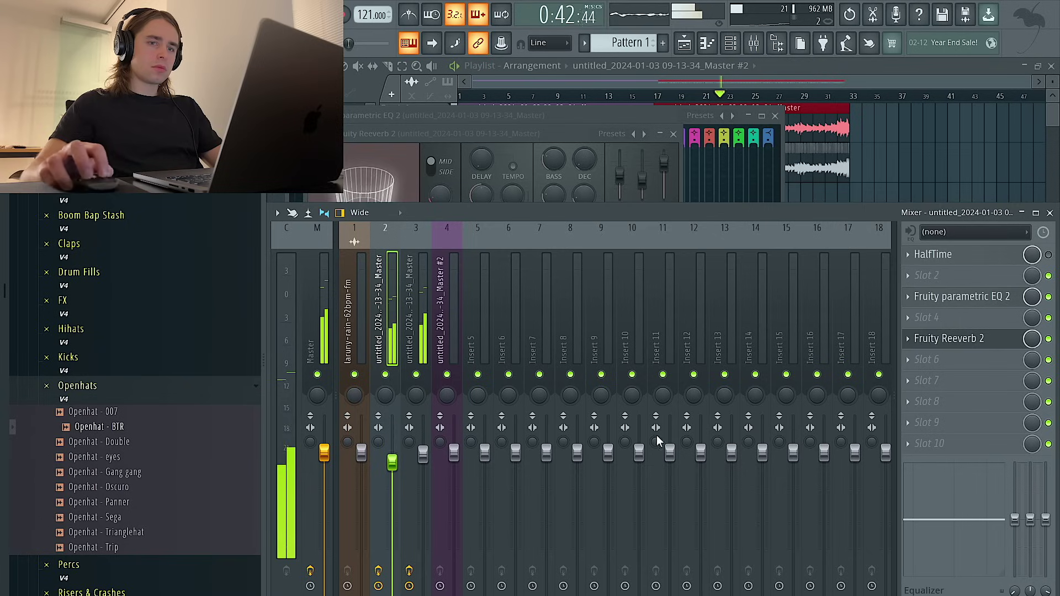
click(956, 345)
mouse_move(424, 454)
mouse_down()
mouse_move(394, 454)
mouse_move(424, 457)
mouse_up()
Move the first half of the chopped Track 2 clips from bar 17 to bar 9, leaving the second half at bar 25.
click(981, 102)
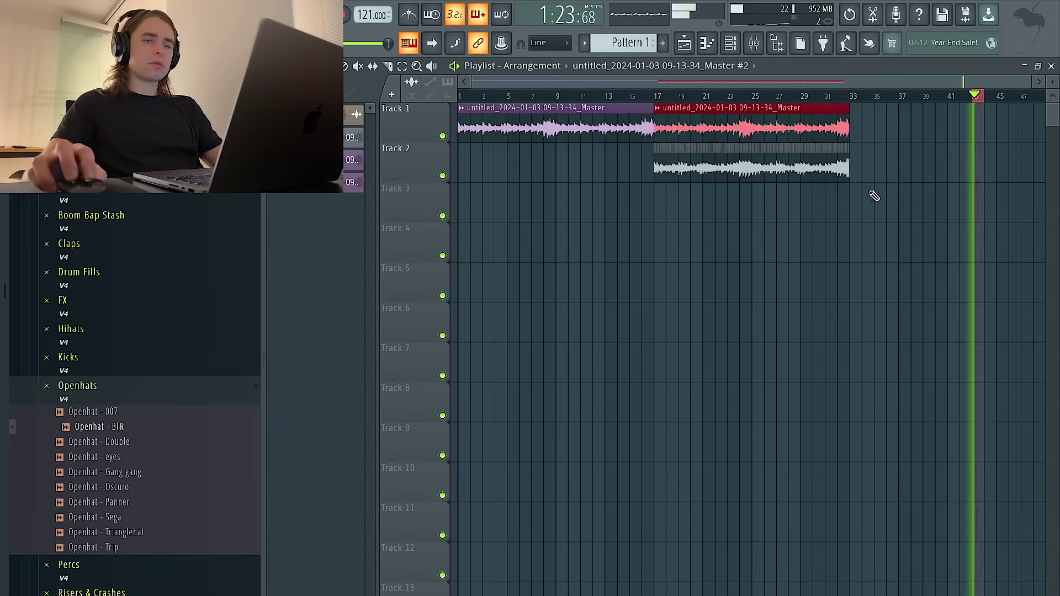
click(669, 97)
drag(922, 161, 494, 184)
drag(607, 142, 749, 220)
click(463, 97)
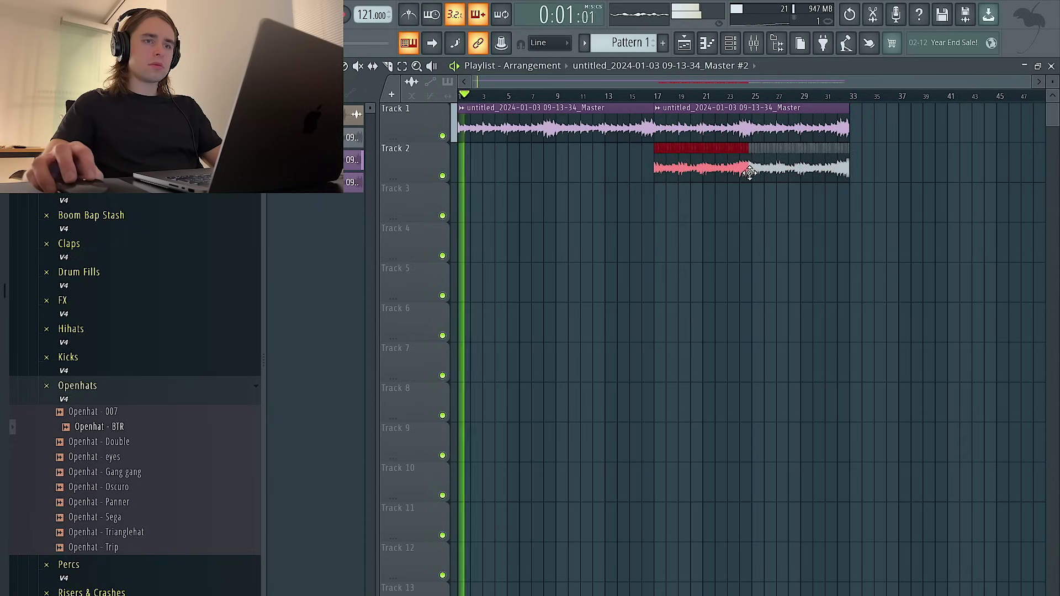
drag(751, 181, 652, 181)
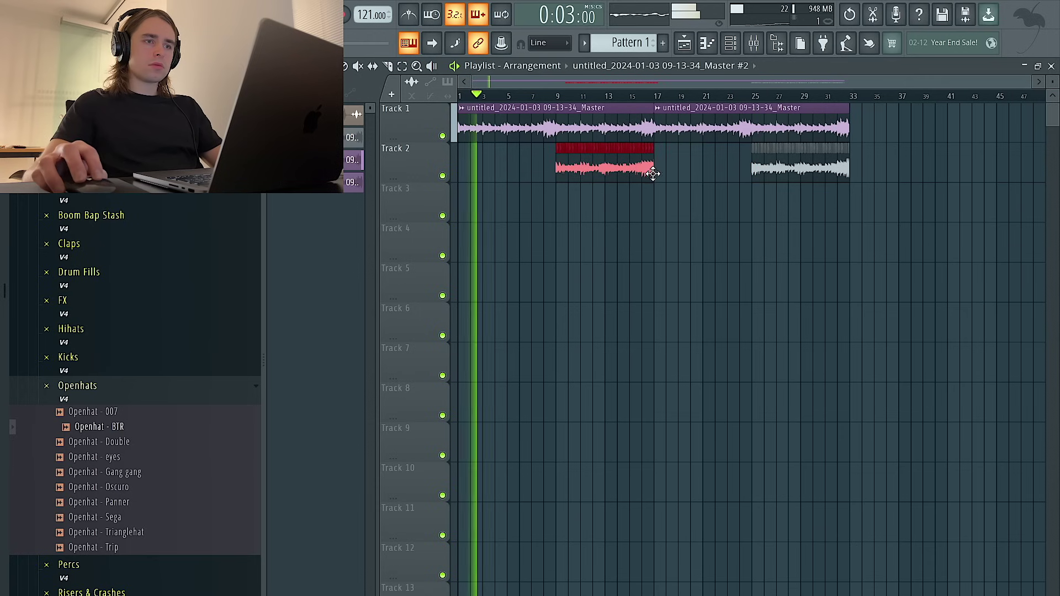
click(679, 222)
Shift all clips on Tracks 1 and 2 later by 16 bars and place the "Master #2" clip at bar 1 on Track 1.
click(754, 42)
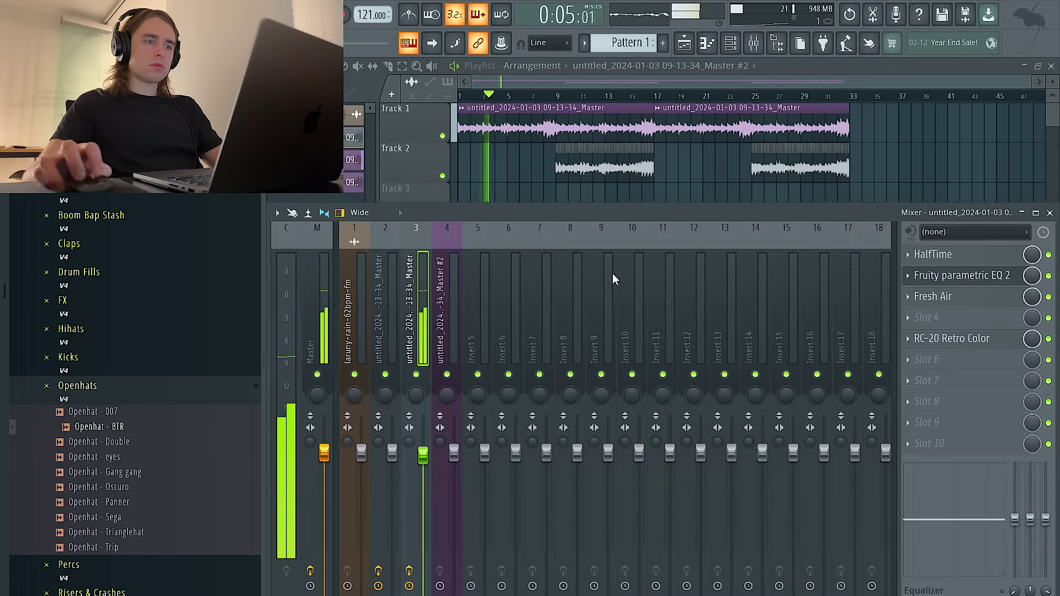
drag(911, 169, 551, 135)
drag(510, 129, 706, 130)
click(673, 179)
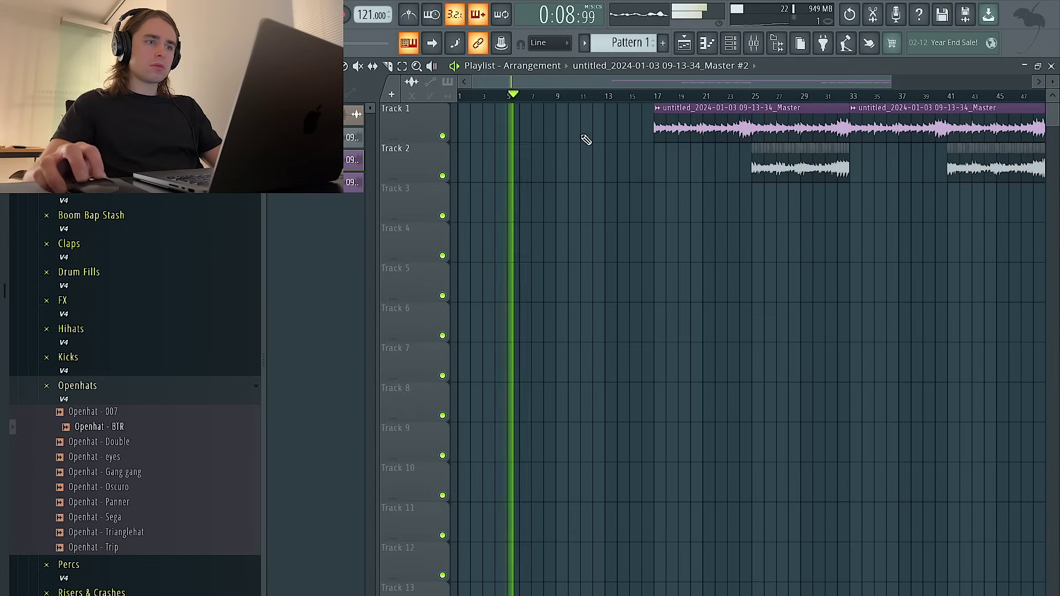
click(352, 182)
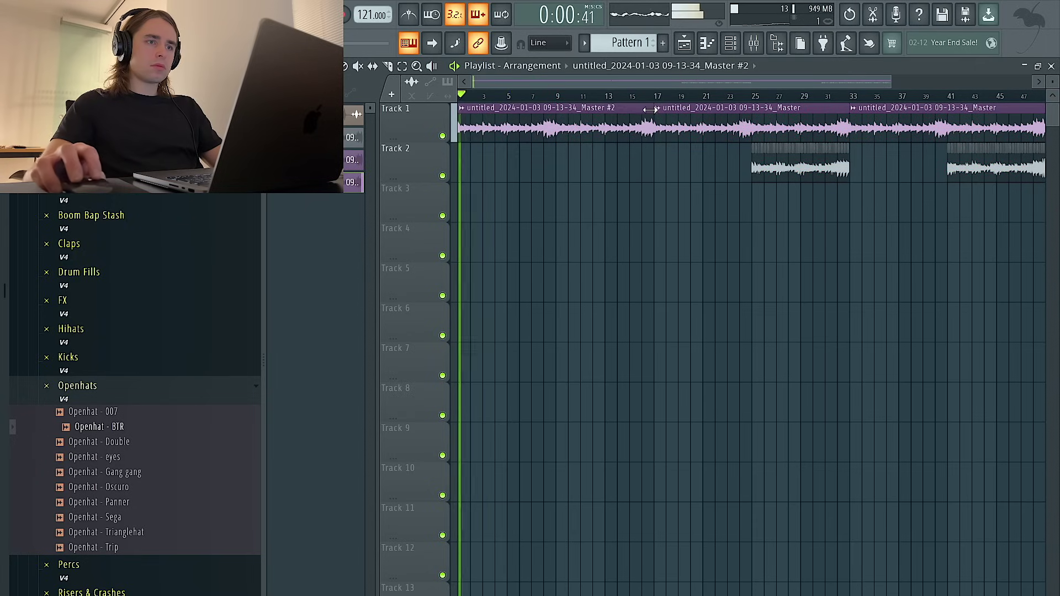
Check the "Master #2" clip's channel settings and the effects on mixer tracks 2 to 4.
double_click(650, 110)
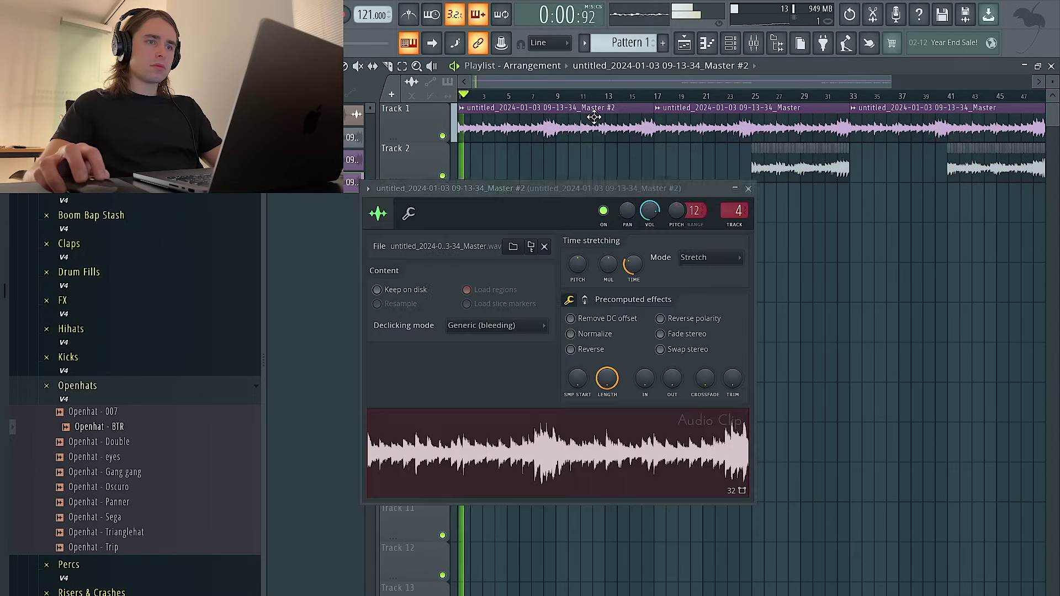
right_click(624, 158)
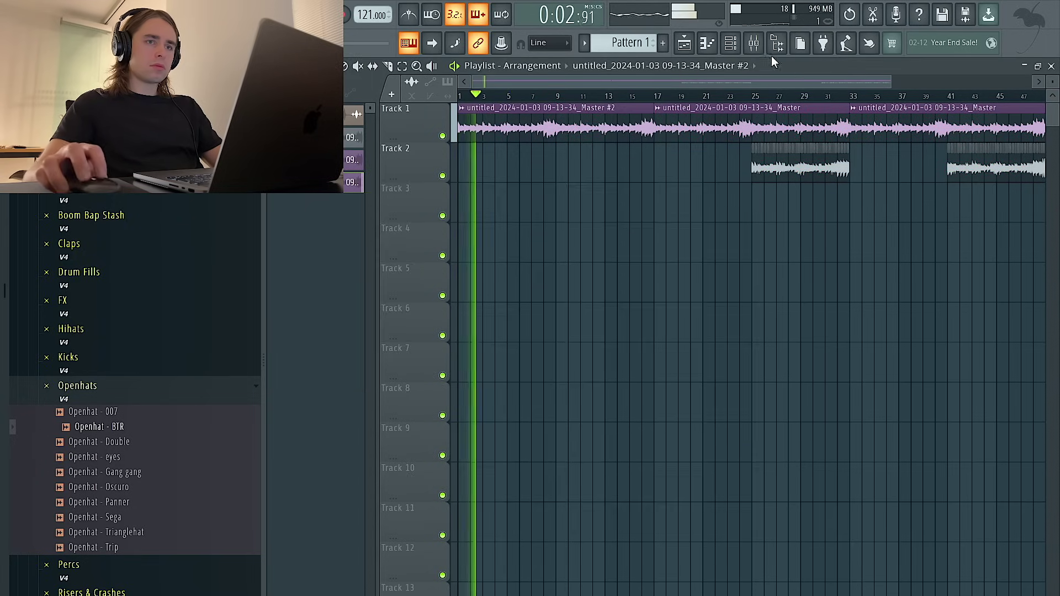
click(754, 43)
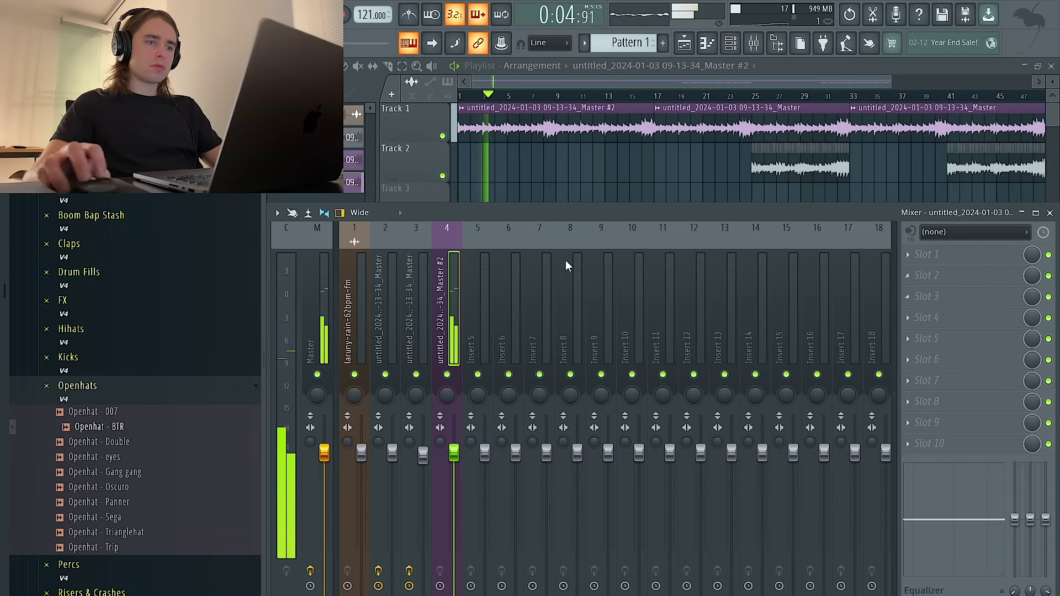
click(415, 283)
click(394, 294)
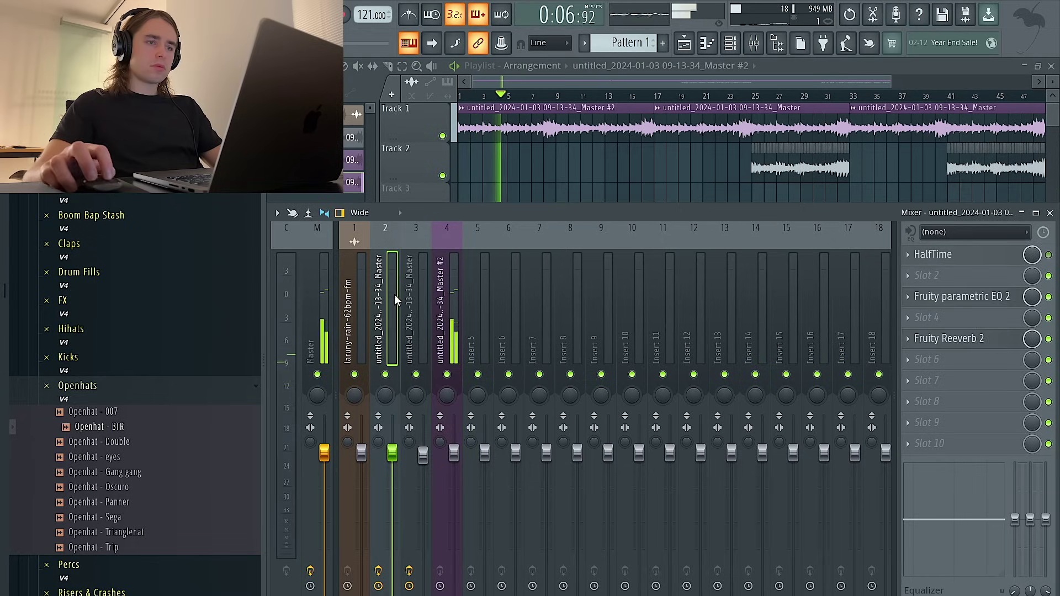
right_click(596, 190)
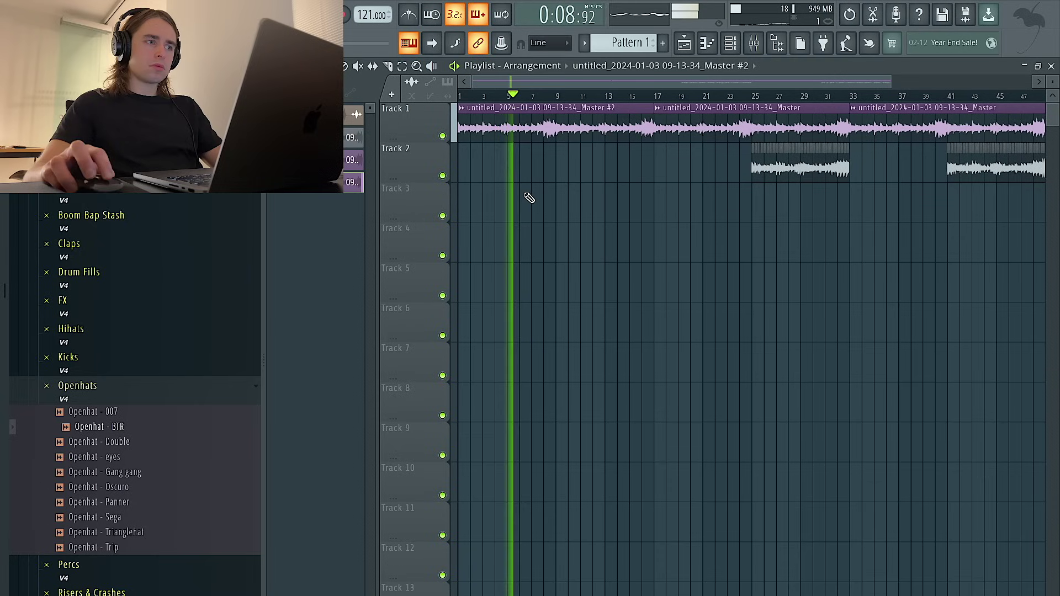
Place Pattern 1 at bar 1 on Track 4.
scroll(559, 80, down, 2)
drag(613, 47, 321, 245)
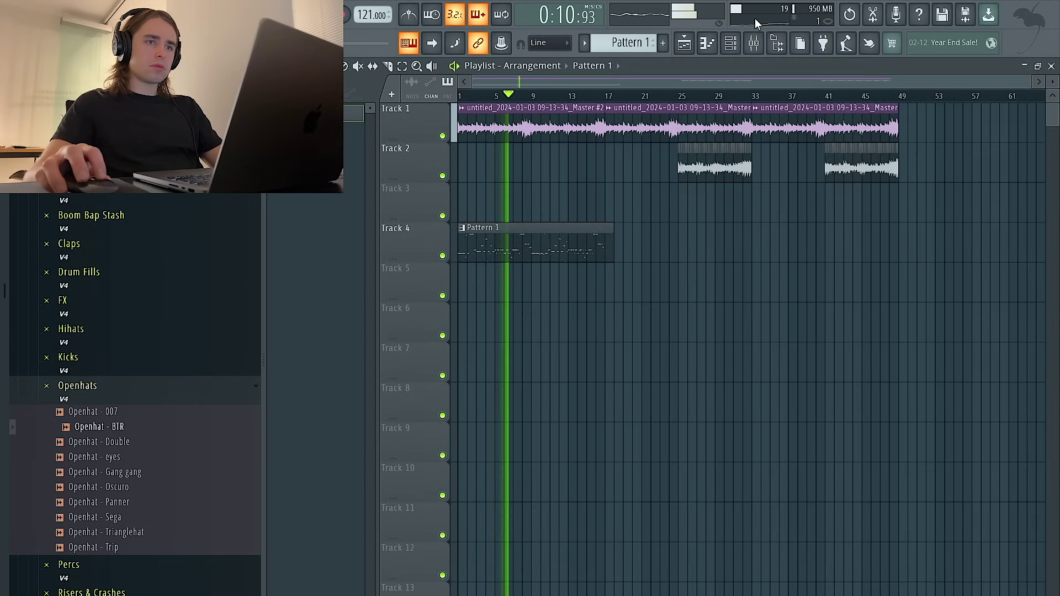
Raise the Sampler notes at D4 and below in Pattern 1 by one octave and return to the Playlist.
click(730, 42)
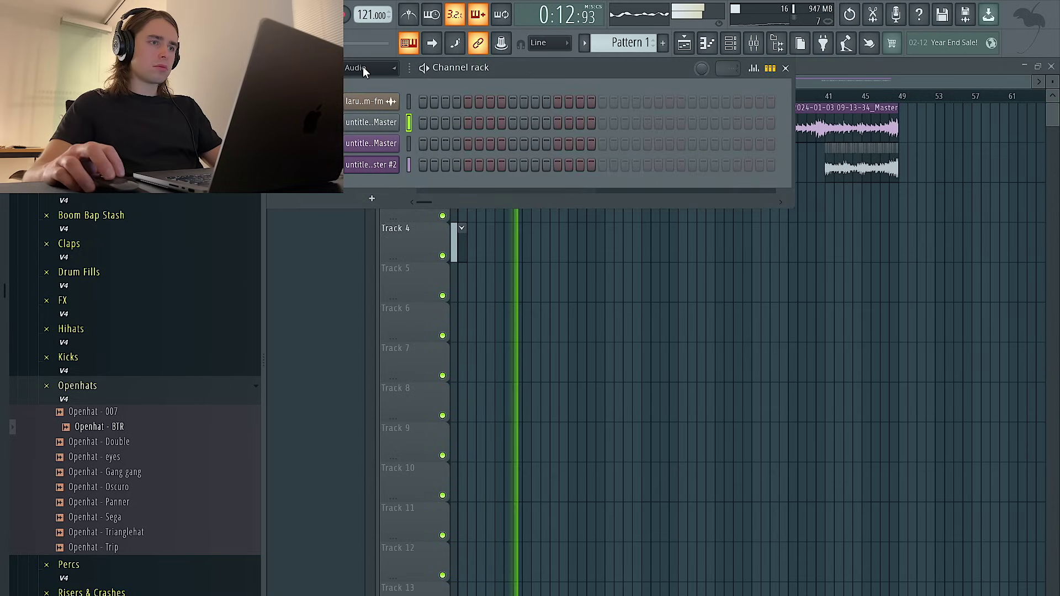
right_click(370, 100)
click(428, 100)
scroll(486, 181, down, 5)
key(space)
key(space)
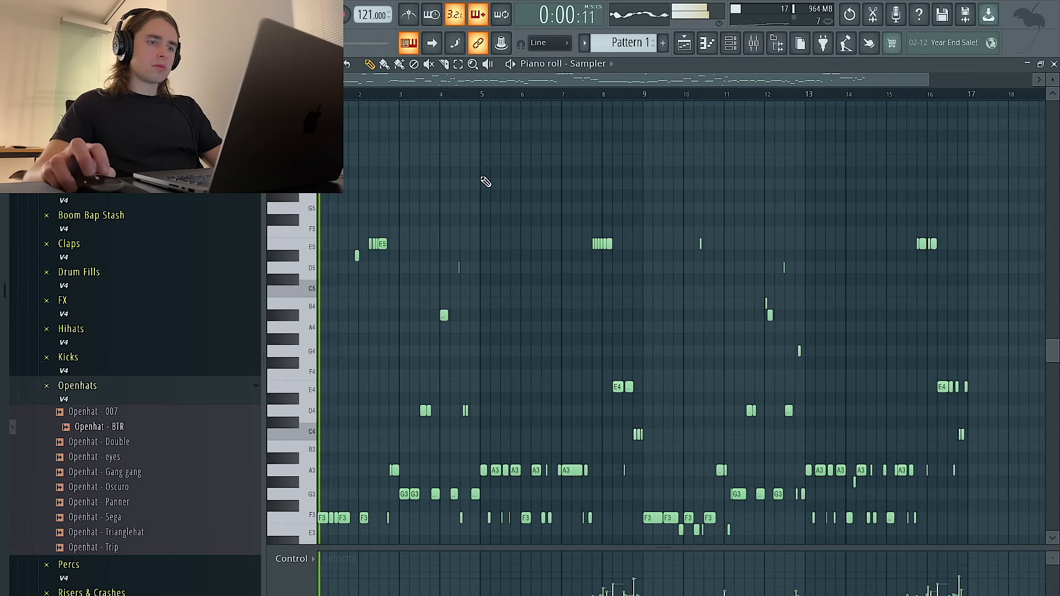
scroll(489, 185, down, 1)
scroll(493, 191, down, 6)
drag(1034, 428, 319, 119)
scroll(580, 244, up, 7)
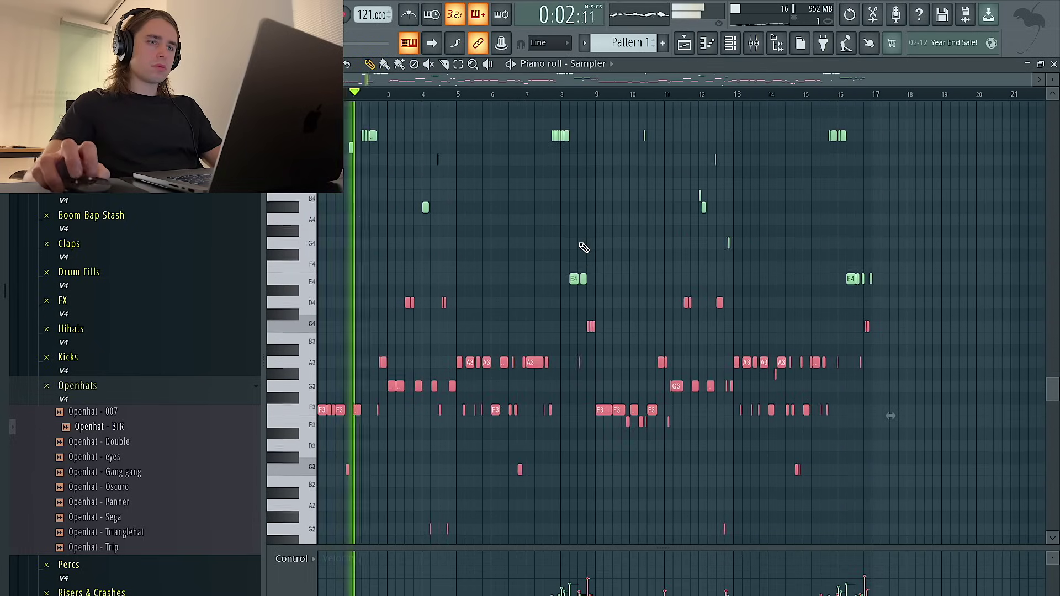
key(ctrl+Up)
key(F5)
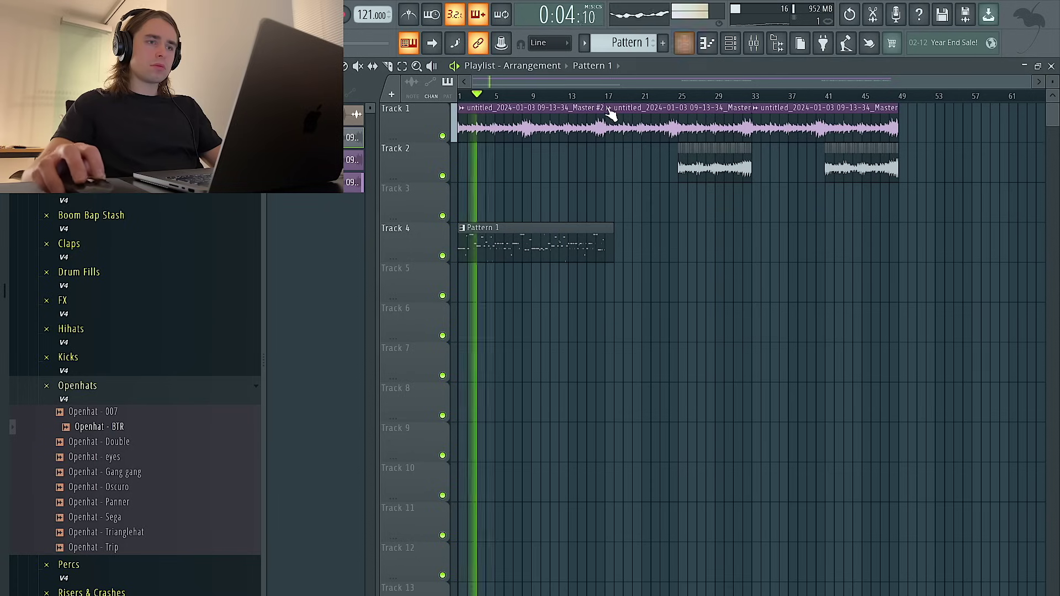
Make the Track 1 clip starting at bar 9 unique and adjust its channel pitch.
click(535, 109)
click(565, 230)
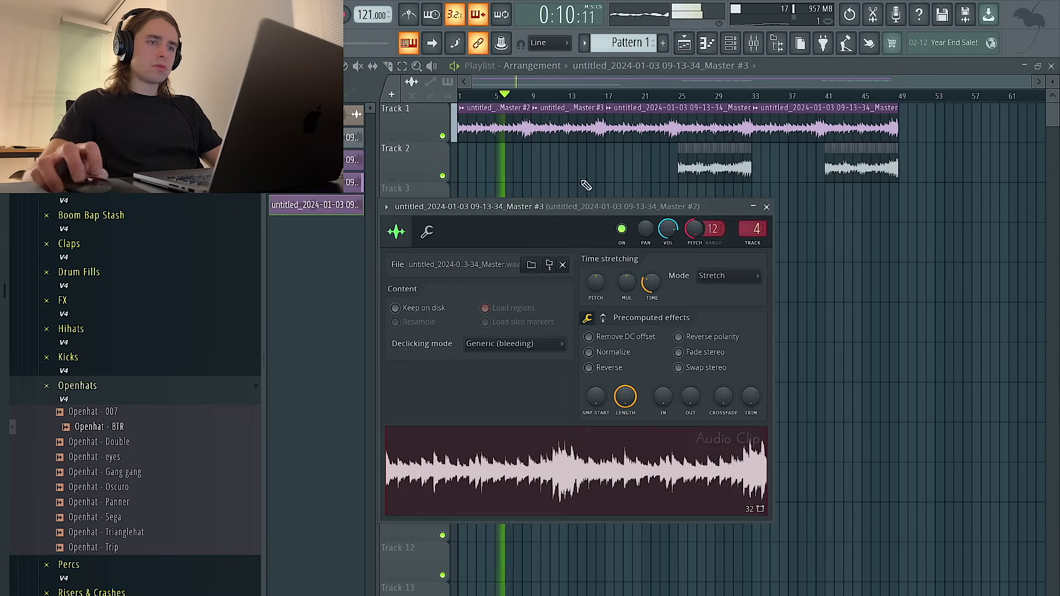
right_click(694, 233)
click(744, 244)
key(Escape)
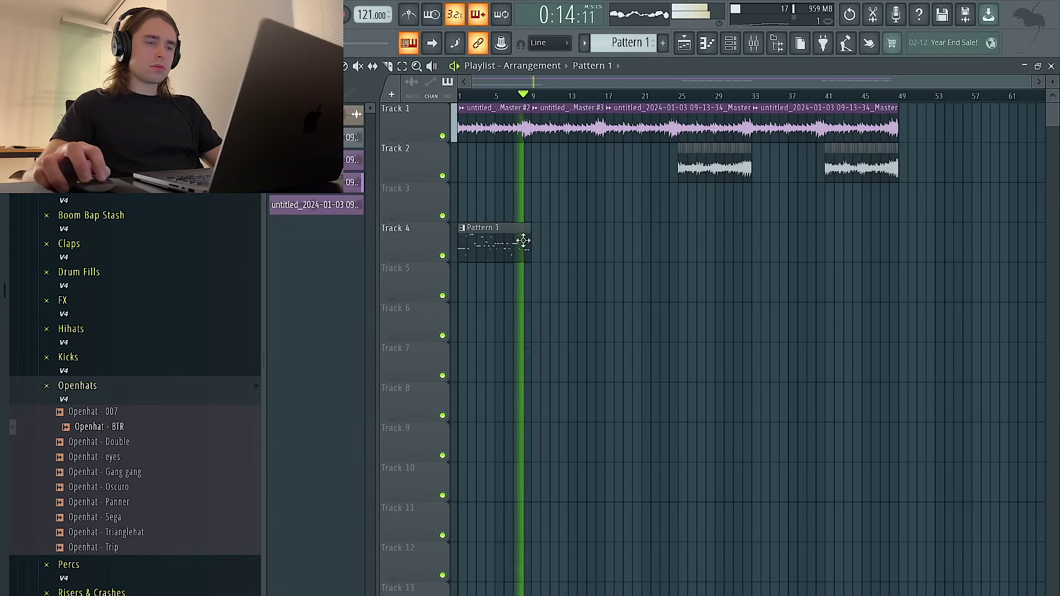
Shorten the Pattern 1 clip on Track 4 to eight bars and repeat it up to bar 49.
key(ctrl+b)
key(ctrl+b)
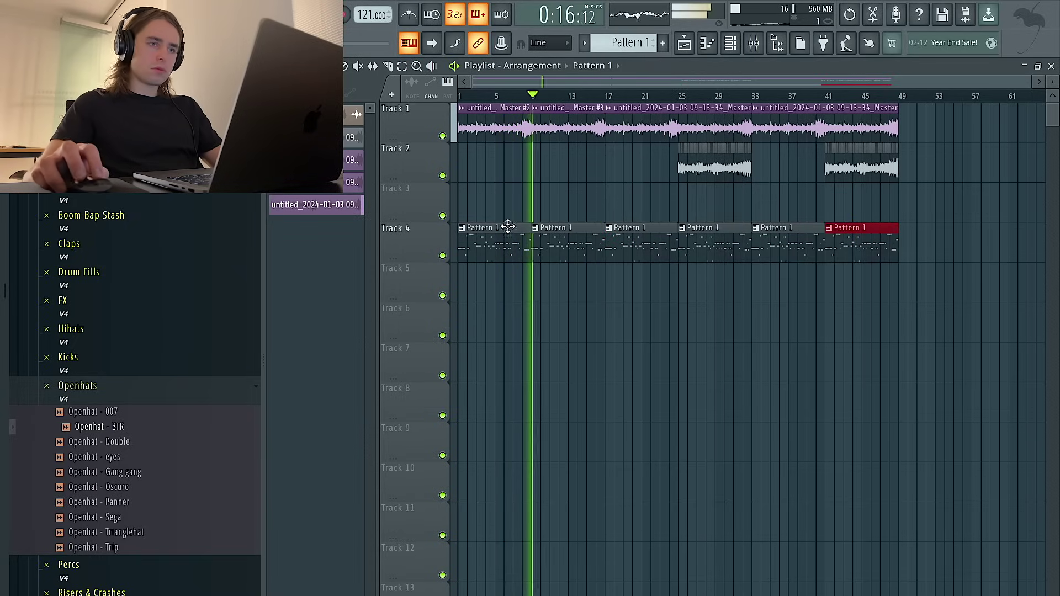
Open Pattern 1 in the piano roll and raise all of its Sampler notes by one octave.
double_click(569, 236)
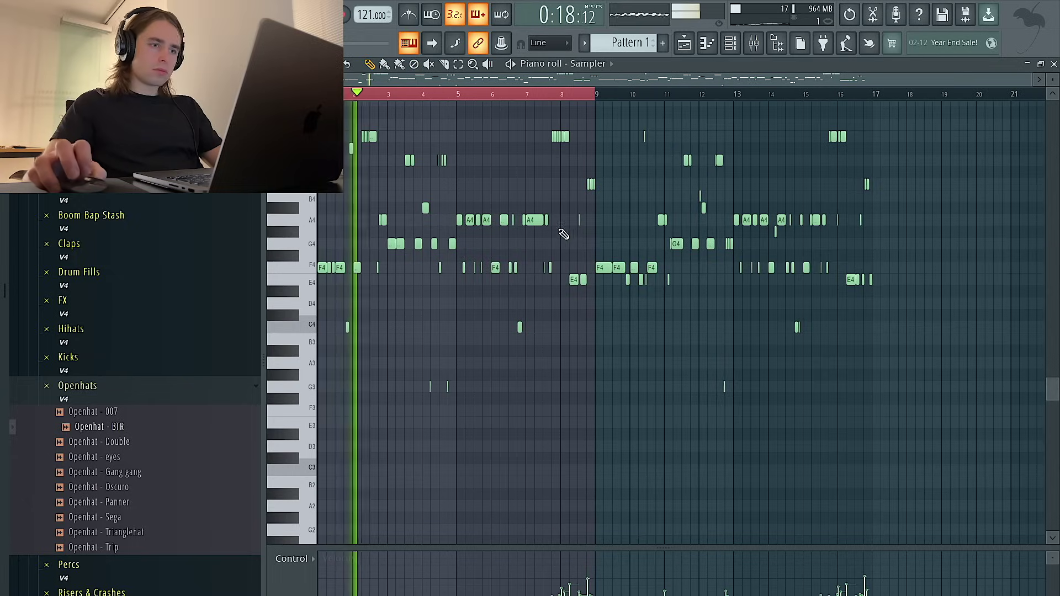
scroll(568, 236, up, 2)
drag(942, 469, 158, 268)
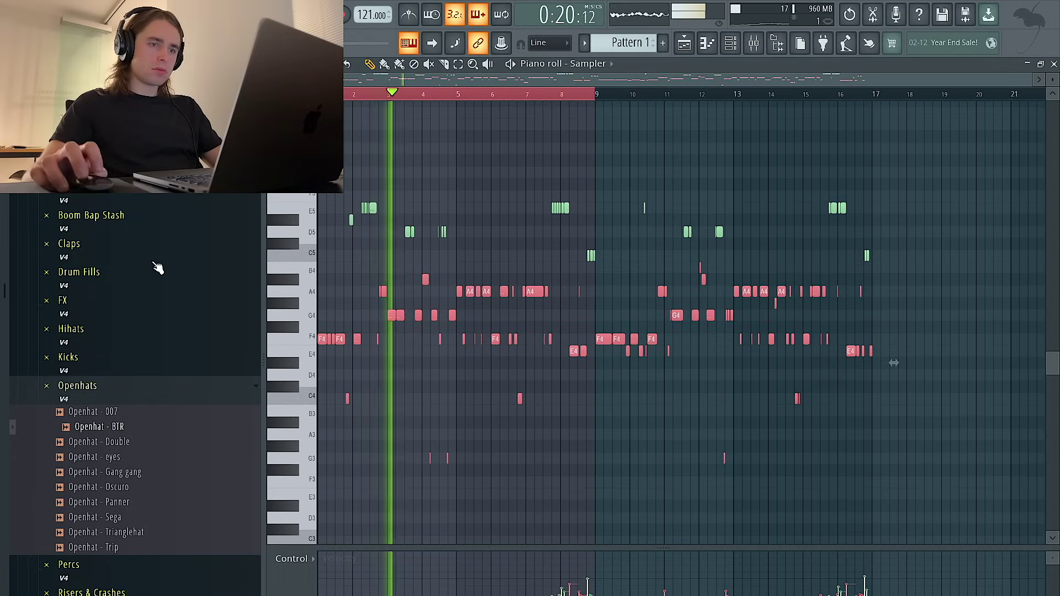
key(ctrl+a)
key(ctrl+Up)
Try transposing all Sampler notes up four semitones, and shift them back down.
key(shift+Up)
key(shift+Up)
key(shift+Up)
key(shift+Up)
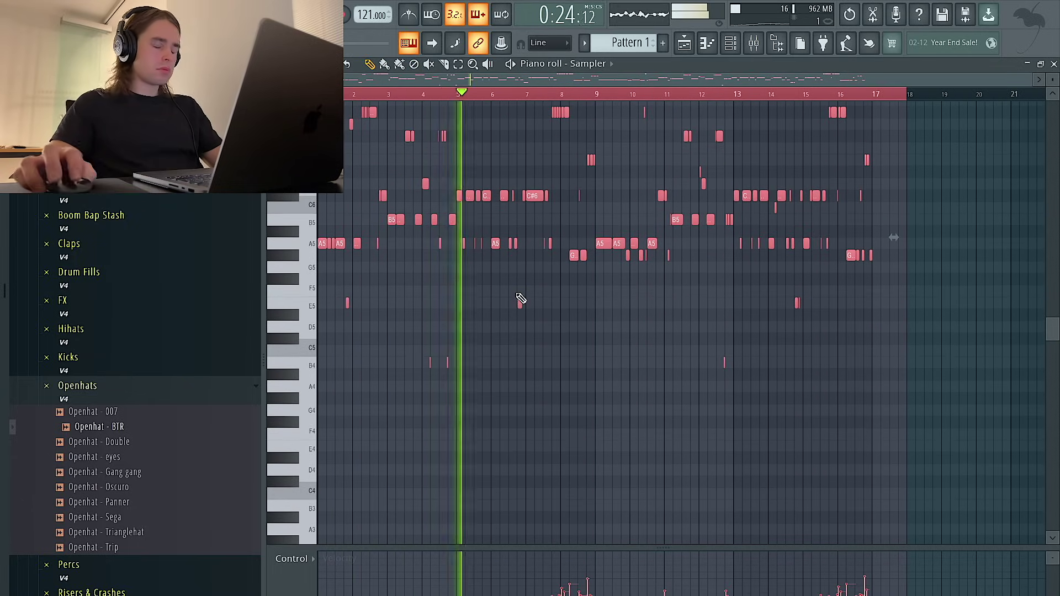
key(shift+Down)
key(shift+Down)
key(shift+Down)
key(shift+Down)
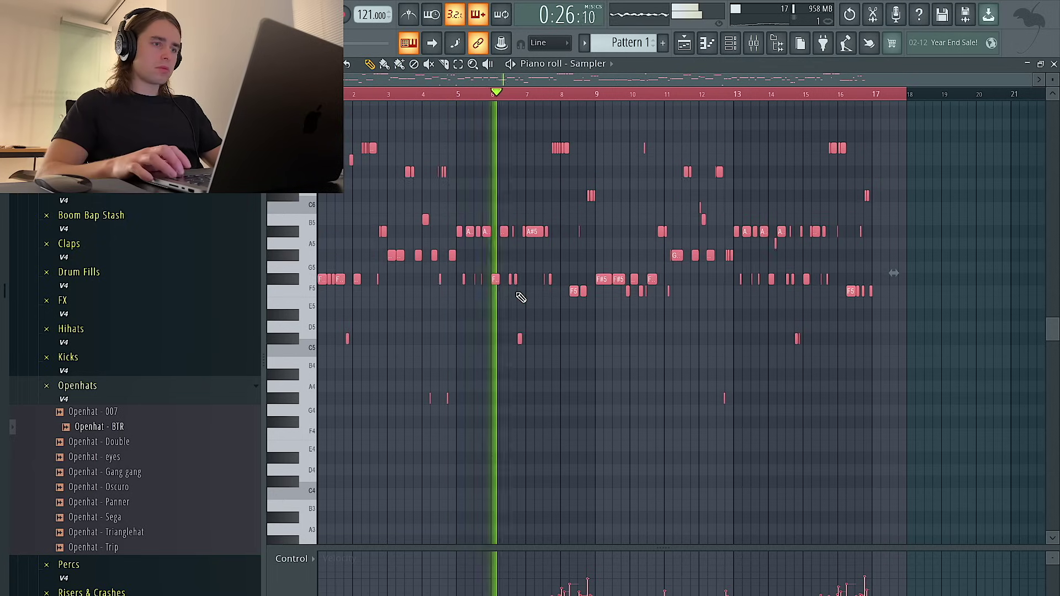
Delete all Sampler notes from bar 9 onward so Pattern 1 is eight bars long.
key(ctrl+d)
drag(603, 100, 1041, 102)
key(Delete)
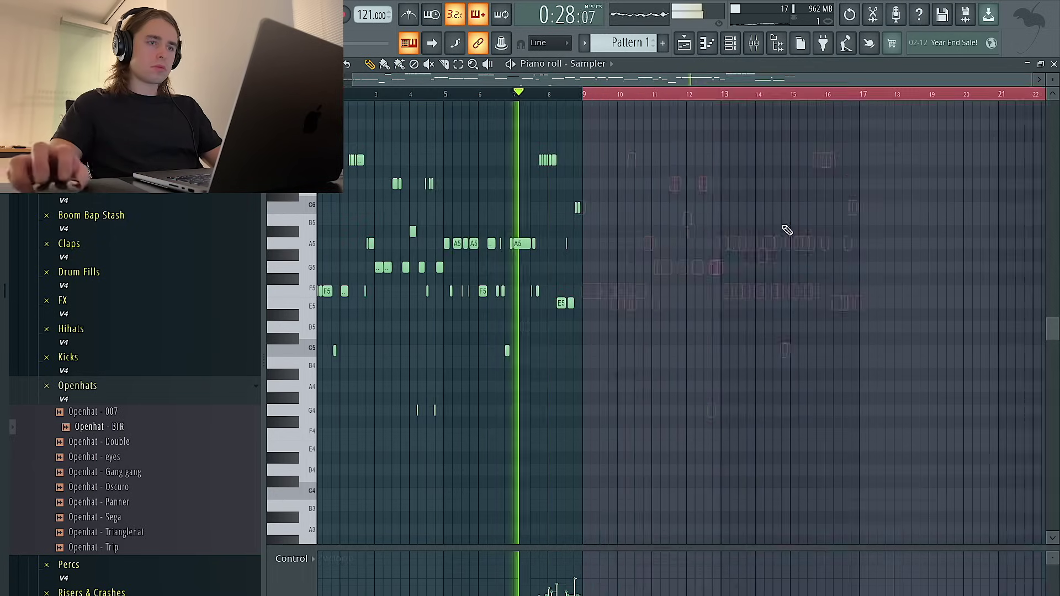
key(ctrl+d)
Return to the Playlist and remove the first Pattern 1 clip at bar 1 on Track 4.
click(684, 43)
right_click(523, 247)
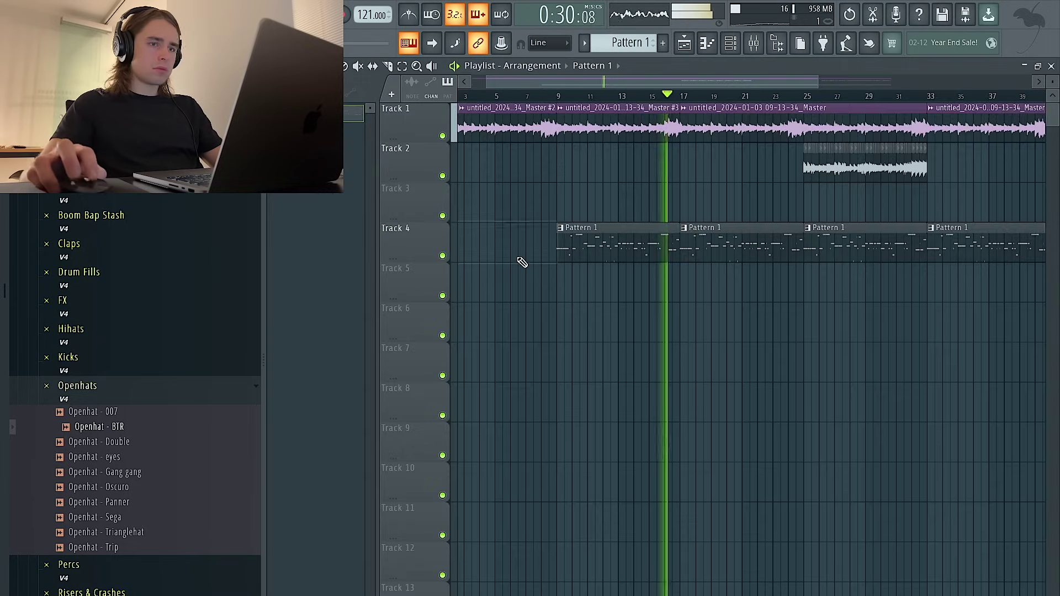
scroll(557, 259, down, 3)
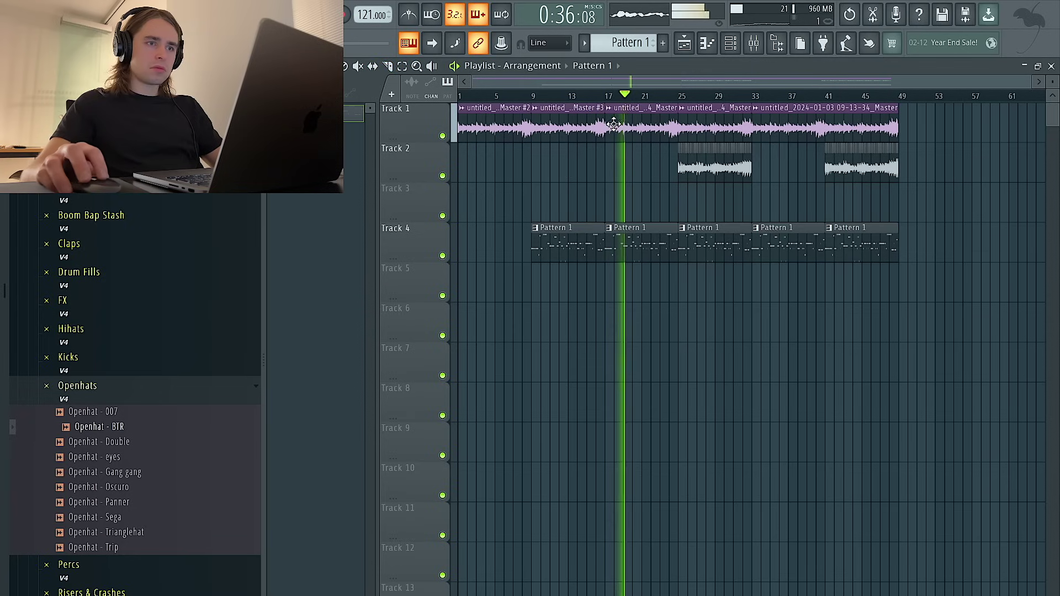
Move the eight-bar "Master" clip at bar 17 from Track 1 to Track 2 and play from just before it.
drag(613, 124, 636, 147)
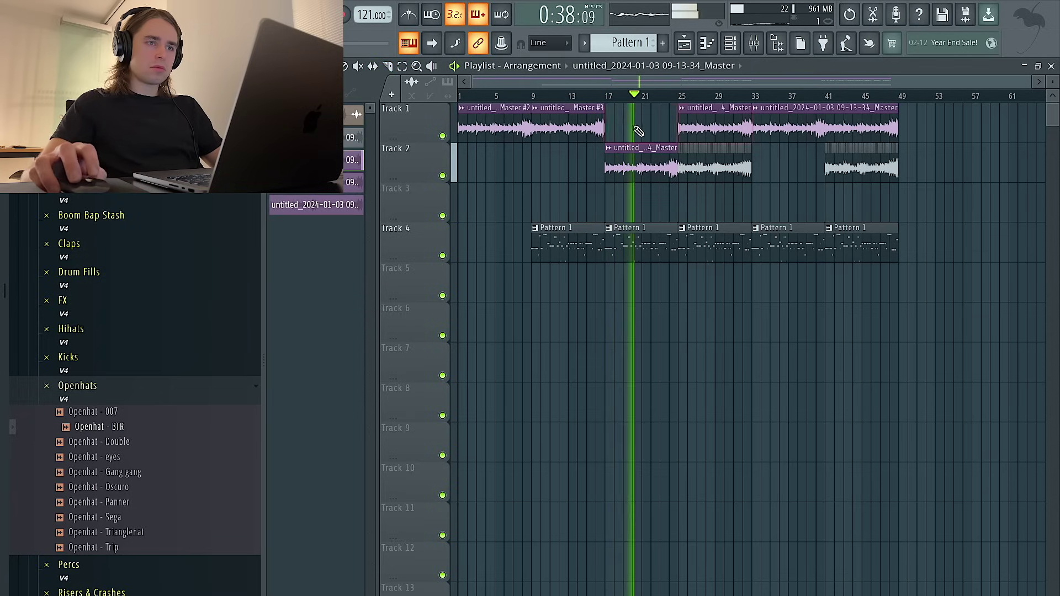
click(598, 95)
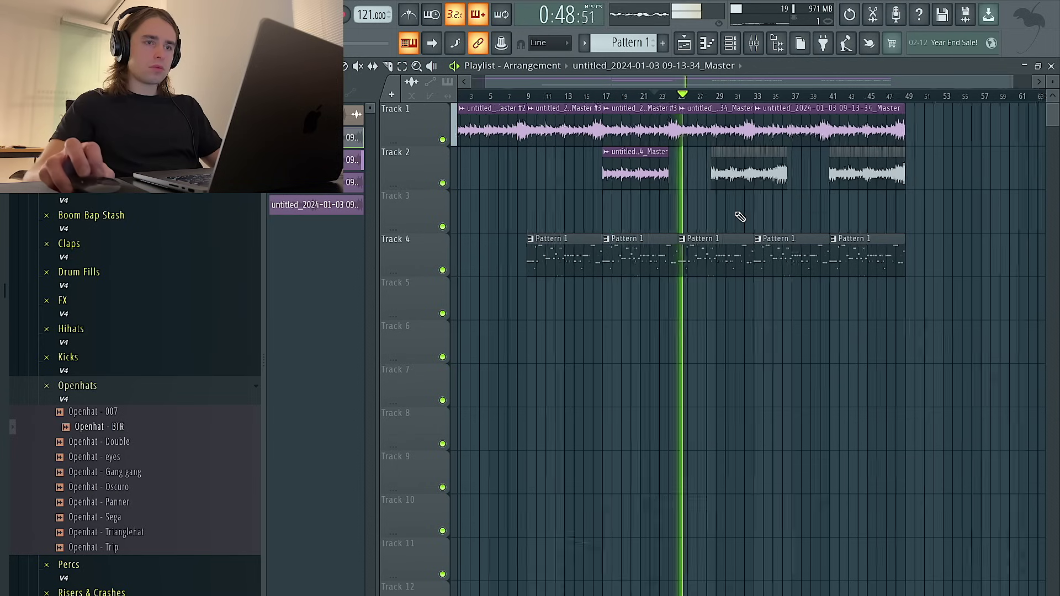
Move the first group of chopped clips on Track 2 to bar 33, directly before the second group.
scroll(694, 203, up, 3)
drag(890, 215, 772, 187)
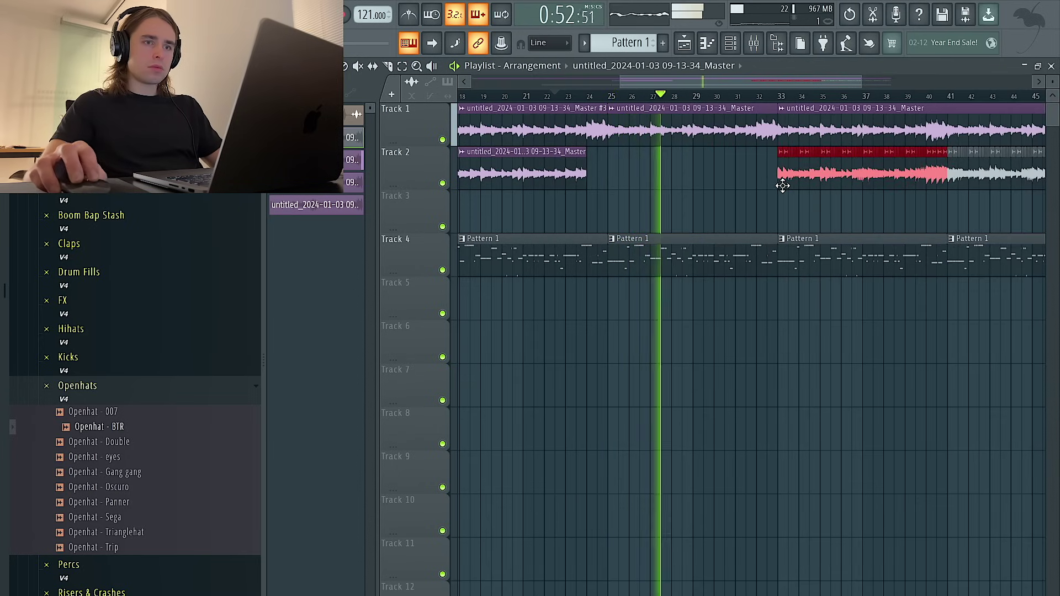
scroll(709, 198, down, 3)
scroll(724, 186, right, 2)
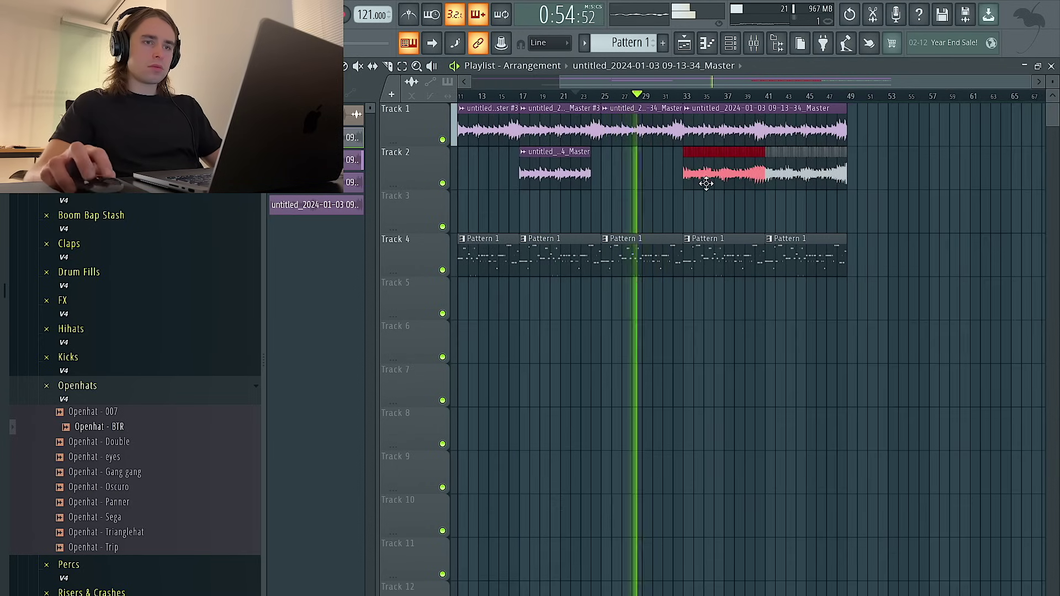
Check the Track 1 clip's channel settings, and set the chopped Track 2 clips to Stretch mode with a pitch range of 12.
double_click(721, 127)
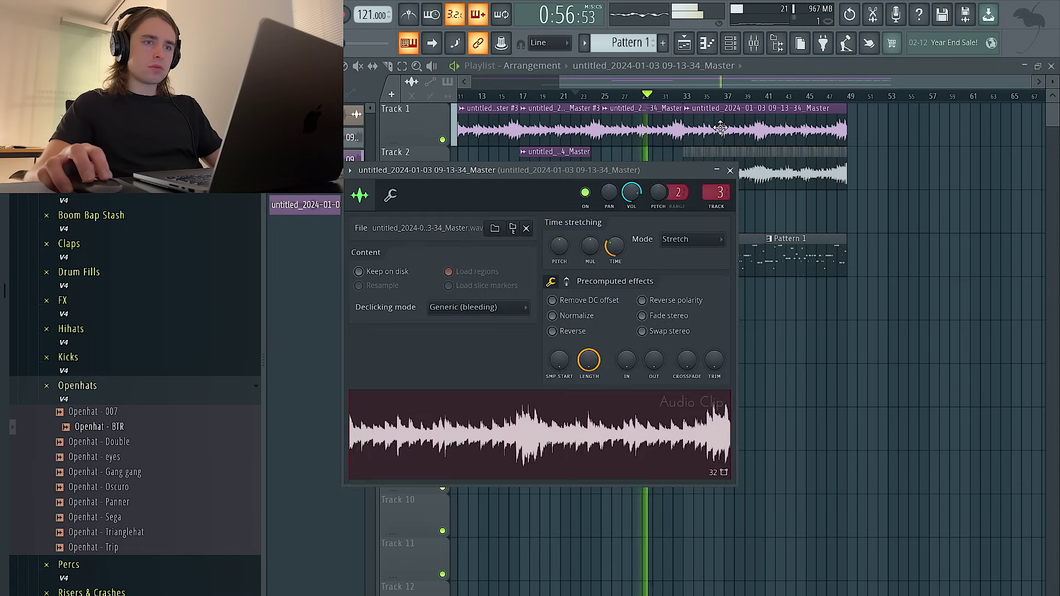
key(Escape)
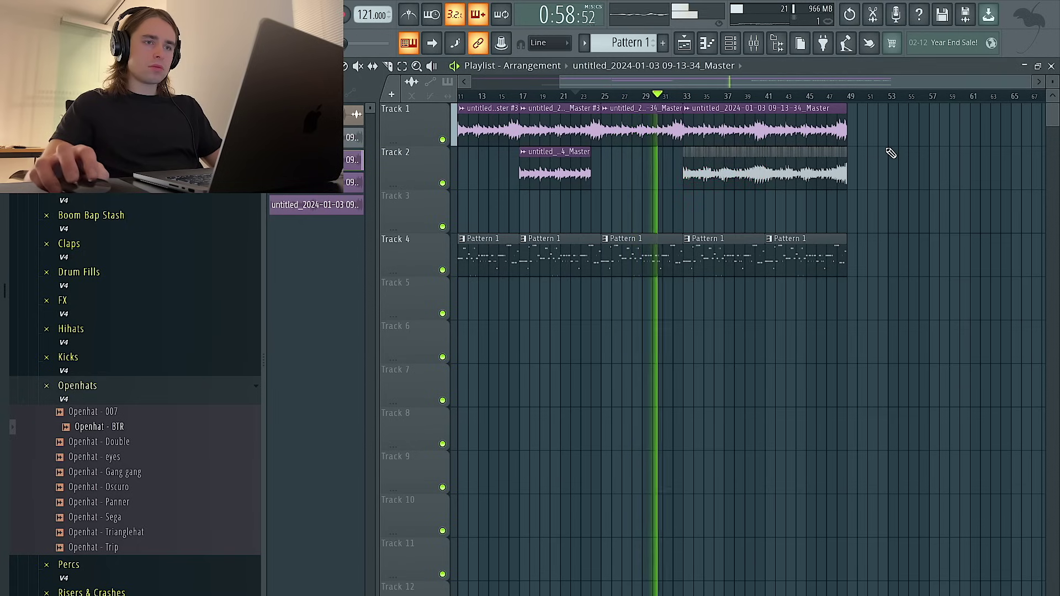
ctrl+scroll(891, 153, down, 2)
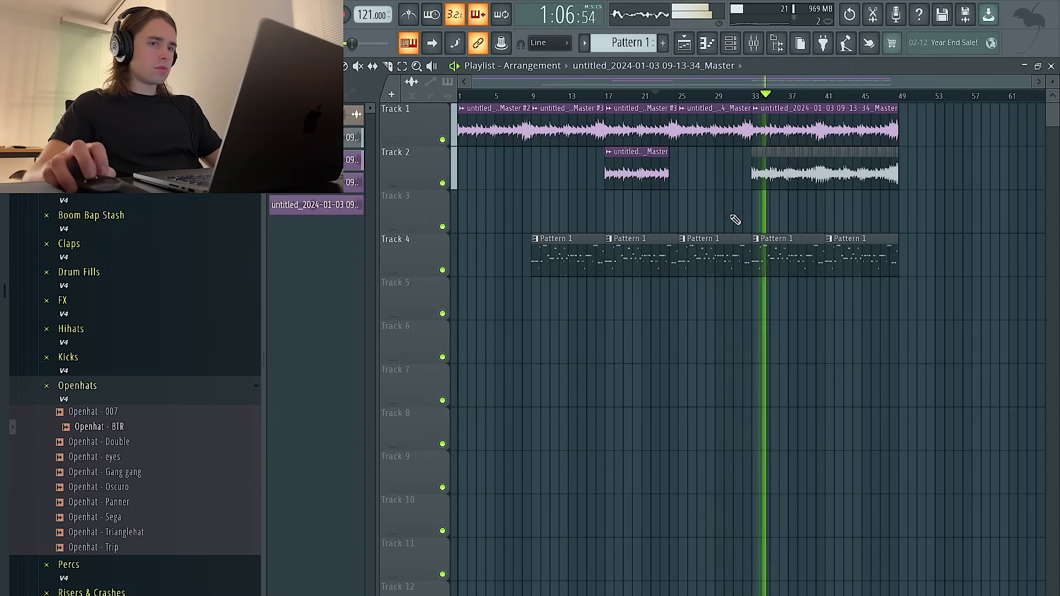
double_click(780, 178)
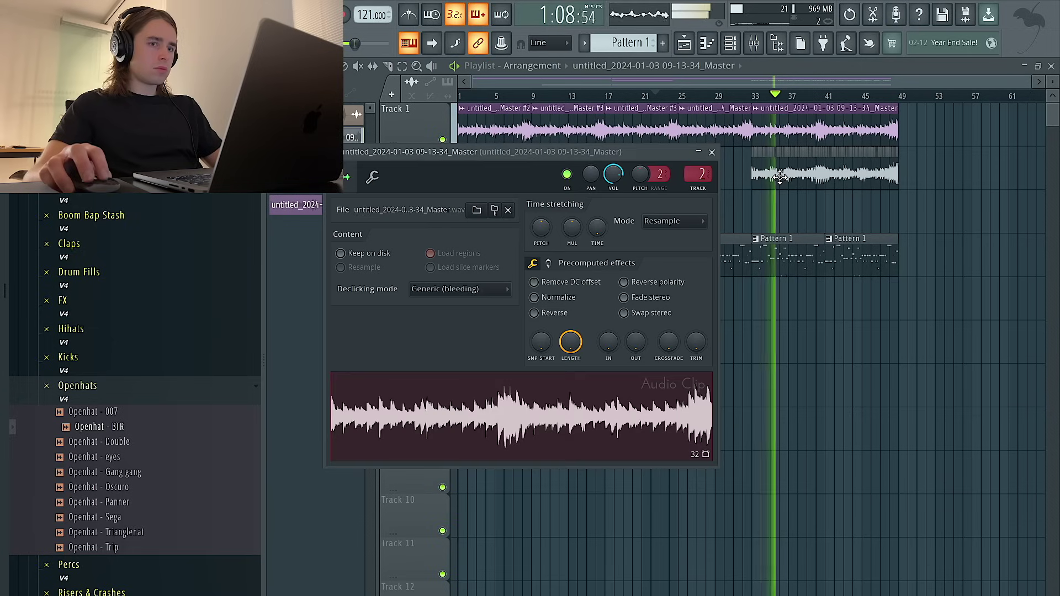
click(683, 221)
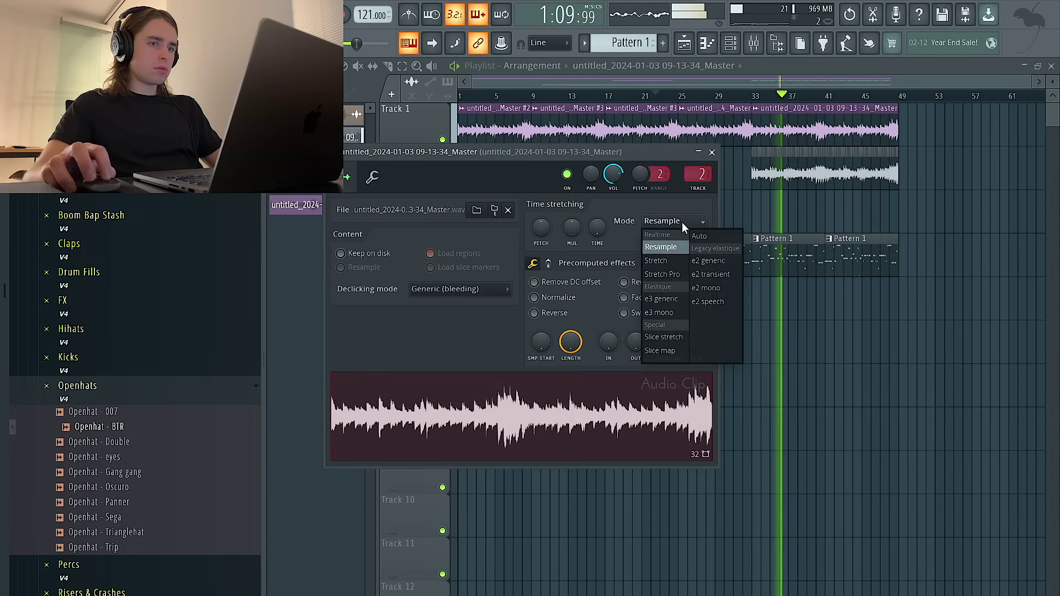
click(671, 265)
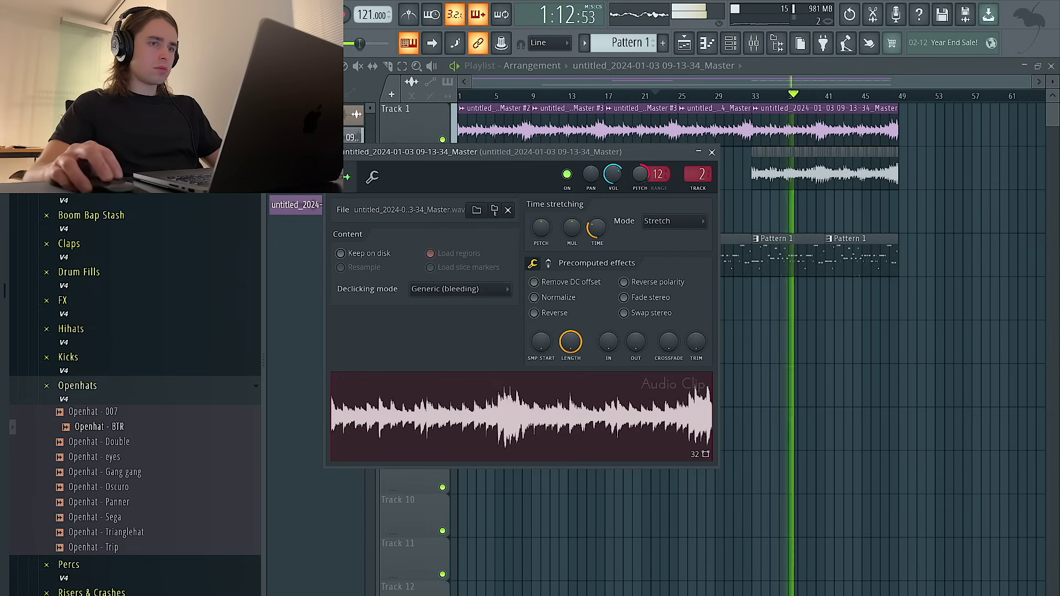
right_click(642, 178)
key(Escape)
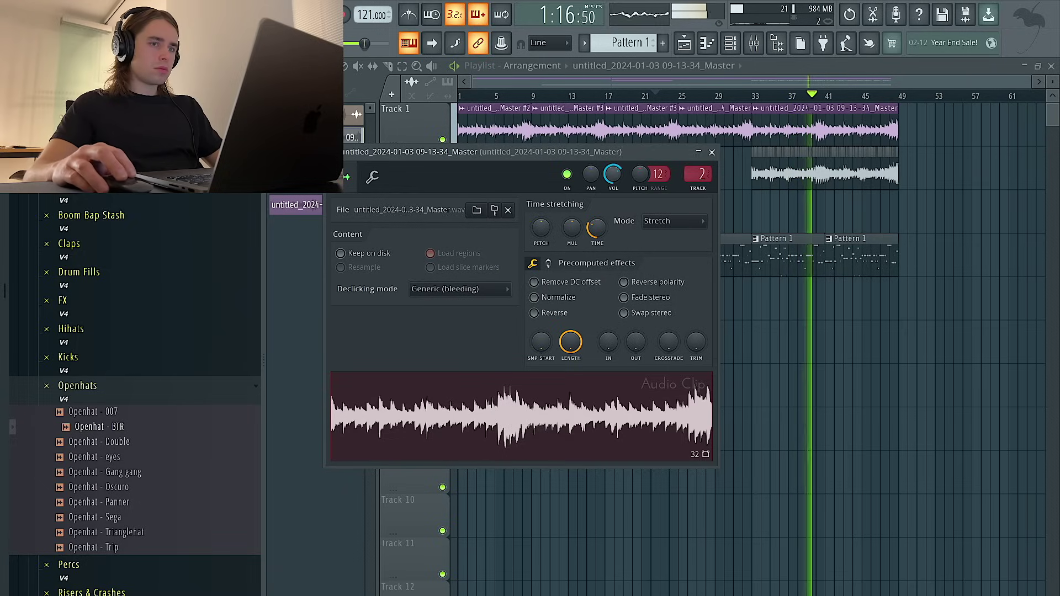
key(Escape)
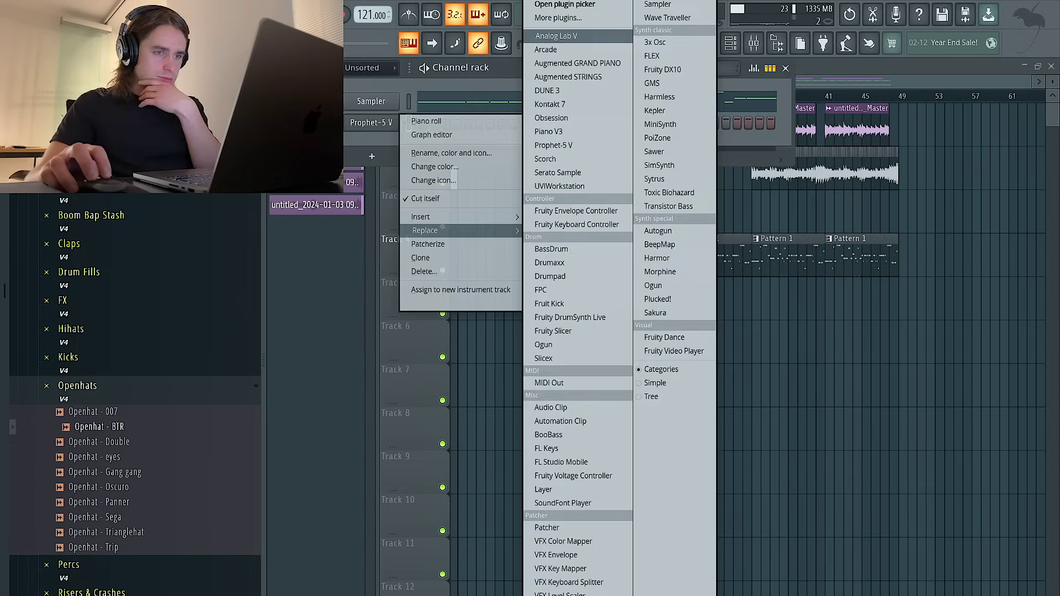
Replace the Prophet-5 V channel with Analog Lab V and show its liked presets.
click(556, 35)
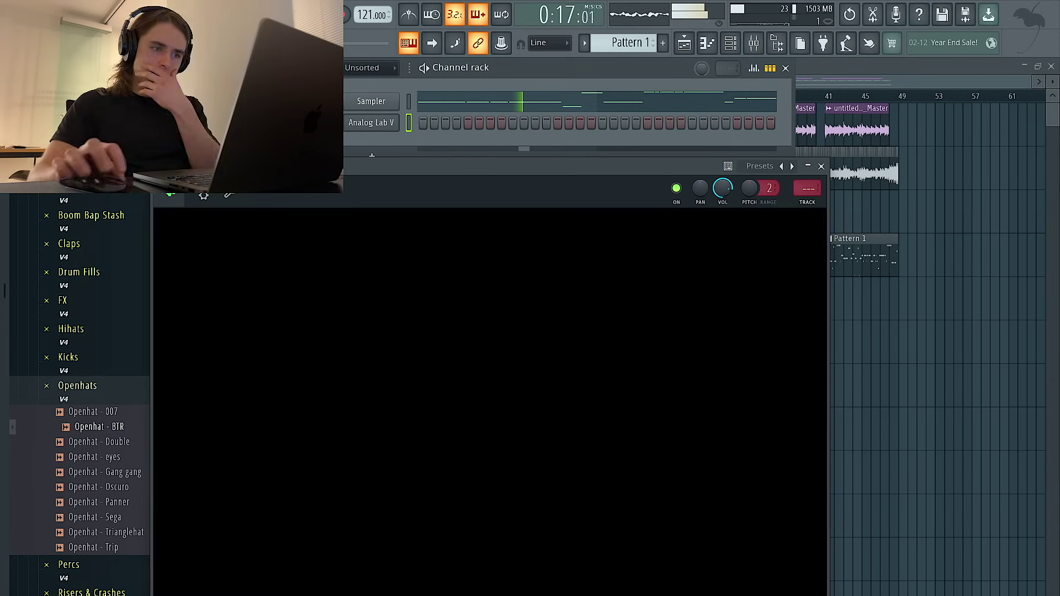
click(406, 219)
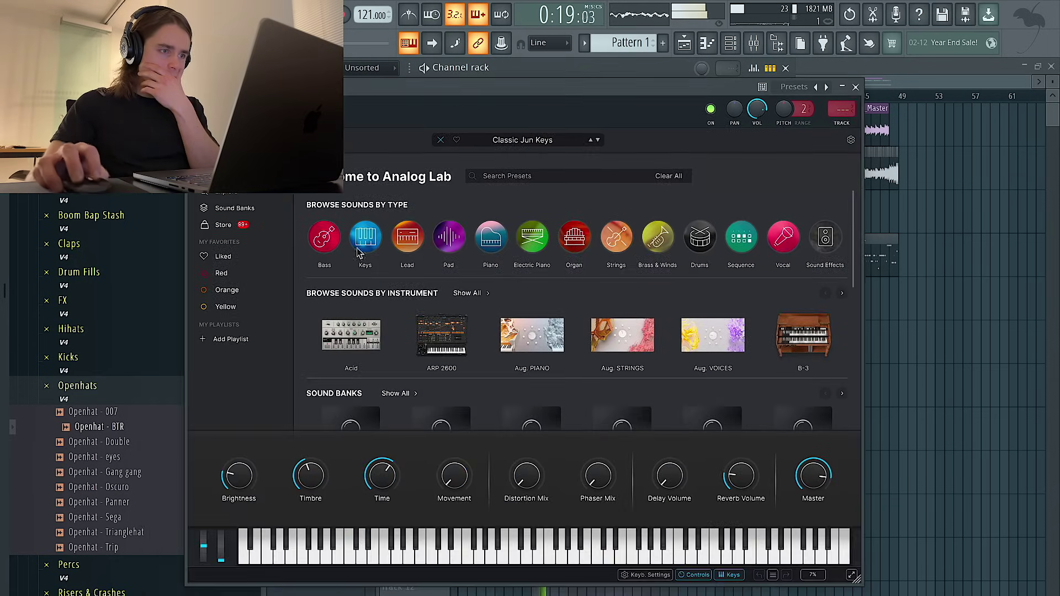
click(228, 261)
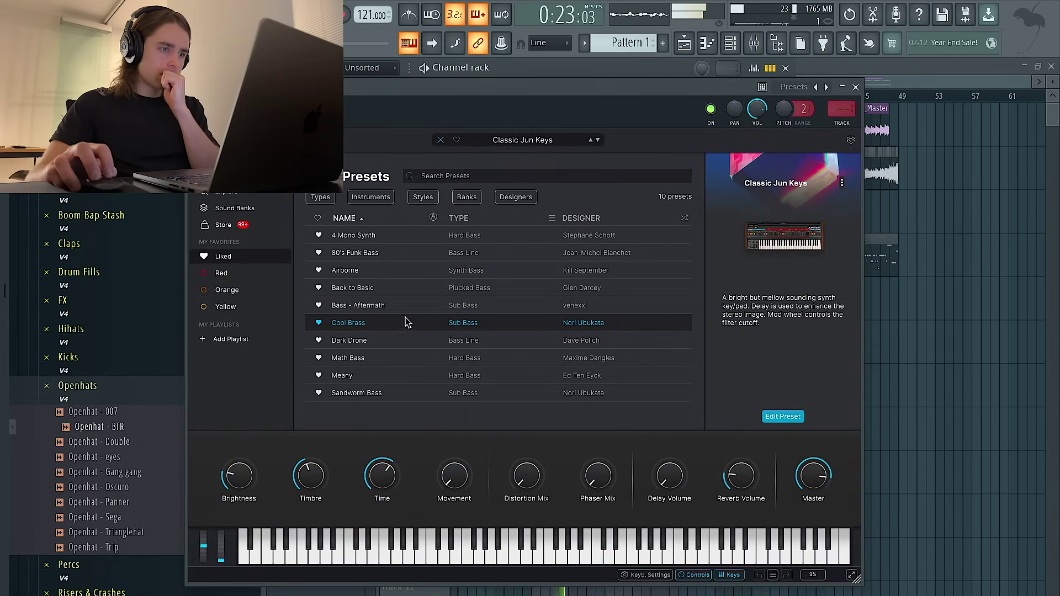
Audition the Sandworm Bass, Meany and Math Bass presets, and load Dark Drone in Analog Lab V.
click(403, 392)
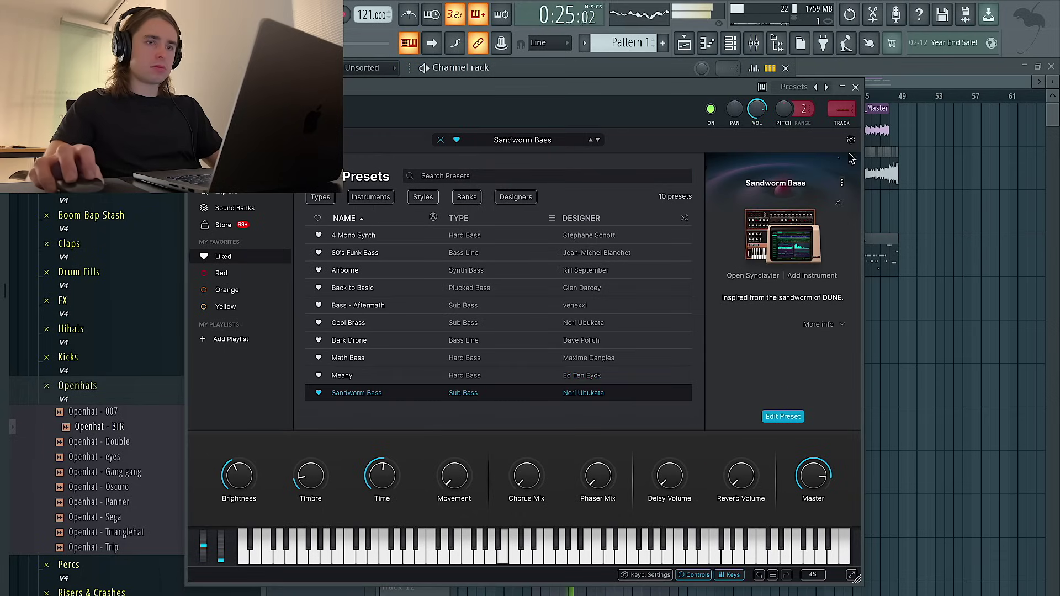
click(395, 377)
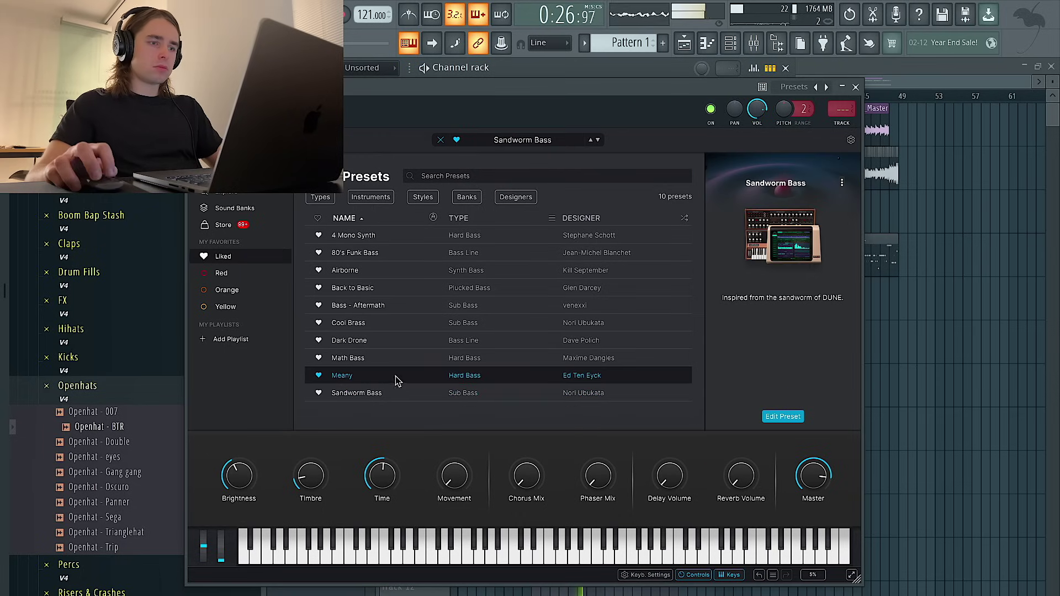
click(417, 362)
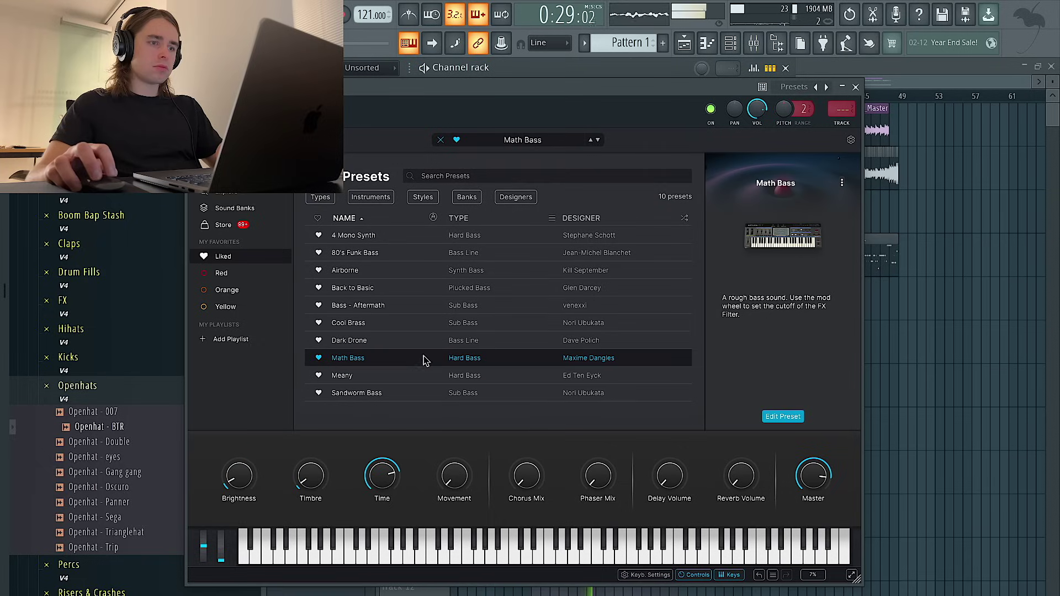
click(410, 341)
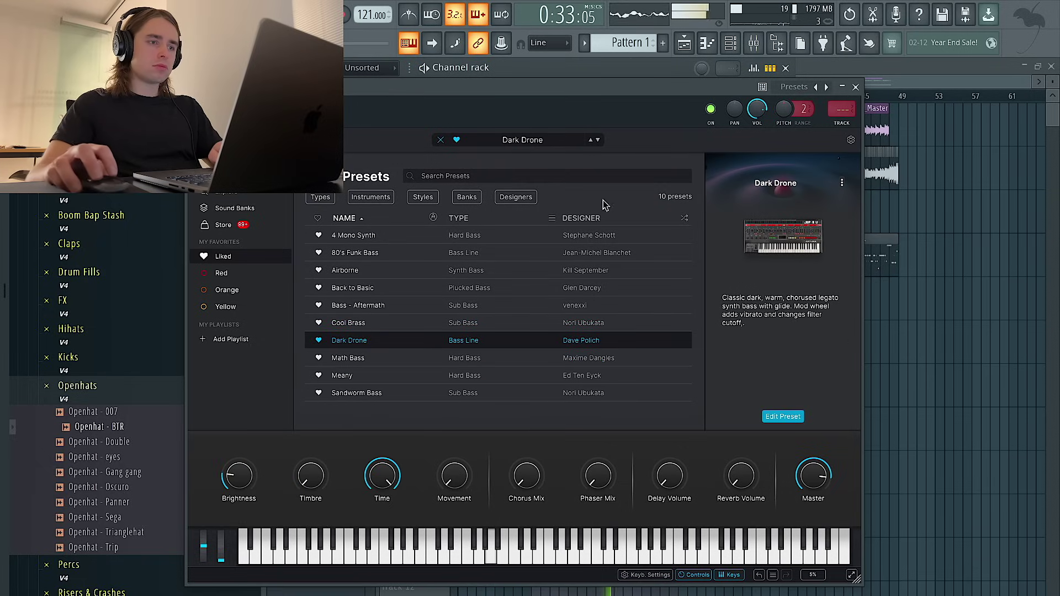
click(856, 88)
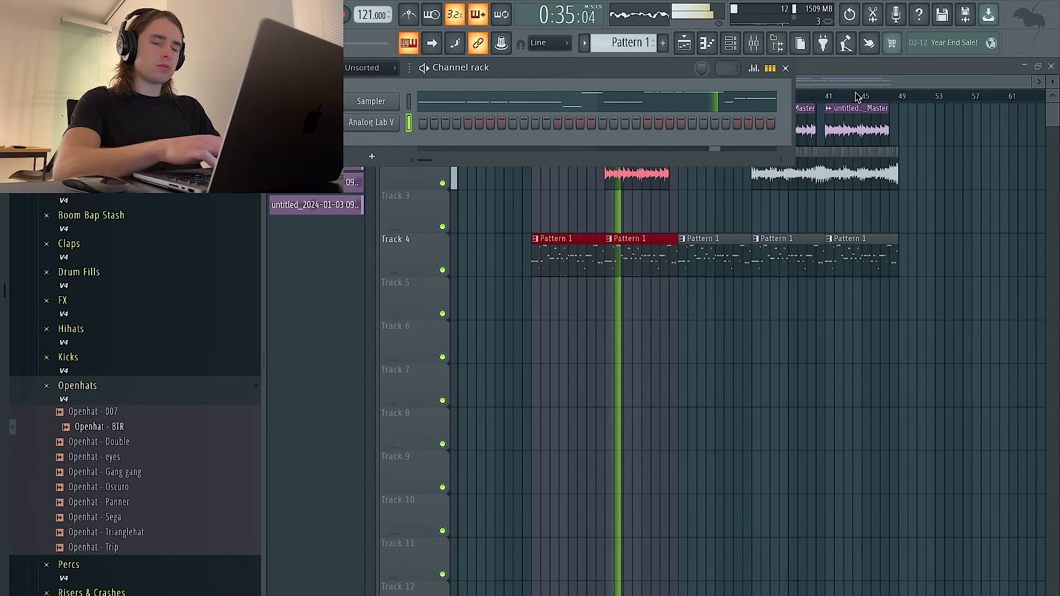
Open the Analog Lab V channel's piano roll and set scale highlighting to Minor Natural (Aeolian) with F# as root.
right_click(382, 131)
click(432, 124)
click(317, 64)
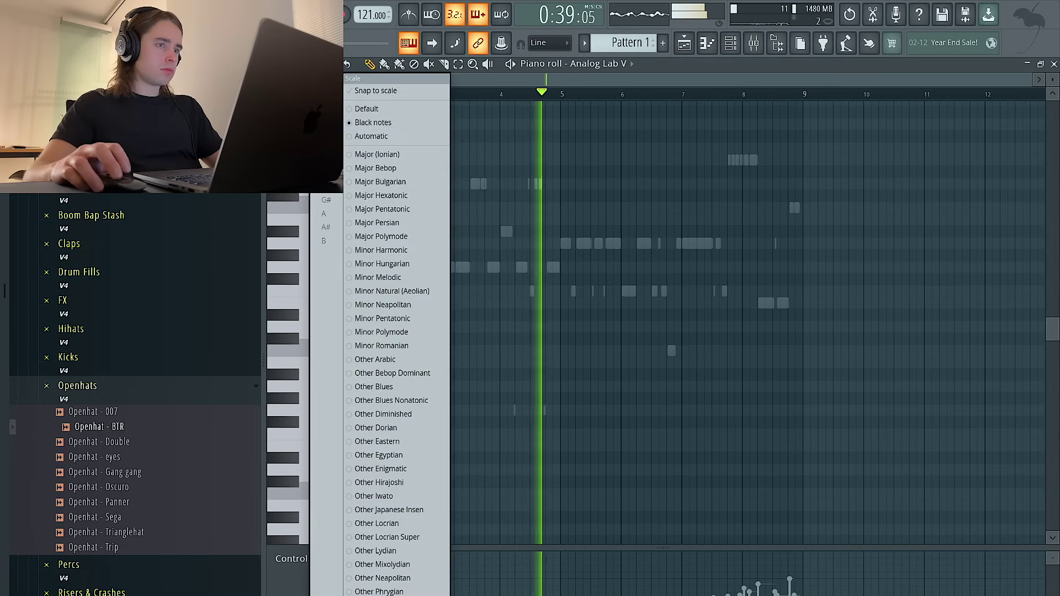
click(392, 291)
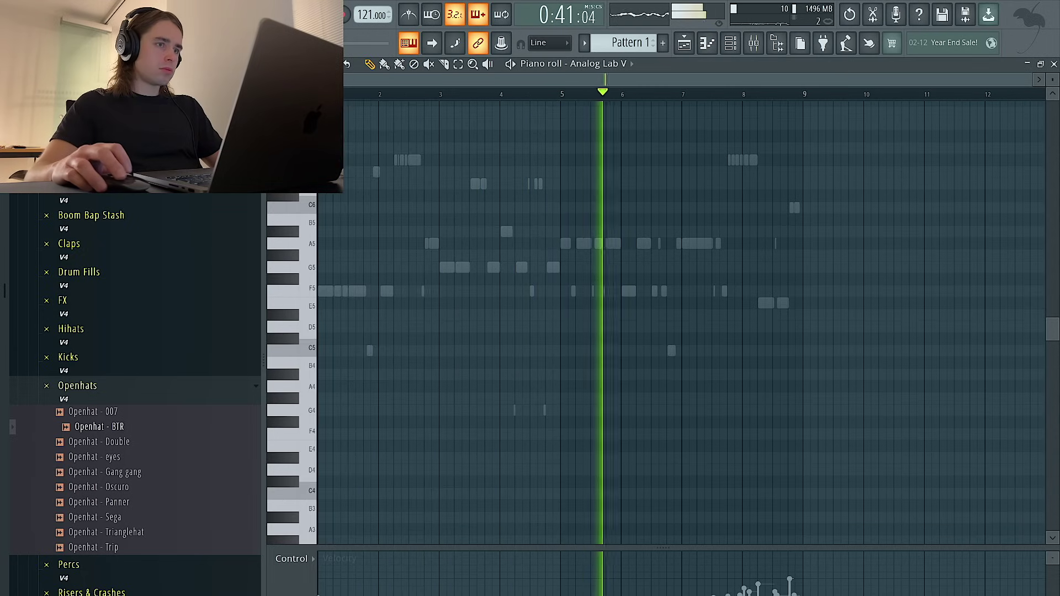
click(317, 64)
click(325, 170)
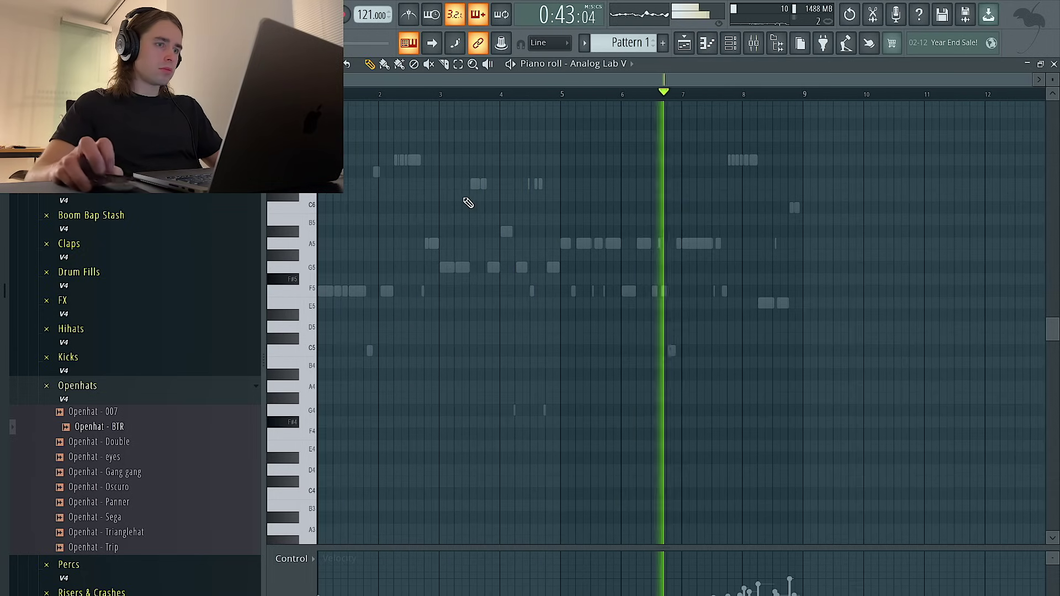
Draw a sustained F note from bar 1 to mid-bar 3, raise it one octave, and play the arrangement from bar 9.
click(322, 291)
drag(326, 291, 469, 302)
key(space)
key(ctrl+Up)
key(ctrl+a)
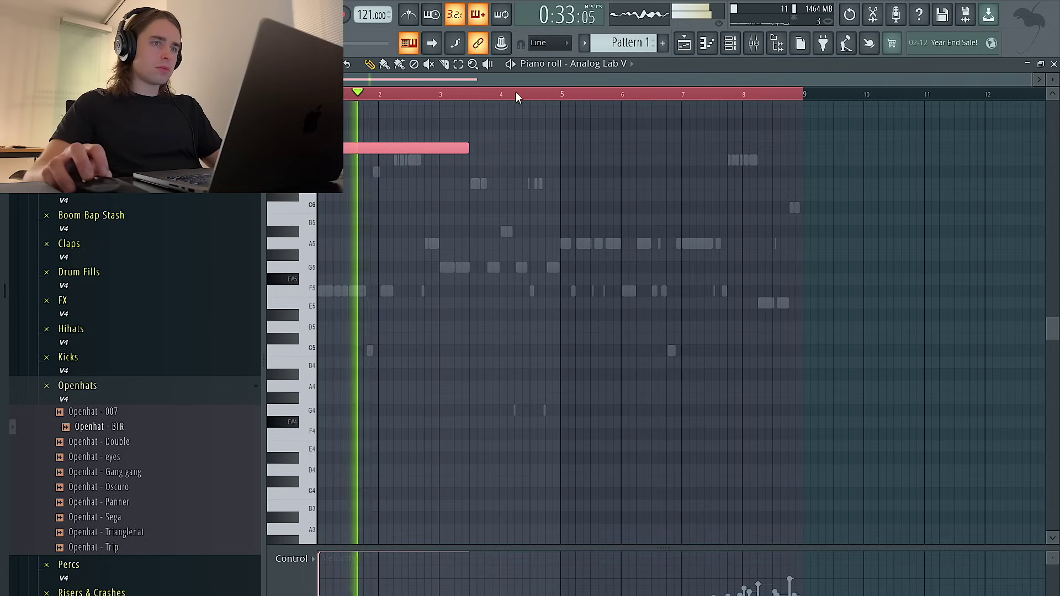
key(F5)
click(535, 96)
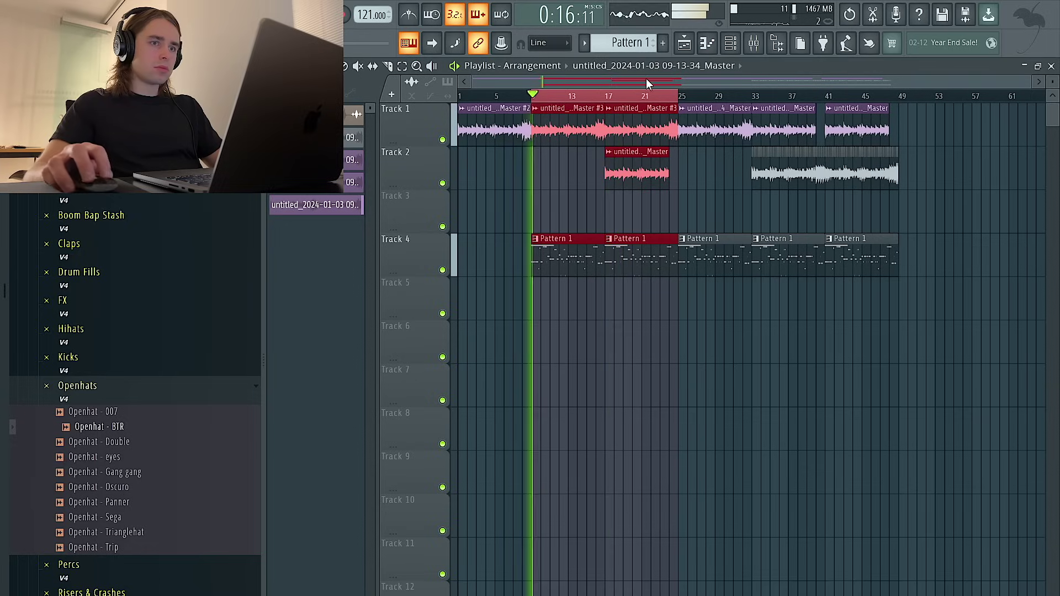
Reopen the Analog Lab V piano roll, add E6 and D#6 notes in bar 2 after the F6, and apply quick legato.
click(731, 45)
right_click(375, 128)
click(419, 120)
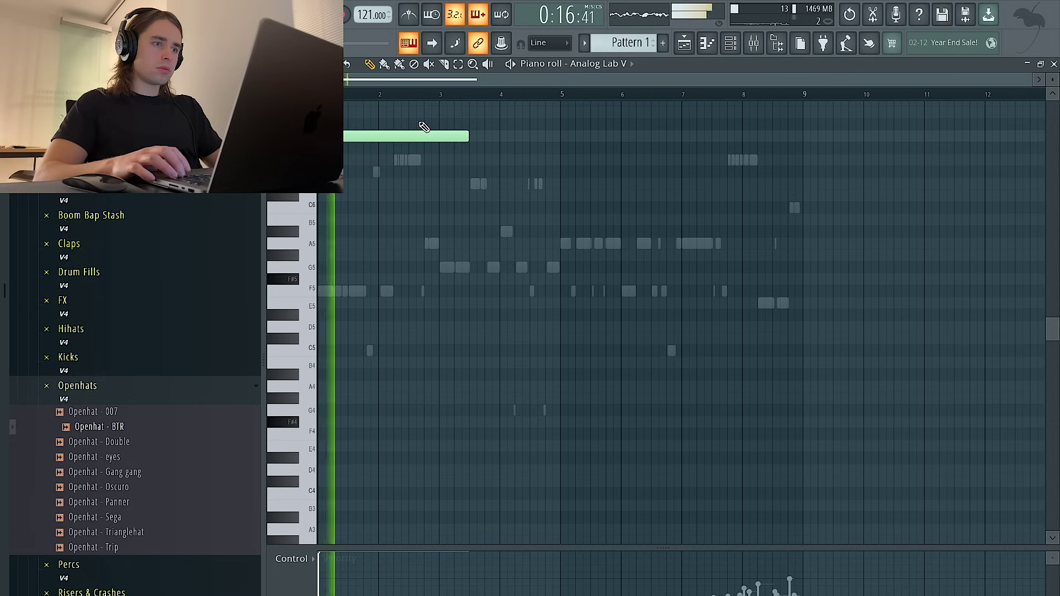
scroll(345, 119, up, 3)
scroll(345, 119, up, 2)
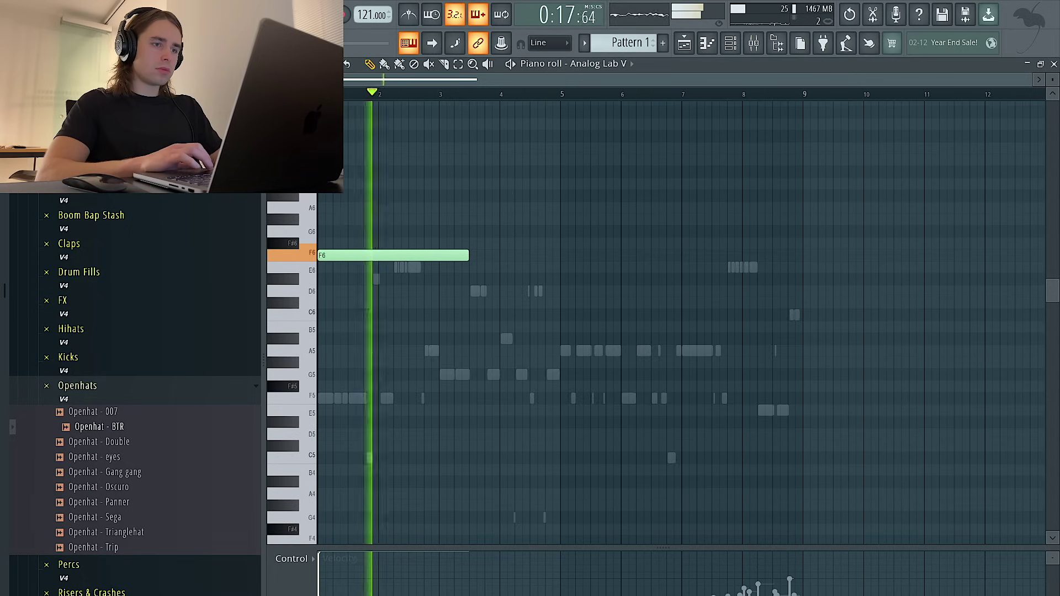
ctrl+scroll(345, 118, up, 2)
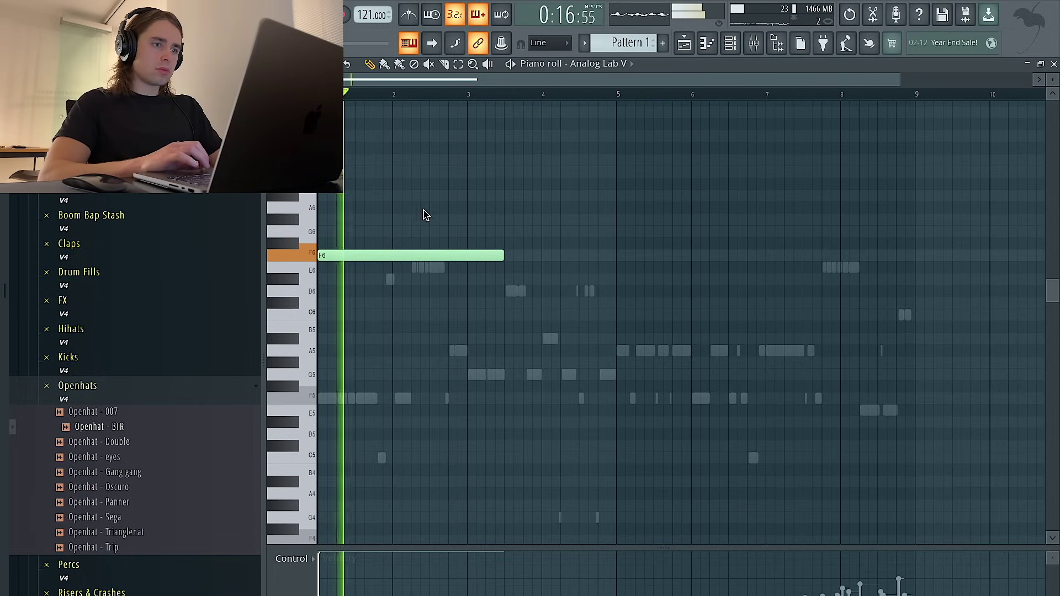
ctrl+scroll(423, 213, down, 1)
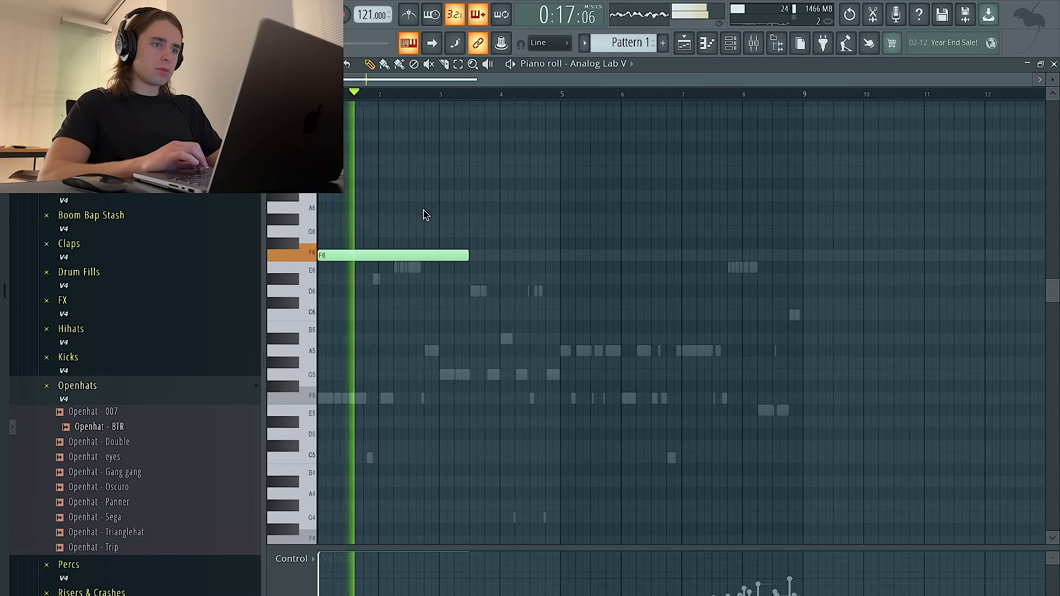
click(397, 271)
key(space)
click(400, 280)
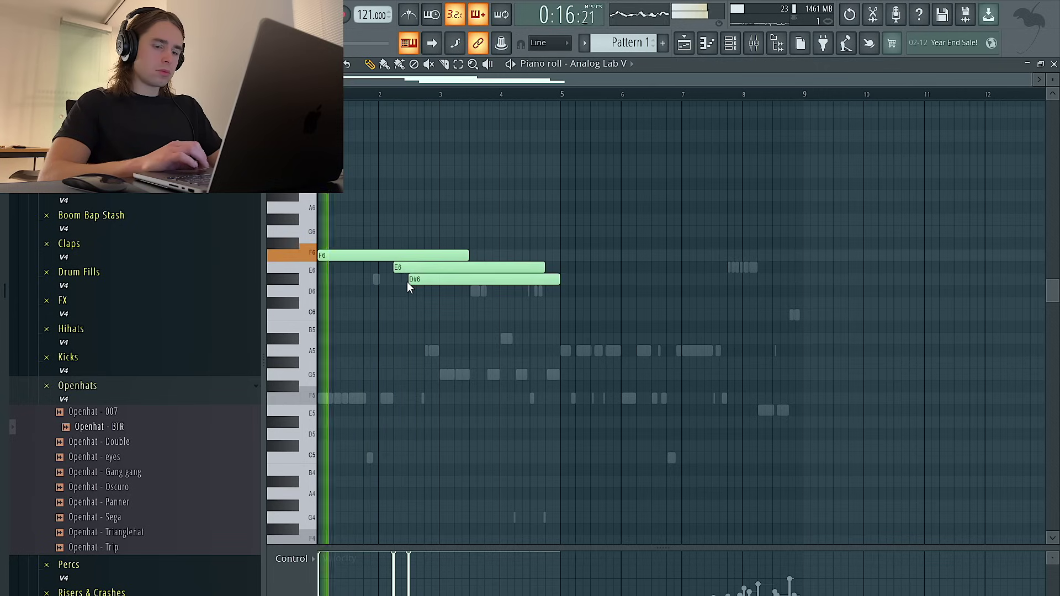
key(ctrl+l)
Move the D#6 note slightly earlier to D6, and continue the descending line with B5 and G5 notes.
ctrl+scroll(406, 282, up, 1)
scroll(436, 283, down, 1)
scroll(436, 283, left, 1)
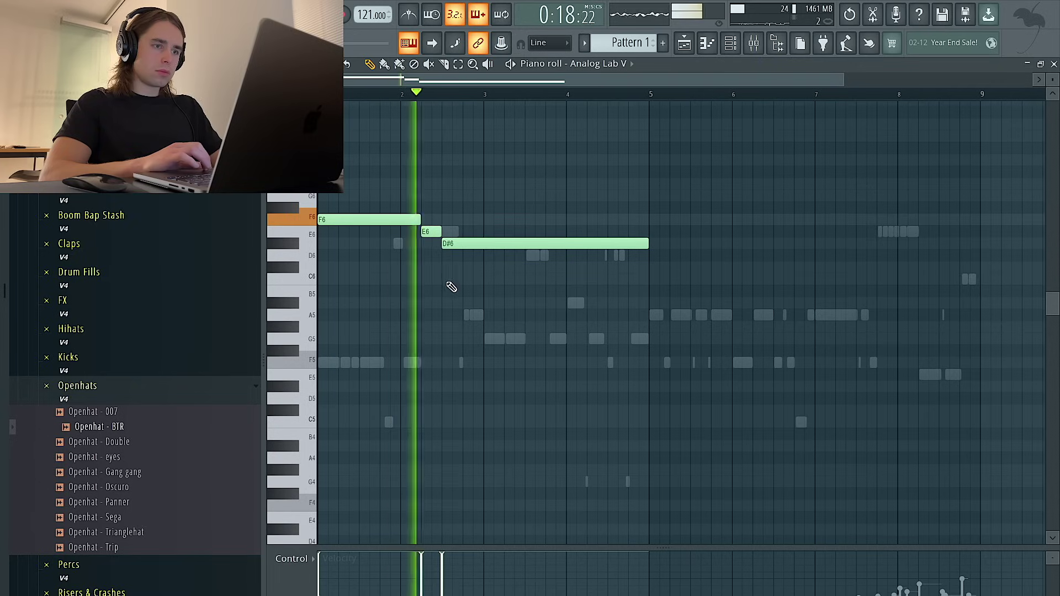
drag(451, 243, 441, 255)
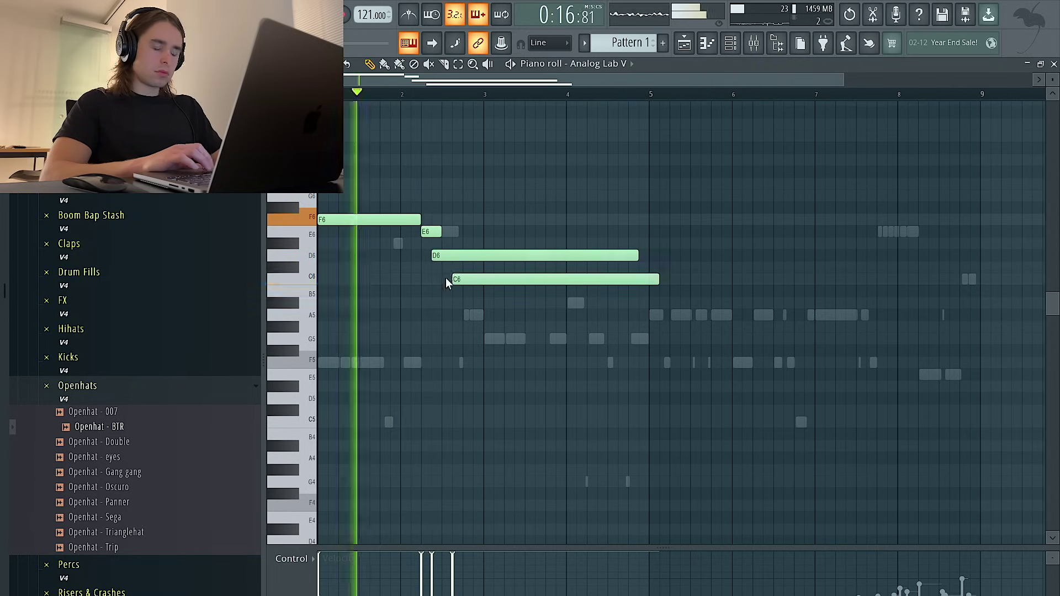
key(ctrl+Left)
key(ctrl+Right)
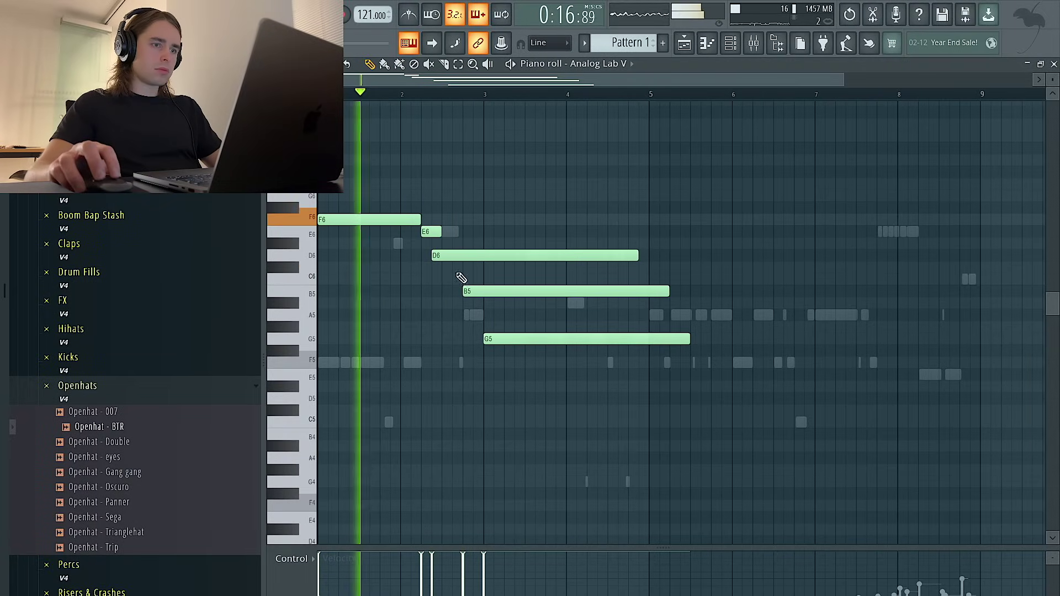
Add a C6 note between the D6 and B5 notes, and raise the G5 at bar 3 to A5.
click(469, 268)
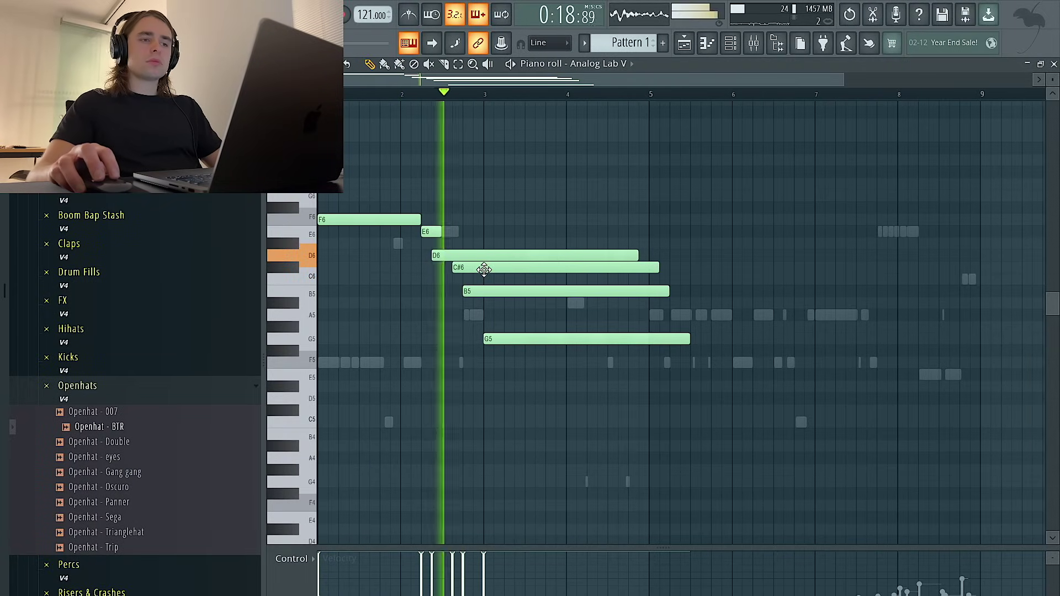
drag(483, 269, 474, 280)
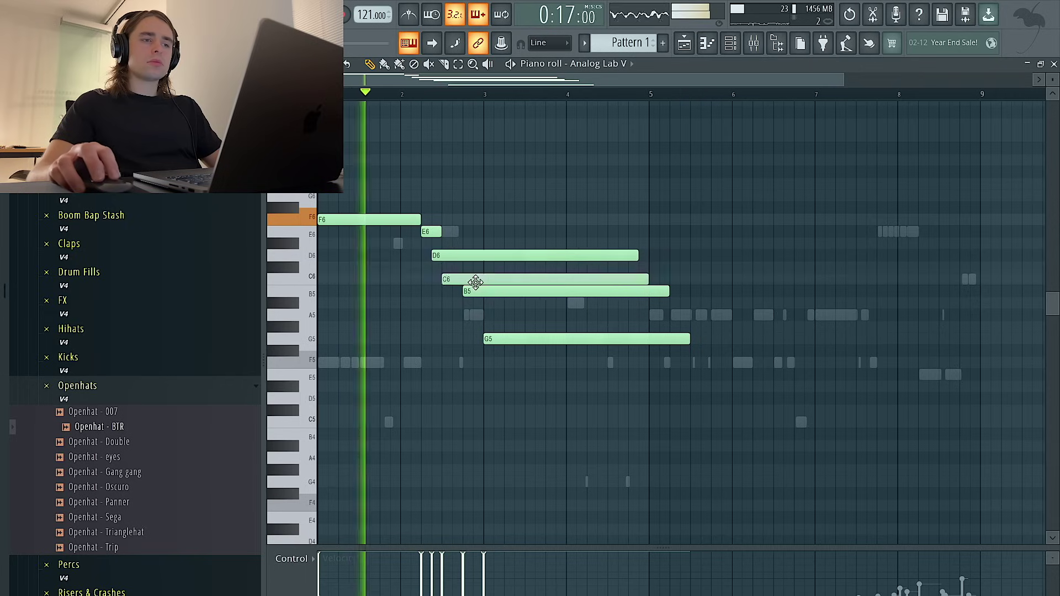
scroll(421, 296, up, 5)
scroll(497, 279, down, 4)
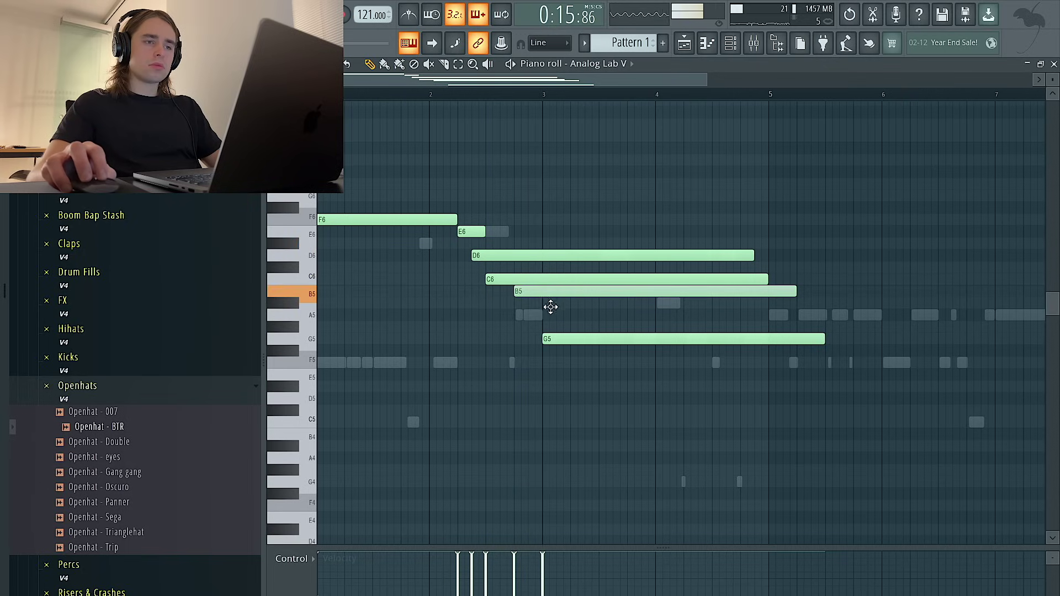
drag(559, 339, 537, 316)
scroll(562, 325, down, 2)
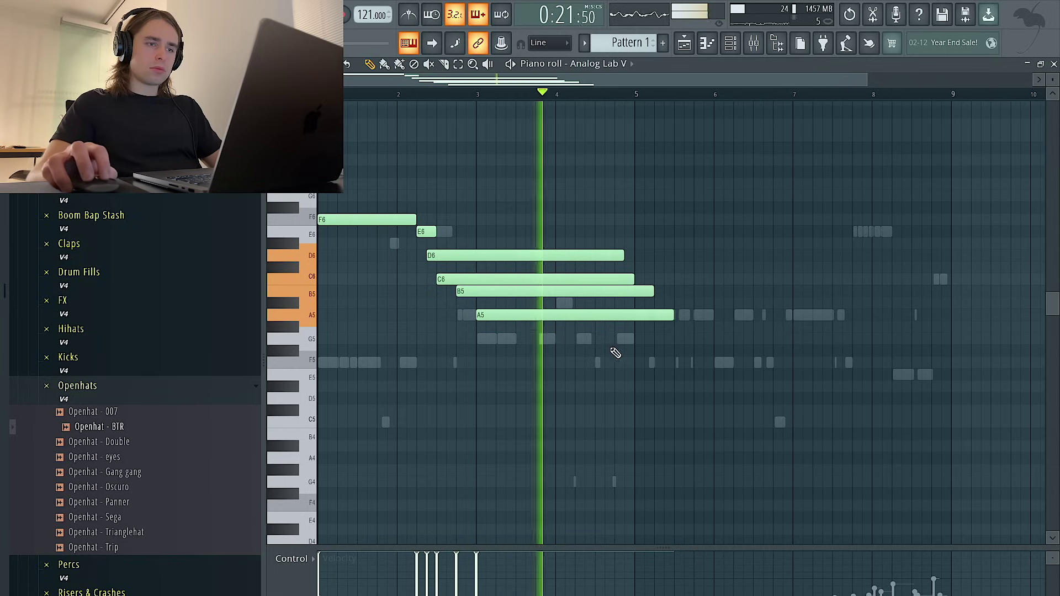
Add a G5 note one beat into bar 4, and apply quick legato to the whole line.
click(580, 342)
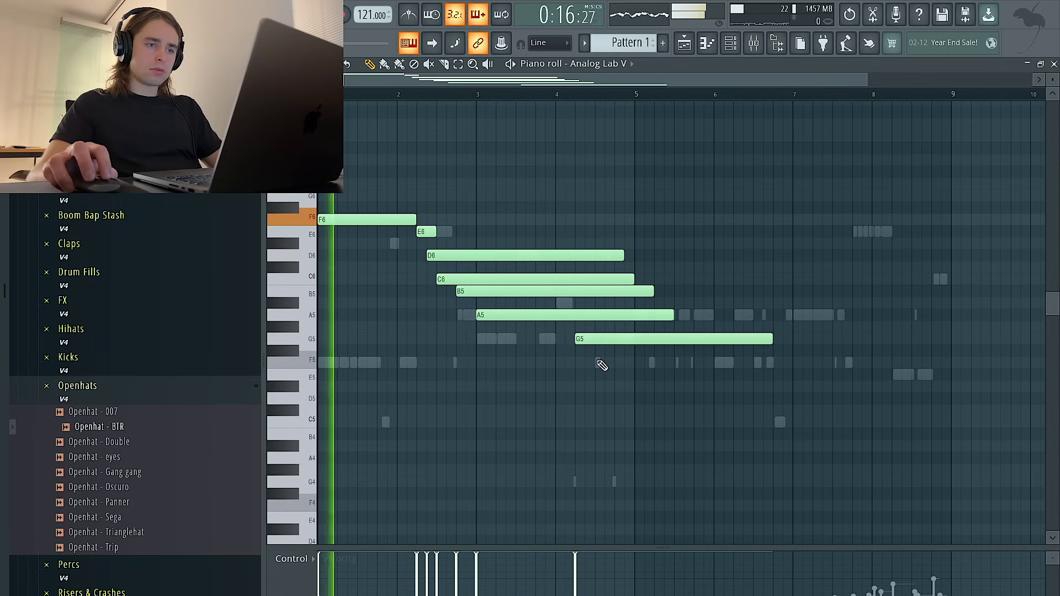
key(ctrl+l)
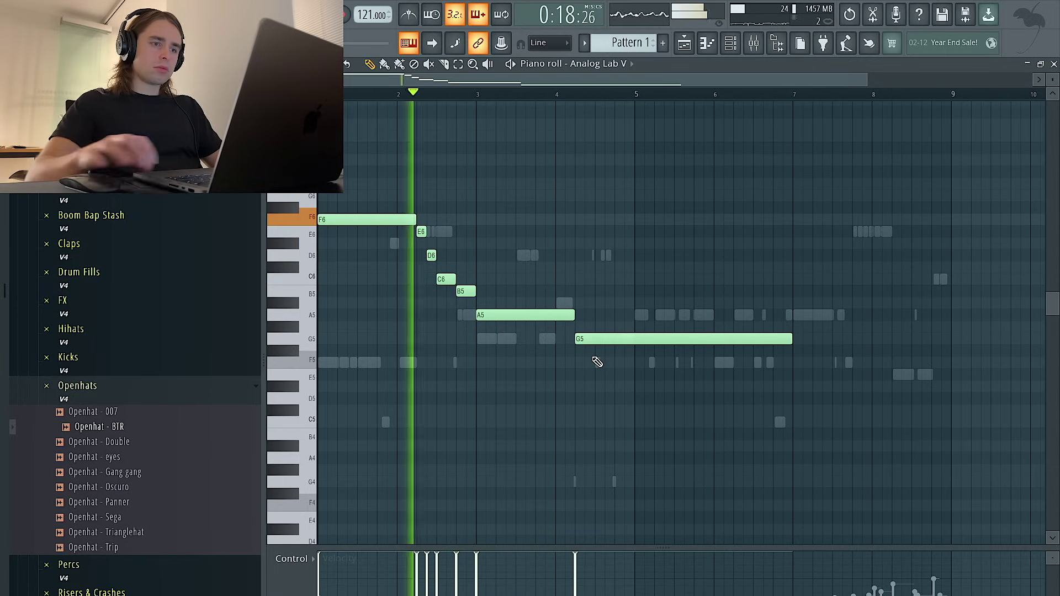
key(ctrl+a)
key(ctrl+d)
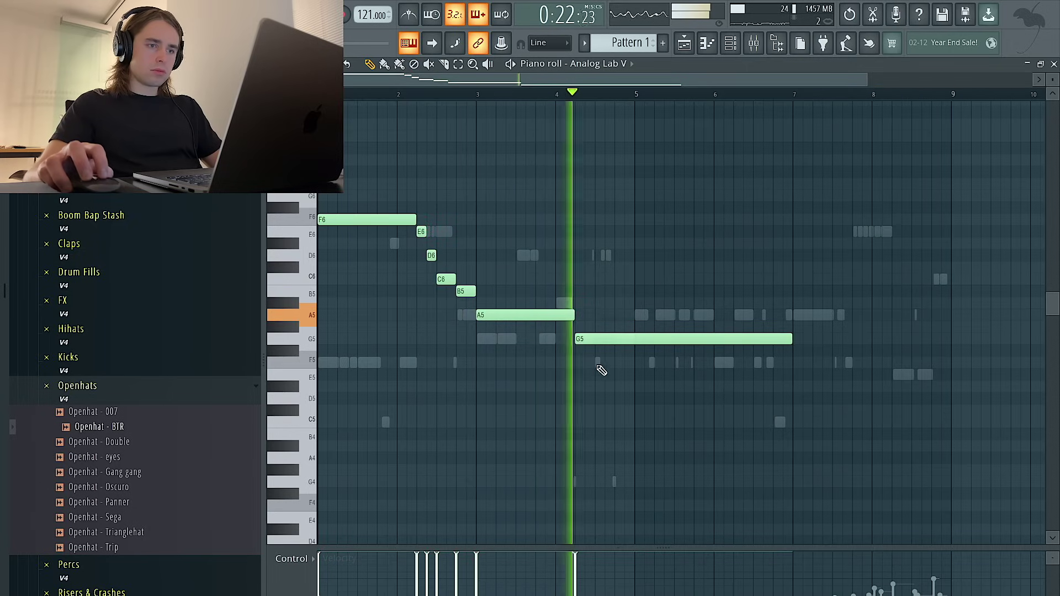
Add A5 notes at bar 5 and one beat into bar 6, ending the G5 note at bar 5.
click(636, 314)
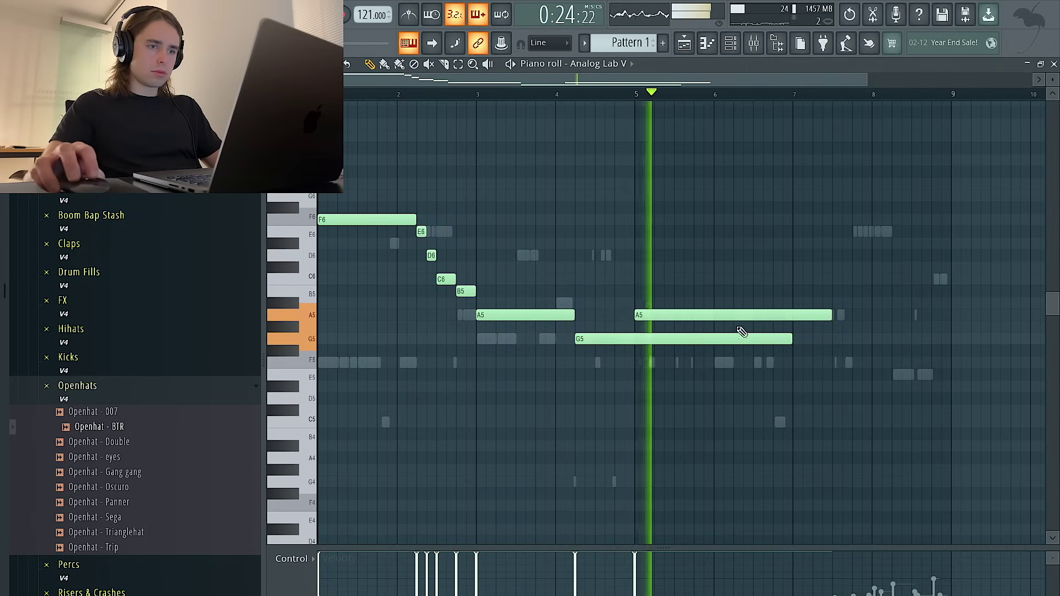
drag(793, 339, 633, 338)
click(740, 303)
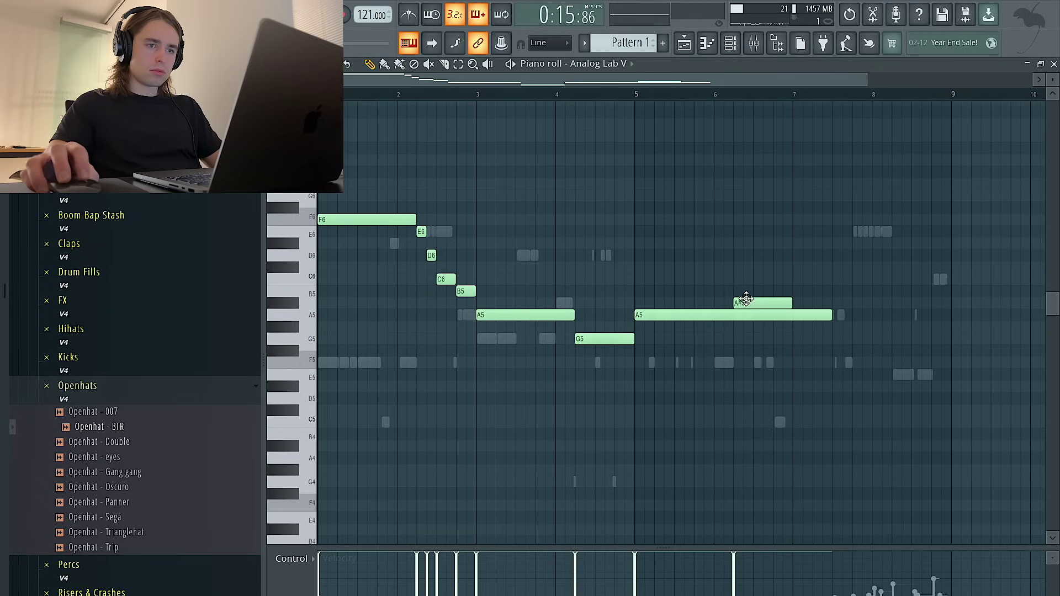
scroll(690, 232, right, 2)
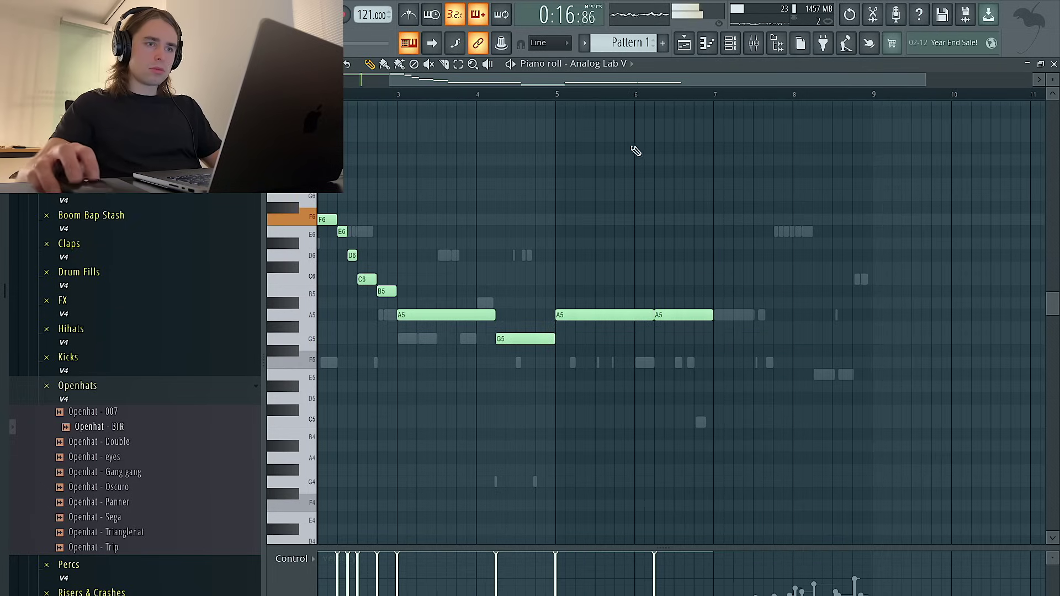
scroll(681, 237, right, 1)
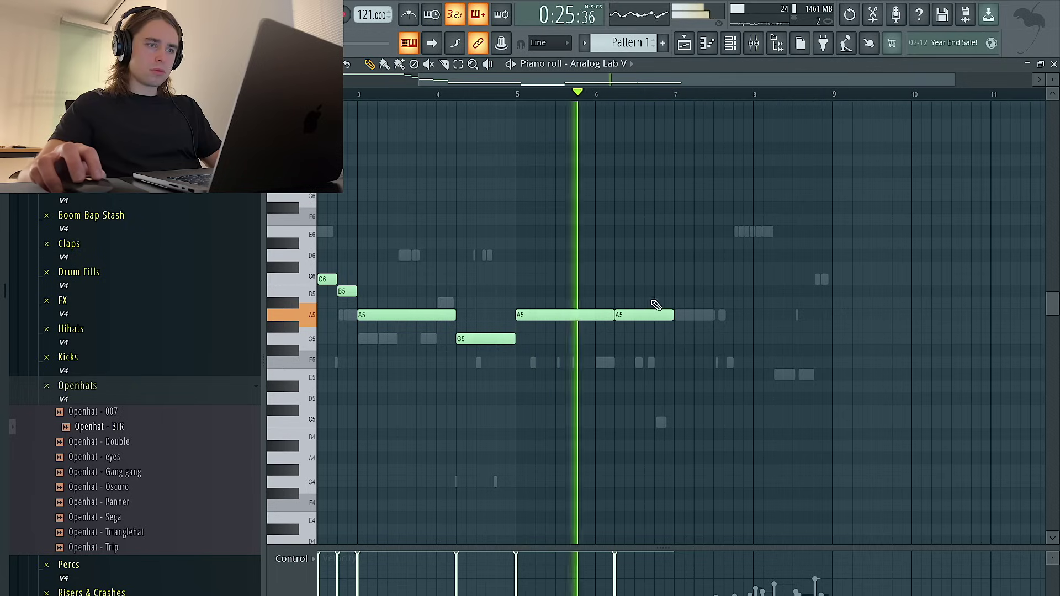
Add a note right after the second A5's start in bar 6 and raise it to B5.
click(629, 303)
key(space)
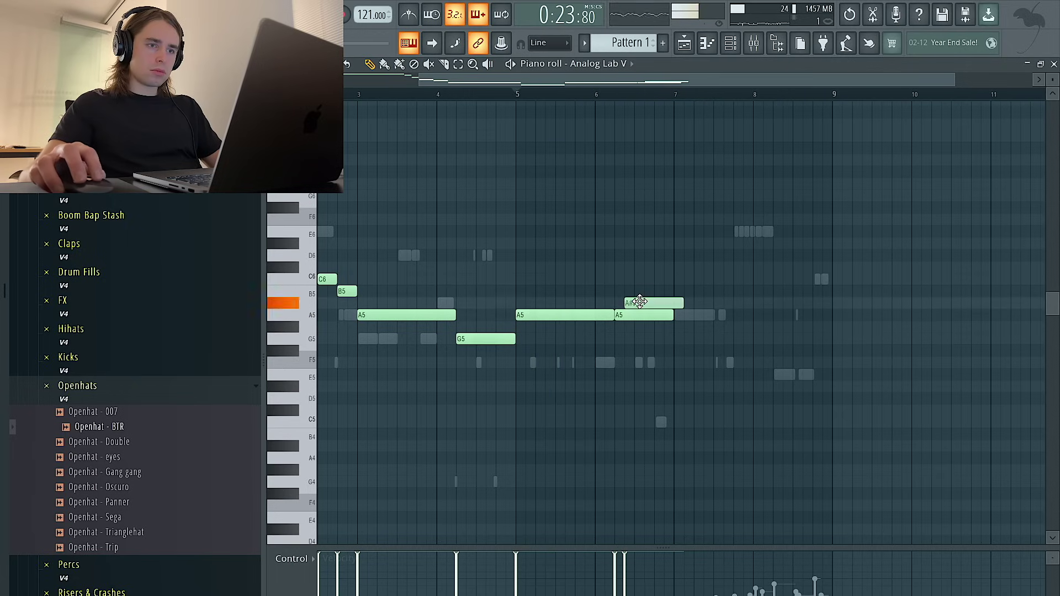
drag(639, 302, 639, 290)
key(space)
scroll(644, 291, up, 2)
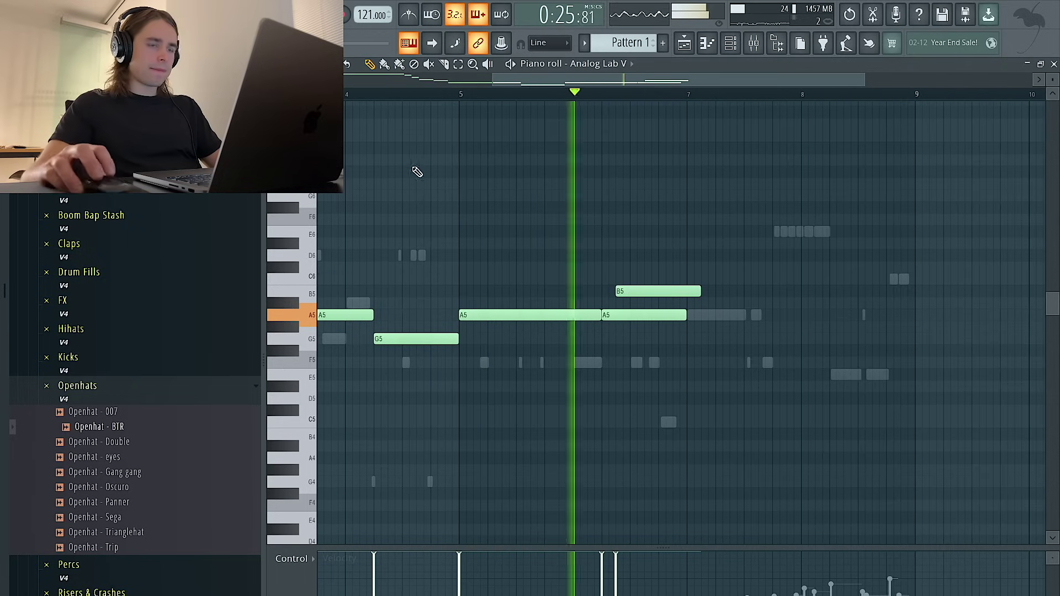
Place a D6 note in the middle of bar 6, with C6 notes before it and after it up to bar 8.
click(636, 278)
key(space)
drag(633, 269, 628, 257)
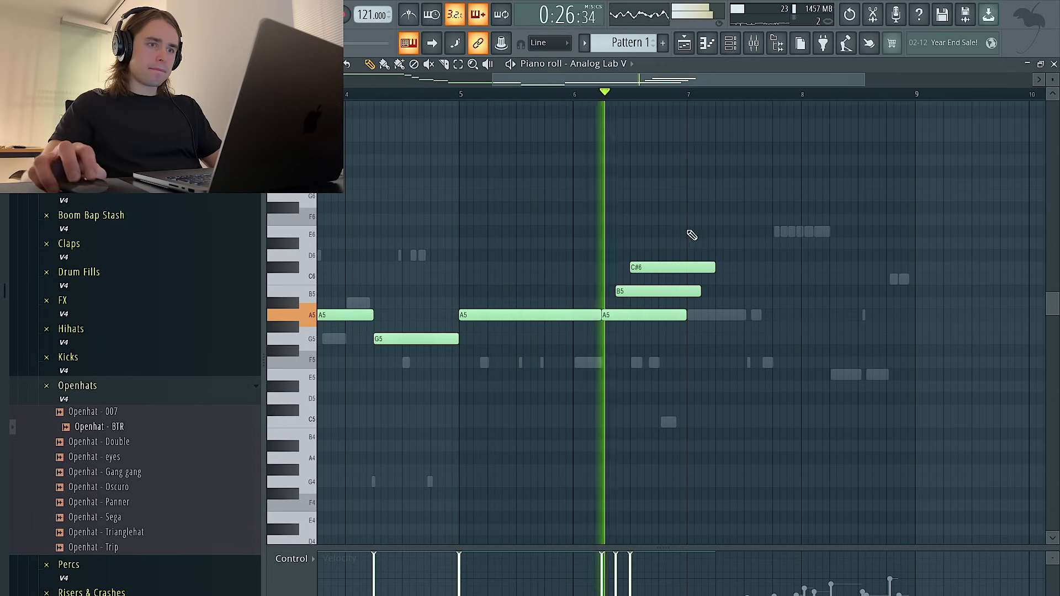
key(space)
key(space)
drag(639, 266, 642, 254)
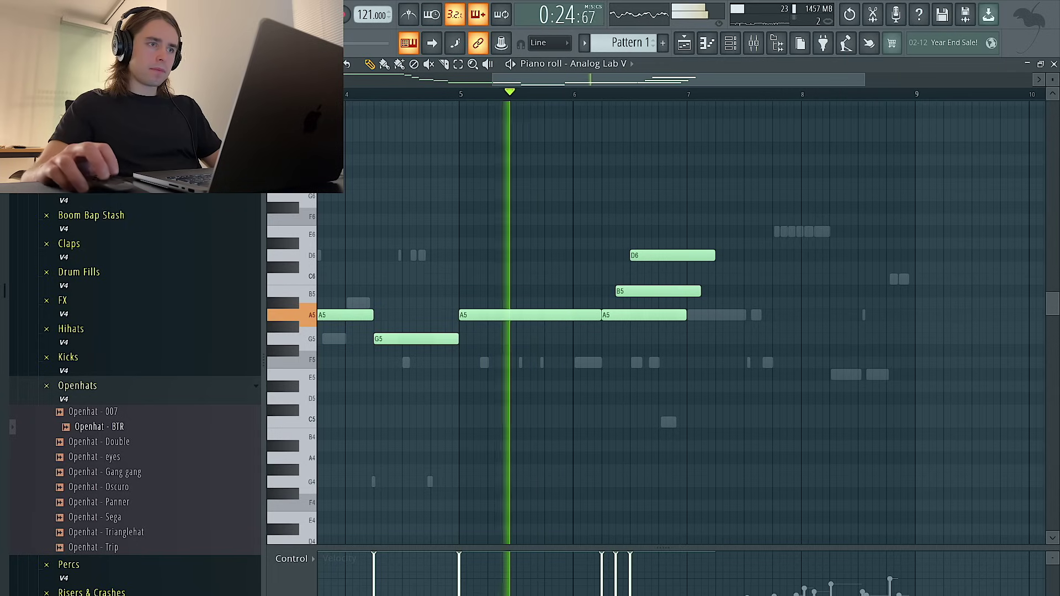
key(space)
click(318, 64)
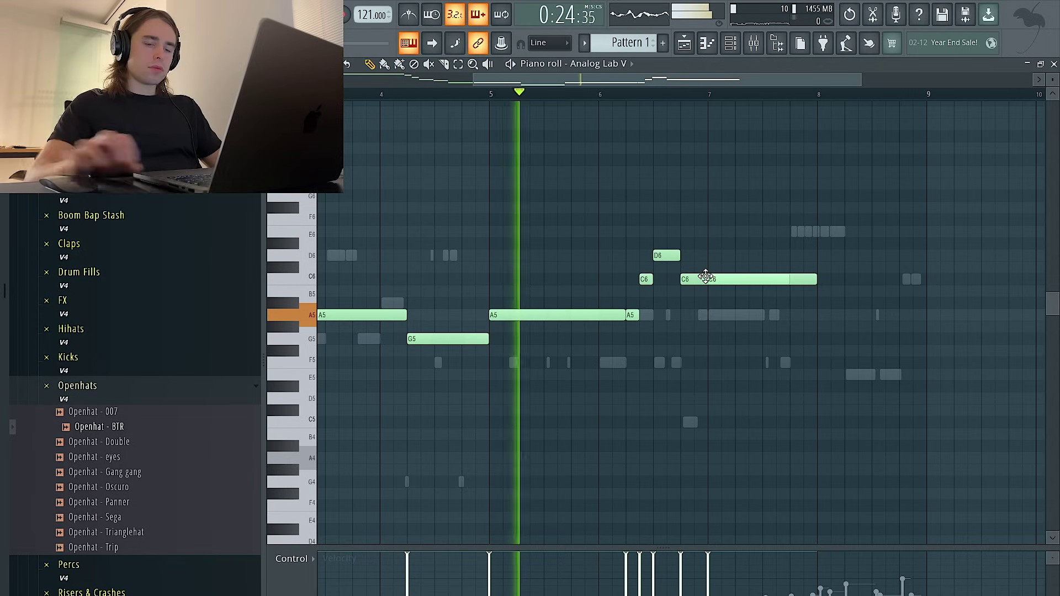
Finish the melody with a D6 note at bar 8 and an E6 note ending at bar 9, and review the channel rack.
scroll(823, 251, right, 3)
scroll(795, 246, down, 3)
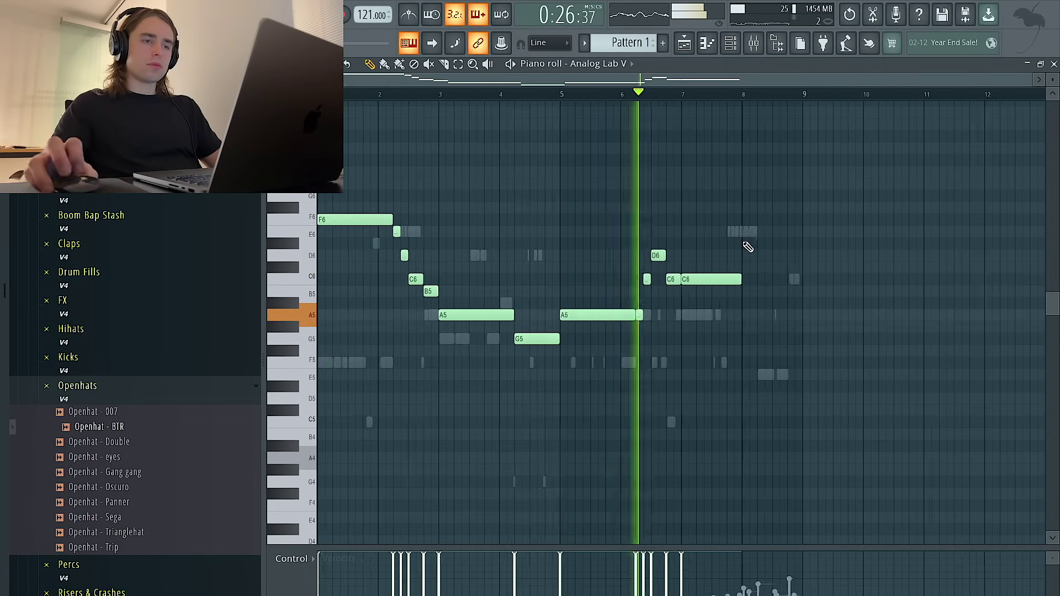
scroll(740, 254, right, 2)
scroll(717, 257, up, 1)
scroll(710, 265, up, 2)
scroll(716, 285, up, 2)
scroll(717, 284, right, 2)
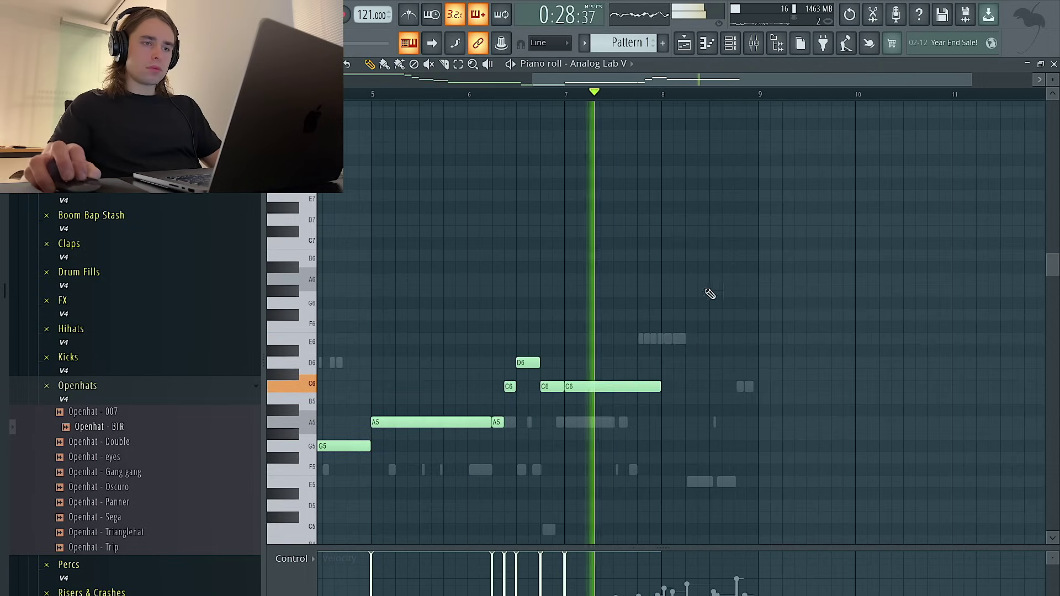
click(669, 363)
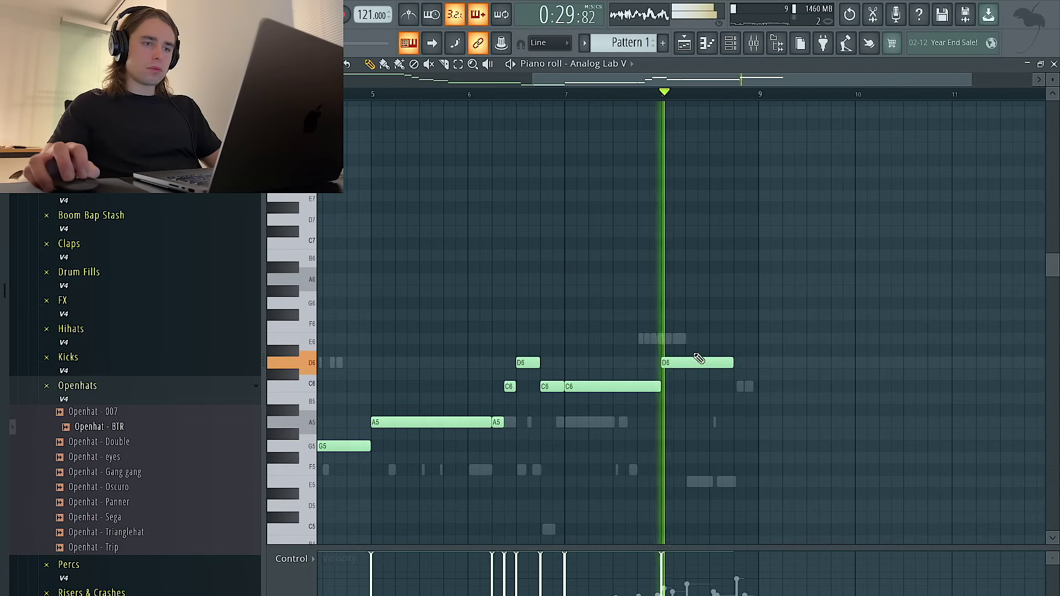
click(715, 339)
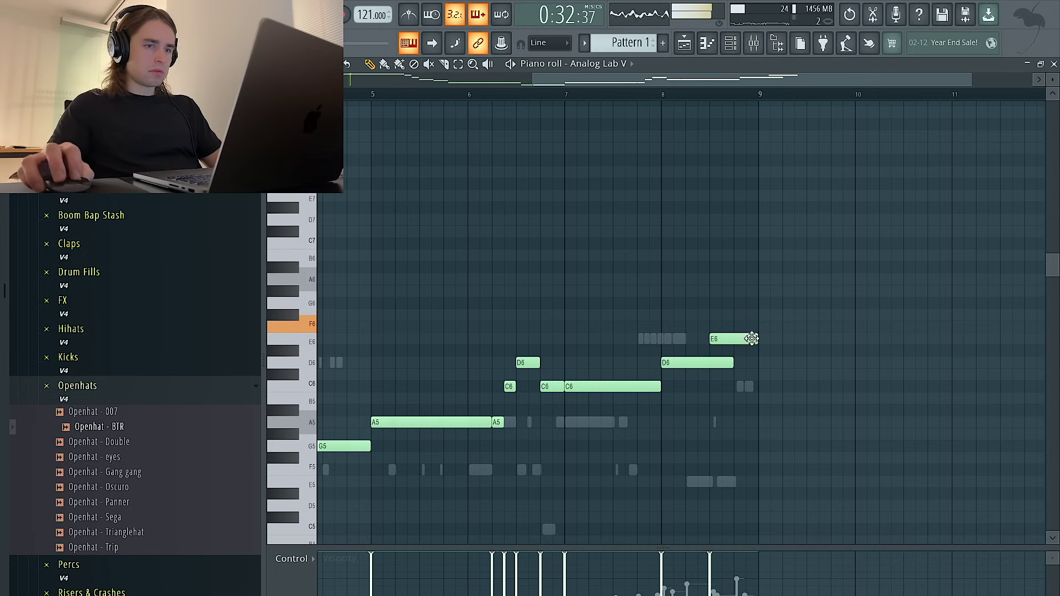
scroll(746, 331, down, 2)
click(731, 46)
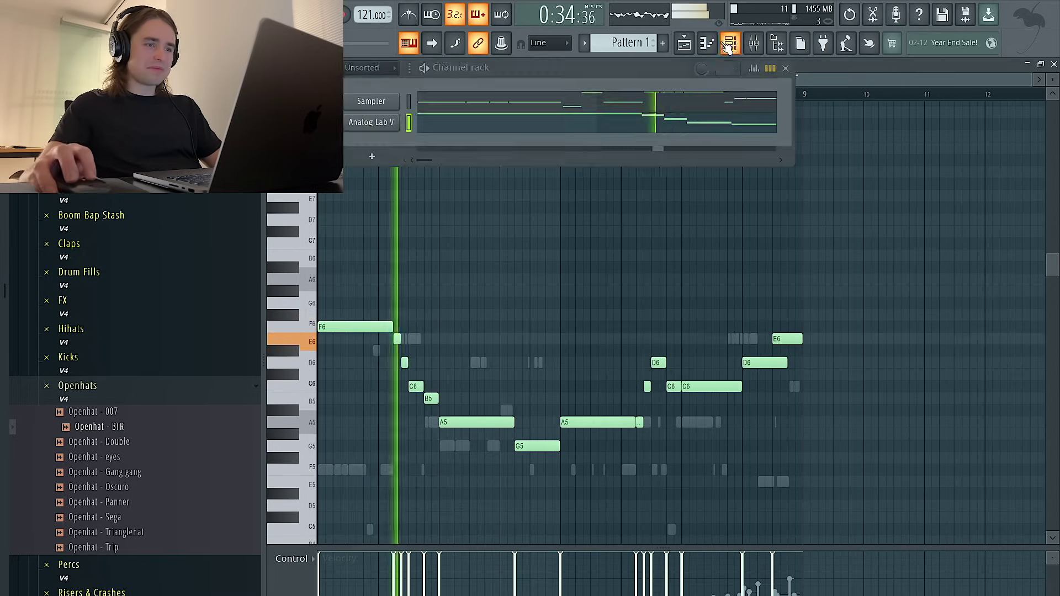
right_click(454, 265)
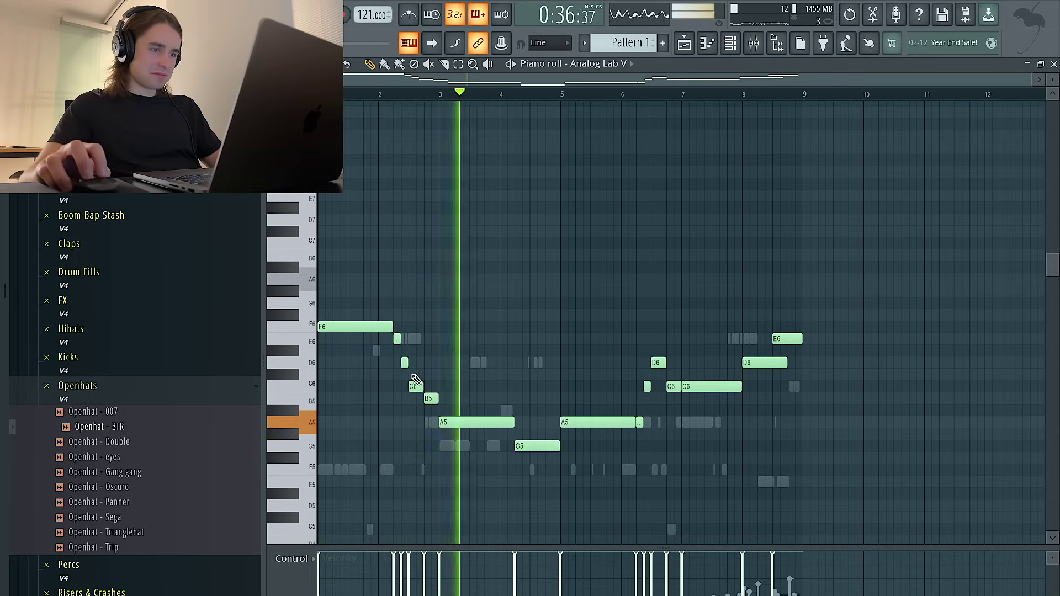
Lengthen the descending F6 to A5 notes and the short A5, C6 and D6 notes in bar 6 so they overlap their following notes.
drag(399, 339, 399, 327)
drag(407, 363, 445, 399)
drag(514, 422, 522, 423)
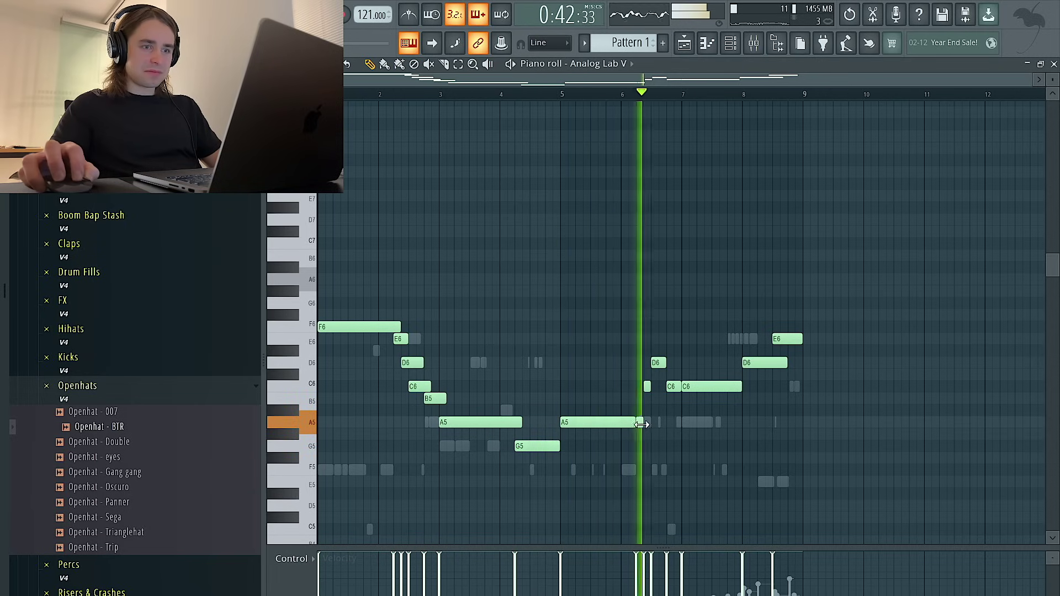
drag(641, 423, 659, 423)
drag(664, 364, 672, 363)
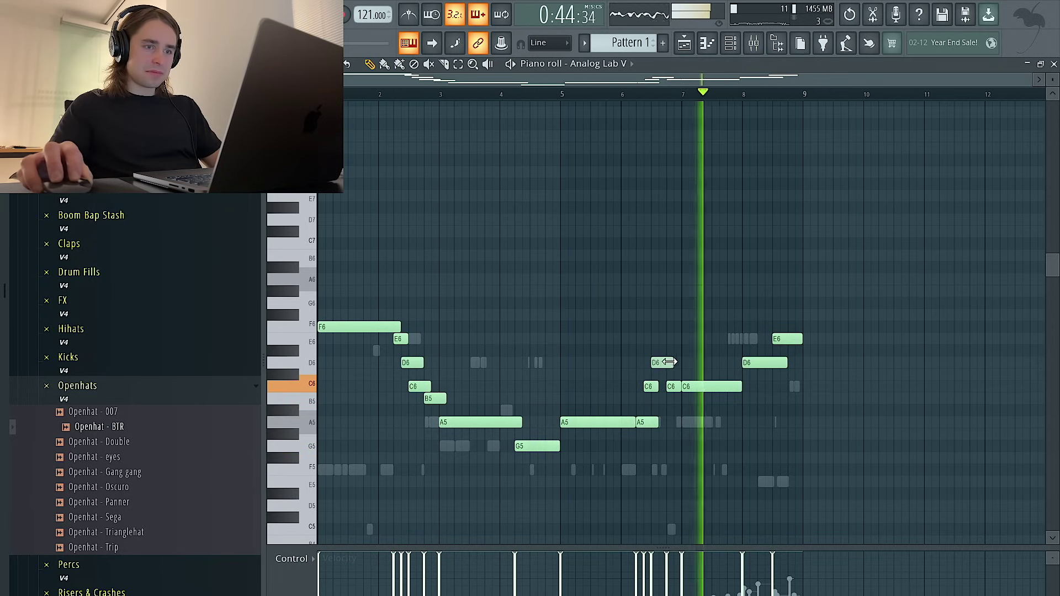
Move the short C6 note just before bar 7 to B5 after trying it at E6 and A5.
scroll(673, 386, up, 3)
click(557, 102)
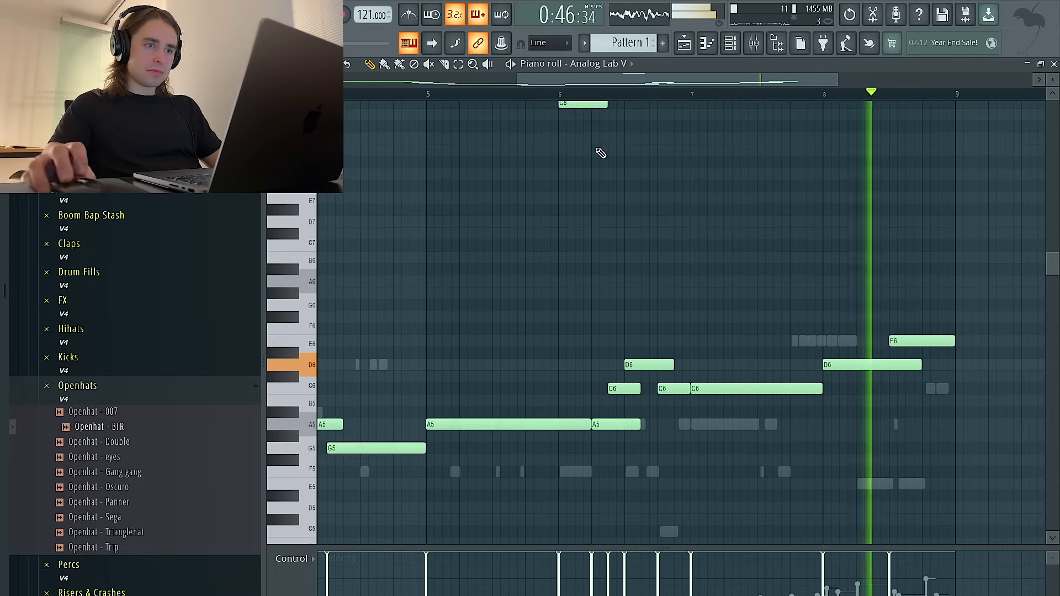
right_click(568, 103)
click(560, 94)
drag(666, 386, 666, 350)
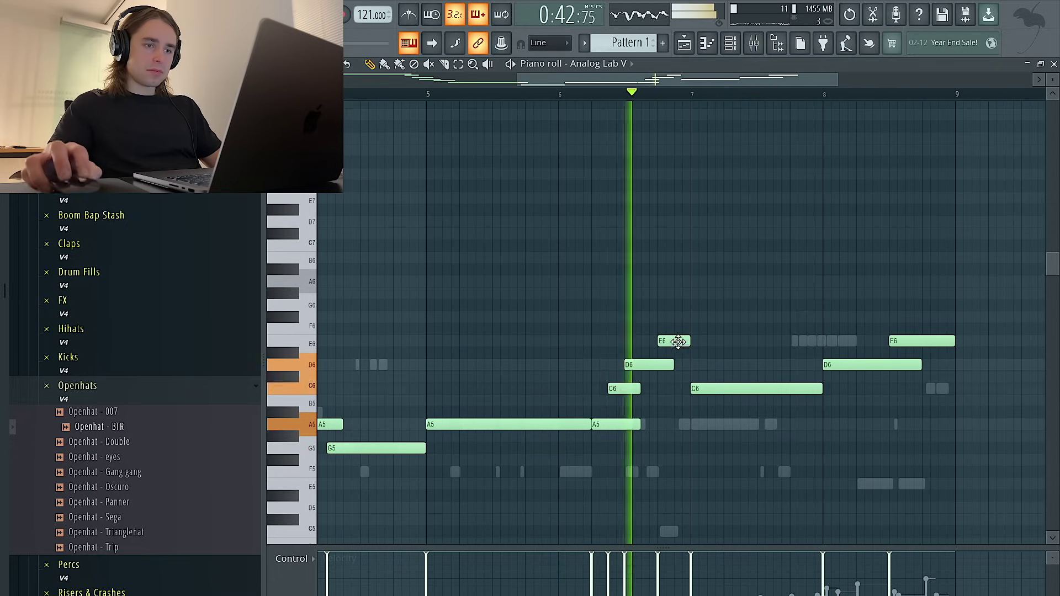
drag(679, 337, 679, 415)
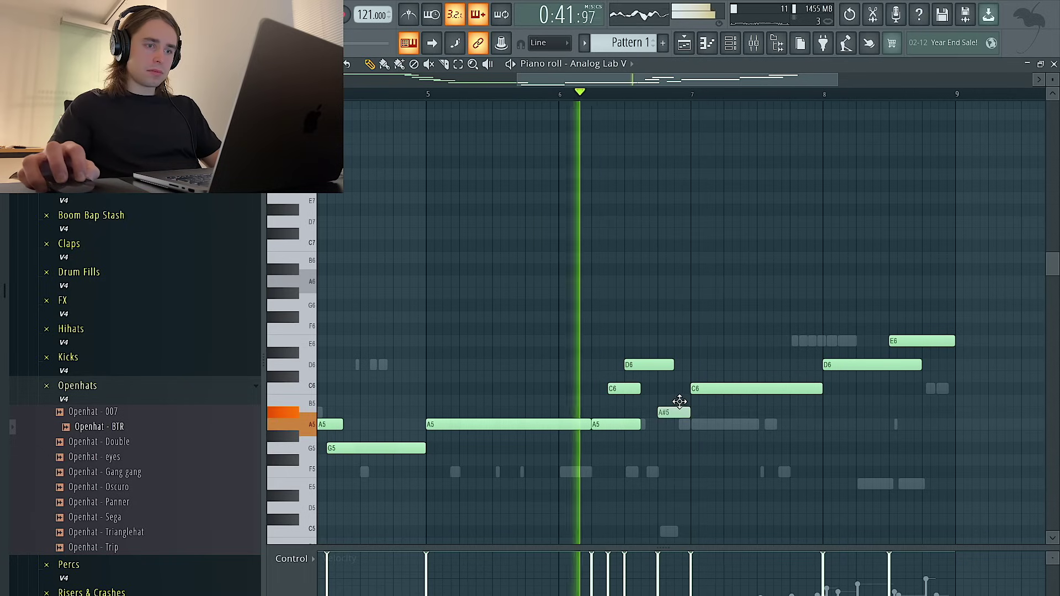
drag(673, 403, 671, 426)
scroll(671, 425, down, 2)
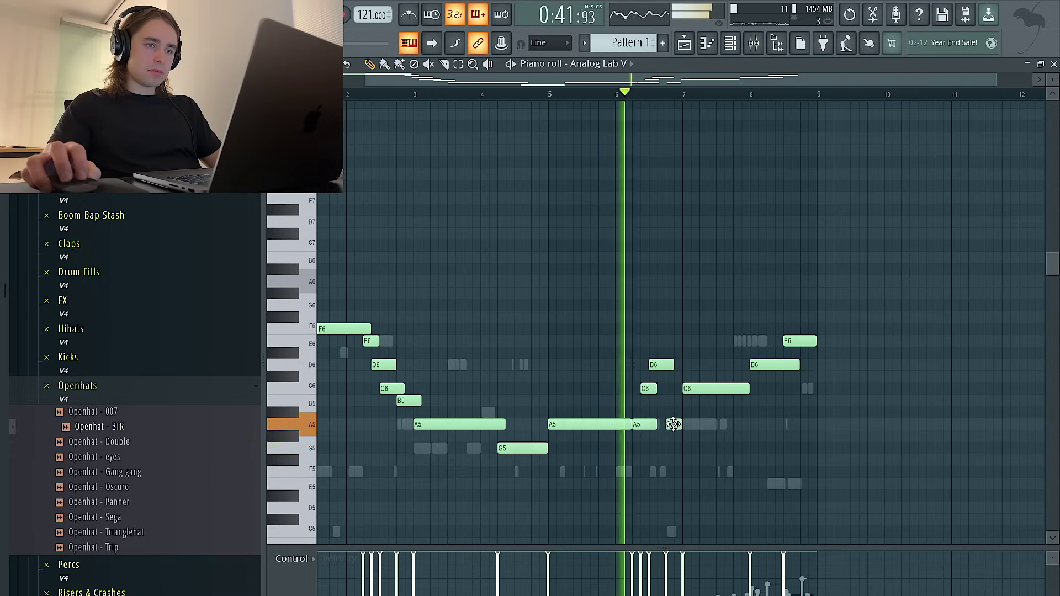
drag(673, 424, 673, 398)
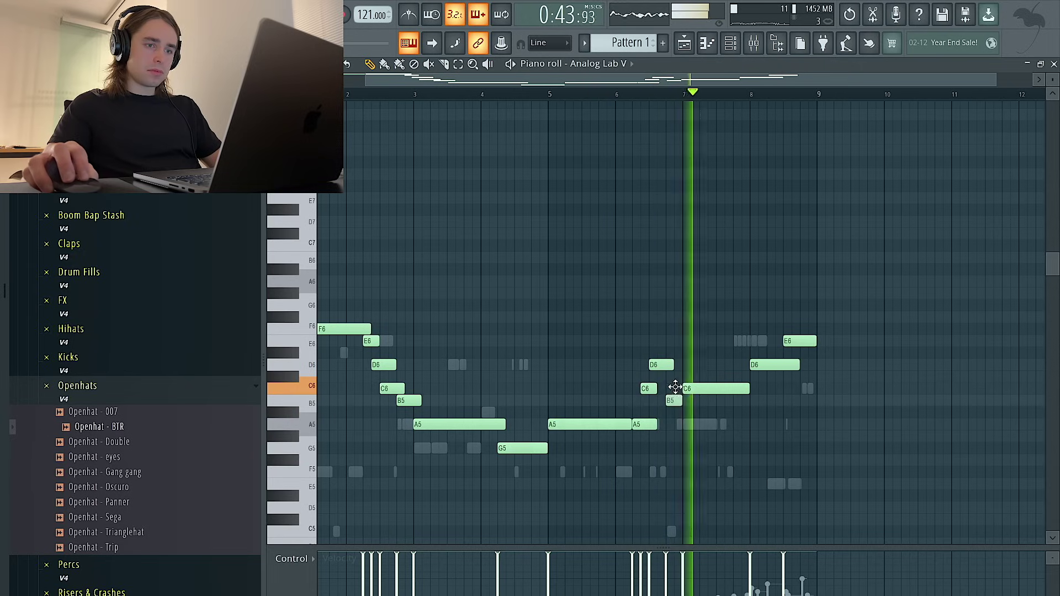
Extend the C6 note at bar 7 past bar 8, and transpose the whole melody down two octaves.
drag(748, 388, 765, 387)
key(ctrl+Down)
key(ctrl+Down)
key(ctrl+a)
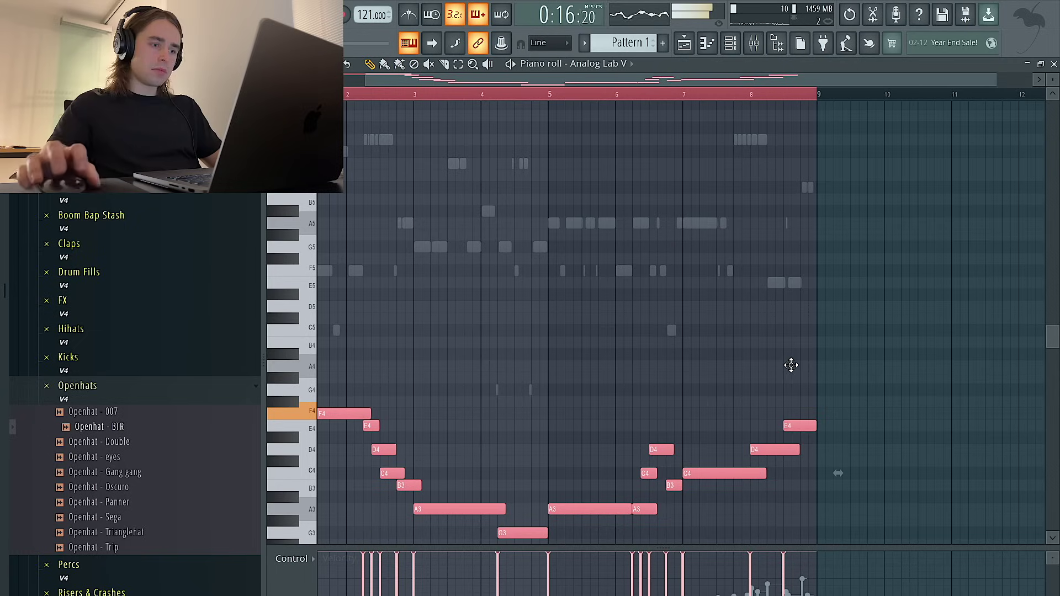
key(ctrl+d)
Route the Analog Lab V channel to mixer insert 5 and load EffectRack in its first effect slot.
click(731, 44)
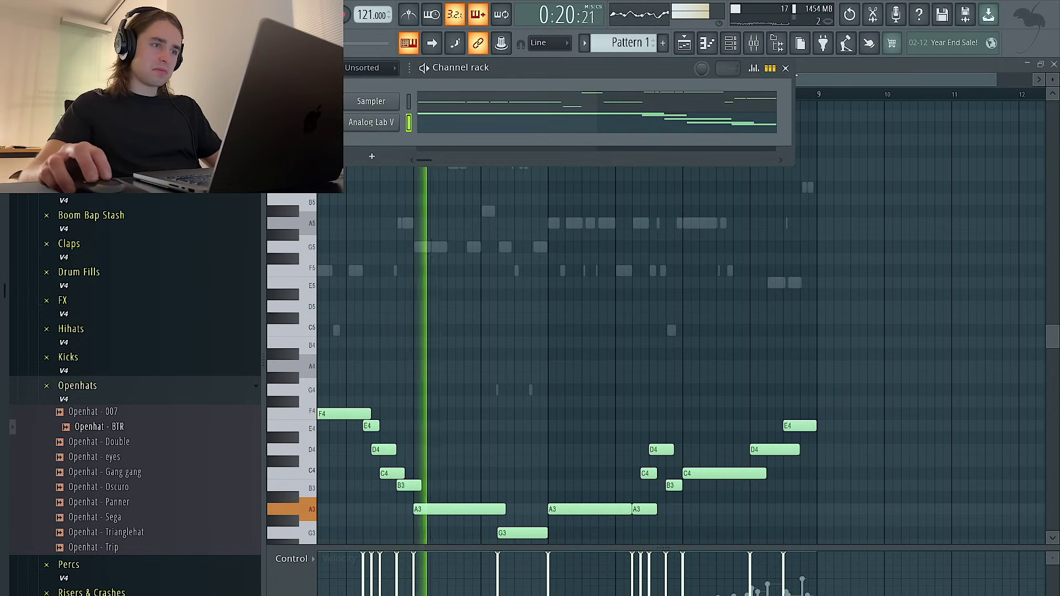
click(753, 43)
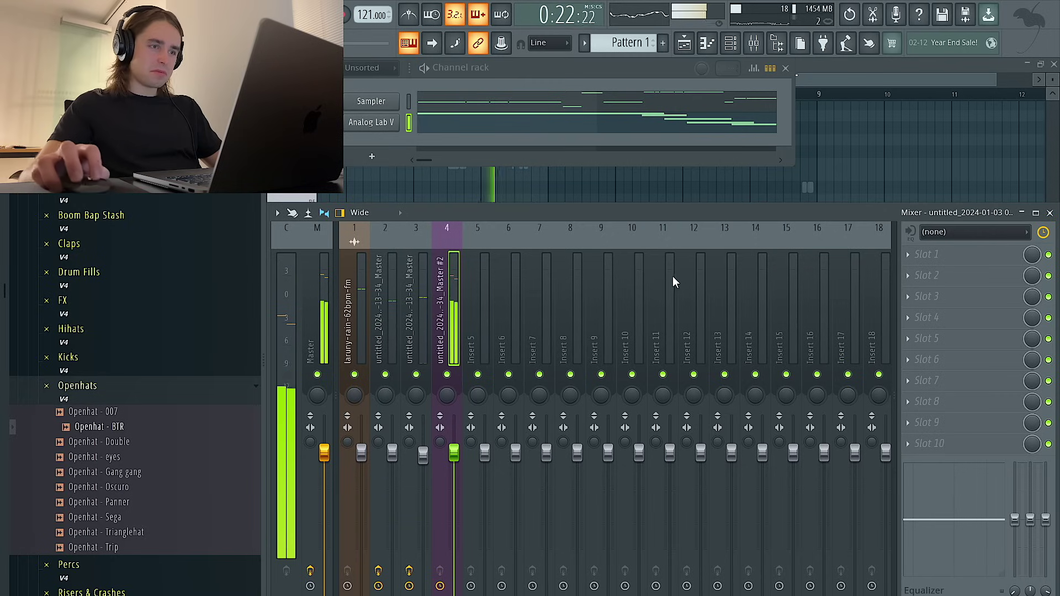
click(365, 124)
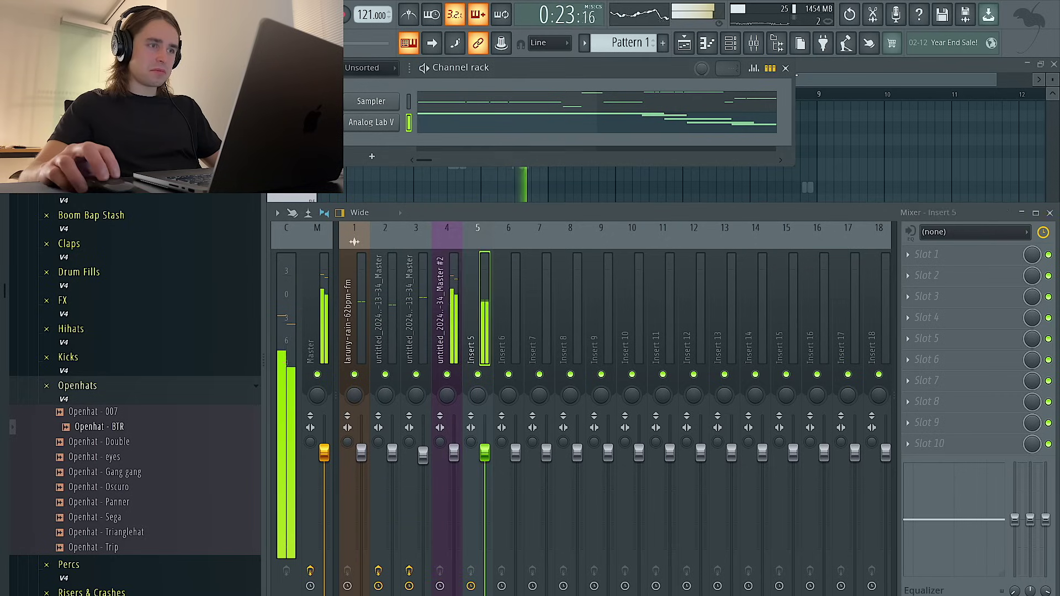
click(937, 262)
mouse_move(939, 271)
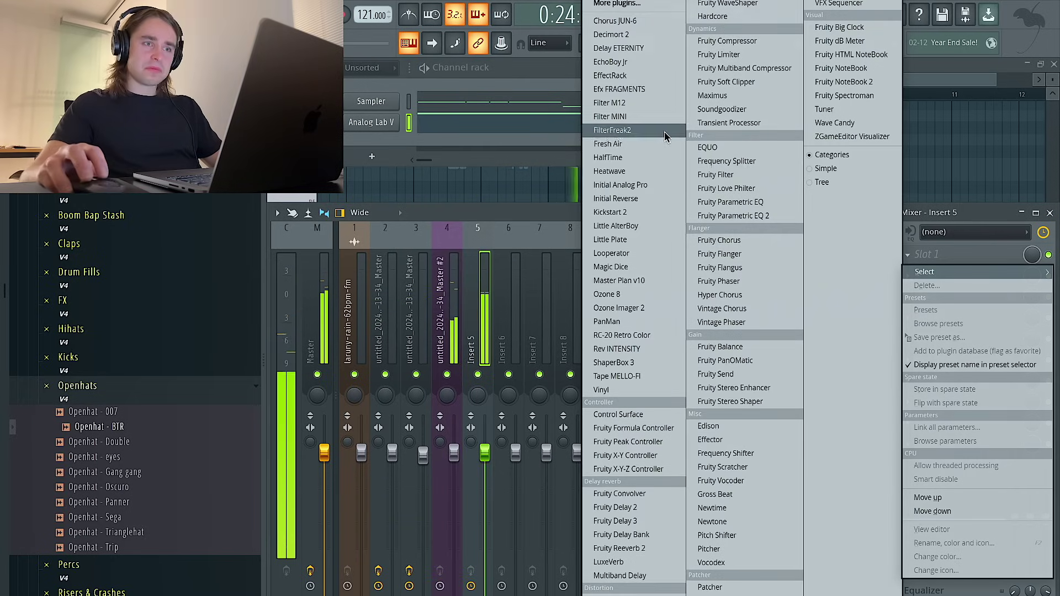
click(612, 76)
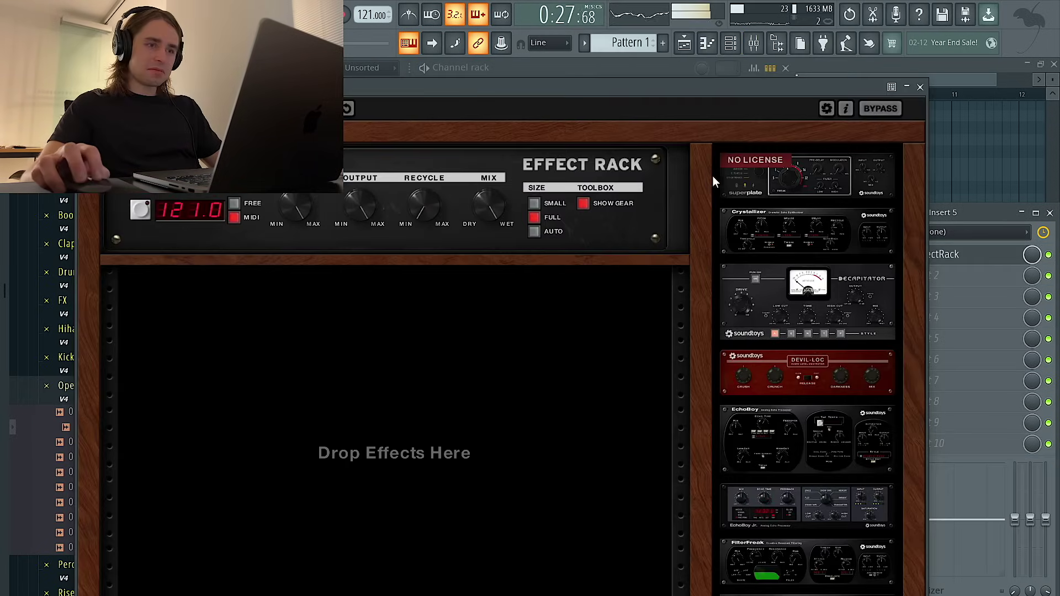
click(921, 88)
right_click(941, 139)
Remove the short notes in bar 6 and extend the A3 note from bar 5 slightly past bar 7.
click(557, 93)
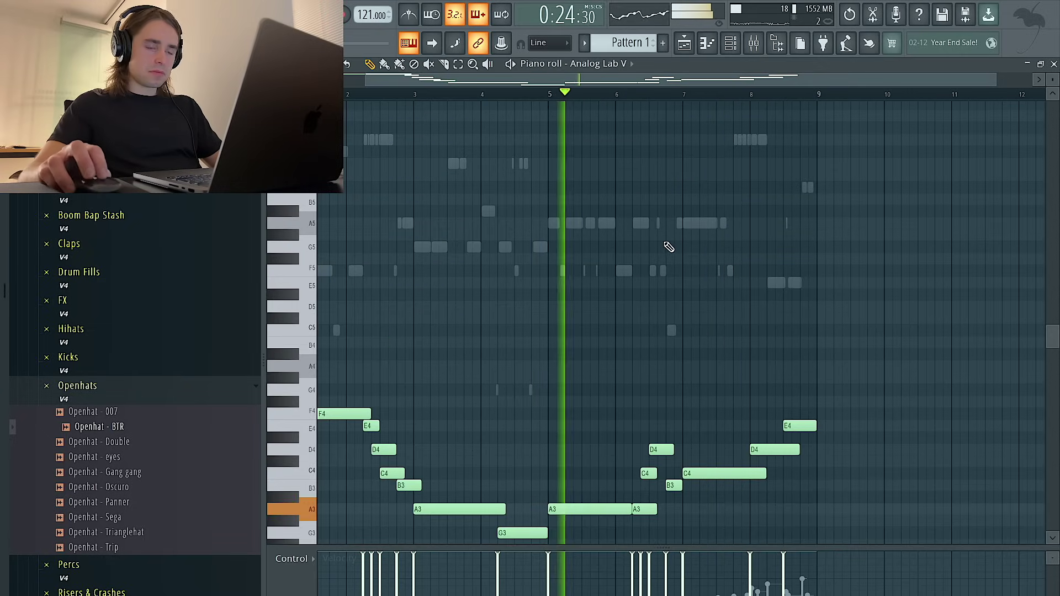
scroll(669, 247, down, 4)
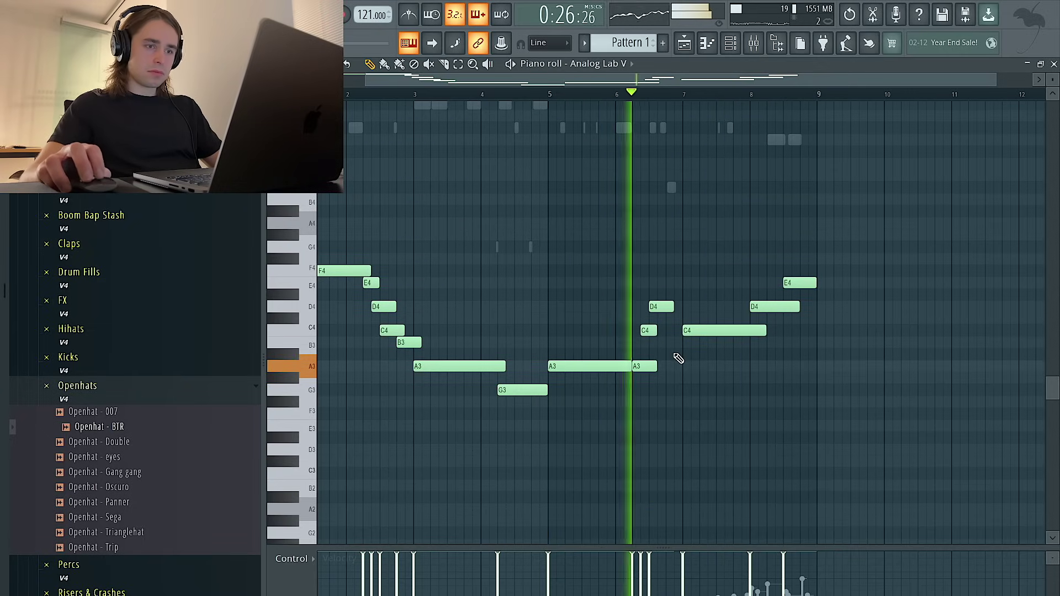
ctrl+scroll(679, 359, down, 1)
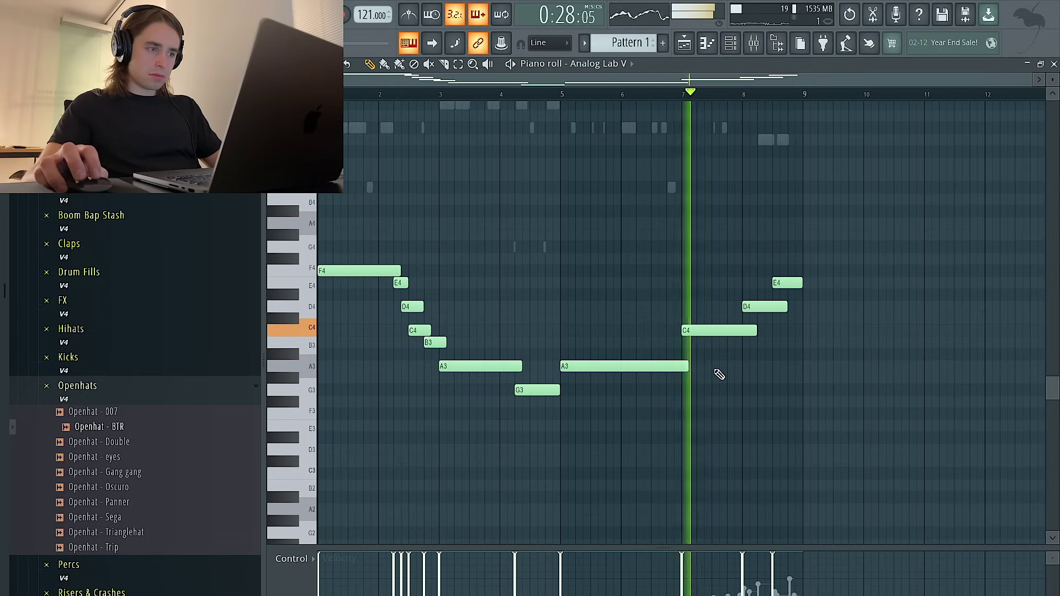
Add a Decapitator to the EffectRack on insert 5 and load its Beefy preset.
click(752, 43)
click(951, 257)
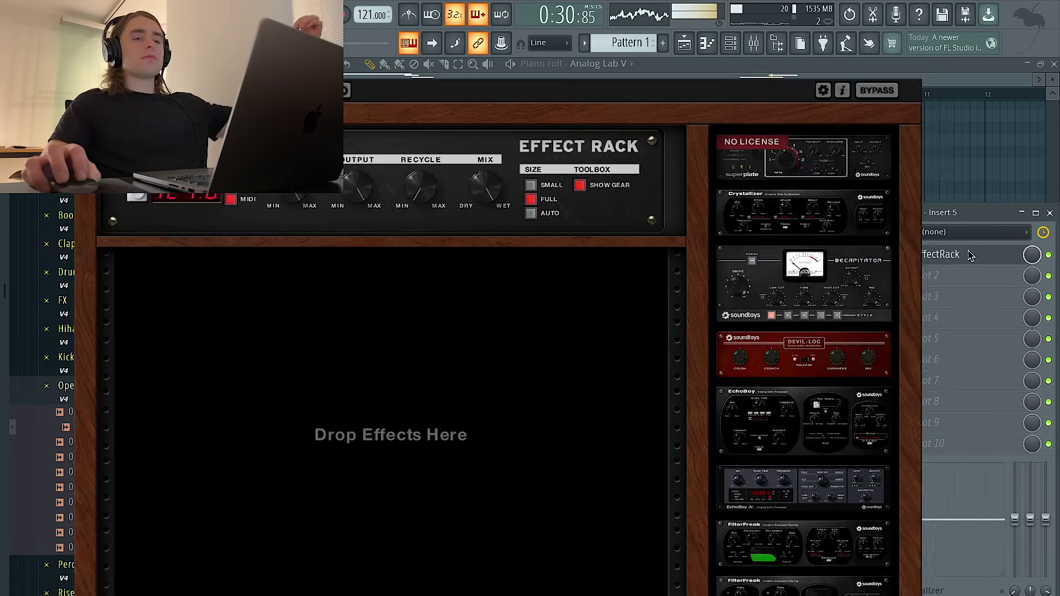
drag(787, 301, 438, 339)
click(678, 280)
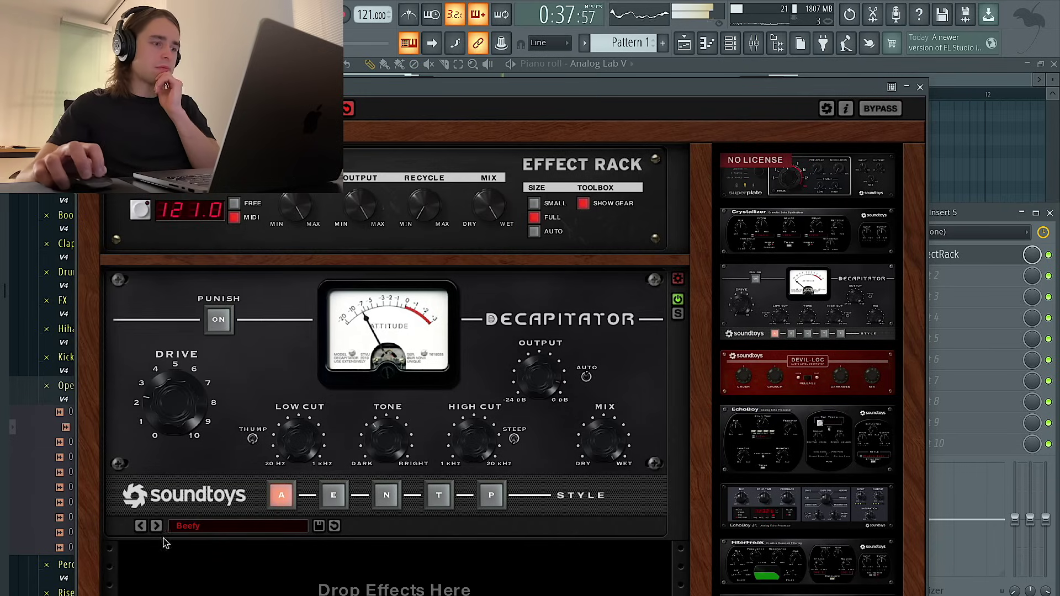
click(920, 89)
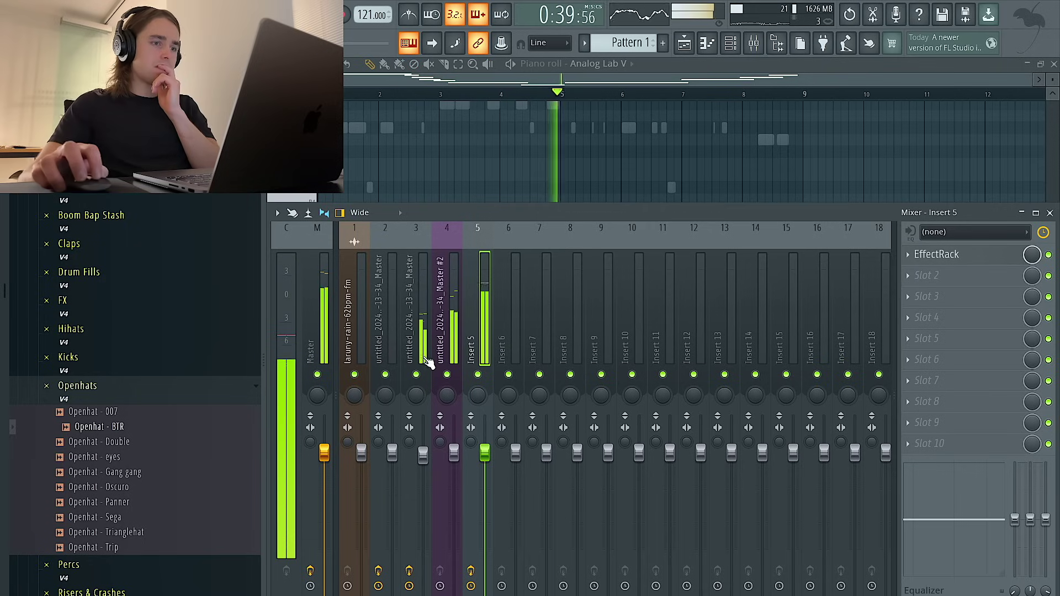
Load the 20Hz + 18kHz cut preset in insert 3's Parametric EQ 2, raise its low cut above 100 Hz, and lower the insert's fader.
click(425, 326)
click(452, 349)
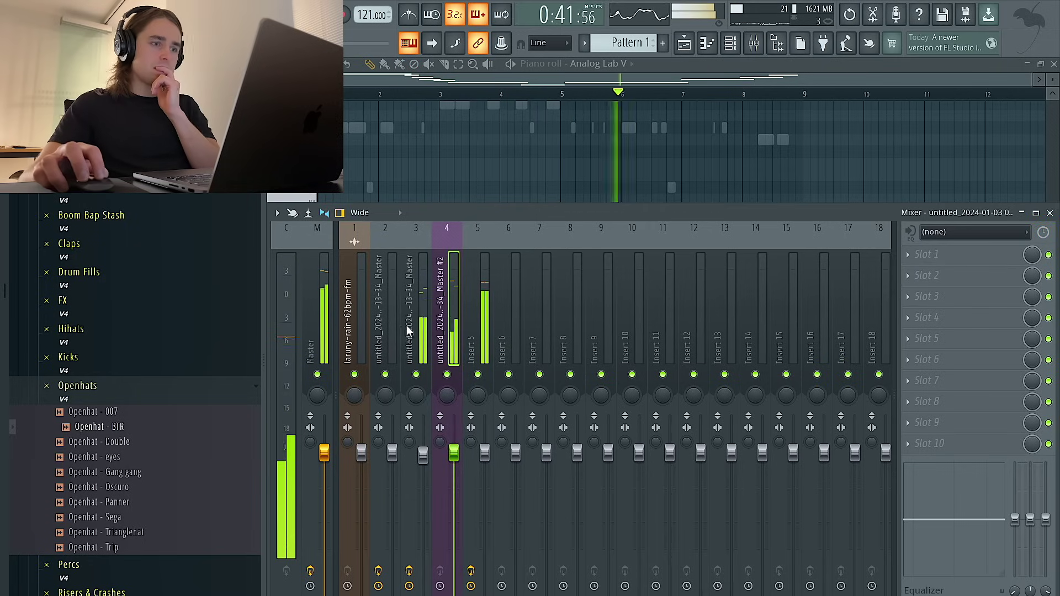
click(407, 326)
click(969, 279)
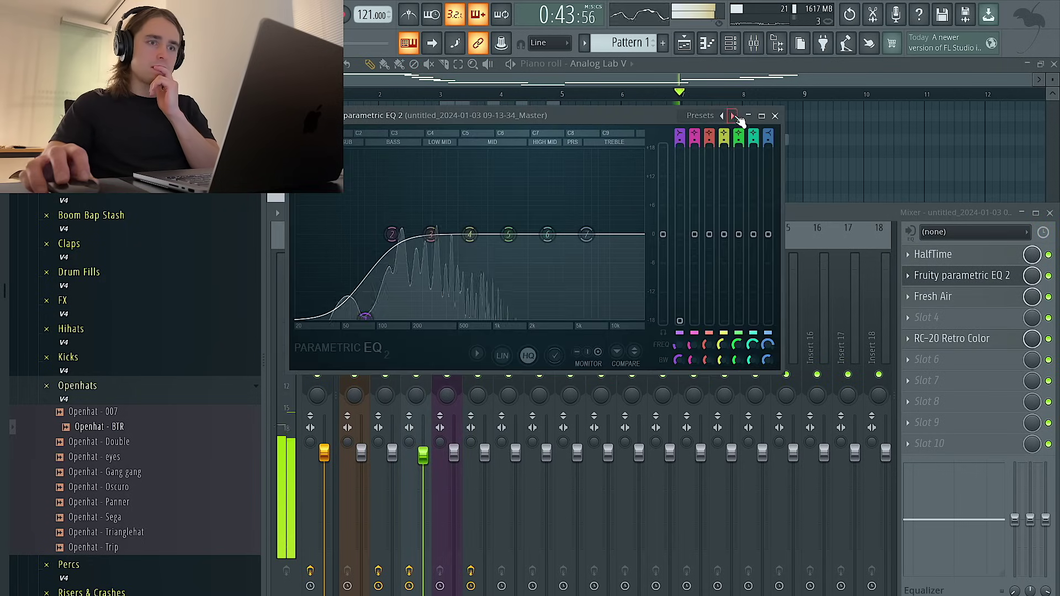
click(734, 116)
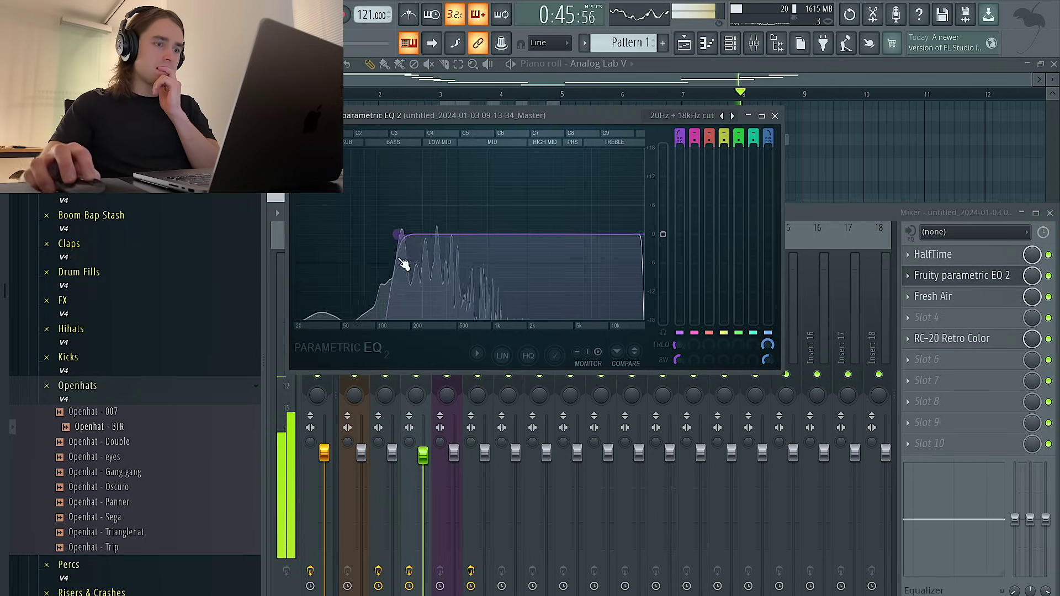
drag(423, 456, 422, 459)
Open the Decapitator on insert 5 with style T selected and show its preset controls.
click(473, 351)
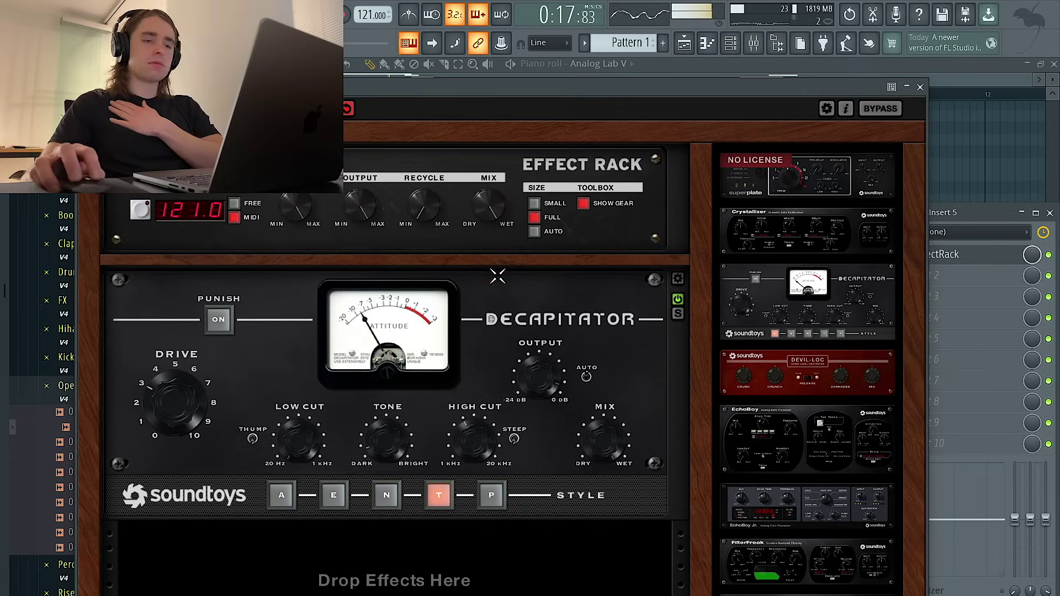
click(678, 279)
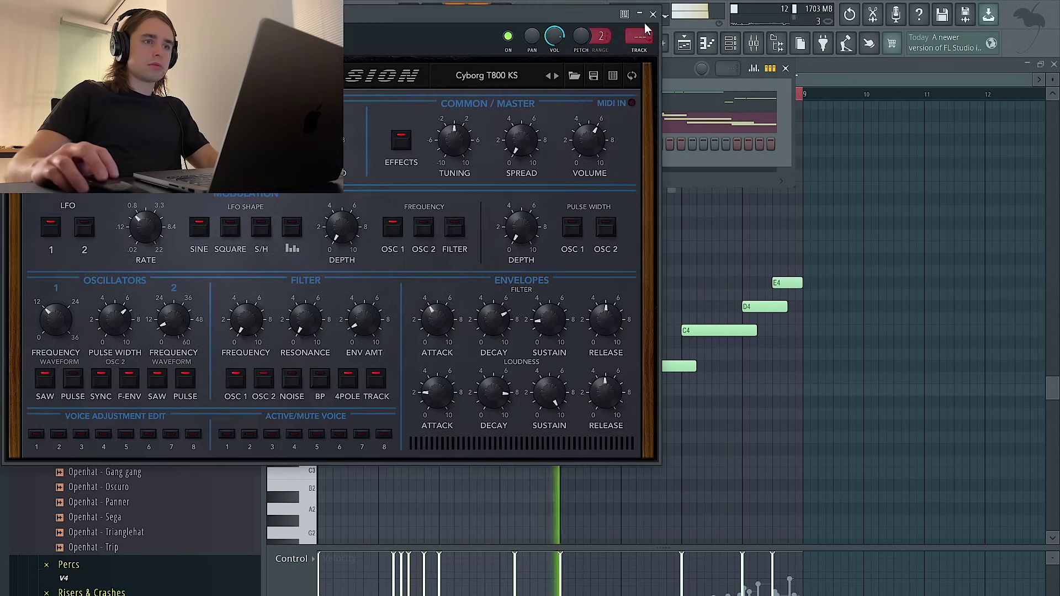
Copy the Analog Lab V notes into the Obsession channel and transpose them up one octave.
click(652, 14)
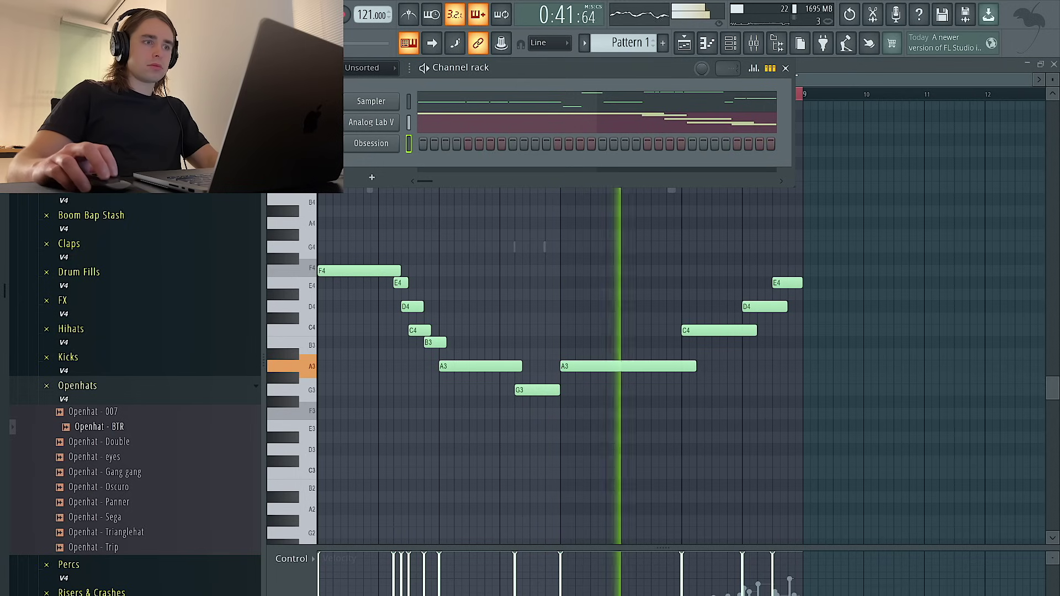
key(F9)
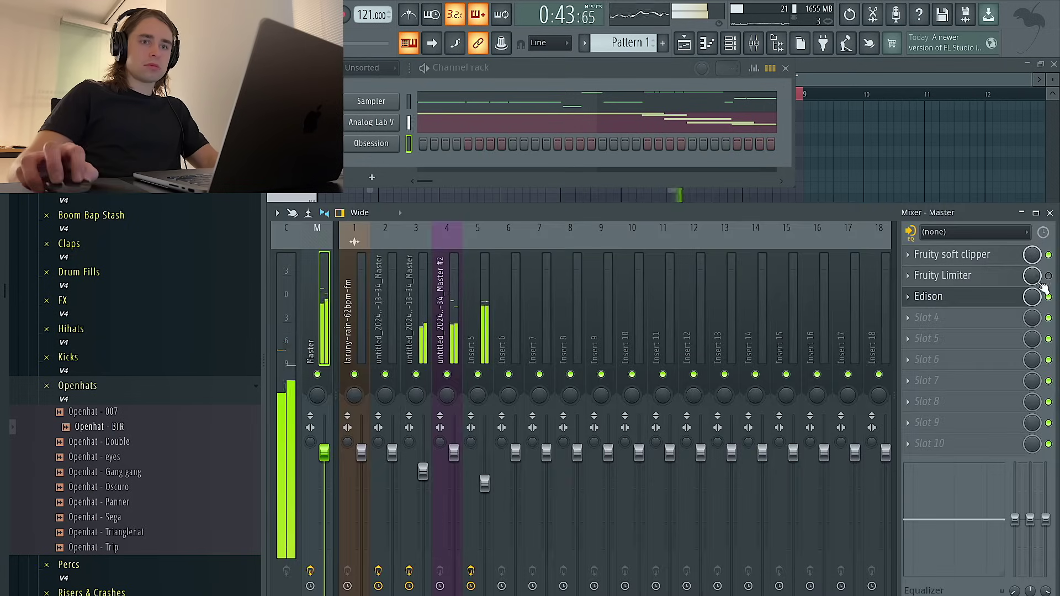
click(472, 326)
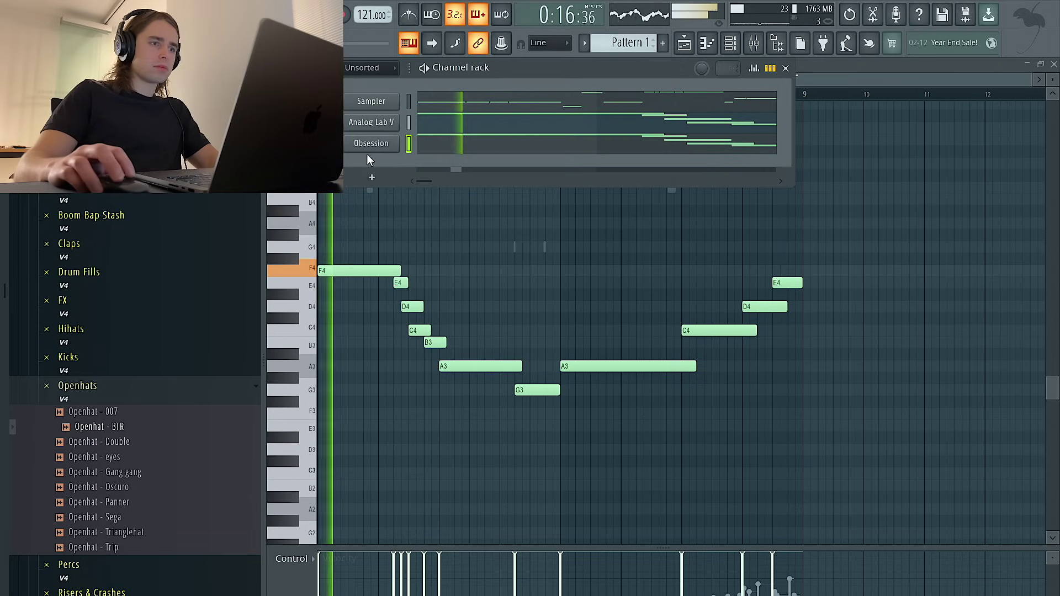
right_click(367, 154)
click(422, 151)
key(ctrl+Up)
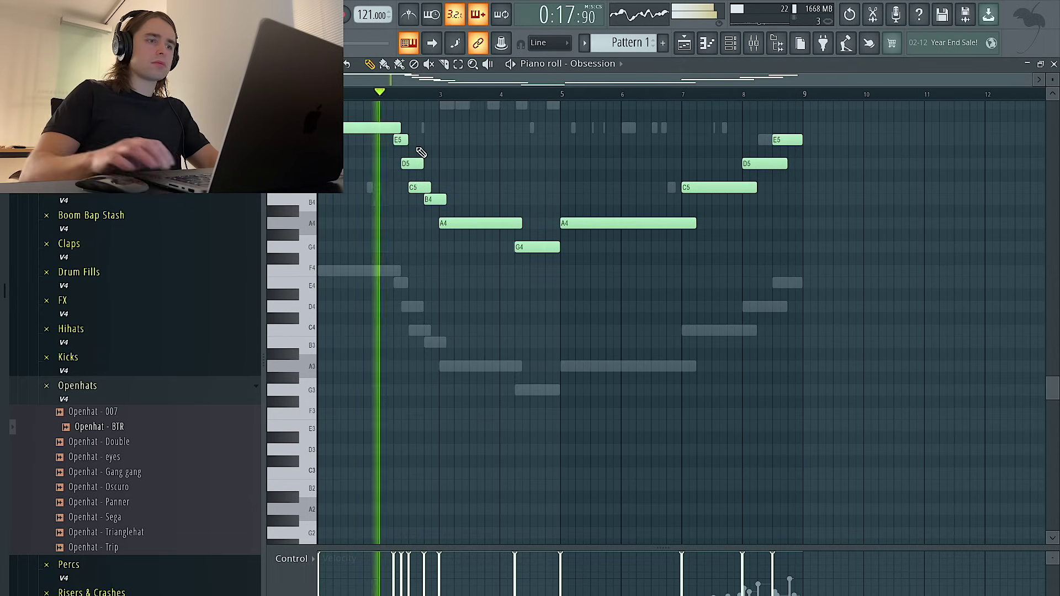
Apply quick legato to all Obsession notes and randomize their panning and velocity with the bipolar option.
click(732, 42)
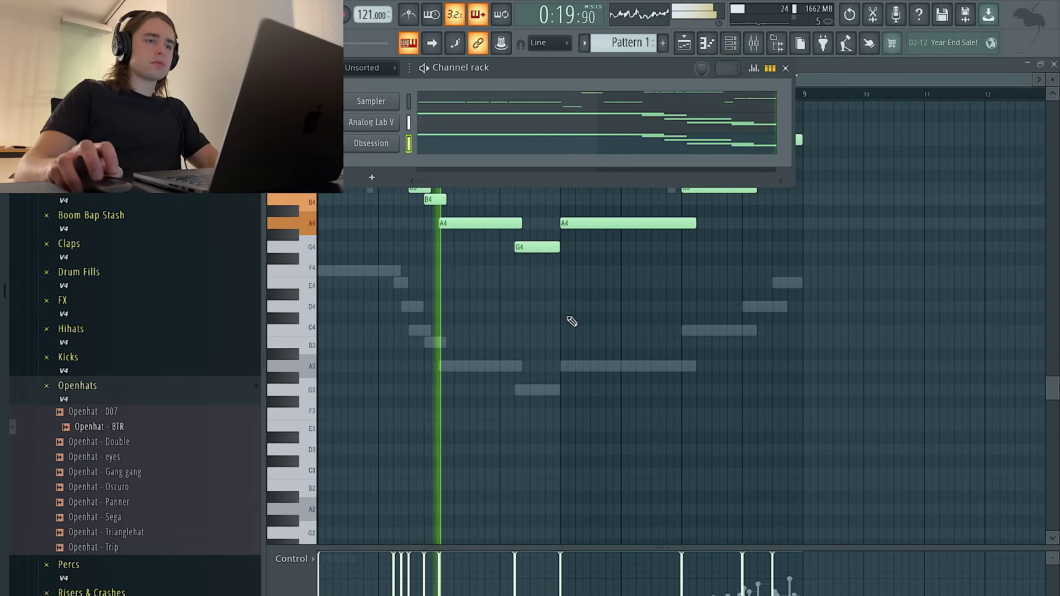
right_click(562, 348)
key(ctrl+l)
key(ctrl+a)
key(alt+r)
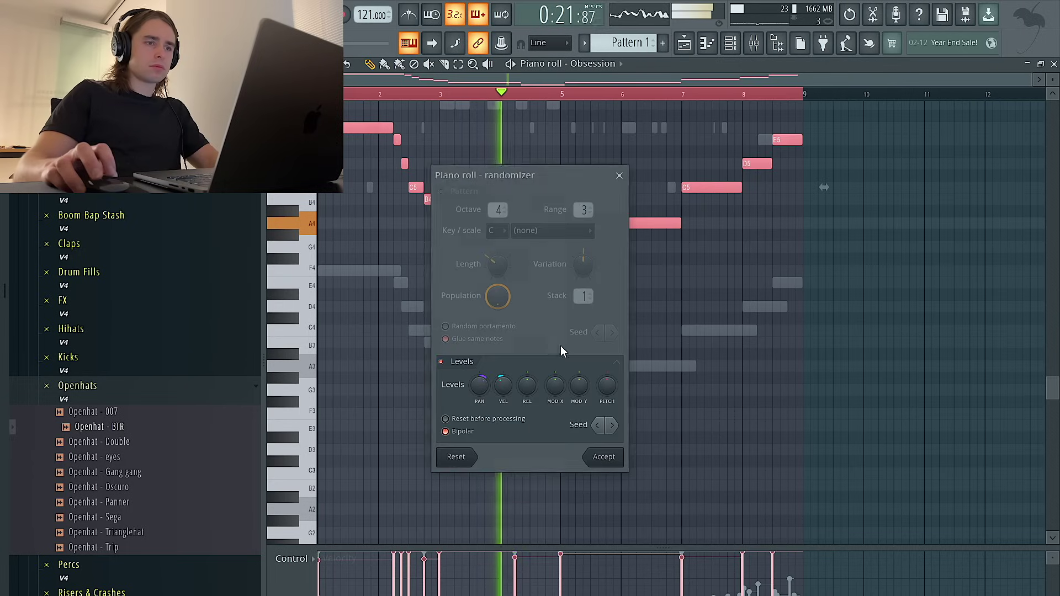
click(603, 457)
scroll(463, 362, up, 3)
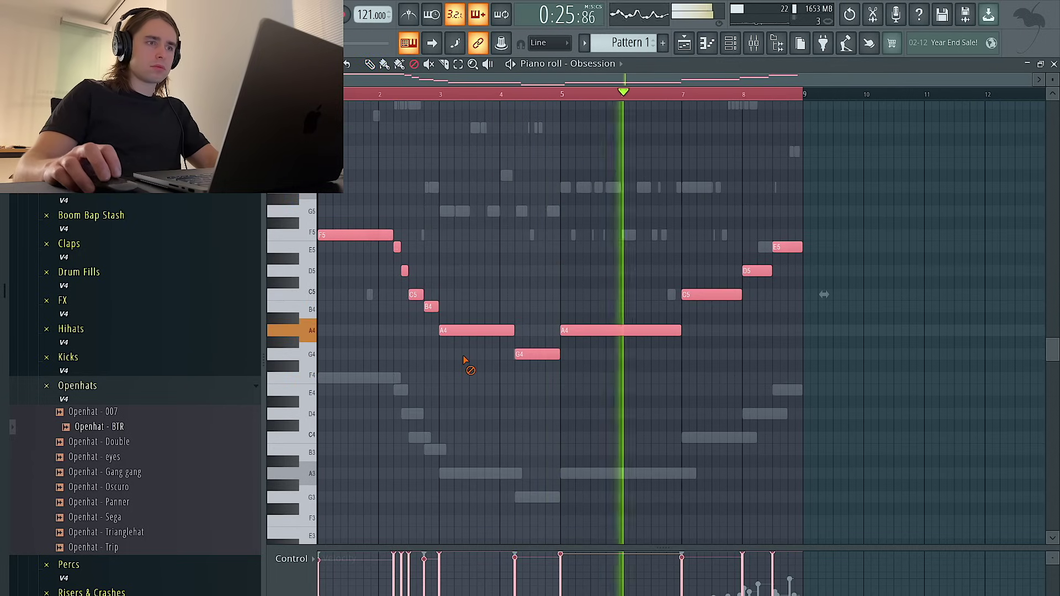
key(alt+s)
drag(476, 303, 476, 280)
drag(477, 335, 477, 330)
click(629, 252)
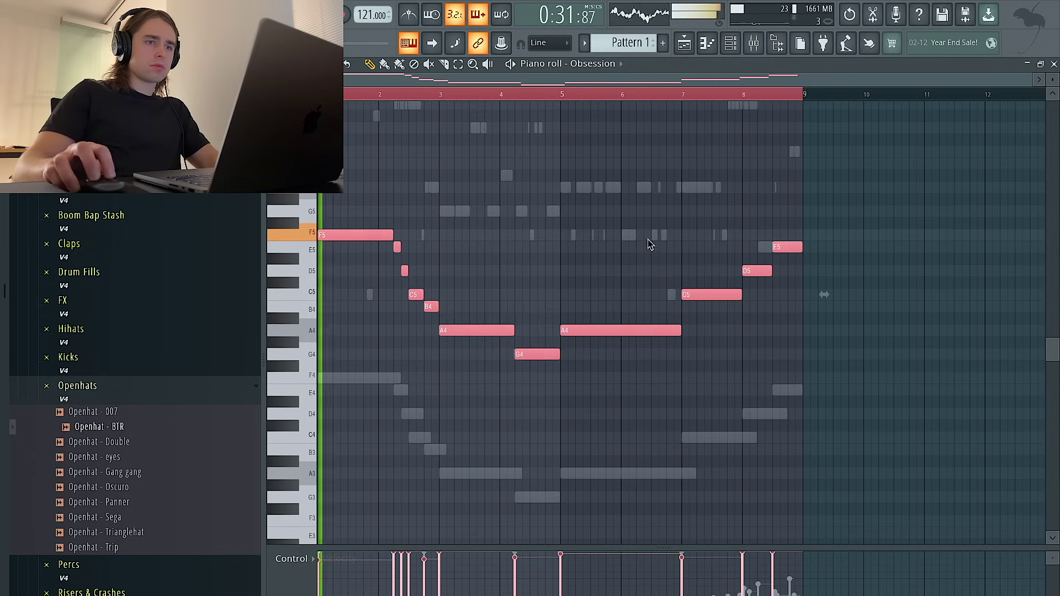
Switch Obsession to the Dancy Pants MC preset, and bring up the playlist arrangement.
key(F6)
click(362, 143)
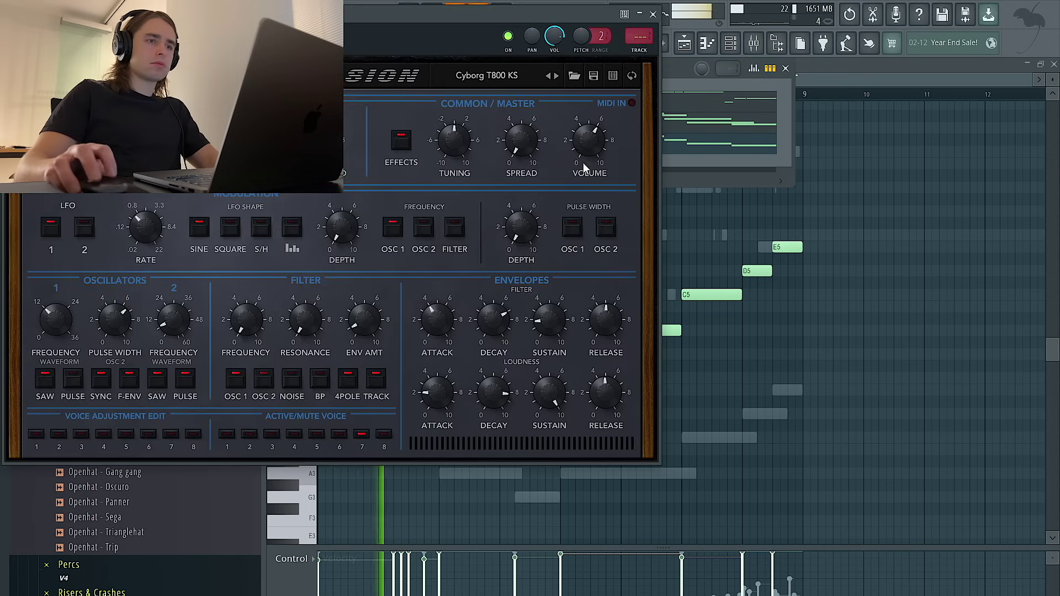
drag(370, 21, 478, 246)
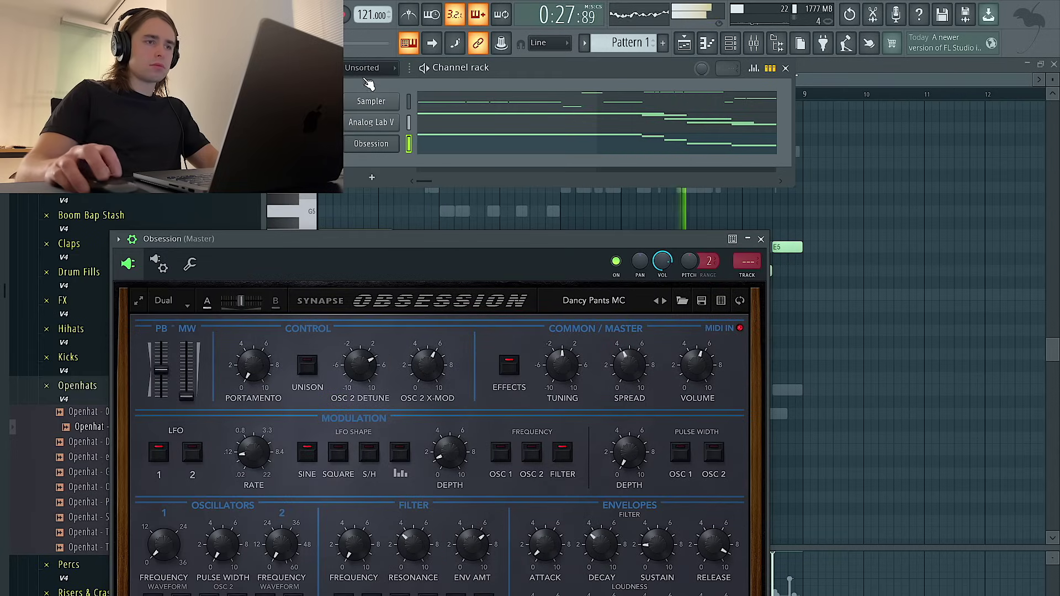
click(686, 43)
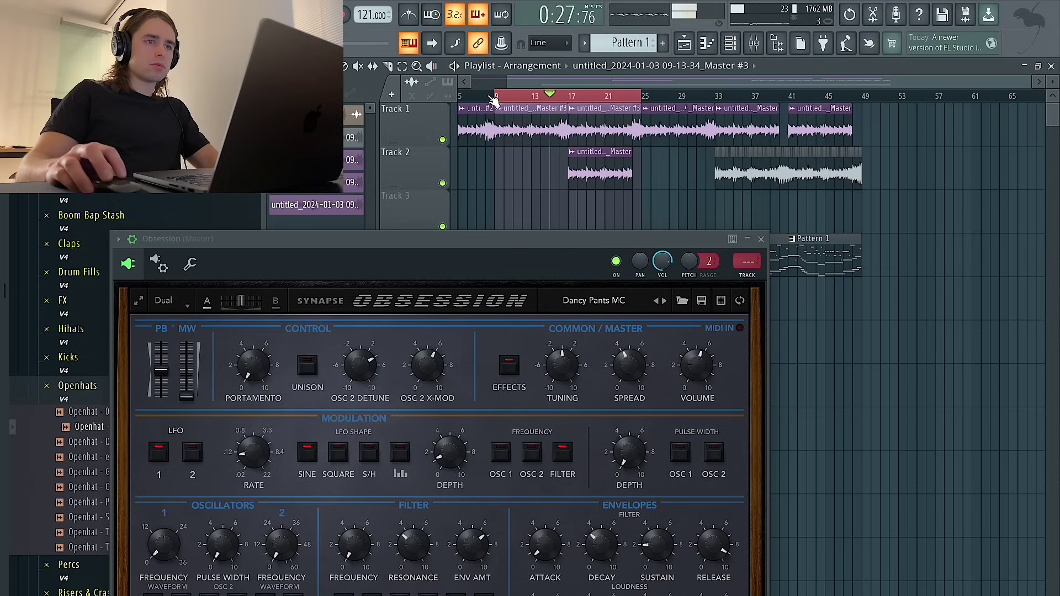
Switch Obsession to the Darkness Lead DG preset and open its notes in the piano roll.
click(731, 44)
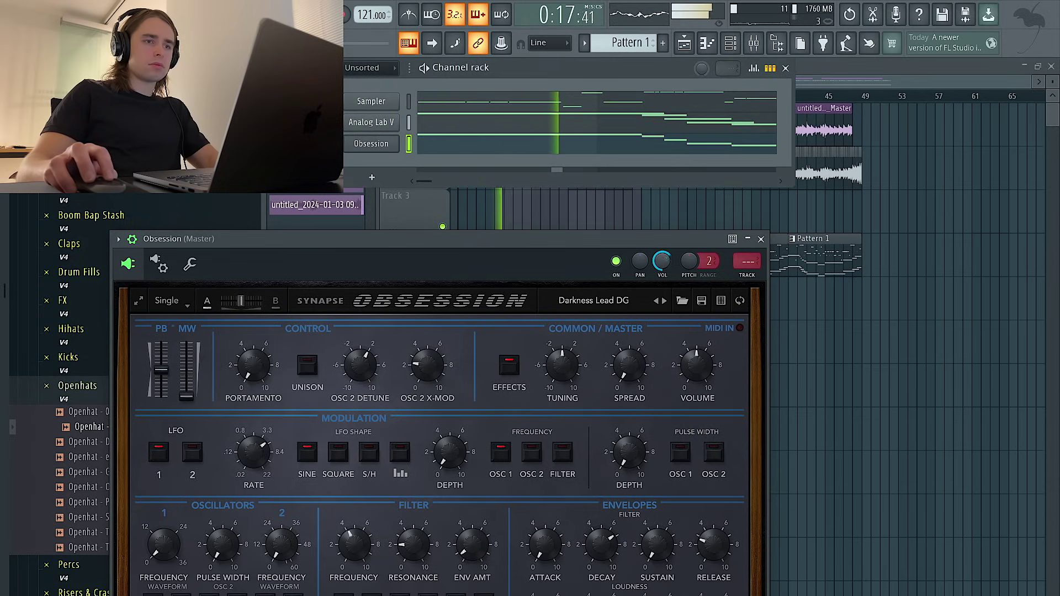
click(760, 239)
right_click(360, 143)
key(Escape)
key(space)
click(436, 146)
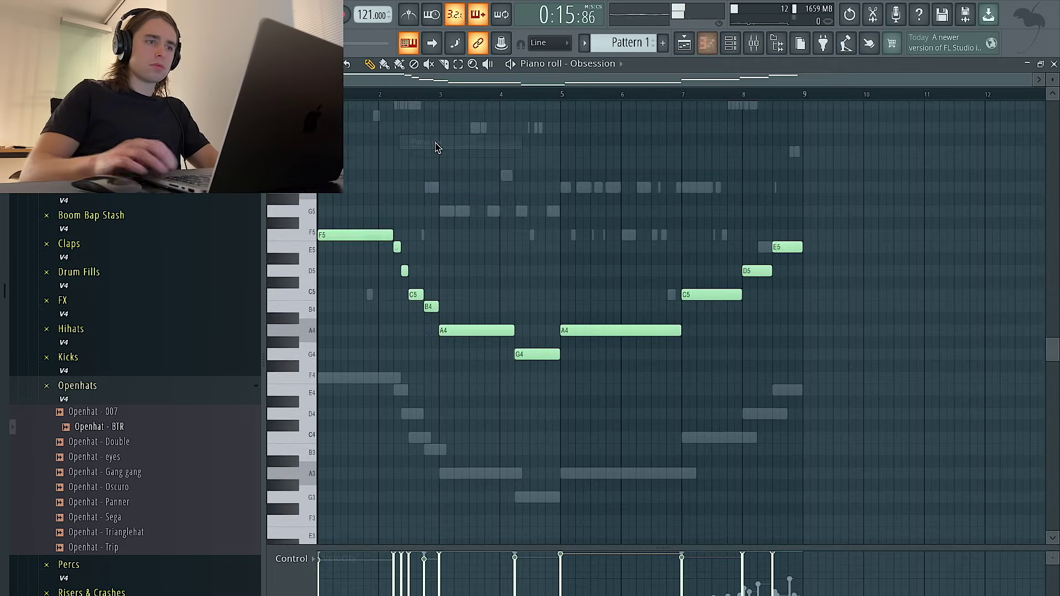
Transpose all Obsession notes up another octave while the arrangement plays.
scroll(439, 146, down, 3)
key(space)
click(731, 44)
key(ctrl+a)
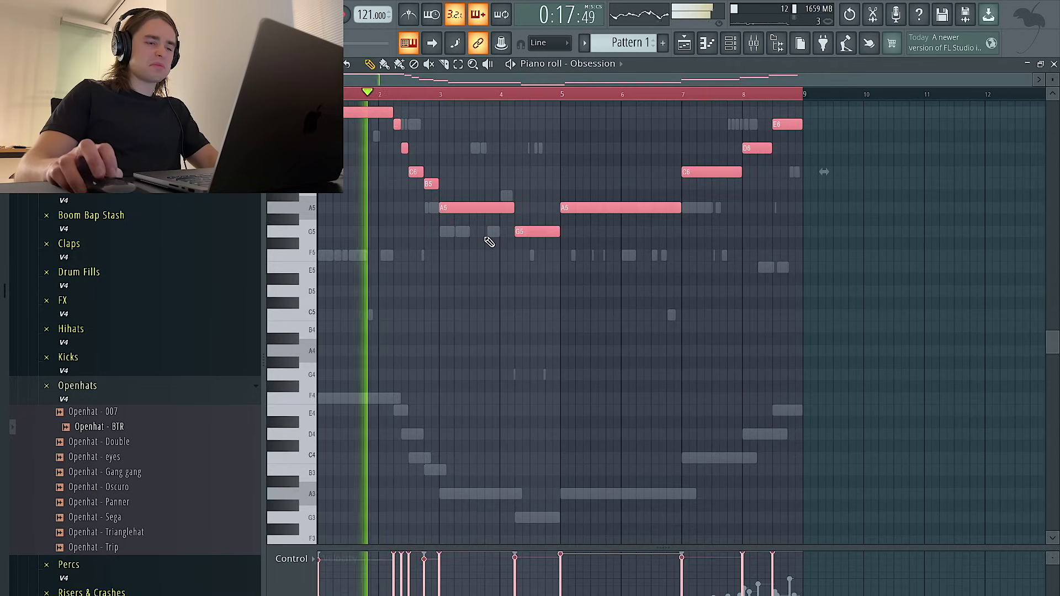
click(411, 239)
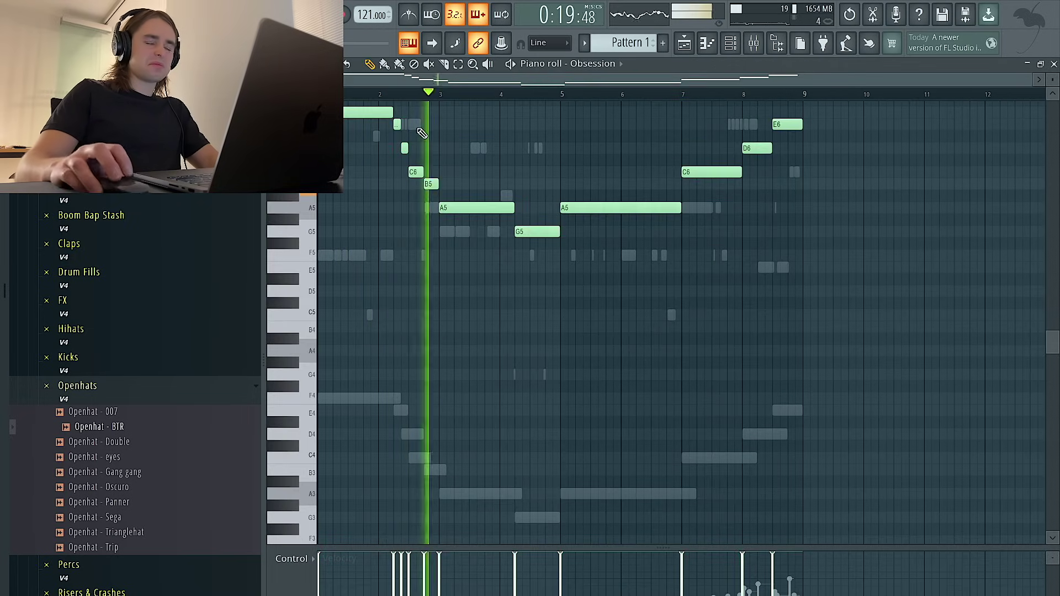
Switch Obsession to the Cyborg T800 KS preset and move its notes back down one octave.
click(730, 43)
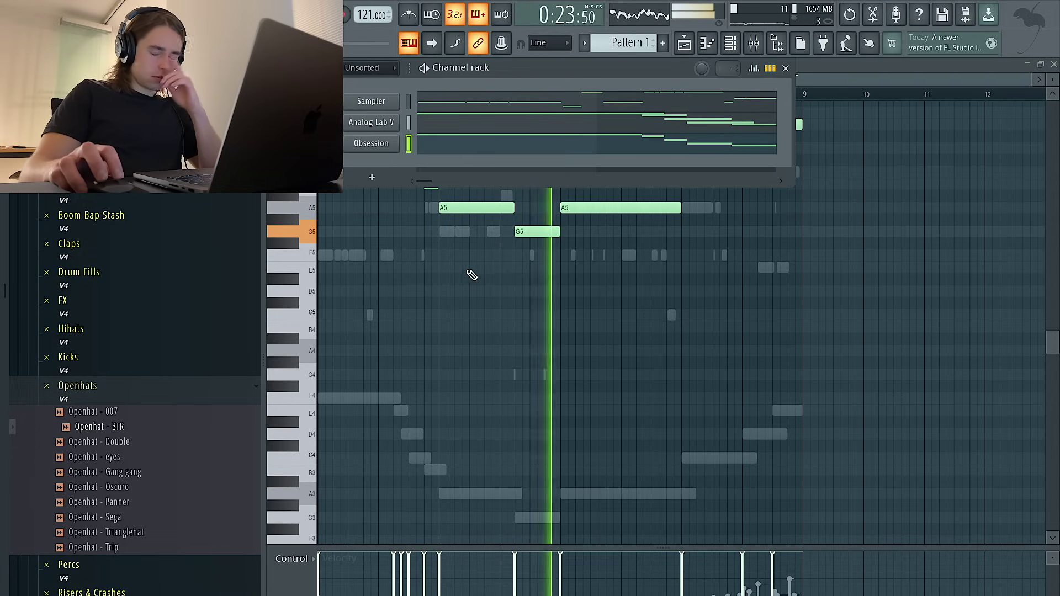
click(368, 143)
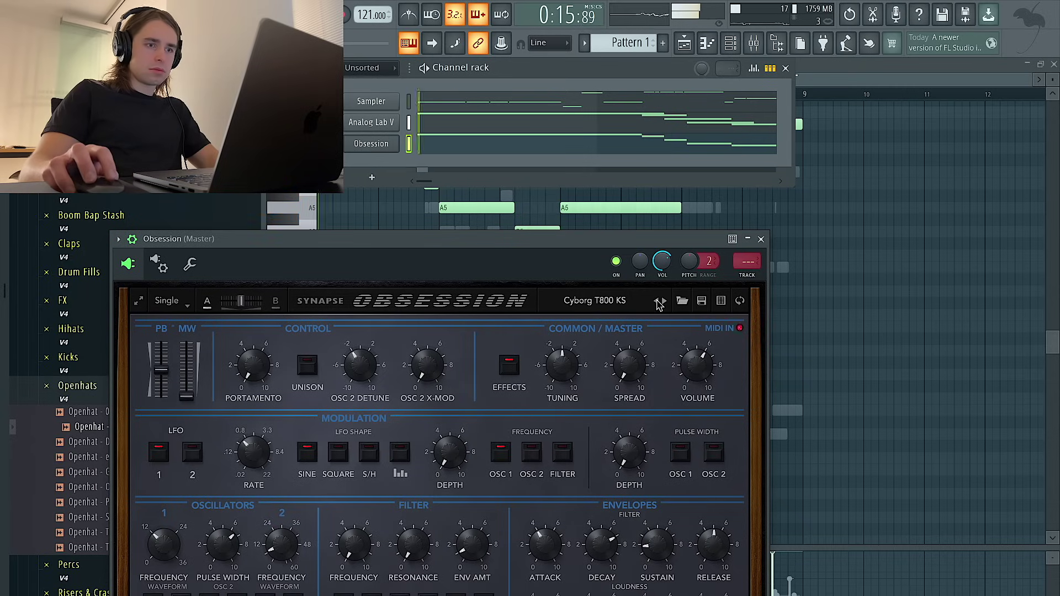
click(761, 240)
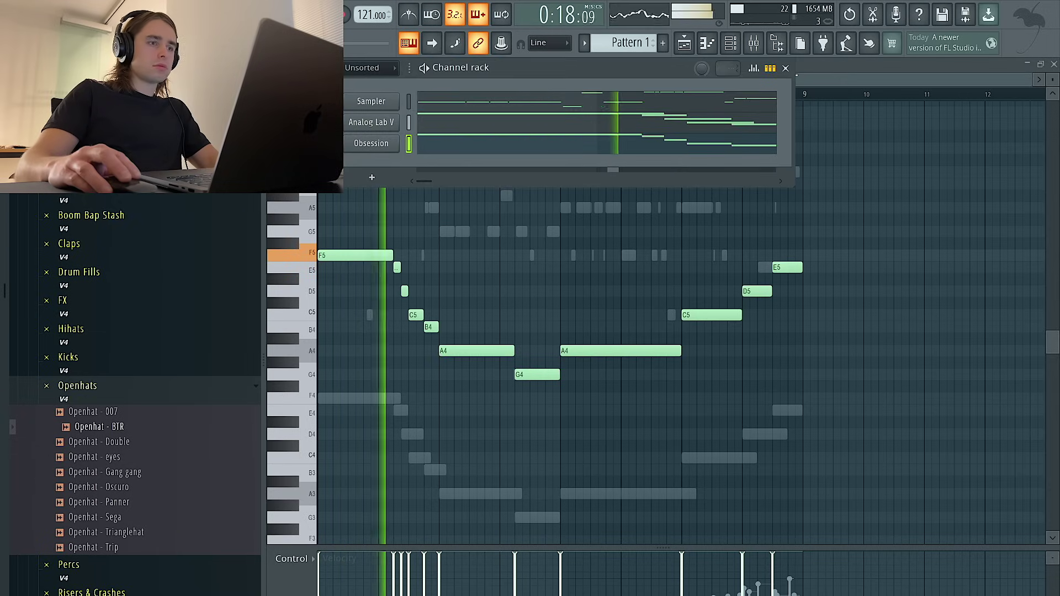
key(F6)
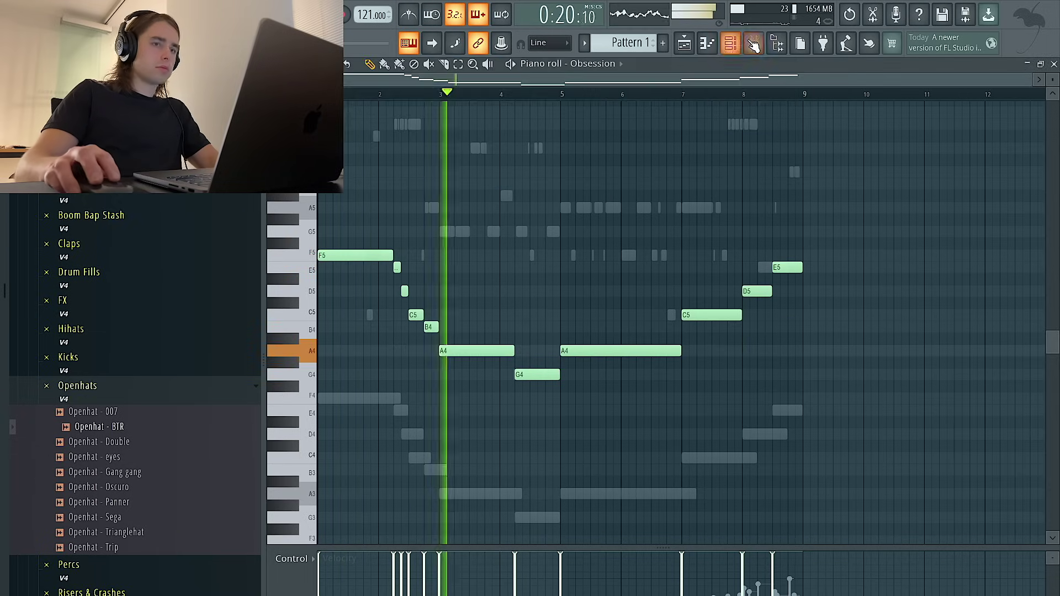
Lower the Insert 6 fader and load Rev INTENSITY into the insert's third effect slot.
key(F9)
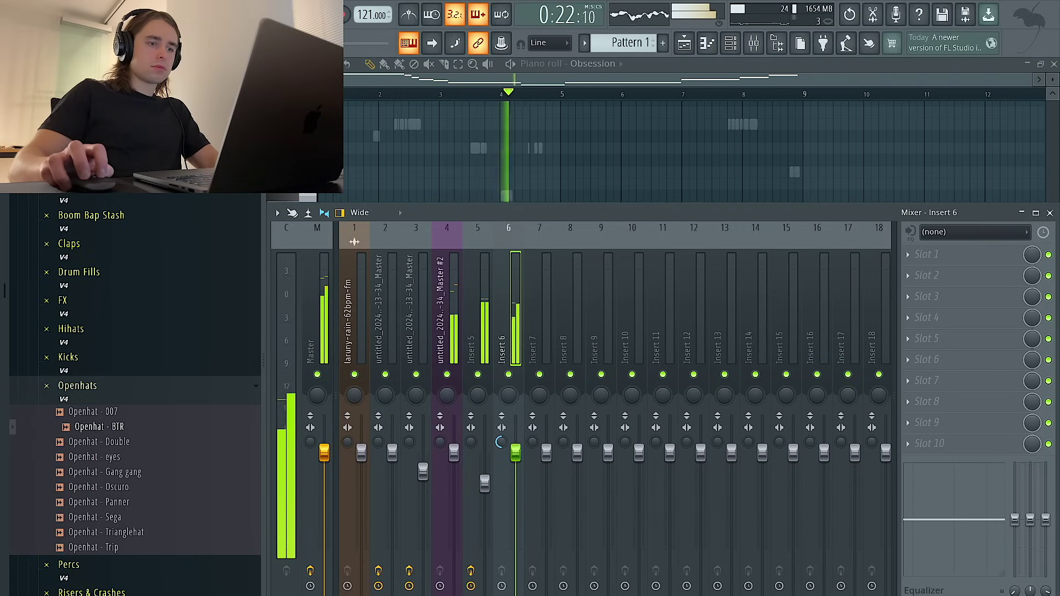
click(961, 296)
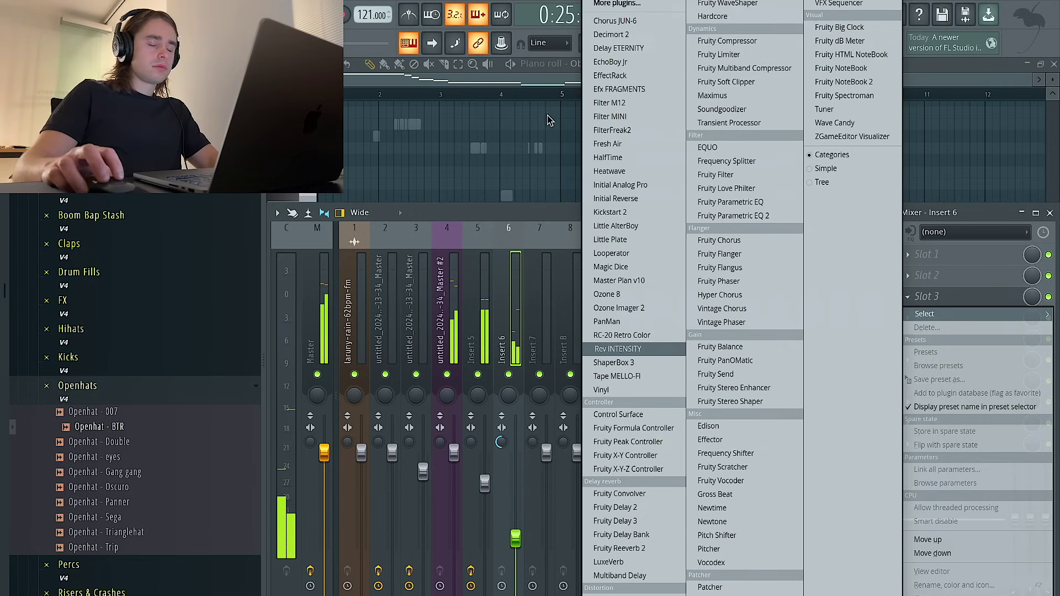
key(Return)
click(673, 14)
Load Fruity Parametric EQ 2 into slot 5 of Insert 6, apply the 20Hz + 18kHz cut preset, and lower the high cut.
click(937, 340)
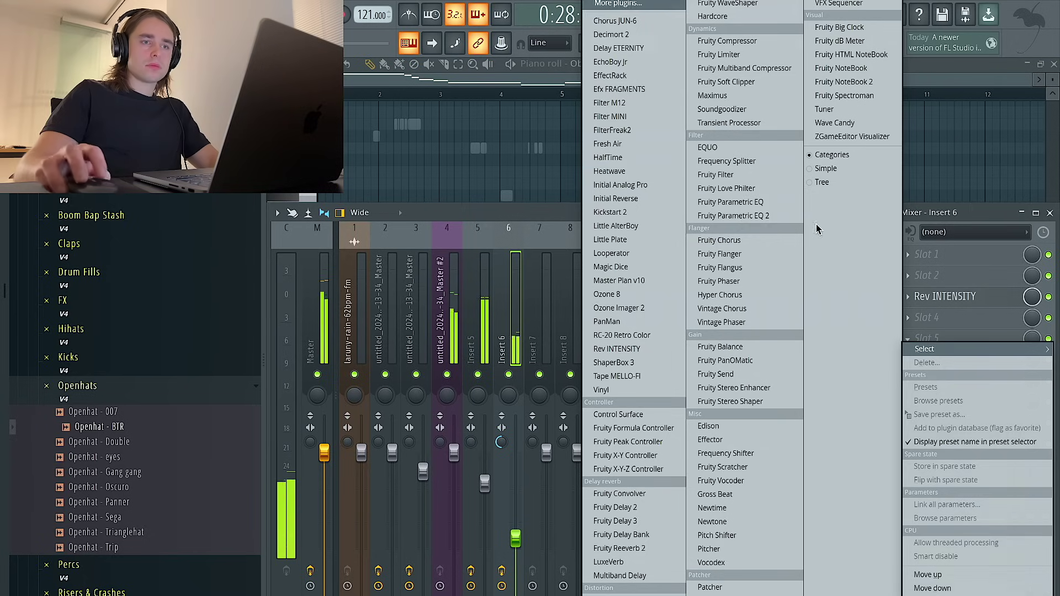
click(761, 223)
click(750, 134)
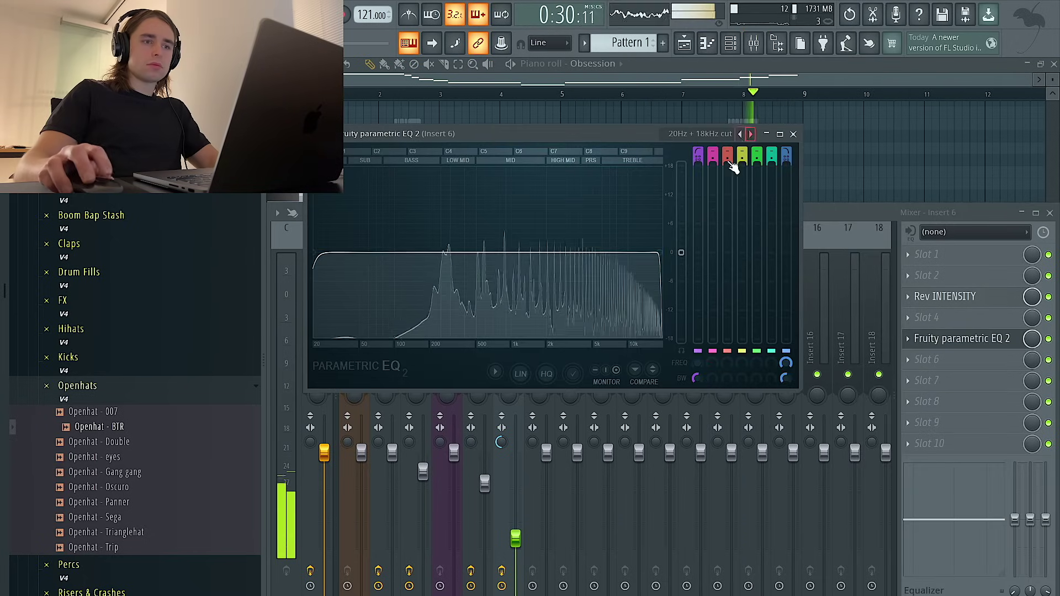
drag(655, 252, 530, 260)
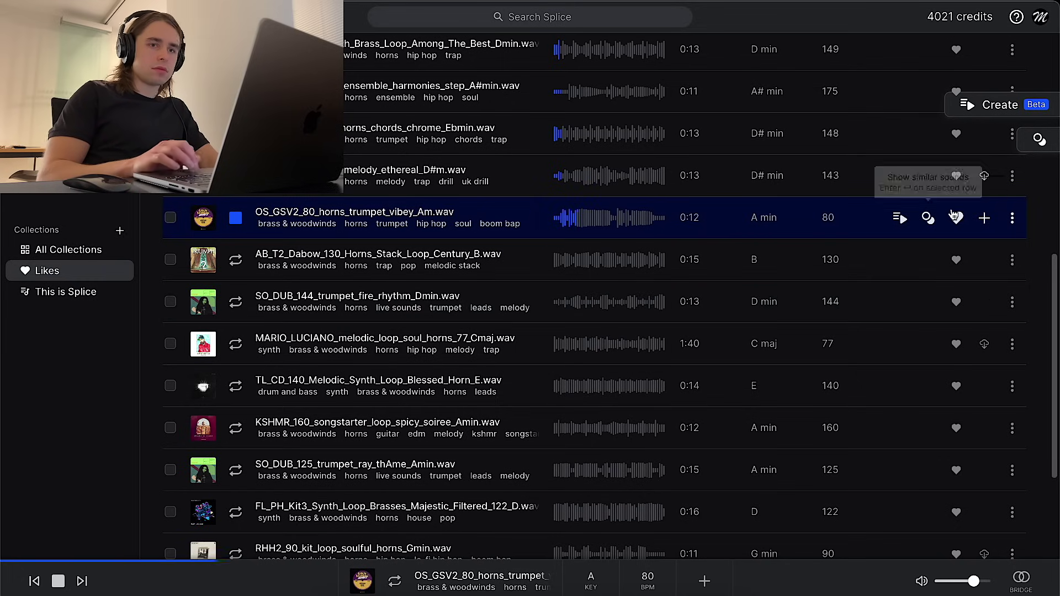
Add OS_GSV2_80_horns_trumpet_vibey_Am.wav to the Splice library and place it in the FL Studio playlist on Track 5 at bar 25.
click(985, 219)
key(Down)
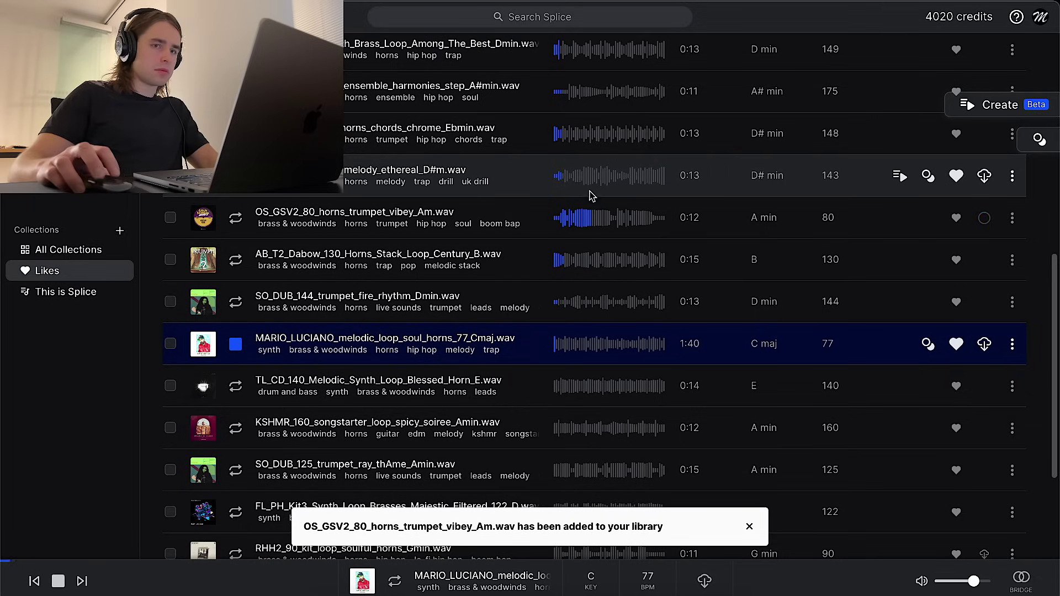
drag(699, 189, 697, 188)
drag(495, 230, 656, 297)
key(super+Tab)
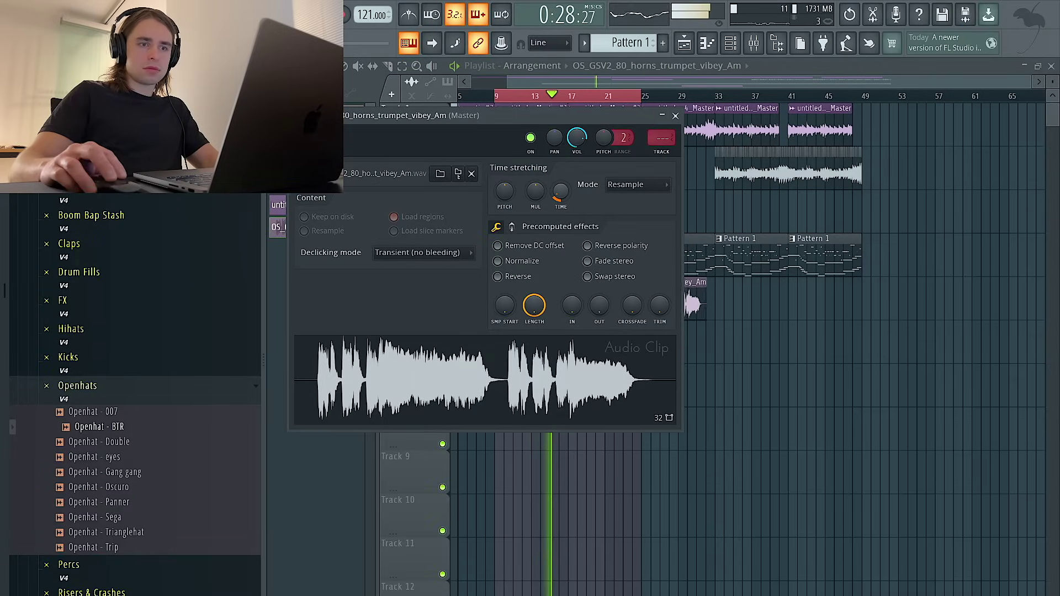
Set the horn clip's time stretching mode to Stretch and create a unique copy of it on Track 6.
click(628, 186)
click(627, 224)
right_click(751, 298)
click(638, 338)
click(644, 326)
click(679, 457)
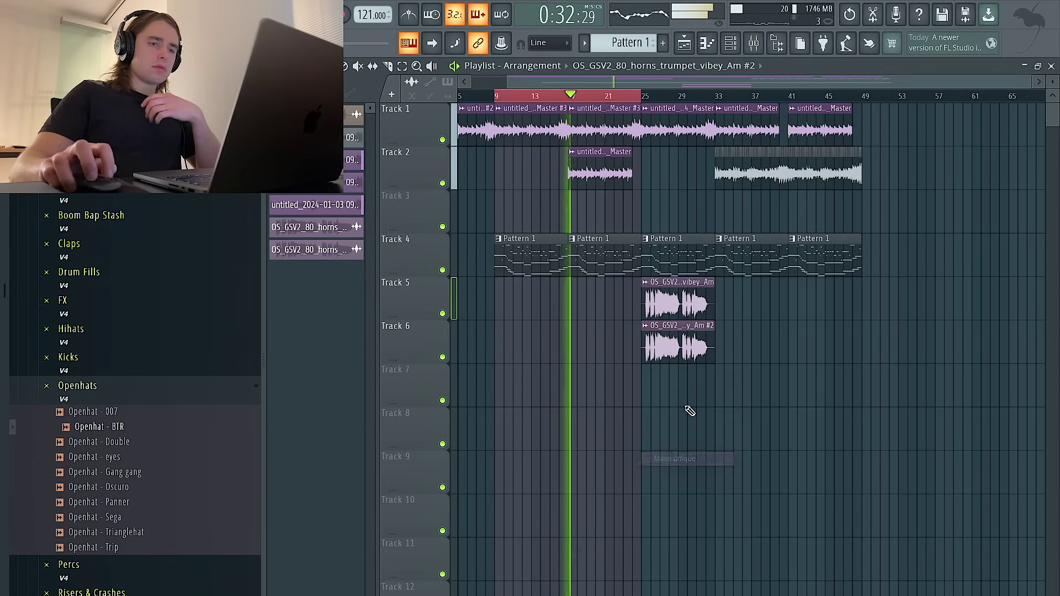
Widen the pitch range of the horn copy on Track 6 and review the sample settings of both horn clips.
double_click(672, 341)
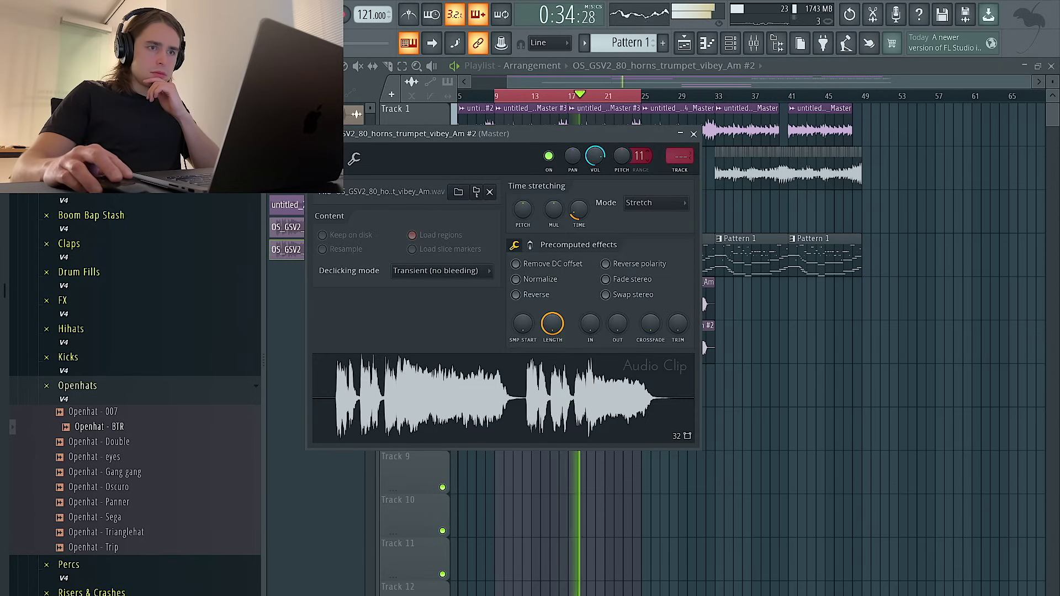
right_click(915, 393)
double_click(671, 343)
right_click(743, 358)
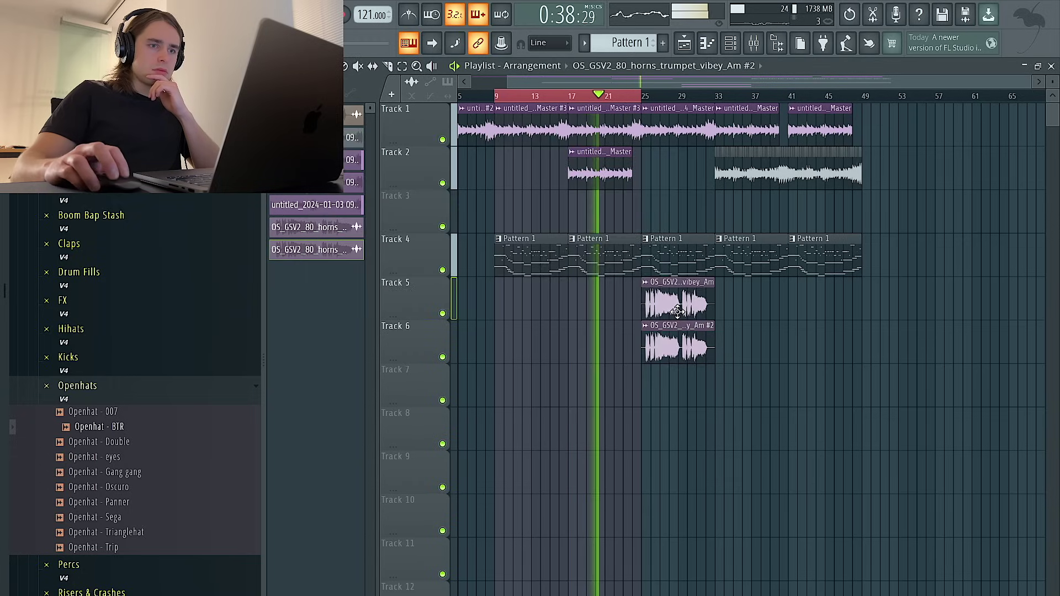
double_click(678, 312)
right_click(803, 409)
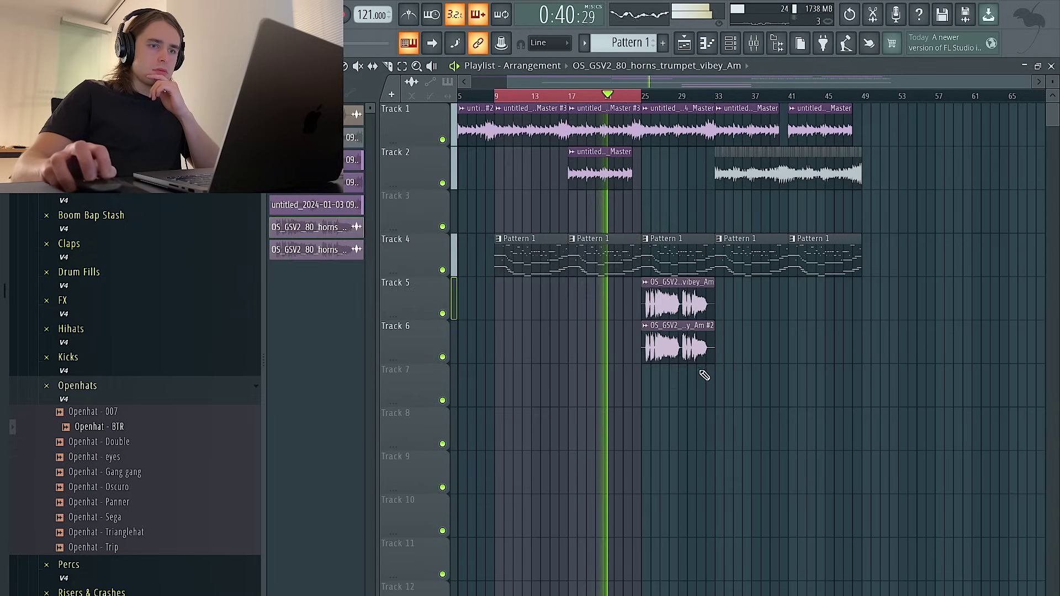
double_click(670, 344)
click(693, 134)
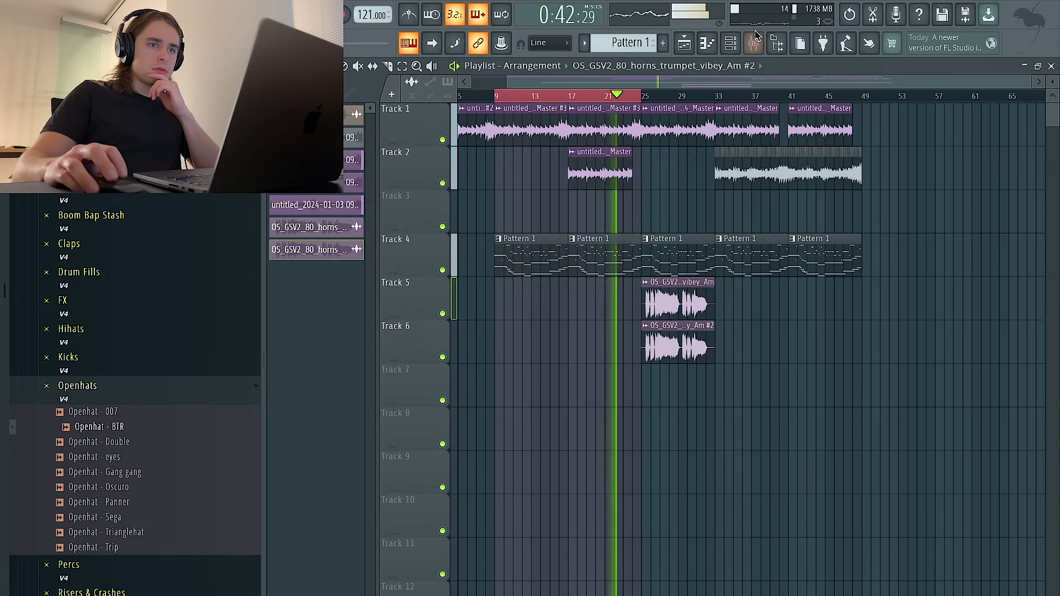
Lower the fader of mixer insert 4 slightly.
click(754, 43)
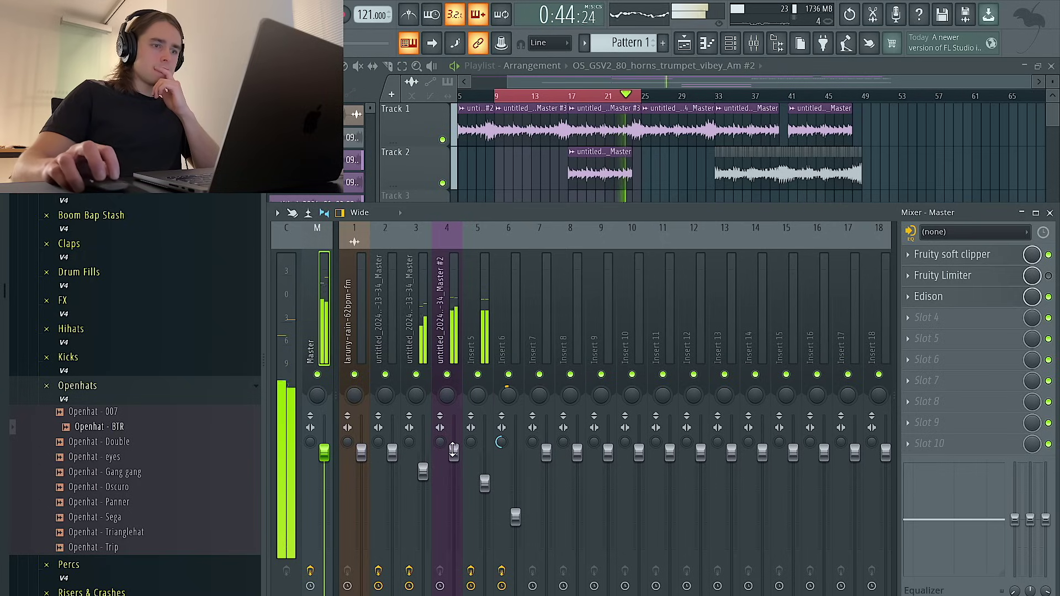
right_click(509, 174)
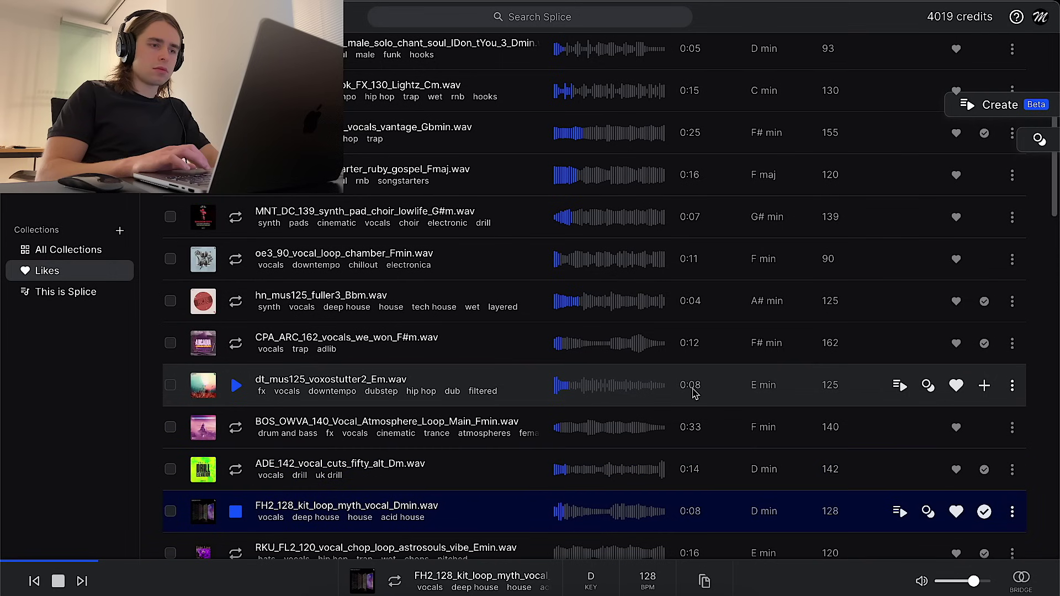
Bring FH2_128_kit_loop_myth_vocal_Dmin from Splice onto Track 7 at bar 17 and set its time stretching mode to Stretch.
scroll(694, 393, down, 5)
drag(602, 241, 684, 387)
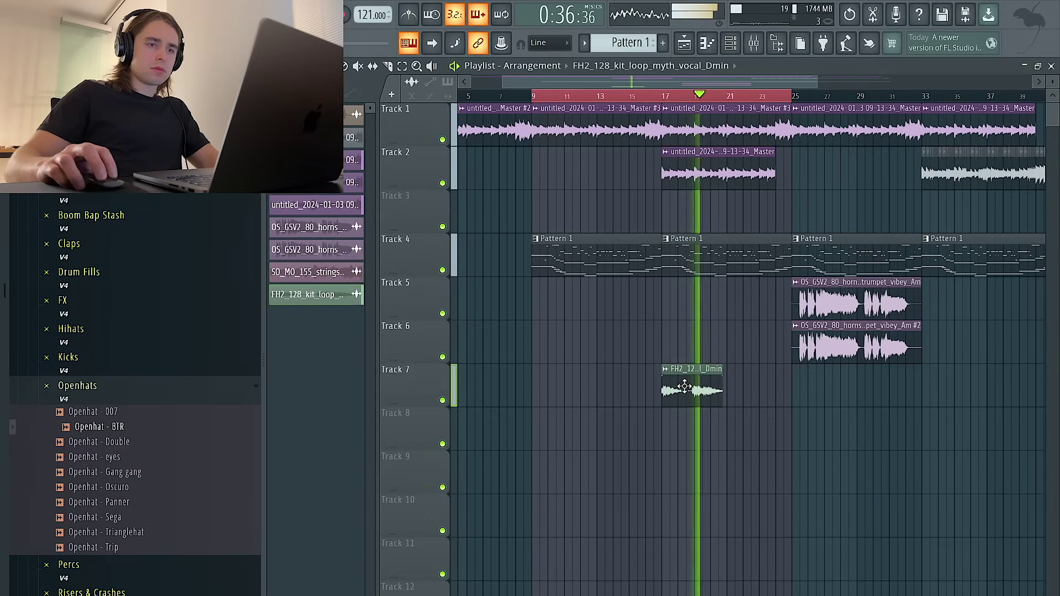
double_click(684, 387)
drag(519, 171, 537, 439)
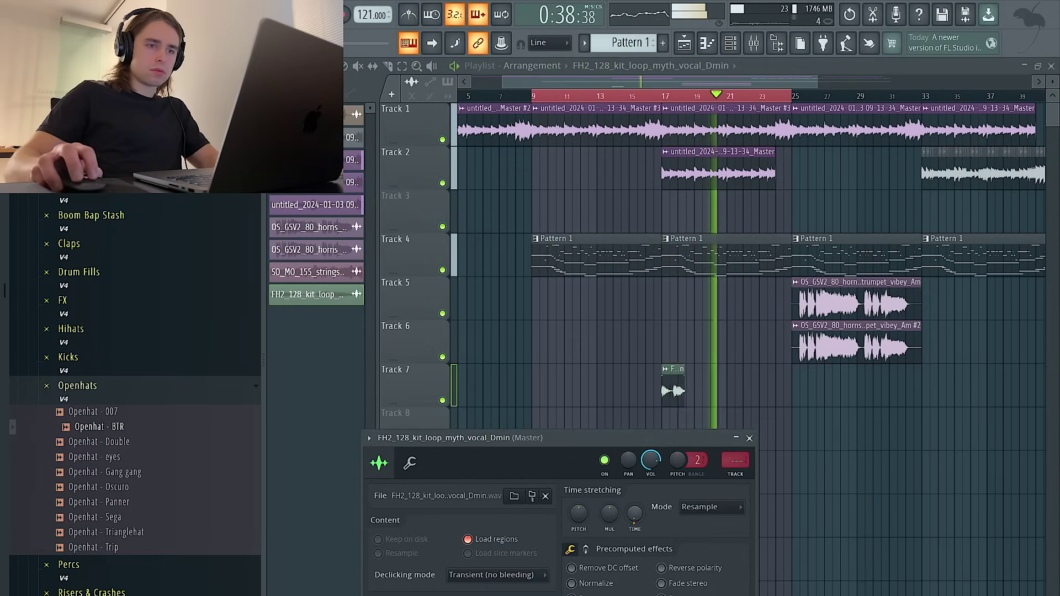
click(697, 508)
click(701, 546)
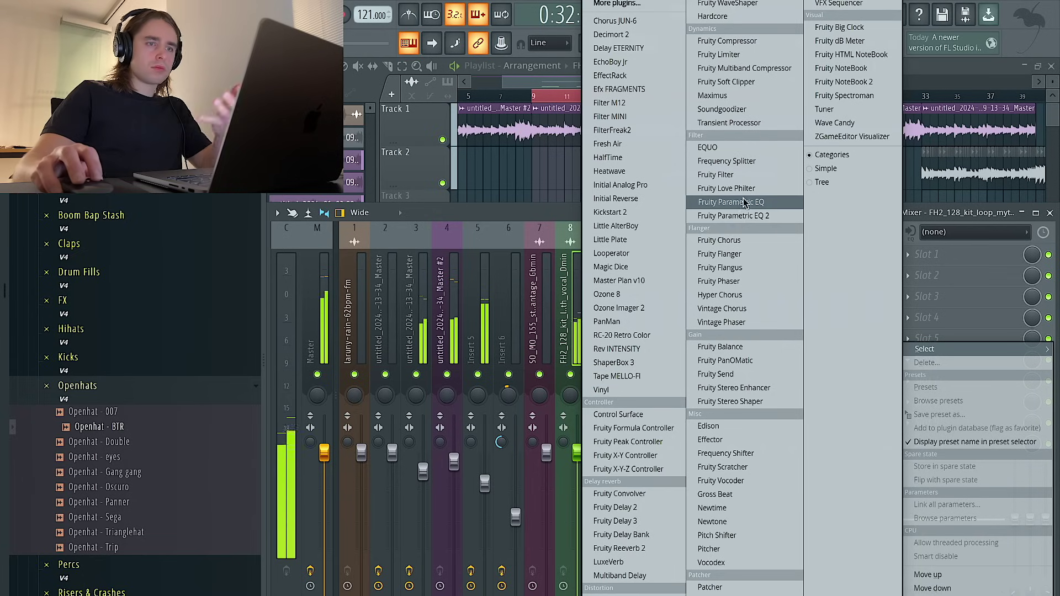
Load Fruity Parametric EQ 2 into slot 6 of the vocal insert and pull band 1 down to cut the lows.
click(731, 215)
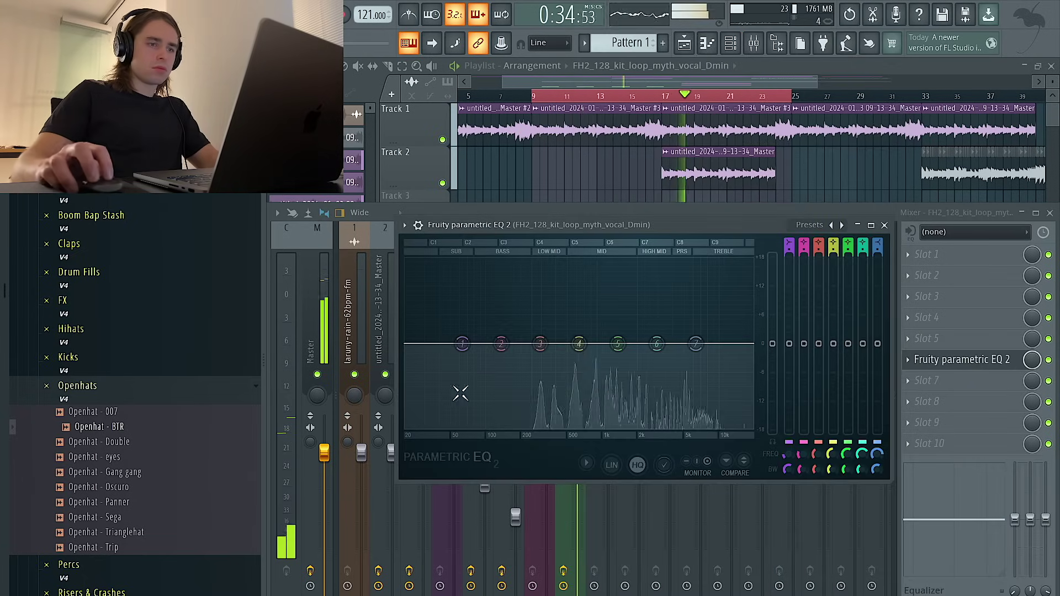
drag(463, 344, 503, 428)
click(926, 318)
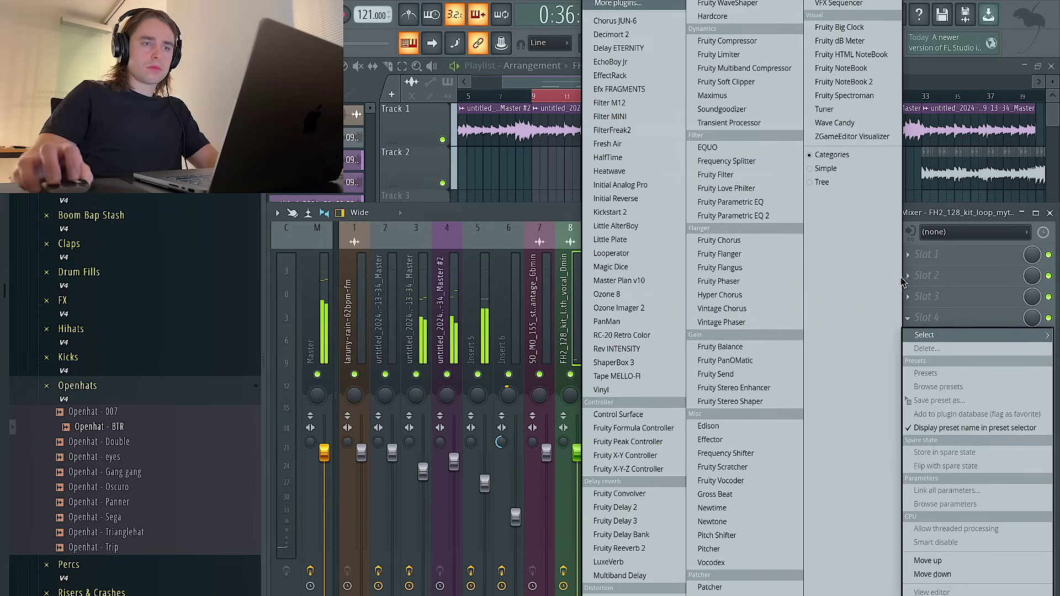
click(956, 191)
key(F9)
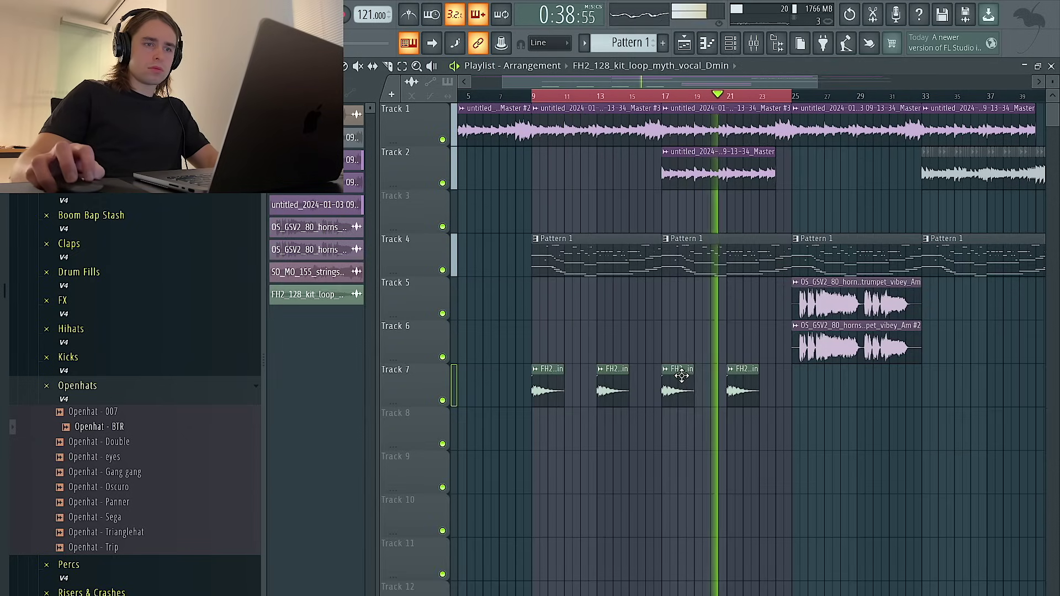
Add vocal clips on Track 7 at bars 19 and 23, and delete the ones at bars 9 and 13.
click(765, 392)
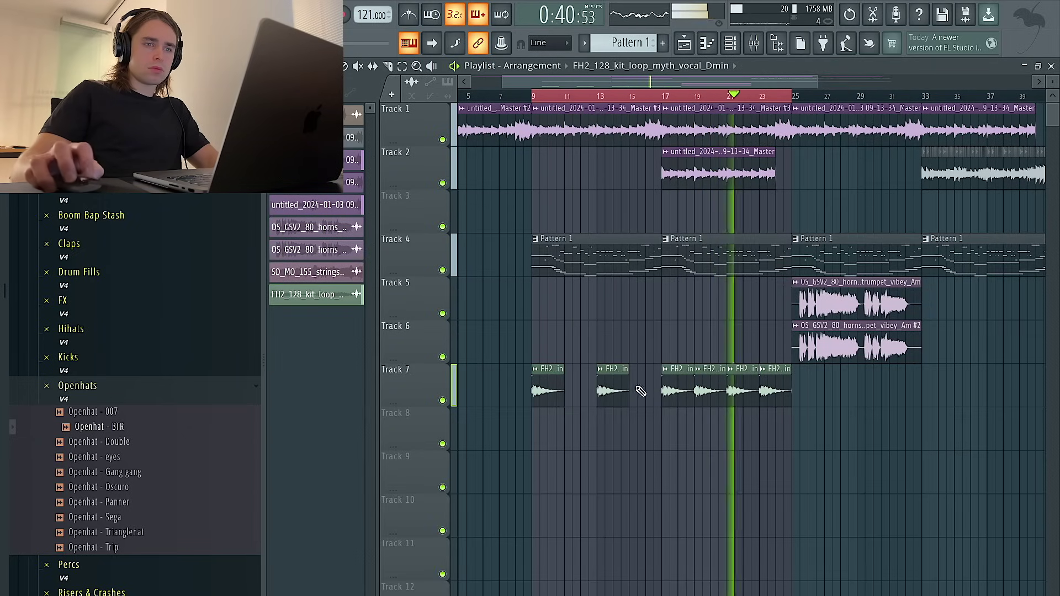
right_click(614, 384)
right_click(552, 381)
Load Magic Dice into slot 4 of the vocal insert.
click(754, 44)
click(933, 318)
mouse_move(939, 334)
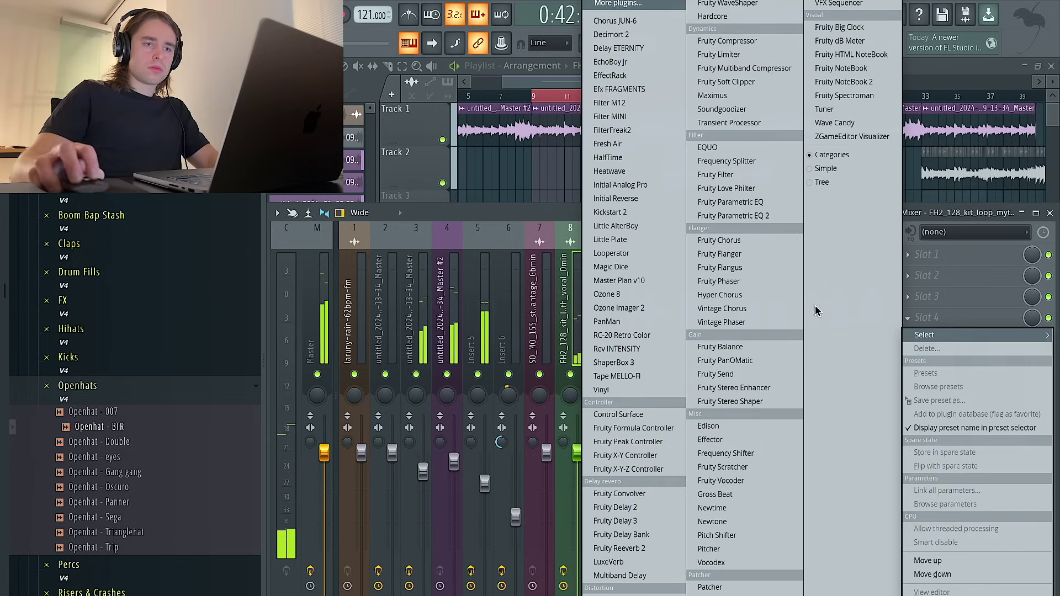
click(644, 268)
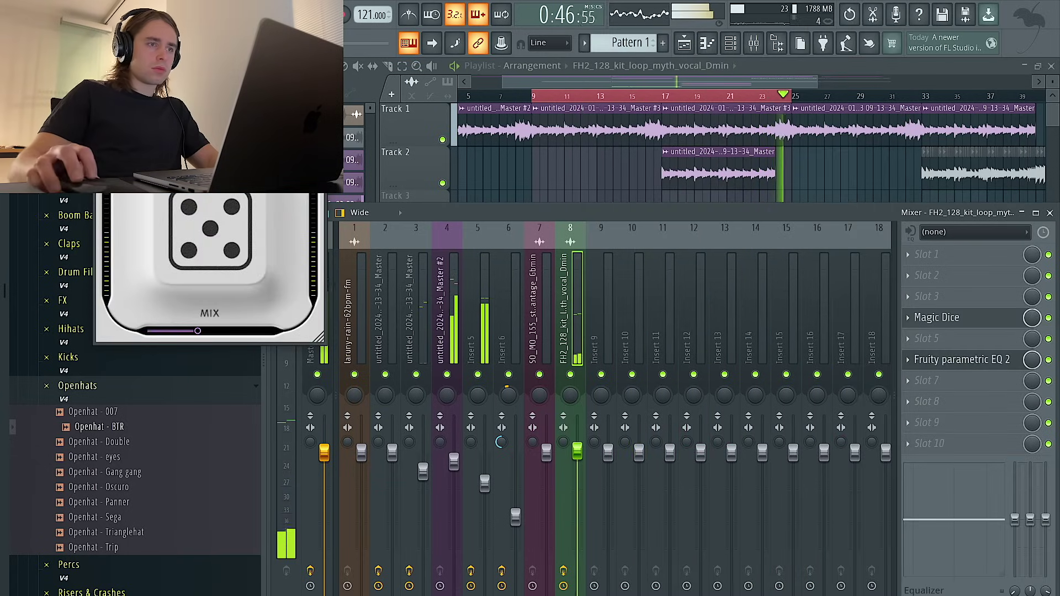
click(319, 102)
Lower the fader of the horns' insert 9 and load Tape MELLO-FI into its second effect slot.
right_click(557, 163)
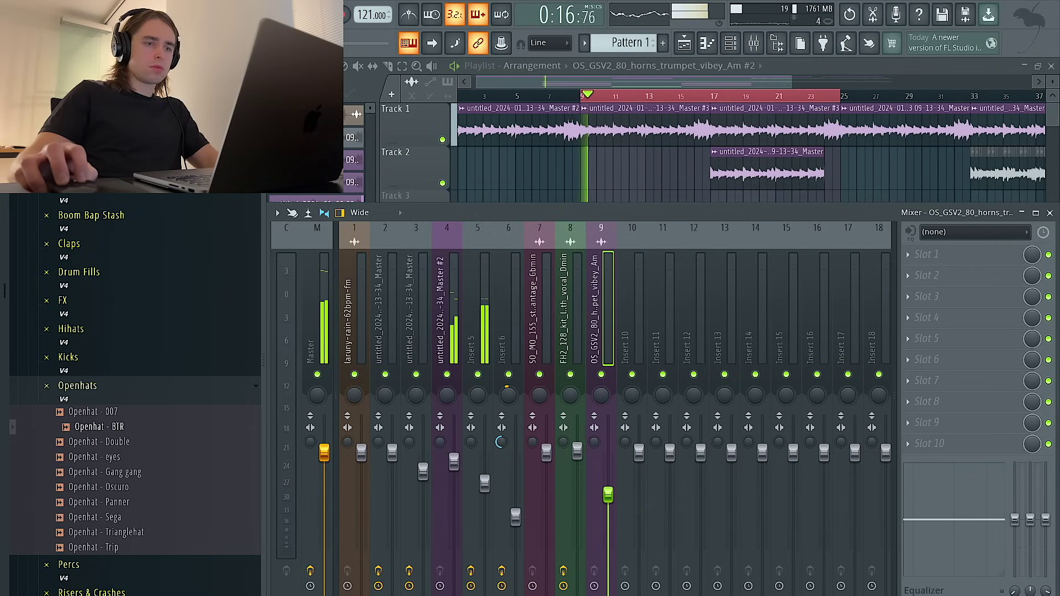
drag(608, 476, 607, 527)
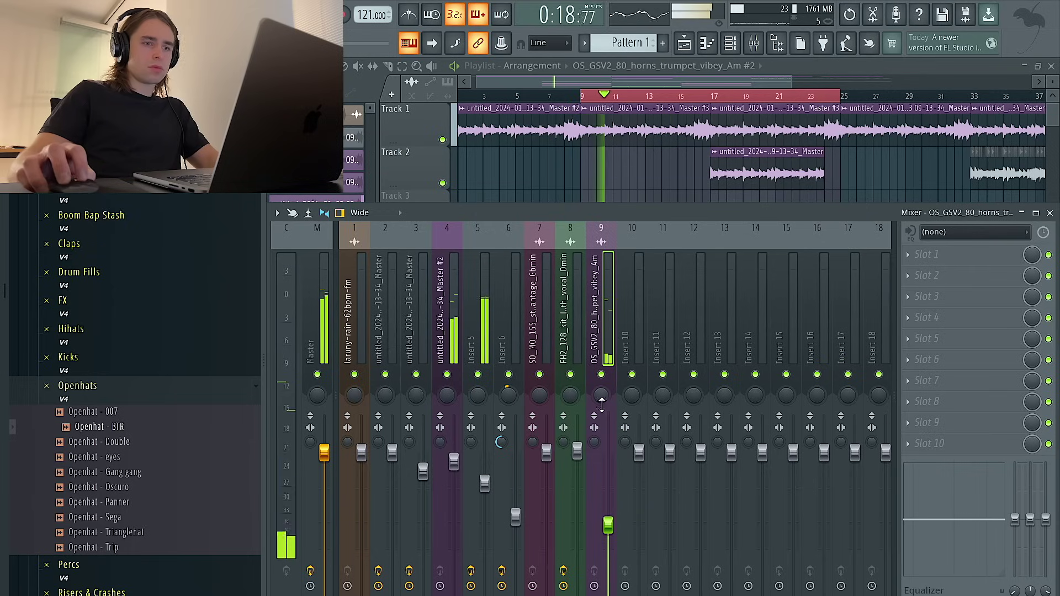
click(927, 275)
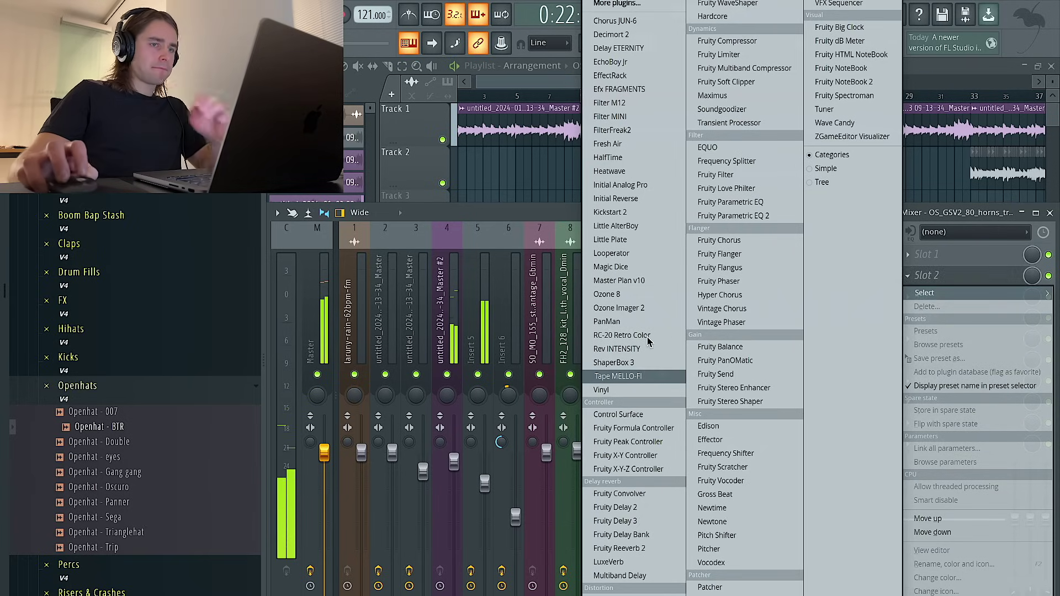
click(617, 376)
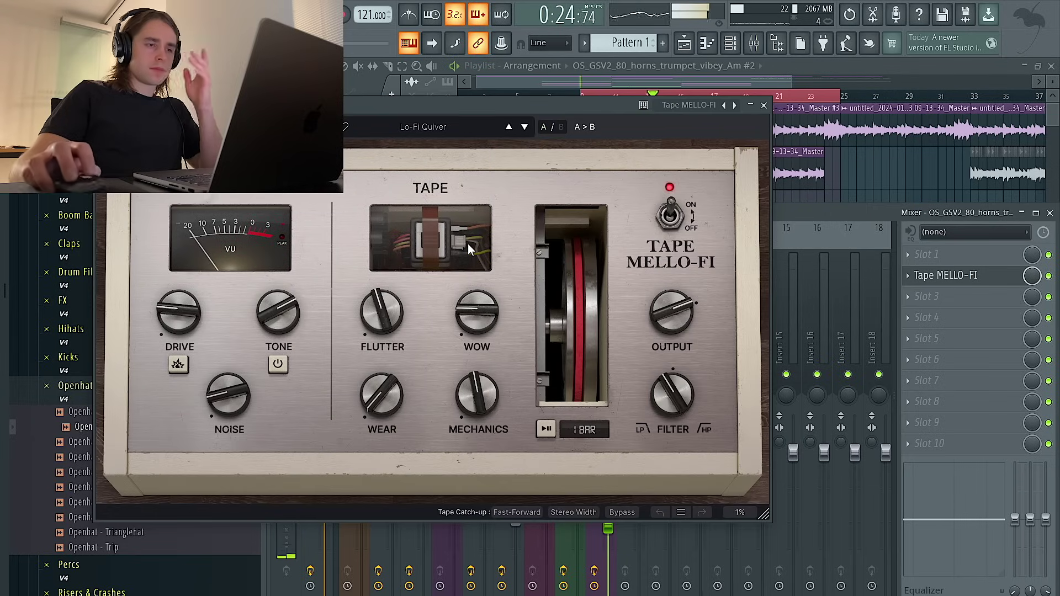
Switch the horns' Tape MELLO-FI to the Fat Analog preset and load Ozone Imager 2 into slot 5 with 53% width.
click(523, 128)
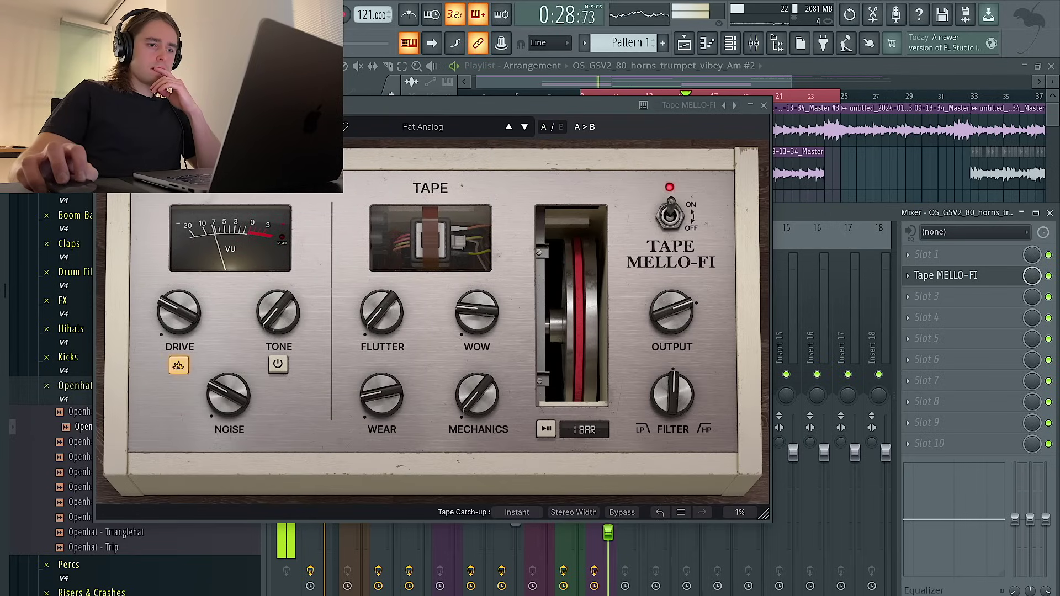
click(764, 106)
click(927, 339)
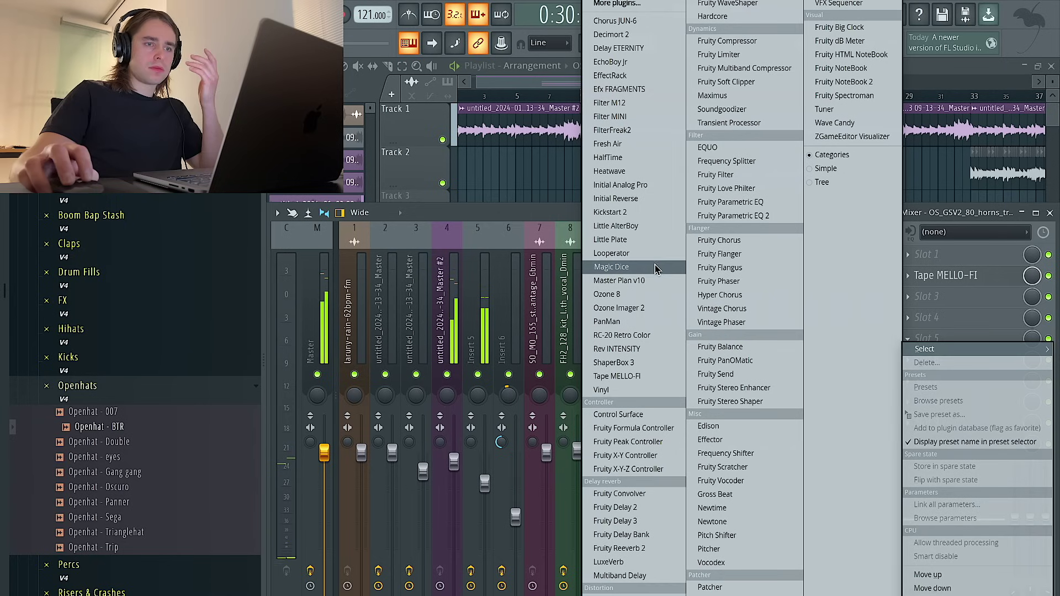
click(639, 308)
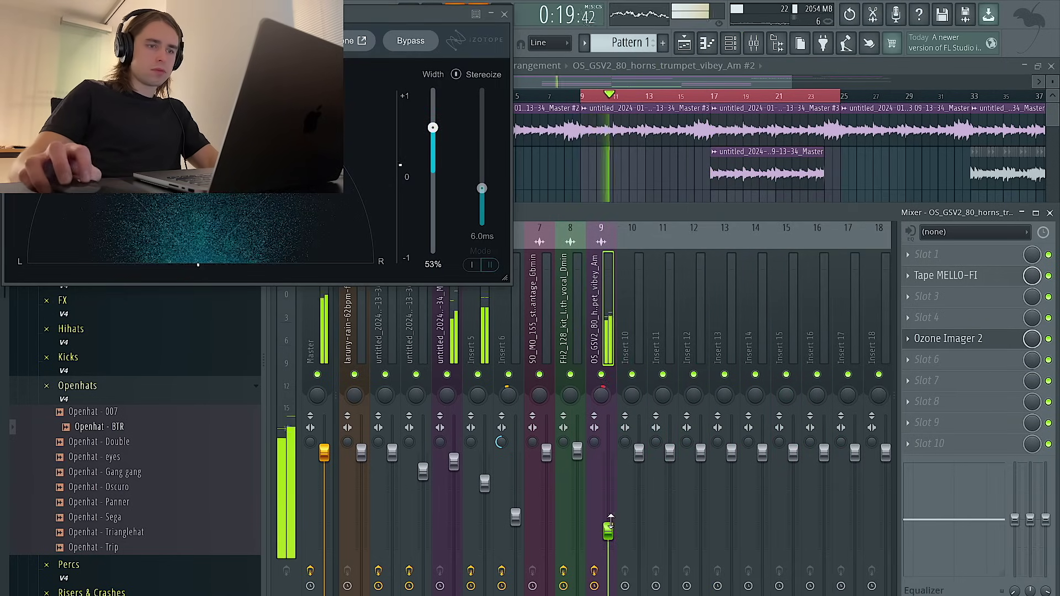
Load Fruity Reeverb 2 into slot 3 of the horns' insert, lower its stereo separation and raise its wet level.
click(949, 302)
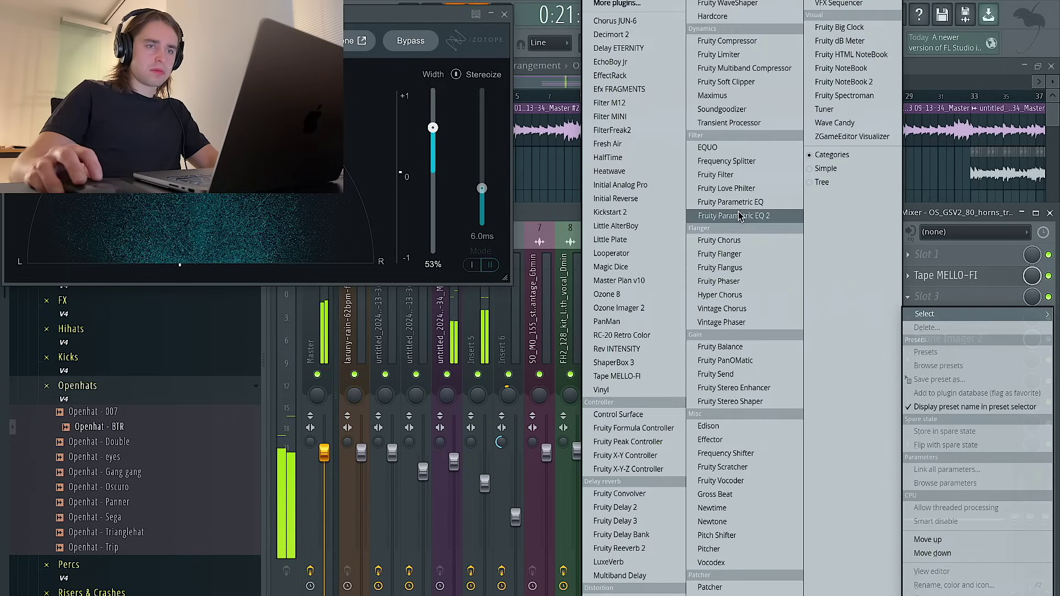
click(618, 548)
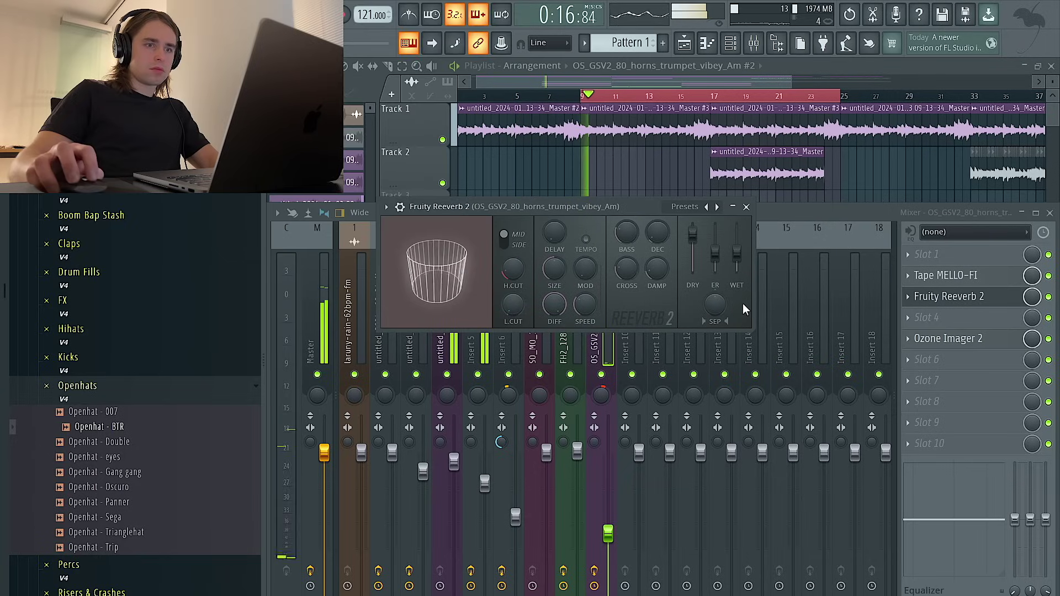
drag(715, 305, 715, 353)
drag(736, 250, 736, 239)
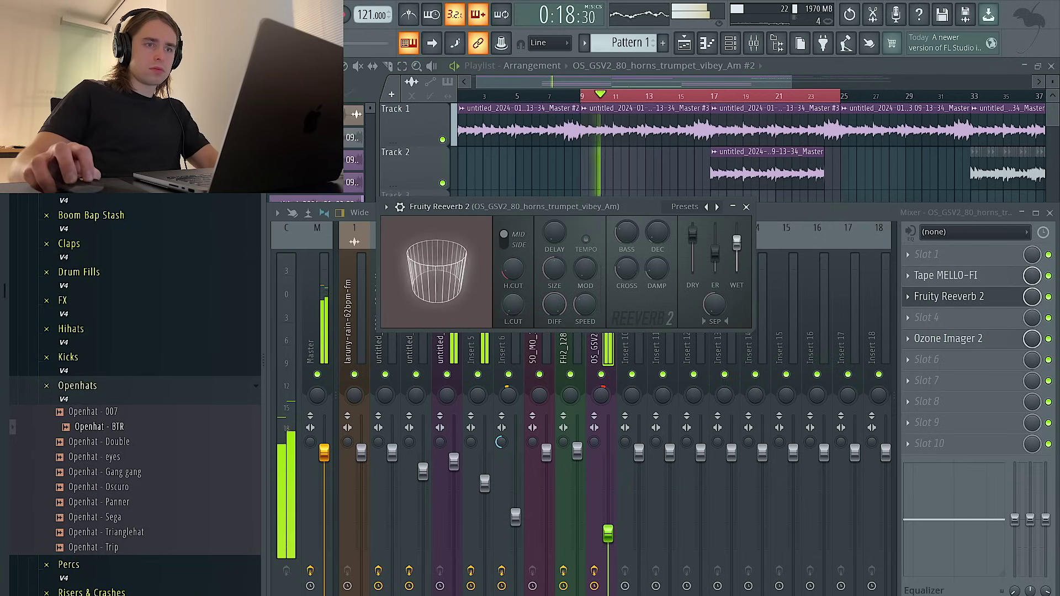
Load Rev INTENSITY into slot 7 of the horns' insert with the Infinity preset.
right_click(988, 342)
mouse_move(933, 349)
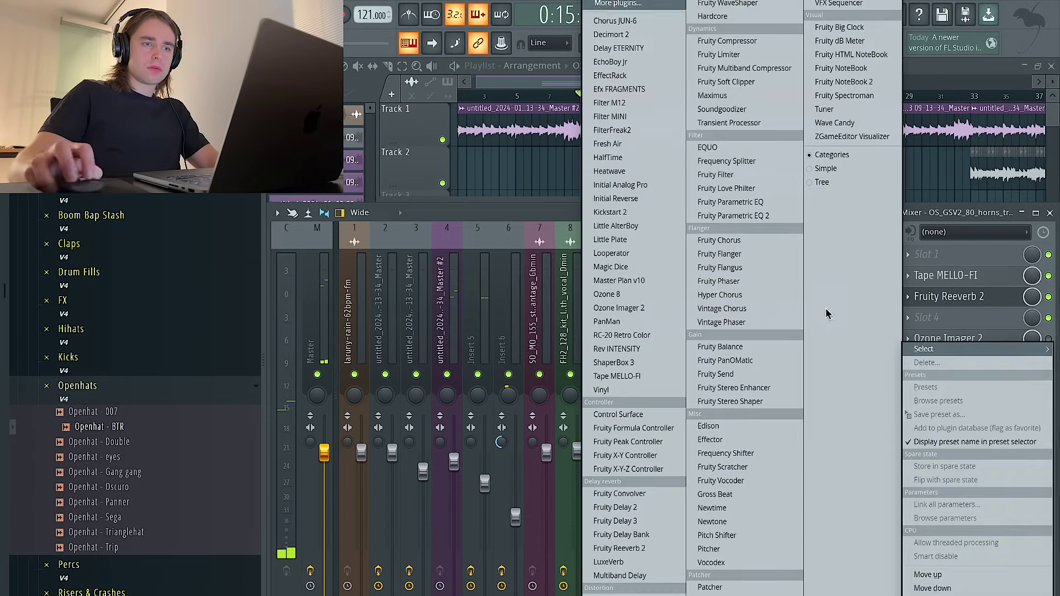
click(641, 348)
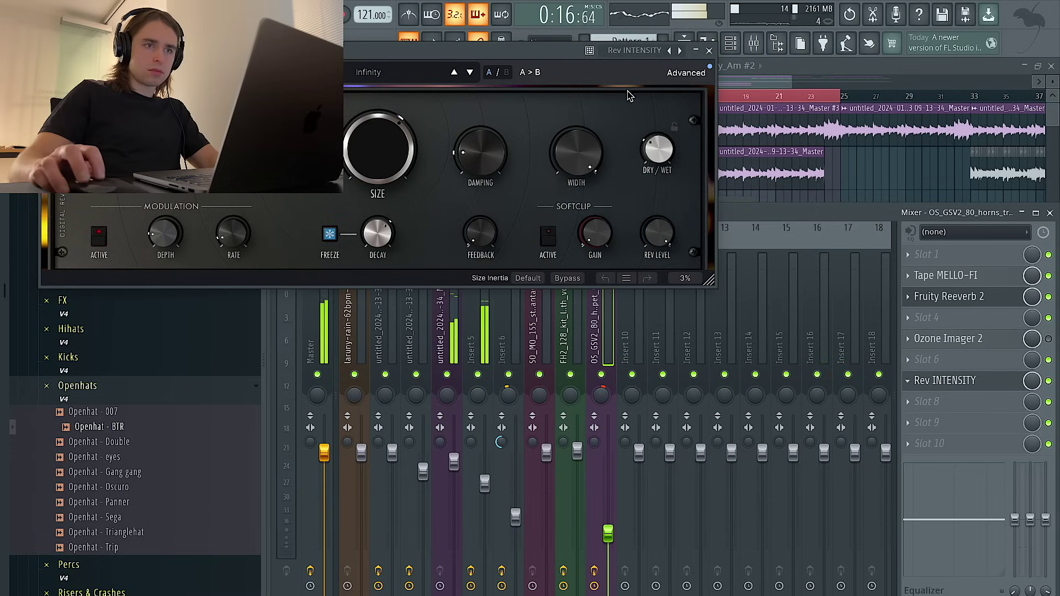
click(709, 51)
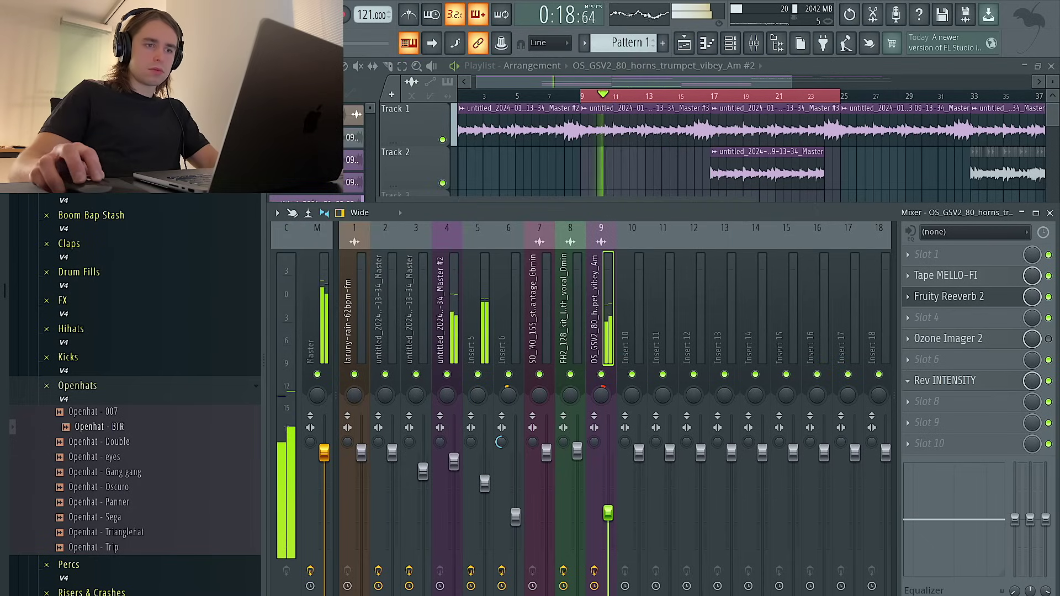
Load Fruity Parametric EQ 2 into slot 9 of the horns' insert with the 20Hz + 18kHz cut preset, and pull both cuts inward.
click(943, 430)
click(718, 223)
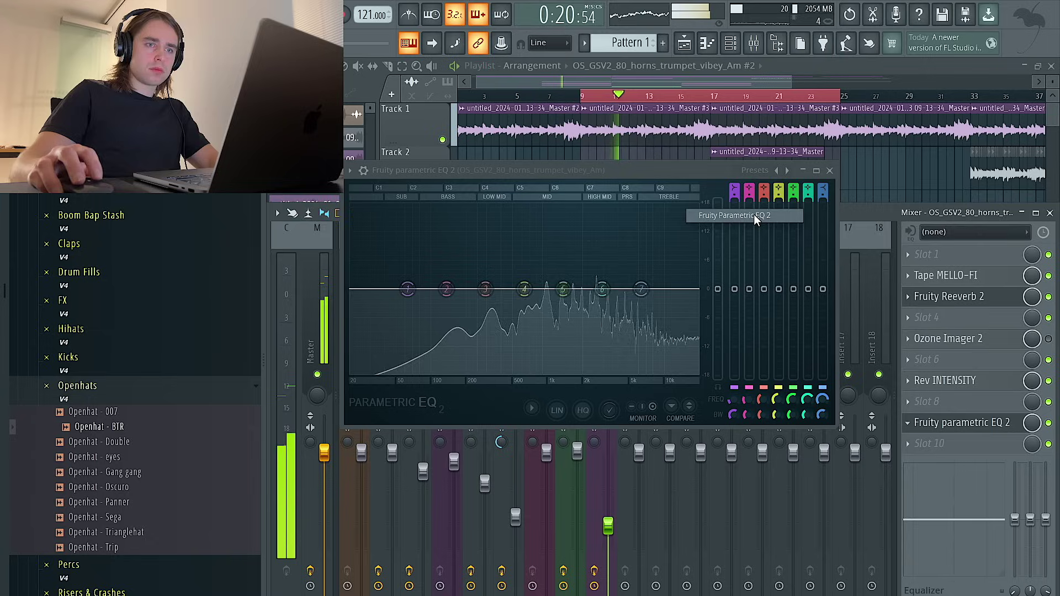
click(786, 170)
drag(689, 292, 629, 290)
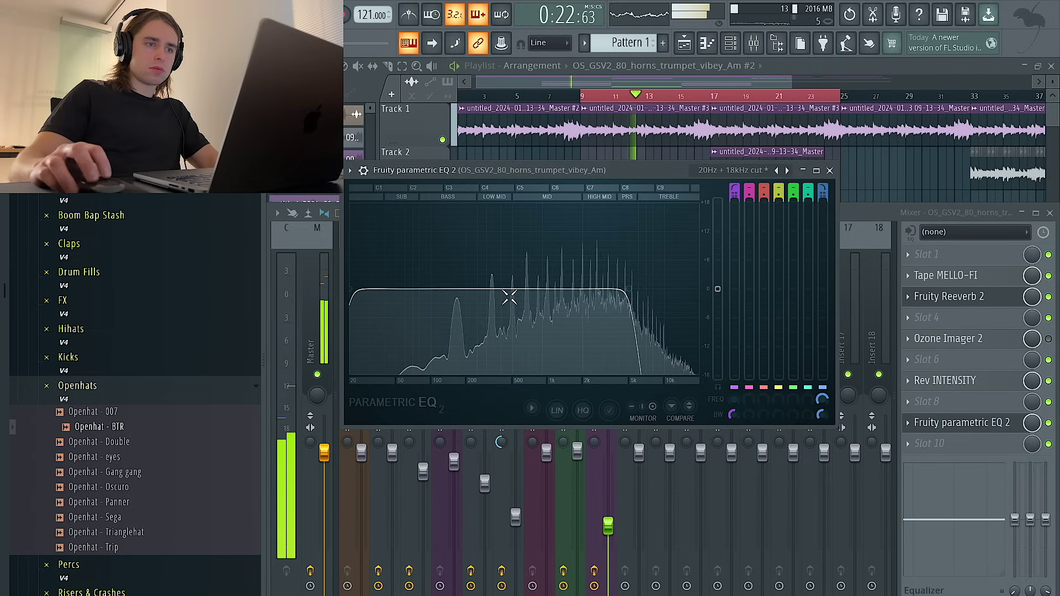
drag(363, 293, 479, 289)
scroll(627, 294, up, 5)
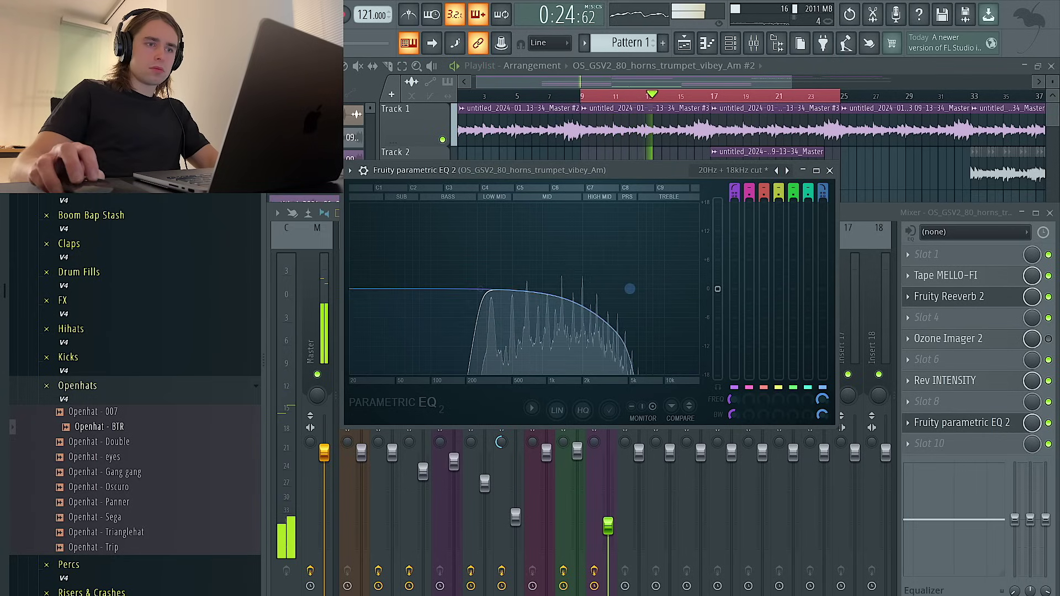
Widen the horn EQ's pass band, with the low cut between 100 and 200 Hz and the high cut above 10 kHz.
drag(627, 292, 699, 292)
drag(479, 293, 459, 289)
drag(700, 290, 679, 288)
drag(461, 291, 457, 290)
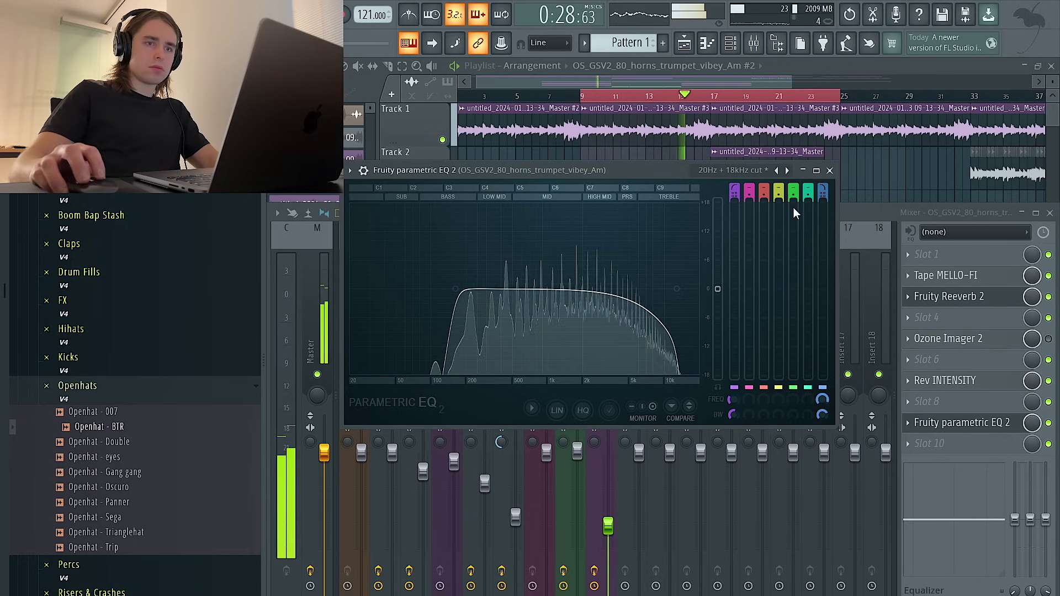
click(830, 170)
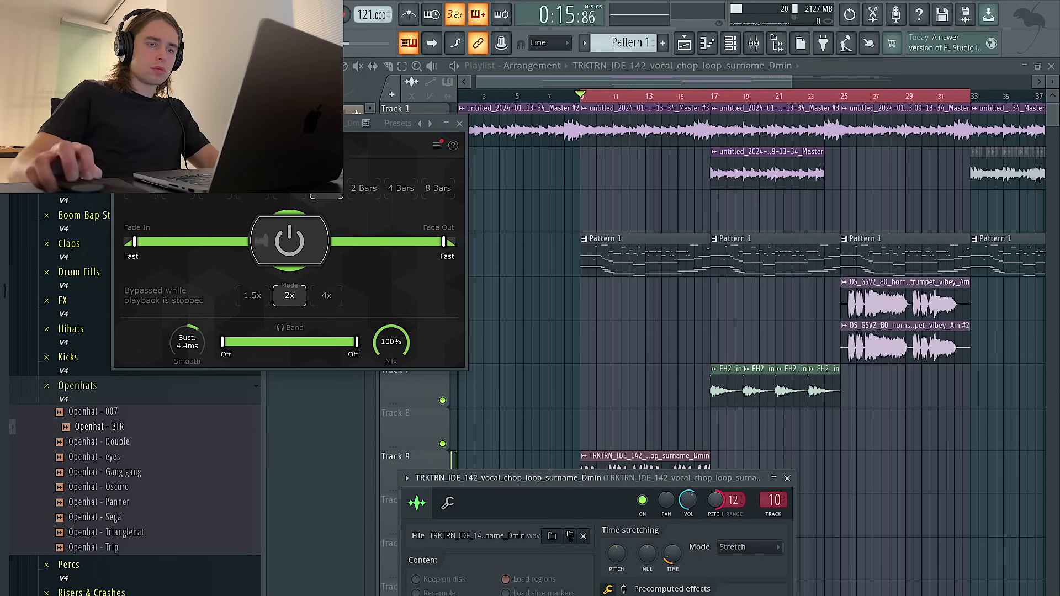
Load Rev INTENSITY into slot 3 of the vocal chop's insert 10.
click(460, 123)
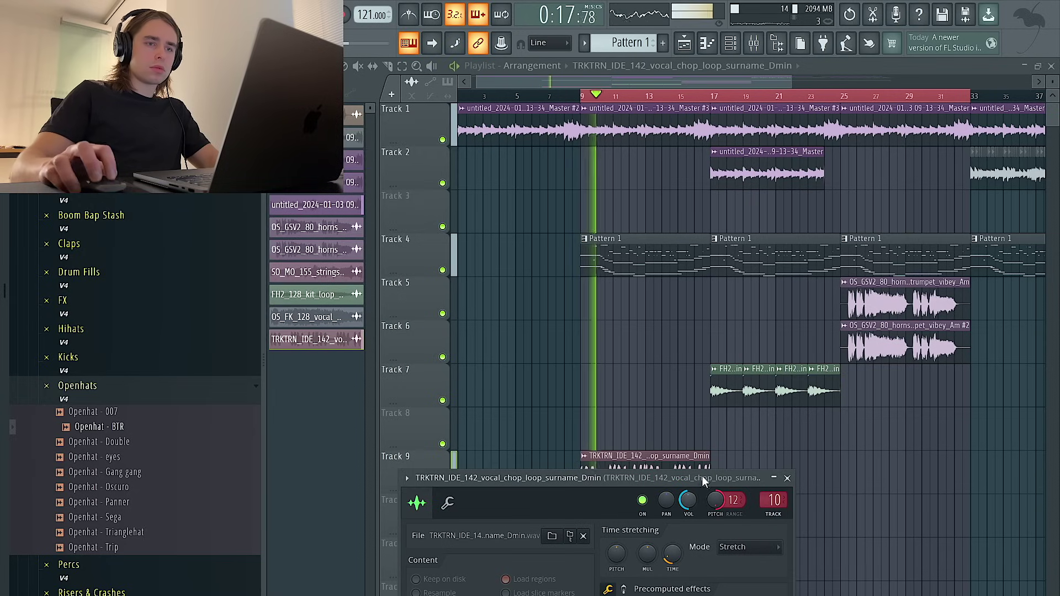
click(753, 45)
click(945, 289)
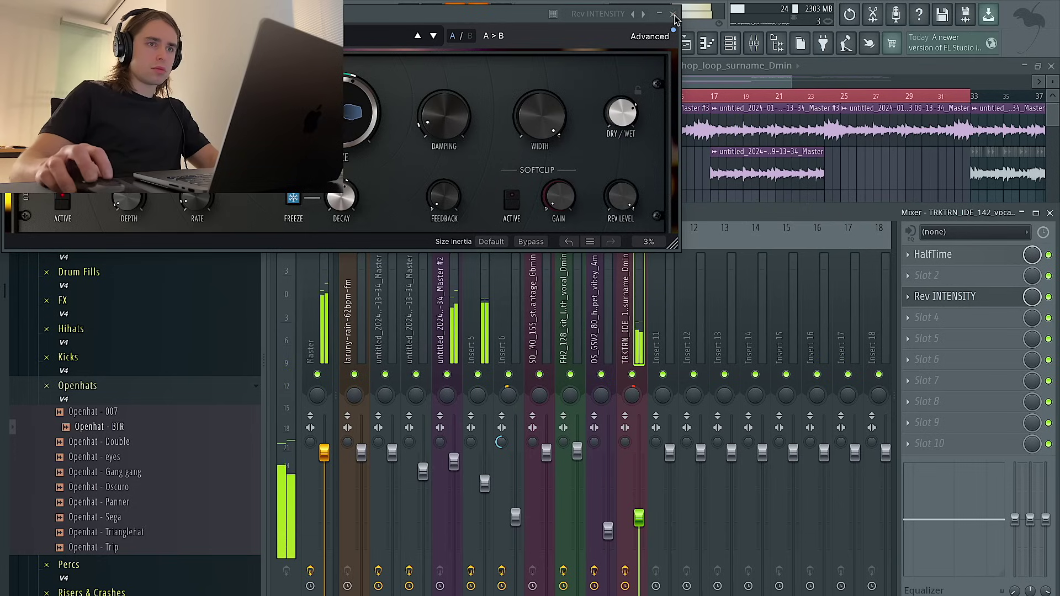
click(673, 14)
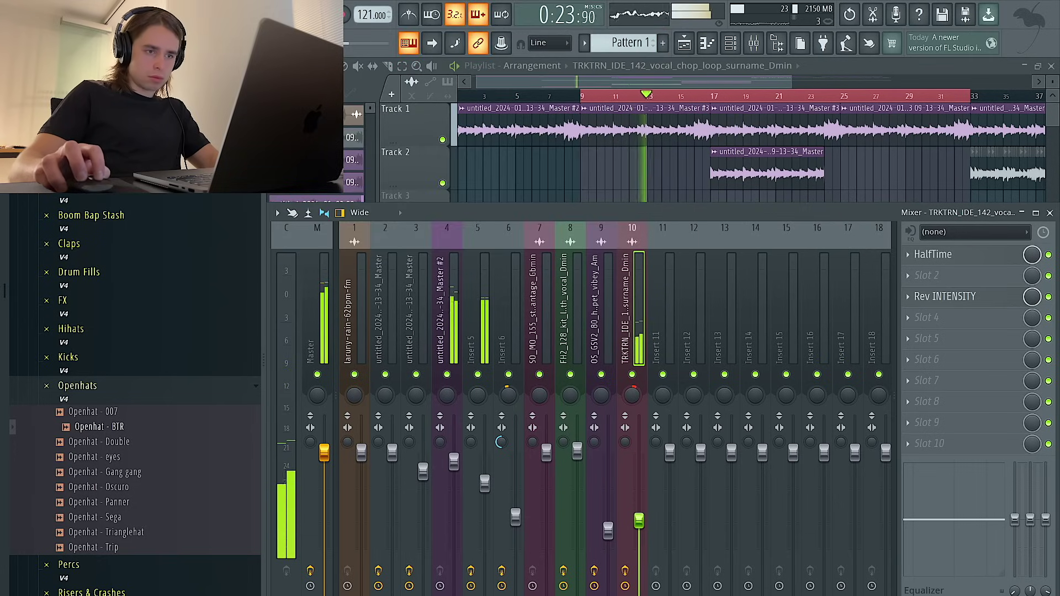
key(F9)
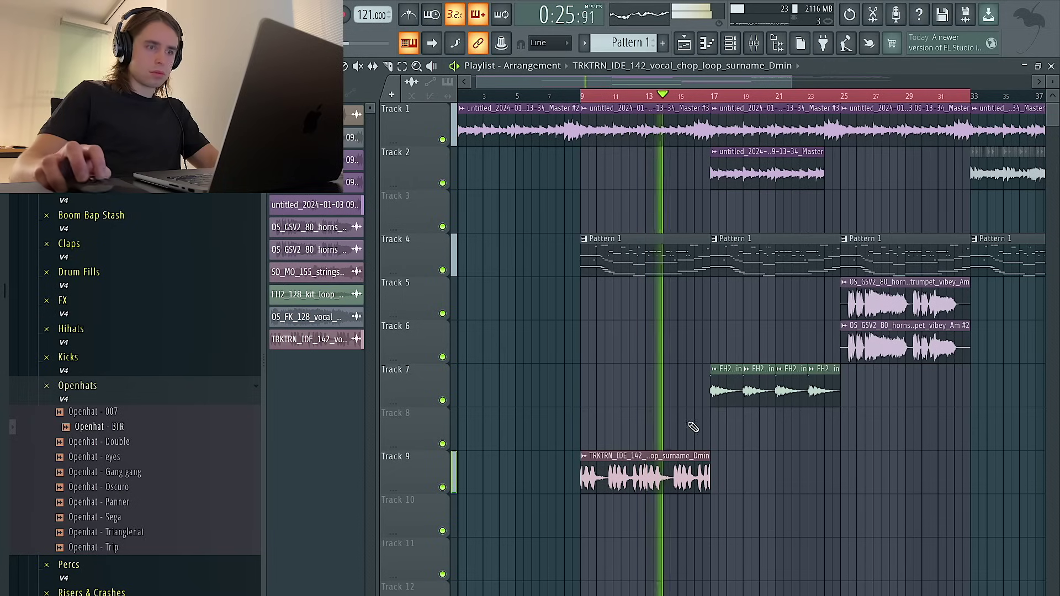
Load Fruity Parametric EQ 2 into slot 4 of the vocal chop's insert and cut its lows and highs to leave the mids.
click(754, 43)
click(930, 318)
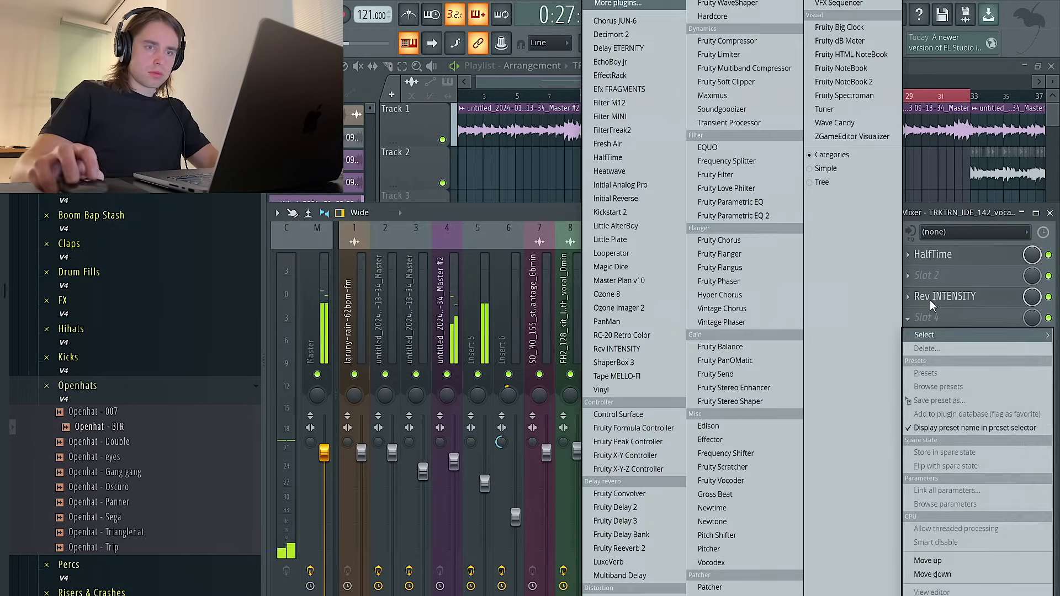
click(760, 216)
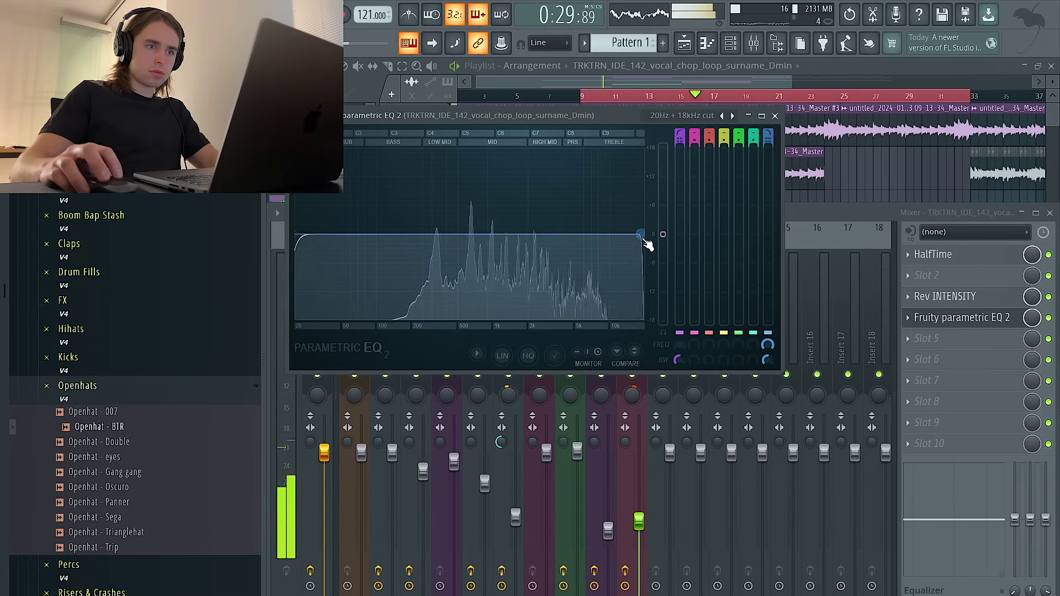
drag(650, 246, 516, 231)
drag(305, 244, 480, 236)
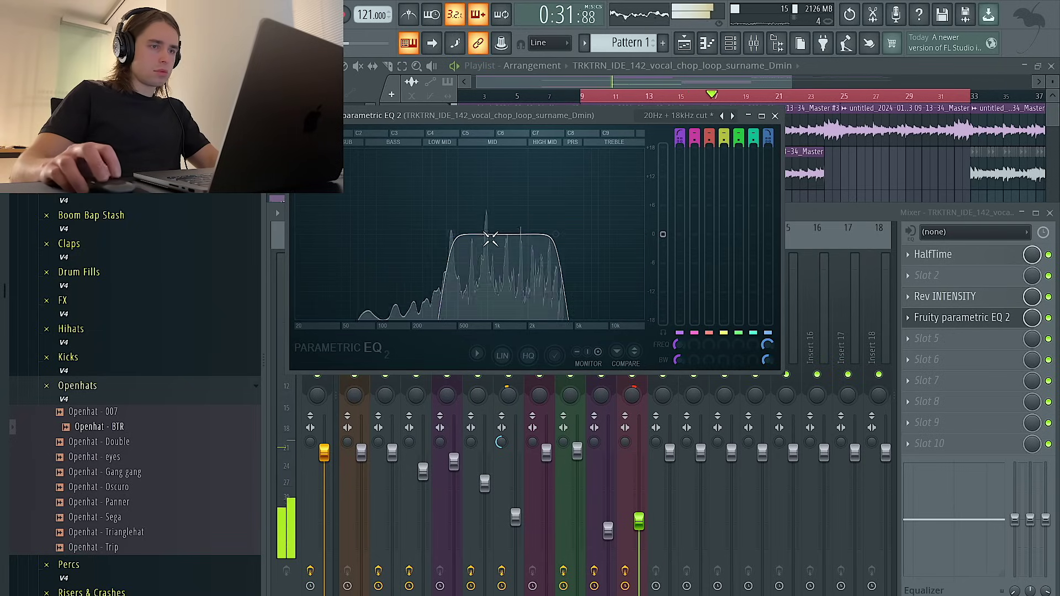
click(776, 117)
Delete the FH2_128 vocal clip at bar 19 on Track 7.
right_click(888, 184)
double_click(753, 389)
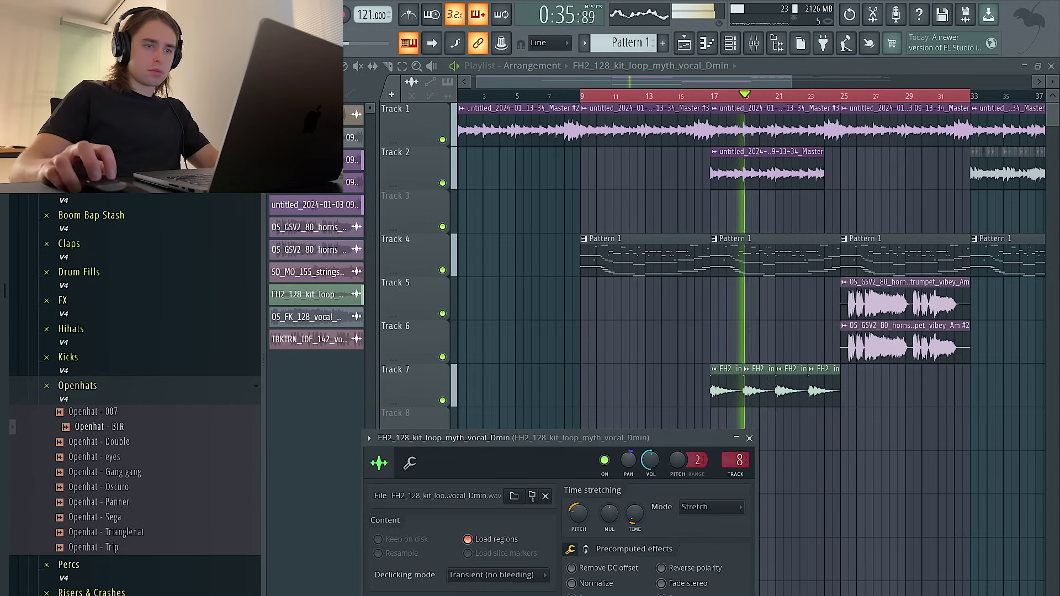
click(749, 439)
right_click(760, 395)
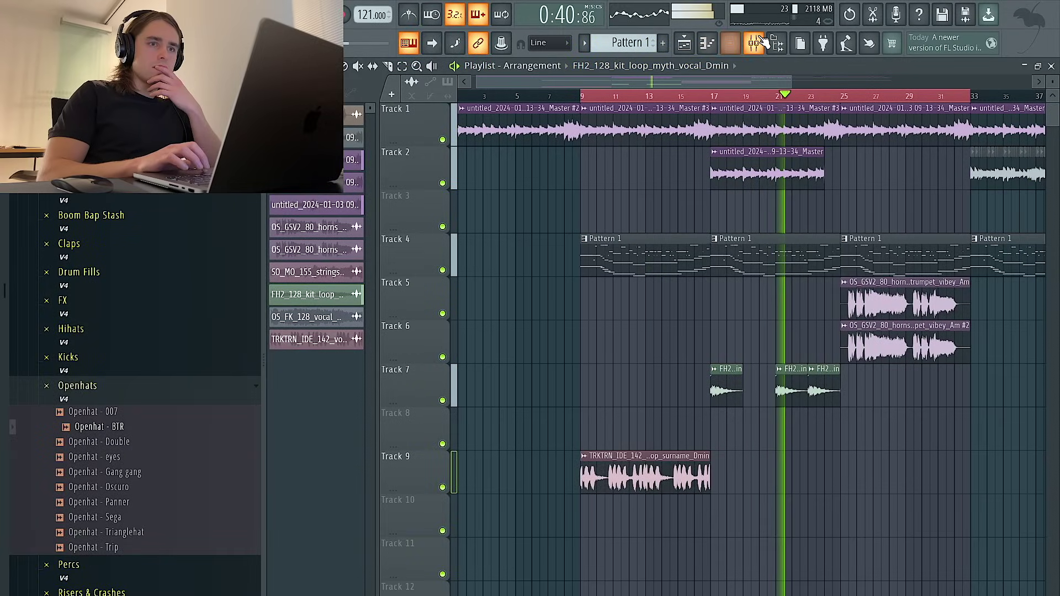
Raise the fader of Insert 5 and return to the playlist.
click(756, 42)
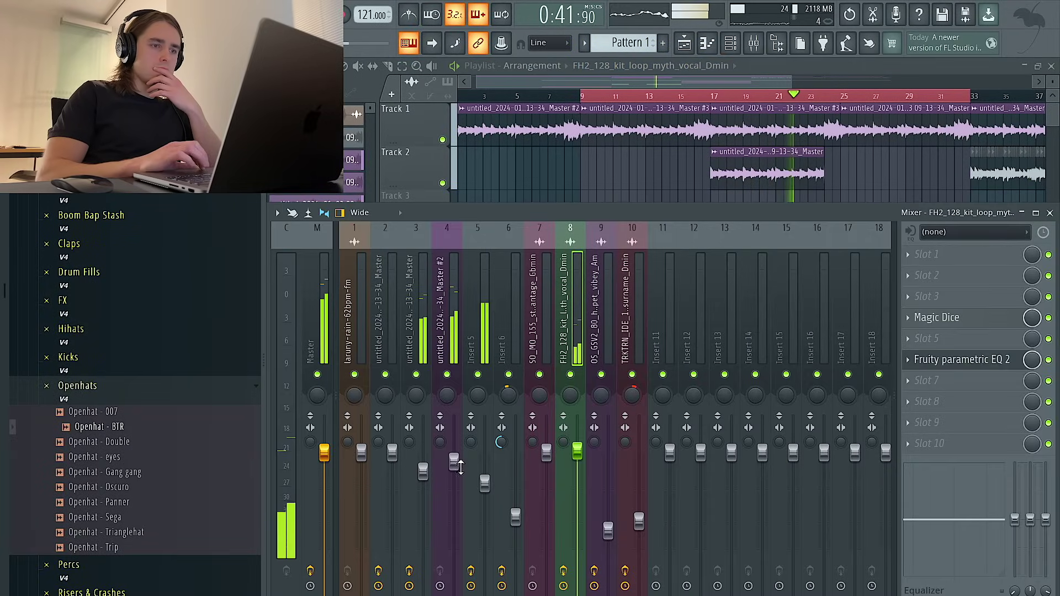
click(484, 483)
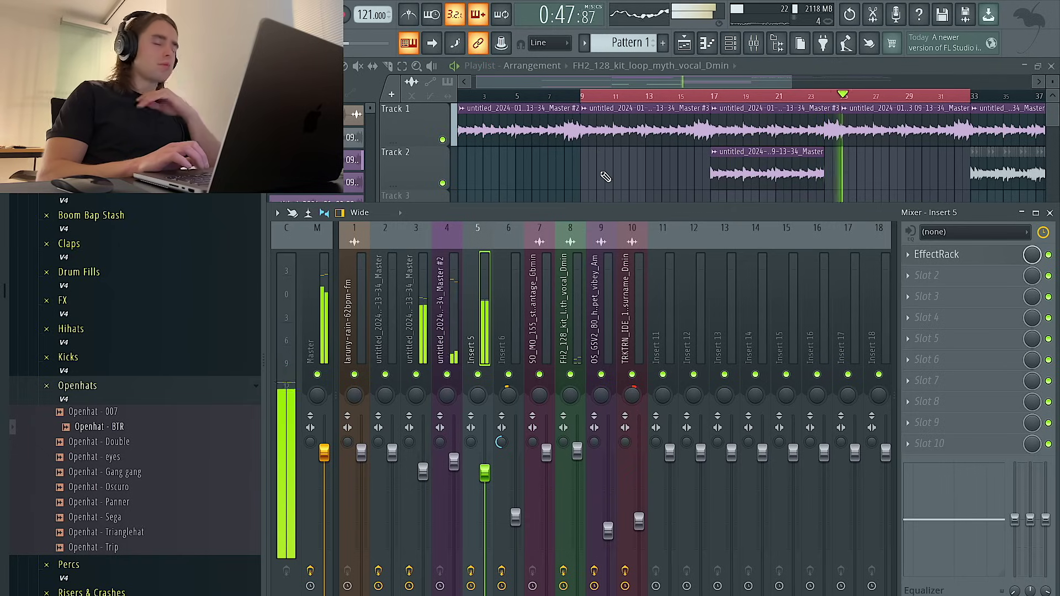
key(F9)
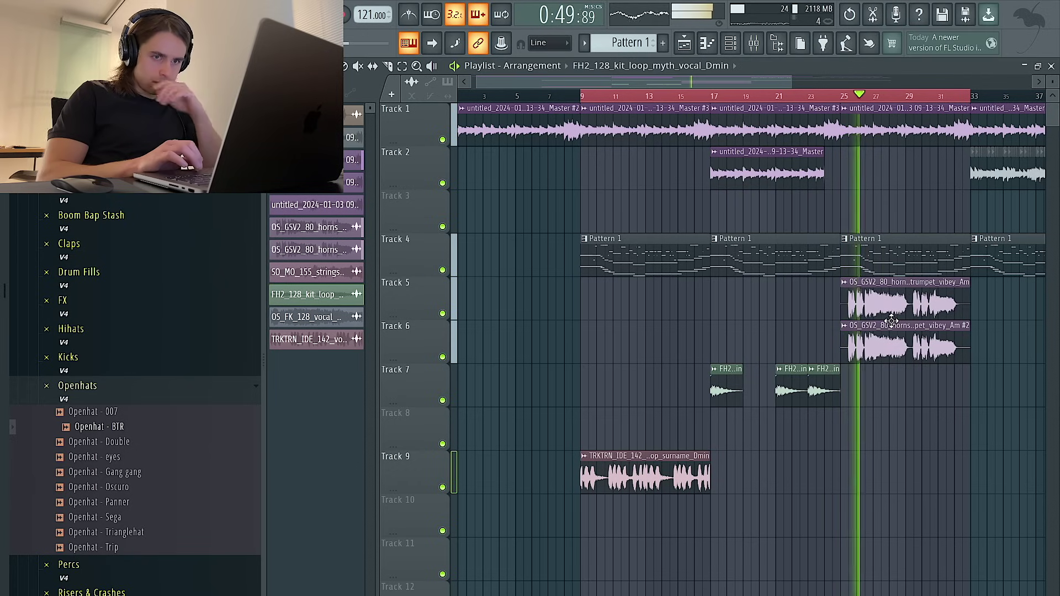
Select the horn clips on Tracks 5 and 6 and delete them.
scroll(891, 322, down, 2)
drag(882, 352, 631, 303)
ctrl+drag(842, 297, 851, 345)
key(Delete)
Switch to Splice, audition the liked vocal loops and get OS_SF_150_Fm_Grasp_Weird_Vox_Melody.wav.
key(ctrl+Left)
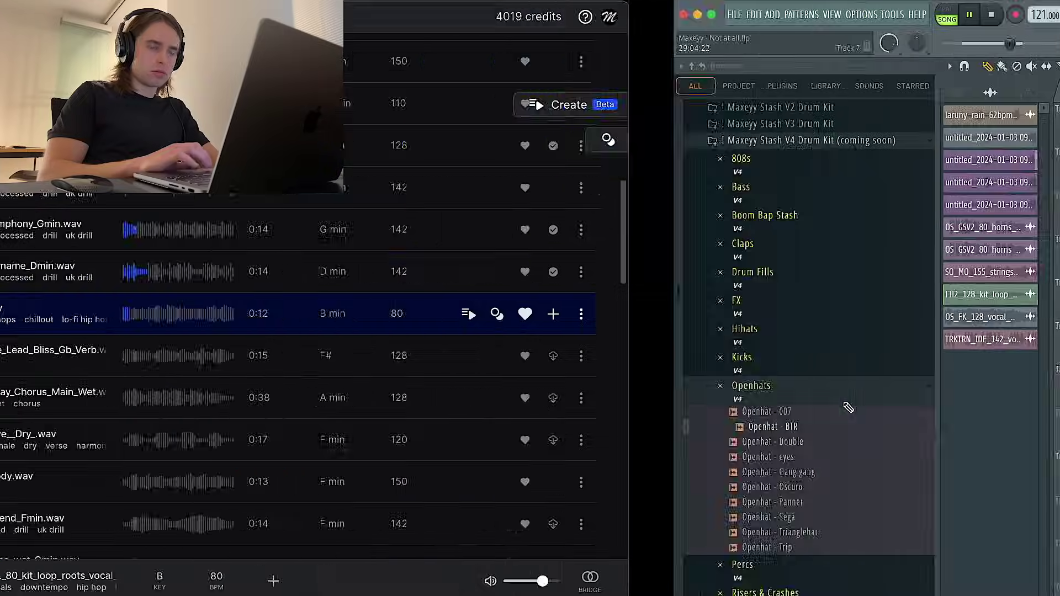
key(Down)
key(Down)
key(Down)
key(Down)
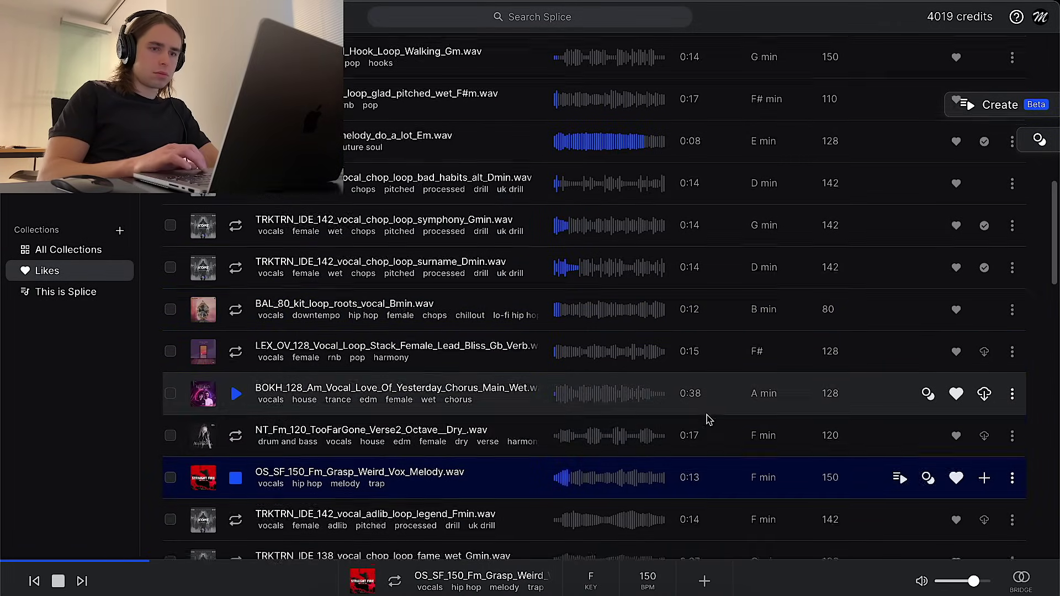
scroll(961, 386, down, 2)
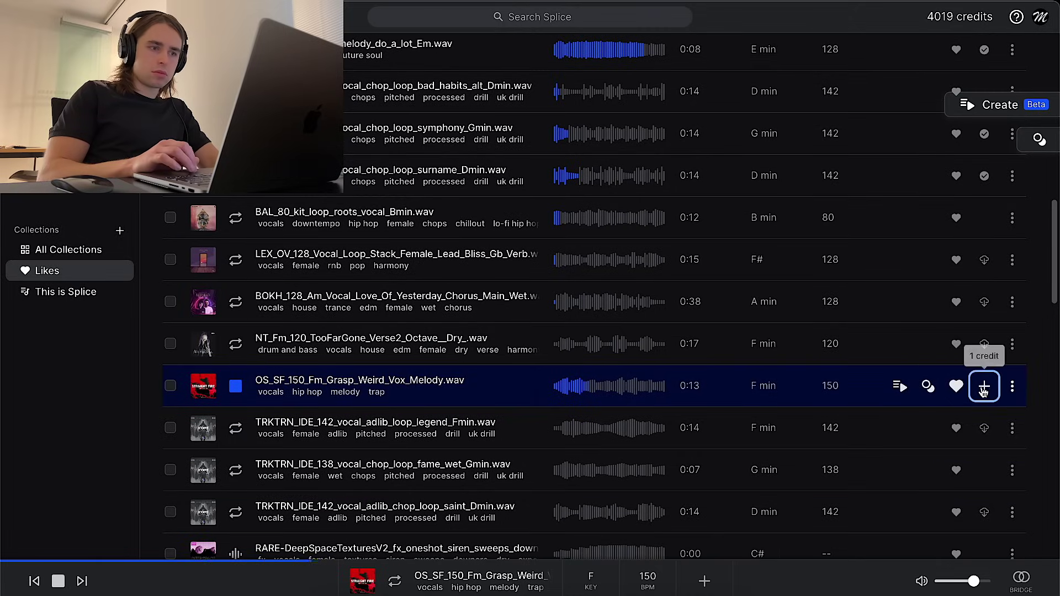
click(984, 389)
key(Up)
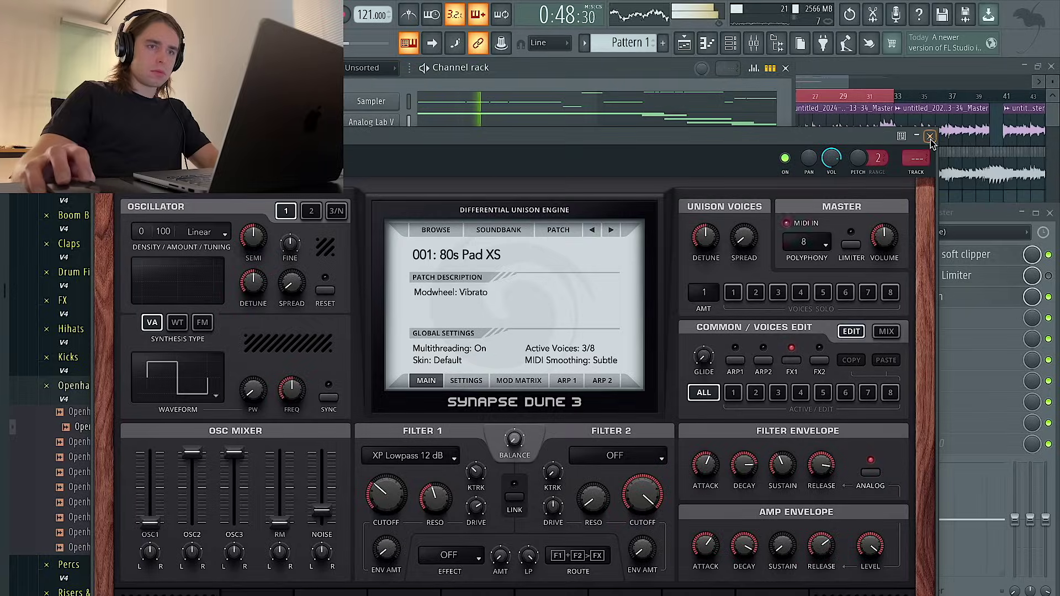
Lay out DUNE 3 notes at bars 1, 3, 5 and 7 and shift them up an octave to F5, A4, A4 and C5.
click(930, 136)
right_click(403, 161)
click(422, 171)
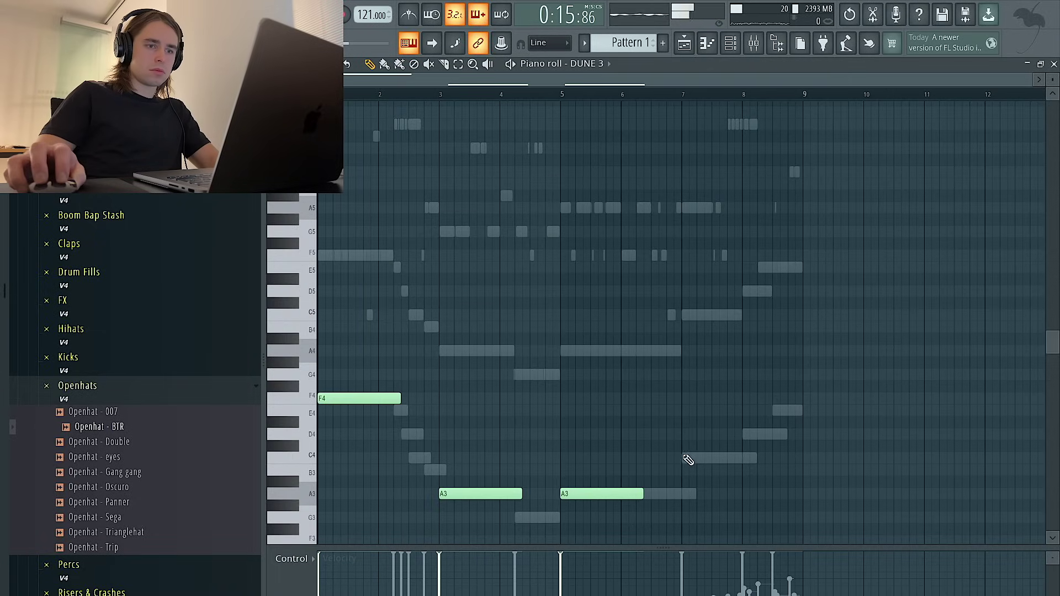
key(ctrl+Up)
key(space)
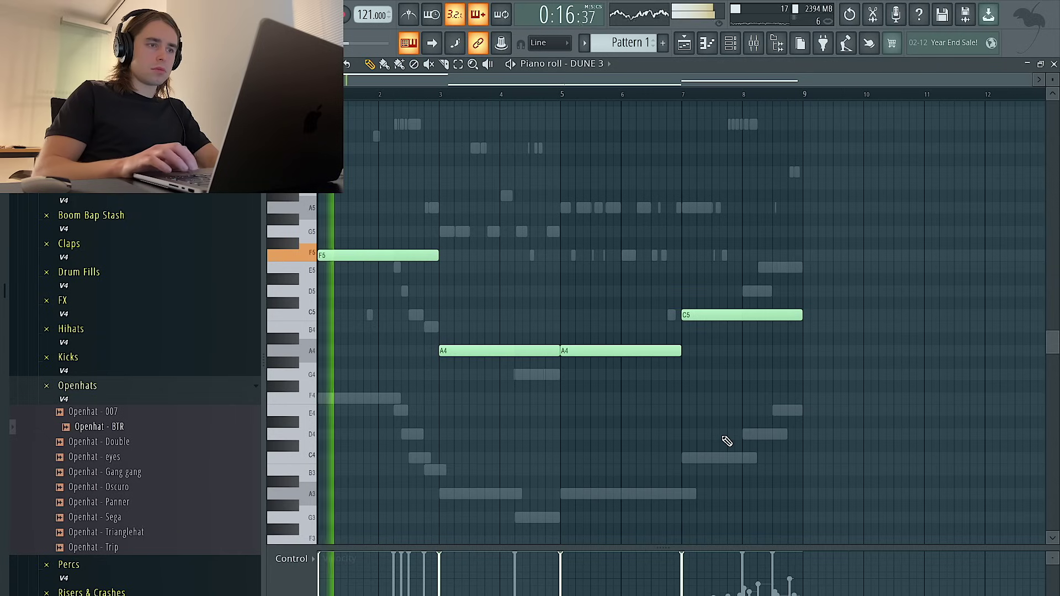
Stack A5 and C6 above the F5 note at bar 1 and extend them to two bars to form a chord.
key(ctrl+a)
key(ctrl+d)
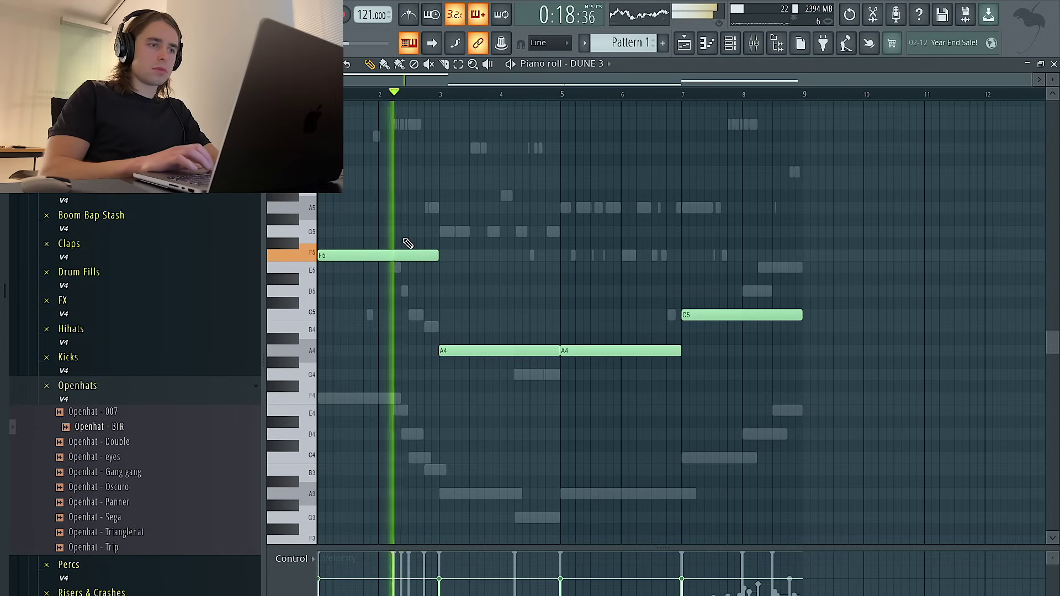
click(343, 208)
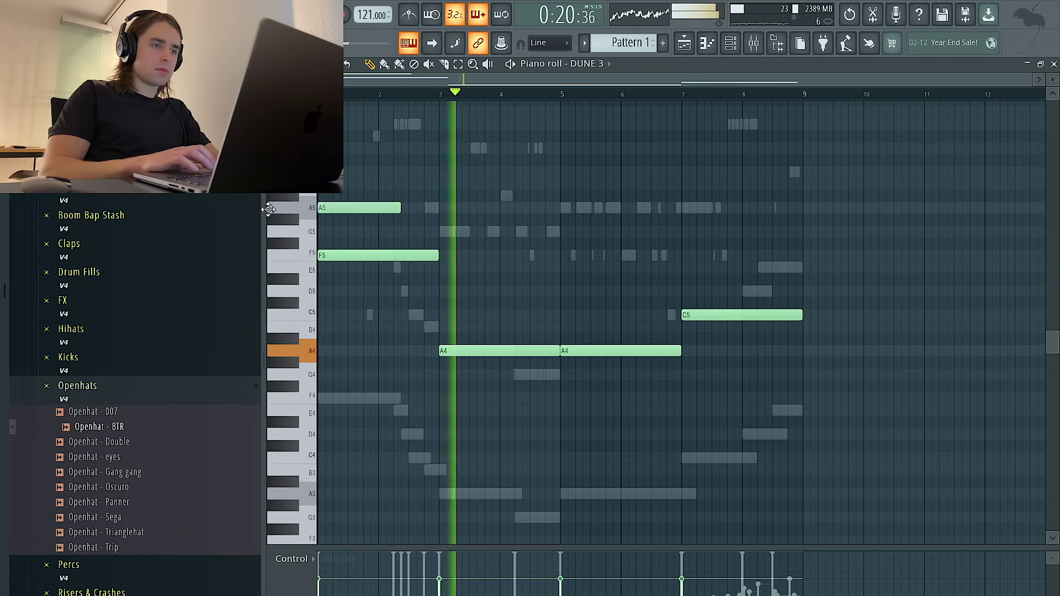
click(343, 172)
key(ctrl+l)
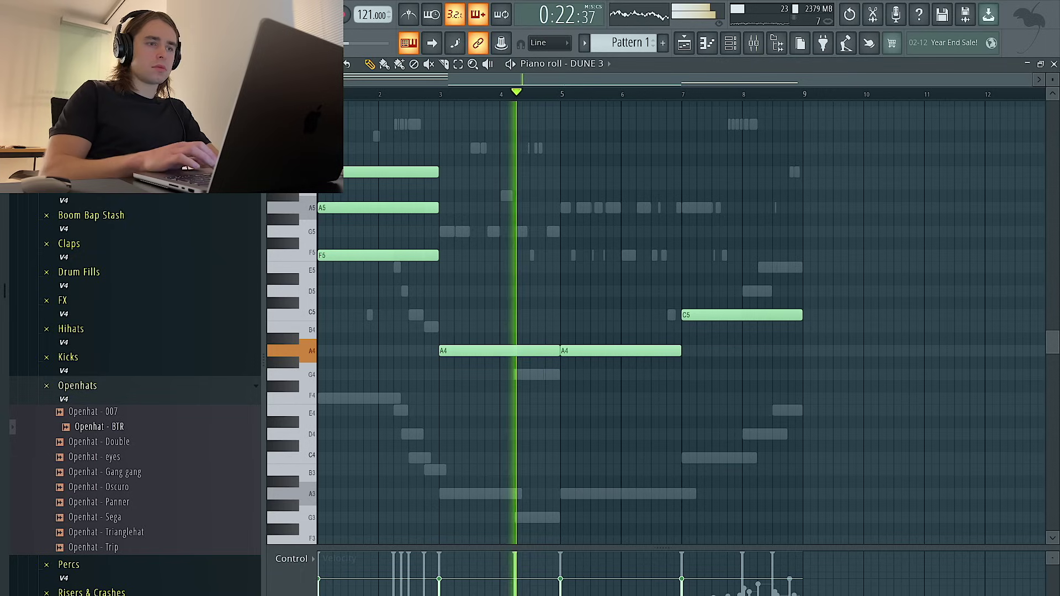
Stack two-bar C5 and E5 notes on A4 at bar 3 and raise that chord an octave.
click(442, 315)
click(441, 268)
ctrl+shift+click(478, 270)
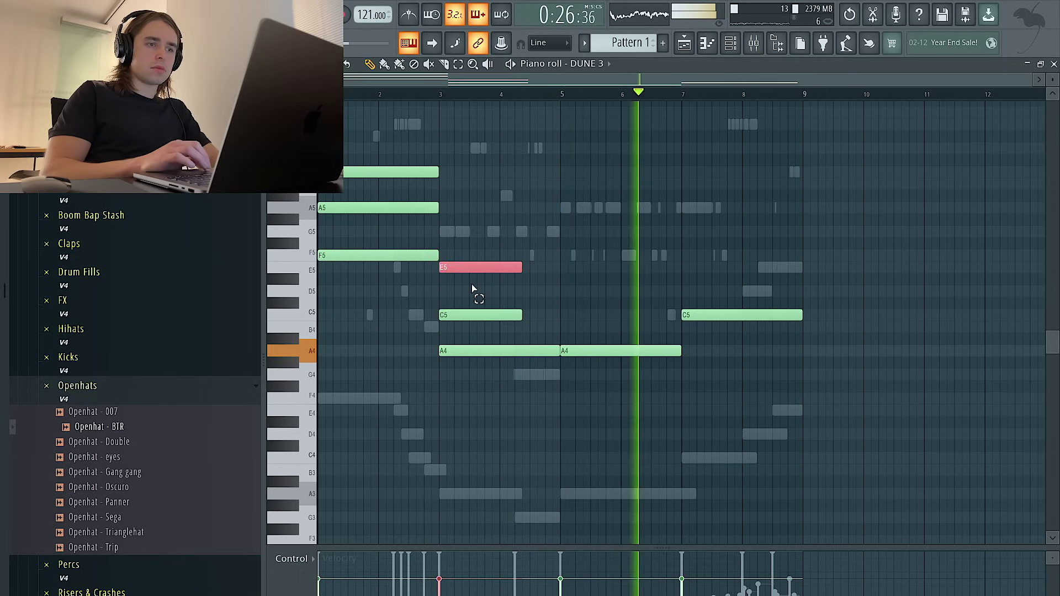
ctrl+shift+click(490, 315)
drag(522, 312, 558, 312)
ctrl+shift+click(496, 351)
key(ctrl+Up)
key(ctrl+a)
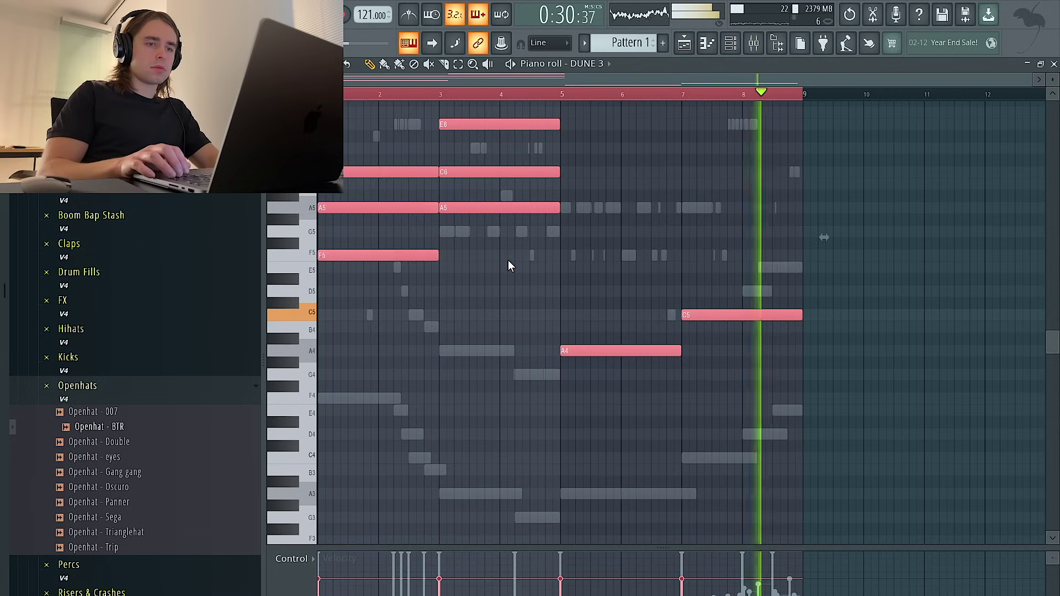
key(ctrl+Down)
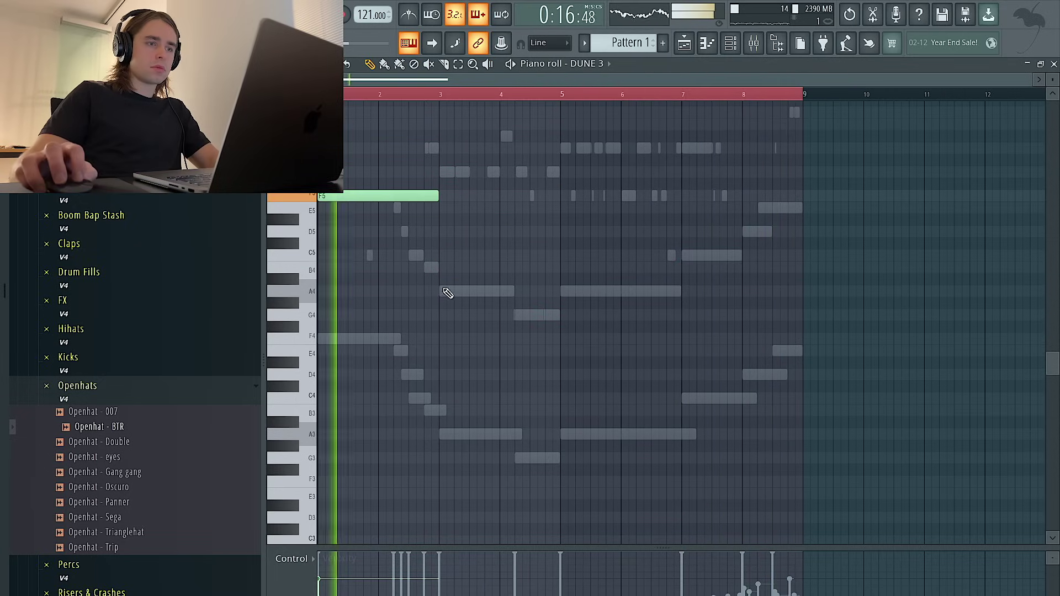
Draw the DUNE 3 melody notes A4, G4, A4, C5 and D5 from bar 3, make them legato and end D5 at bar 9.
click(443, 291)
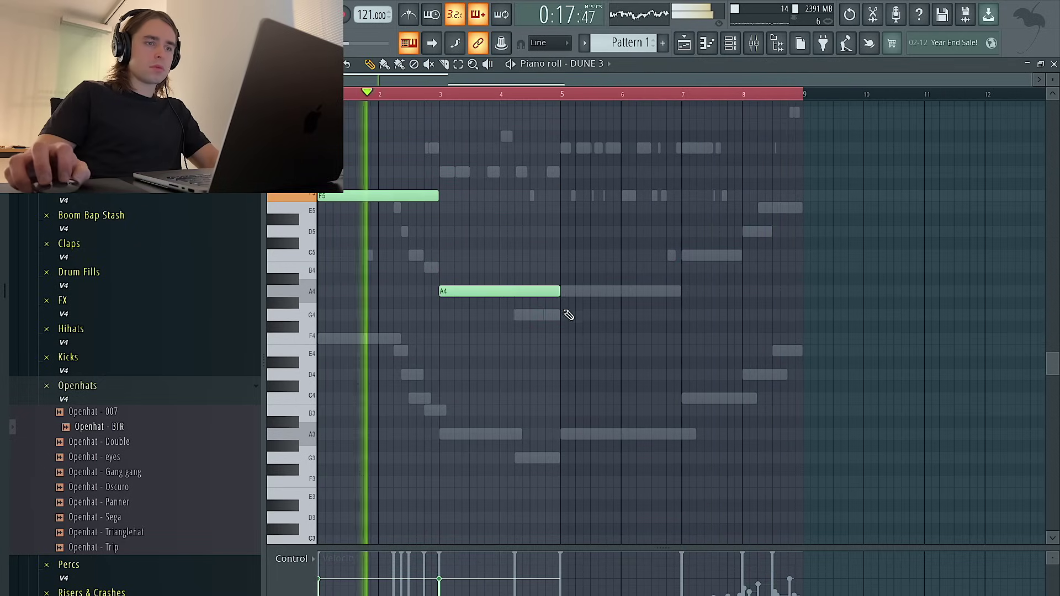
click(518, 315)
click(560, 291)
click(685, 255)
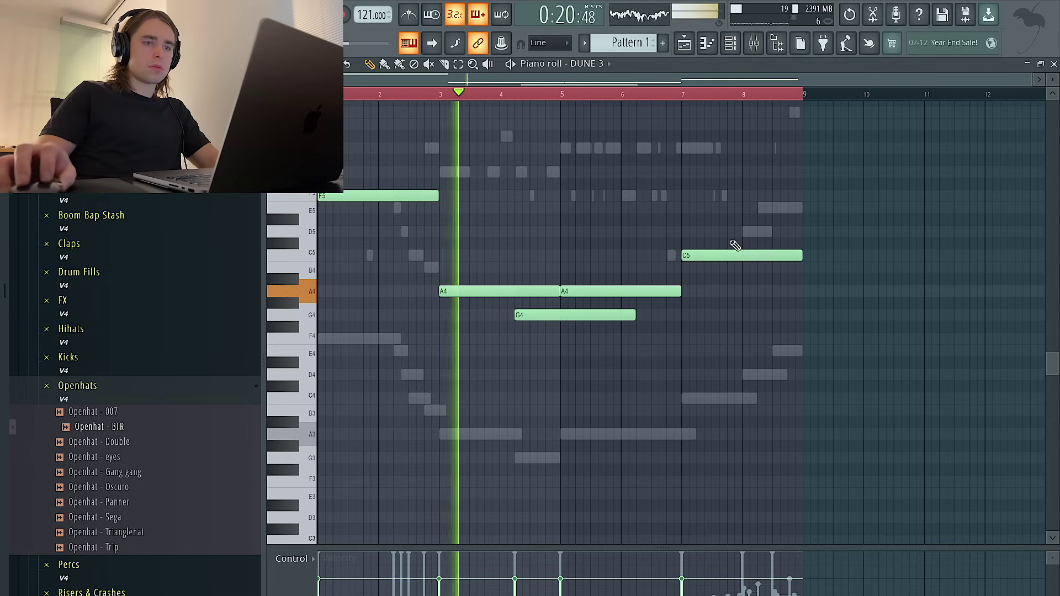
click(743, 231)
key(ctrl+l)
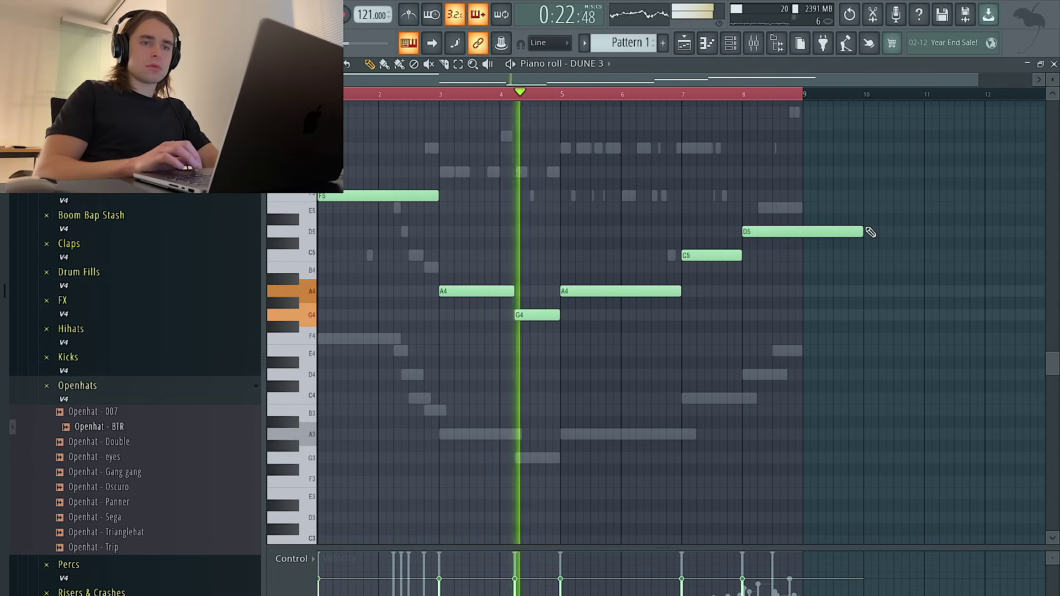
drag(865, 231, 803, 229)
key(ctrl+a)
key(ctrl+d)
Clone the DUNE 3 channel and give the clone the same melody an octave lower, starting on F4.
click(731, 43)
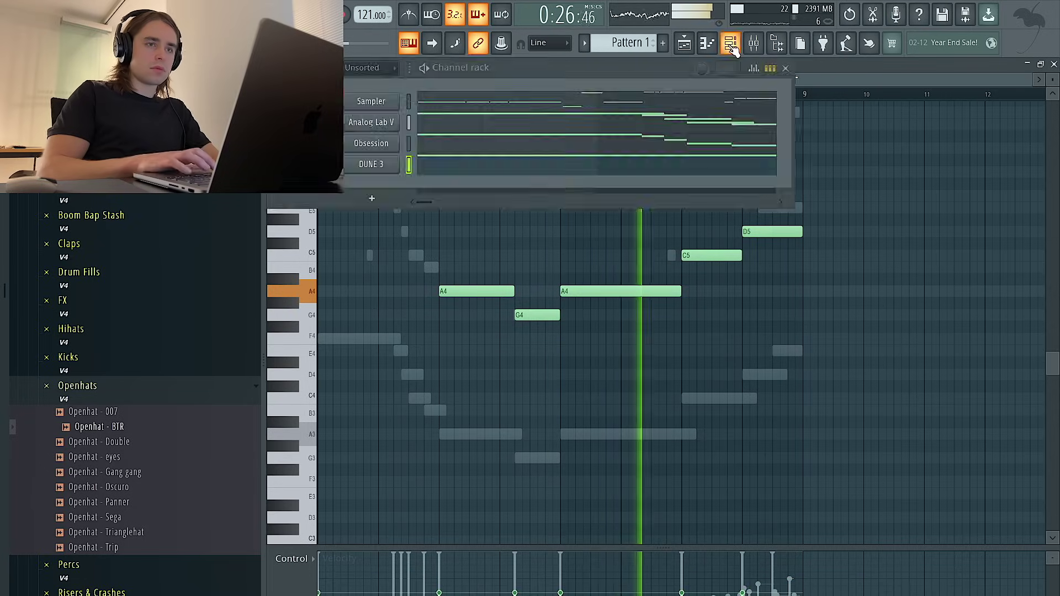
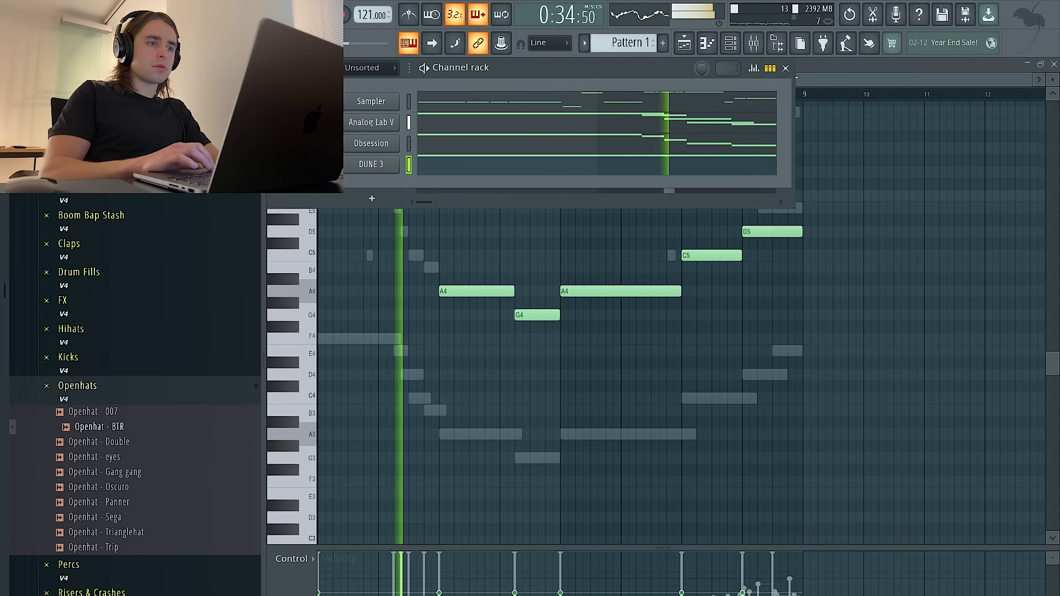
right_click(371, 169)
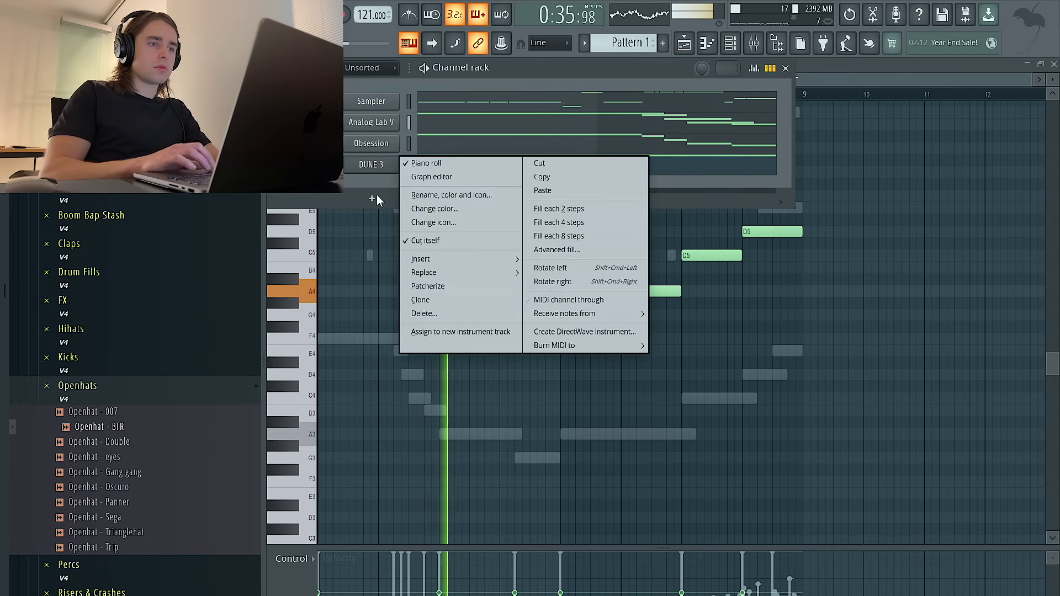
click(416, 301)
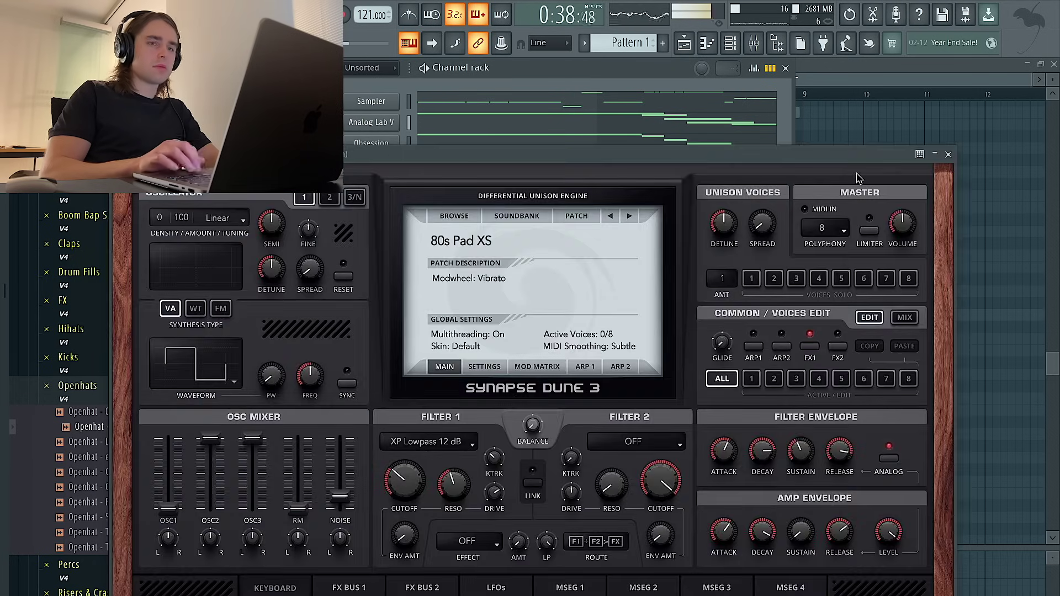
click(948, 154)
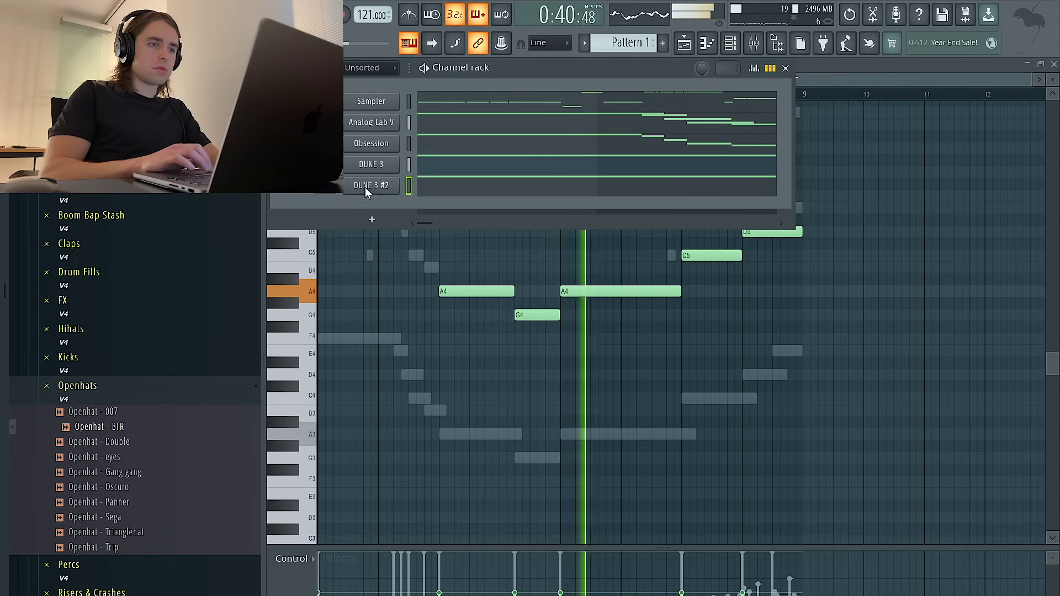
right_click(414, 184)
click(415, 183)
key(F6)
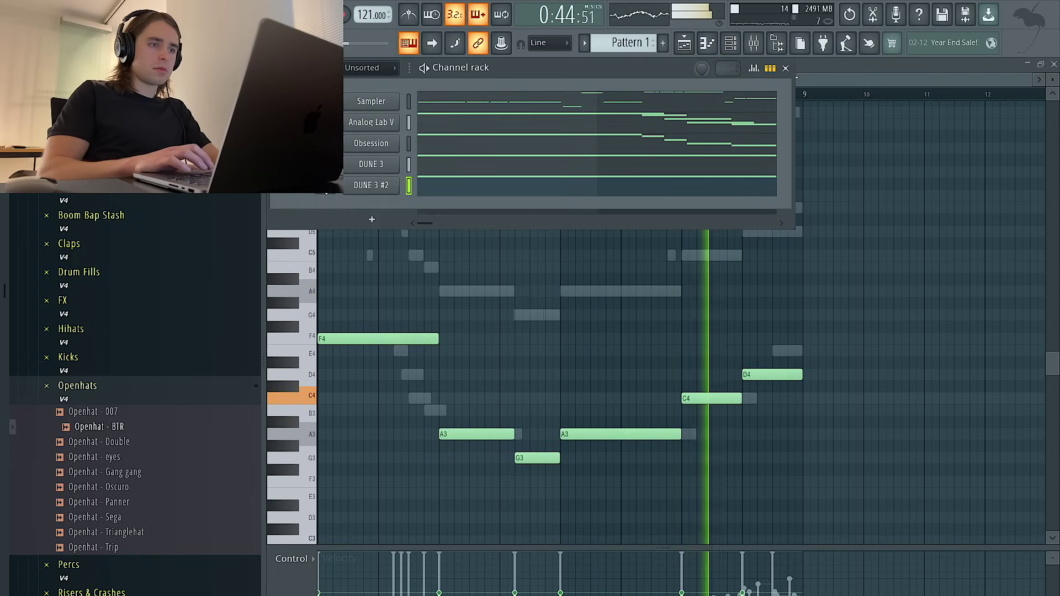
Browse the patches of DUNE 3 #2 and load 013: Eagle Lead RH.
click(389, 185)
click(629, 216)
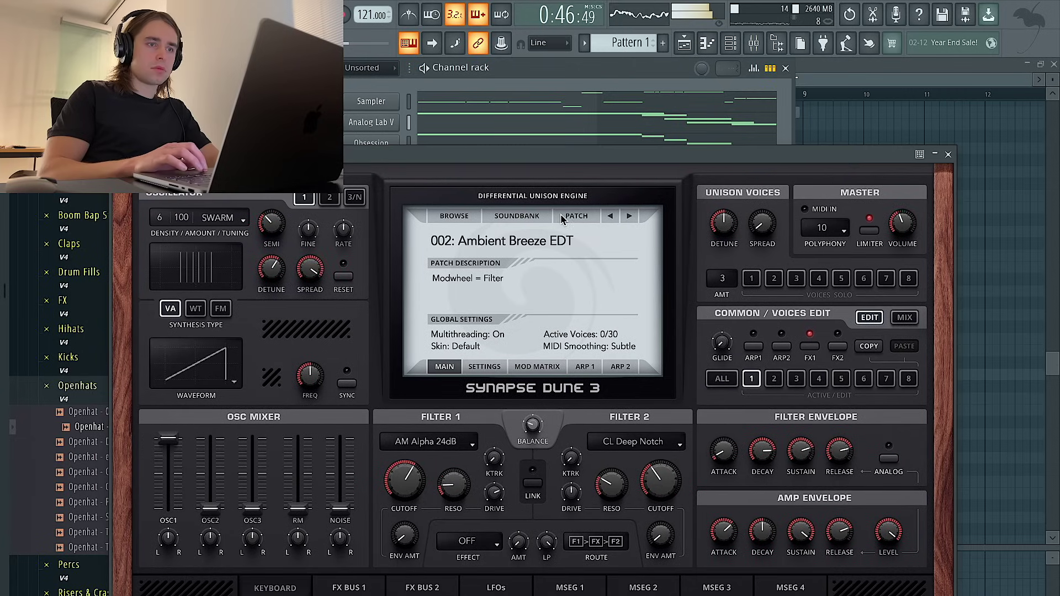
click(574, 216)
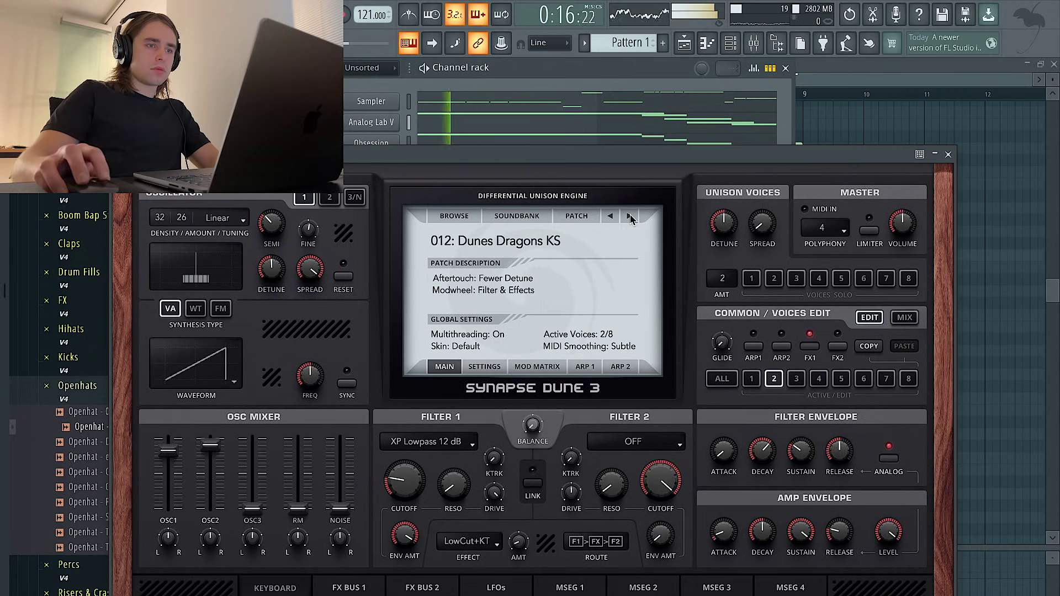
click(630, 216)
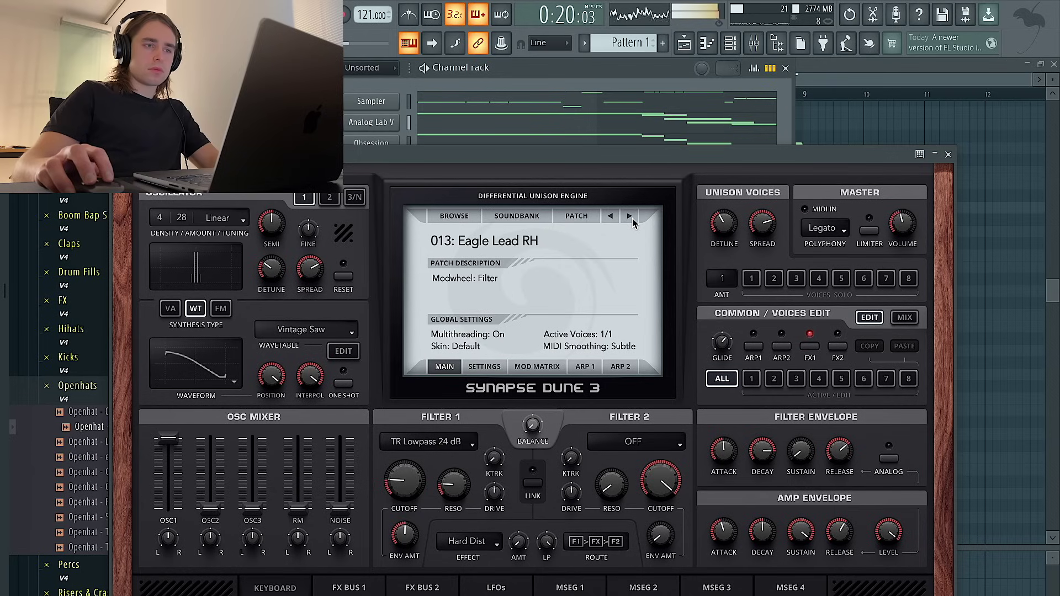
click(948, 155)
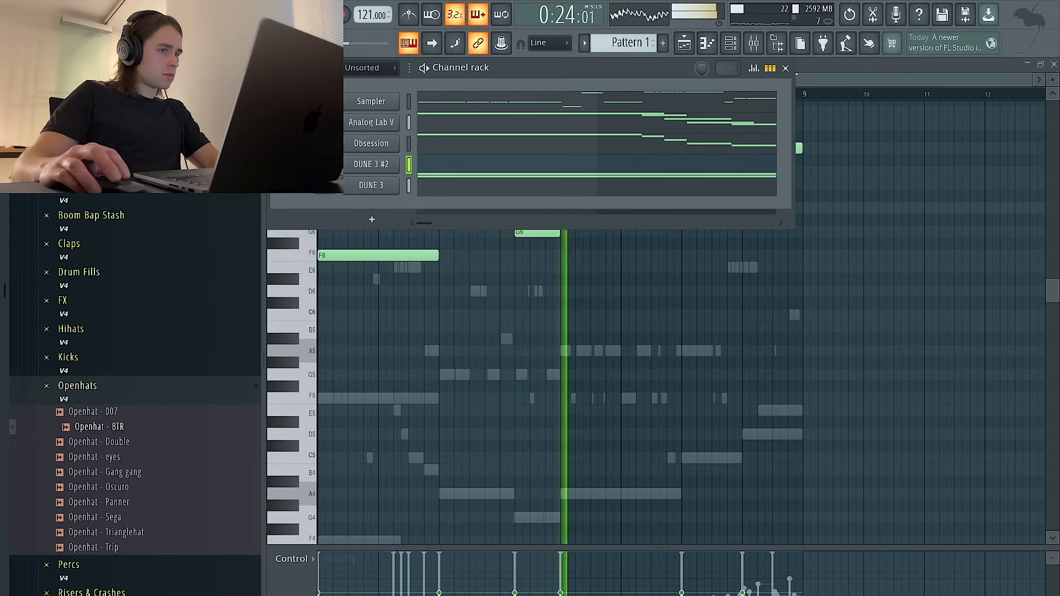
Add Magic Dice to the first effect slot of mixer Insert 11 and lower that track's volume.
right_click(602, 376)
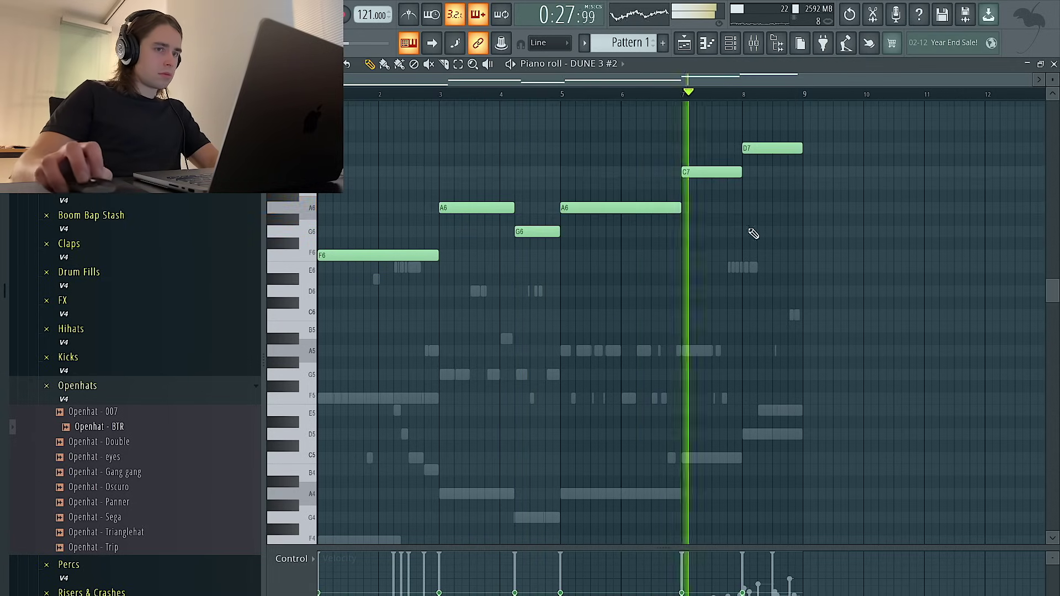
click(732, 44)
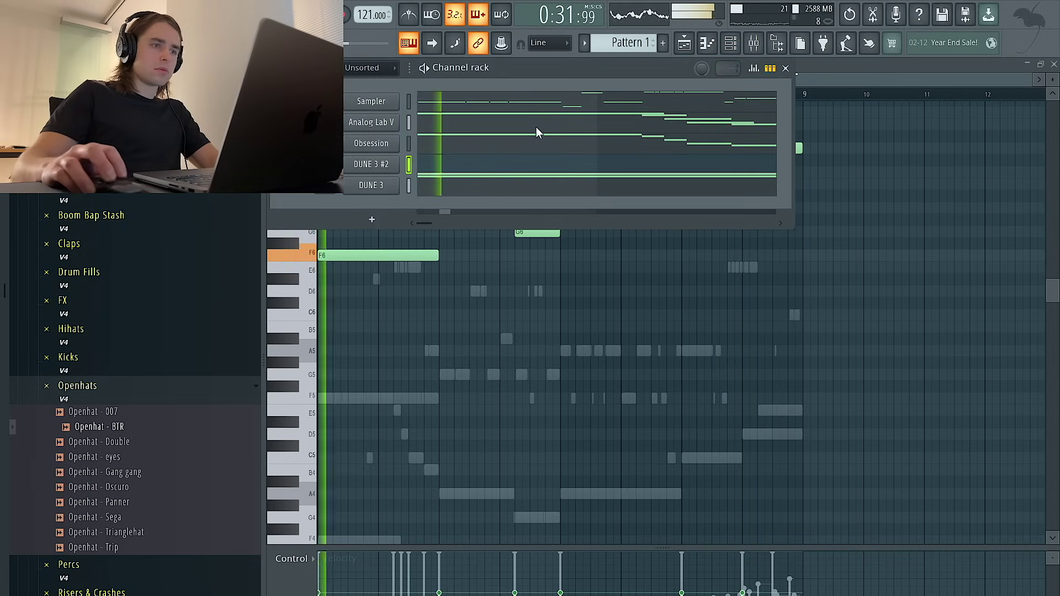
click(754, 44)
click(939, 255)
mouse_move(924, 271)
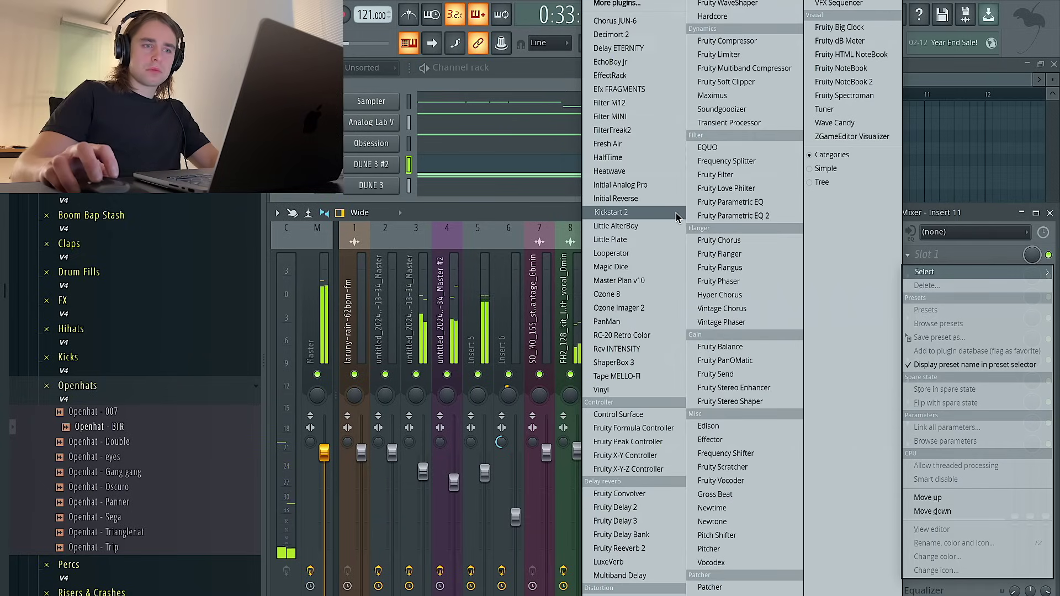
click(644, 268)
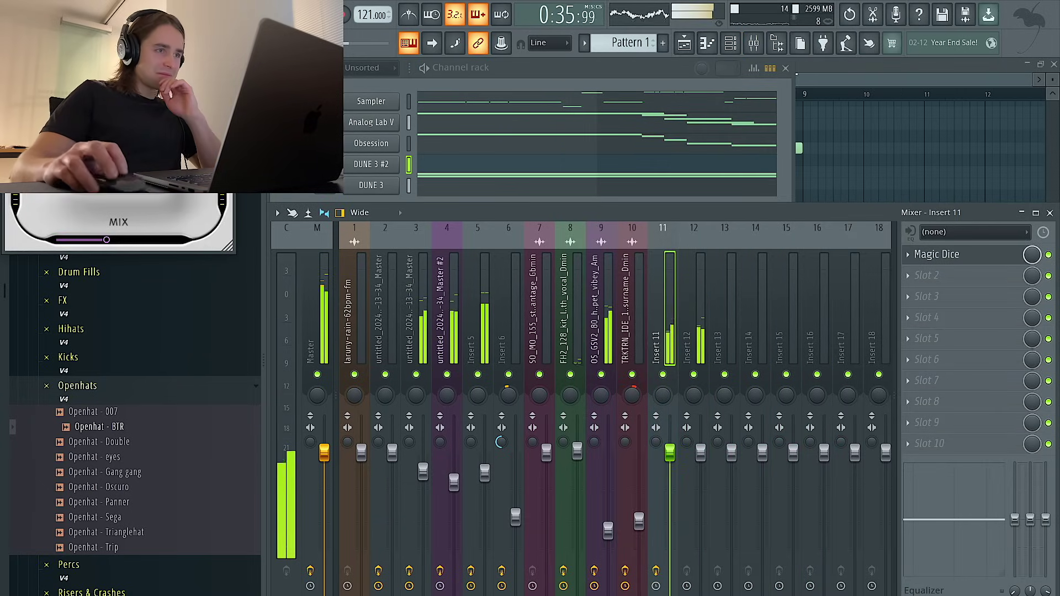
click(227, 67)
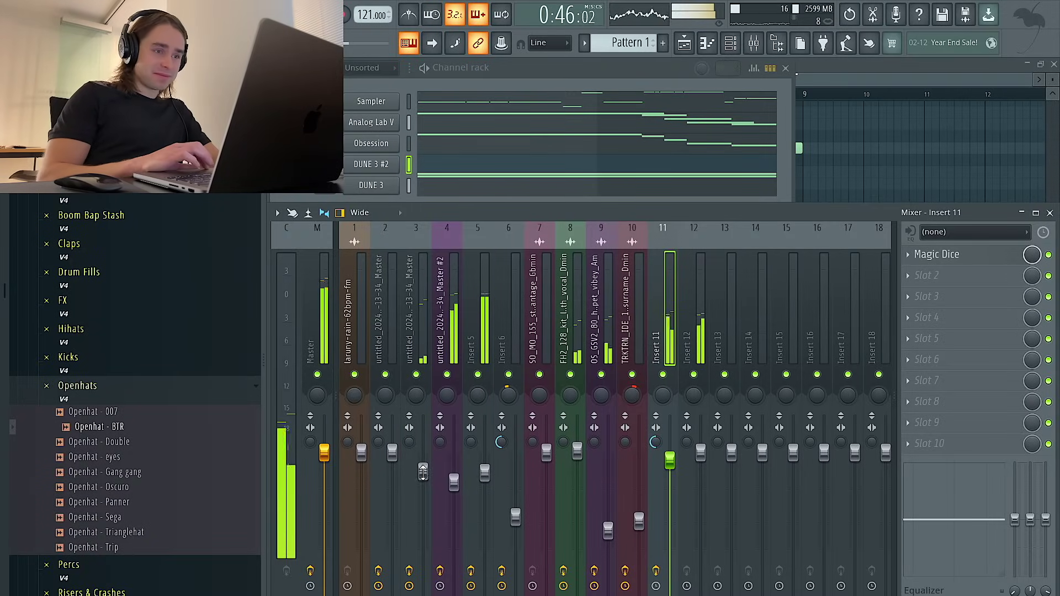
drag(672, 463, 671, 476)
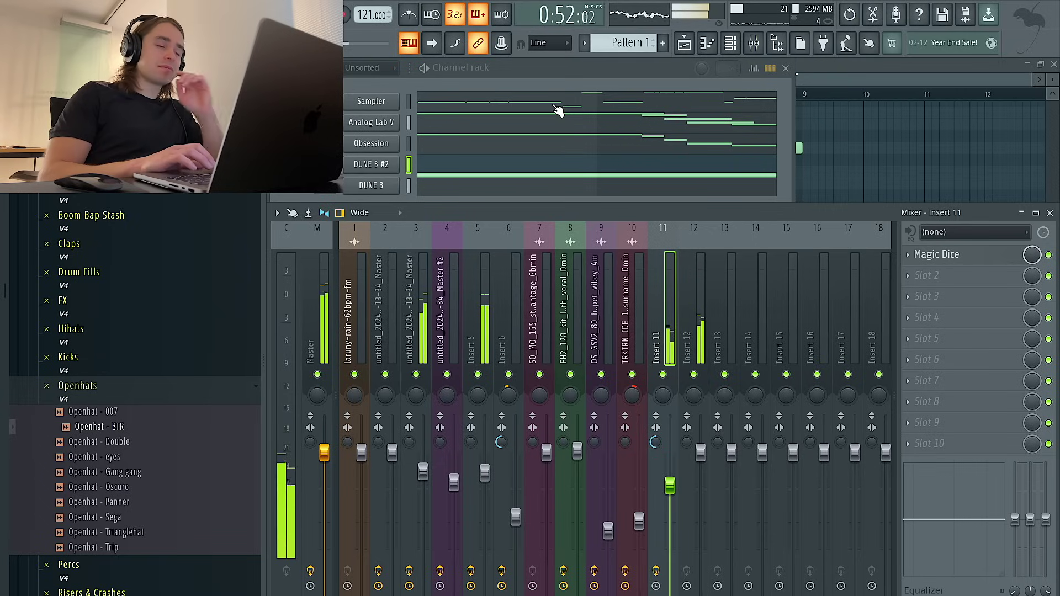
Audition the FX samples, try FX - Clown laugh on Track 8 at bar 31 and check its channel settings.
click(692, 49)
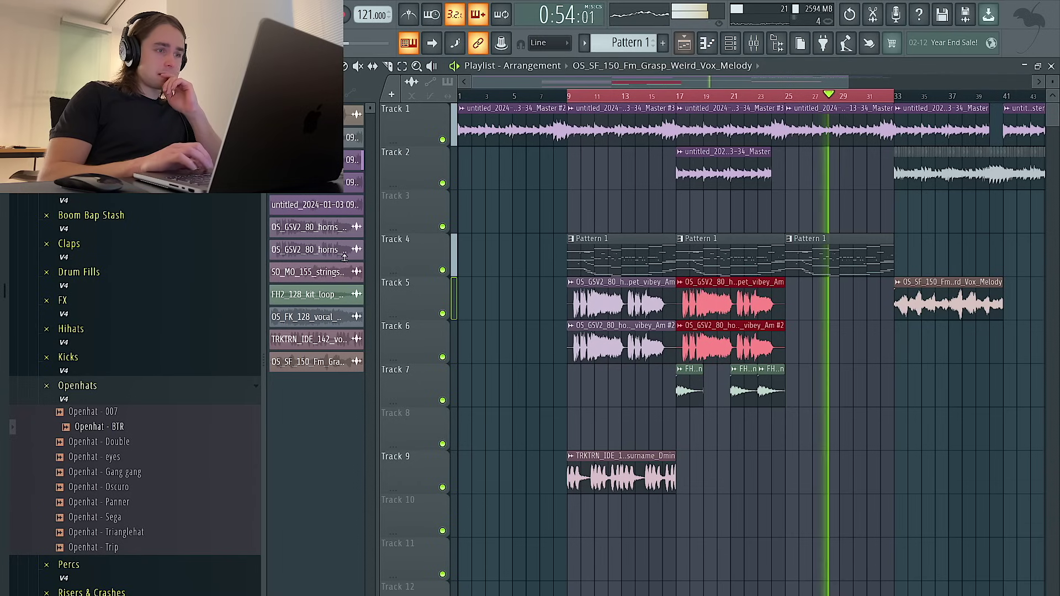
click(117, 325)
click(130, 167)
click(144, 243)
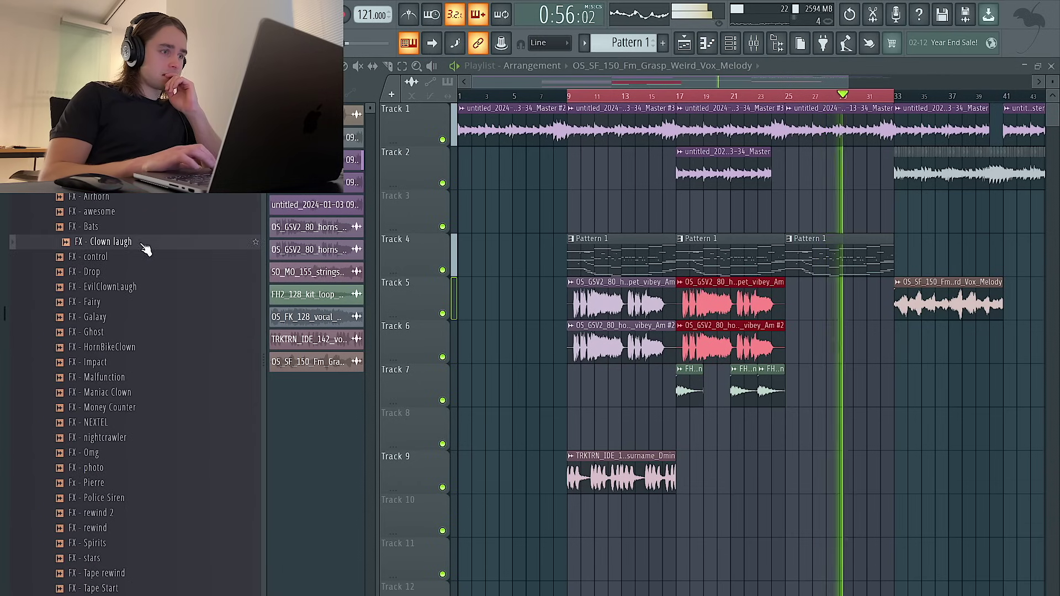
drag(142, 244, 865, 422)
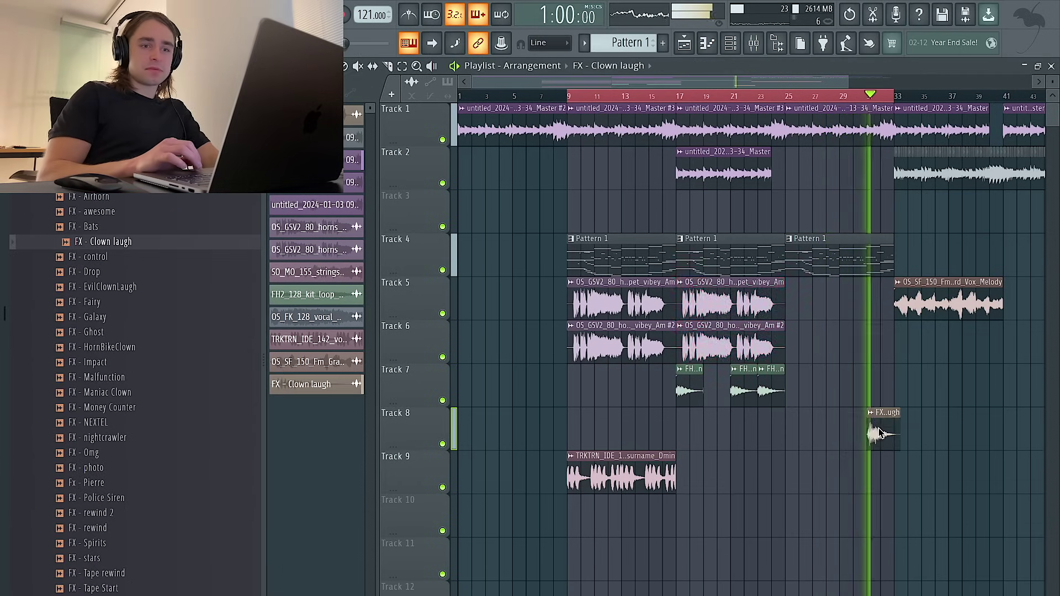
double_click(873, 428)
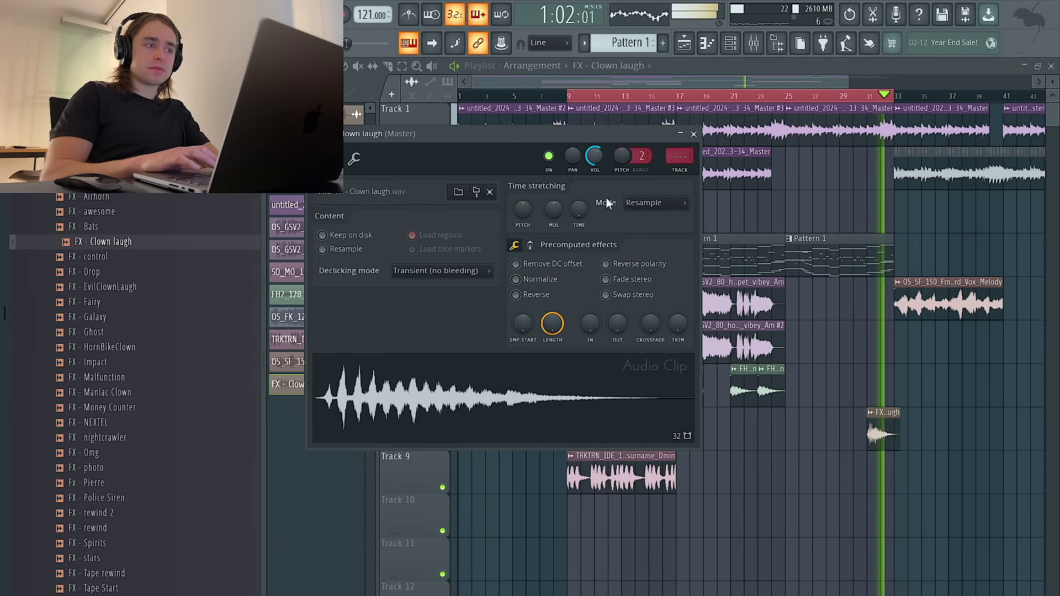
key(Escape)
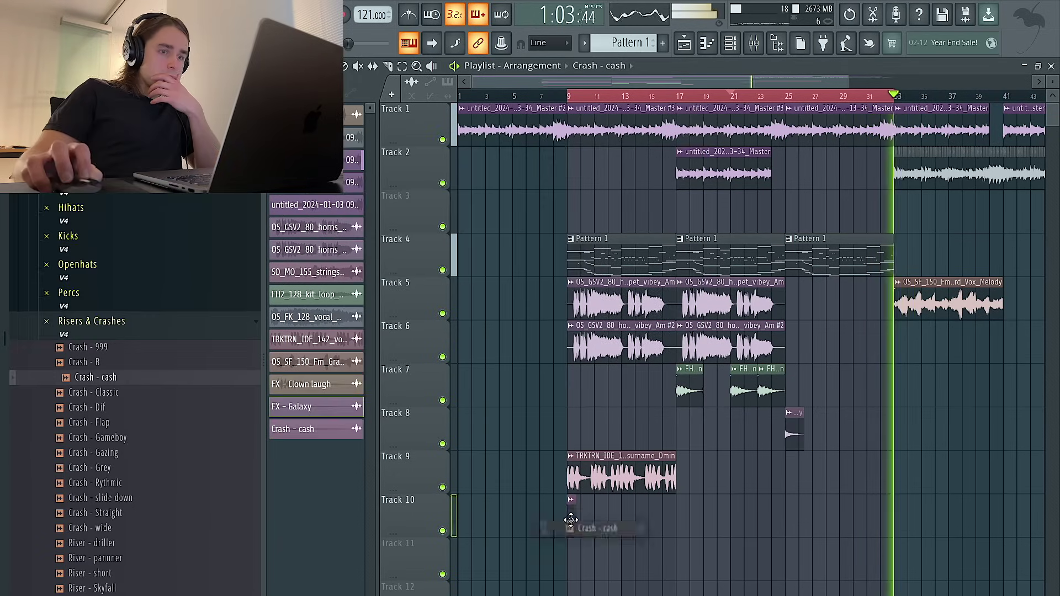
Place the Crash - cash sample on Track 10 at bars 9 and 17.
drag(570, 519, 571, 520)
double_click(572, 518)
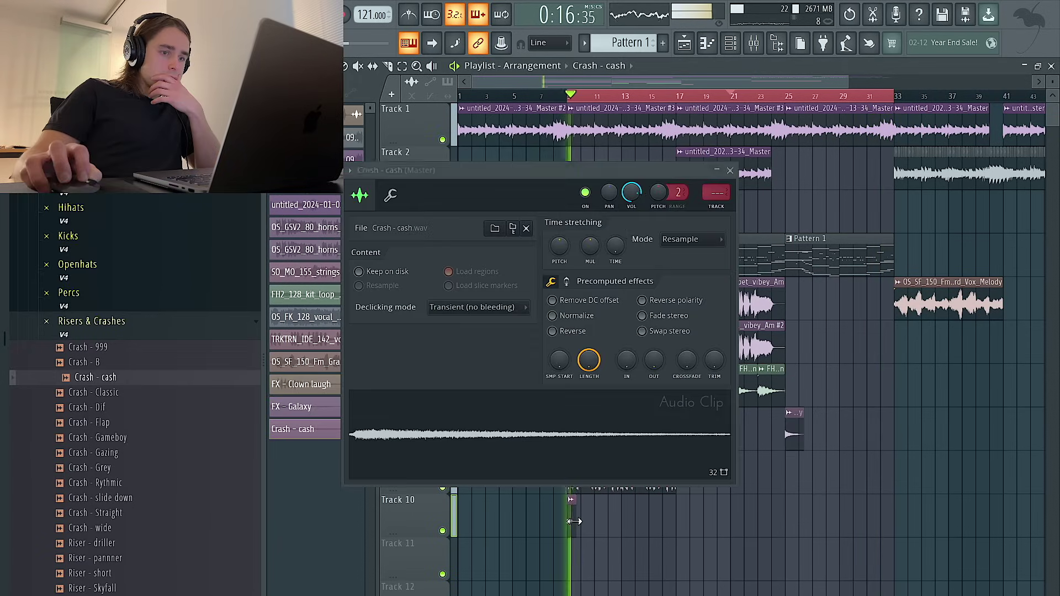
key(Escape)
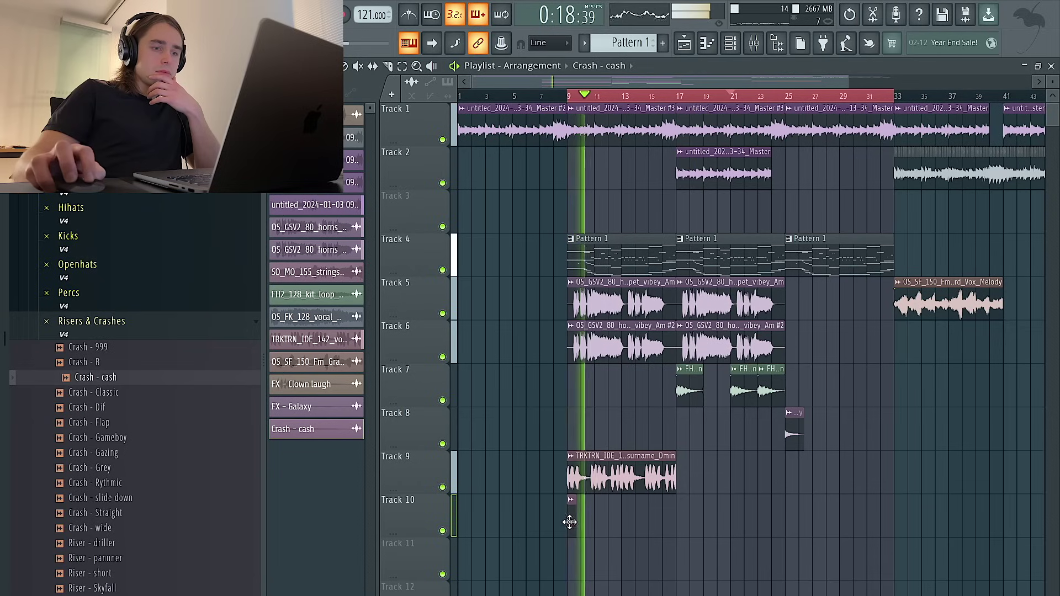
click(697, 521)
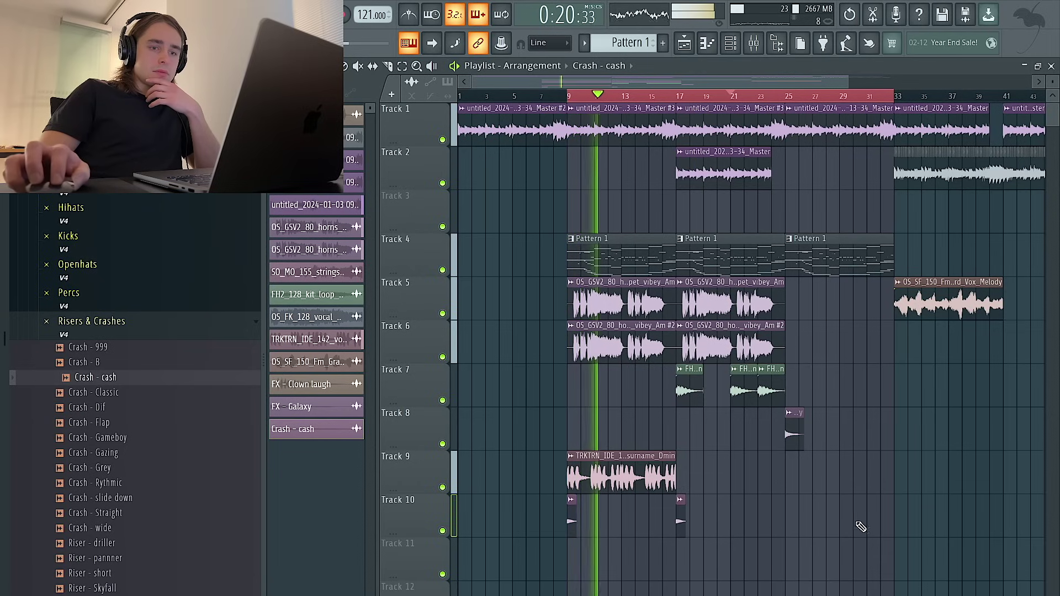
Audition the crashes and place Crash - slide down on Track 11 at bars 9 and 17.
click(187, 472)
scroll(170, 496, down, 3)
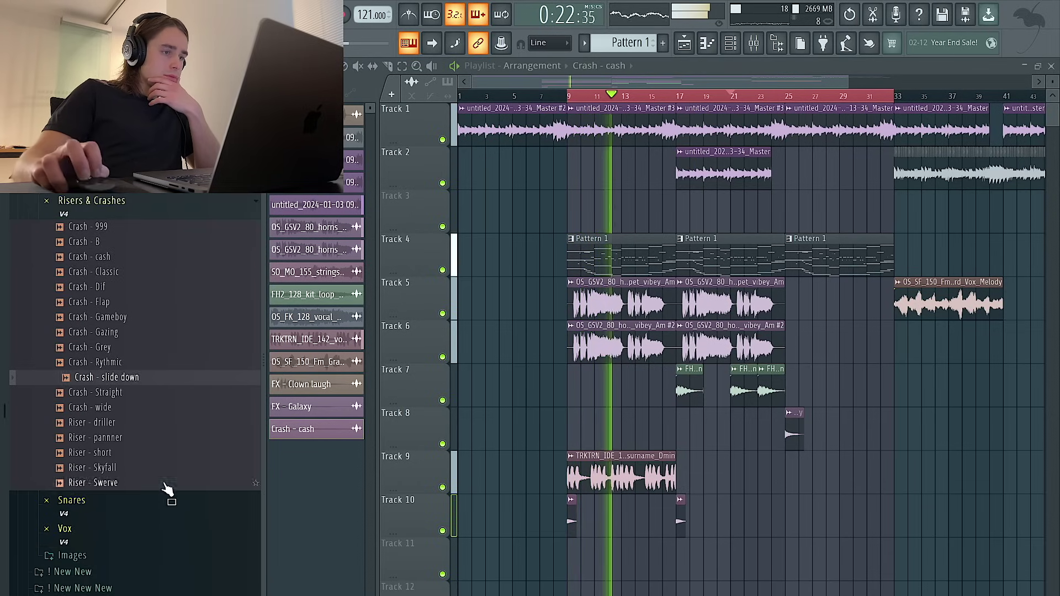
drag(142, 378, 571, 569)
click(685, 563)
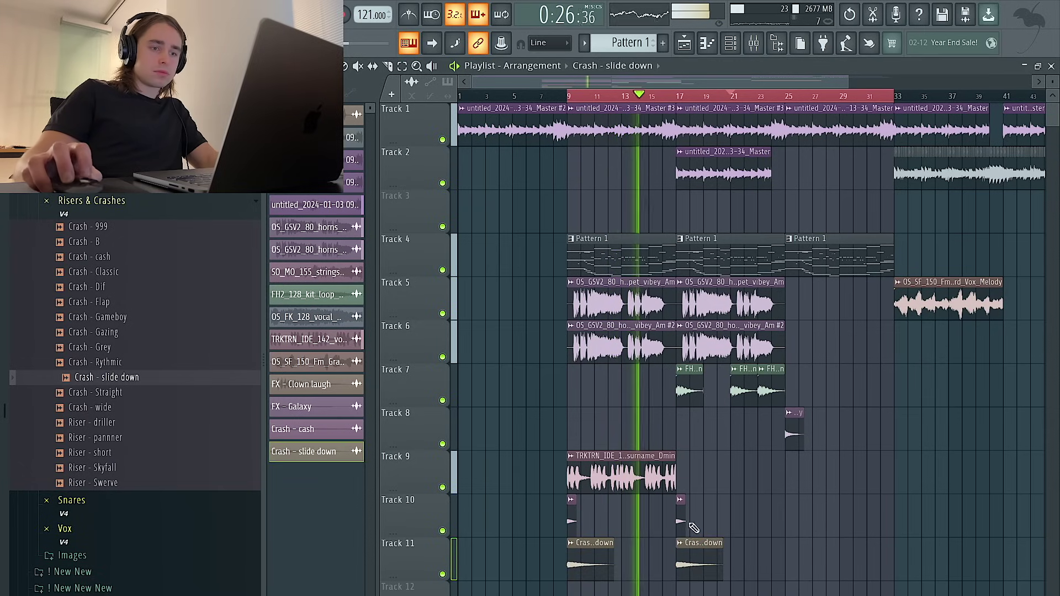
Delete the Crash - slide down clip at bar 9 and the Crash - cash clip at bar 17.
double_click(699, 562)
click(702, 260)
click(716, 302)
right_click(916, 436)
right_click(604, 563)
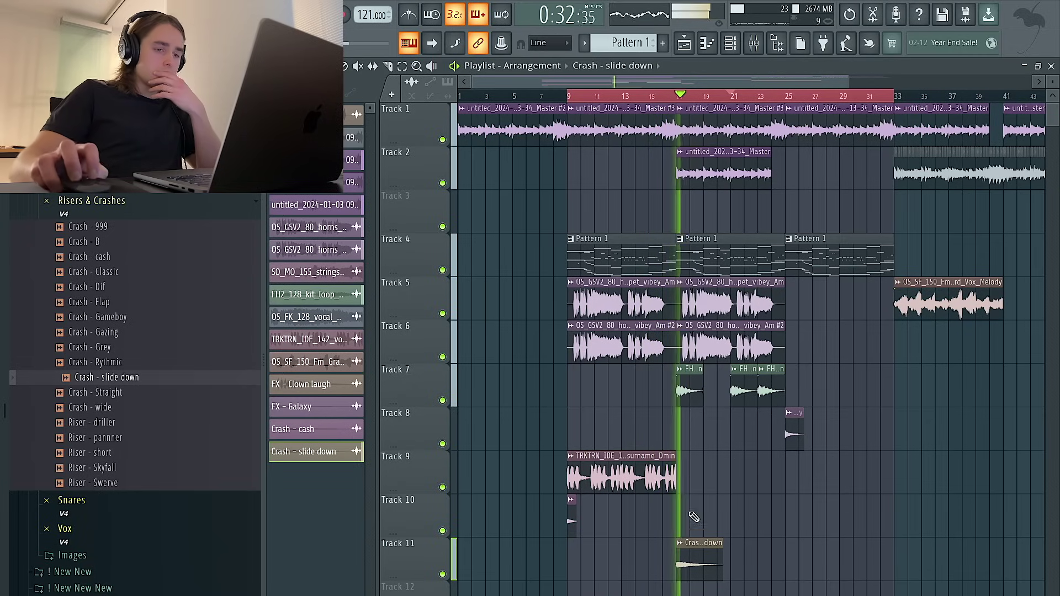
Route Crash - slide down to mixer track 13, lower its volume slightly and adjust its stereo separation.
double_click(694, 554)
click(733, 227)
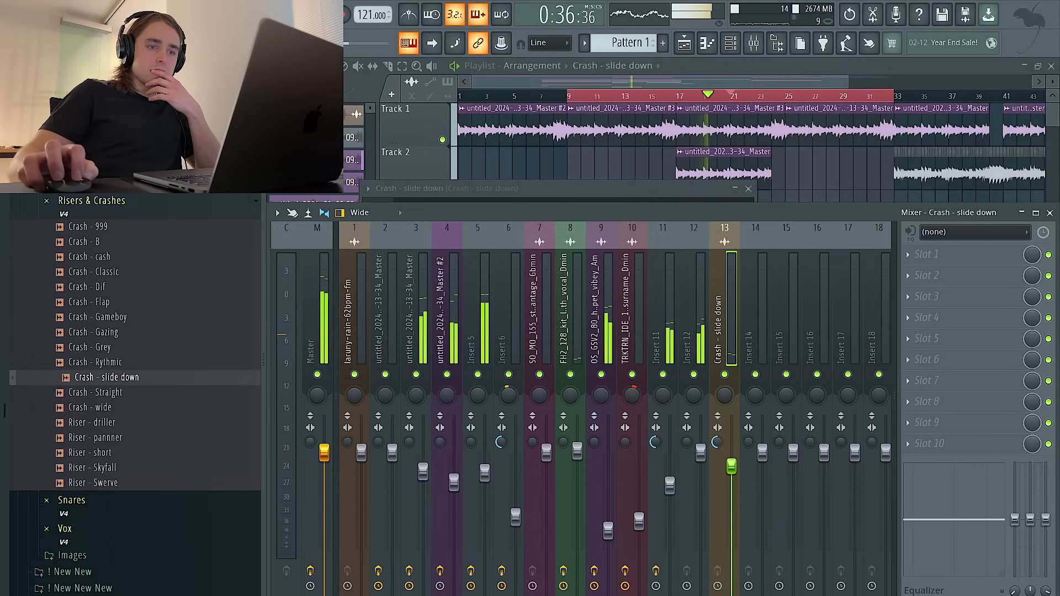
click(825, 174)
Audition the riser samples and place Riser - pannner on Track 8 so that it ends at bar 33.
double_click(689, 390)
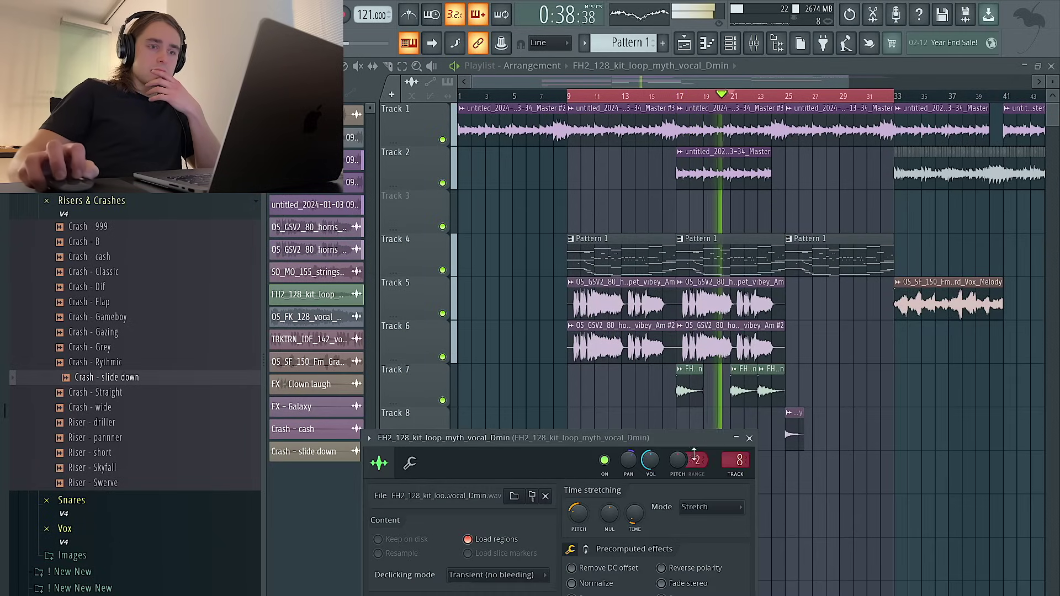
right_click(522, 384)
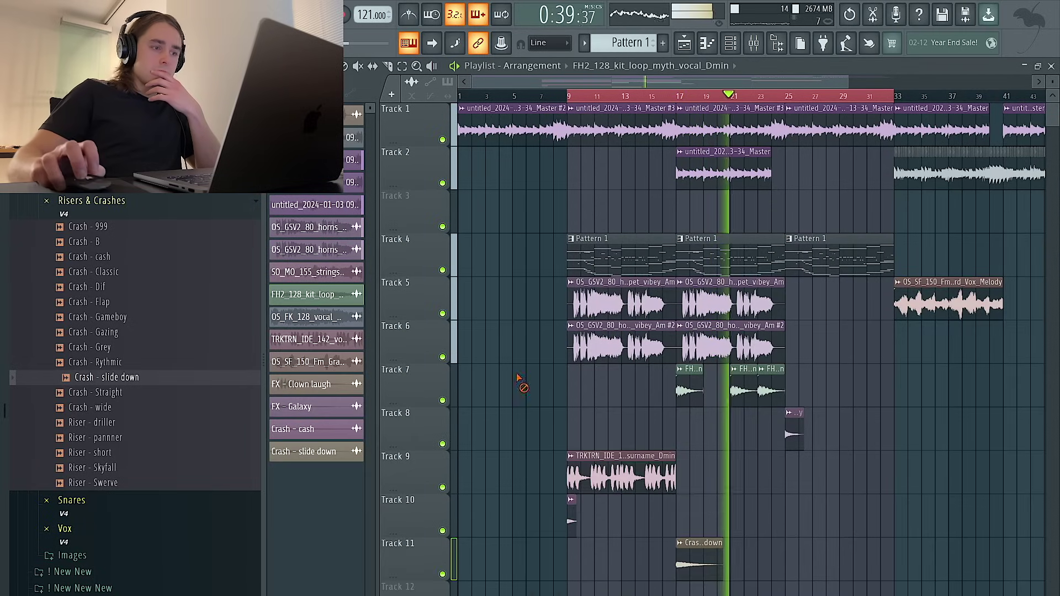
click(154, 423)
click(148, 438)
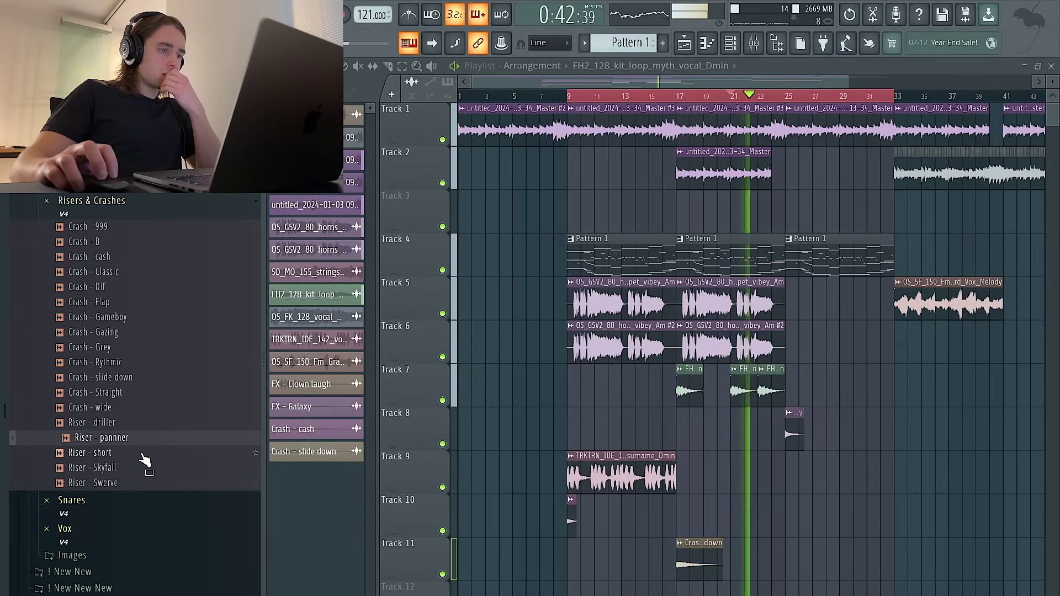
drag(137, 440, 884, 441)
Change the time-stretching mode of Riser - pannner, route it to mixer track 14, and clear the playlist time selection.
double_click(884, 441)
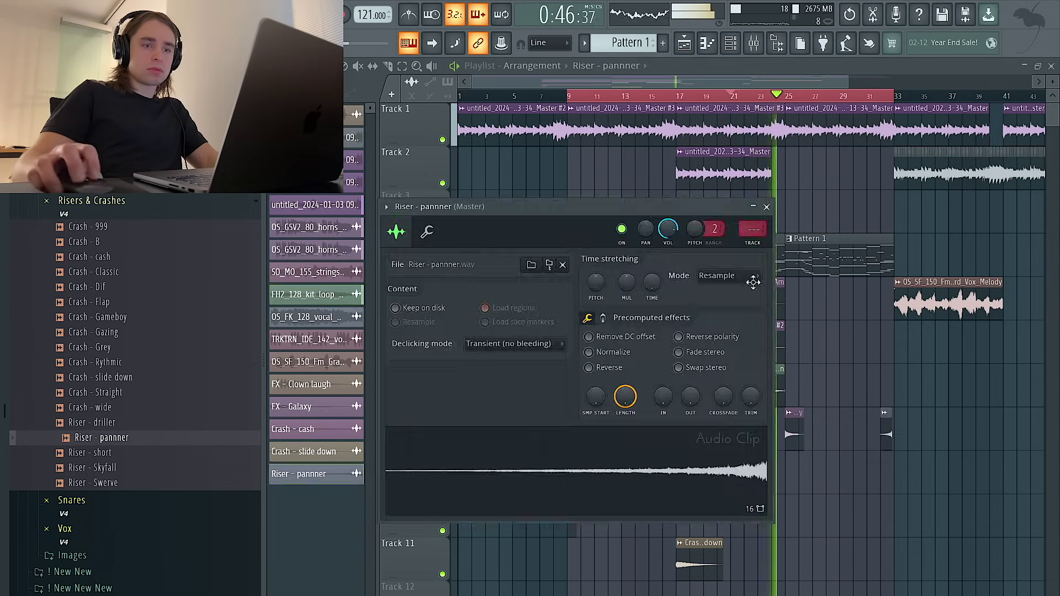
click(720, 278)
click(722, 316)
key(ctrl+l)
key(F9)
key(ctrl+d)
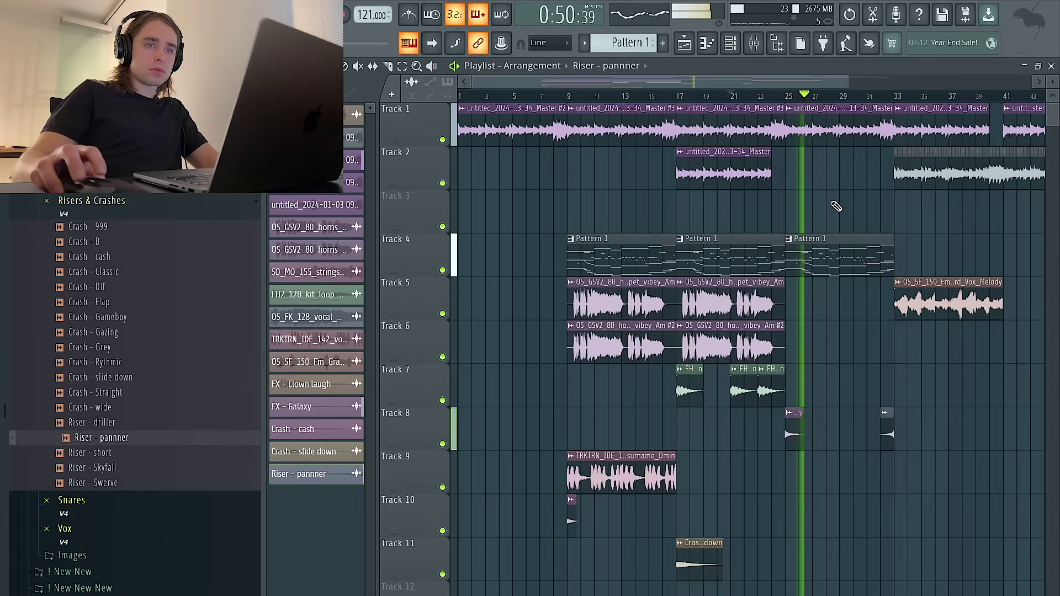
Duplicate the Vox Melody clip on Track 5 to bar 41 and delete the original at bar 33.
scroll(822, 215, right, 4)
scroll(829, 237, down, 3)
scroll(795, 301, right, 4)
ctrl+click(682, 305)
key(ctrl+b)
right_click(671, 303)
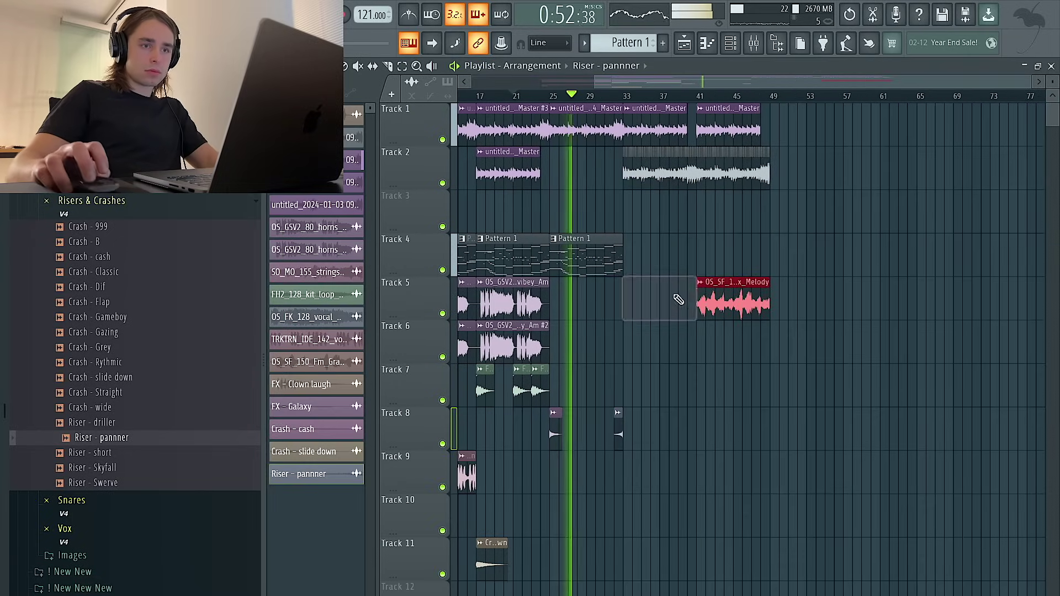
Select Pattern 5 and place it on Track 3 at bars 33 and 41.
scroll(687, 188, left, 3)
scroll(684, 177, up, 1)
drag(633, 42, 634, 34)
click(749, 211)
drag(752, 212, 833, 217)
key(ctrl+b)
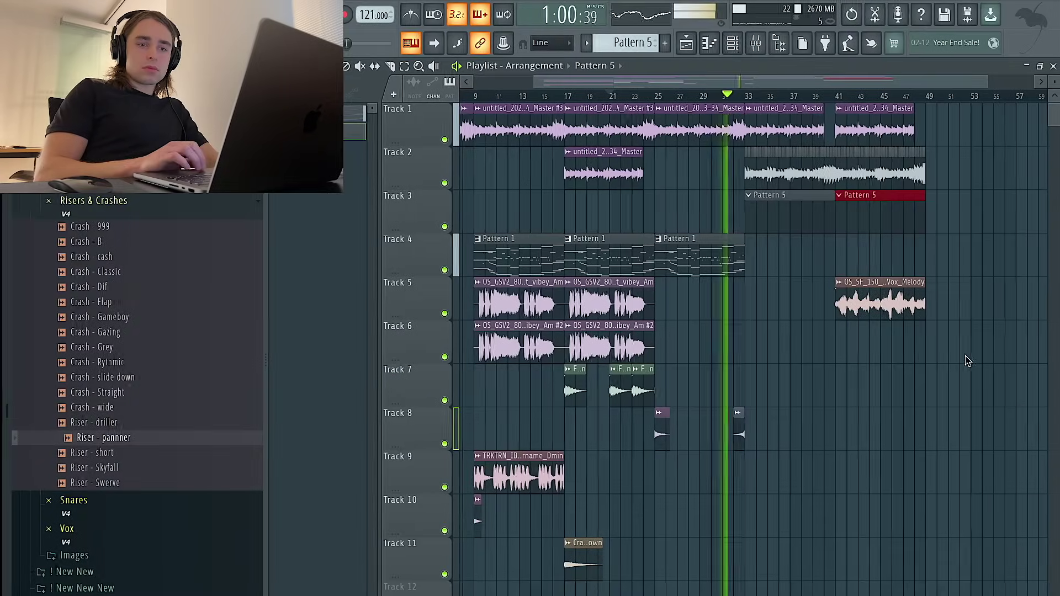
key(ctrl+d)
Delete the riser clip before bar 33 on Track 8, and inspect the mixer effects of the Track 2 sample at bar 33.
scroll(799, 256, down, 1)
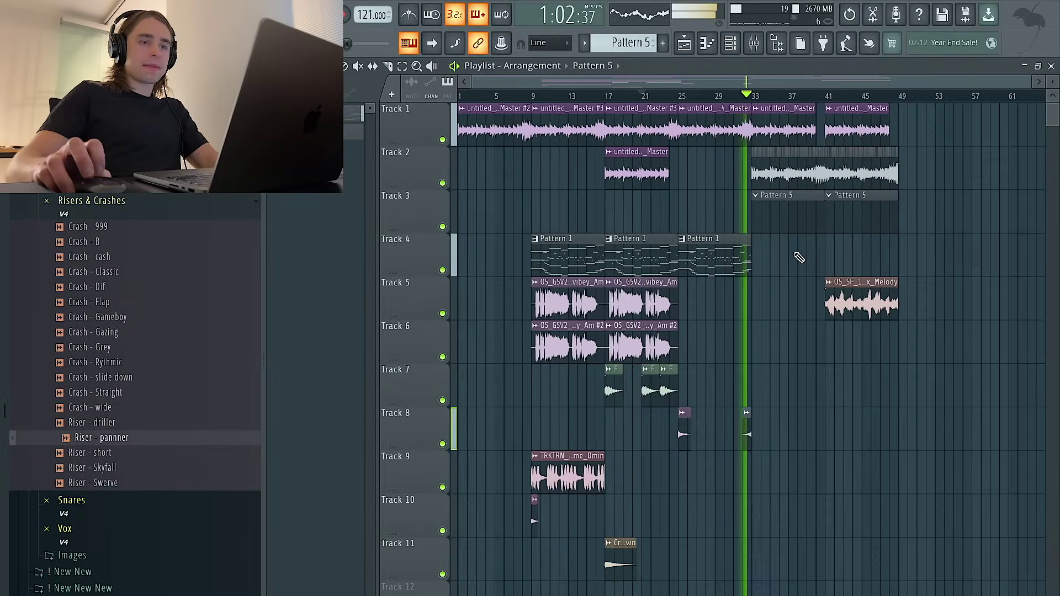
scroll(805, 264, right, 2)
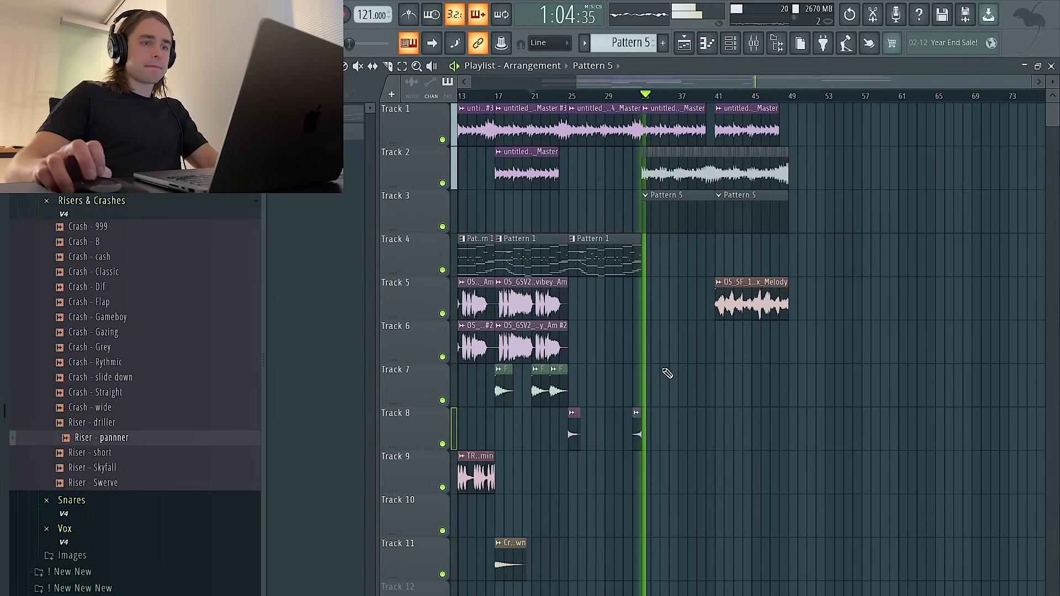
scroll(734, 291, up, 2)
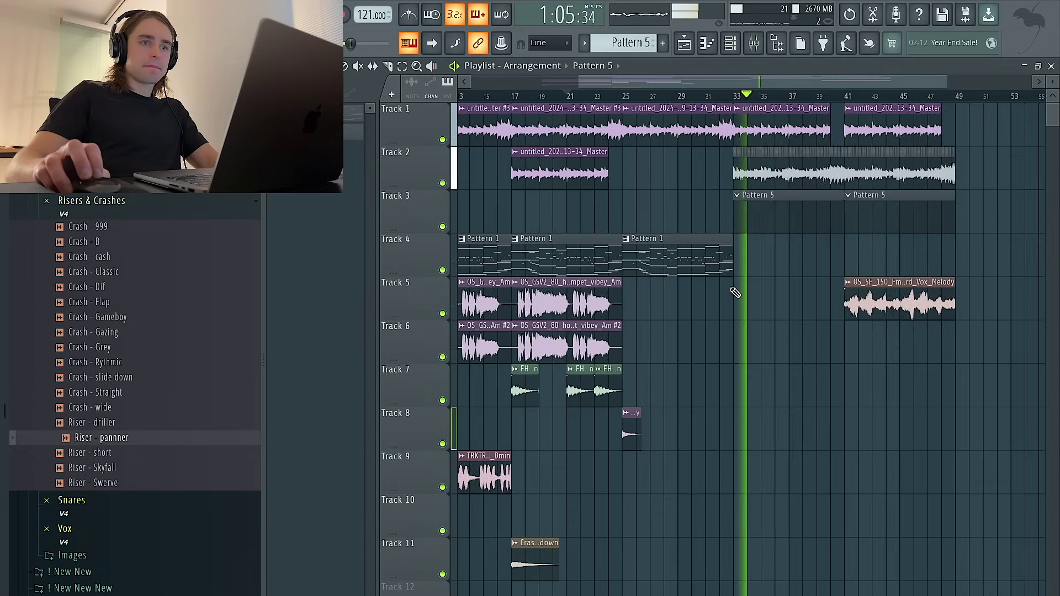
double_click(770, 177)
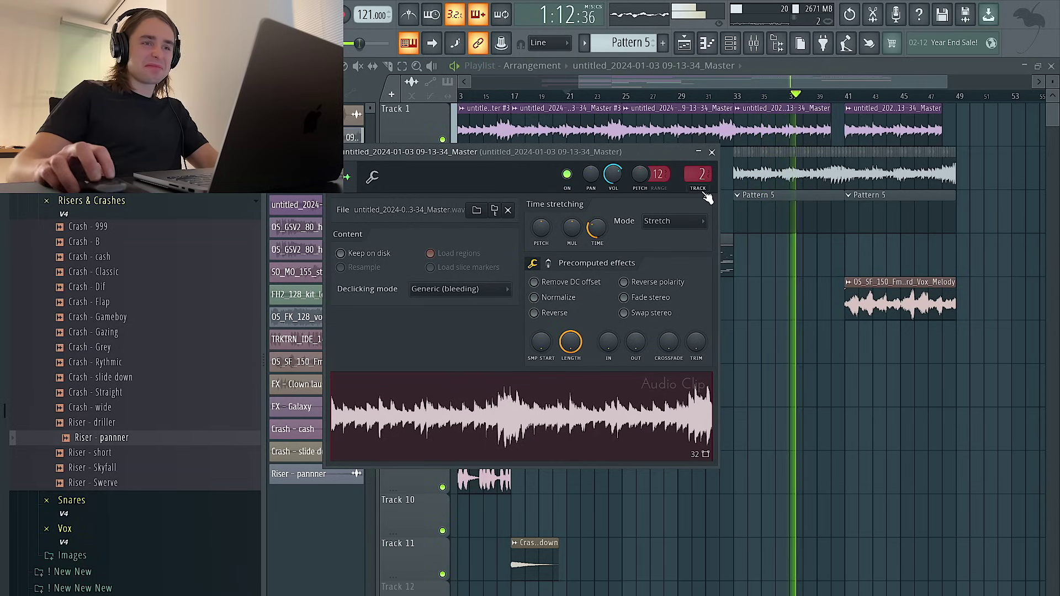
click(757, 44)
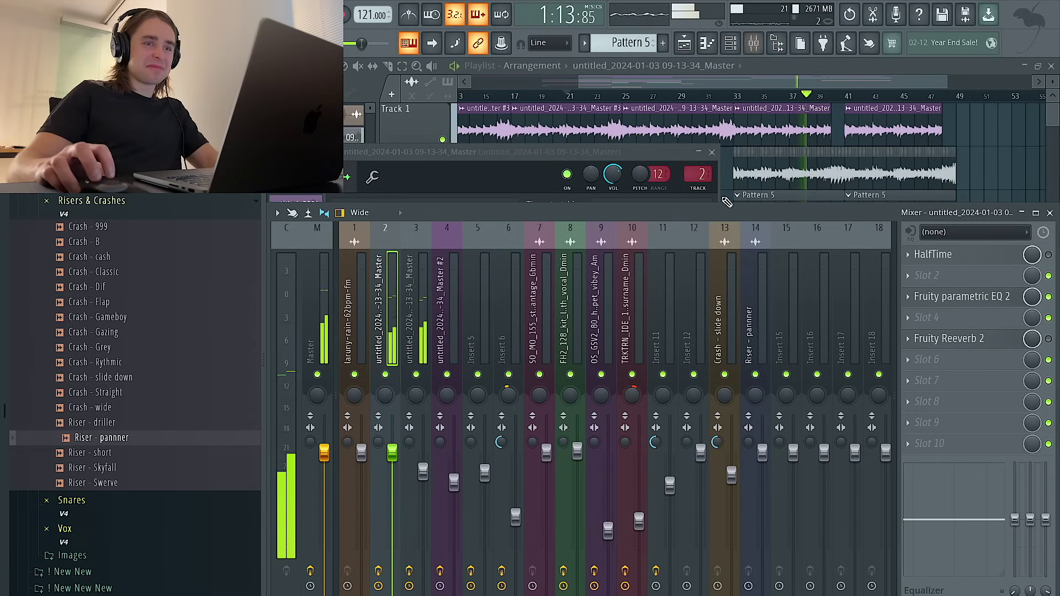
click(899, 144)
Set the playlist loop to bars 33 through 49 and open the second effect slot on the Track 2 sample's mixer track.
drag(956, 97, 736, 96)
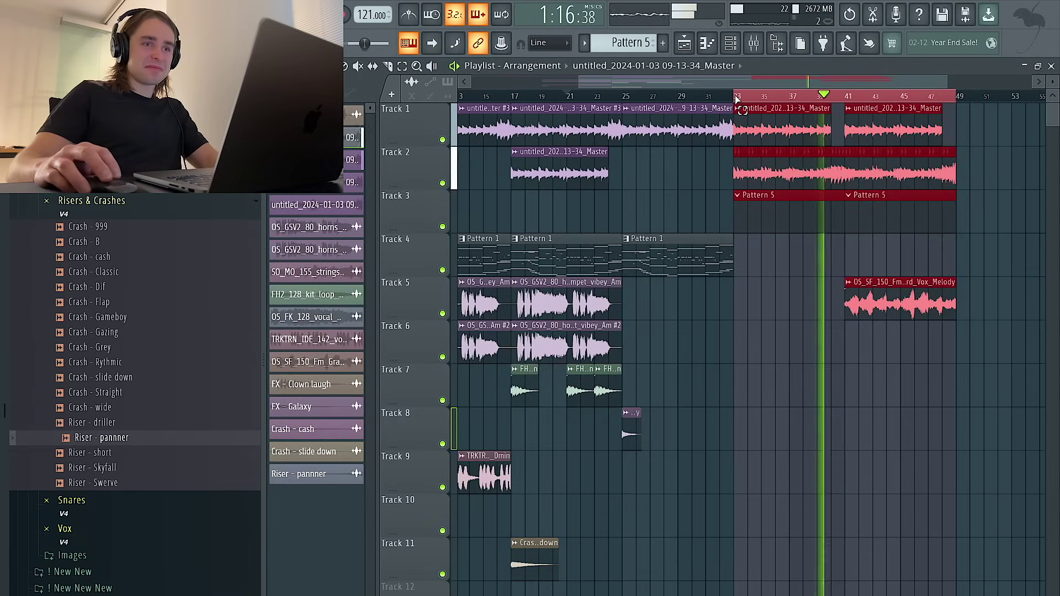
scroll(838, 206, right, 3)
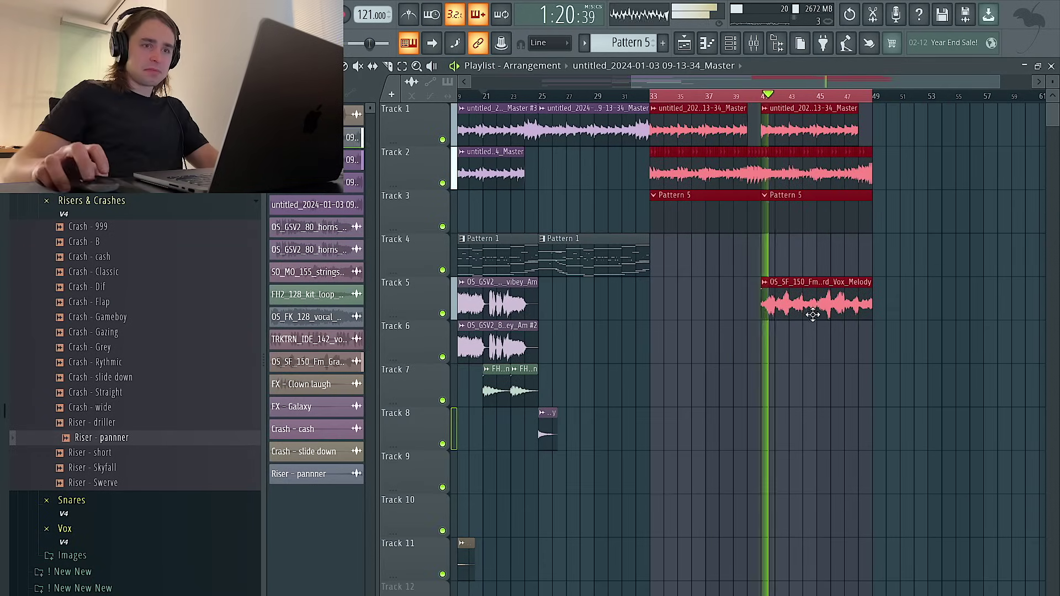
double_click(797, 176)
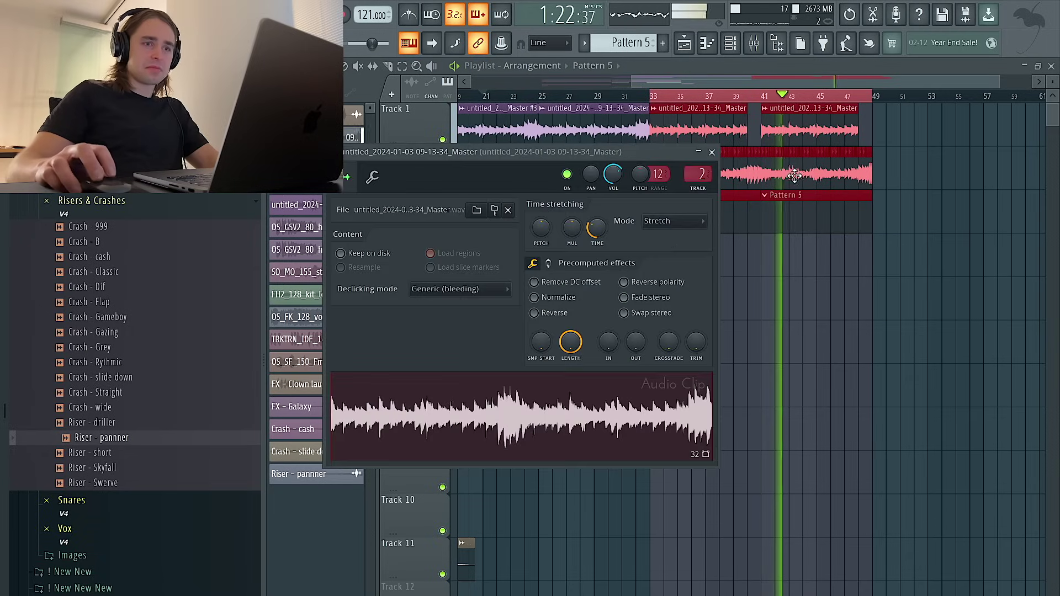
click(753, 42)
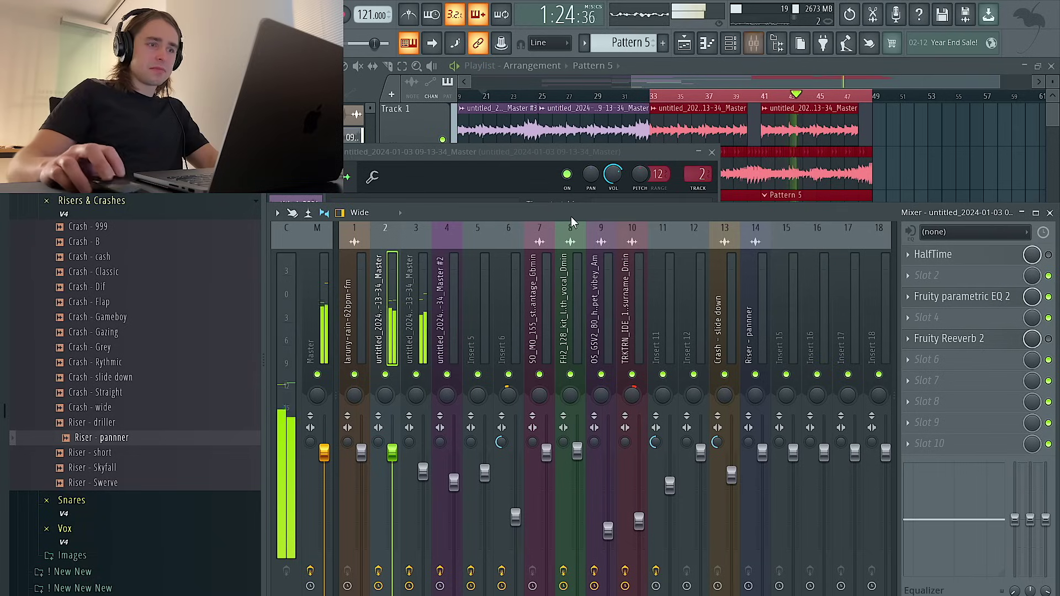
click(955, 280)
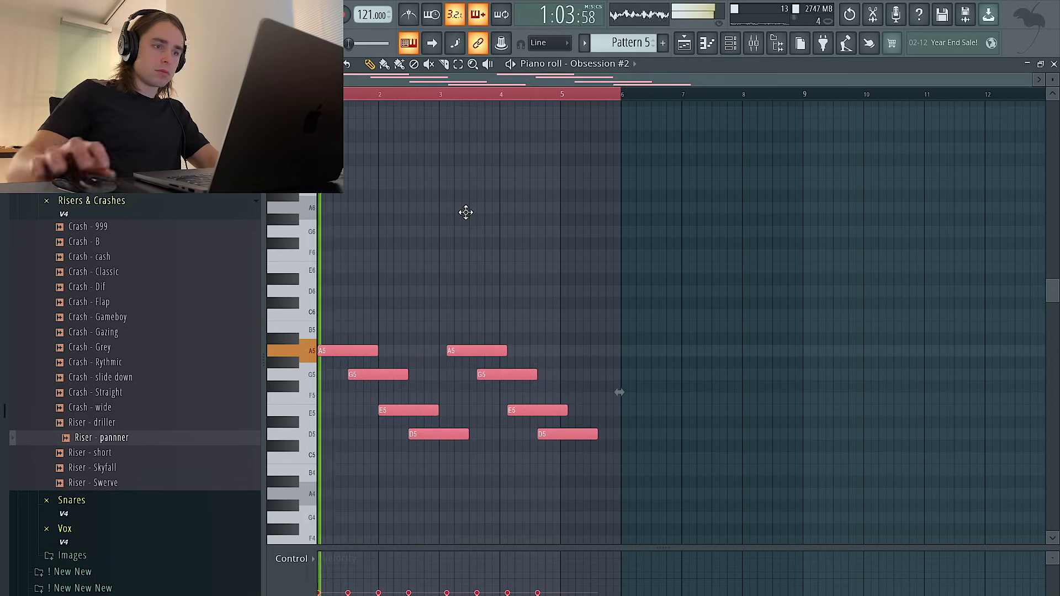
Align the second A5-G5-E5-D5 group to bar 3 and apply legato so each note lasts half a bar, ending at bar 5.
drag(611, 488, 461, 352)
ctrl+click(535, 294)
key(ctrl+a)
key(ctrl+l)
ctrl+click(536, 283)
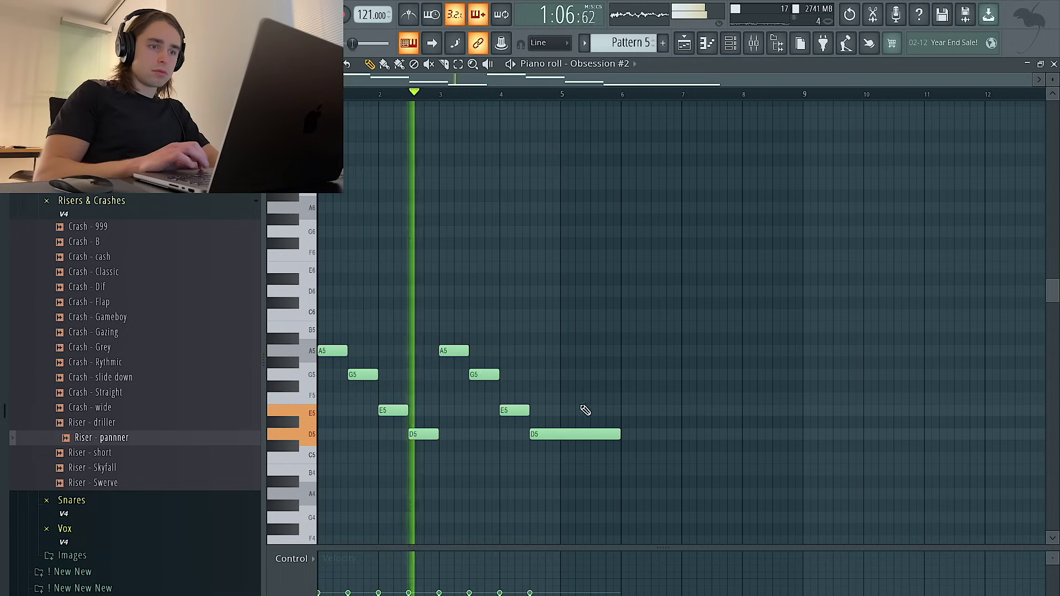
click(561, 410)
key(ctrl+l)
right_click(562, 410)
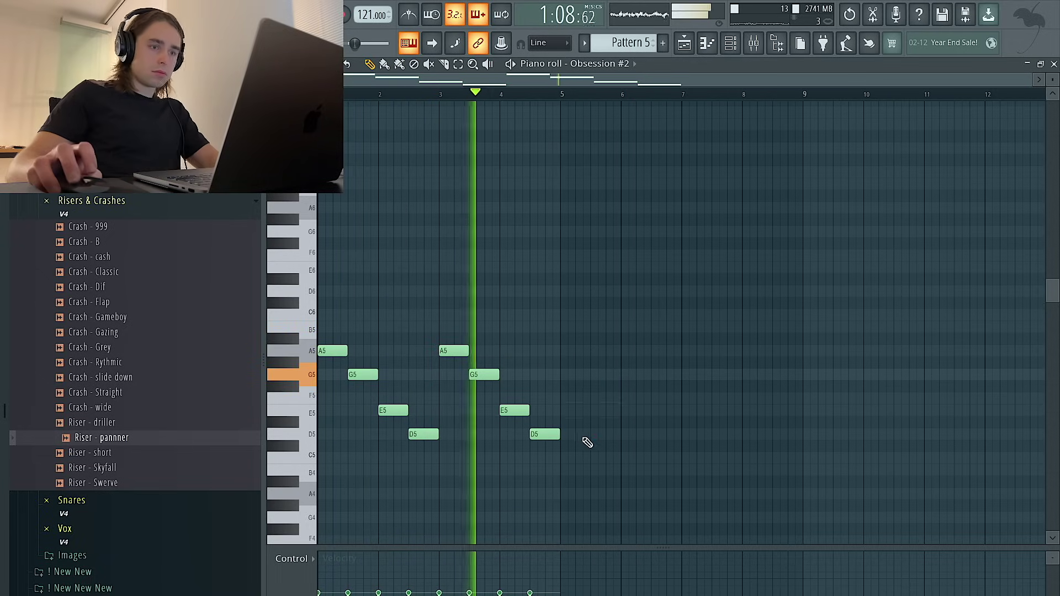
Duplicate the Obsession #2 phrase to start at bar 5 and raise its last three notes to B5, C6 and D6.
key(ctrl+b)
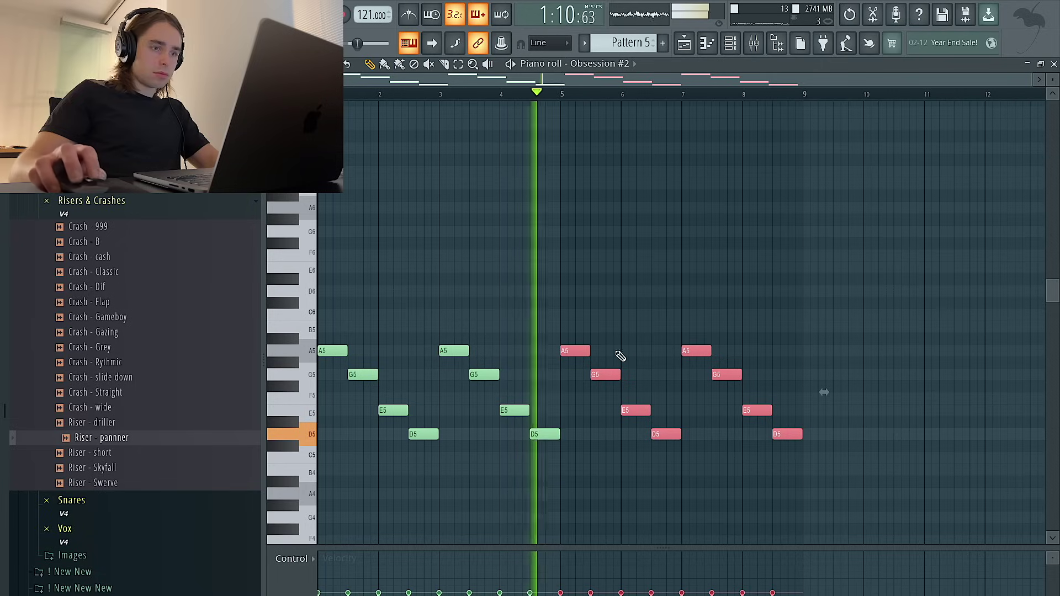
key(ctrl+a)
ctrl+click(656, 315)
key(ctrl+a)
click(710, 337)
drag(727, 374, 724, 327)
drag(749, 410, 749, 315)
drag(779, 431, 780, 291)
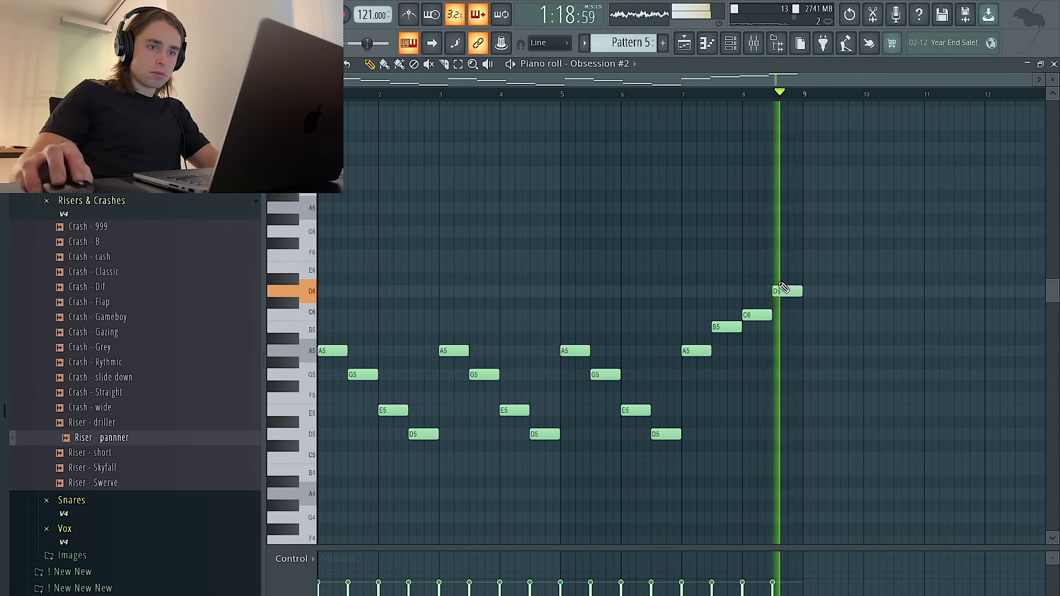
Open the Obsession #2 synth from the channel rack to check its sound preset, and close it again.
click(731, 45)
click(379, 206)
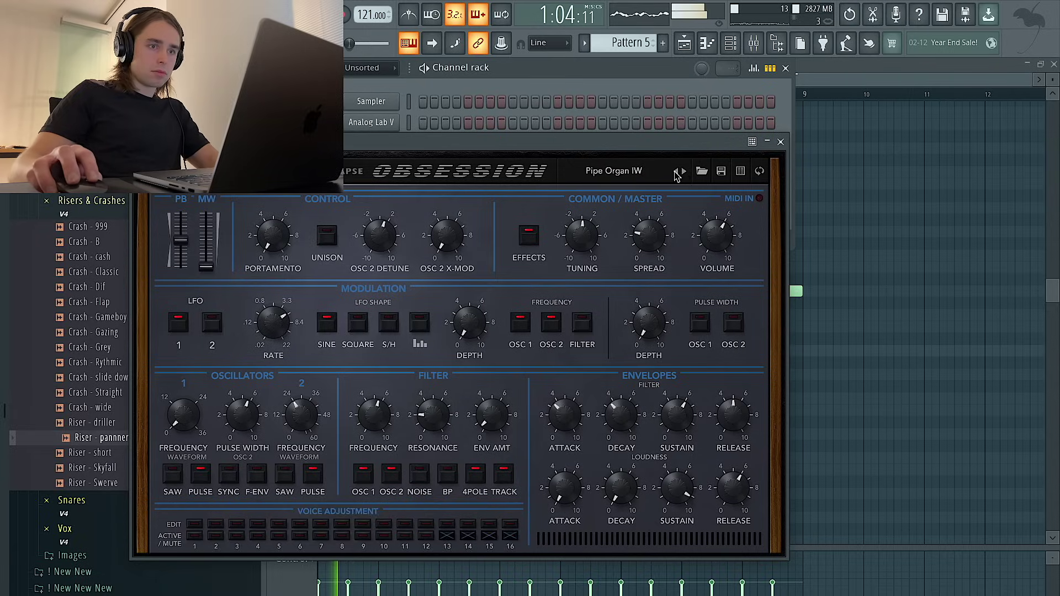
click(781, 142)
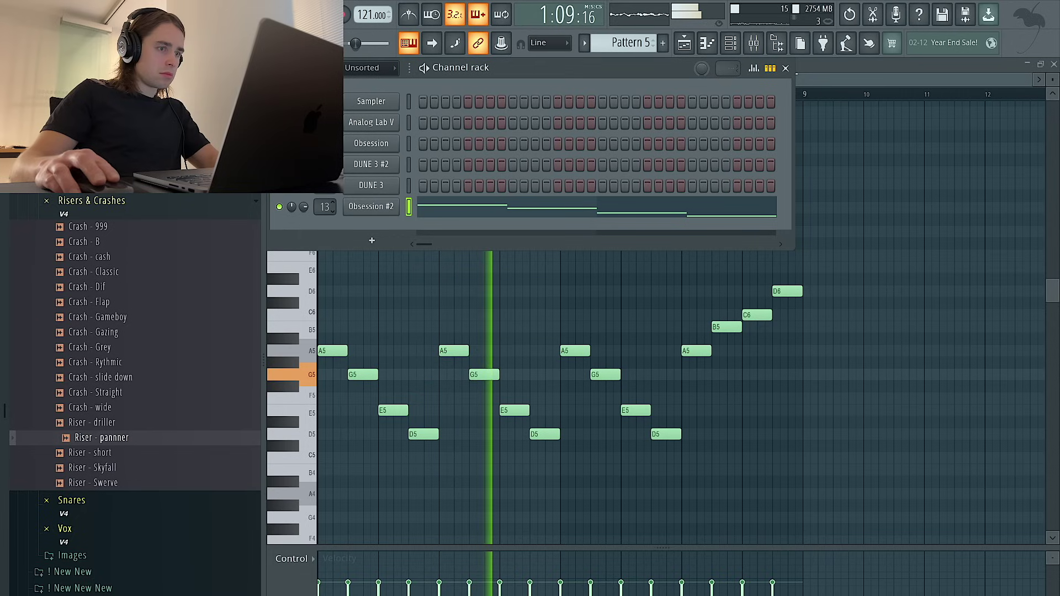
Add Fruity Love Philter to the second effect slot of mixer track 13.
click(753, 42)
click(958, 276)
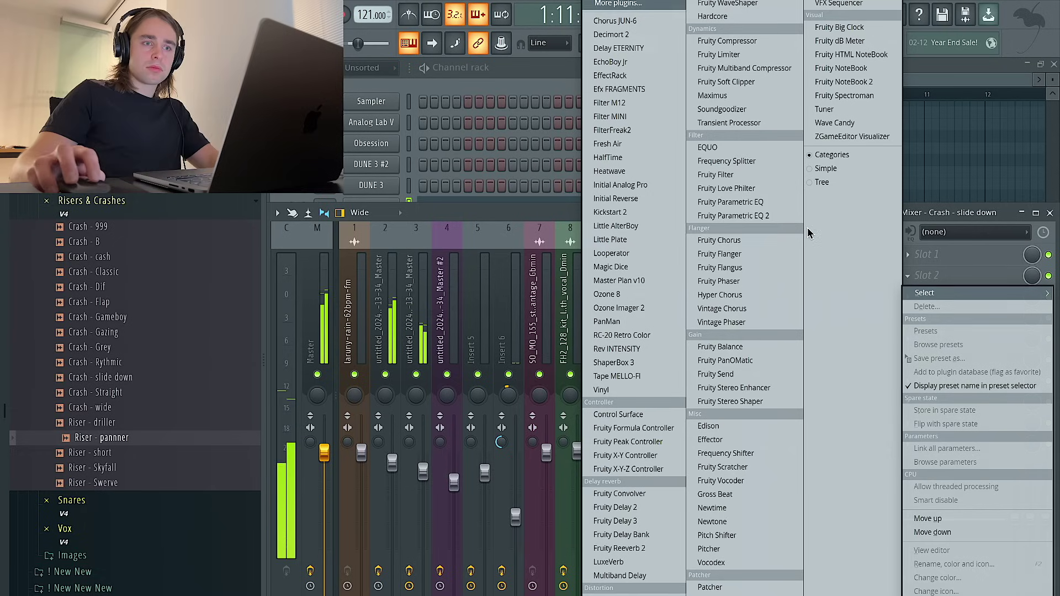
click(727, 188)
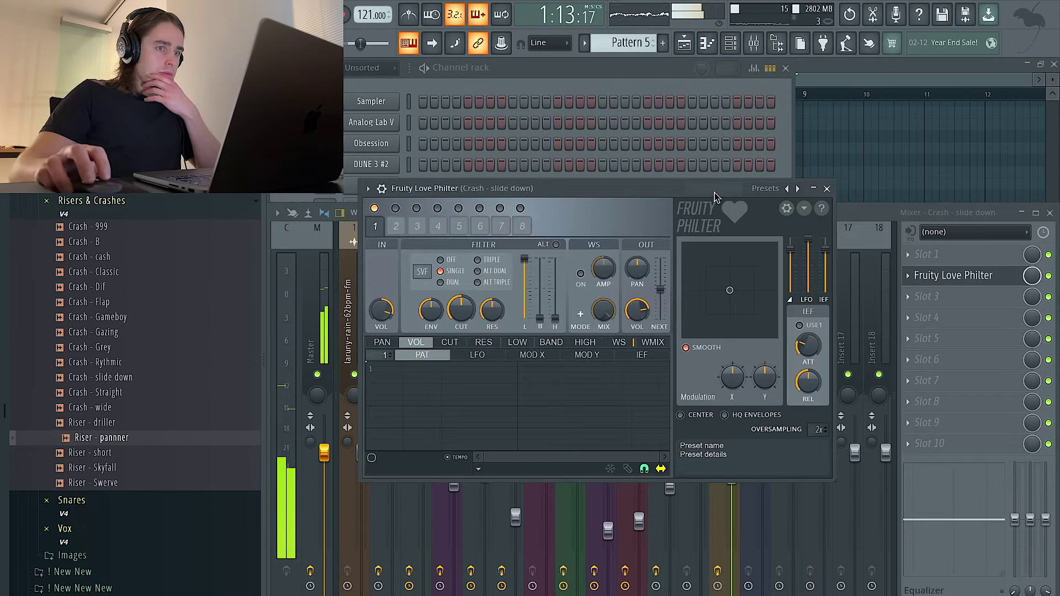
Audition Fruity Love Philter presets from Simple highpass and Step pyramid lowpass through Twinkle and Basic 2 to Basic with alt panning.
click(798, 189)
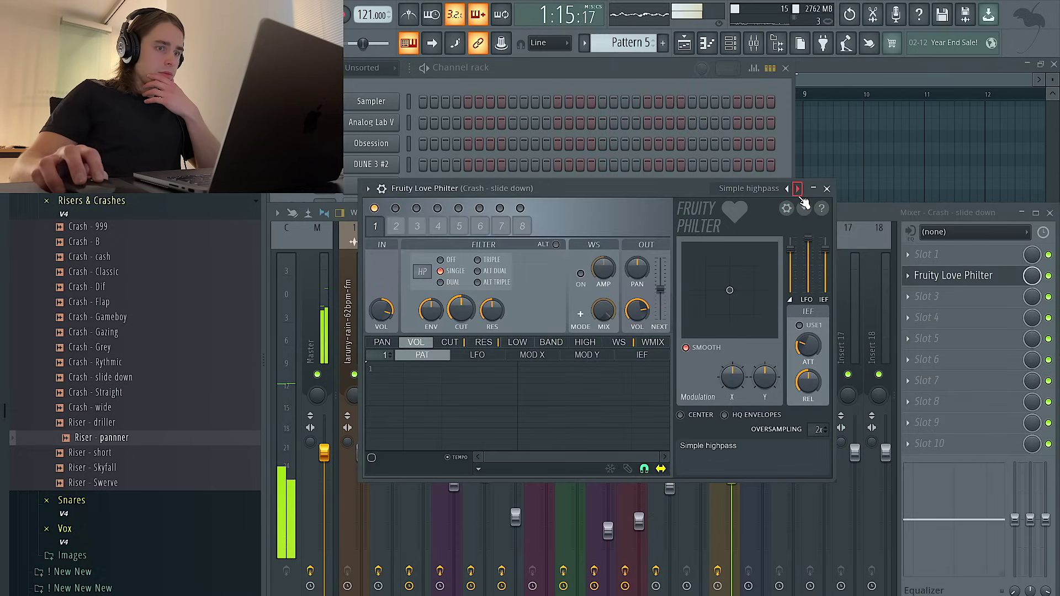
click(798, 190)
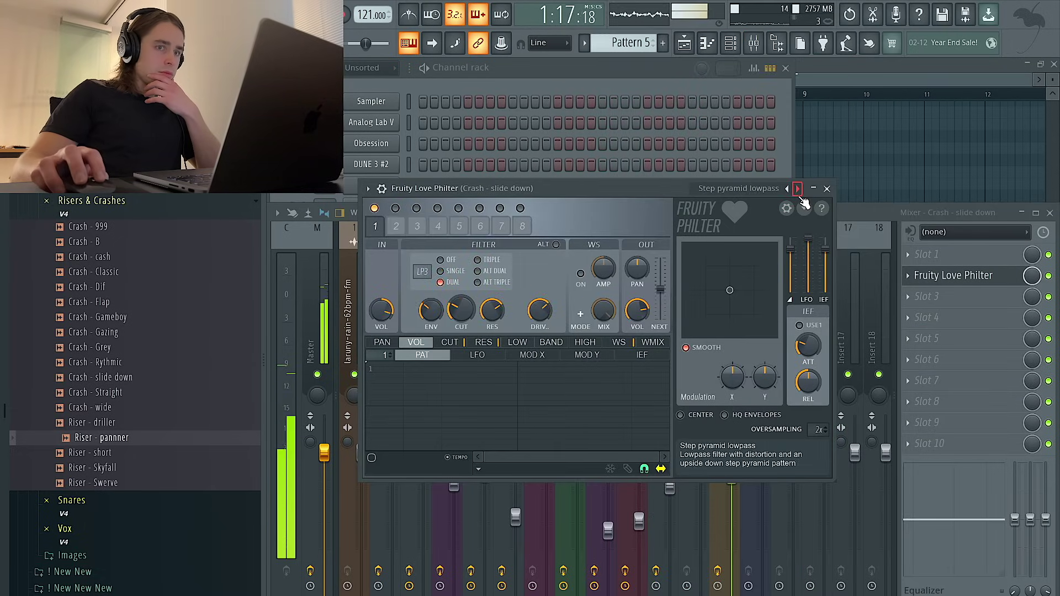
click(789, 190)
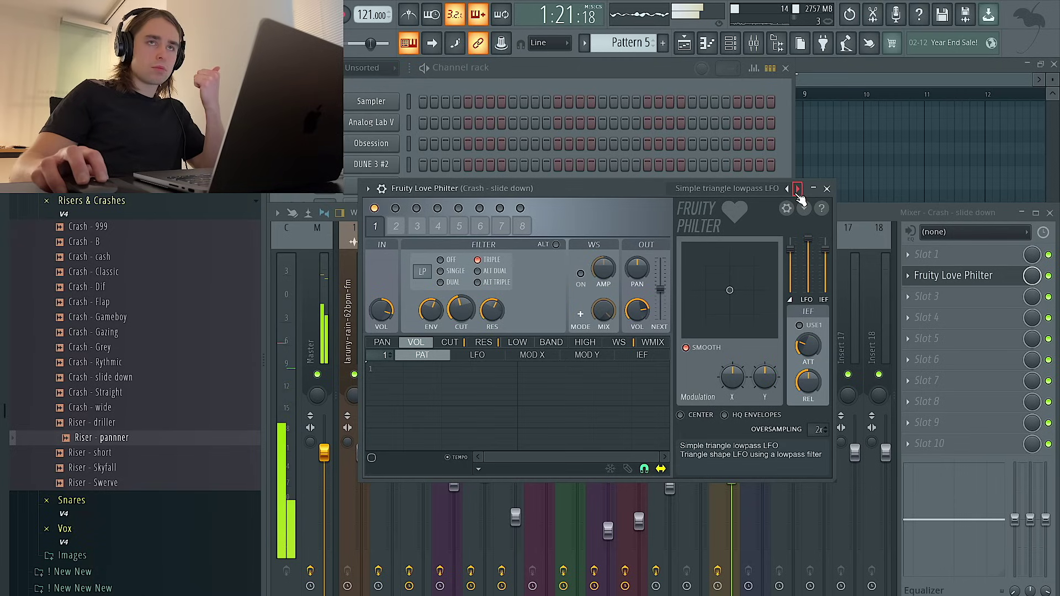
click(799, 189)
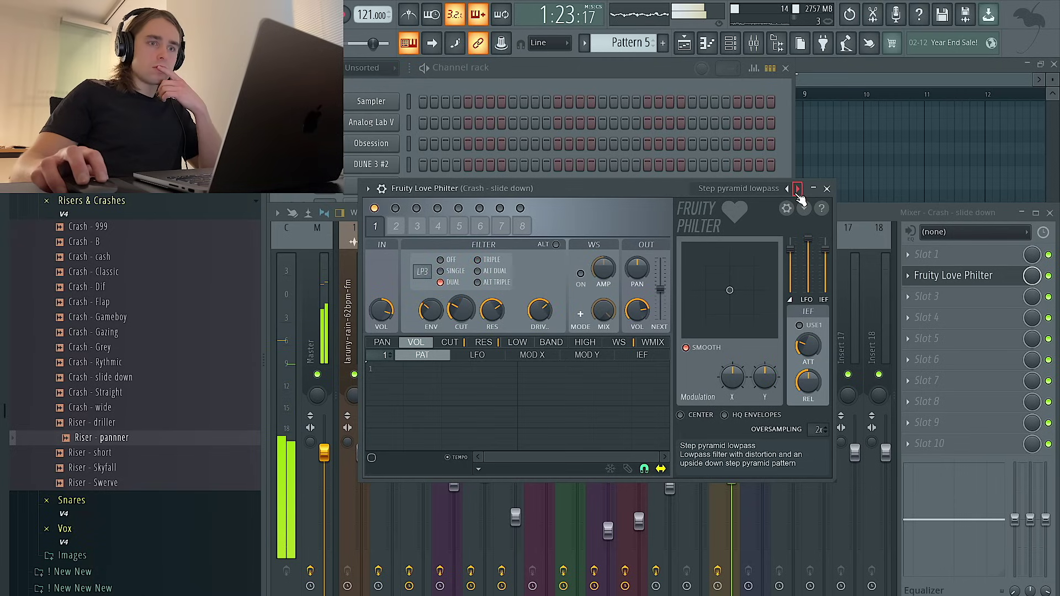
click(798, 189)
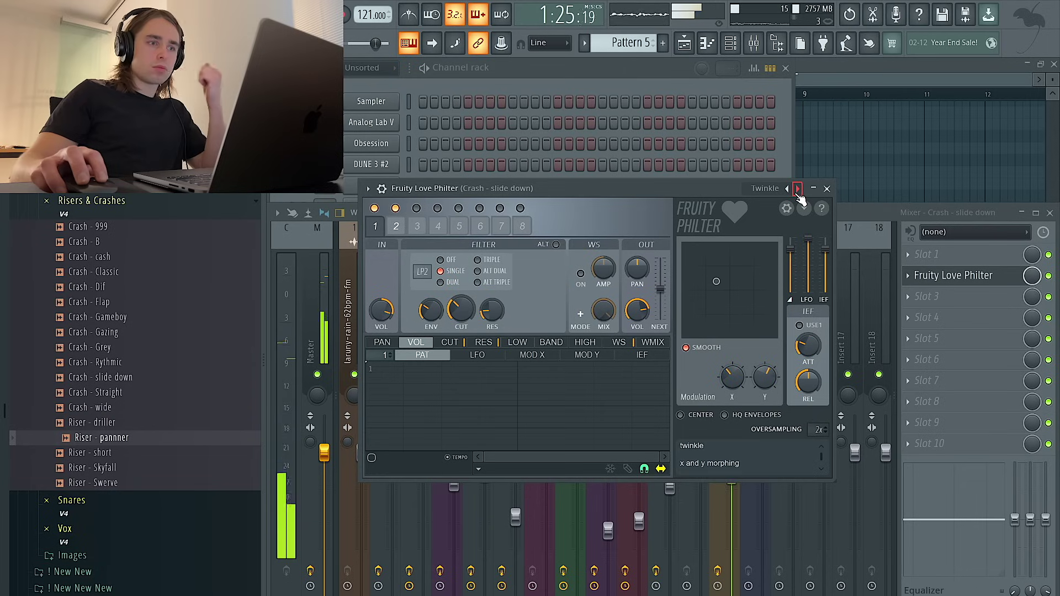
click(789, 190)
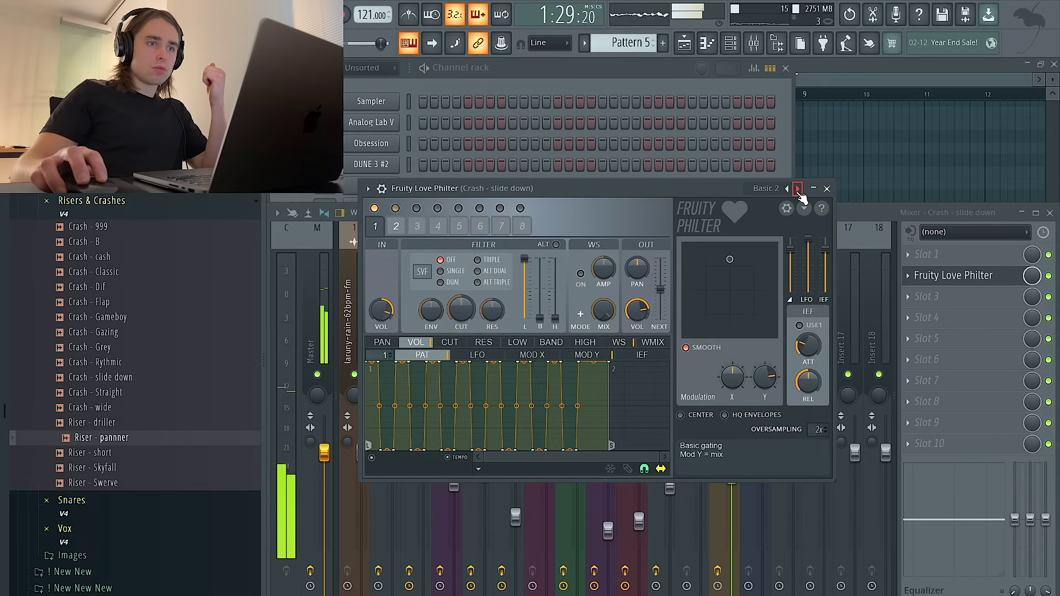
click(799, 189)
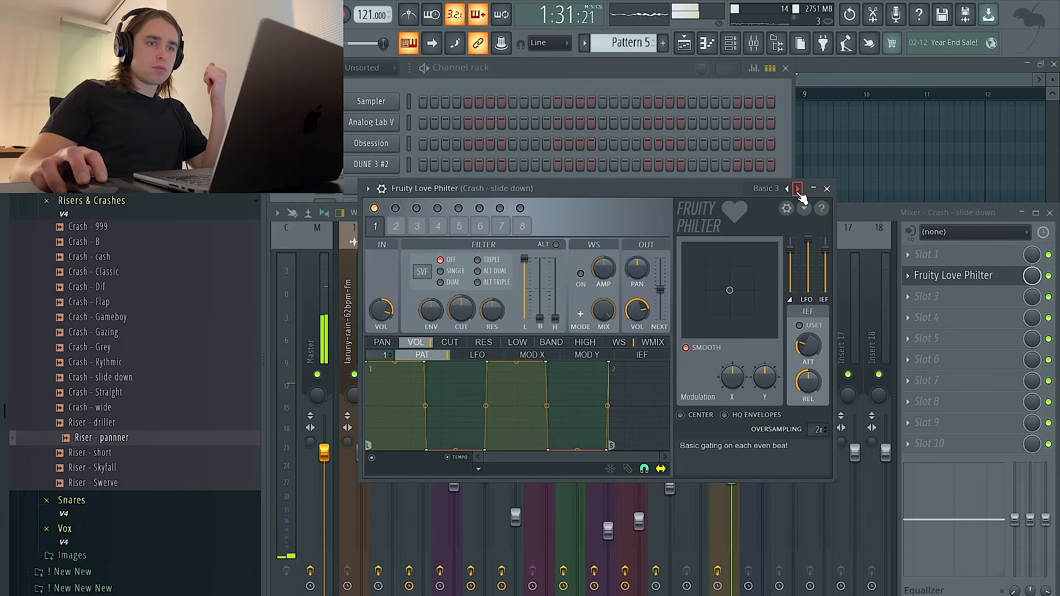
click(799, 190)
click(798, 190)
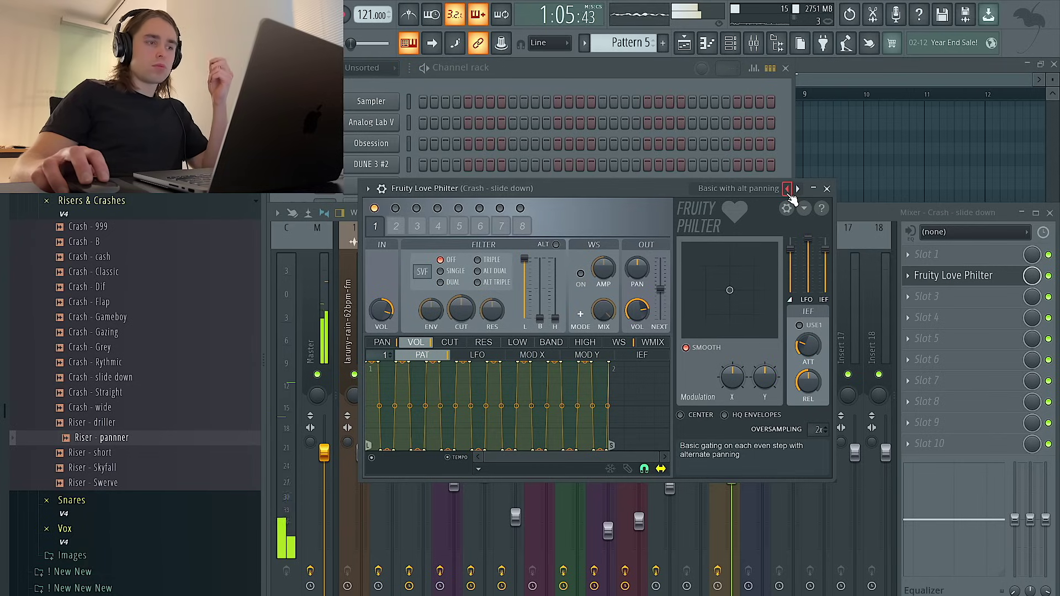
click(789, 190)
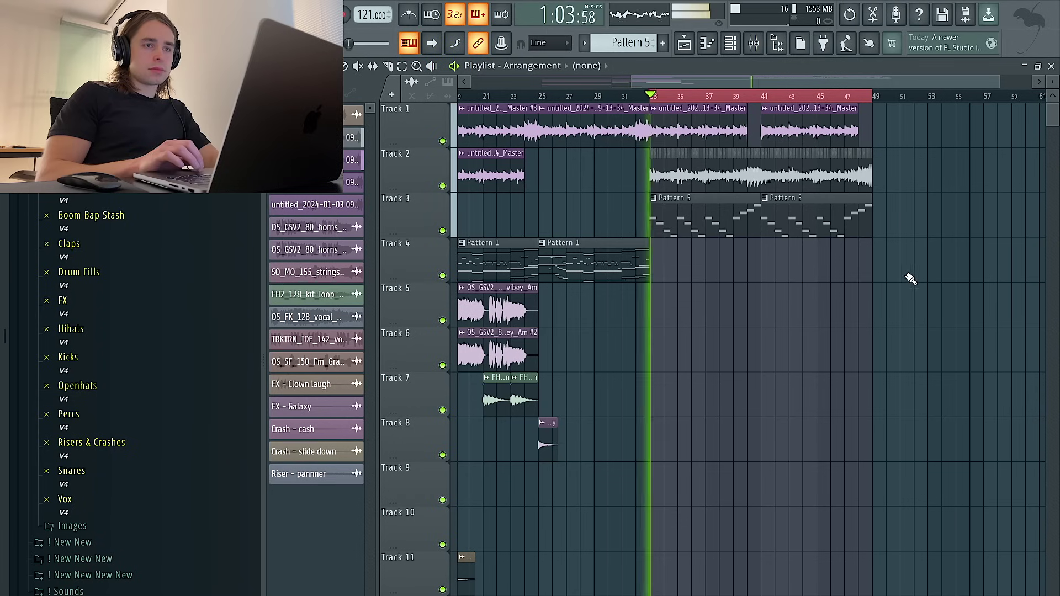
Route the Obsession #2 channel to mixer track 15 and lower that track's volume slightly.
click(754, 44)
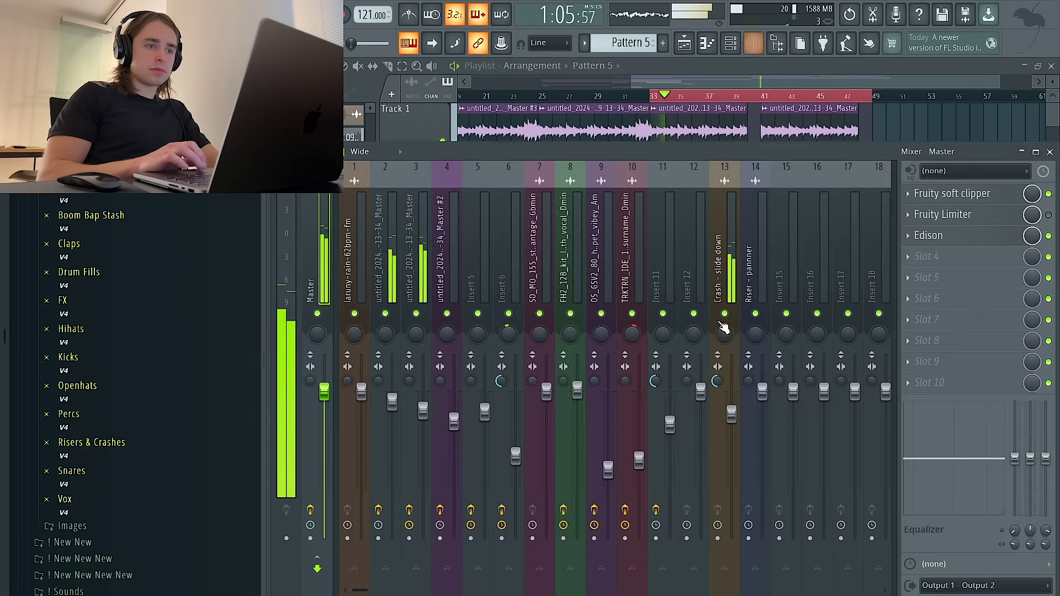
drag(719, 146, 719, 212)
click(725, 287)
click(731, 42)
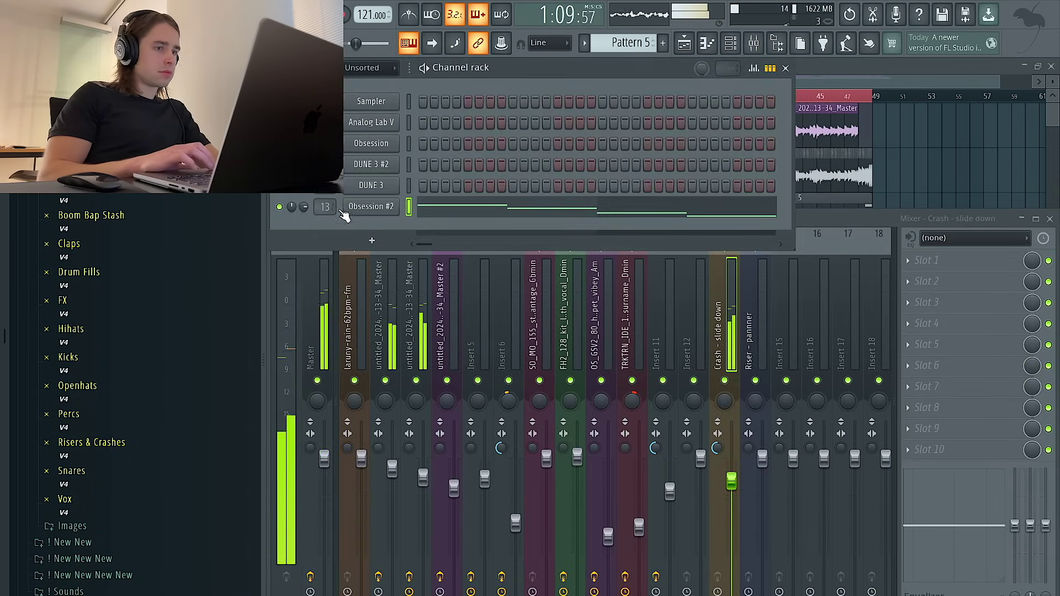
scroll(325, 207, up, 3)
scroll(324, 207, down, 1)
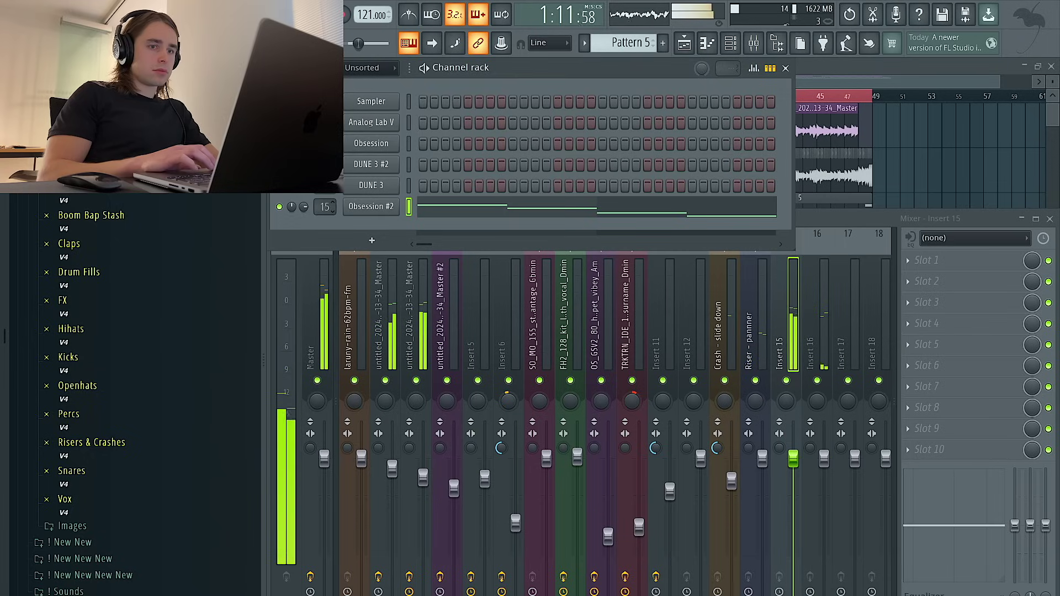
click(801, 476)
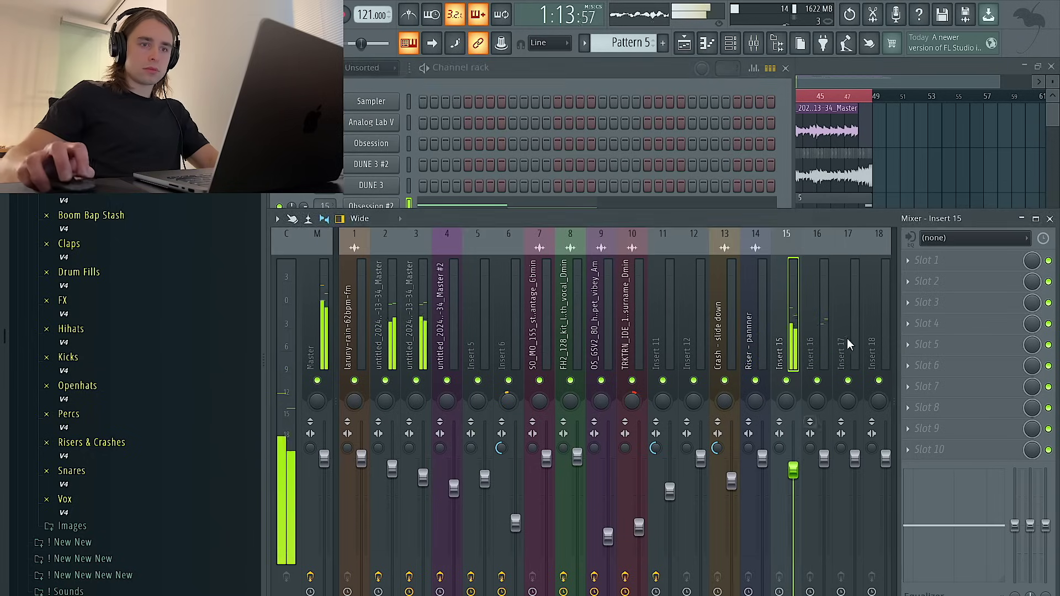
Add Gross Beat to the second effect slot of mixer track 15 with the 1 Beat Gate volume pattern.
click(960, 281)
click(744, 495)
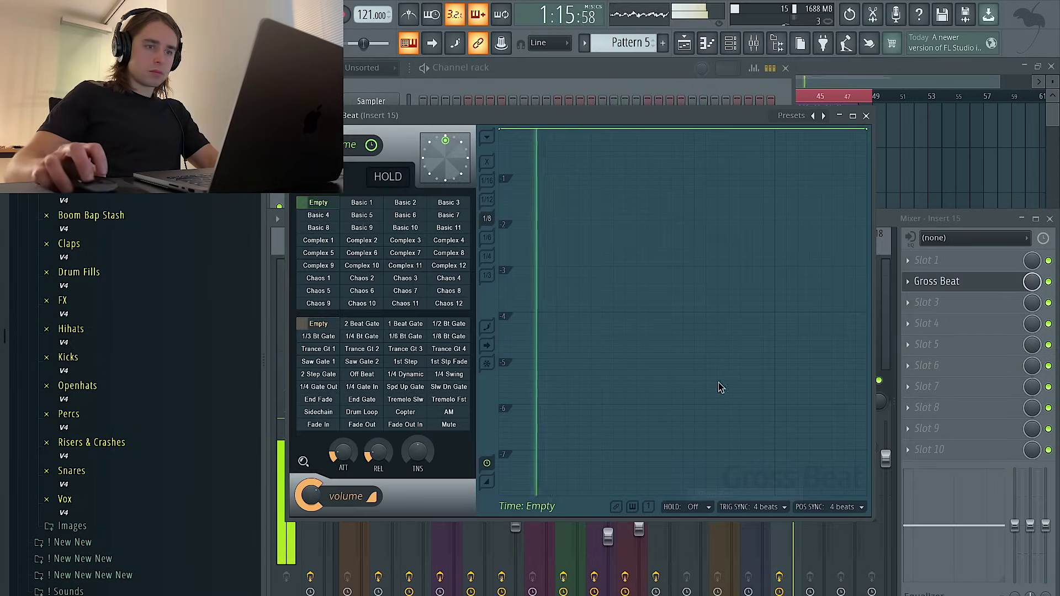
click(412, 327)
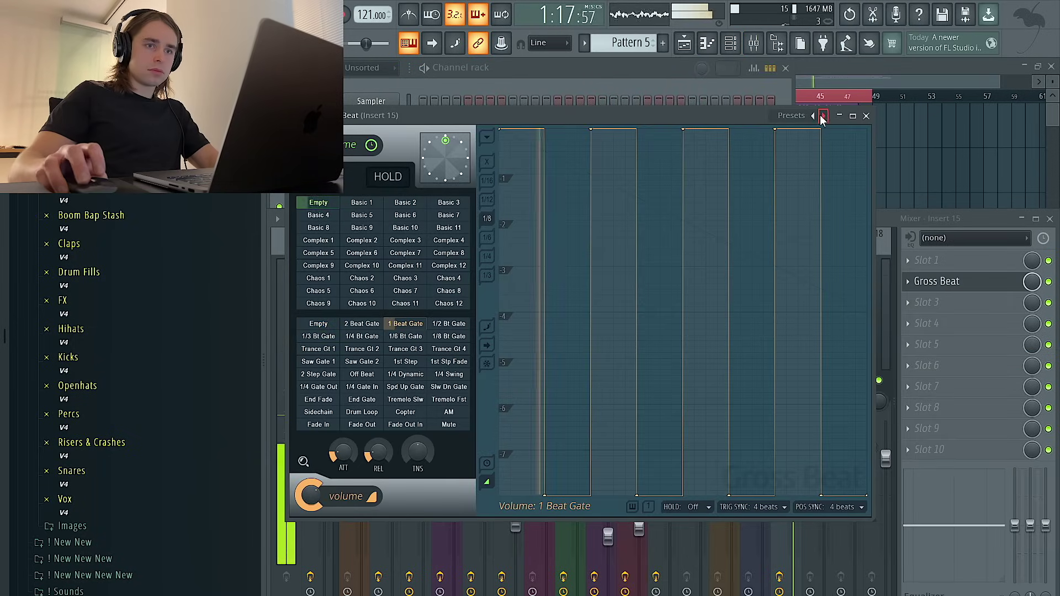
right_click(822, 116)
click(638, 199)
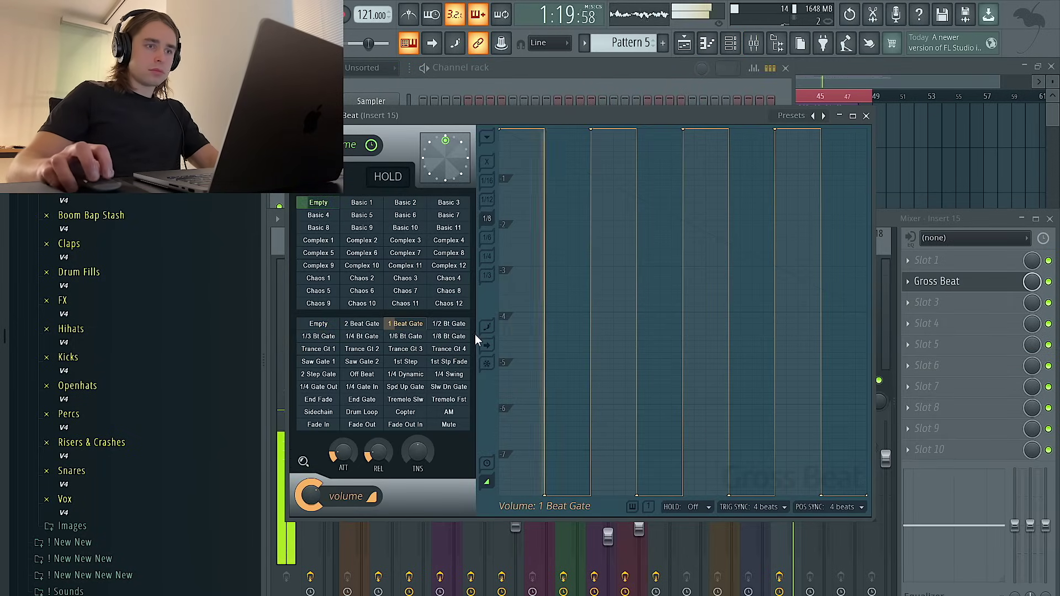
click(865, 116)
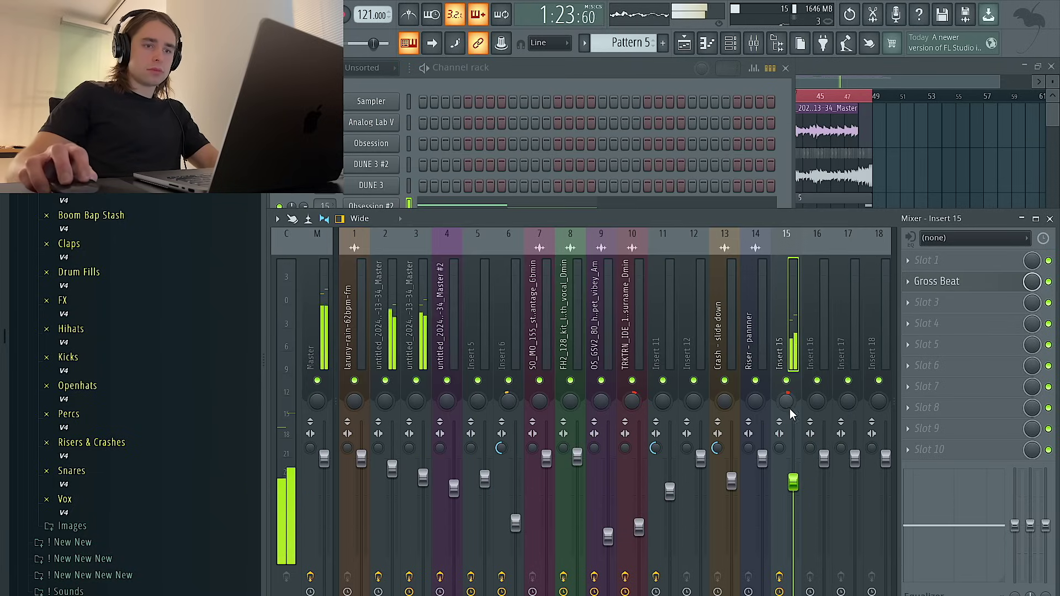
Add Magic Dice to the fourth effect slot of mixer track 15 and roll its random effect several times.
click(927, 323)
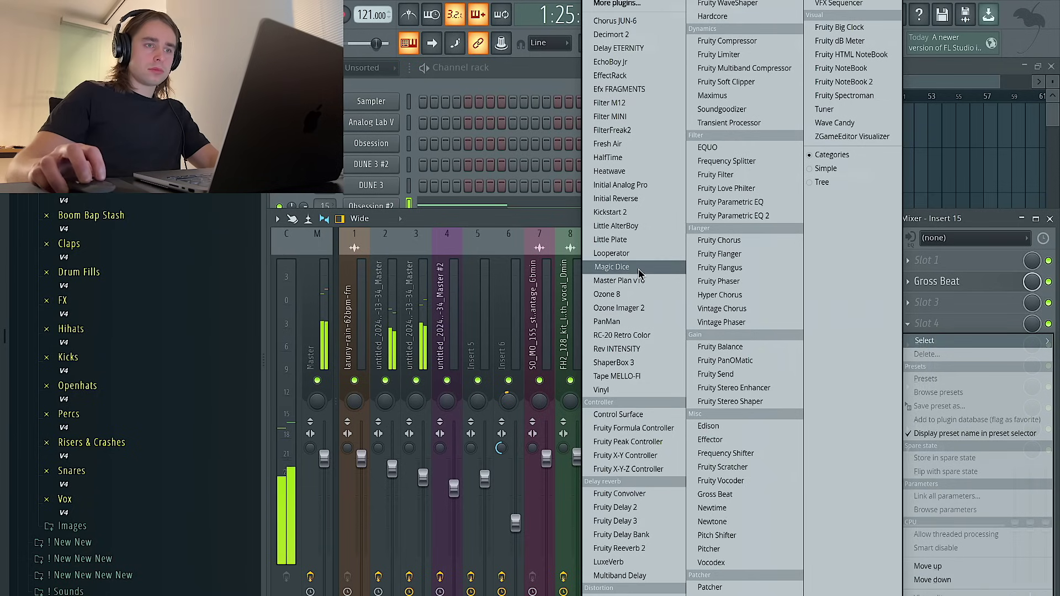
click(612, 268)
click(182, 196)
click(191, 198)
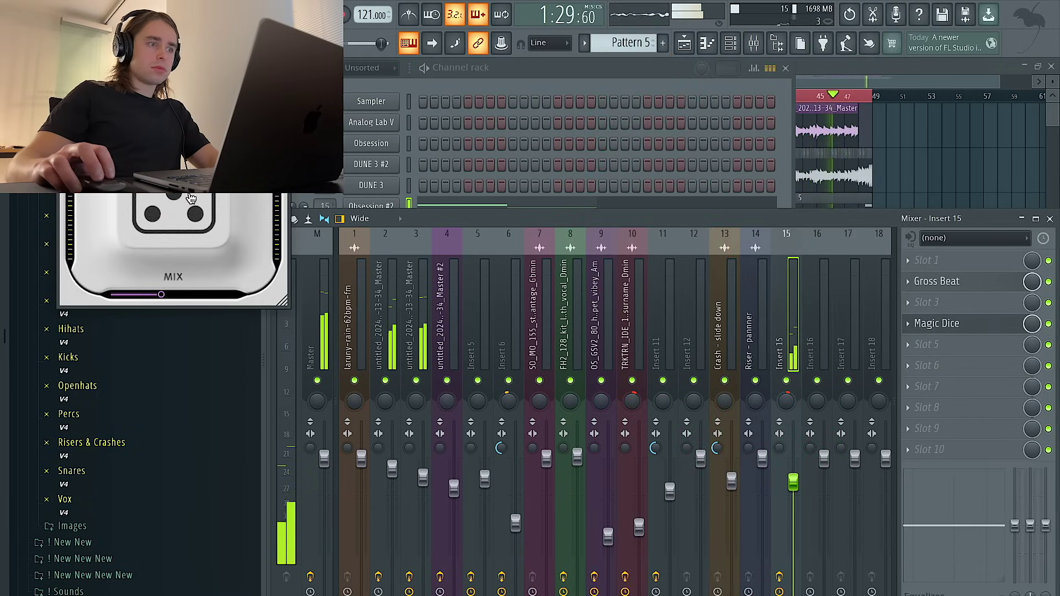
click(190, 198)
click(191, 198)
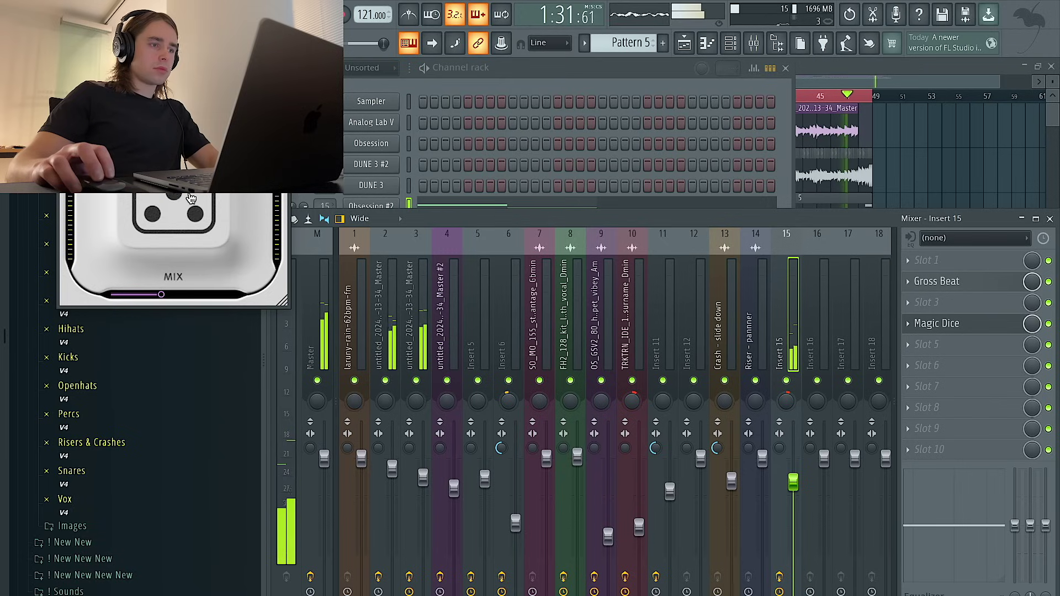
click(280, 68)
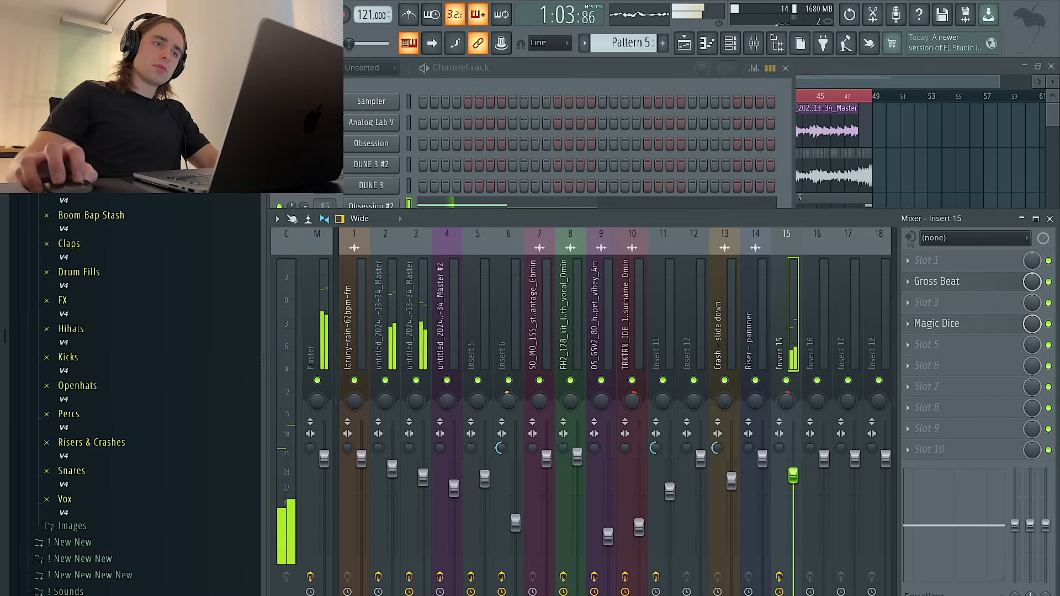
Step the Obsession #2 synth from Nostalgia GW through its following presets and settle on Sustained Echo Piano IW.
click(599, 80)
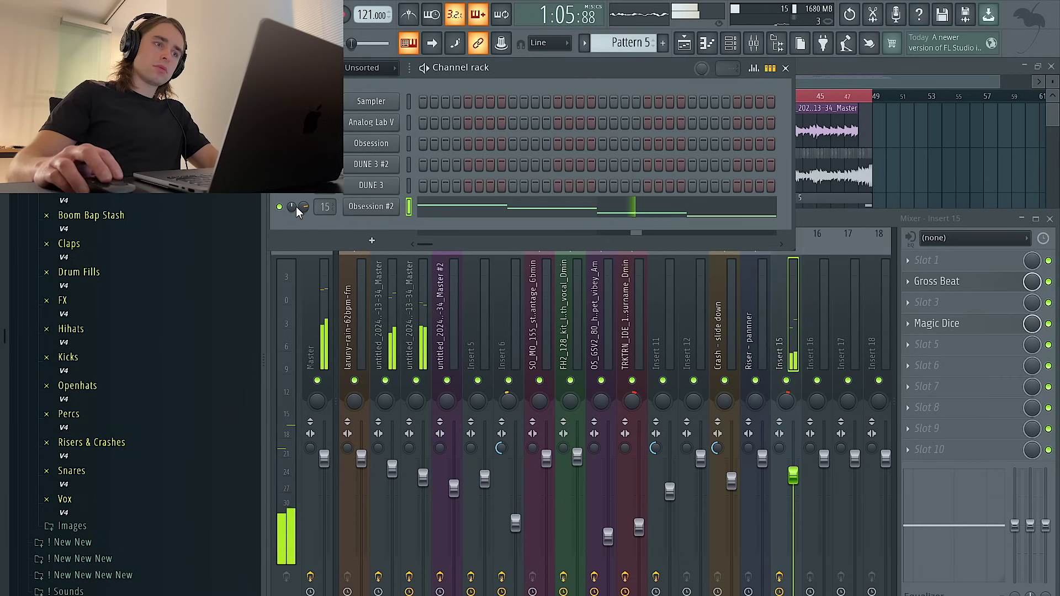
click(371, 207)
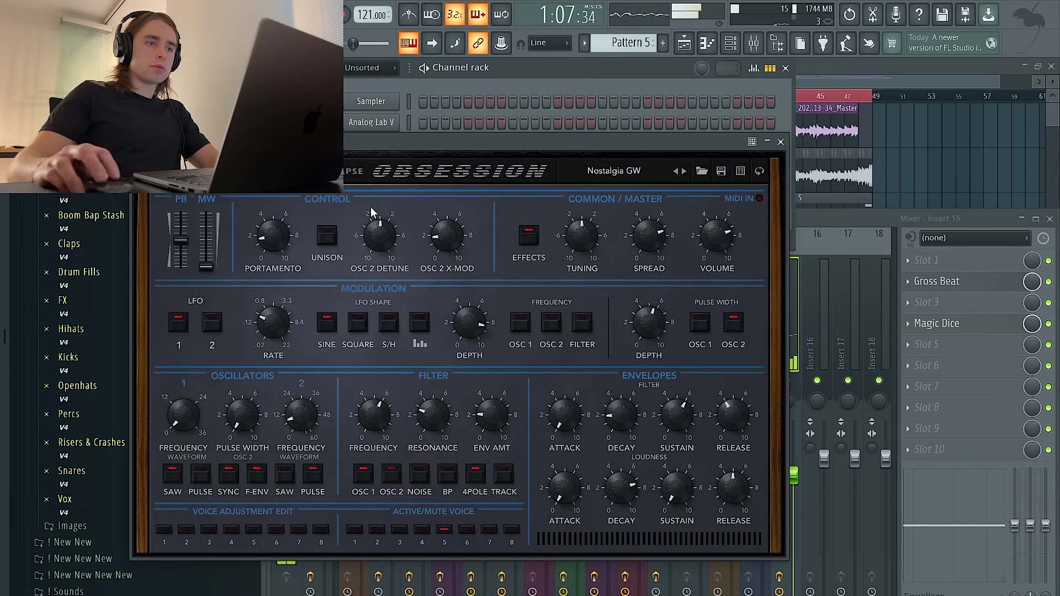
click(685, 171)
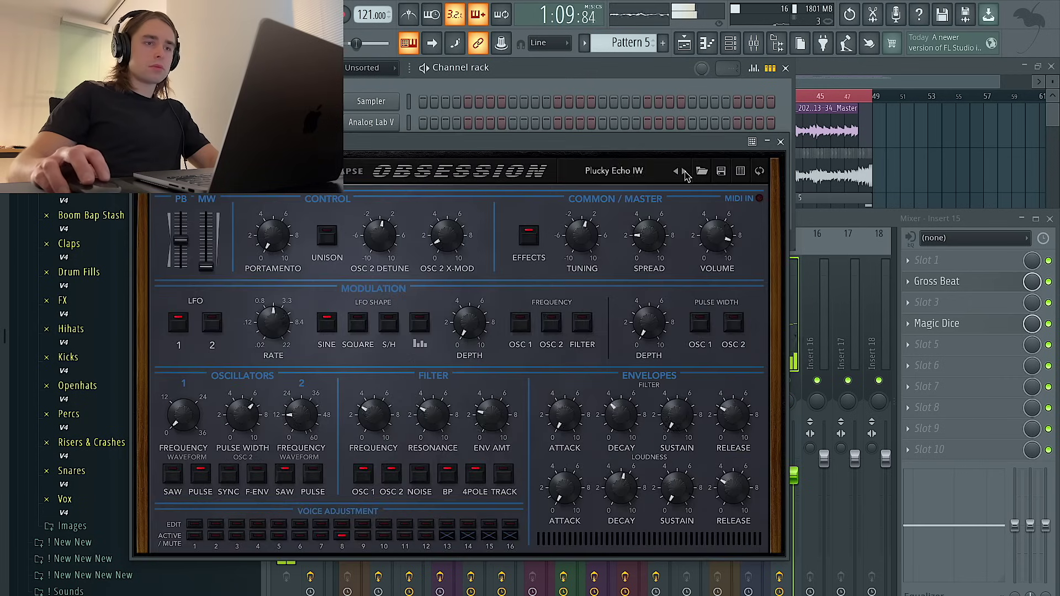
click(684, 172)
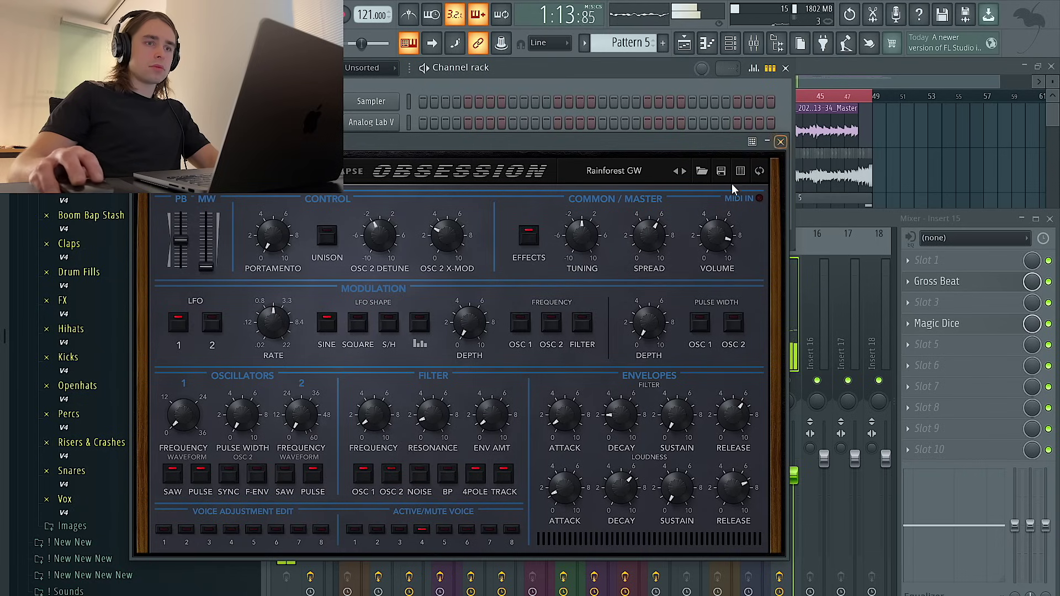
click(684, 171)
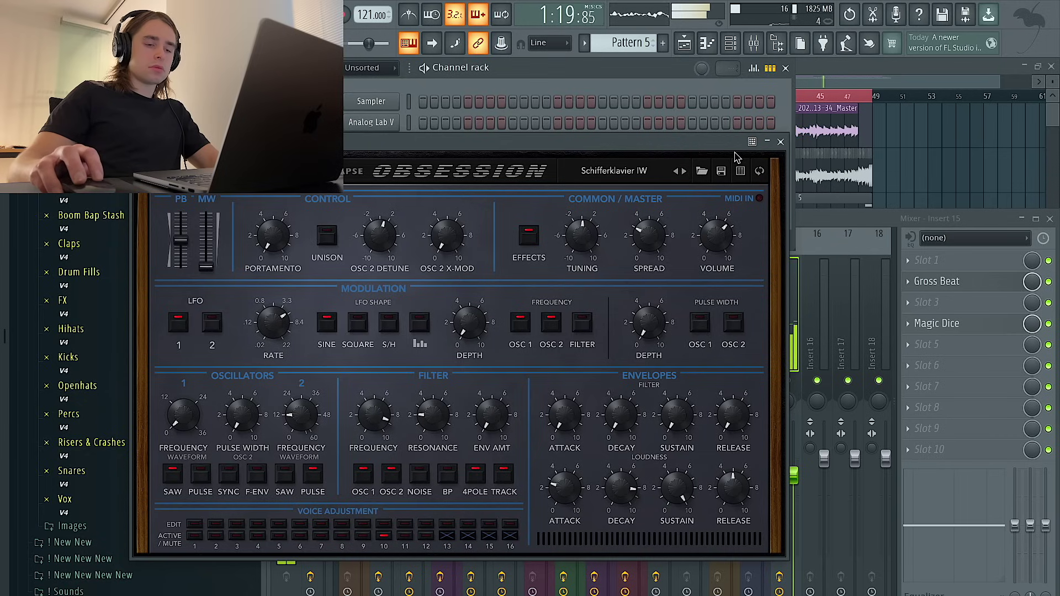
click(685, 172)
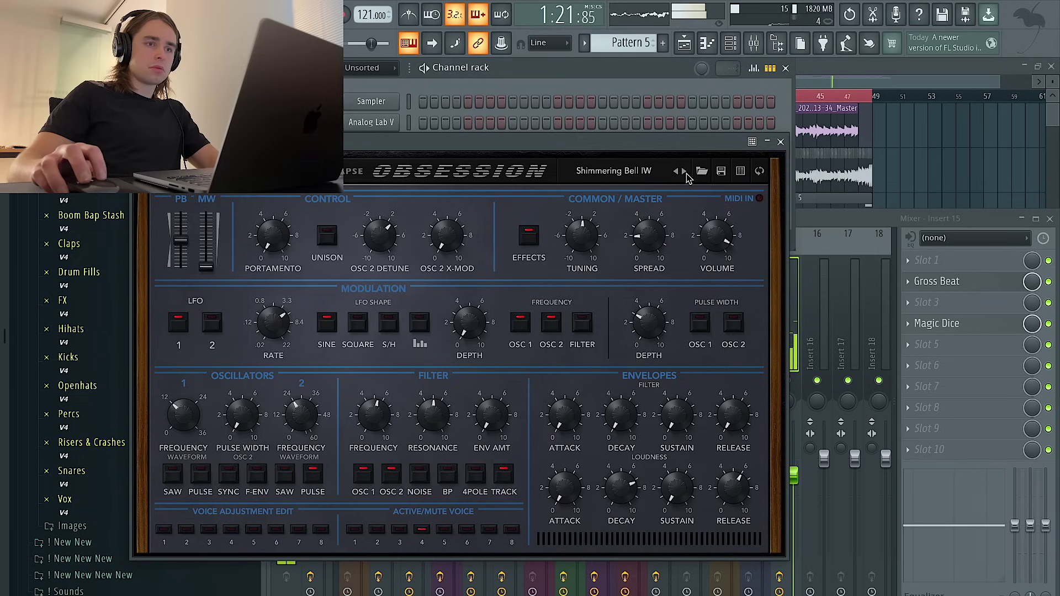
click(684, 172)
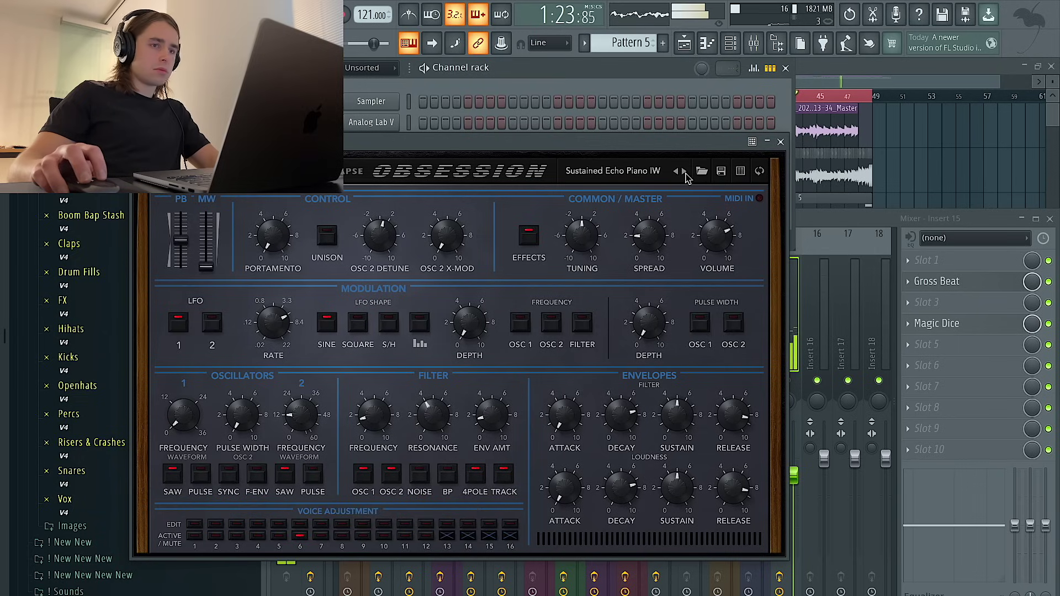
click(780, 142)
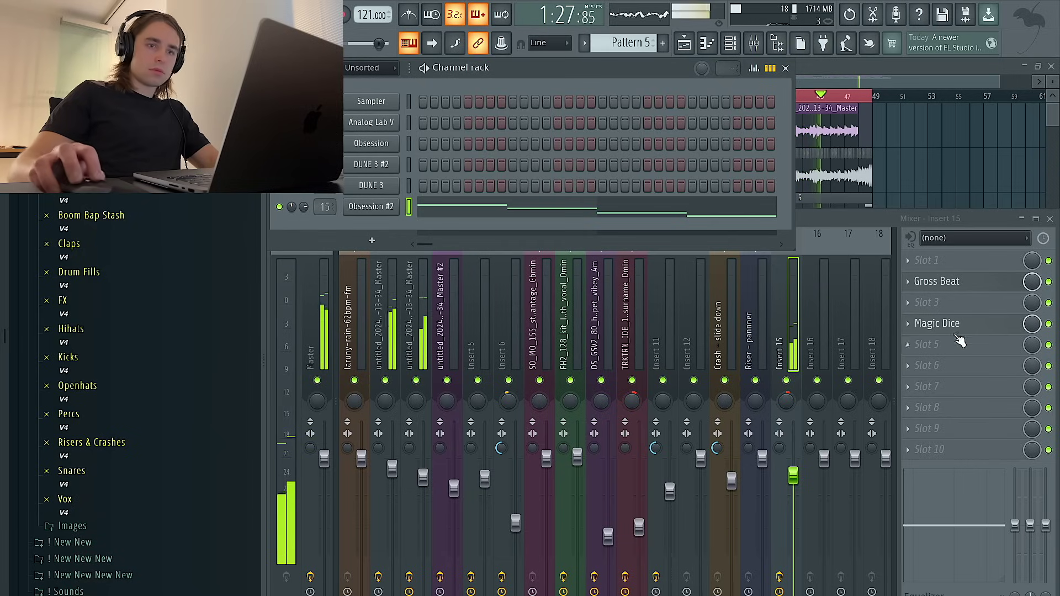
click(985, 400)
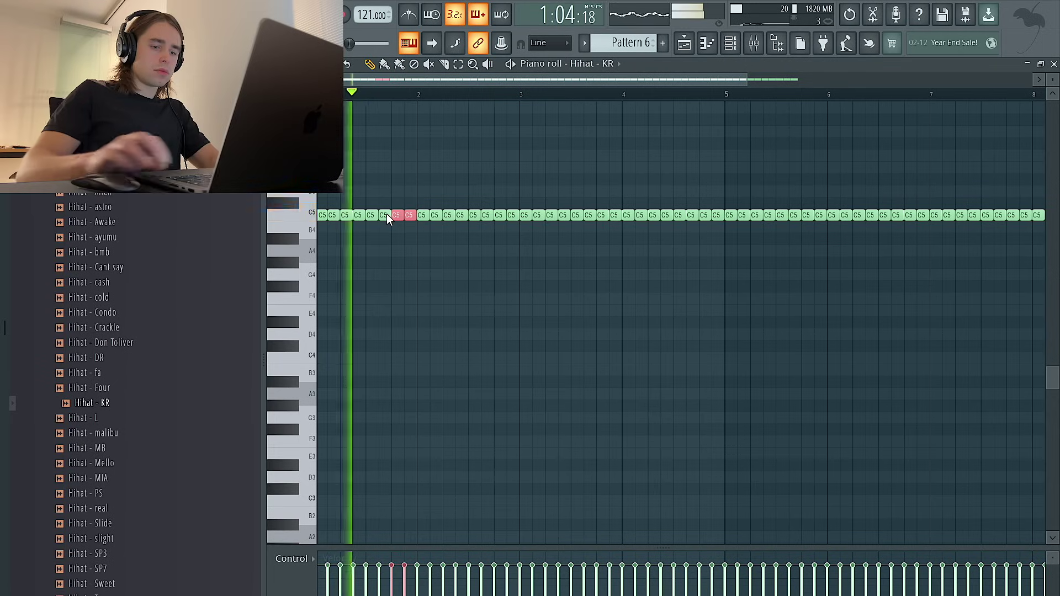
Chop the last two hi-hat notes of bar 1 into a fast roll and delete the last note of bar 2.
key(alt+u)
click(595, 412)
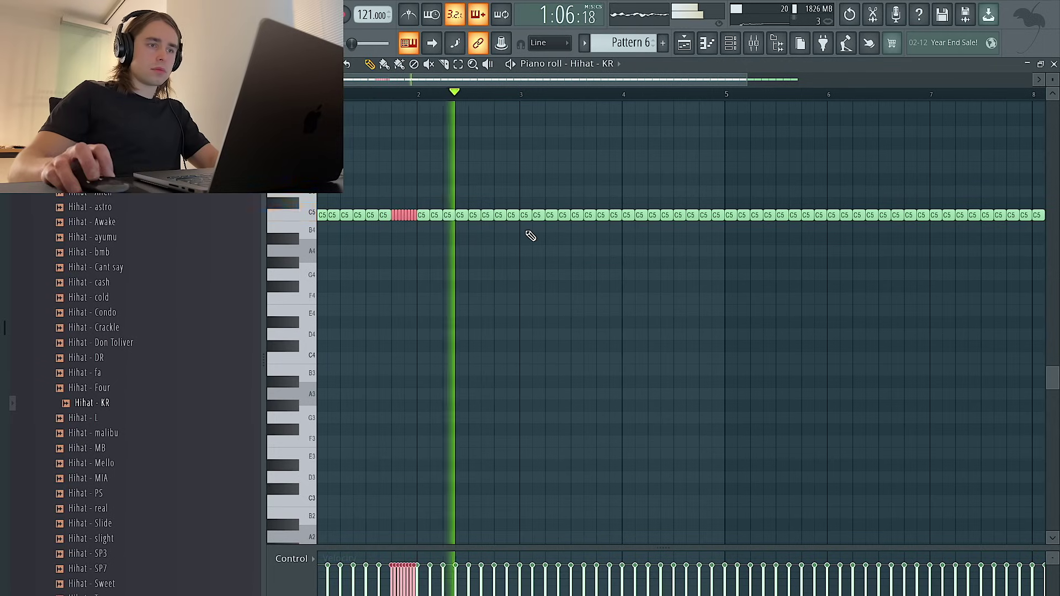
right_click(512, 216)
click(620, 244)
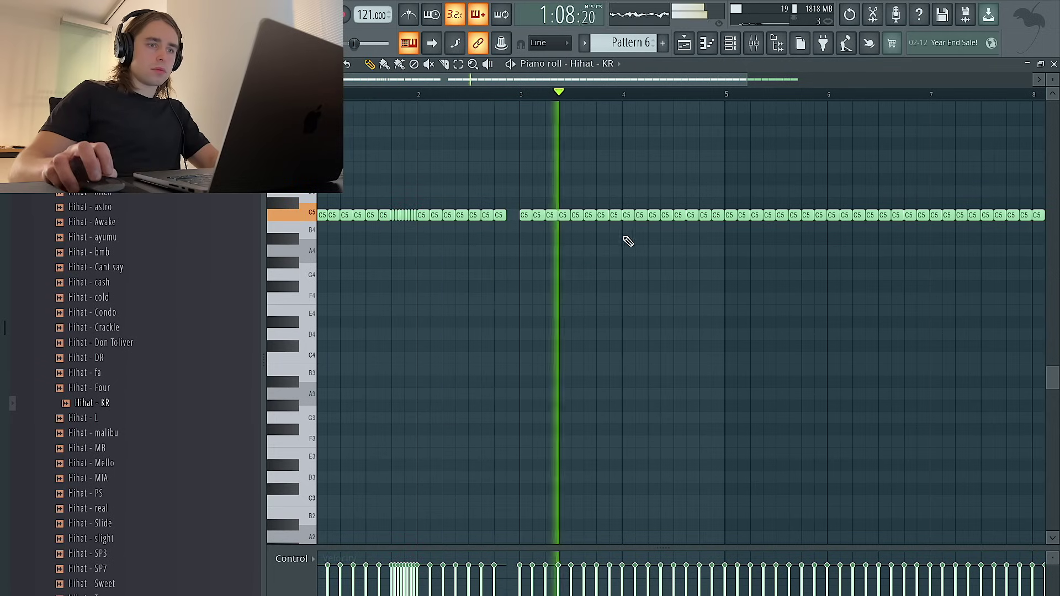
Chop the last two hi-hat notes before bar 4 into a roll and place it an octave lower at C4.
drag(626, 220, 605, 215)
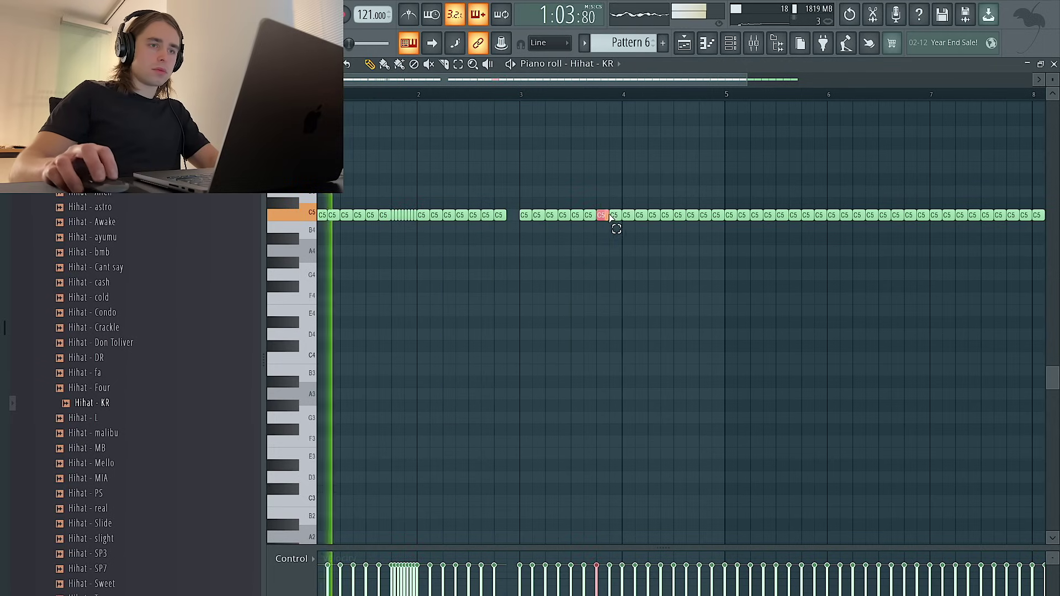
key(alt+u)
key(Return)
key(ctrl+Down)
mouse_move(603, 211)
mouse_down()
mouse_move(585, 228)
mouse_move(570, 208)
mouse_move(592, 228)
mouse_up()
key(ctrl+b)
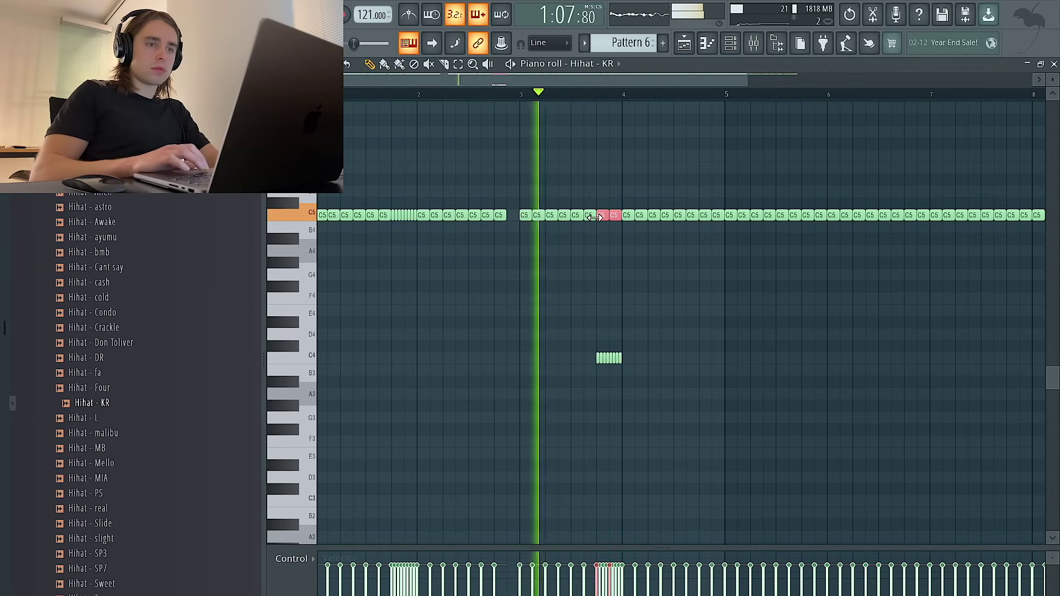
scroll(595, 217, down, 2)
key(ctrl+a)
scroll(606, 171, down, 1)
key(ctrl+d)
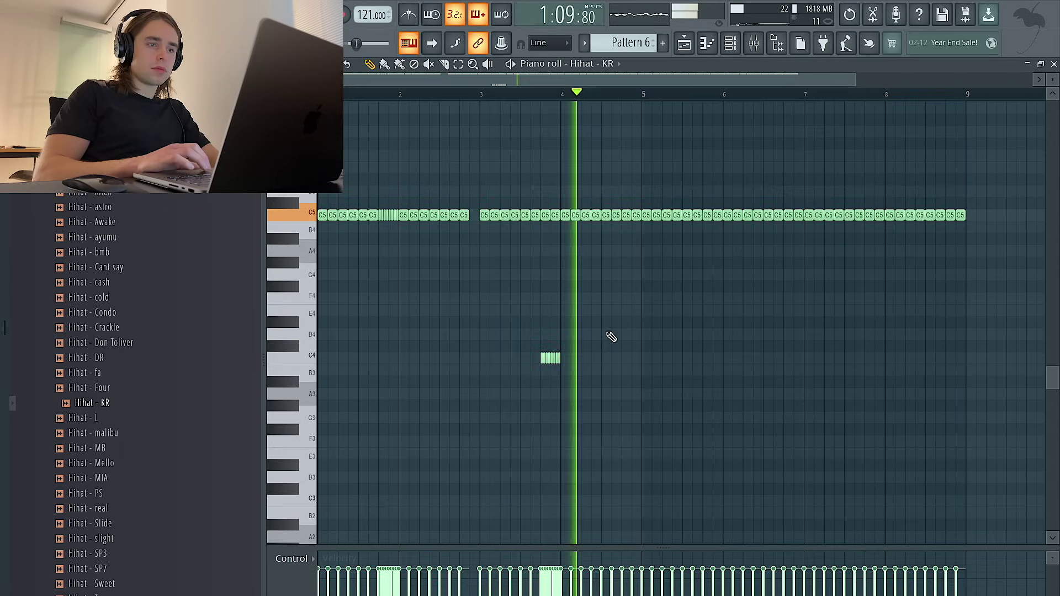
Refill the hi-hat gaps before bars 3 and 5 and replace the channel's sample with Hihat - SP3.
drag(607, 381, 557, 347)
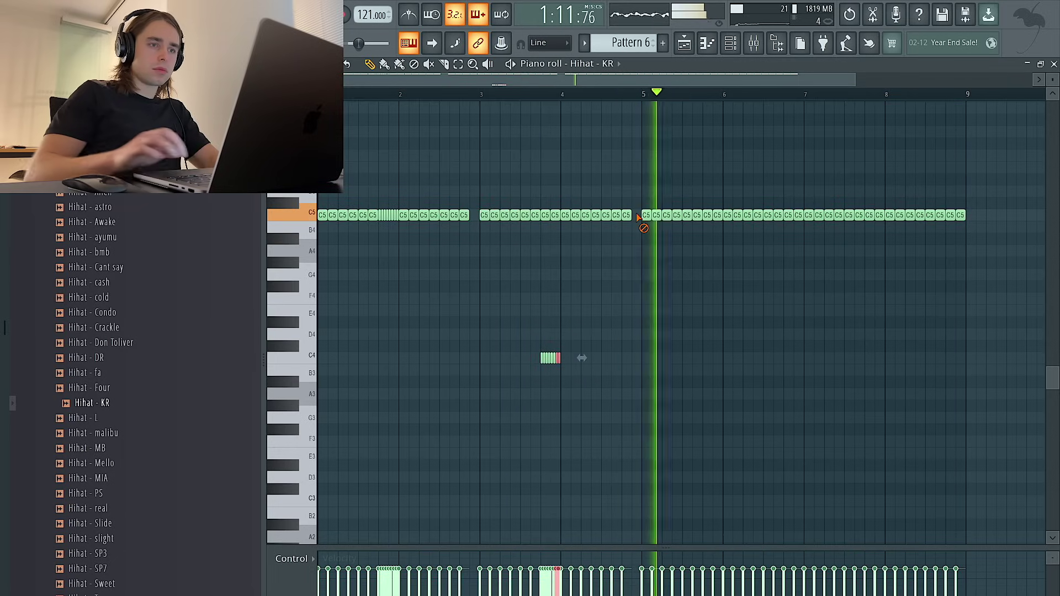
click(638, 215)
click(474, 215)
drag(127, 434, 118, 570)
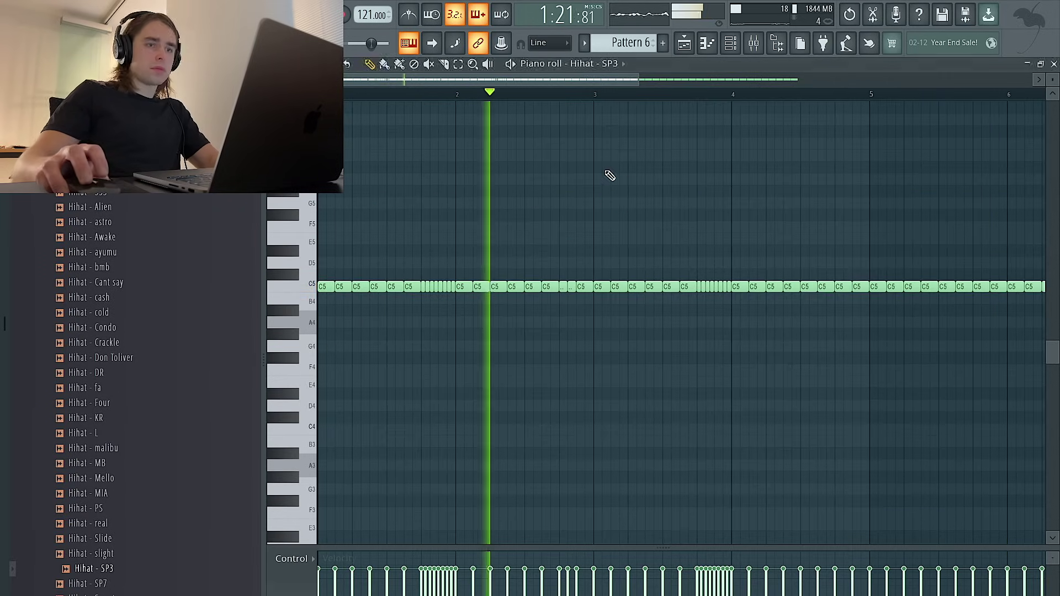
Try randomizing the velocities of all Hihat - SP3 notes.
key(alt+r)
drag(508, 388, 525, 409)
click(598, 457)
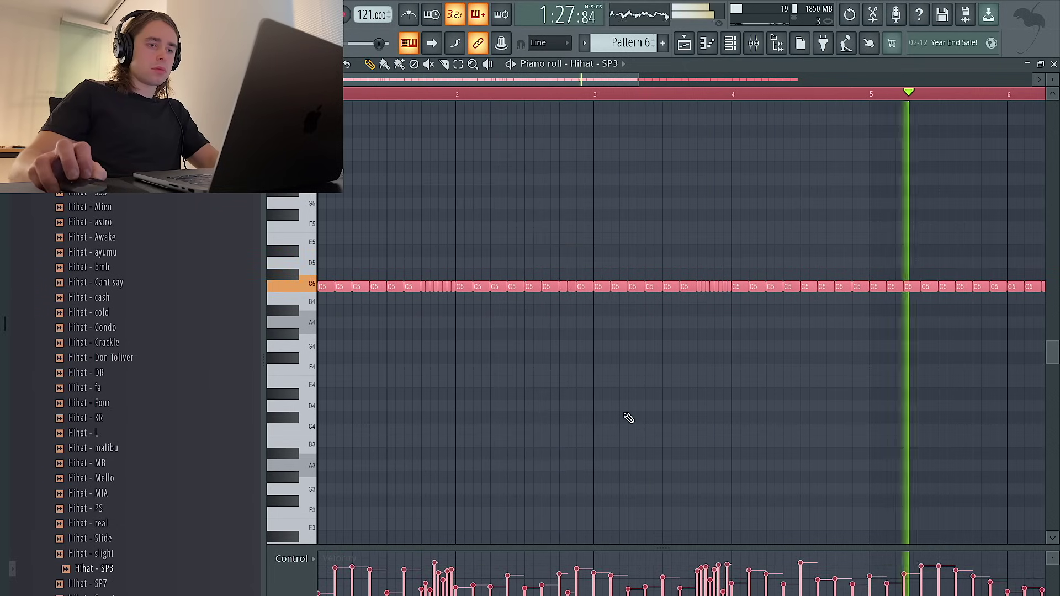
click(602, 414)
scroll(591, 412, down, 3)
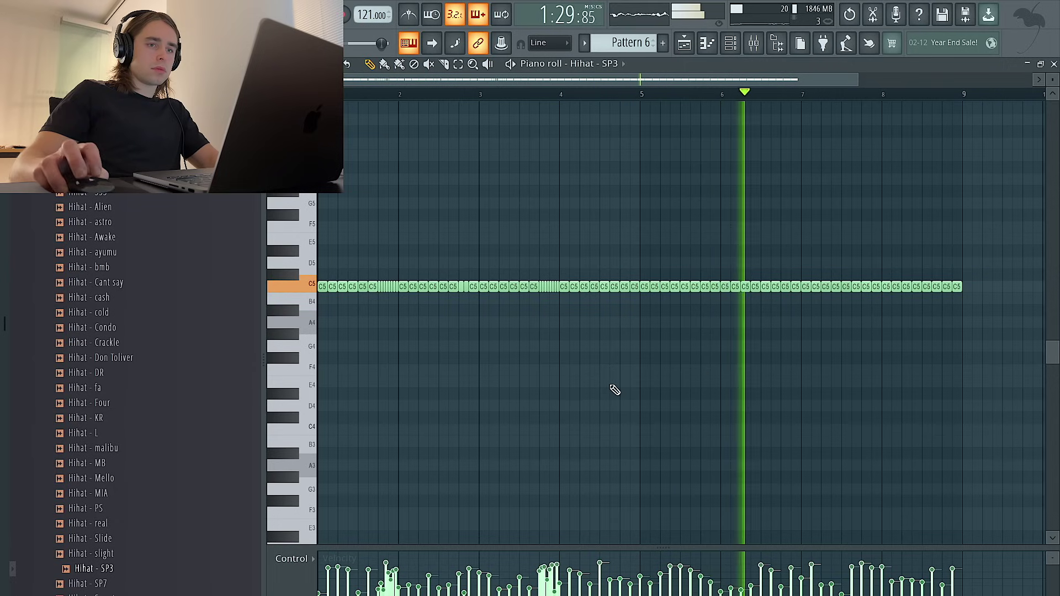
key(ctrl+a)
key(ctrl+z)
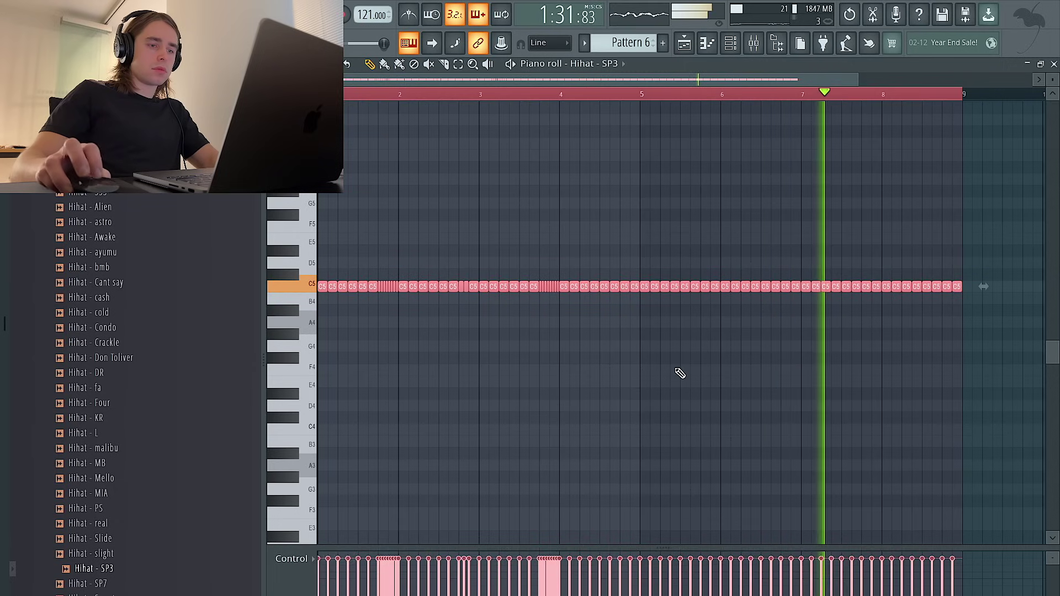
Alternate the hi-hat velocities between high and low and repeat the hi-hat pattern with its rolls over bars 5 to 8.
scroll(248, 396, up, 8)
scroll(371, 396, up, 2)
key(ctrl+d)
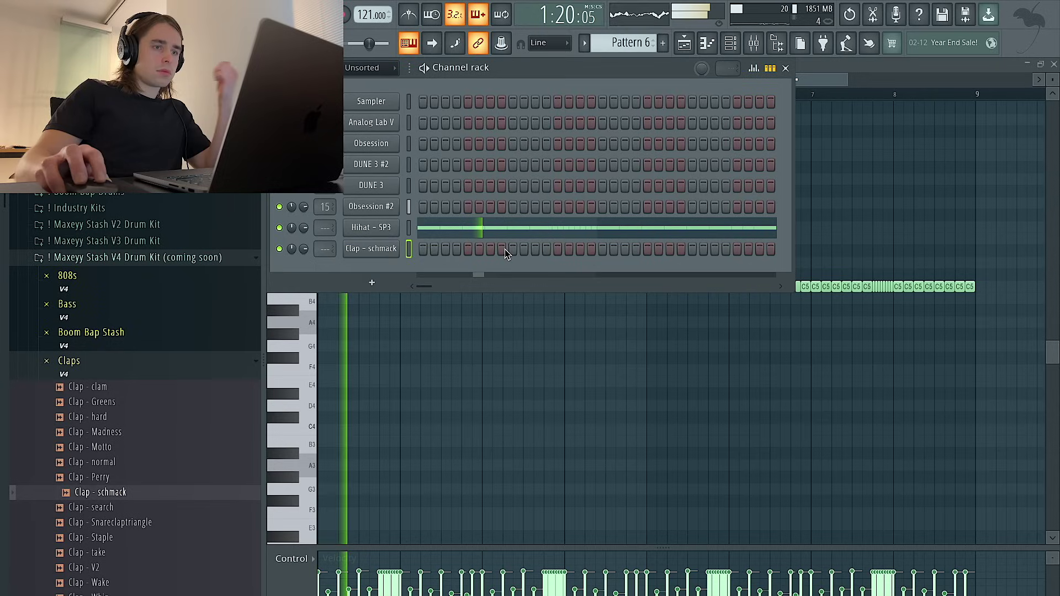
Place Clap - schmack hits on beat 3 of bars 1 and 2 plus one at the end of bar 2, and repeat the phrase through bar 8.
key(F6)
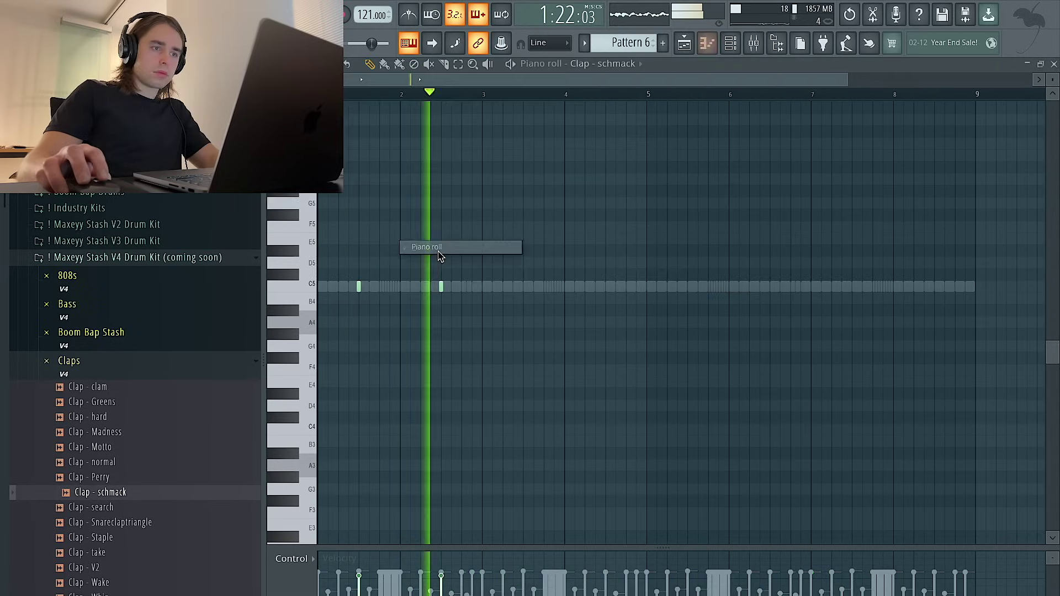
click(477, 287)
key(ctrl+a)
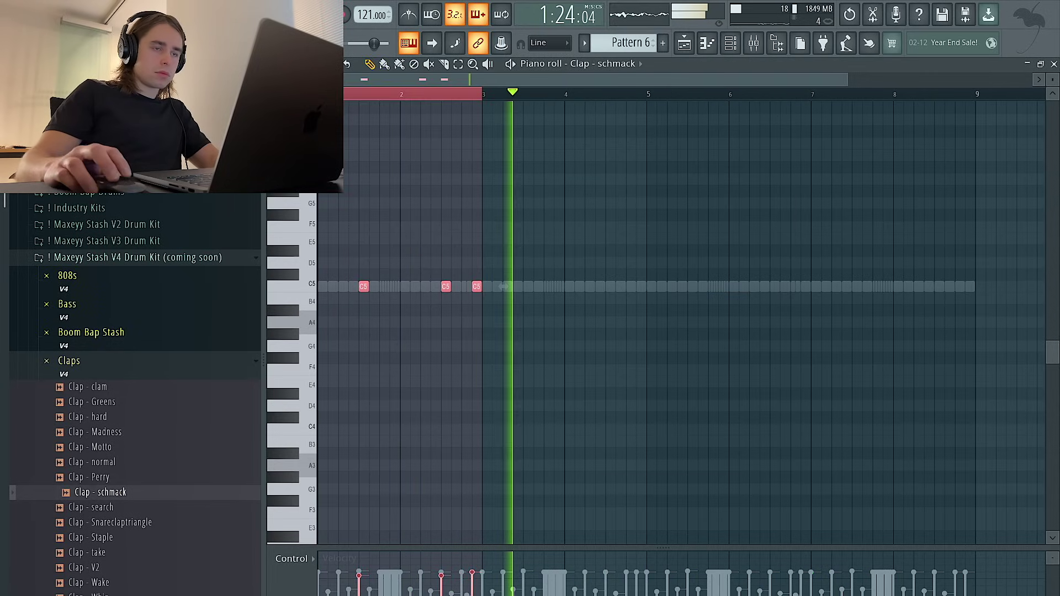
key(ctrl+b)
key(ctrl+b)
key(ctrl+b)
Delete the extra clap at the end of bar 4.
key(ctrl+a)
key(ctrl+d)
key(ctrl+a)
key(ctrl+d)
right_click(642, 290)
key(ctrl+a)
key(ctrl+d)
key(ctrl+a)
key(ctrl+d)
key(ctrl+a)
scroll(820, 290, up, 2)
key(ctrl+d)
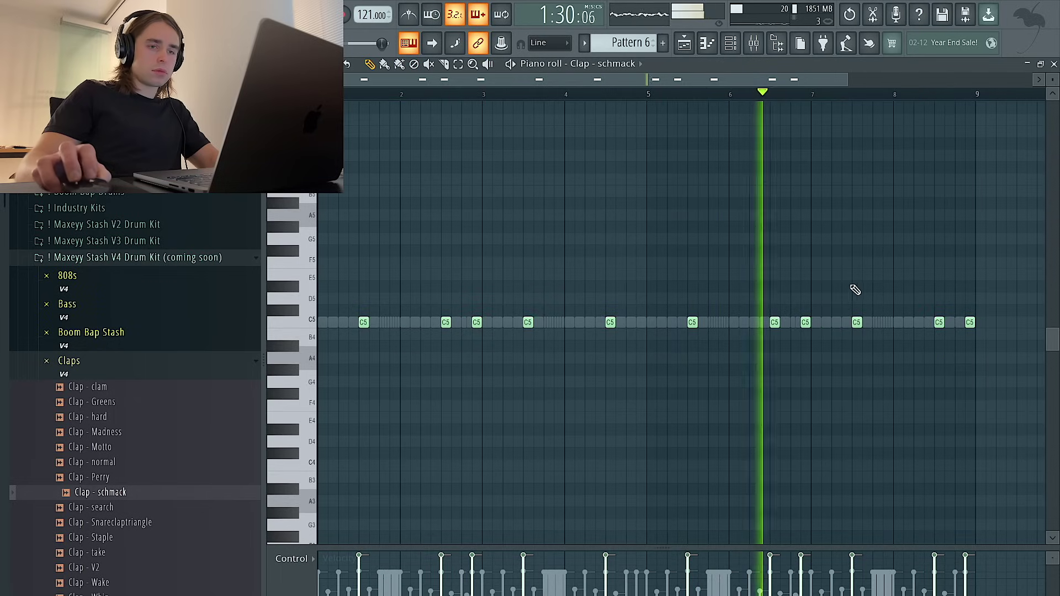
Delete the Clap - schmack hit at the end of bar 8 and clear the note selection.
right_click(964, 325)
key(ctrl+a)
key(ctrl+d)
Load Clap - Whip as a new channel and place a C5 hit on beat 3 of bar 2 in its piano roll.
key(F6)
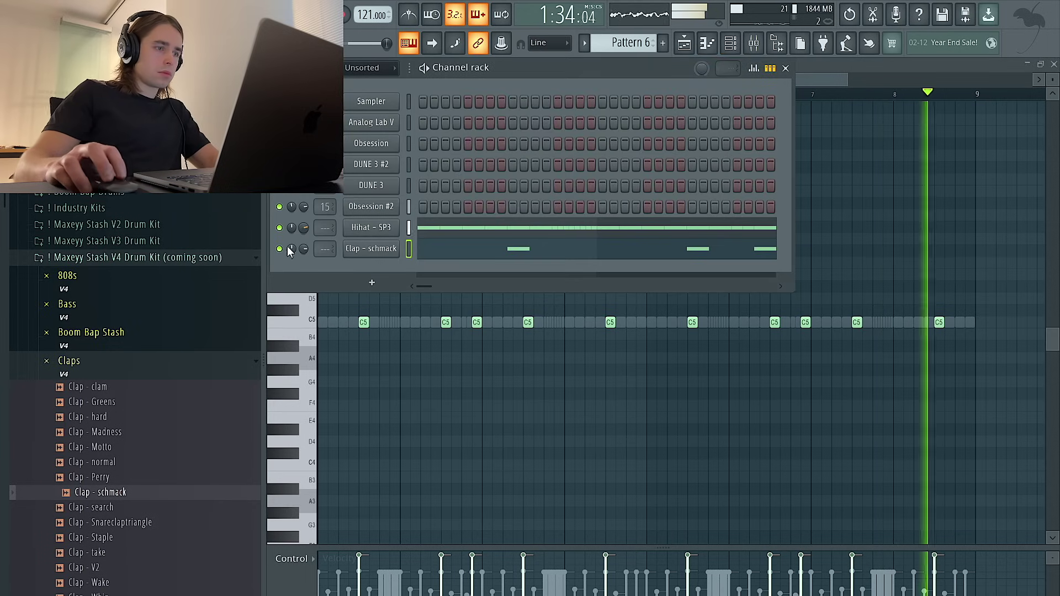
scroll(145, 421, down, 5)
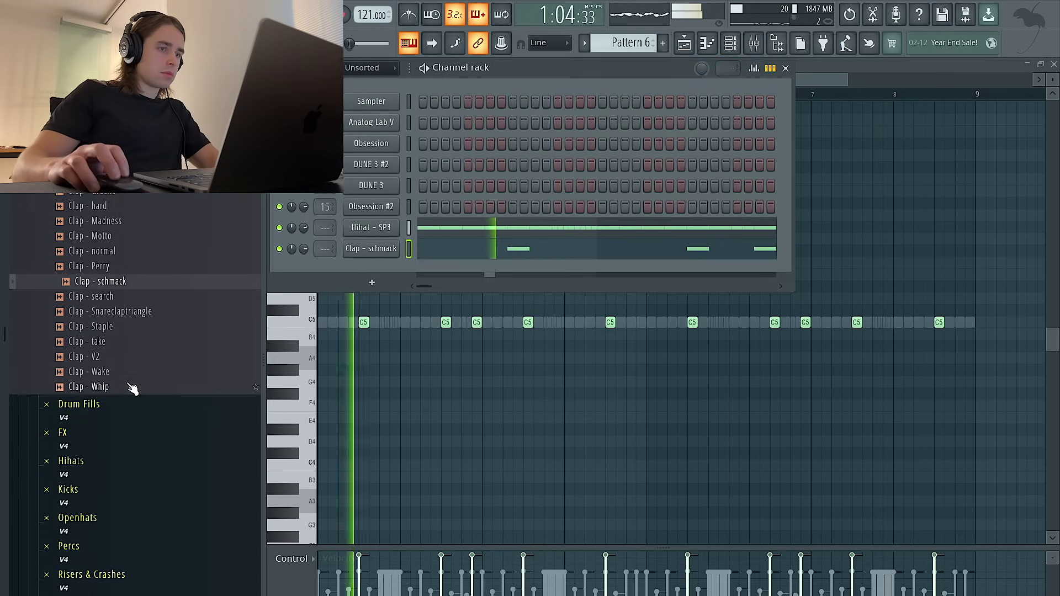
drag(133, 386, 384, 287)
right_click(375, 277)
click(456, 270)
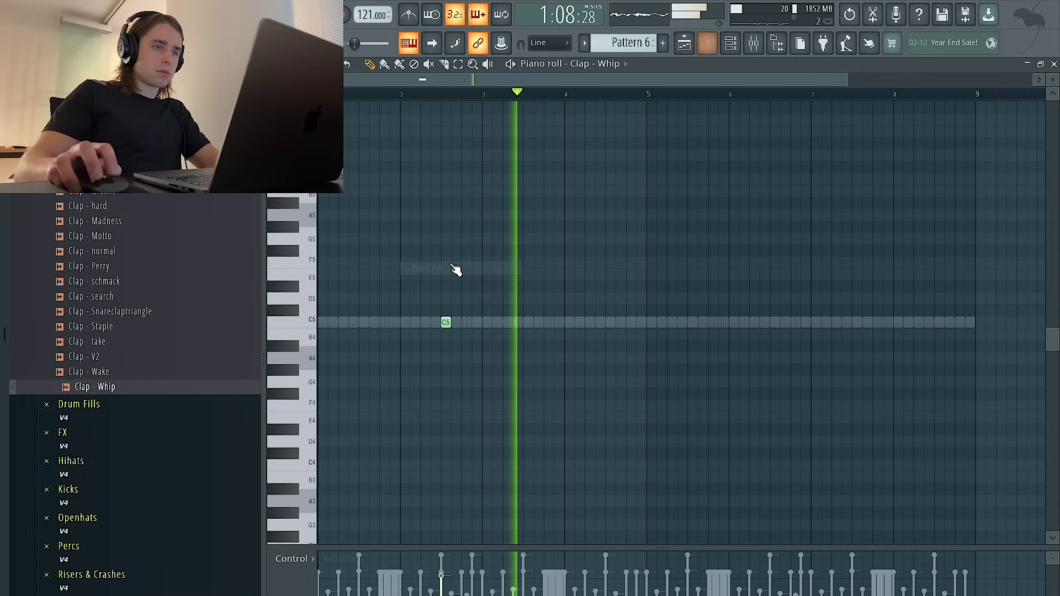
Repeat the Clap - Whip hit every two bars so it also lands on beat 3 of bars 4 and 6.
drag(488, 94, 647, 94)
key(ctrl+b)
key(ctrl+a)
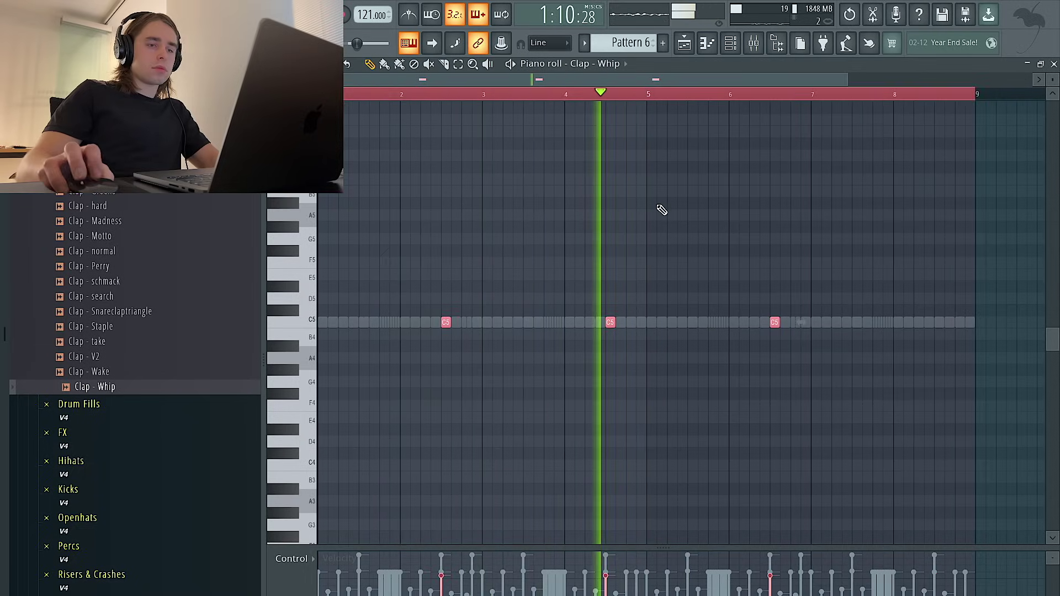
key(ctrl+d)
Browse the V4 kit's Snares folder and bring Snare - mamacita 2 into the channel rack.
click(732, 48)
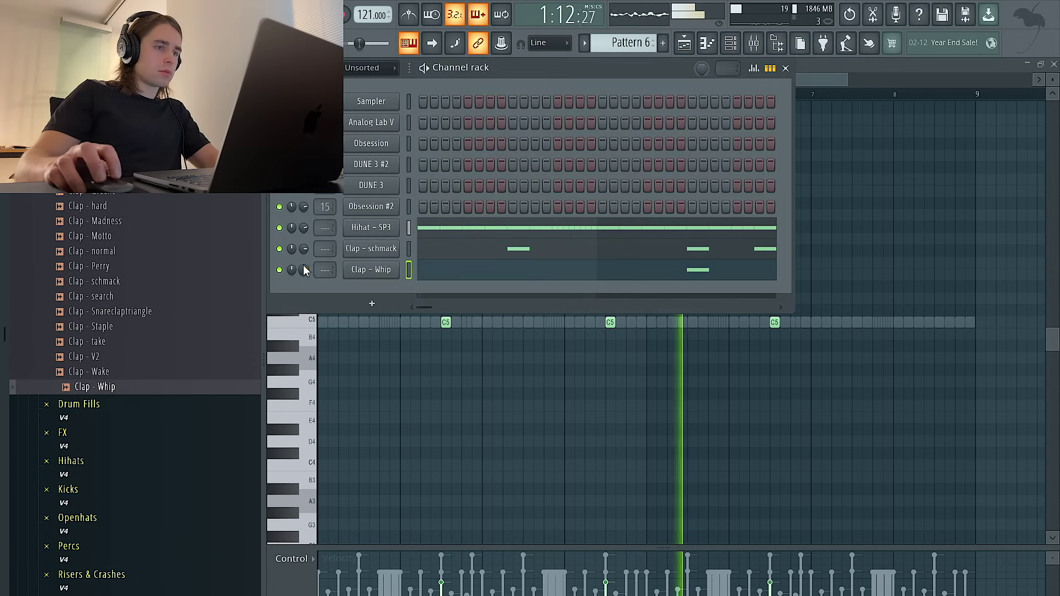
click(132, 595)
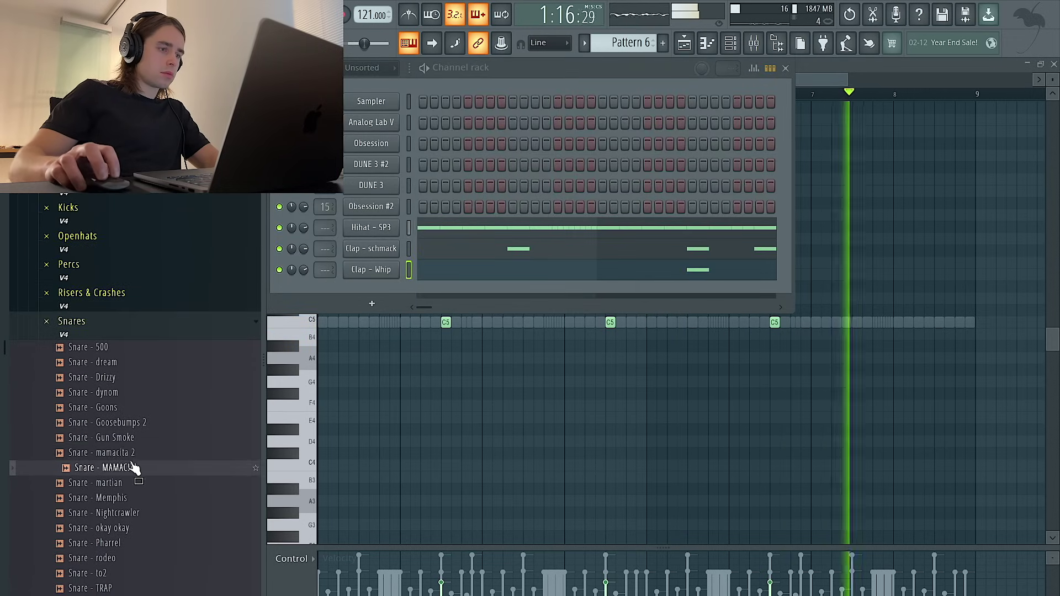
drag(139, 452, 371, 248)
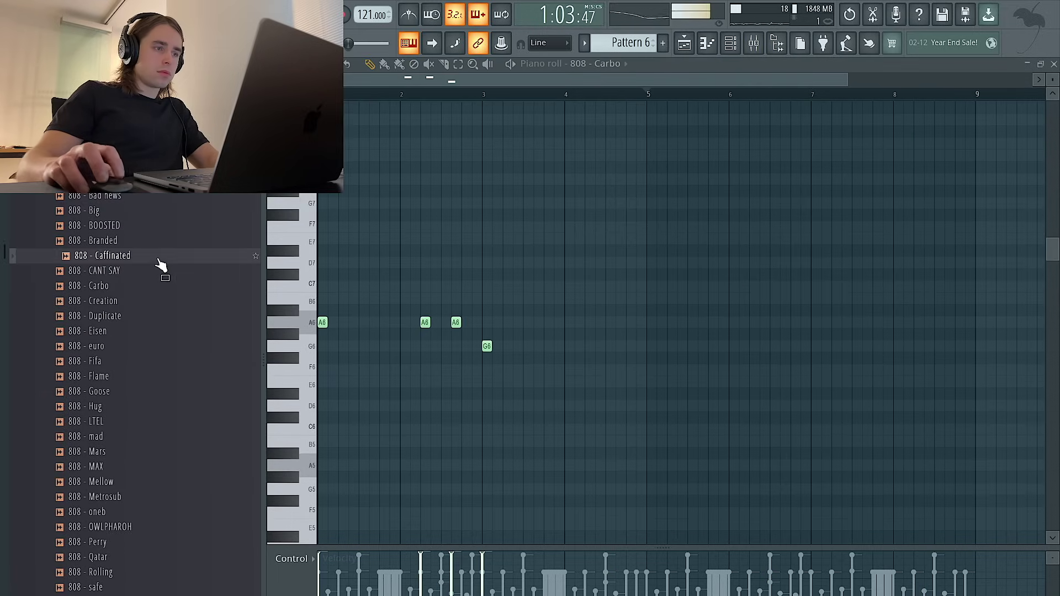
Replace the 808 - Carbo sample with 808 - Caffinated, keeping its notes open in the piano roll.
click(507, 263)
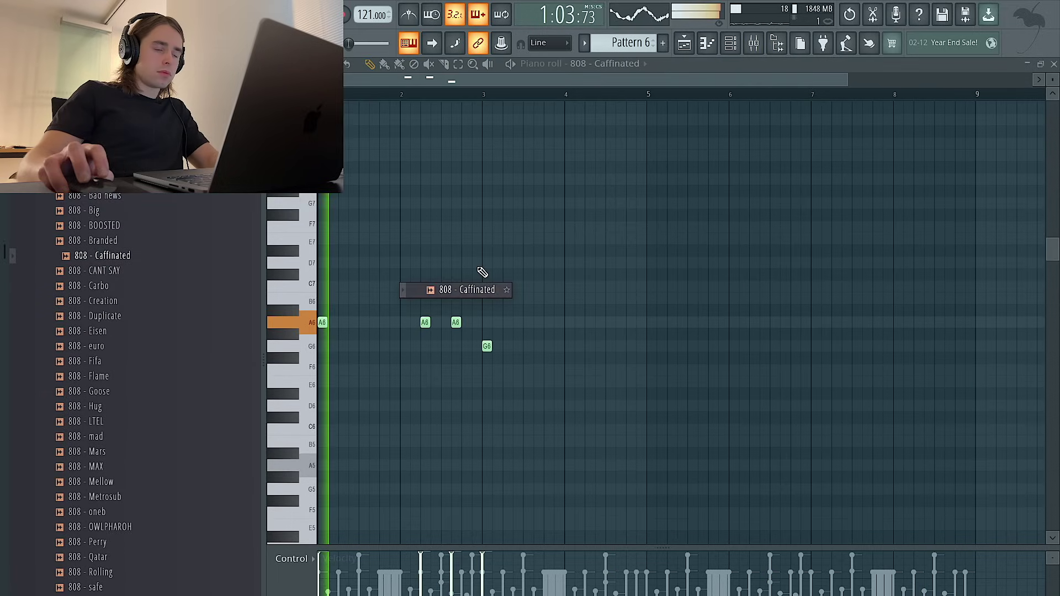
right_click(508, 263)
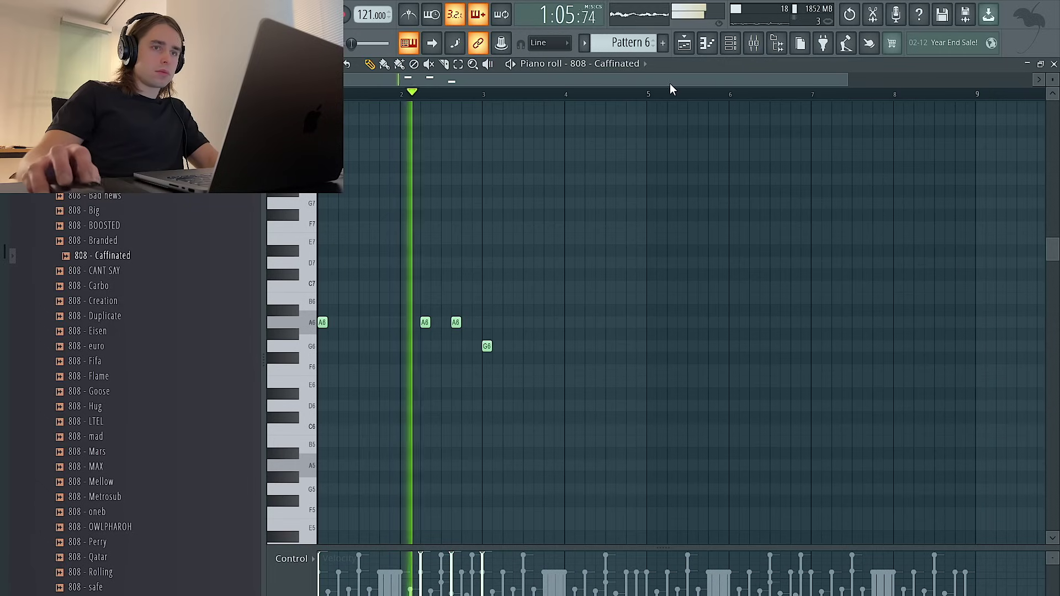
click(734, 46)
right_click(800, 306)
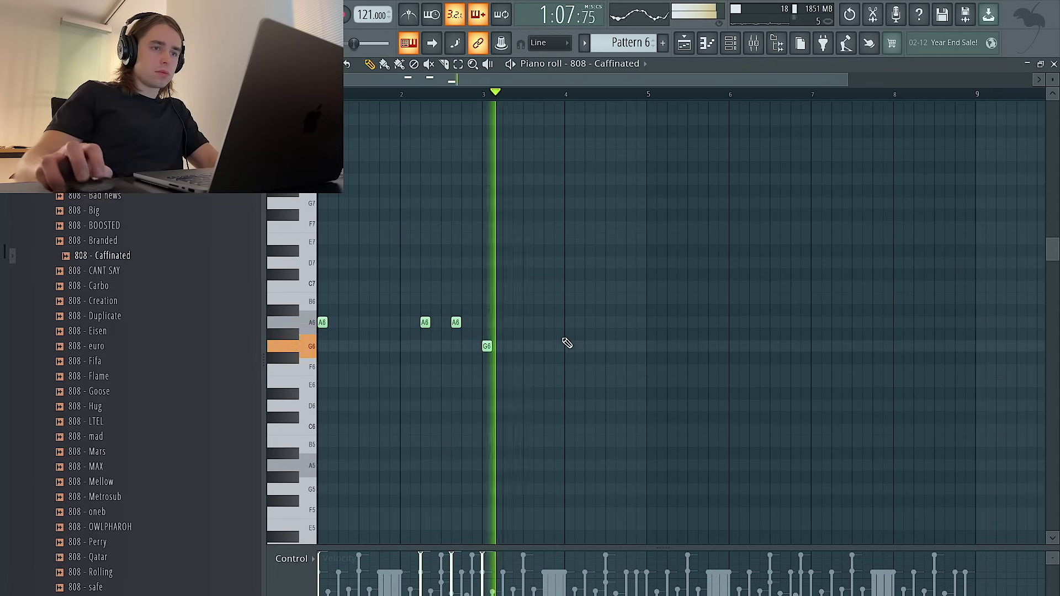
Continue the 808 line with G6 and F6 notes in bar 4, A6 notes over bars 5 to 7 and C7 in bar 8.
click(589, 346)
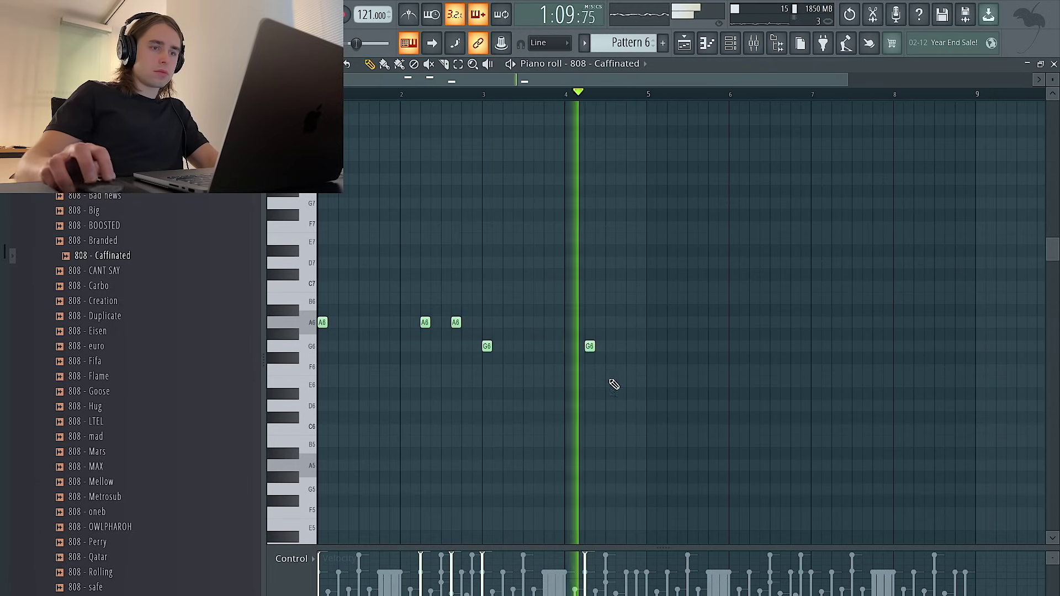
click(649, 382)
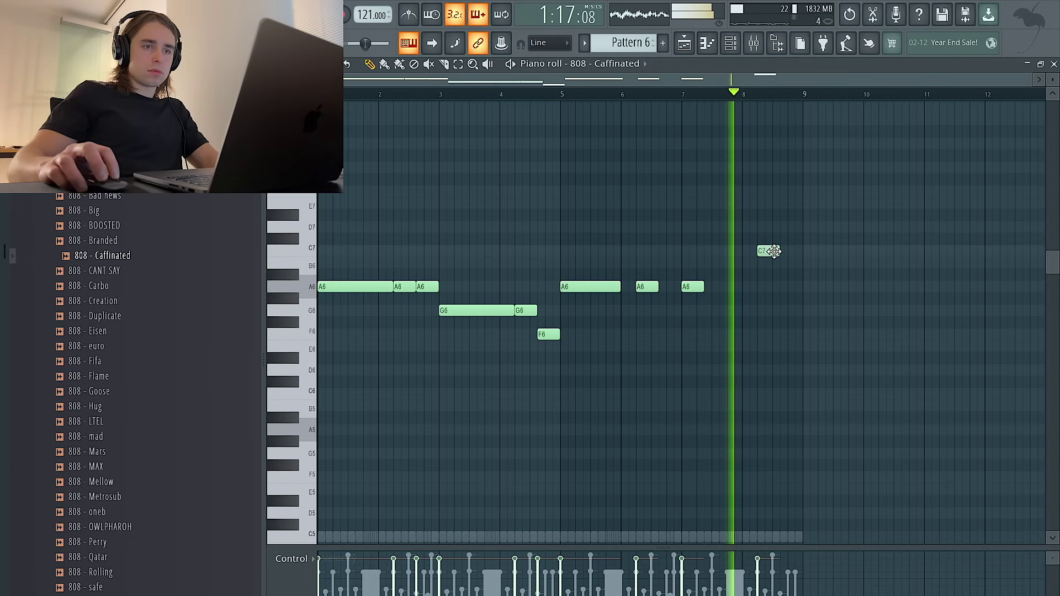
Add a D7 note at the end of bar 8, following the C7, and lower all the 808 notes by one octave.
click(794, 228)
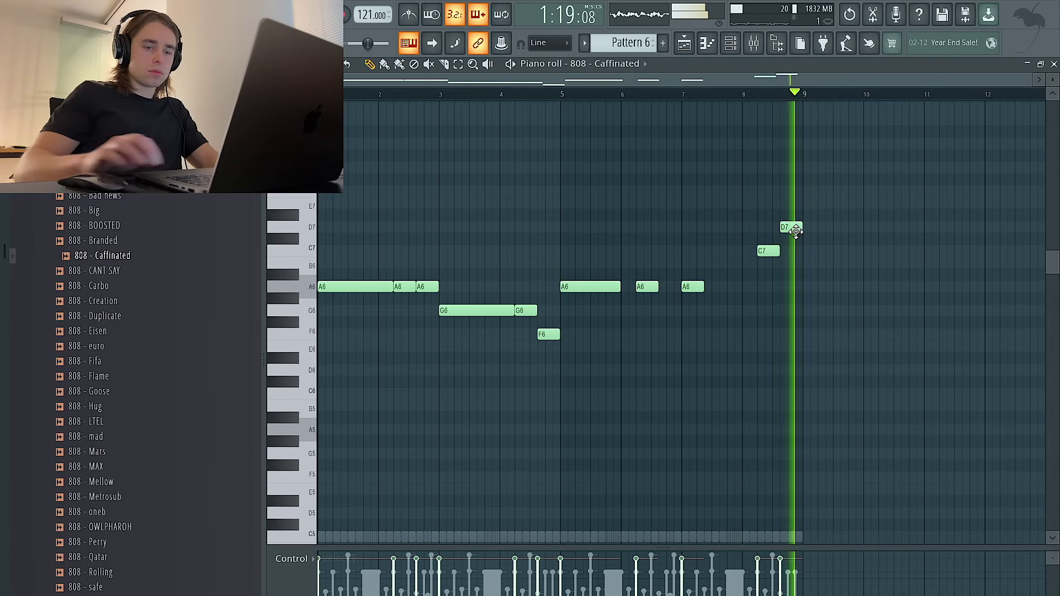
key(ctrl+Down)
key(ctrl+a)
scroll(797, 234, up, 5)
key(ctrl+d)
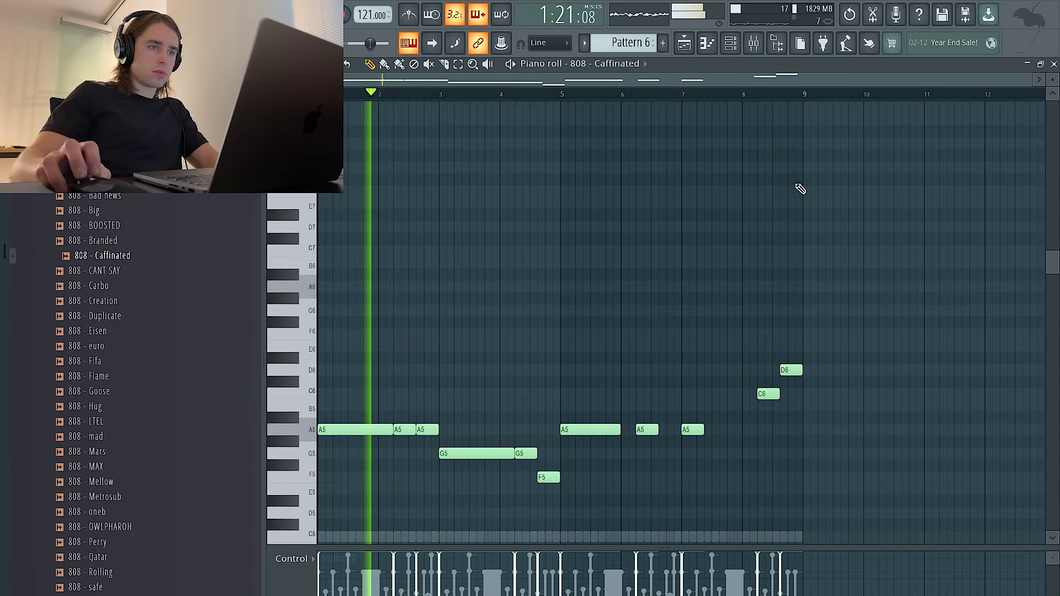
click(685, 43)
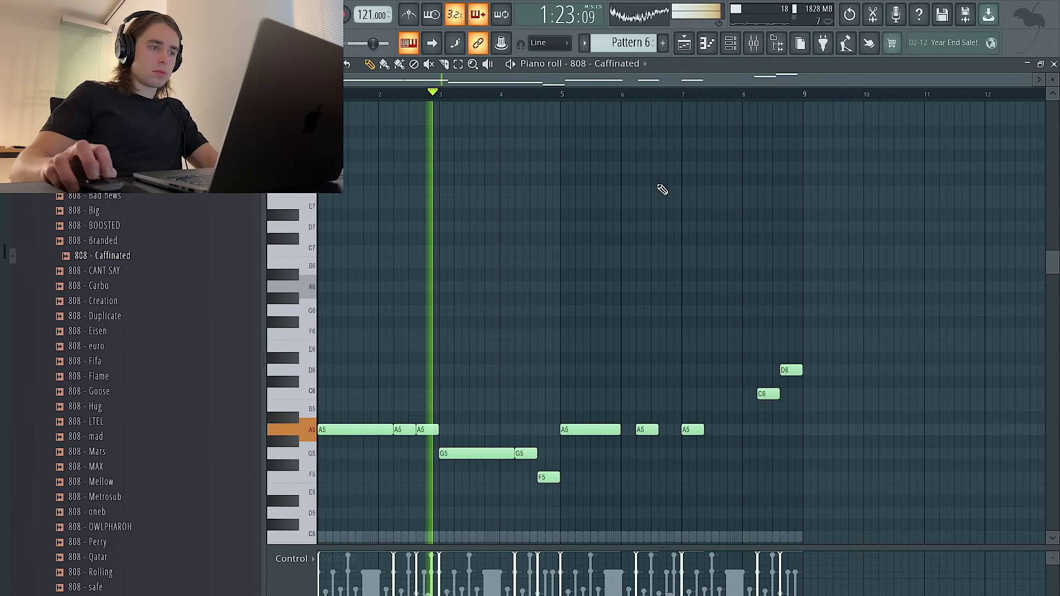
scroll(662, 192, down, 3)
key(ctrl+a)
key(ctrl+d)
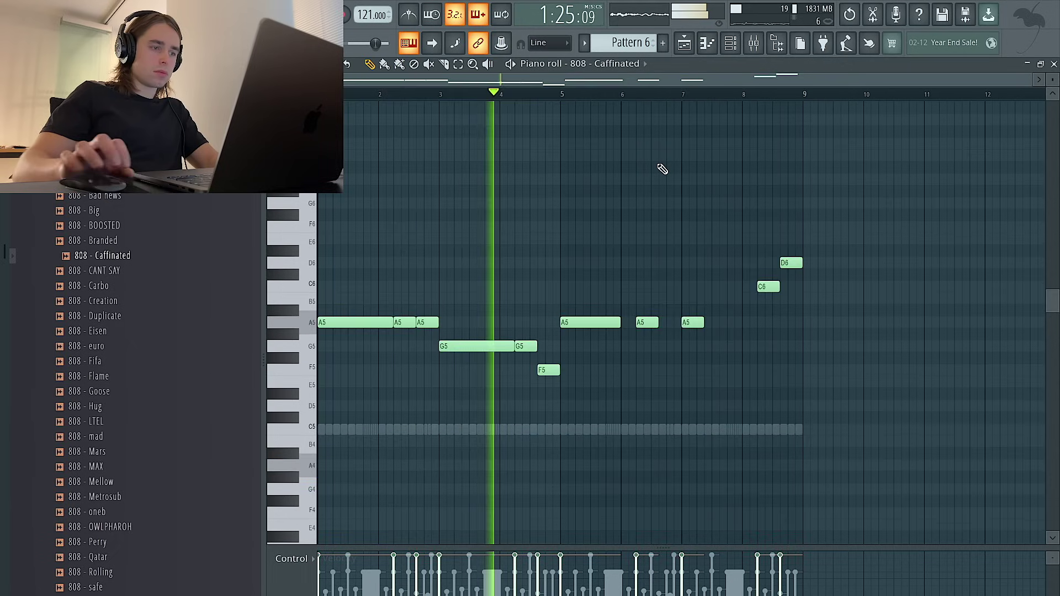
Swap the 808 channel's sample for another from the kit, trying 808 - Duplicate and settling on 808 - Ama.
click(730, 43)
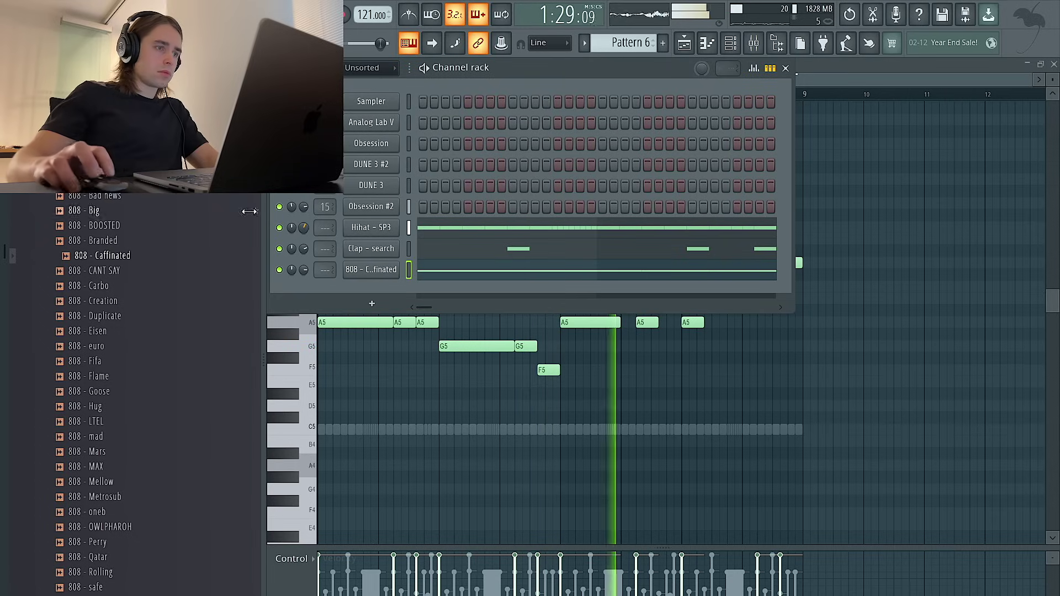
right_click(517, 417)
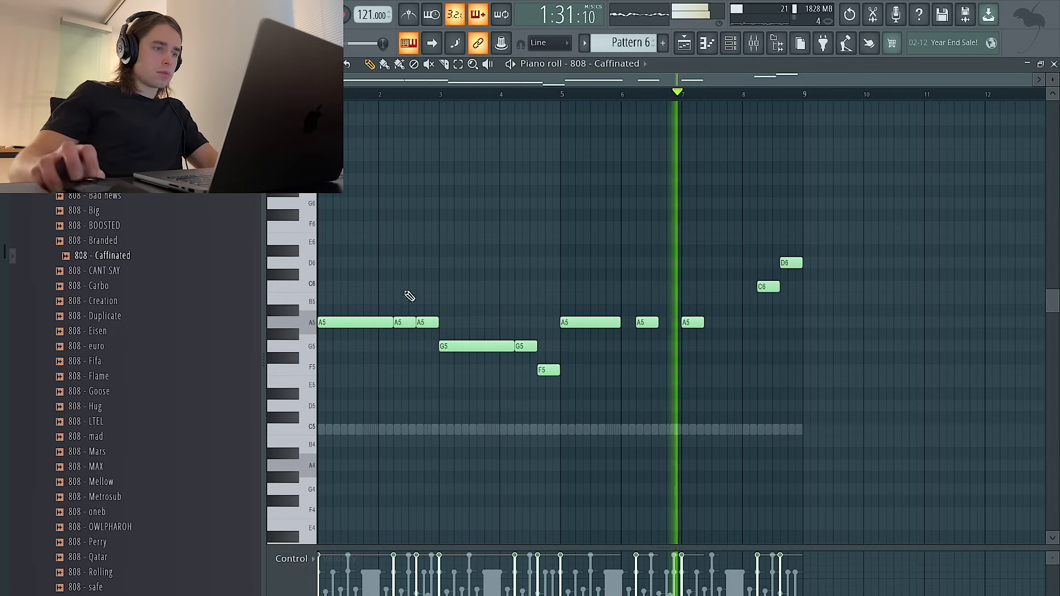
middle_click(167, 317)
key(space)
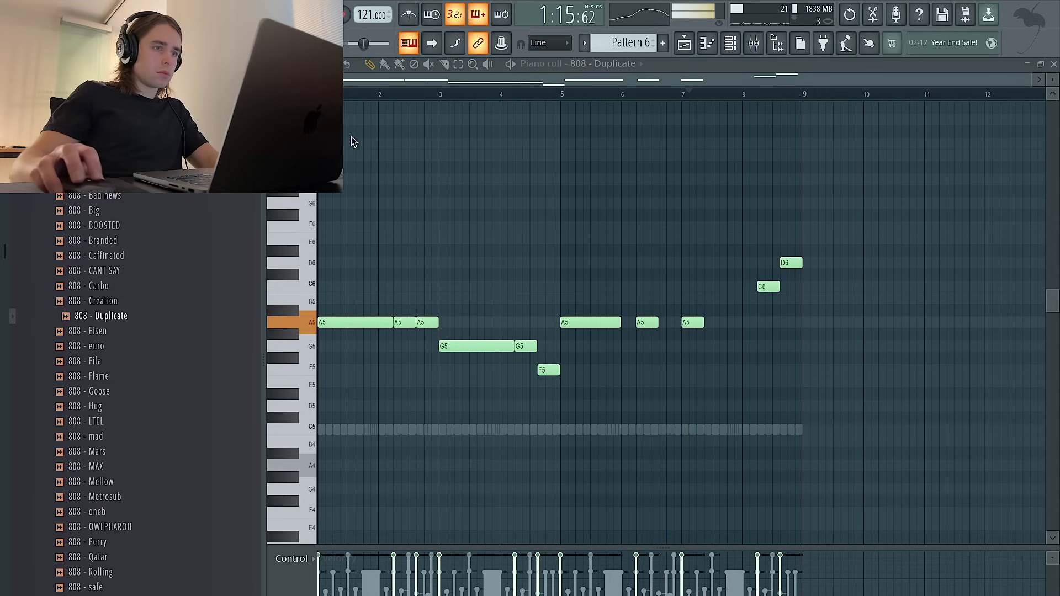
key(space)
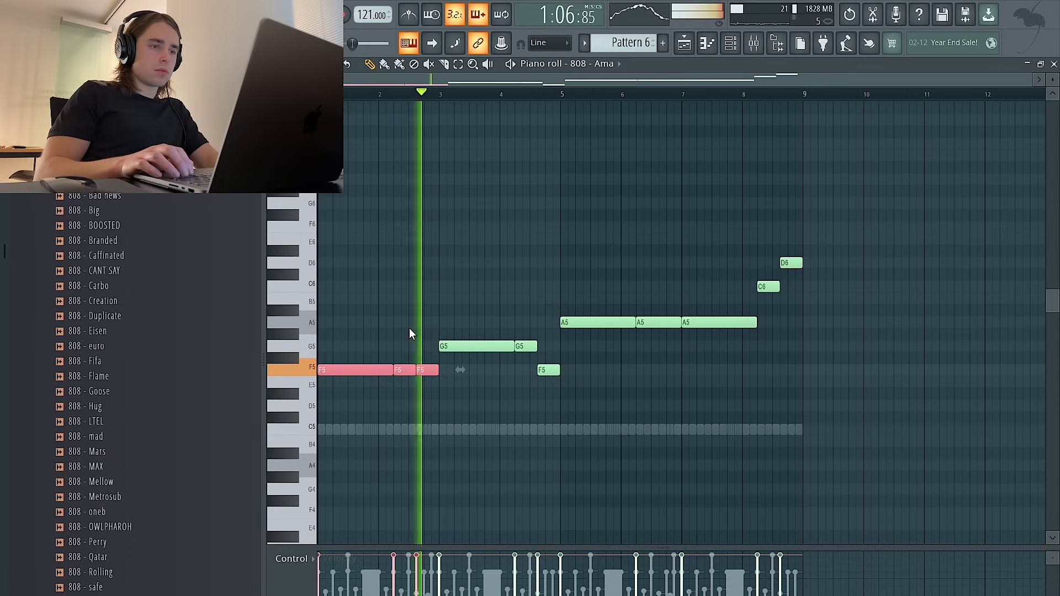
Transpose the first three F5 notes of the 808 line to A4.
key(shift+Up)
key(shift+Up)
key(shift+Up)
key(shift+Up)
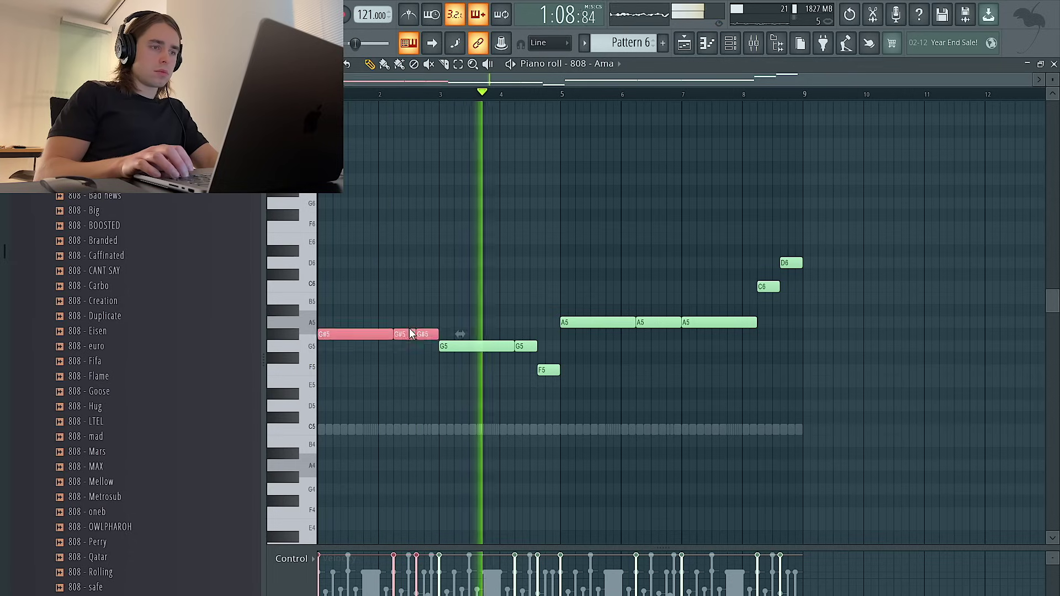
key(ctrl+Down)
Lower the A5 notes in bars 5 to 8 and the closing C6 and D6 notes by one octave.
drag(762, 347, 582, 300)
key(ctrl+Down)
drag(862, 340, 729, 195)
key(ctrl+Down)
key(ctrl+a)
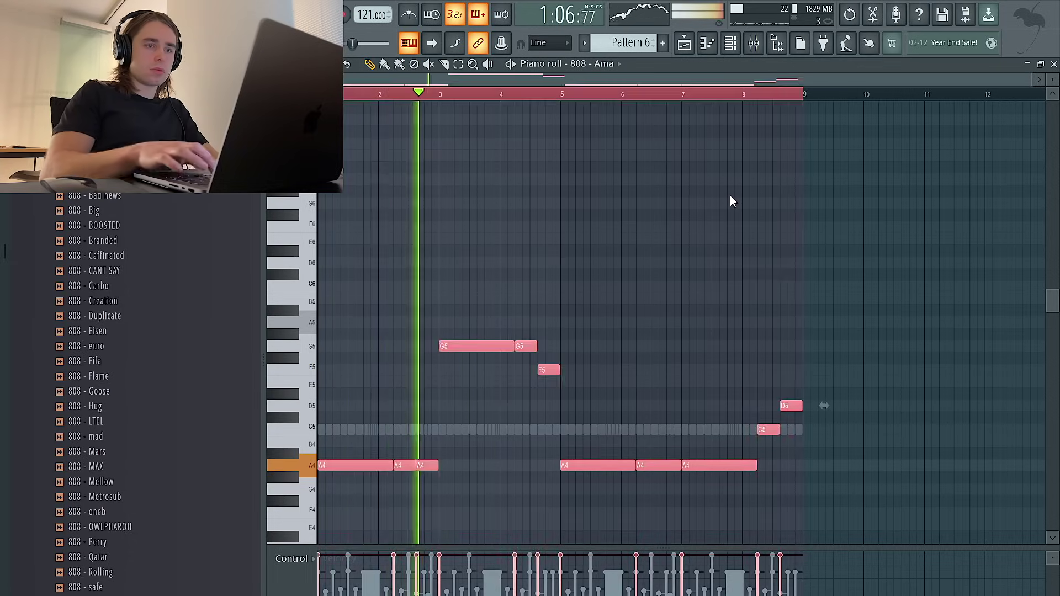
key(ctrl+d)
key(ctrl+a)
key(ctrl+d)
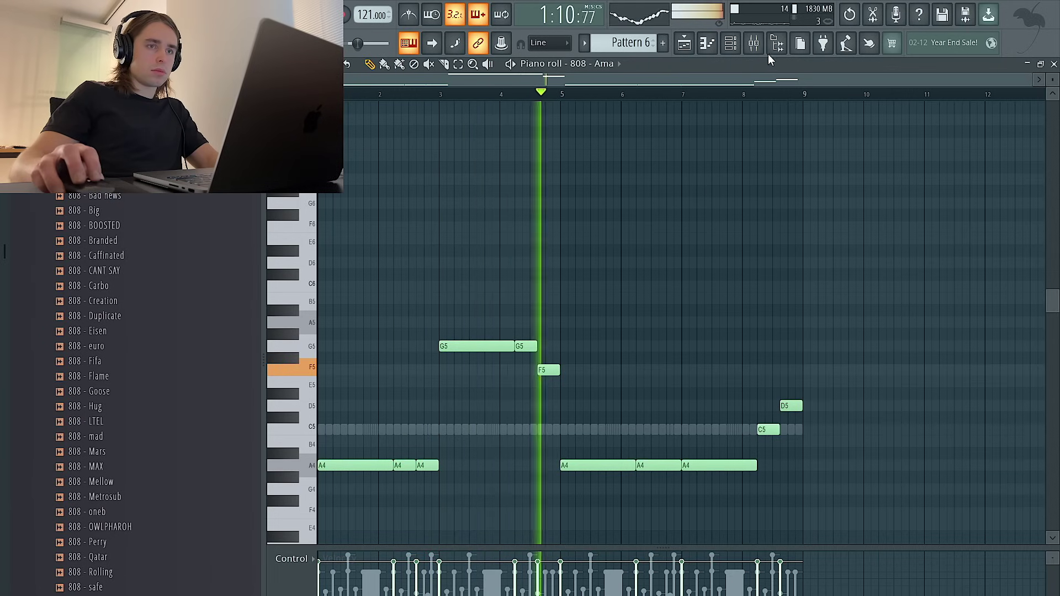
Bring up the channel rack and preview Hihat - astro from the drum kit's Hihats folder.
click(730, 43)
scroll(90, 279, up, 3)
click(90, 270)
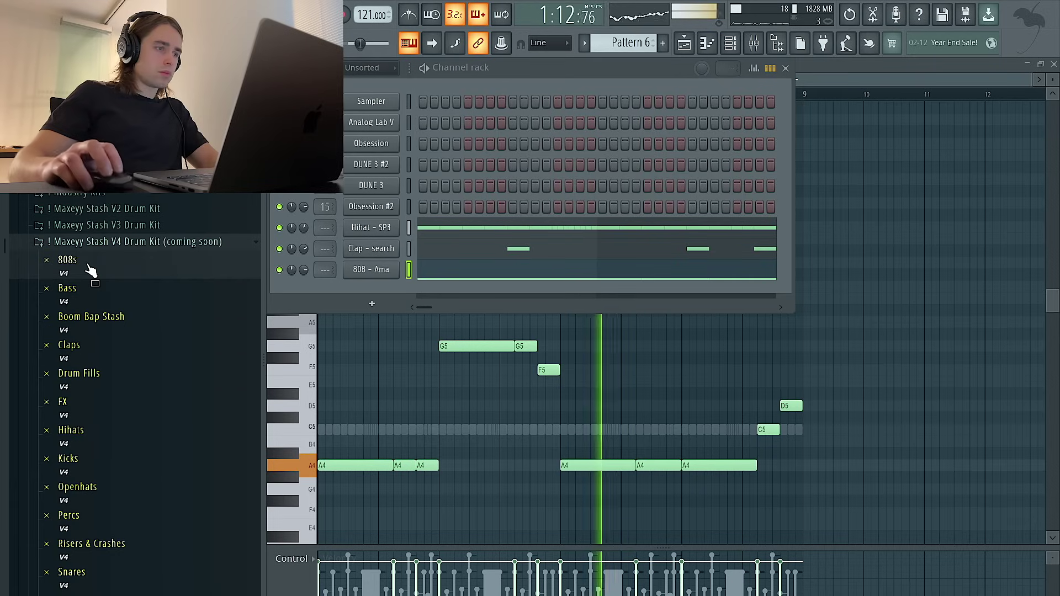
click(128, 445)
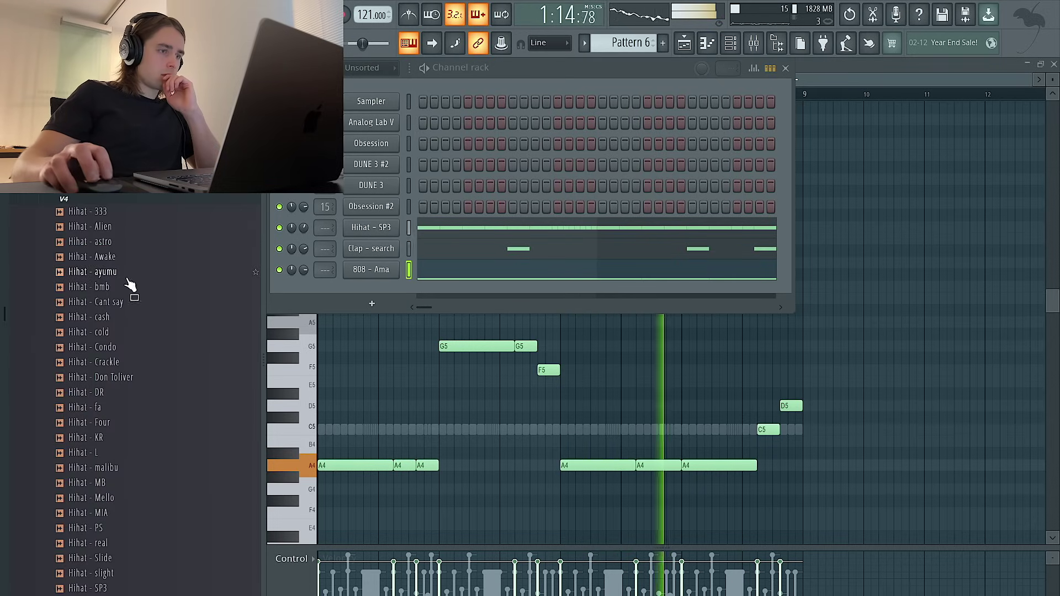
click(126, 242)
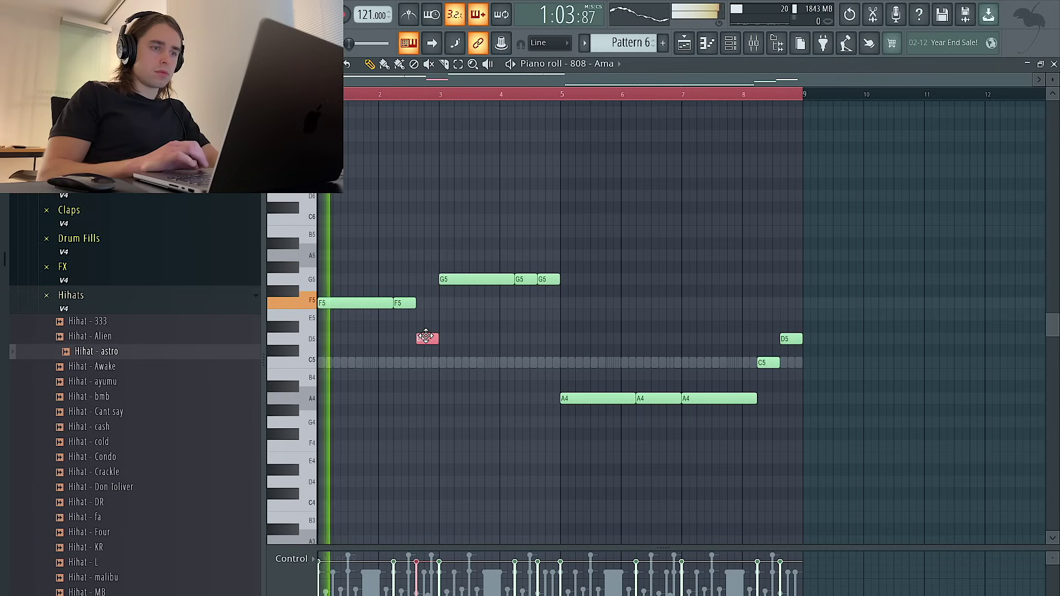
Try raising all the 808 notes by one octave.
key(ctrl+a)
key(ctrl+Up)
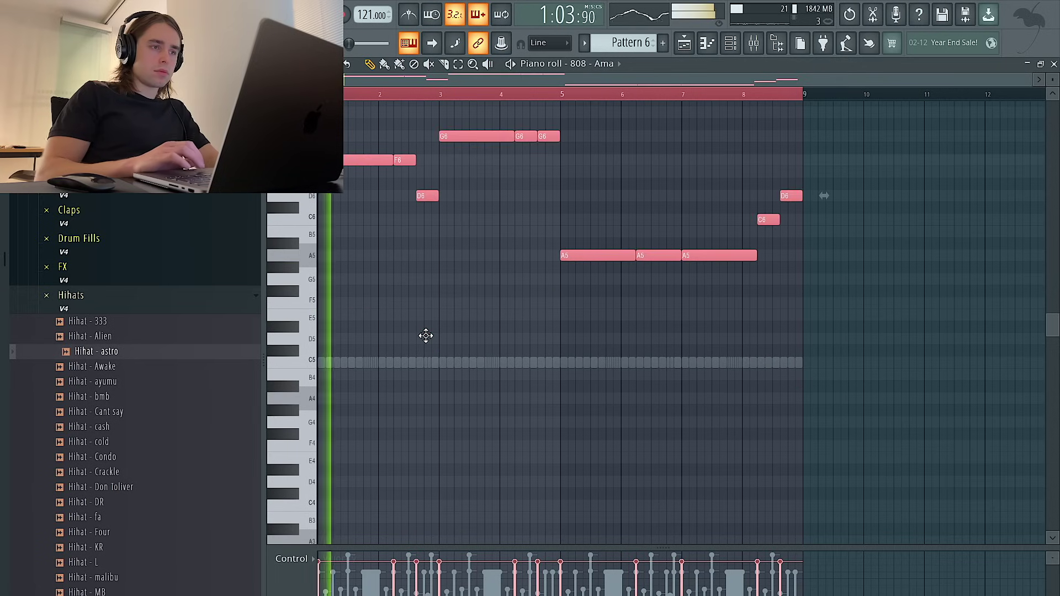
key(ctrl+d)
scroll(426, 335, up, 2)
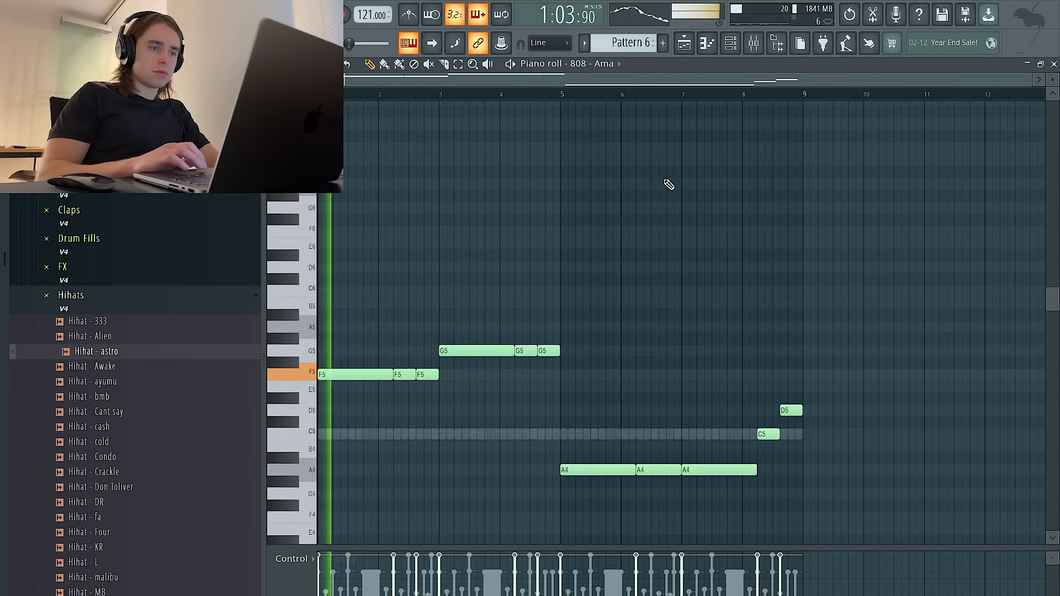
Show the channel rack, open the drum kit's Percs folder and preview Perc - Bell.
click(737, 47)
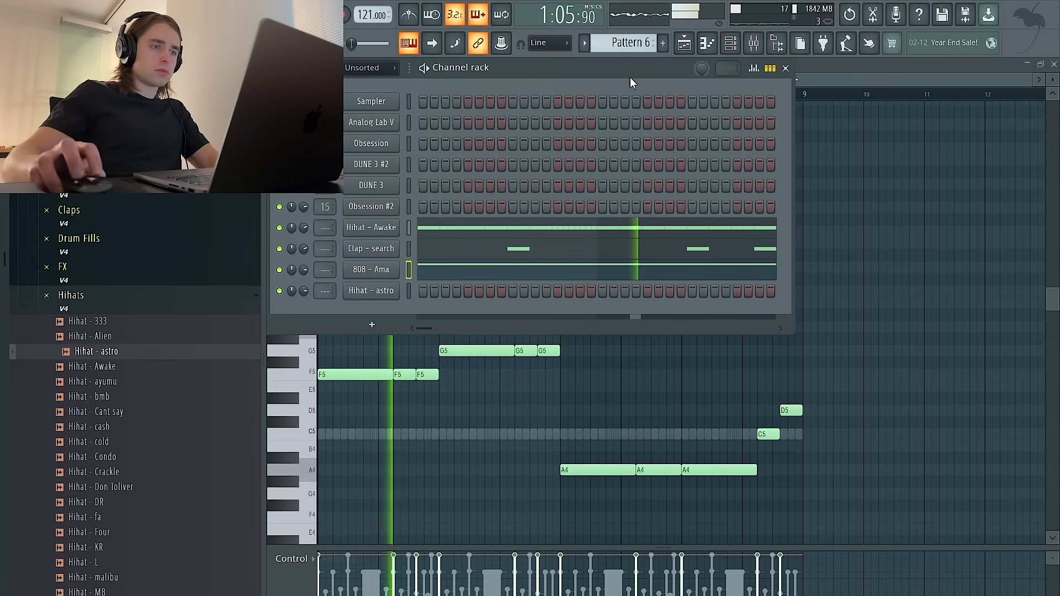
click(99, 273)
scroll(135, 314, down, 10)
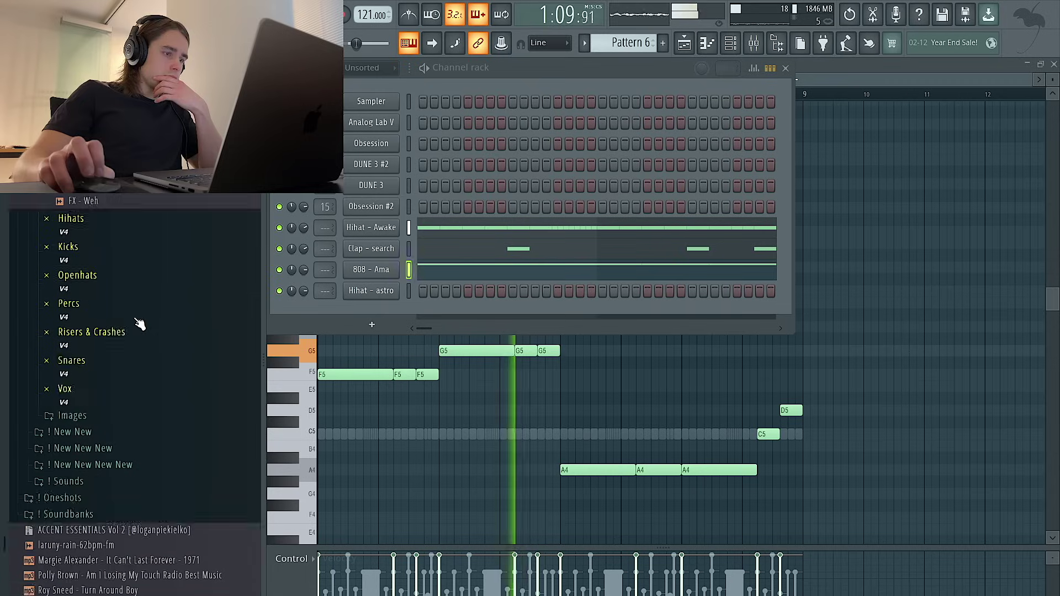
click(80, 209)
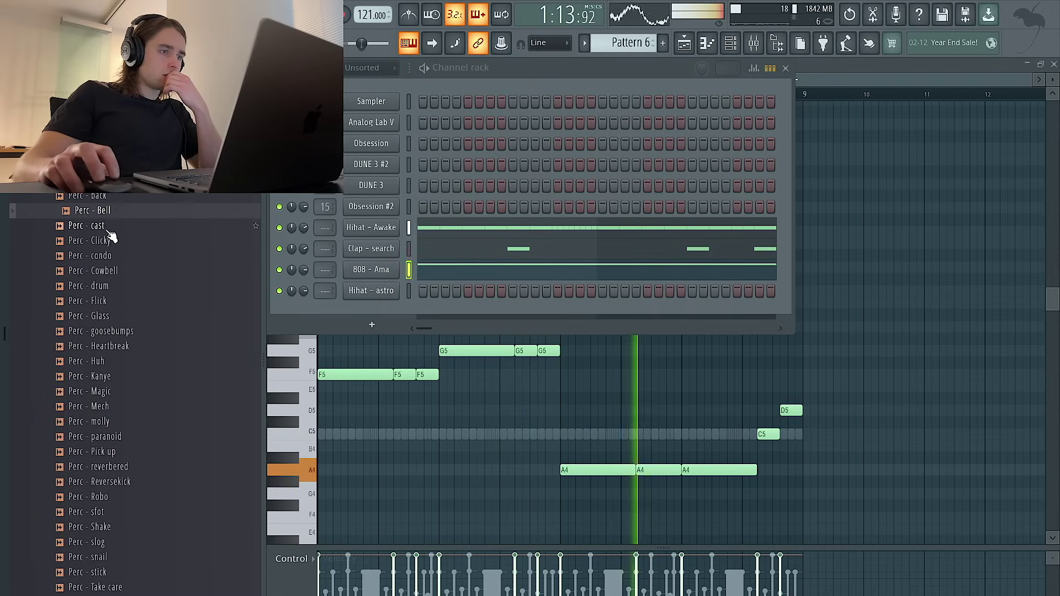
Audition the percussion samples from Perc - condo through Perc - Pick up, plus Perc - Reversekick.
click(108, 251)
click(109, 268)
click(125, 288)
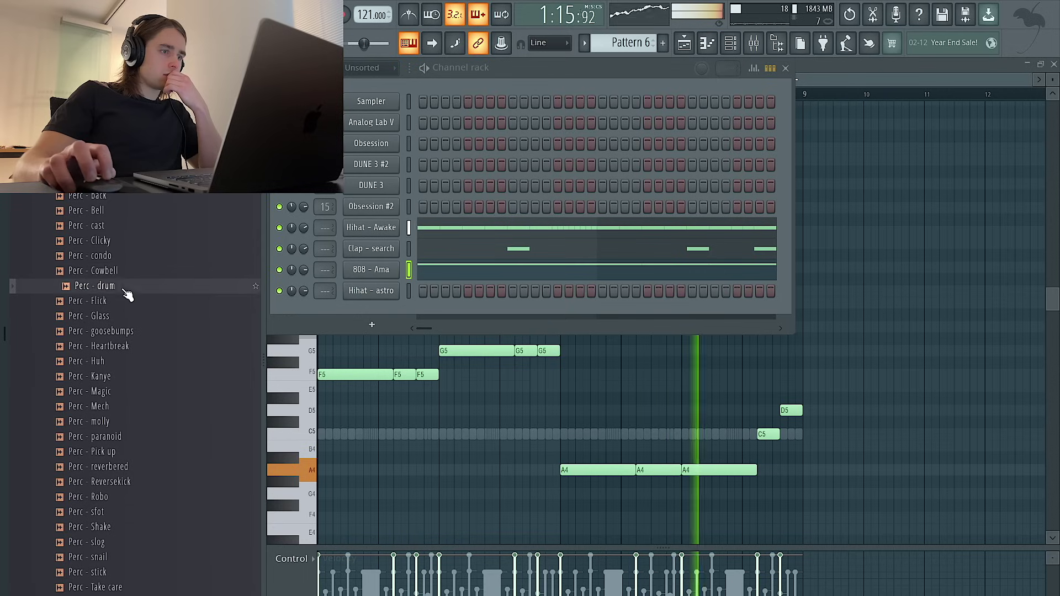
click(125, 301)
click(130, 331)
click(134, 361)
click(135, 377)
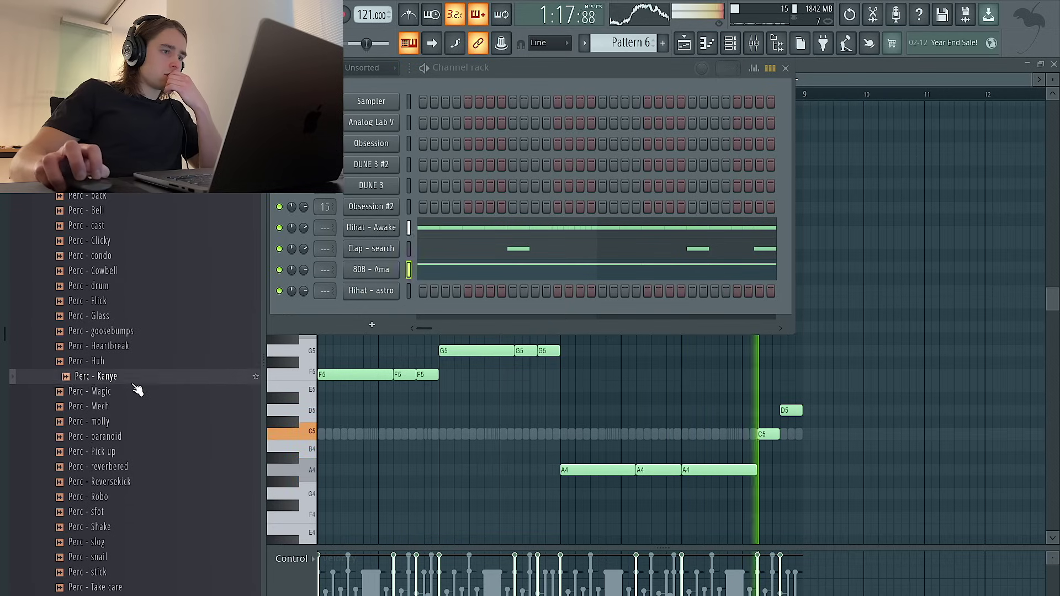
click(138, 392)
click(133, 413)
click(140, 438)
click(145, 452)
scroll(133, 331, down, 5)
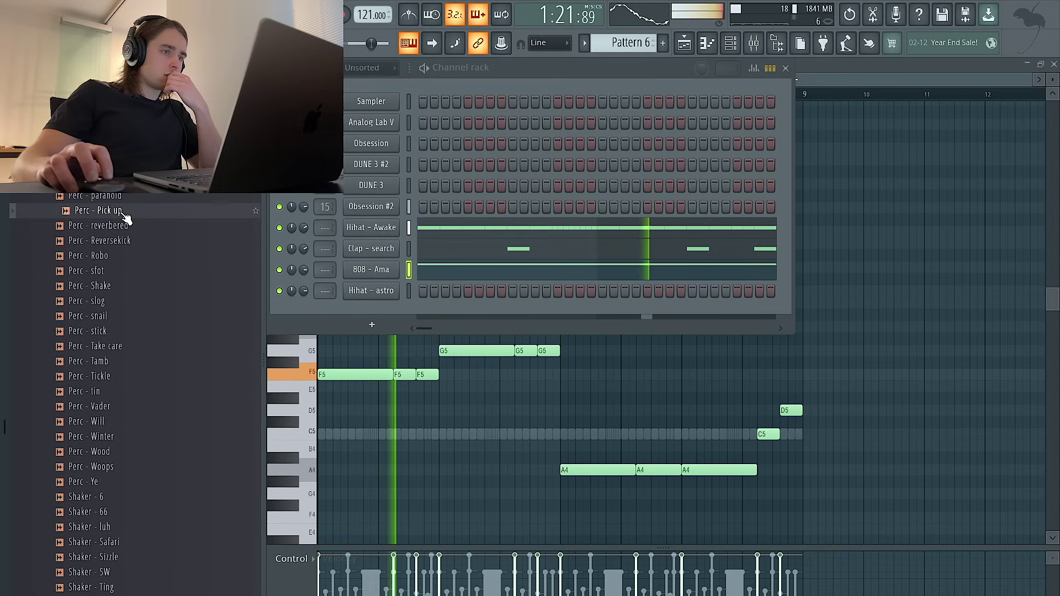
click(126, 243)
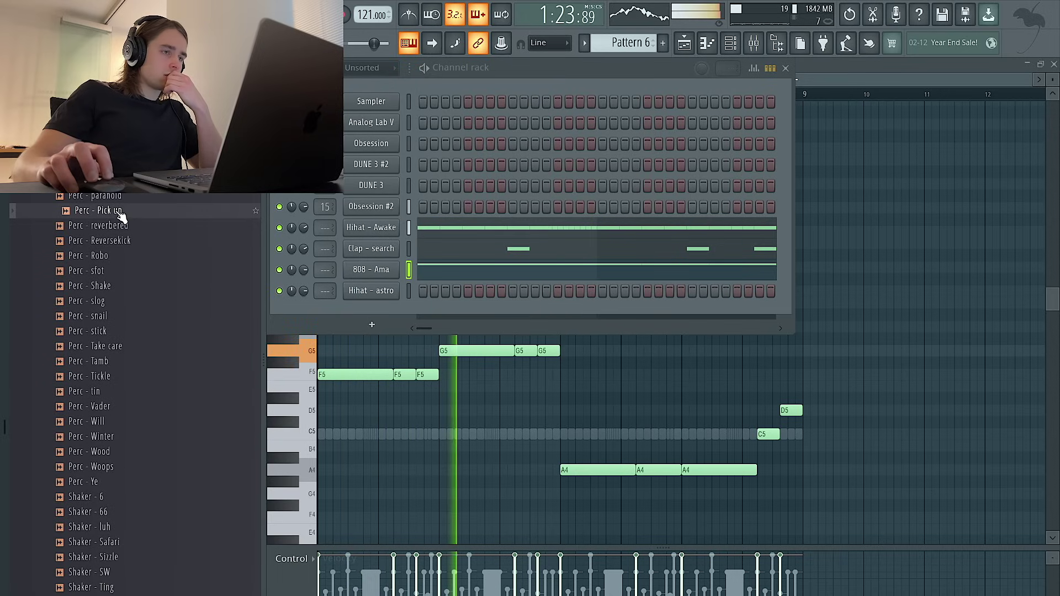
Load Perc - Pick up into the Hihat - astro channel and place a C5 note early in bar 5 of its piano roll.
drag(359, 286, 360, 302)
right_click(387, 291)
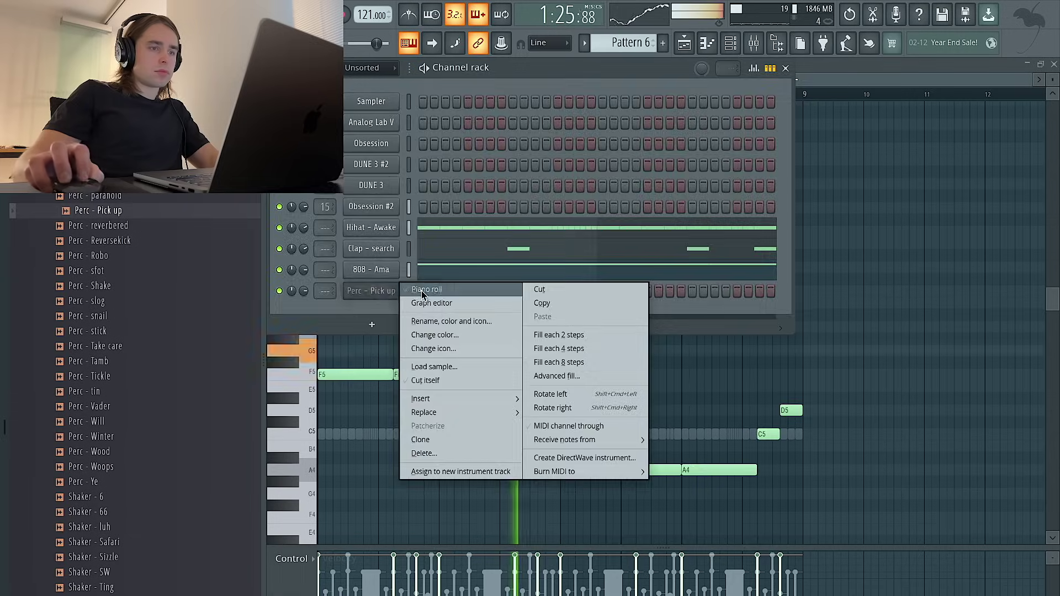
click(423, 292)
click(581, 435)
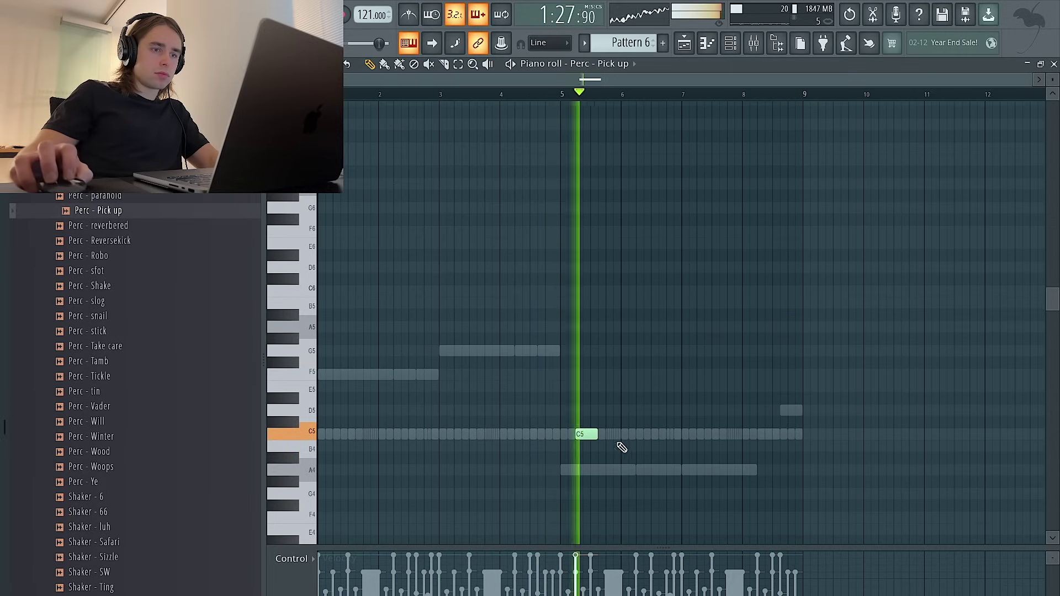
click(569, 97)
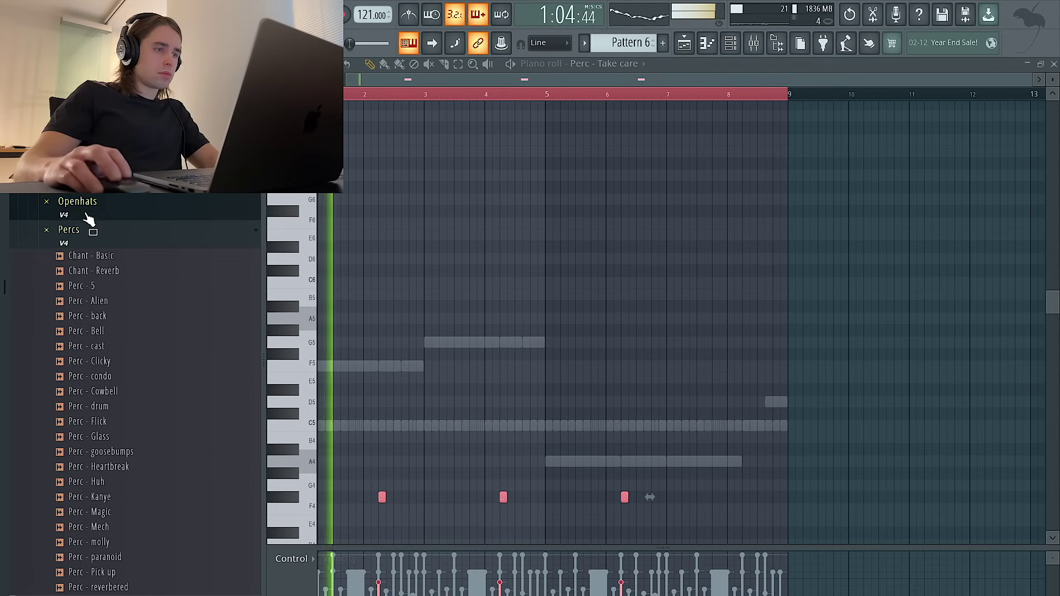
Replace the Perc - Take care sample with Openhat - Gang gang from the kit's Openhats folder.
click(88, 218)
drag(110, 288, 574, 308)
scroll(574, 309, down, 5)
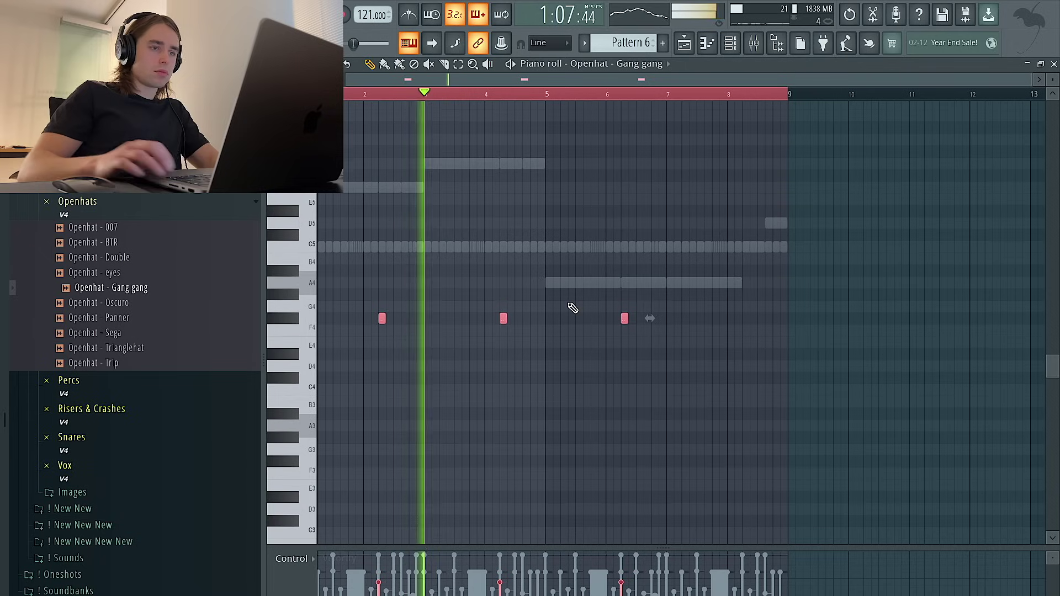
key(ctrl+d)
Swap the open hat sample for Openhat - Double and Openhat - eyes in turn, and add a C5 note early in bar 8.
middle_click(162, 261)
middle_click(163, 272)
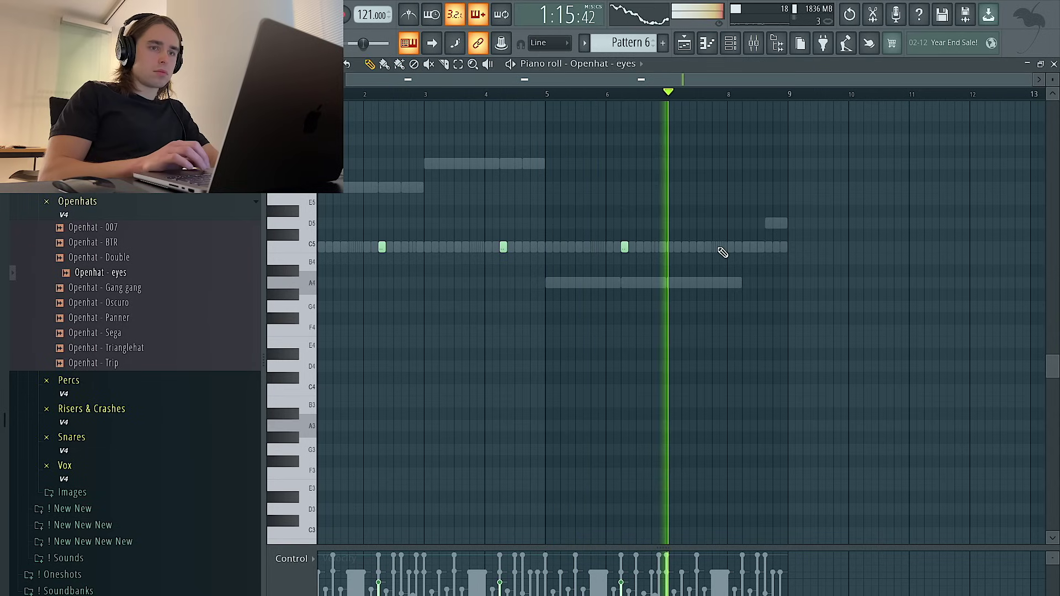
click(746, 247)
Try Openhat - Trip, Sega and Panner on the open hat channel and settle on Openhat - Oscuro.
middle_click(171, 362)
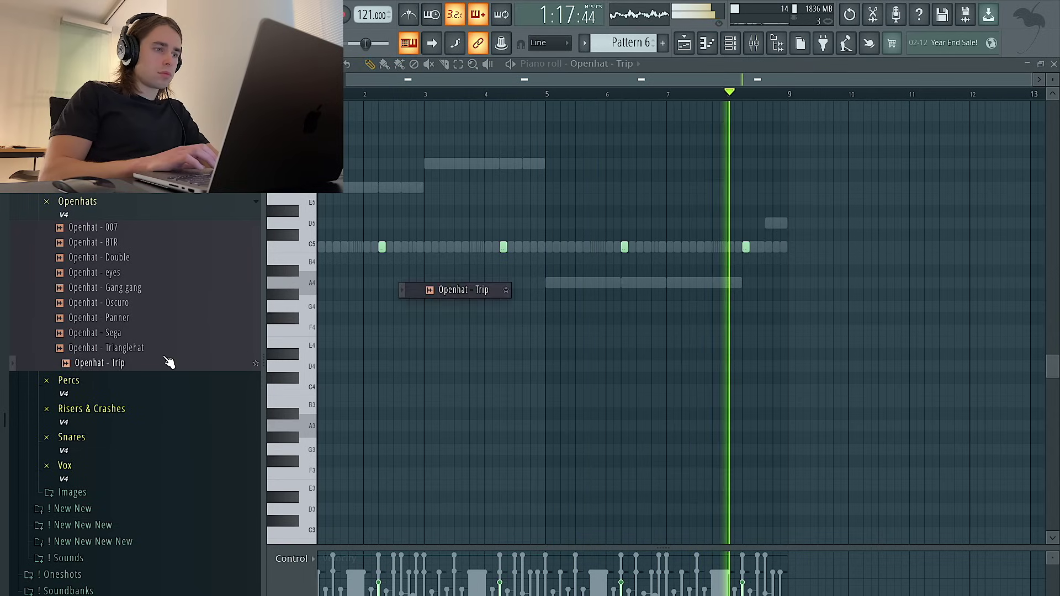
middle_click(175, 336)
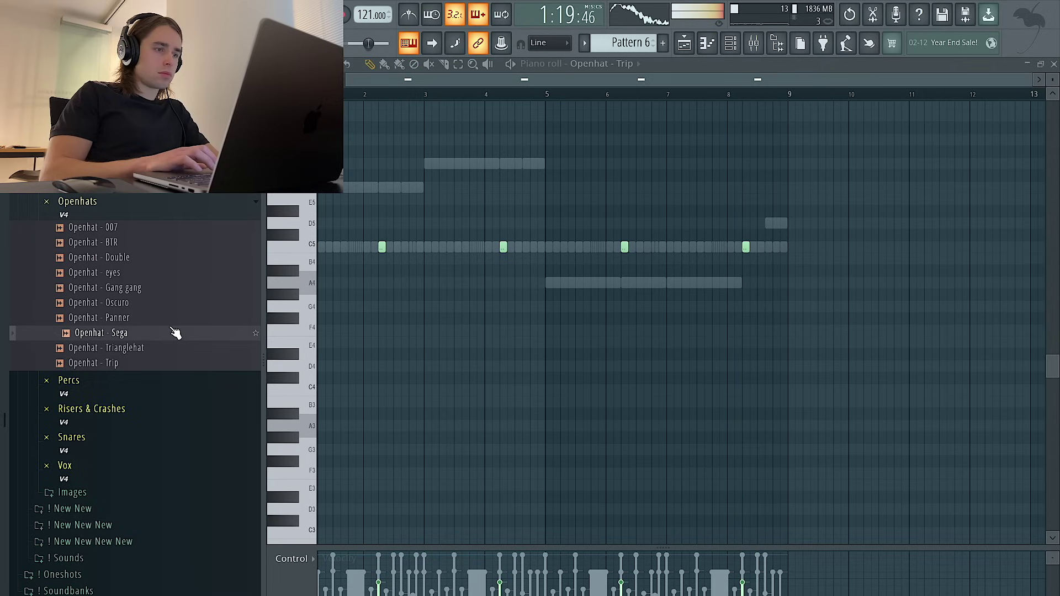
middle_click(171, 320)
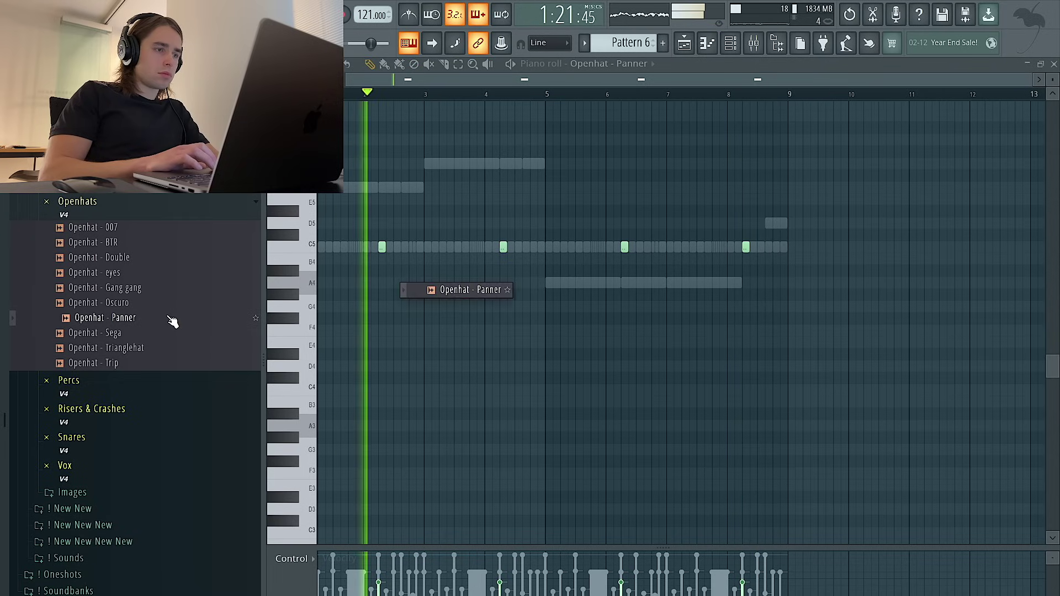
middle_click(148, 305)
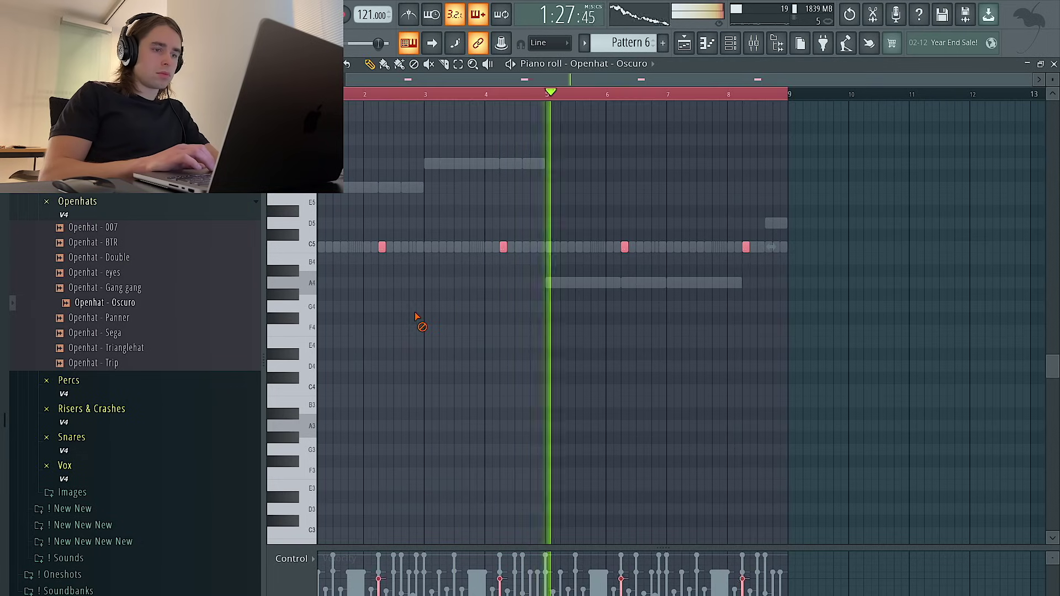
Add Kick - 62 from the kit's Kicks folder as a new channel and place a kick on the first step.
click(731, 42)
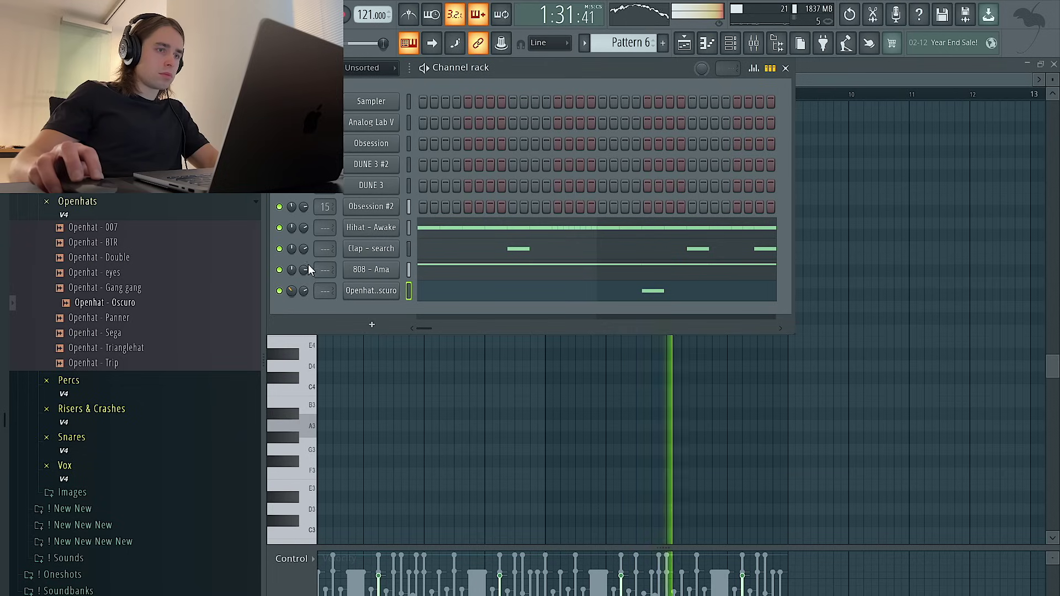
scroll(146, 243, up, 2)
click(113, 219)
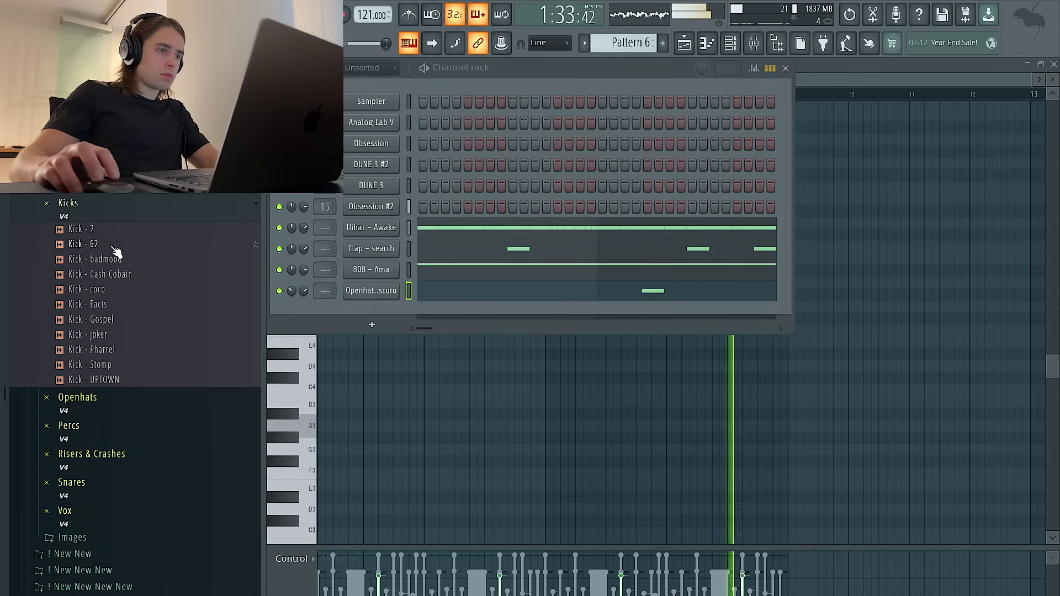
drag(360, 325, 426, 313)
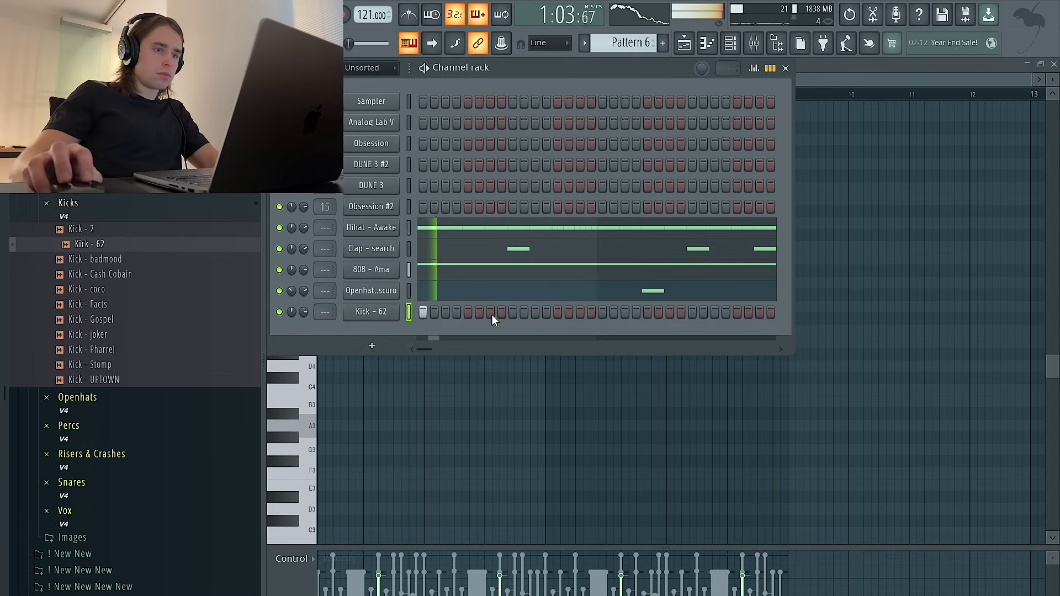
Write the Kick - 62 rhythm on C5, adding fourteen hits from bar 2 through bar 8.
right_click(393, 311)
click(420, 322)
click(381, 247)
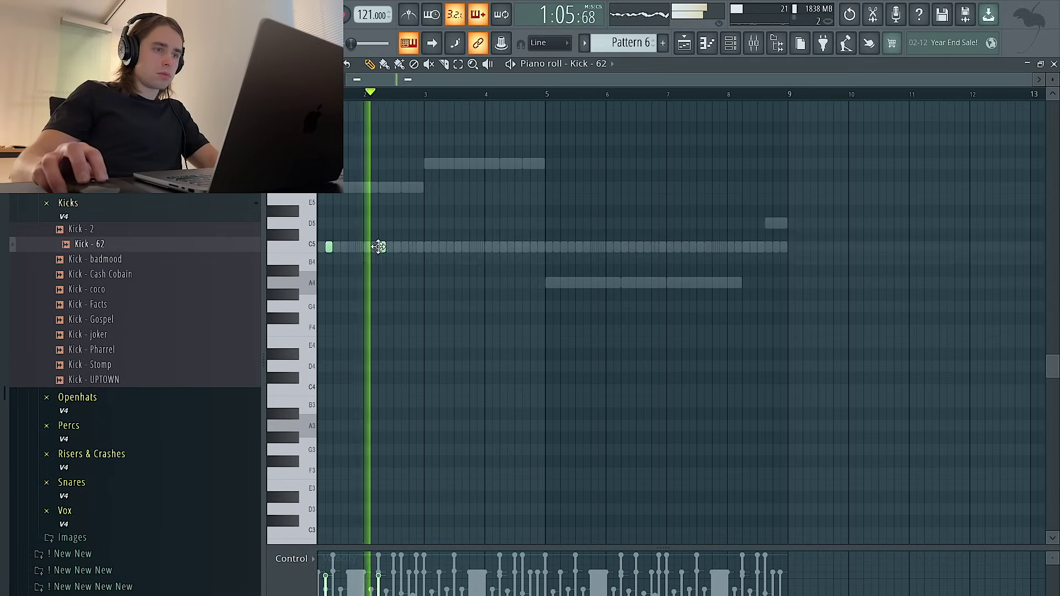
click(405, 247)
click(427, 247)
click(450, 247)
click(503, 246)
click(533, 247)
click(548, 247)
click(571, 247)
click(624, 247)
click(647, 246)
click(669, 246)
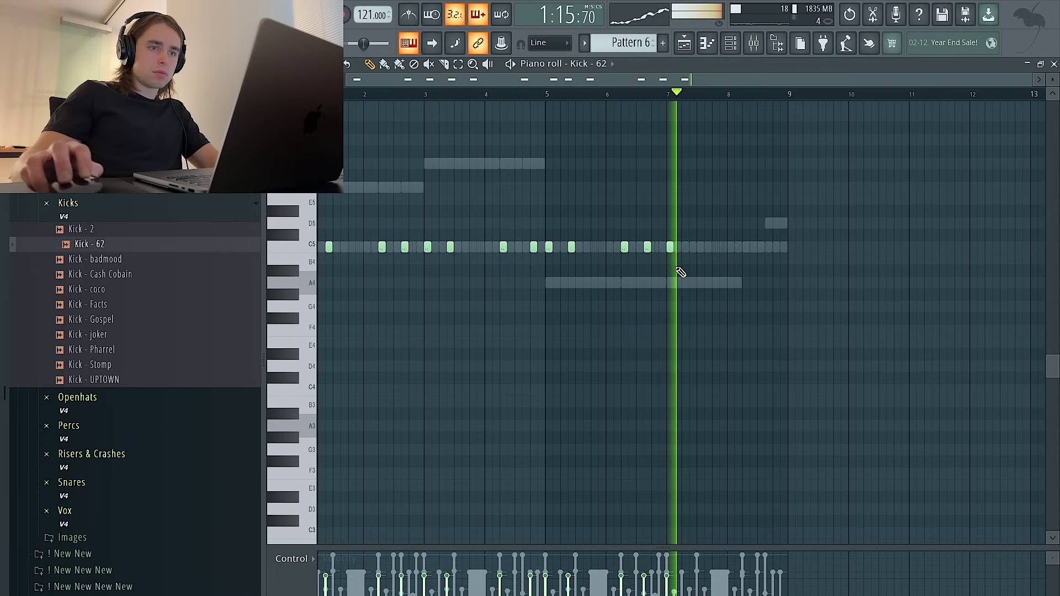
click(692, 247)
click(746, 247)
click(769, 247)
Audition hi-hats from the Boom Bap Stash kit, loading Hihat - Dilla and then Hihat - dreamer in place of Hihat - Don Toliver.
key(F6)
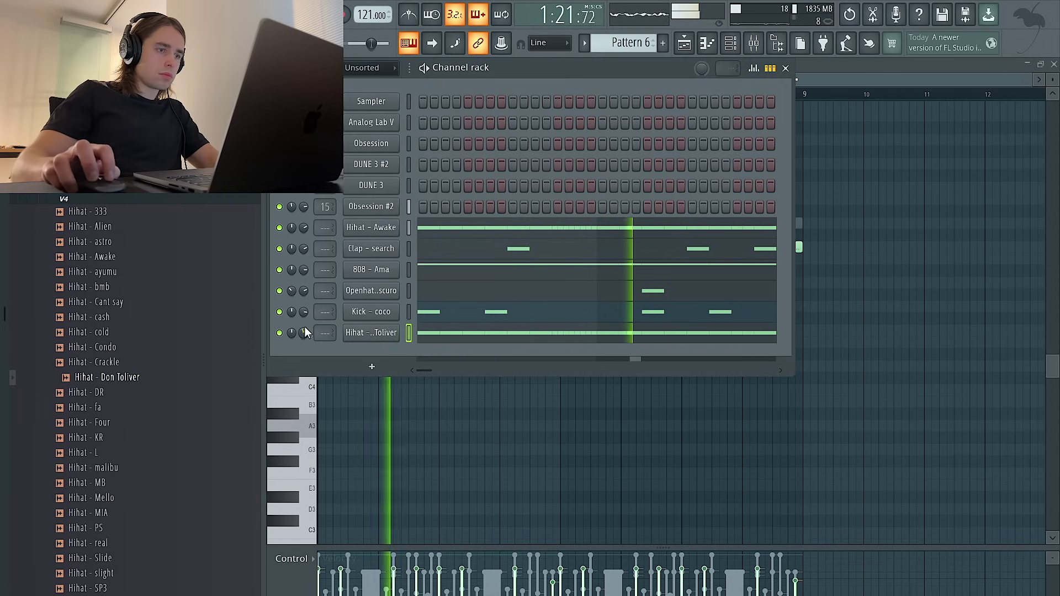
scroll(125, 235, up, 3)
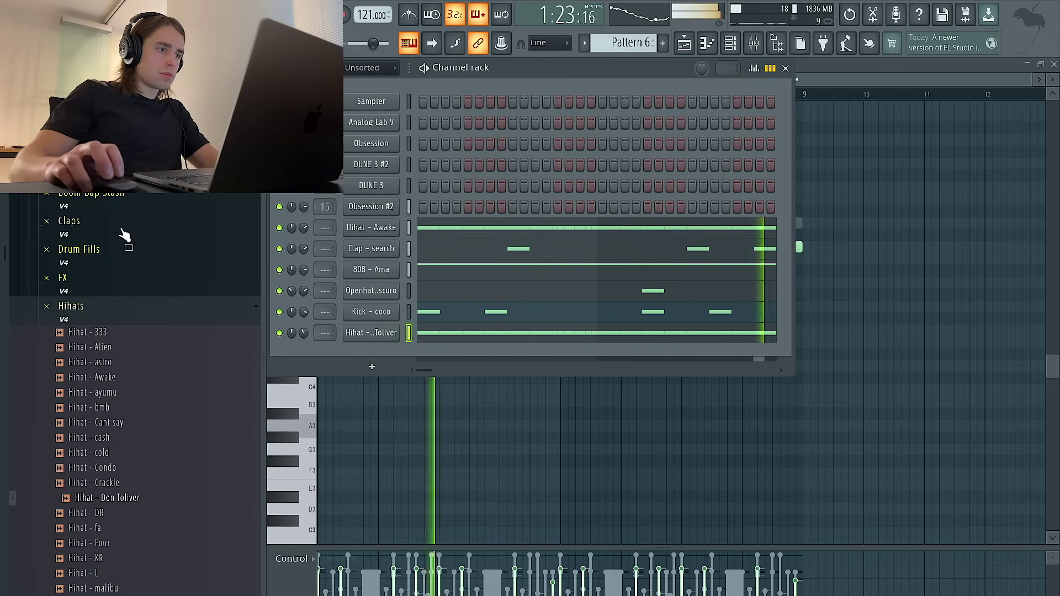
click(121, 195)
click(131, 272)
click(131, 283)
middle_click(132, 273)
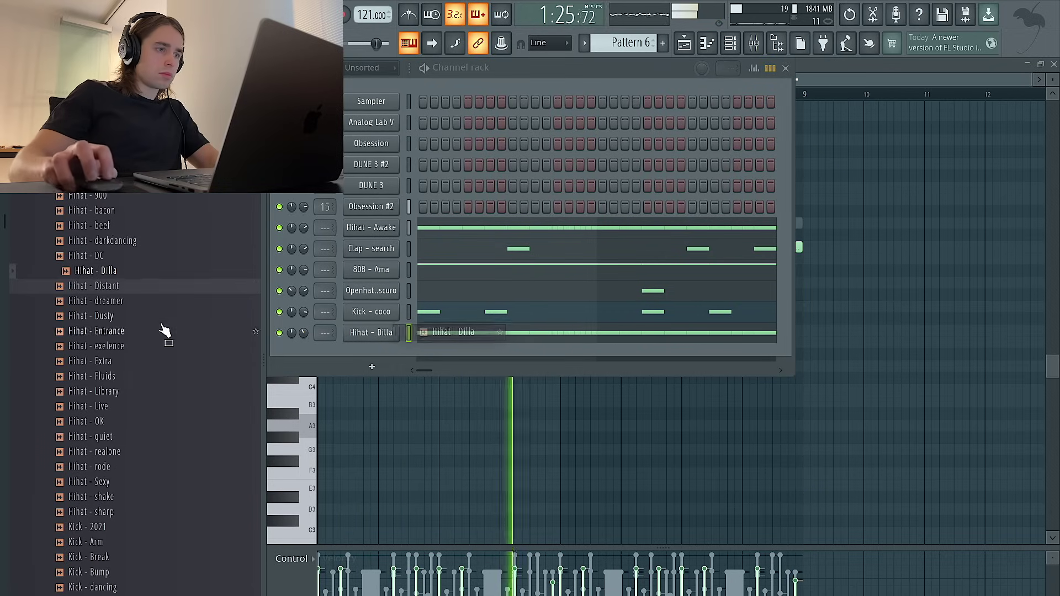
click(136, 318)
click(135, 304)
click(136, 331)
middle_click(129, 301)
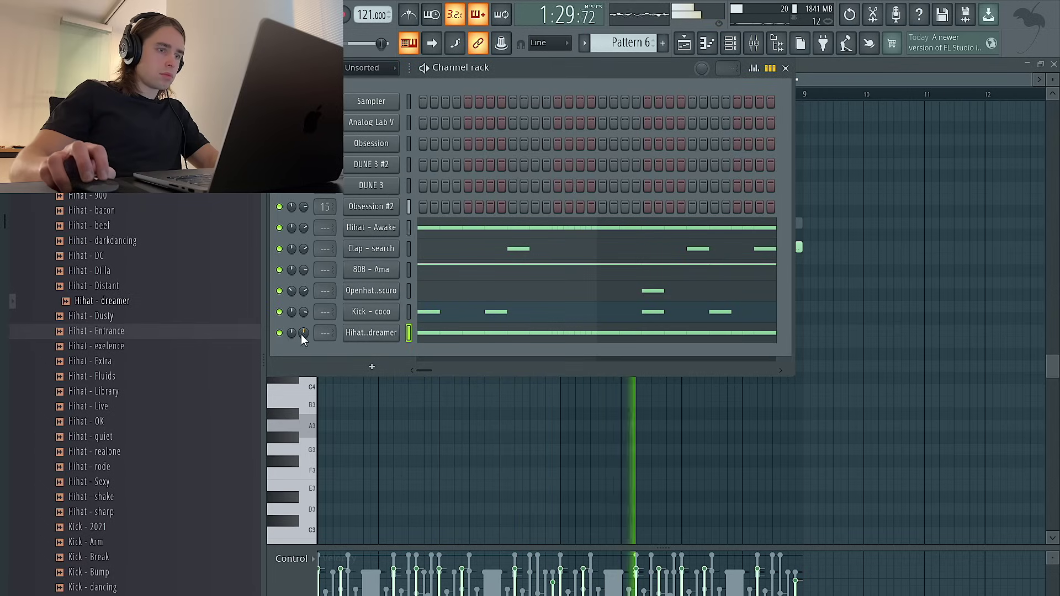
Refill the Hihat - dreamer channel with evenly spaced C5 notes and place an offset copy of them in the gaps.
right_click(394, 334)
key(Escape)
right_click(393, 333)
click(559, 376)
right_click(387, 333)
click(560, 392)
right_click(393, 333)
click(422, 331)
key(ctrl+a)
drag(398, 247, 405, 247)
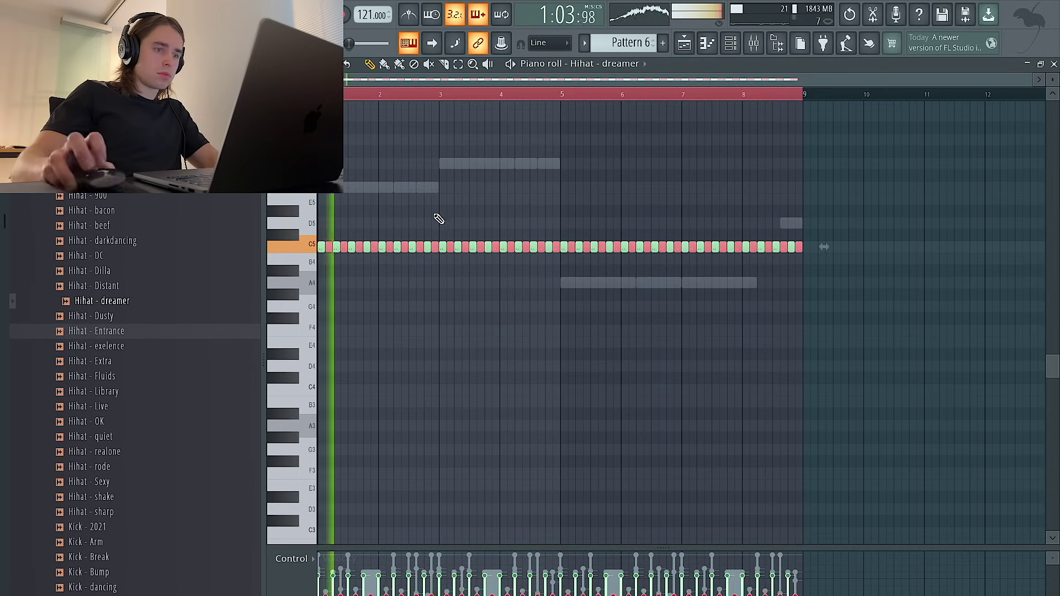
key(ctrl+d)
Try Hihat - exelence and Hihat - Live on the Hihat - dreamer channel and settle on Hihat - Library.
click(730, 43)
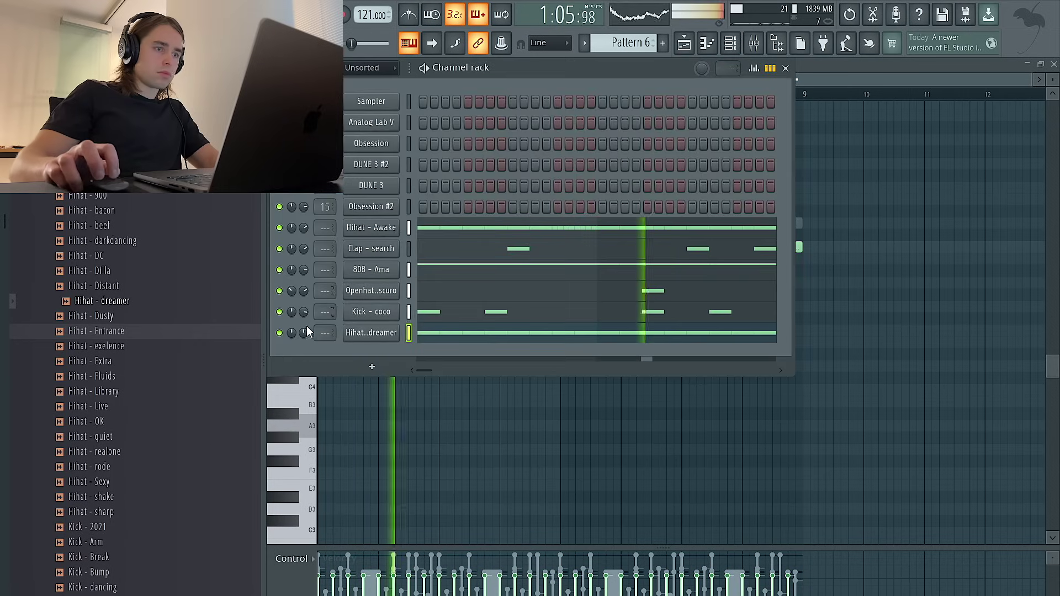
drag(133, 346, 351, 335)
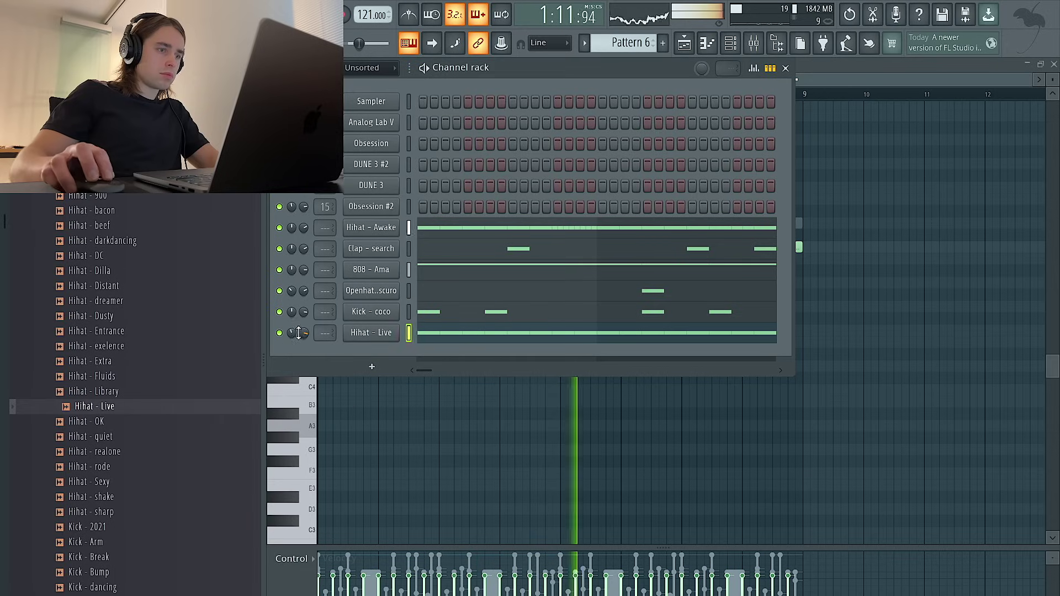
drag(135, 403, 386, 332)
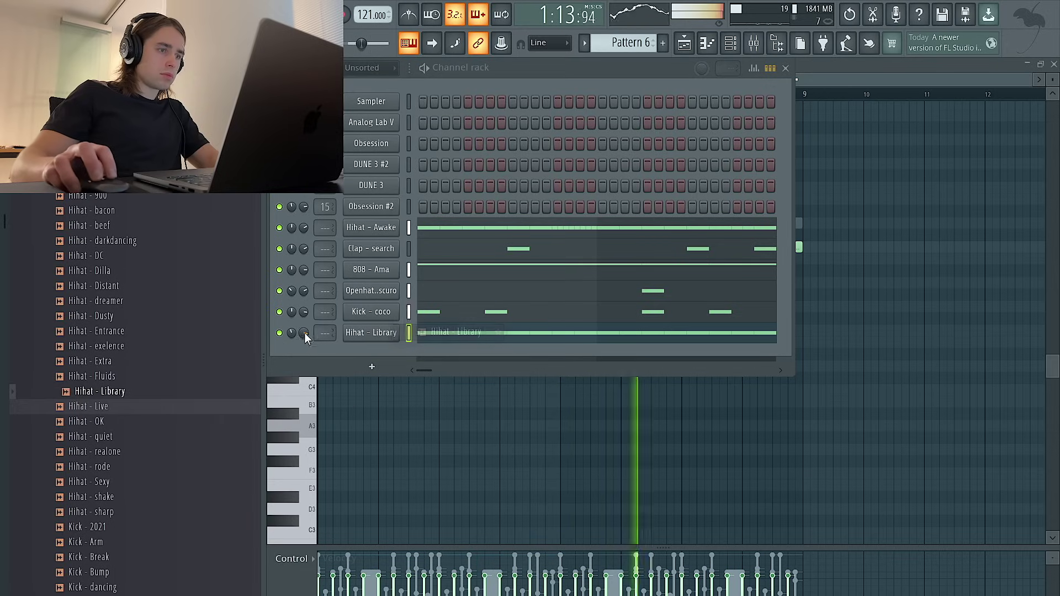
Add Hihat - quiet as a new channel and place hits on steps 5 to 7 and 21 to 23.
click(131, 422)
click(136, 438)
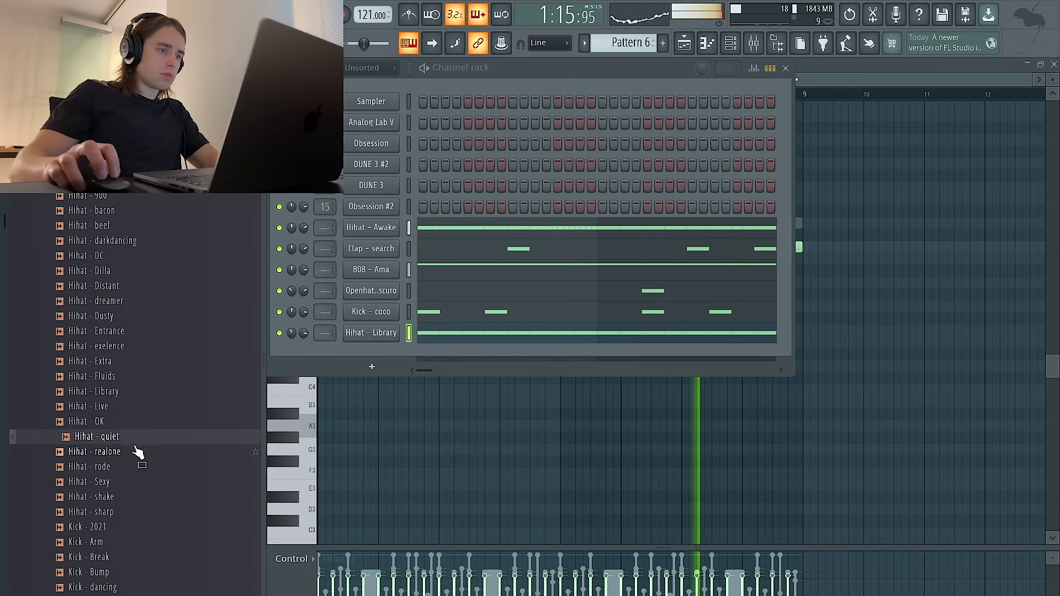
drag(128, 436, 354, 353)
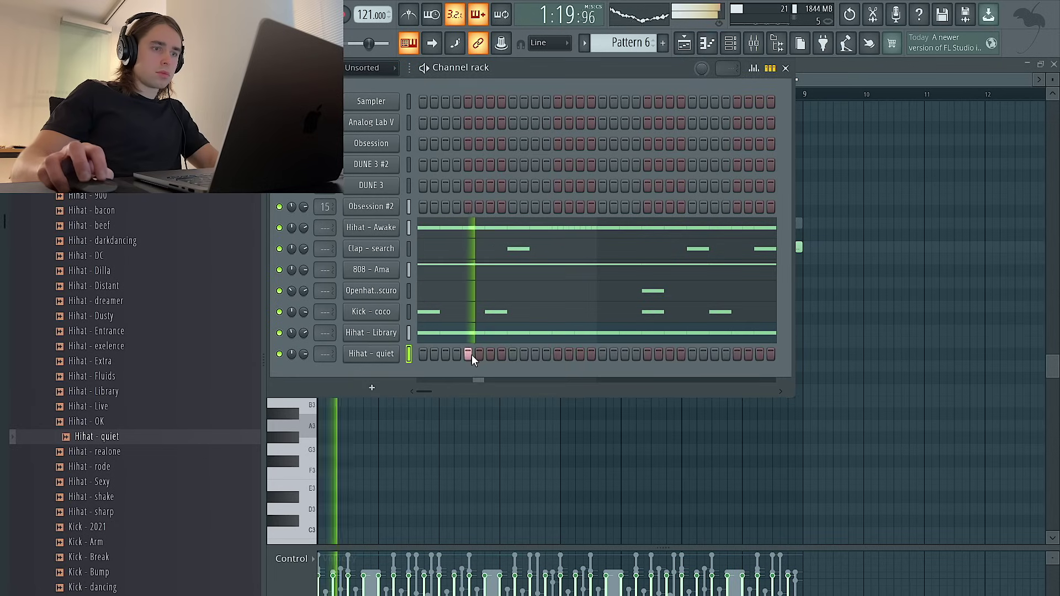
click(647, 354)
click(658, 354)
click(670, 354)
key(space)
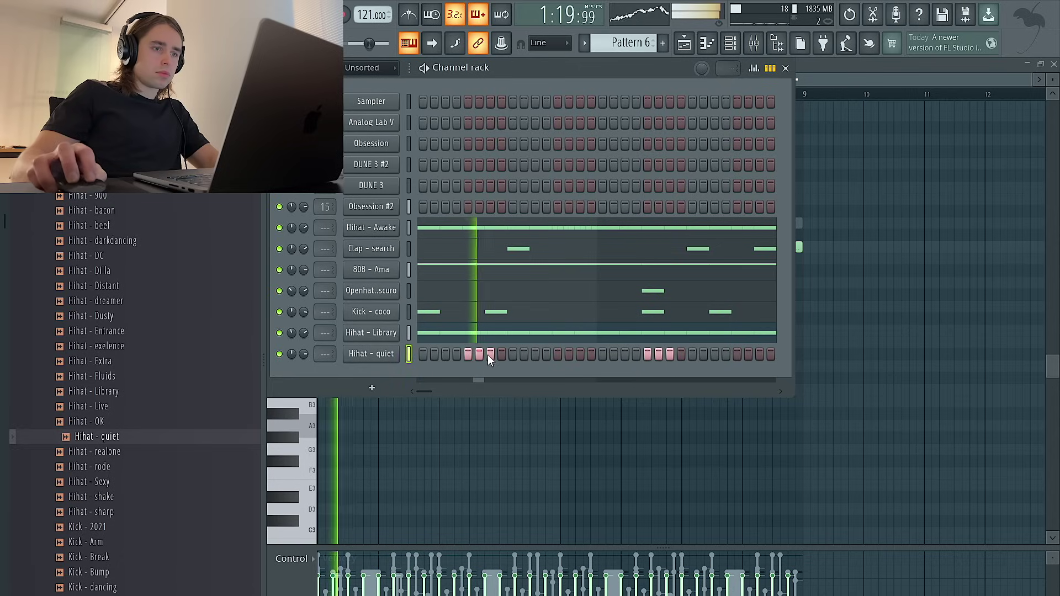
Duplicate the first two bars of Hihat - quiet notes twice so the three-note groups run through bar 6.
right_click(369, 358)
click(435, 355)
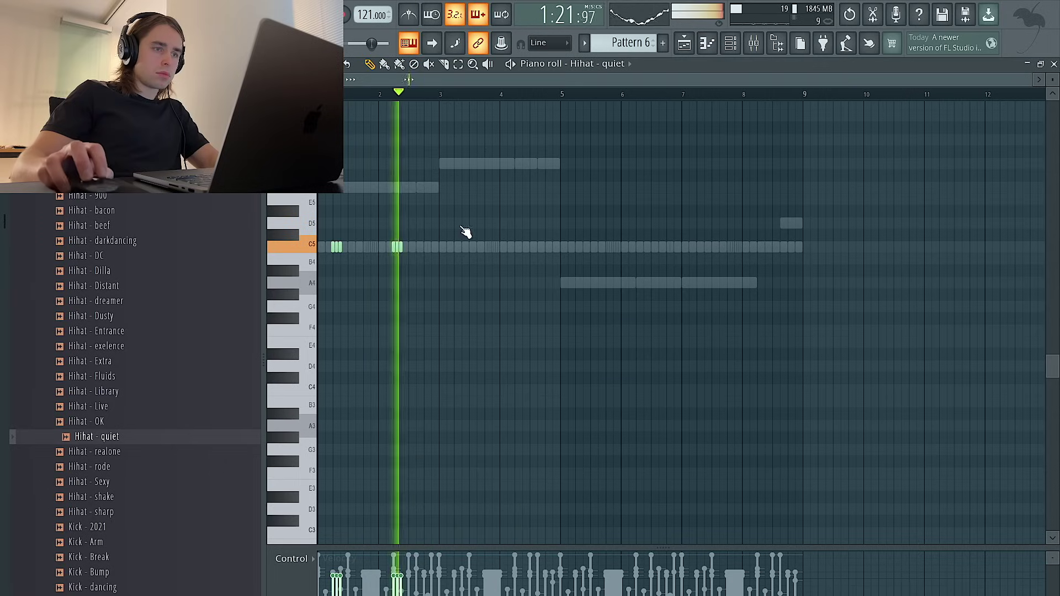
drag(439, 95, 325, 95)
key(ctrl+b)
key(ctrl+b)
Arrange the three-note Hihat - quiet groups in bars 1, 3, 5 and 7 only, plus one at the end of bar 8.
drag(415, 264, 385, 231)
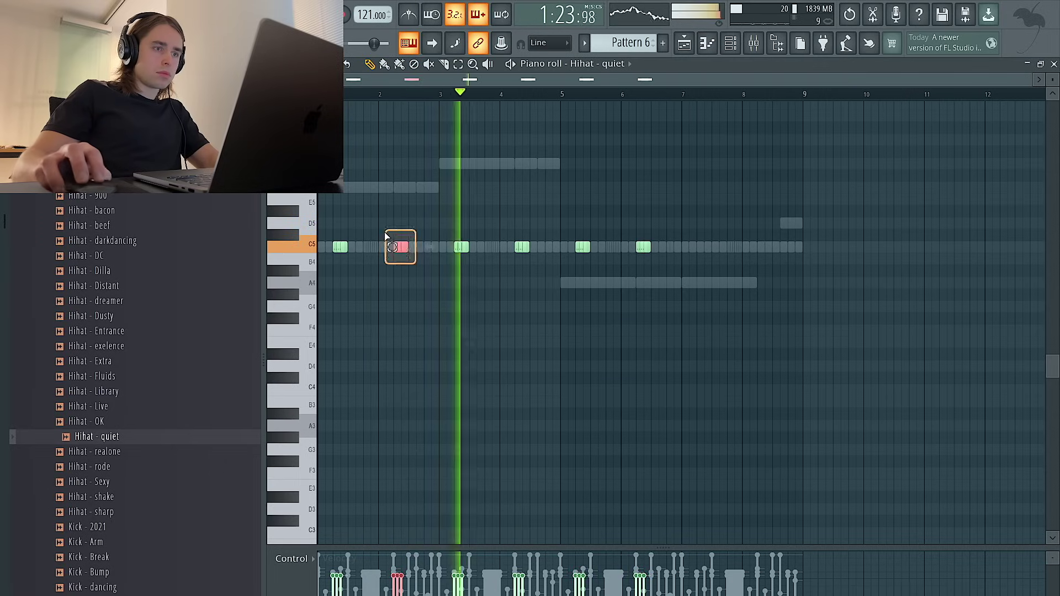
key(Delete)
ctrl+click(519, 247)
drag(544, 269, 511, 234)
key(Delete)
drag(660, 266, 793, 249)
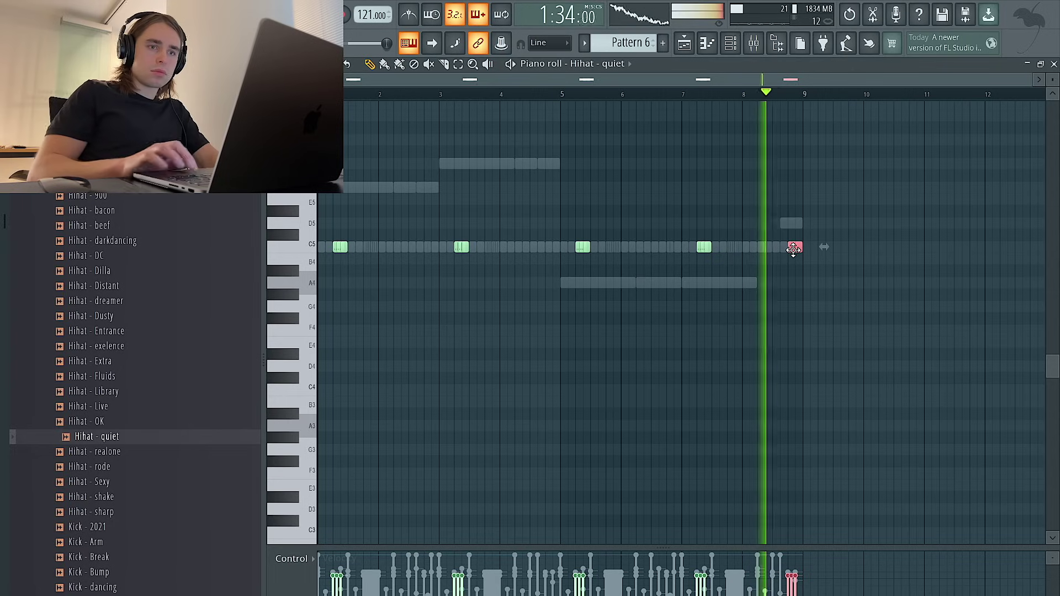
Copy the last Hihat - quiet group to the end of bar 4 and lower the groups in bars 1, 3 and 4 to C3.
key(ctrl+Down)
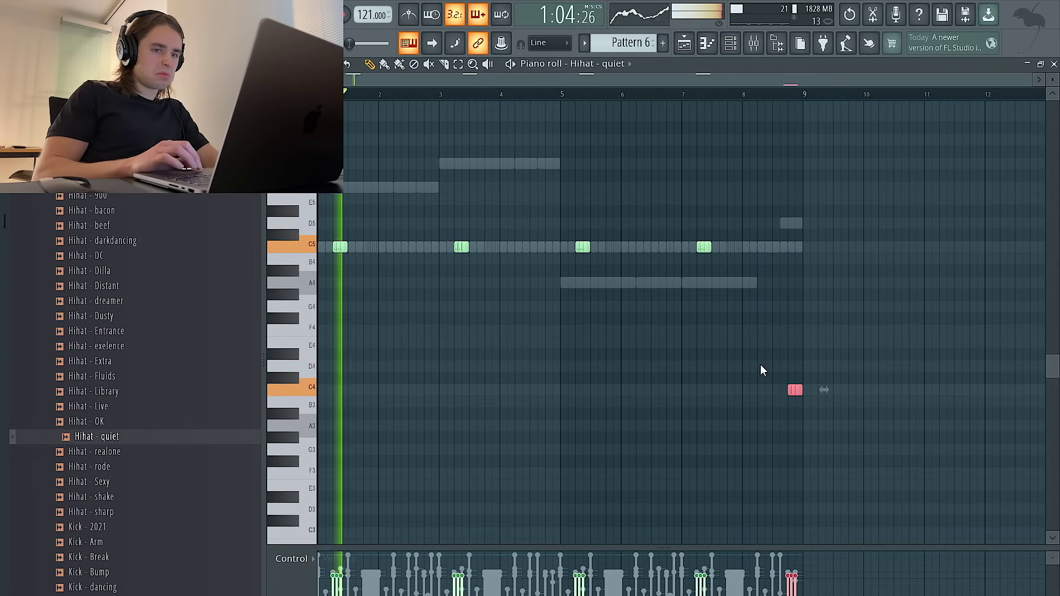
drag(795, 390, 561, 408)
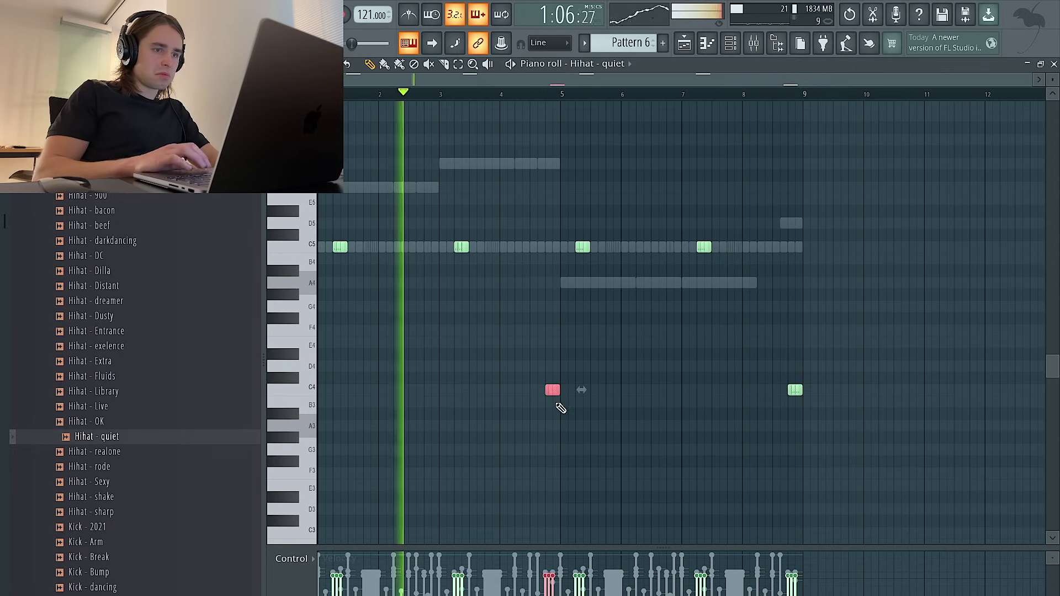
drag(471, 274, 293, 236)
key(ctrl+Down)
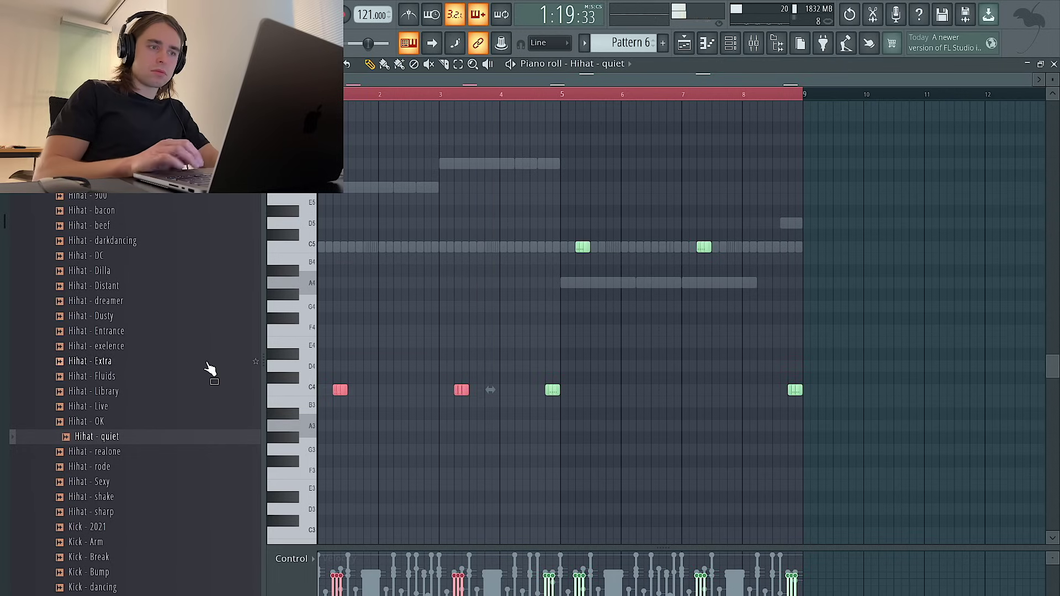
key(ctrl+Down)
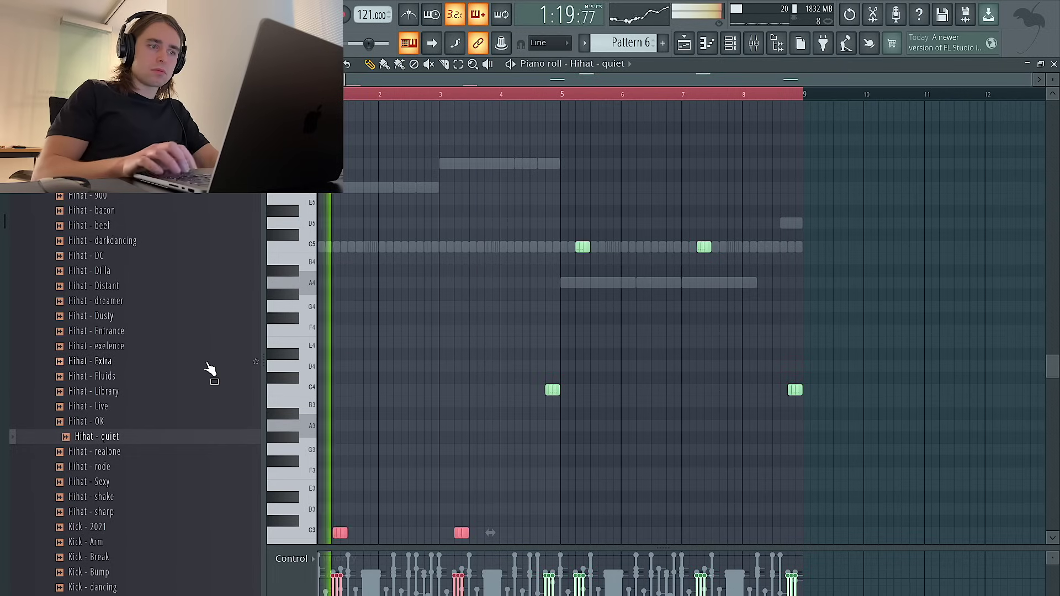
key(space)
drag(574, 415, 503, 328)
key(ctrl+Down)
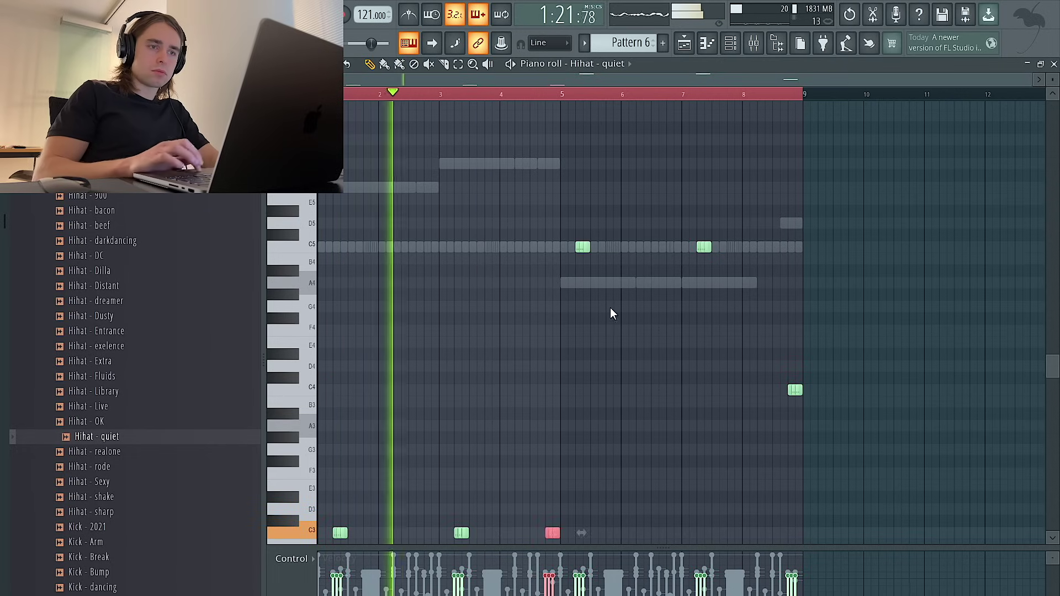
Lower the Hihat - quiet groups in bars 5, 7 and 8 to C3.
drag(737, 282, 502, 195)
key(ctrl+Down)
key(ctrl+Down)
scroll(502, 196, down, 1)
key(ctrl+a)
drag(823, 352, 721, 297)
key(ctrl+Down)
key(ctrl+a)
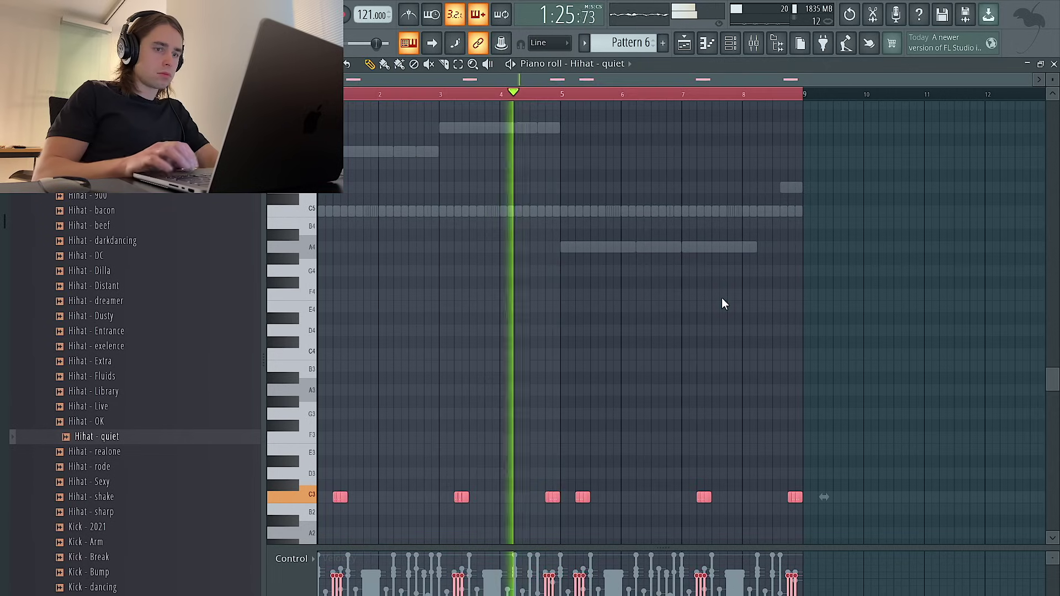
Delete the three-note Hihat - quiet groups at the ends of bars 4 and 8.
key(ctrl+d)
click(730, 42)
drag(566, 509, 511, 467)
key(Delete)
drag(817, 516, 752, 422)
key(Delete)
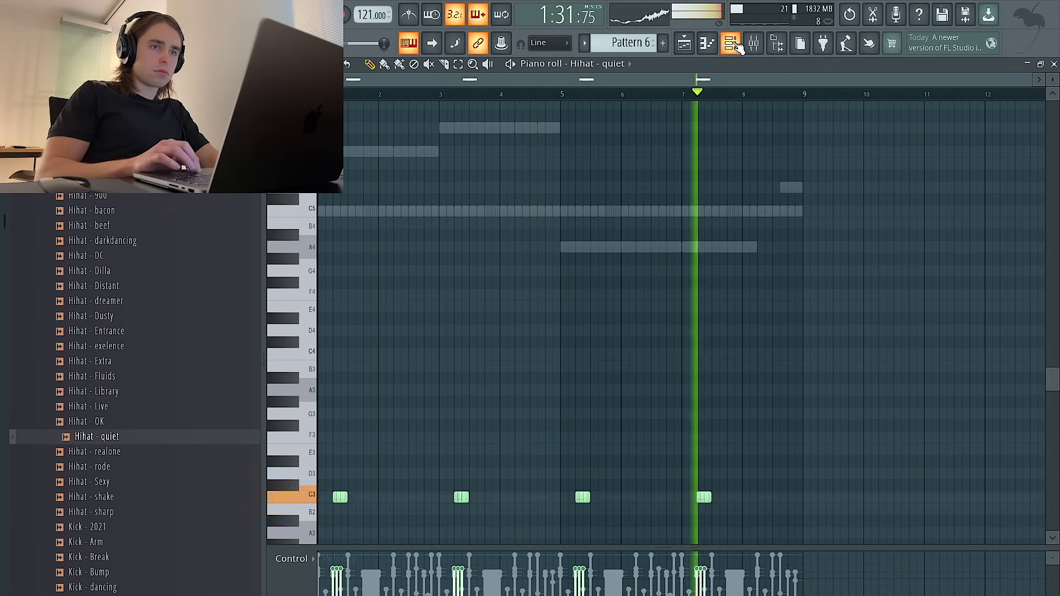
Open the Snare - Gun Smoke channel in the piano roll and add two adjacent C5 hits near the end of bar 4.
click(734, 44)
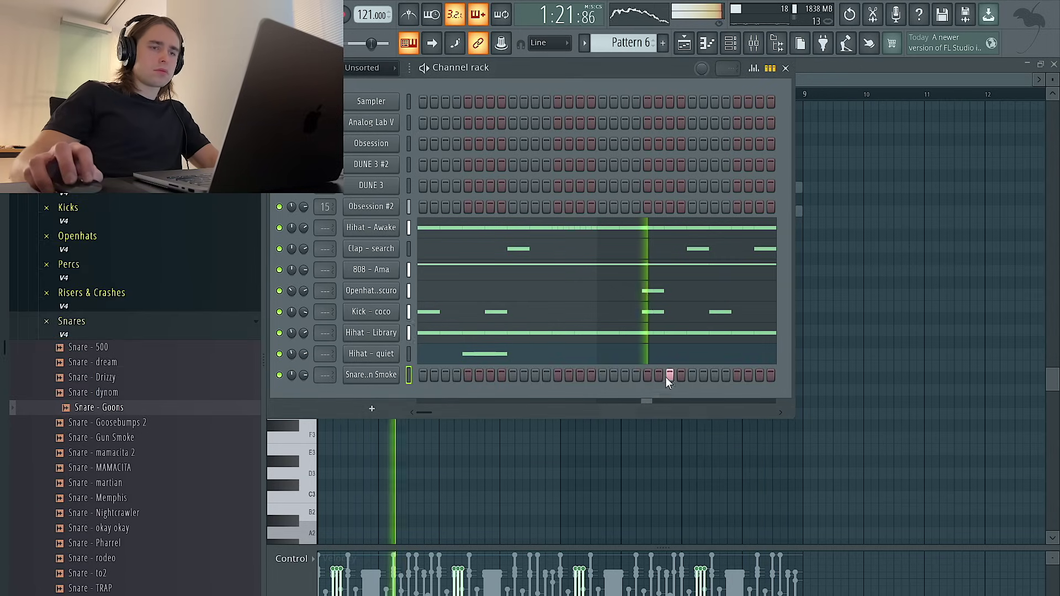
right_click(367, 375)
click(434, 374)
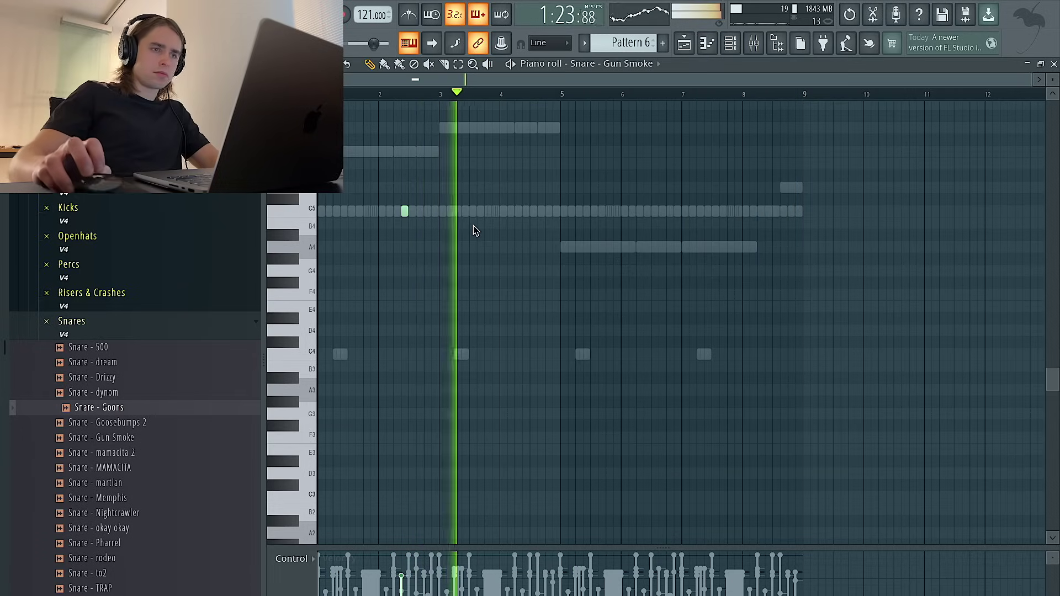
scroll(539, 225, up, 1)
click(540, 212)
shift+drag(541, 211, 551, 211)
Duplicate the first four bars of snare notes into bars 5 to 8 and remove the single hits in bars 2 and 6.
ctrl+drag(570, 95, 198, 223)
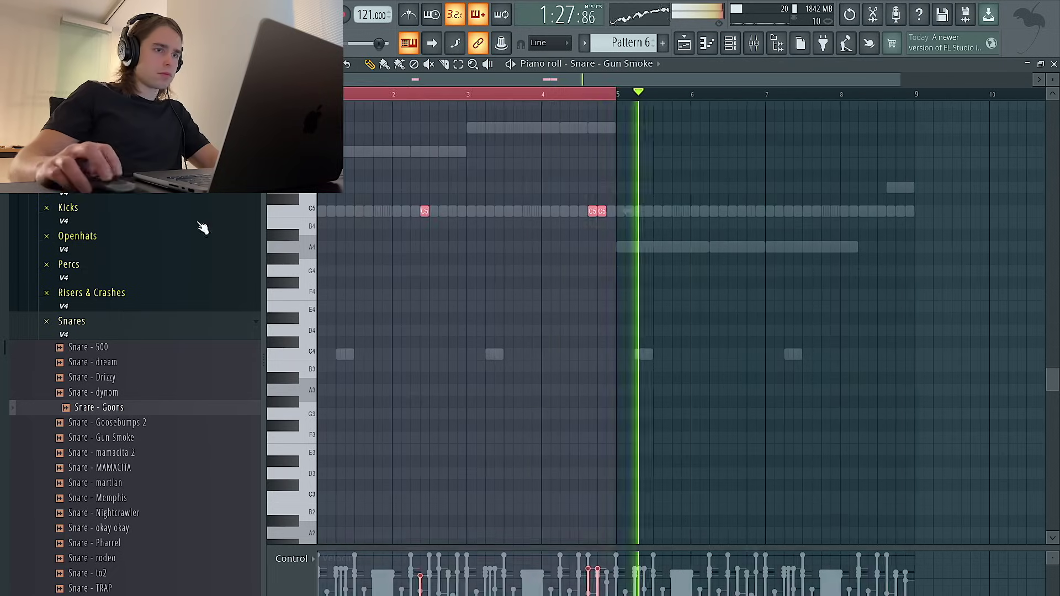
key(ctrl+b)
key(ctrl+d)
right_click(724, 212)
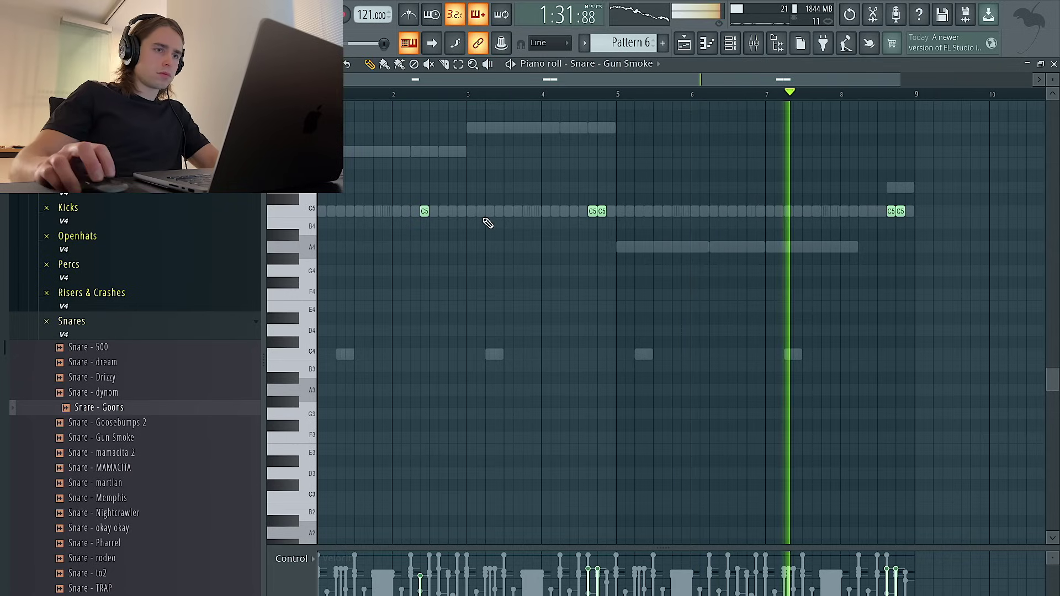
right_click(424, 211)
Lower the velocity of the Snare - Gun Smoke hits, making the first hit of each pair quieter still.
key(ctrl+a)
key(ctrl+d)
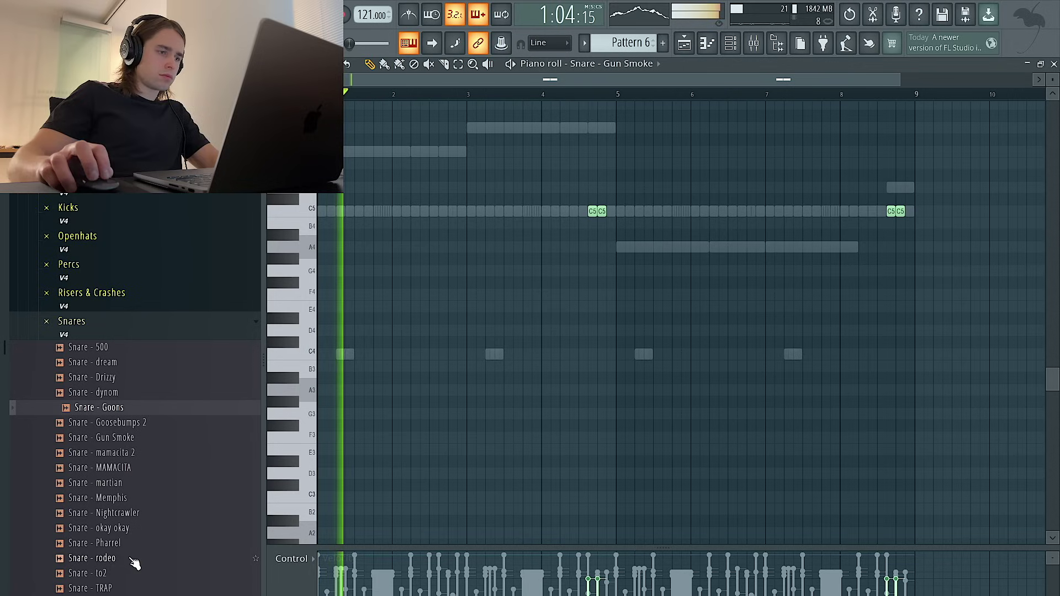
drag(583, 200, 607, 265)
ctrl+click(594, 214)
scroll(594, 214, down, 3)
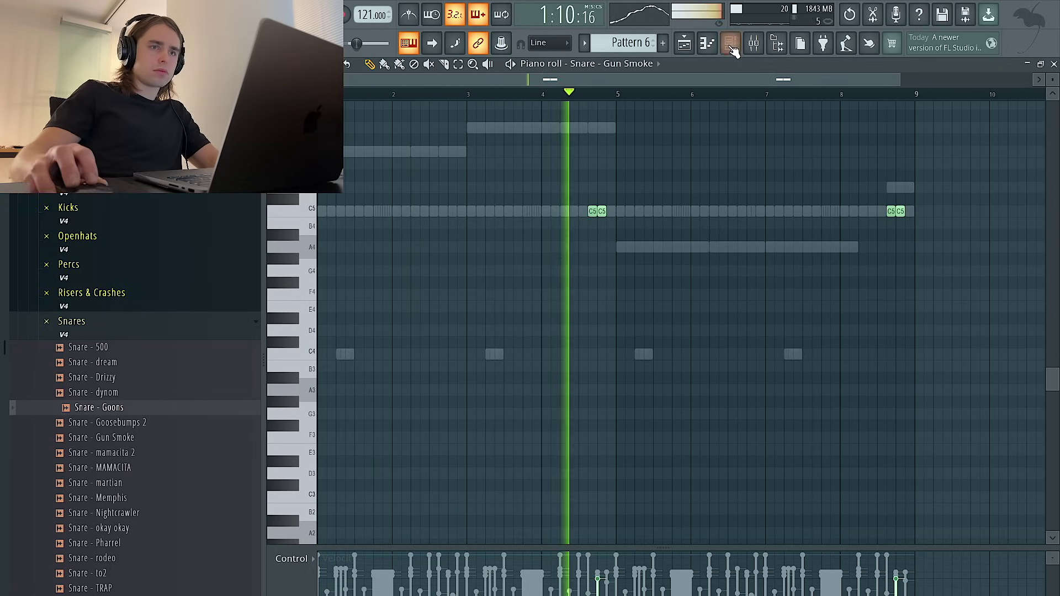
Add a C5 note early in bar 2 and another early in bar 6 of the pattern.
key(F6)
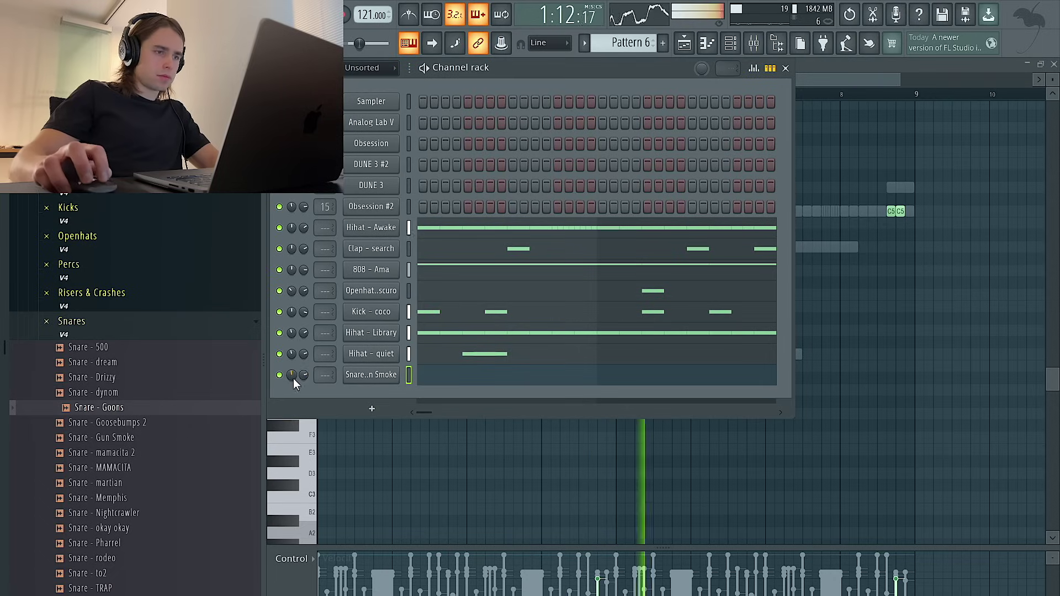
key(F6)
click(704, 214)
click(406, 211)
drag(717, 203, 693, 222)
scroll(693, 222, up, 2)
ctrl+click(693, 222)
click(740, 43)
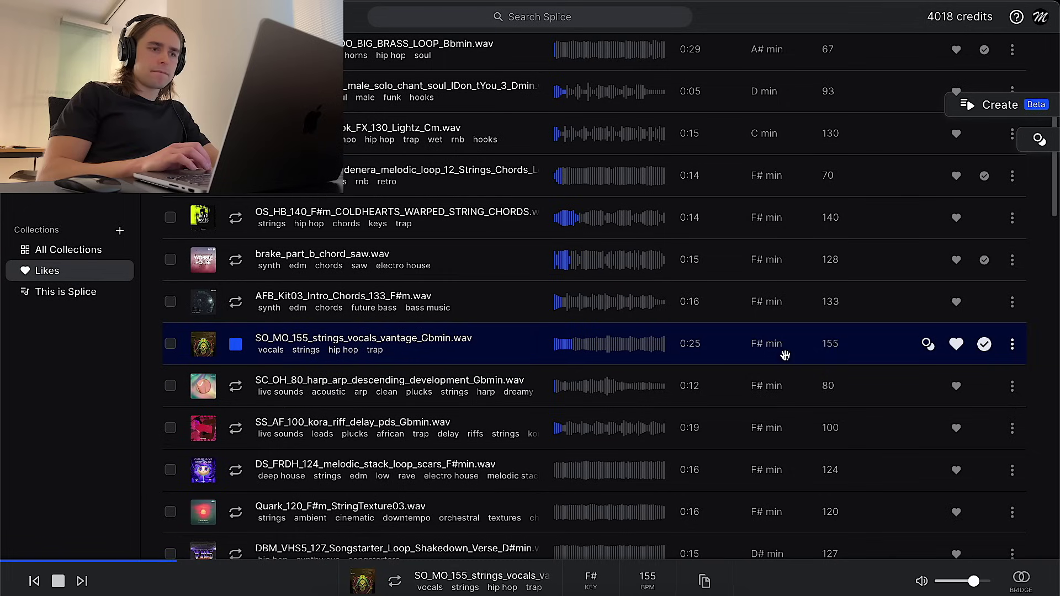
Bring SO_MO_155_strings_vocals_vantage_Gbmin.wav from Splice into the FL Studio playlist on Track 8, starting at bar 37.
drag(575, 360, 646, 447)
key(super+Tab)
double_click(691, 450)
right_click(878, 341)
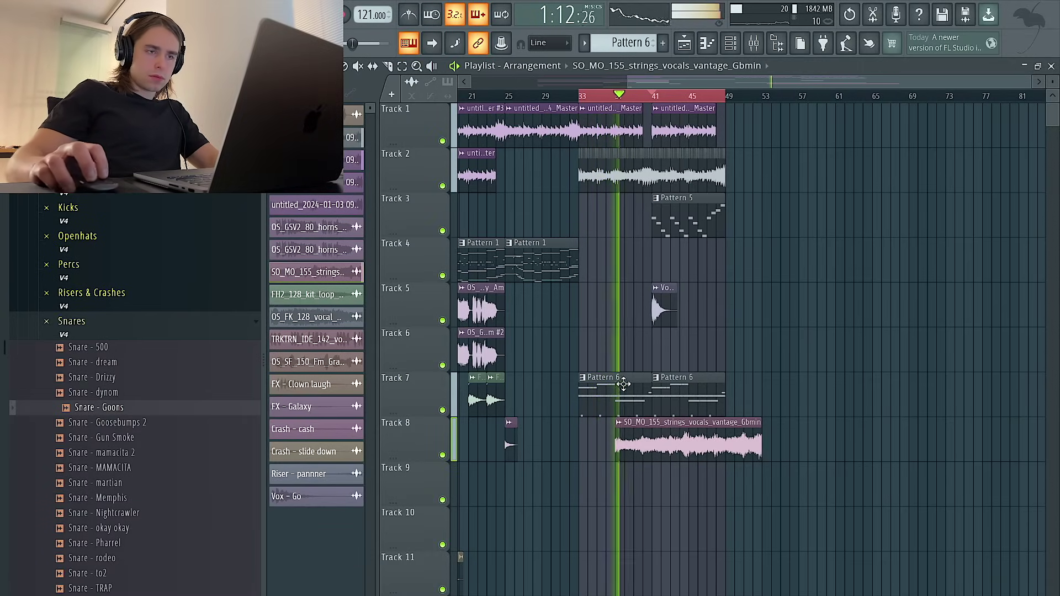
Cut the strings vocals clip on Track 8 down to bars 37 to 41 and place a section at bars 45 to 49.
click(688, 453)
right_click(679, 454)
right_click(740, 448)
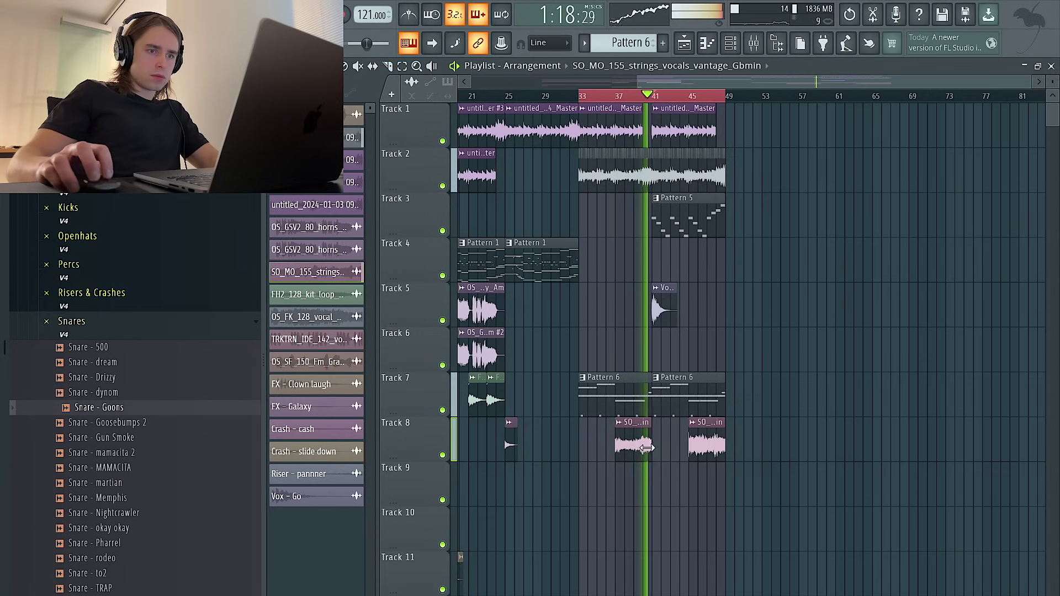
Open the strings vocals clip's channel settings, adjust its volume and close the settings.
double_click(647, 447)
right_click(640, 175)
click(652, 184)
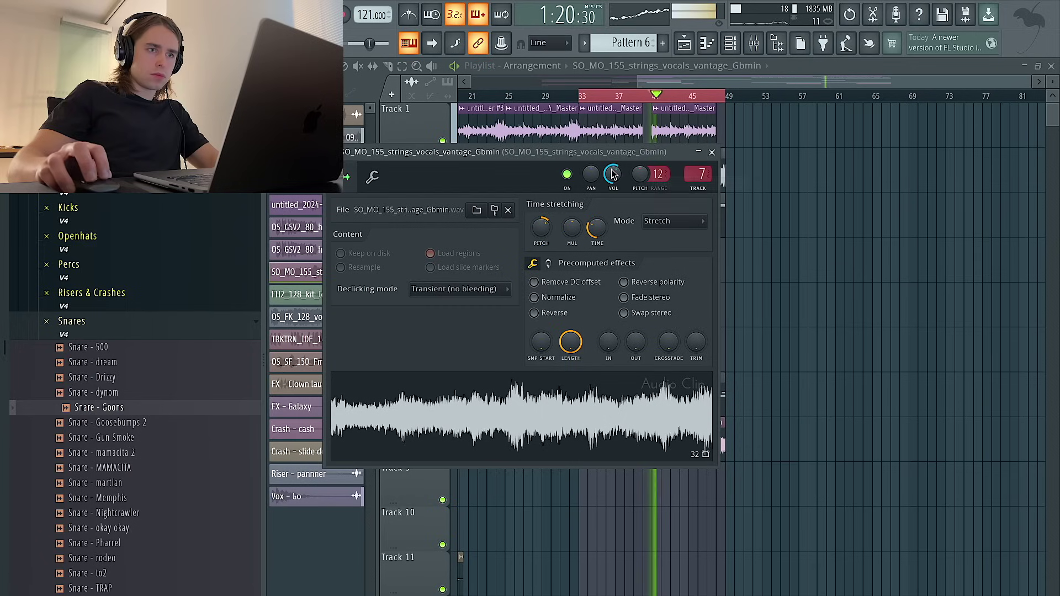
key(Escape)
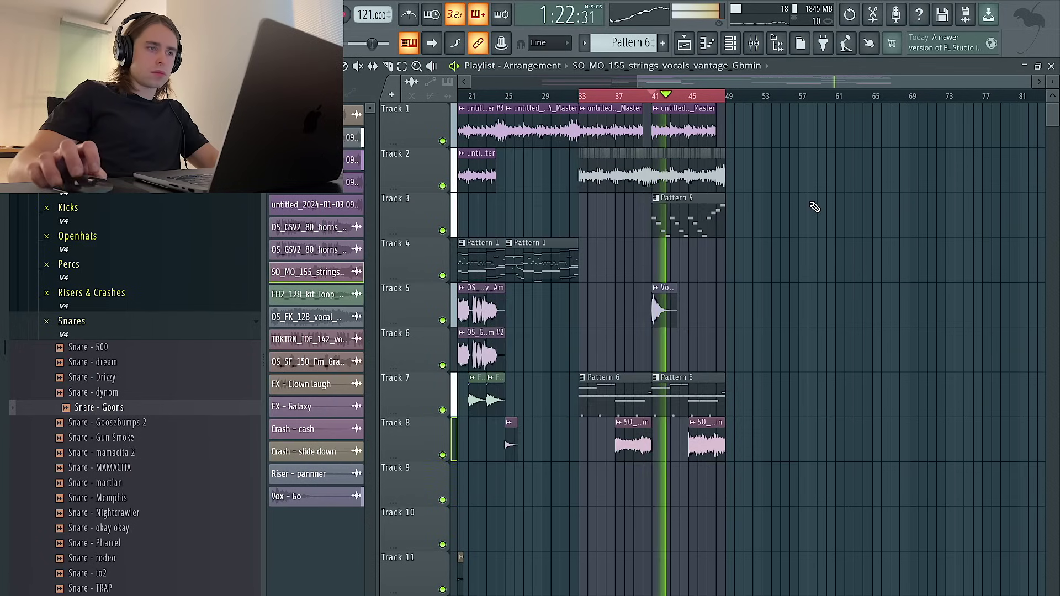
Adjust the panning of the strings vocals clip on Track 8 in its channel settings and return to the playlist.
click(731, 44)
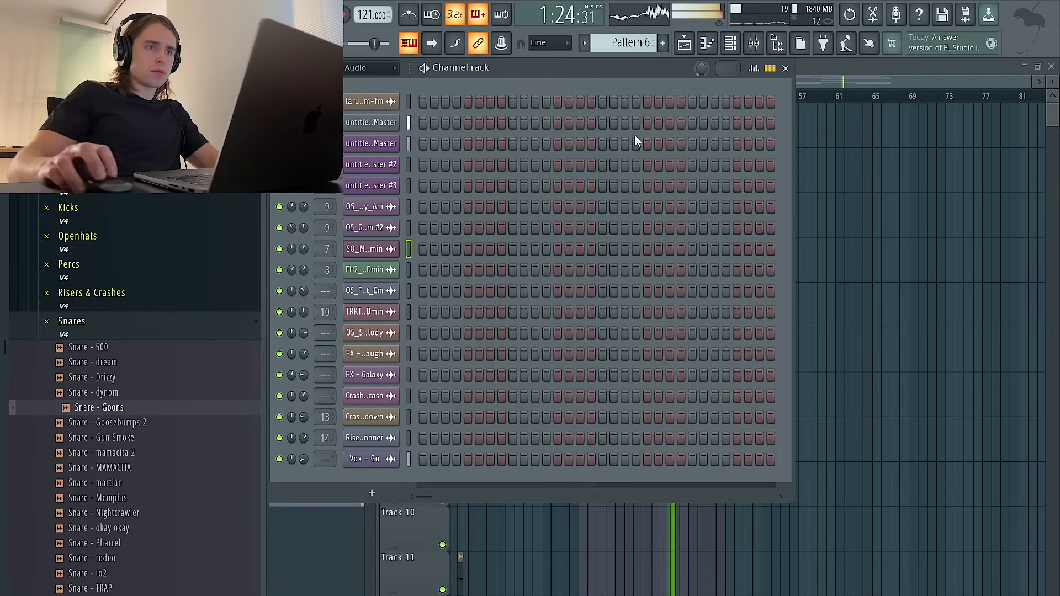
click(934, 221)
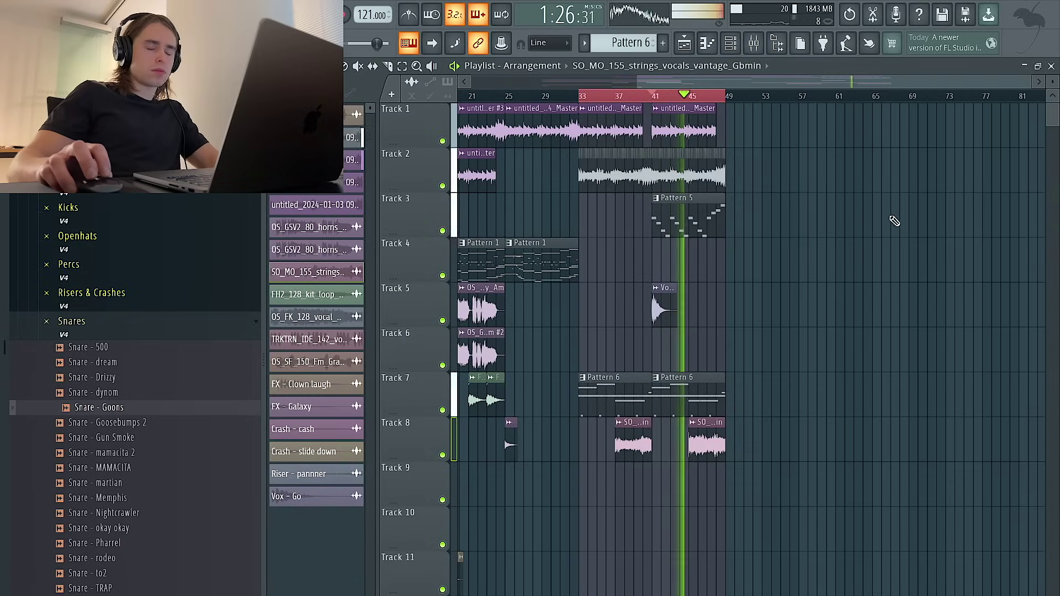
double_click(708, 440)
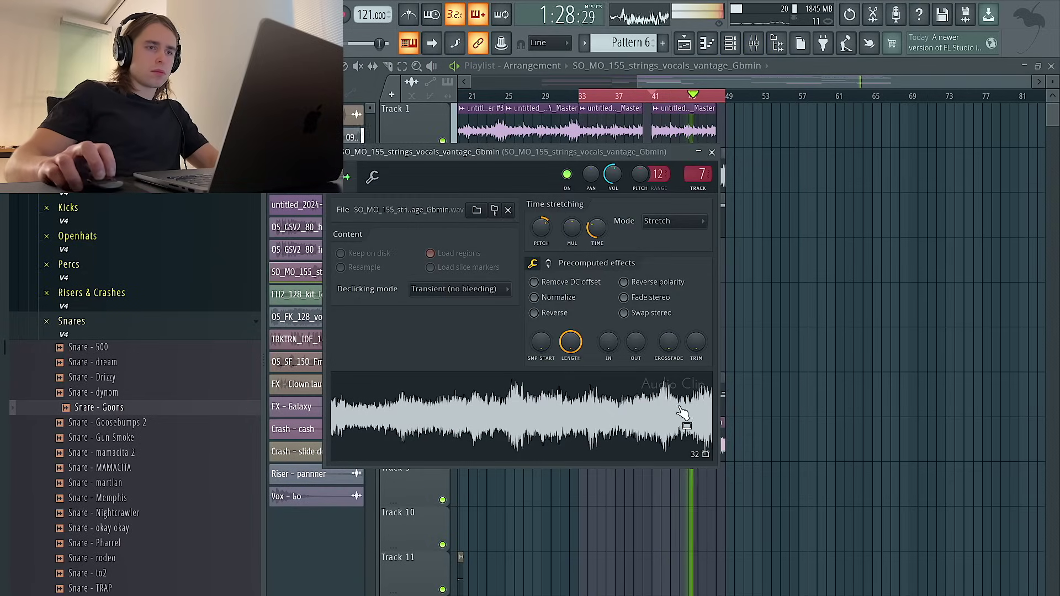
drag(592, 176, 592, 172)
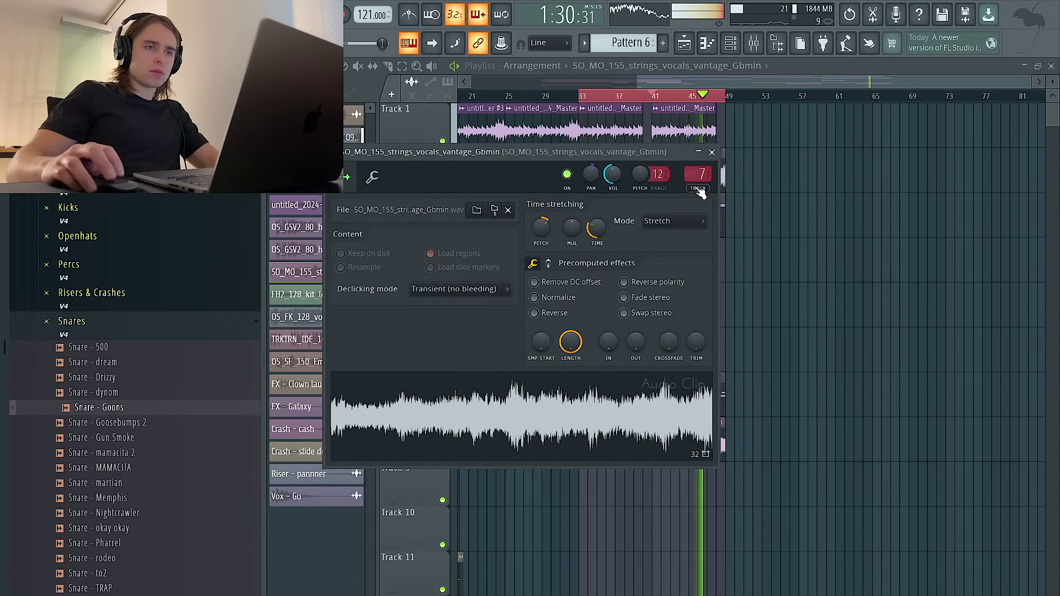
click(822, 205)
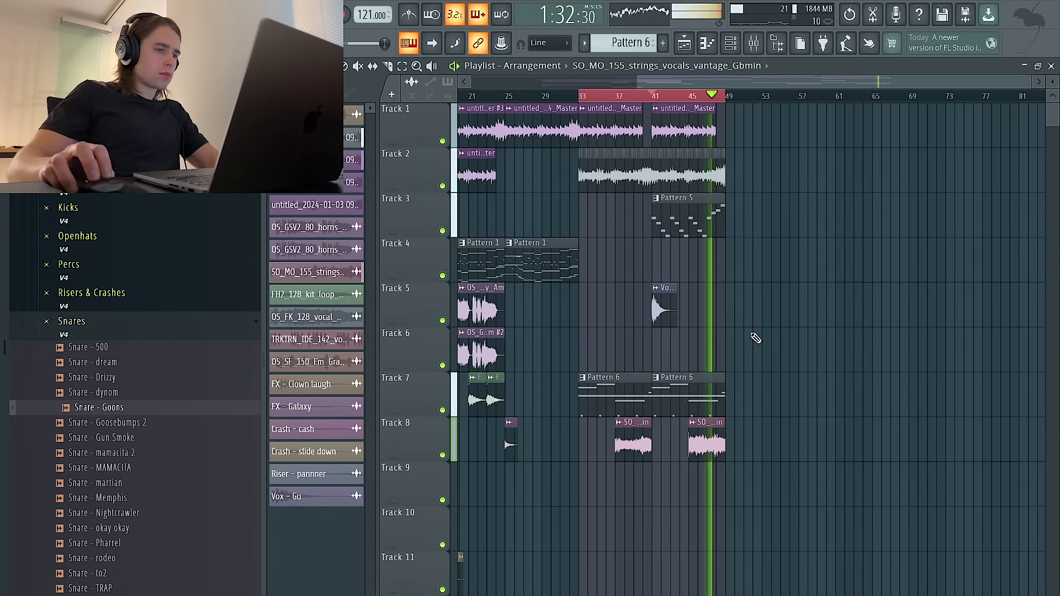
double_click(703, 444)
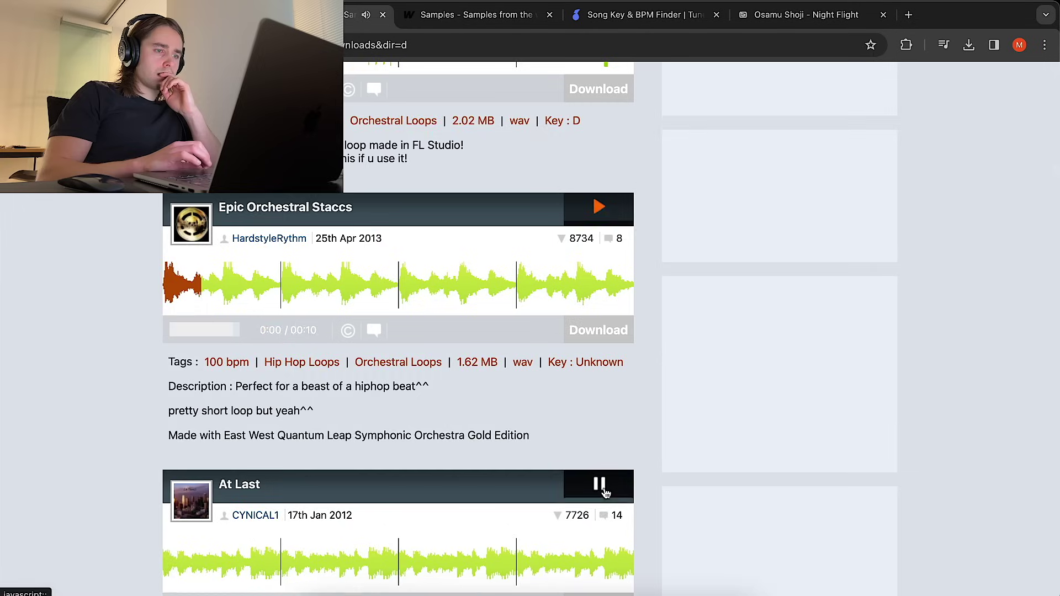
Browse the orchestral hip hop loops on Looperman, download Simple But Goes Hard, and bring it into the FL Studio playlist.
scroll(603, 516, down, 4)
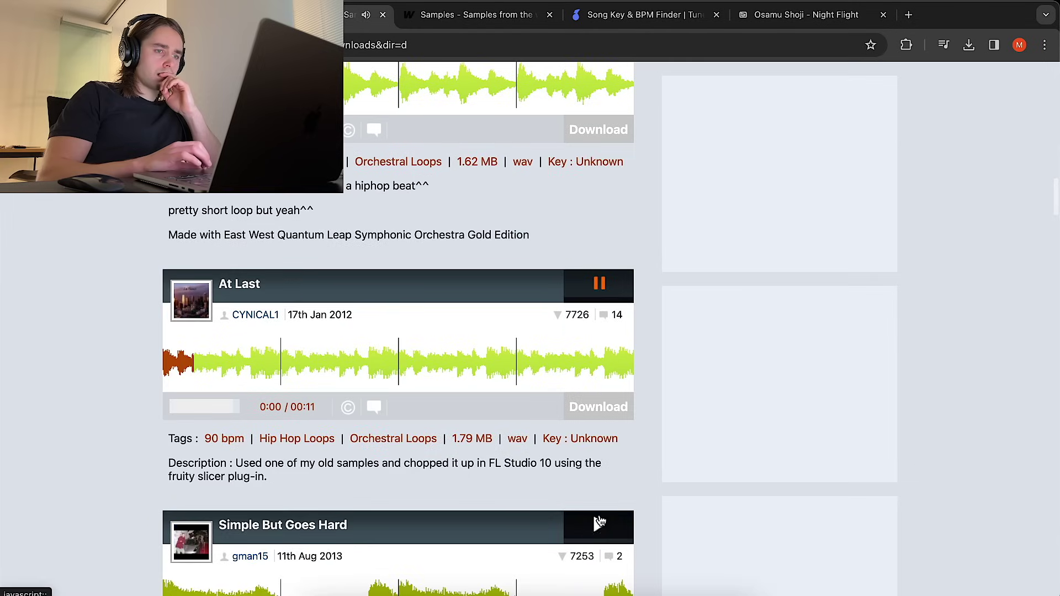
scroll(599, 522, down, 4)
scroll(603, 401, down, 3)
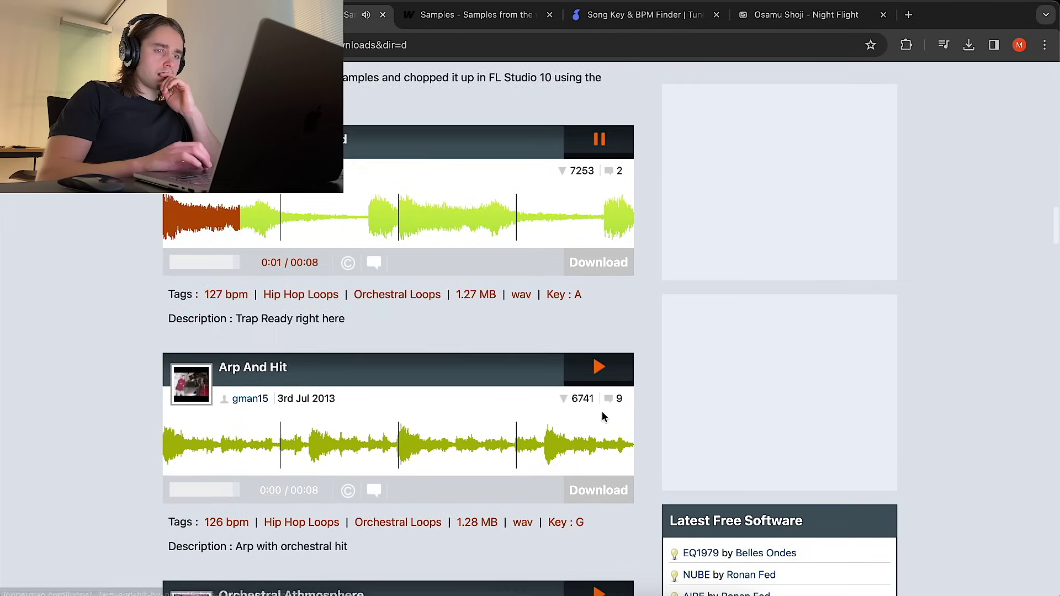
click(604, 263)
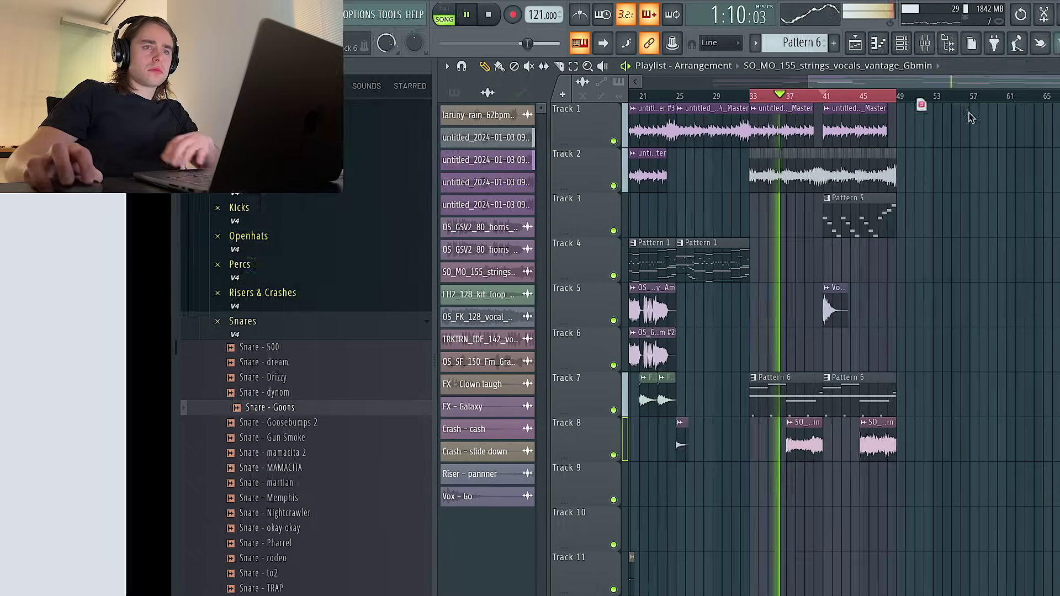
drag(970, 117, 756, 298)
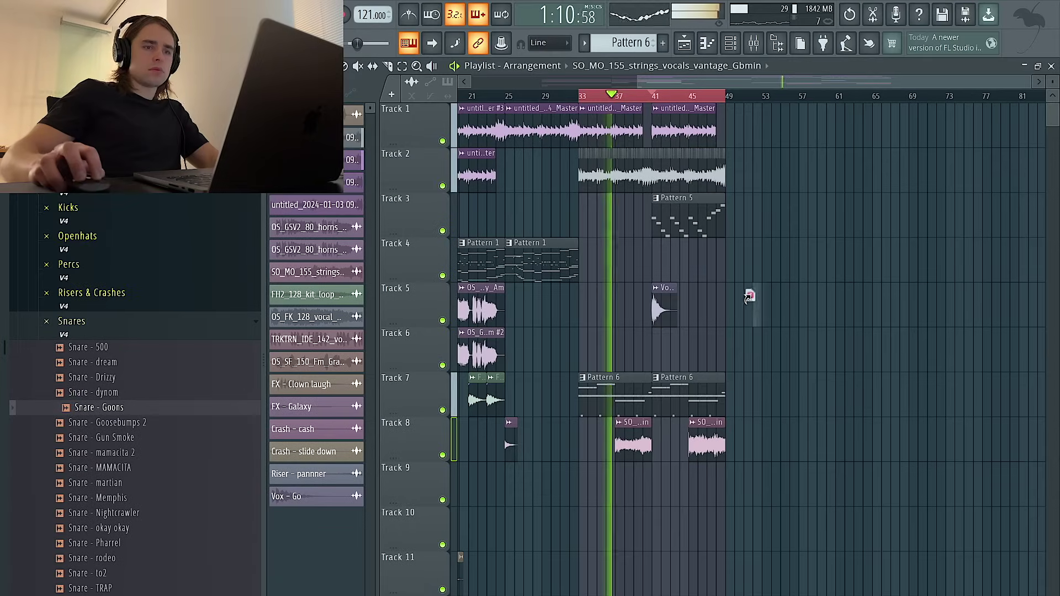
Place the Simple But Goes Hard loop on Track 4 at bar 41 and set its time stretching mode to Stretch.
drag(651, 257, 664, 428)
double_click(664, 264)
click(704, 436)
click(710, 474)
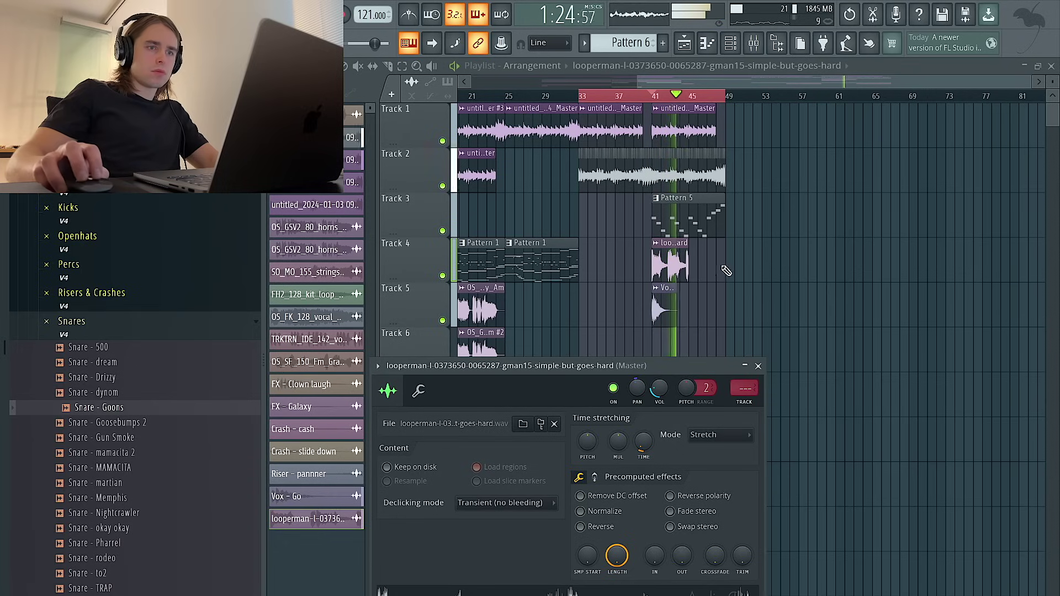
Move the Simple But Goes Hard clip on Track 4 to bar 45 and place a copy at bar 37.
drag(672, 261, 699, 261)
key(ctrl+d)
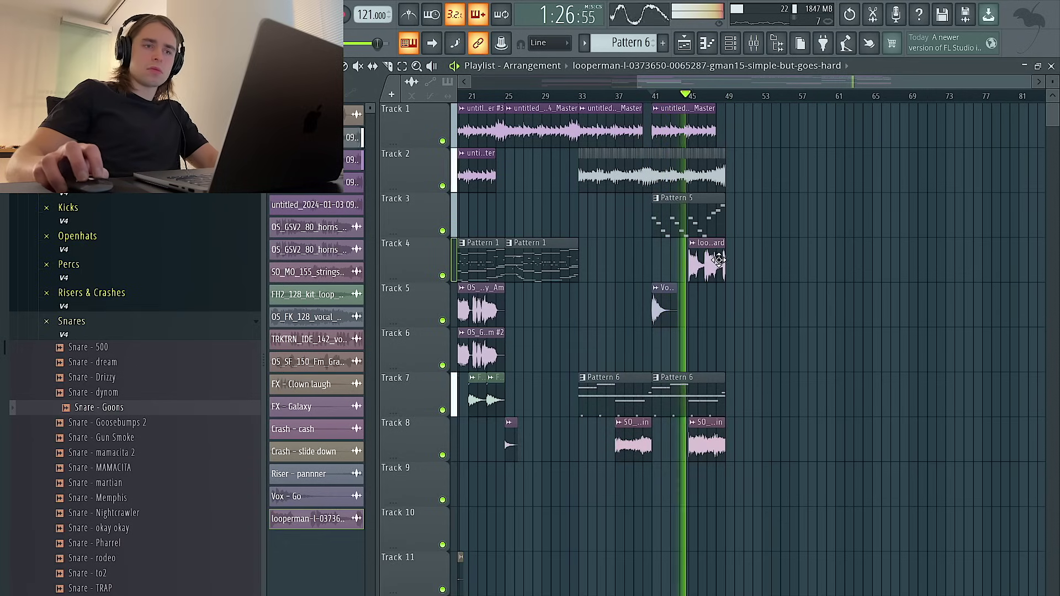
double_click(705, 269)
key(Escape)
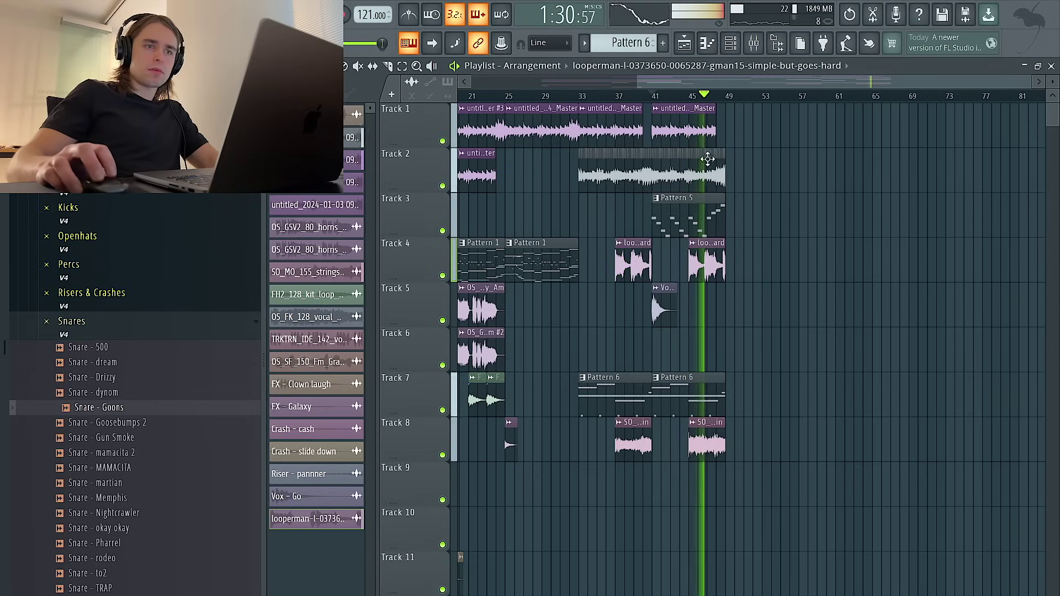
Add Fruity Delay 3 with the Ping pong preset to the Looperman loop's mixer track and return to the playlist.
drag(727, 96, 588, 98)
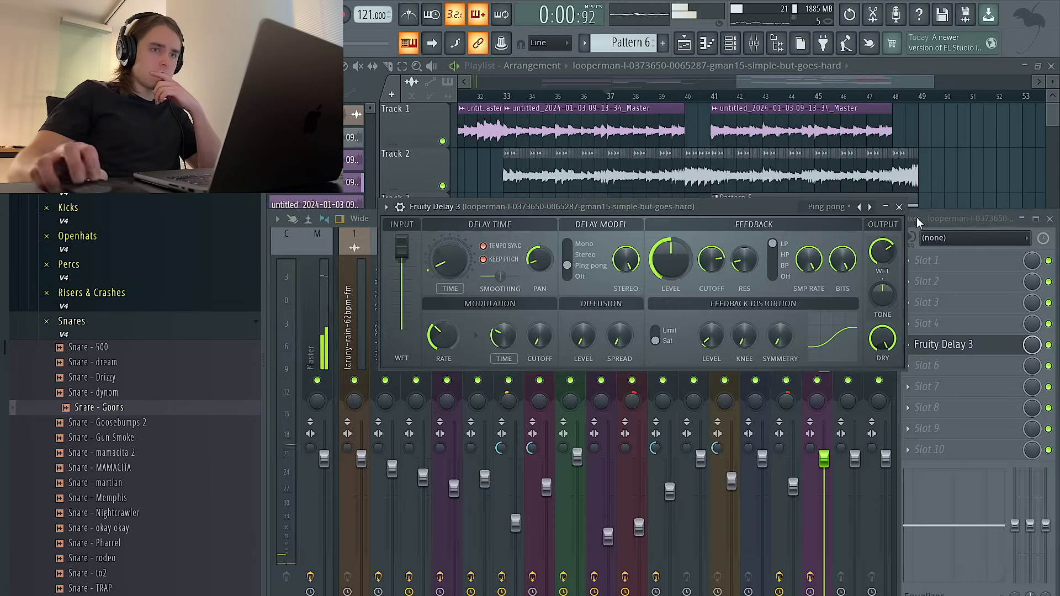
right_click(994, 170)
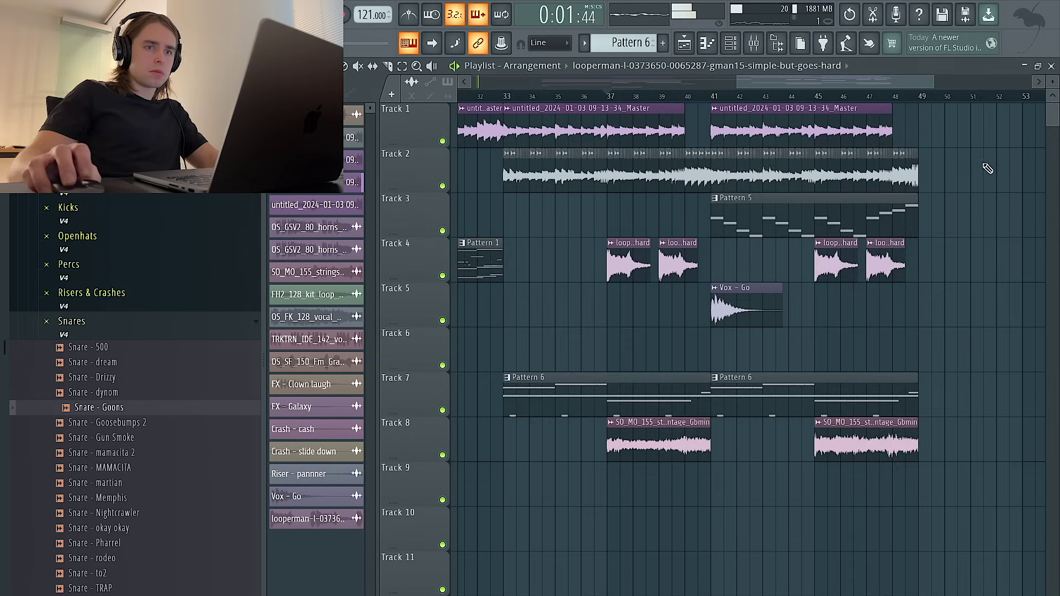
Shift the clips from bar 9 onward eight bars later and extend the Track 1 melody and Pattern 1 to start at bar 9.
scroll(991, 176, down, 5)
scroll(960, 191, down, 1)
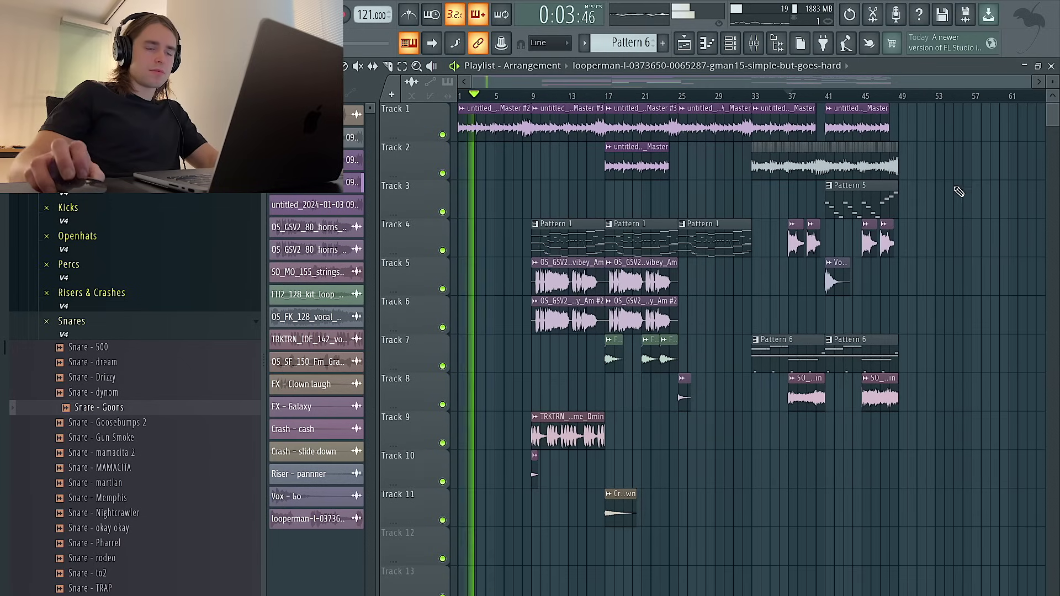
drag(952, 564, 550, 127)
ctrl+click(565, 146)
drag(635, 238, 570, 240)
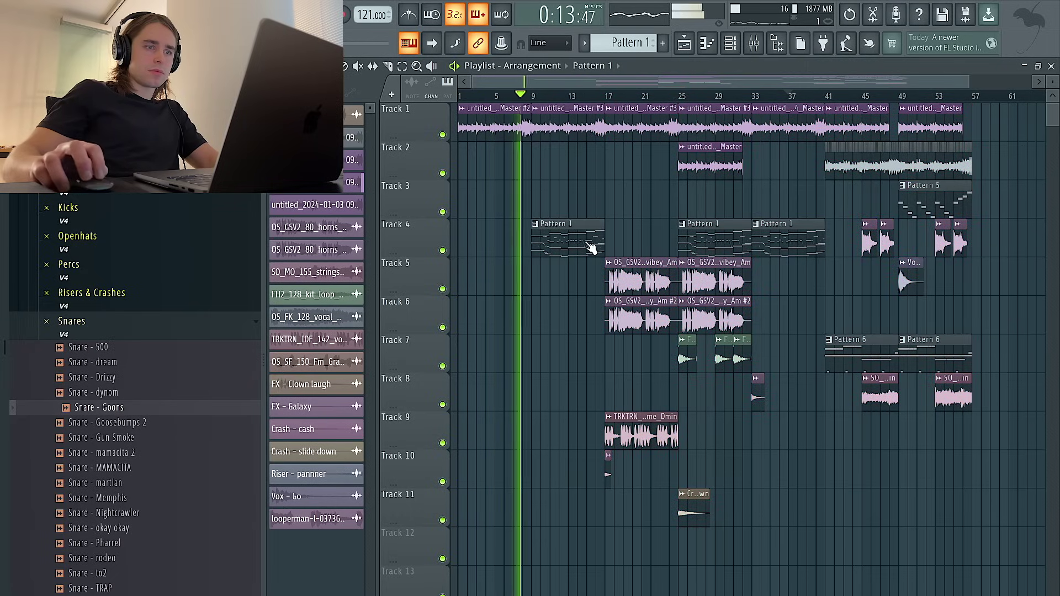
key(ctrl+b)
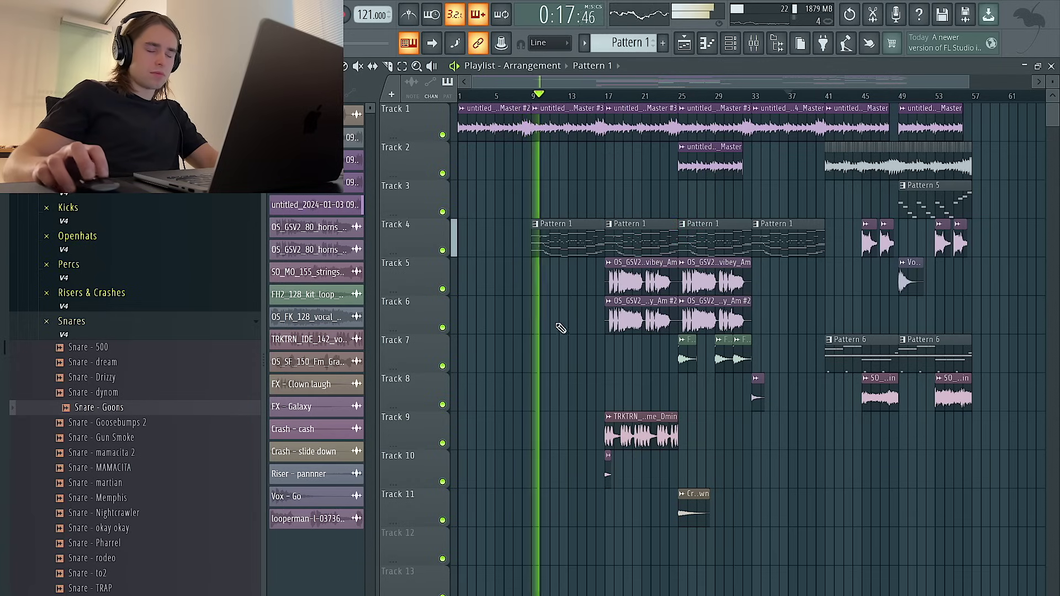
Split Pattern 1 into separate patterns by channel.
key(F6)
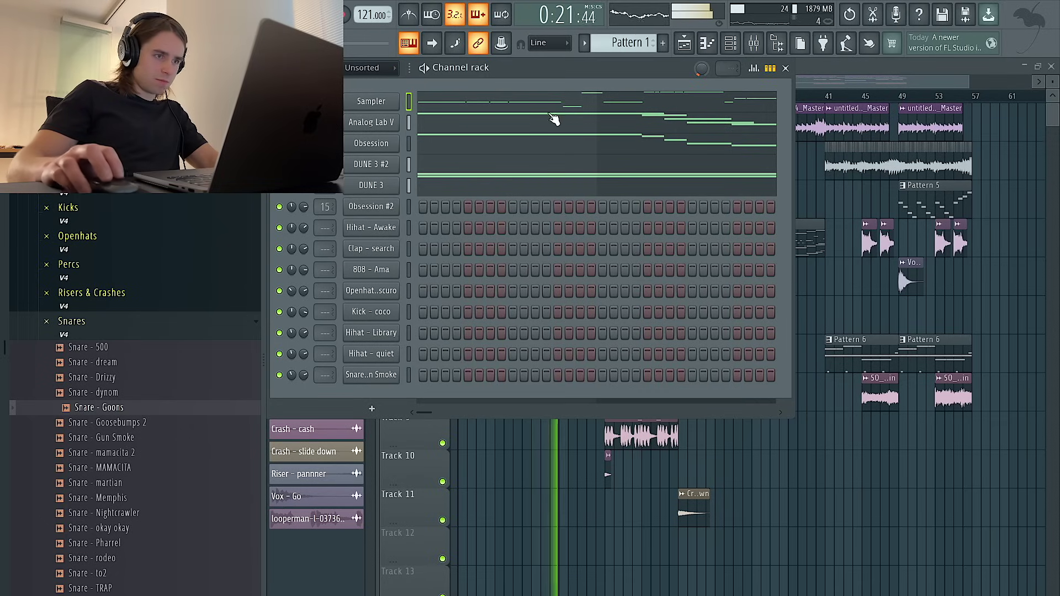
click(626, 42)
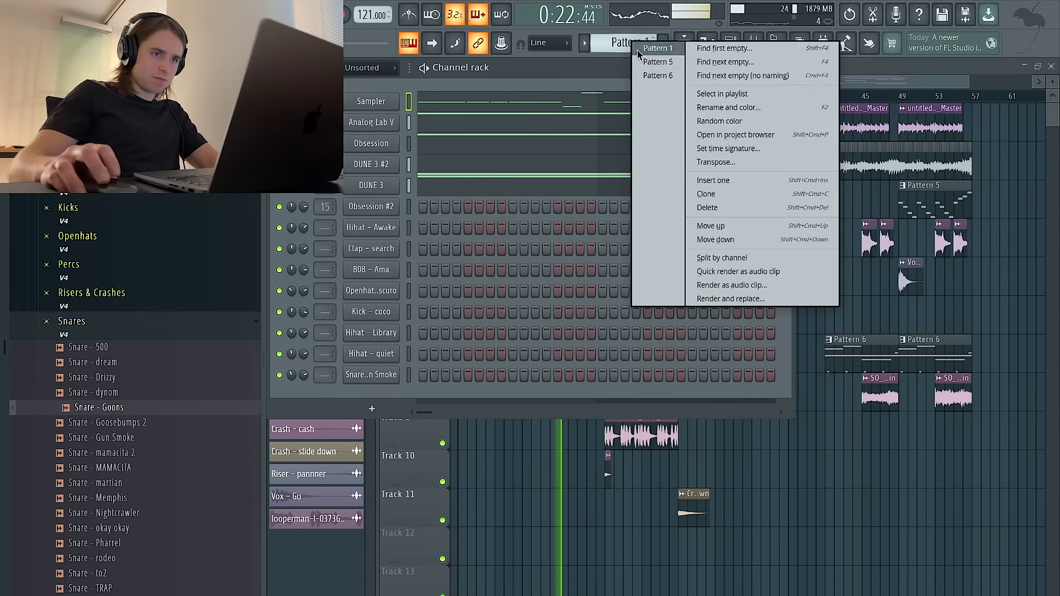
click(722, 258)
Place the Analog Lab V, Obsession, DUNE 3 #2 and DUNE 3 patterns on Tracks 5 to 8 at bar 9 and delete the Sampler clip there.
click(320, 131)
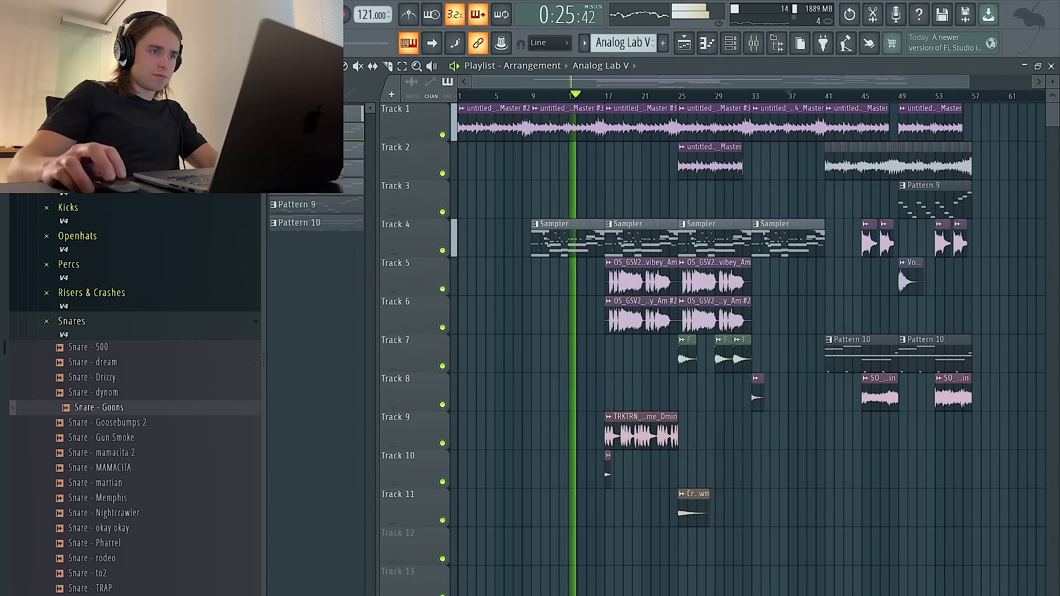
drag(320, 186, 528, 273)
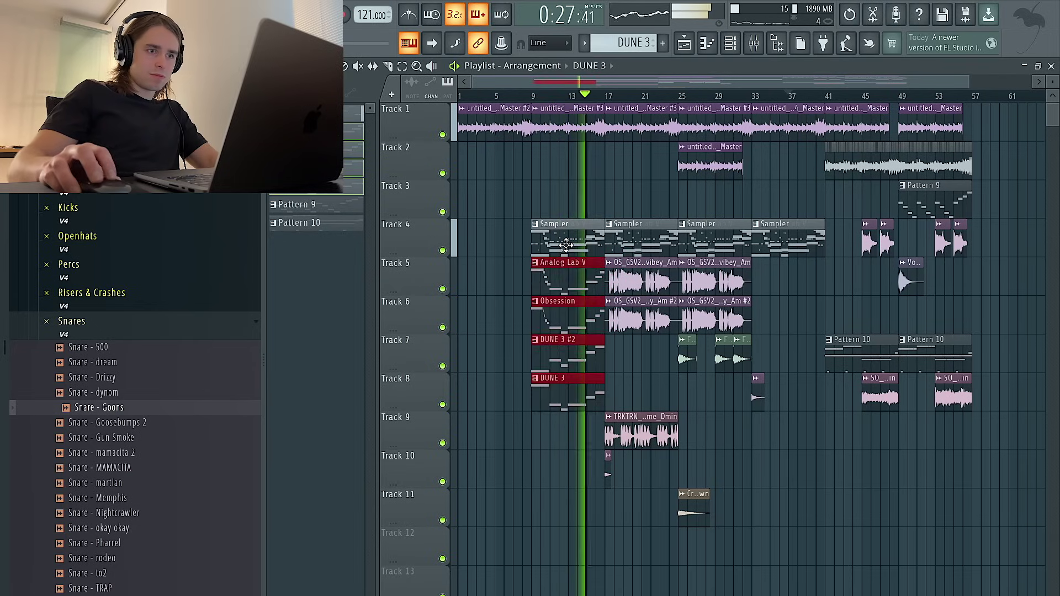
right_click(569, 240)
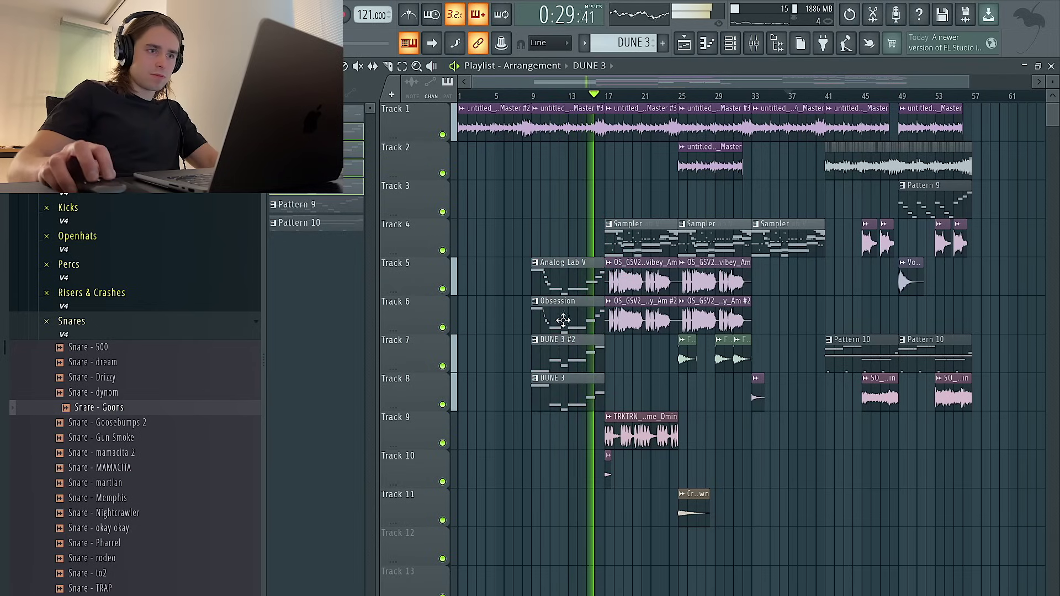
Move the four instrument pattern clips at bar 9 up three tracks to Tracks 2 to 5.
drag(563, 278, 562, 406)
key(shift+Up)
key(shift+Up)
key(shift+Up)
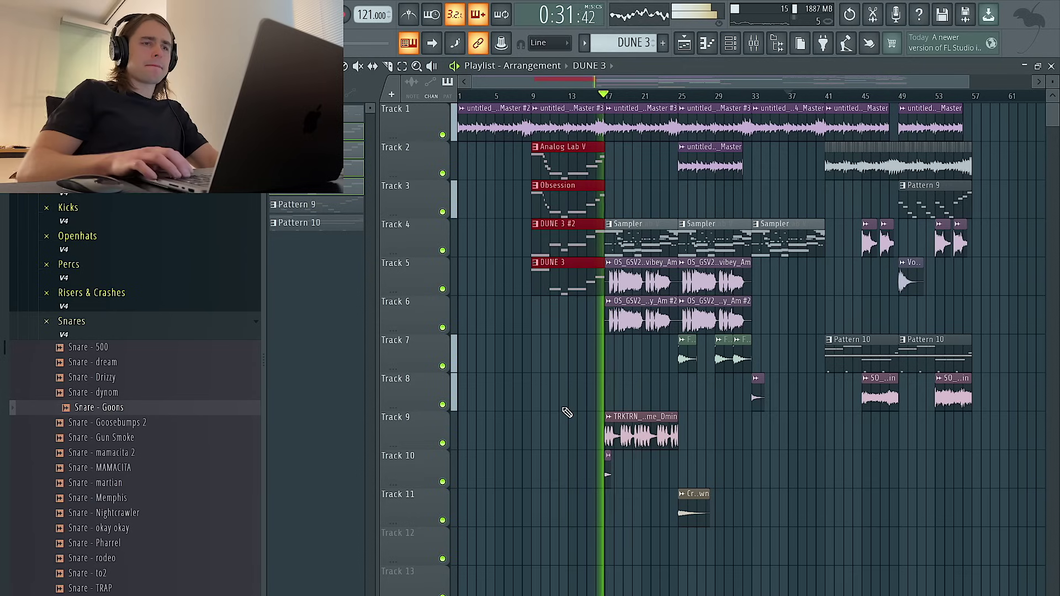
Move the Sampler, horn, vocal and effect clips between bars 17 and 41 on Tracks 4 to 11 down three tracks.
drag(638, 252, 790, 586)
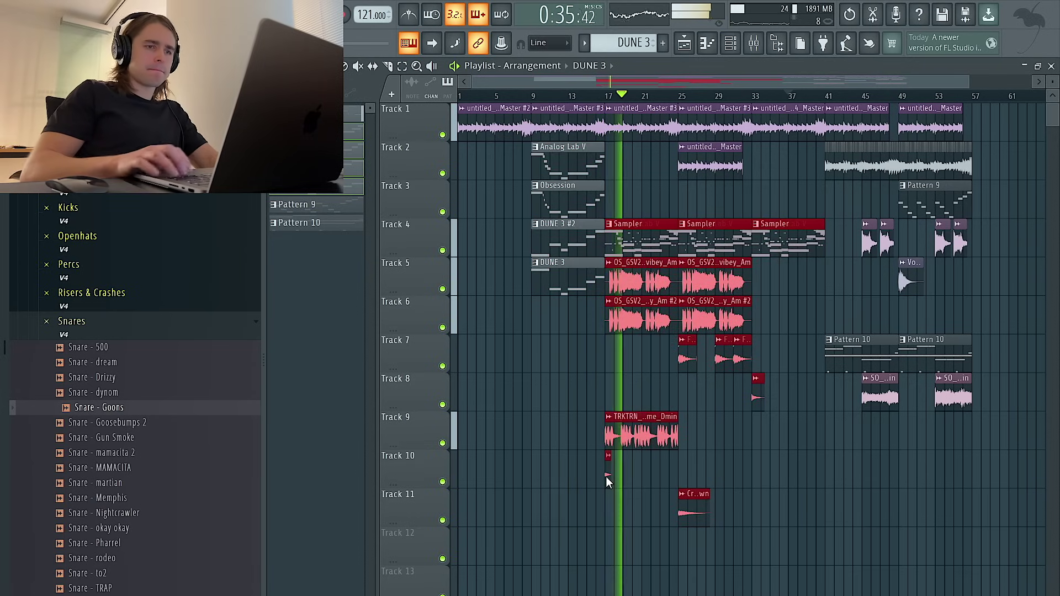
key(shift+Down)
key(shift+Down)
key(shift+Down)
Move the four instrument pattern clips down to Tracks 3 to 6 and duplicate them at bar 17.
drag(632, 285, 508, 167)
key(shift+Down)
key(ctrl+b)
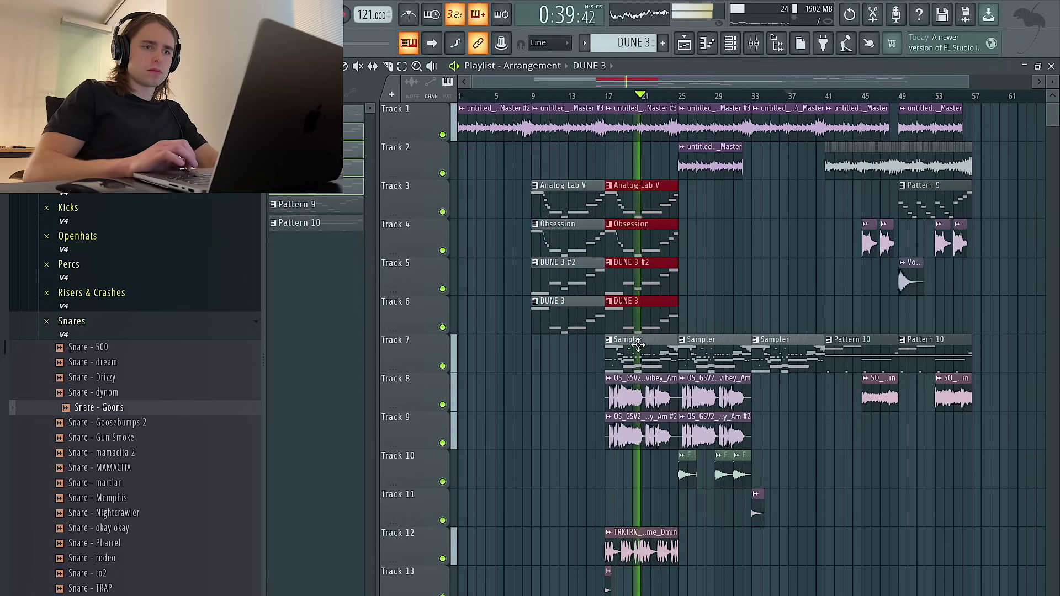
Delete the Sampler clips at bars 17 and 25 on Track 7 and duplicate the four instrument pattern clips at bar 25.
key(ctrl+d)
right_click(666, 345)
right_click(695, 336)
drag(684, 371, 606, 132)
key(ctrl+b)
Delete the Obsession, DUNE 3 #2 and DUNE 3 clips at bar 25, keeping only Analog Lab V.
ctrl+scroll(768, 333, up, 2)
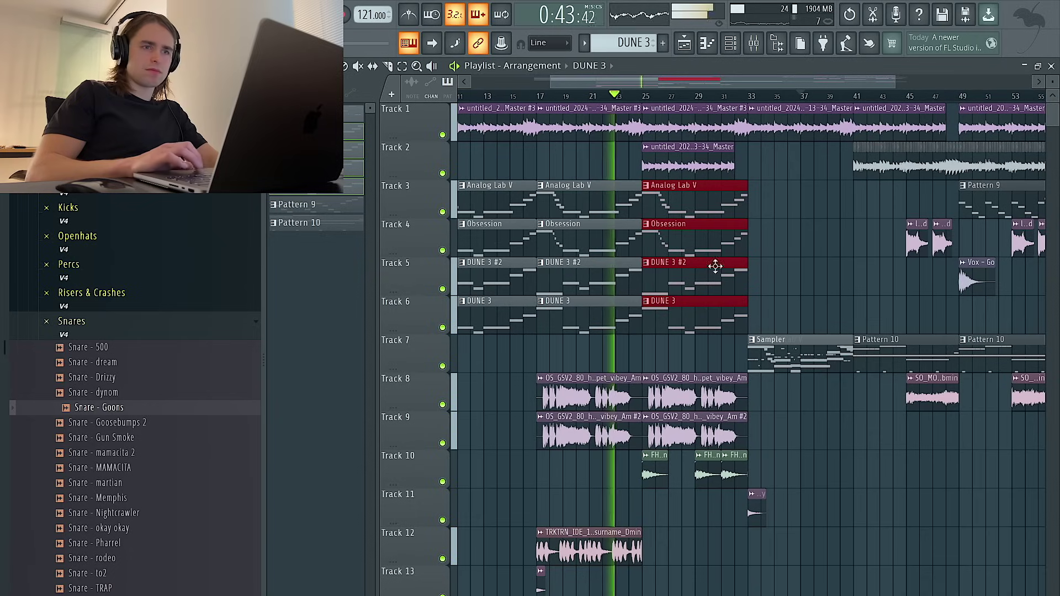
right_click(690, 237)
right_click(693, 276)
right_click(695, 315)
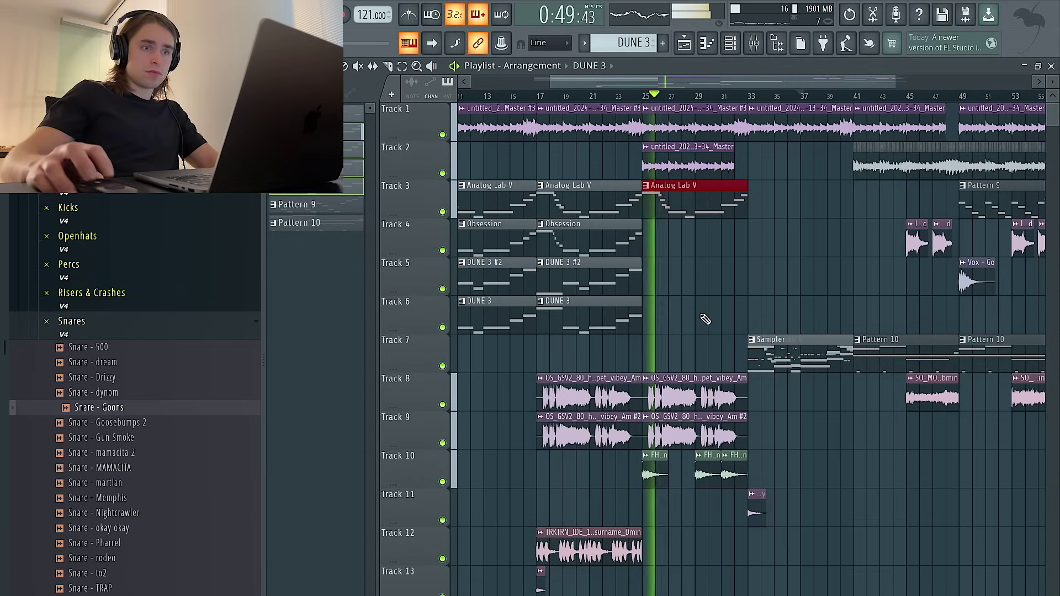
Delete the horn clips at bar 25 on Tracks 8 and 9 and the Sampler clip at bar 33 on Track 7.
scroll(699, 432, down, 1)
scroll(699, 432, down, 1)
drag(774, 406, 772, 270)
key(Delete)
drag(760, 210, 717, 200)
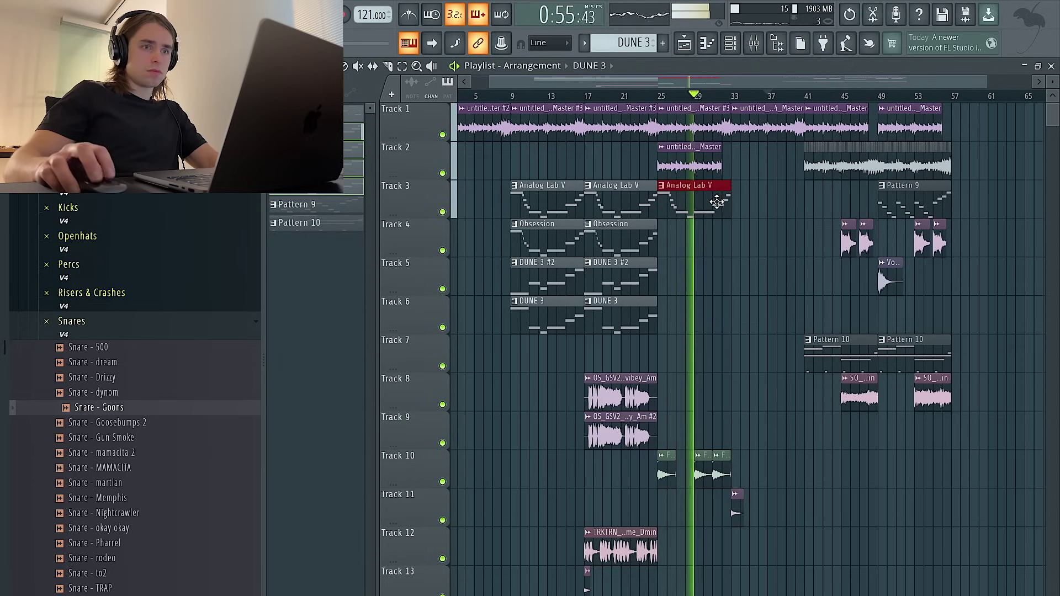
Move the Track 1 clip at bar 33 to the end of the arrangement and shift the clips from bar 41 onward eight bars earlier.
drag(766, 136, 985, 136)
drag(998, 449, 748, 132)
click(922, 213)
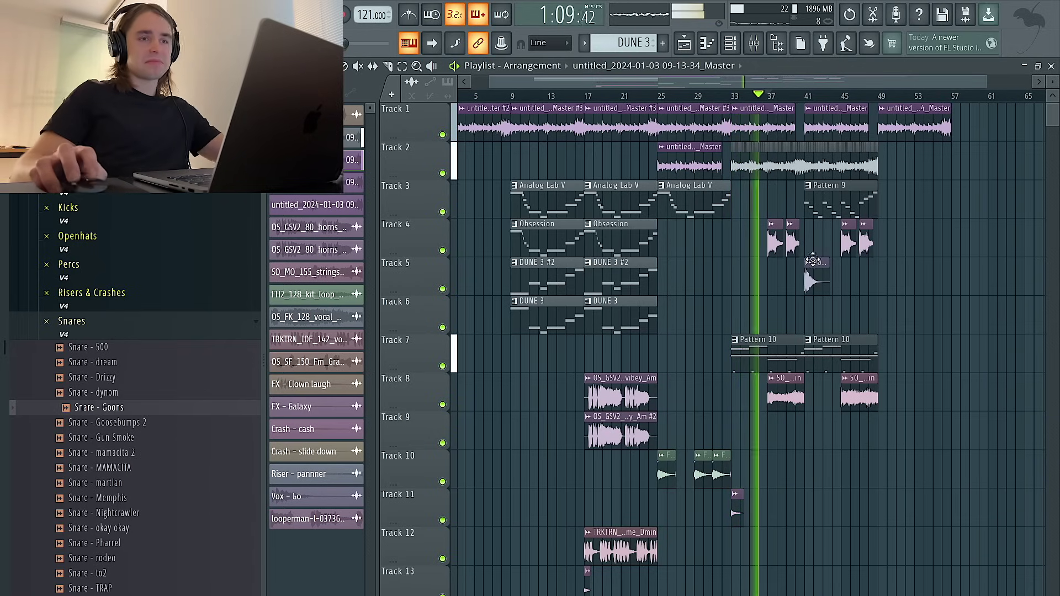
Open the channel settings of the Simple But Goes Hard loop on Track 4, adjust its volume and close the settings.
scroll(803, 190, up, 3)
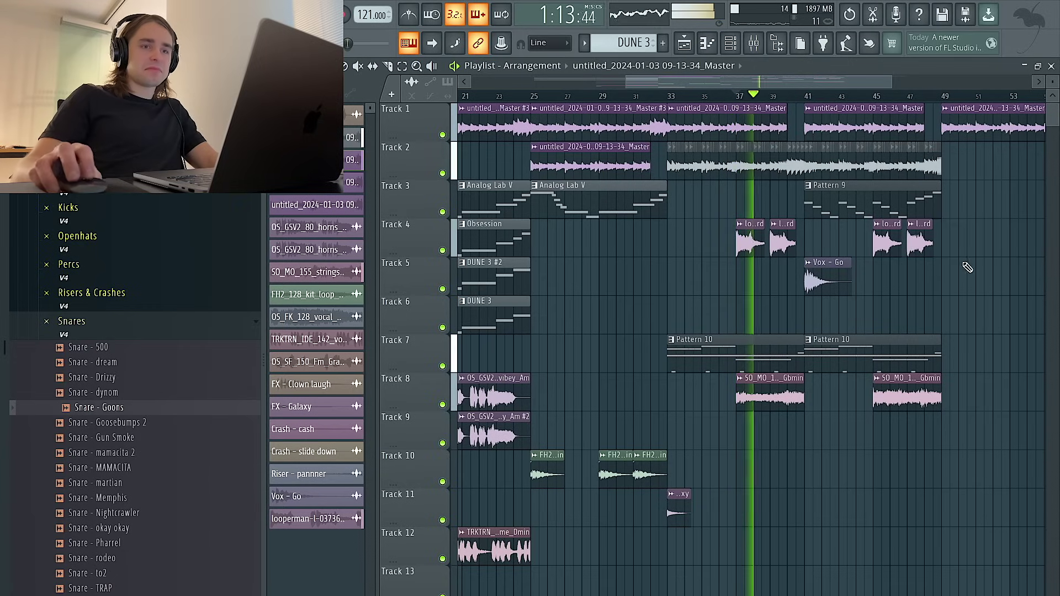
drag(959, 254, 730, 234)
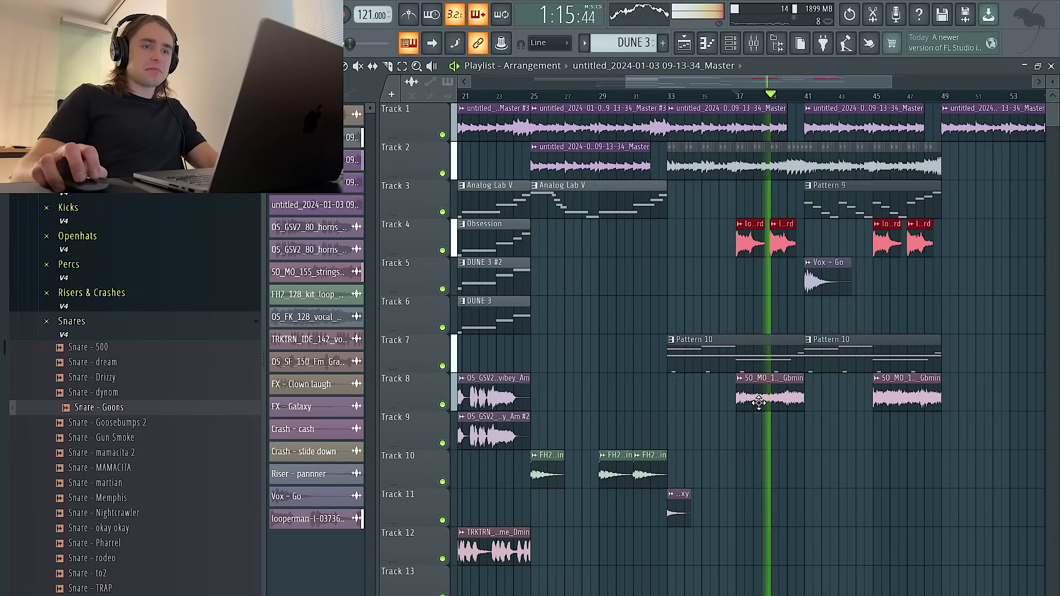
click(752, 266)
double_click(750, 243)
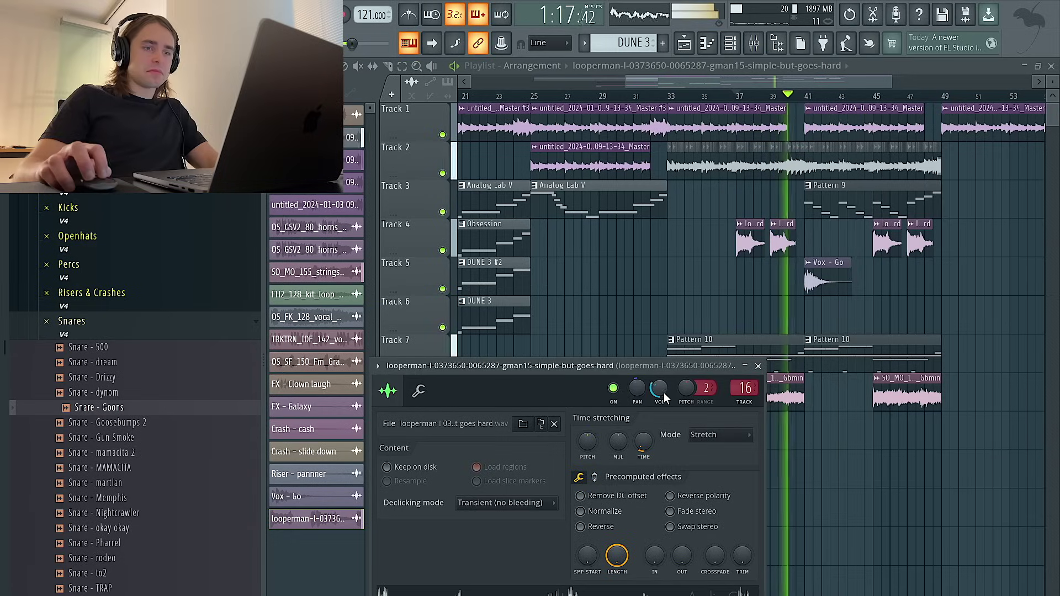
key(Escape)
Make the Analog Lab V clip at bar 25 unique, start playback from there and open the clip in the piano roll.
click(534, 186)
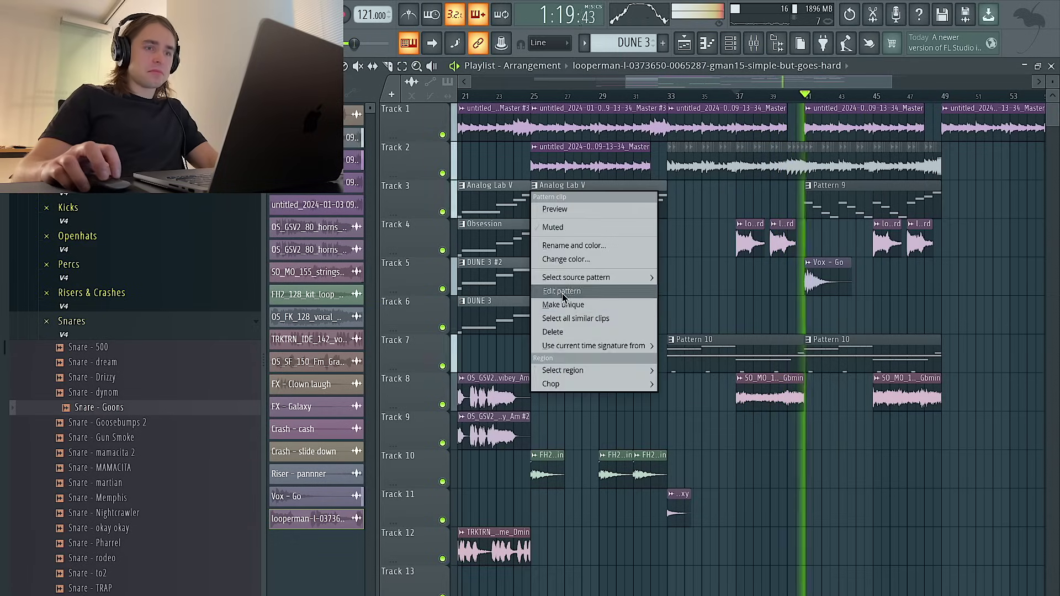
click(569, 298)
click(534, 98)
double_click(616, 213)
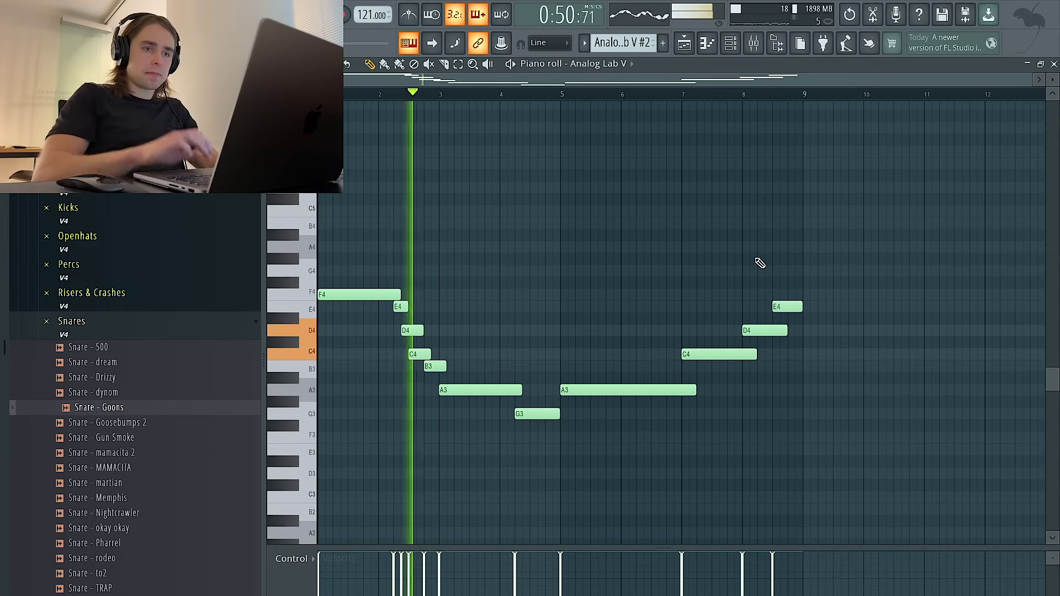
Delete the closing C4, D4 and E4 notes of the Analog Lab V #2 pattern, extend the last A3 note and return to the playlist.
ctrl+drag(808, 330, 743, 244)
key(ctrl+Down)
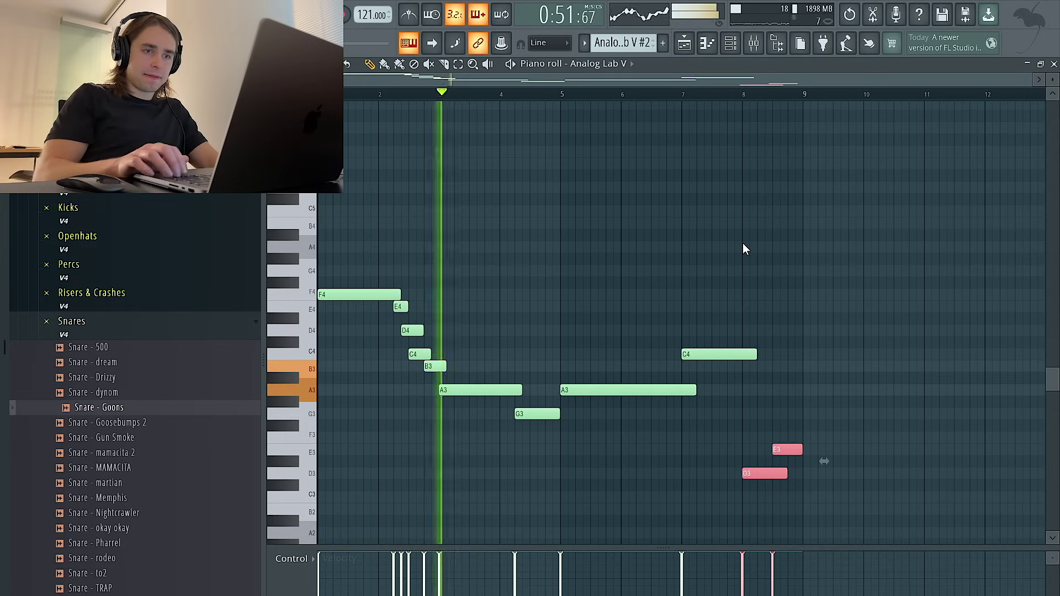
right_click(784, 449)
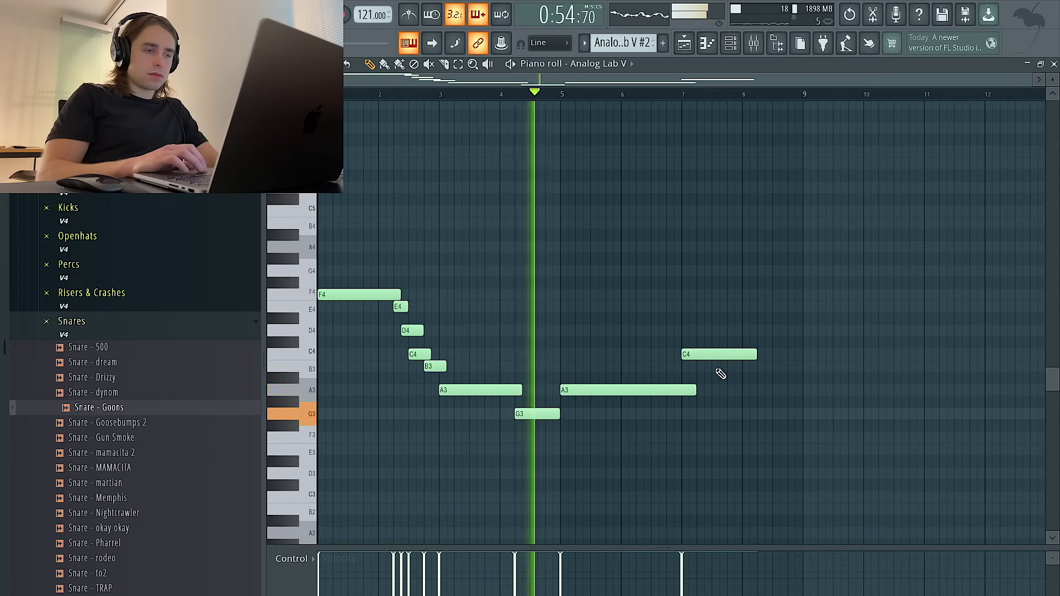
ctrl+click(714, 356)
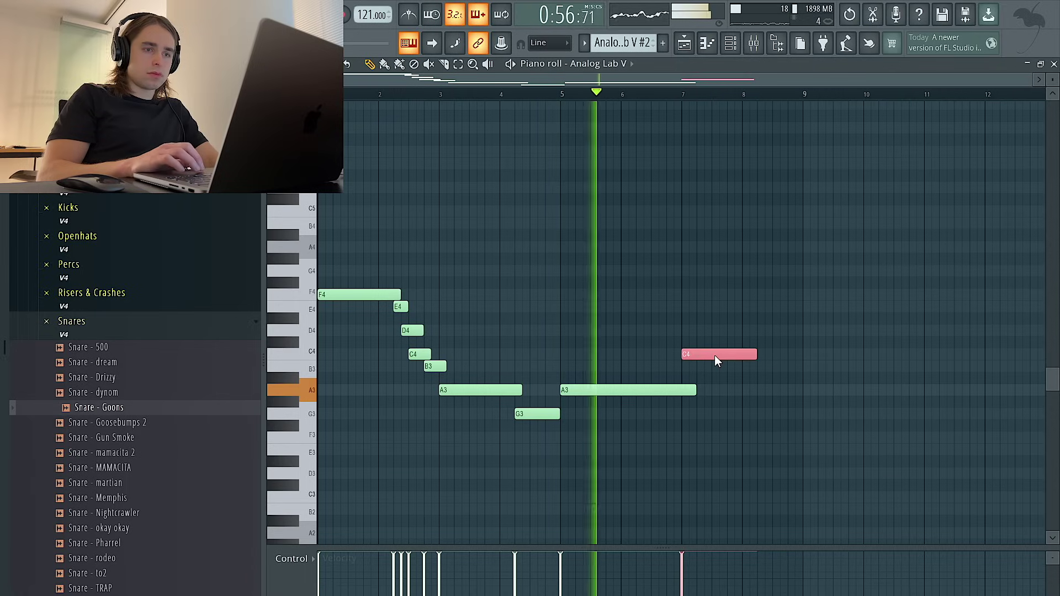
right_click(718, 355)
drag(695, 390, 800, 389)
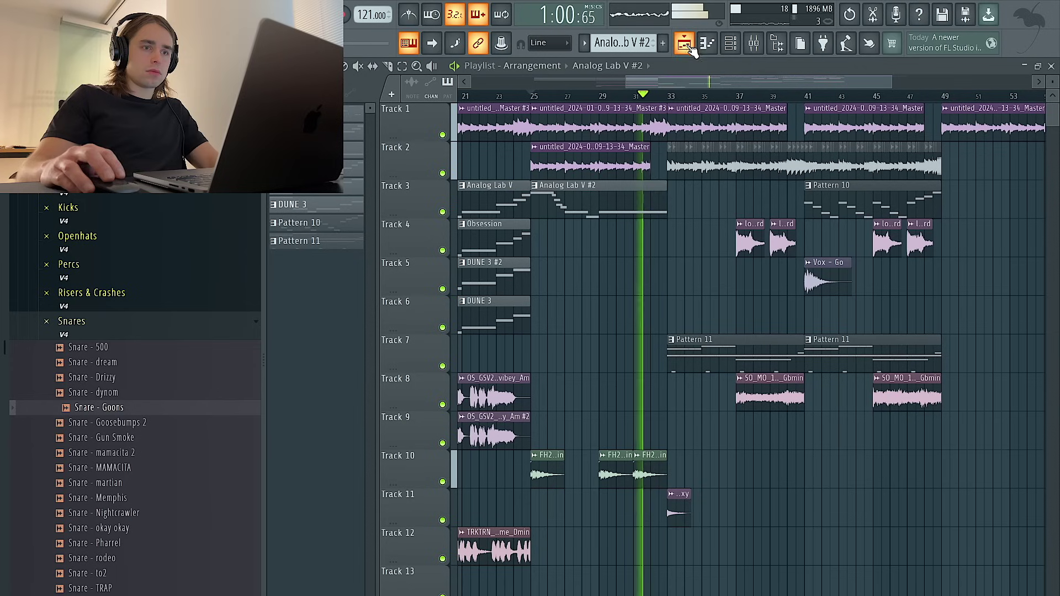
click(684, 43)
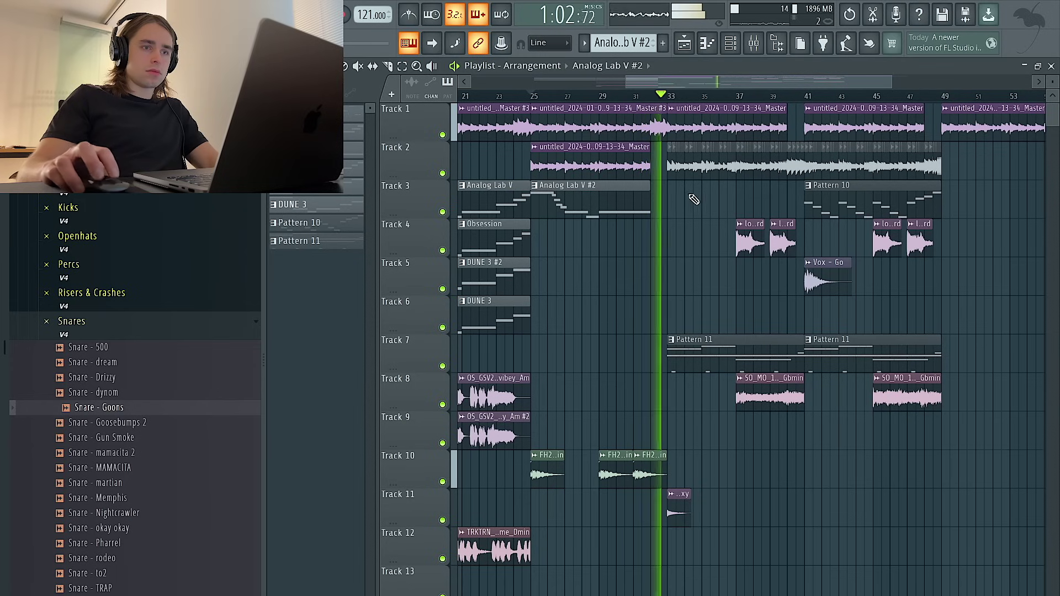
Look at the channel settings of the Track 2 audio loop at bar 33 and close them.
scroll(712, 204, down, 3)
double_click(738, 165)
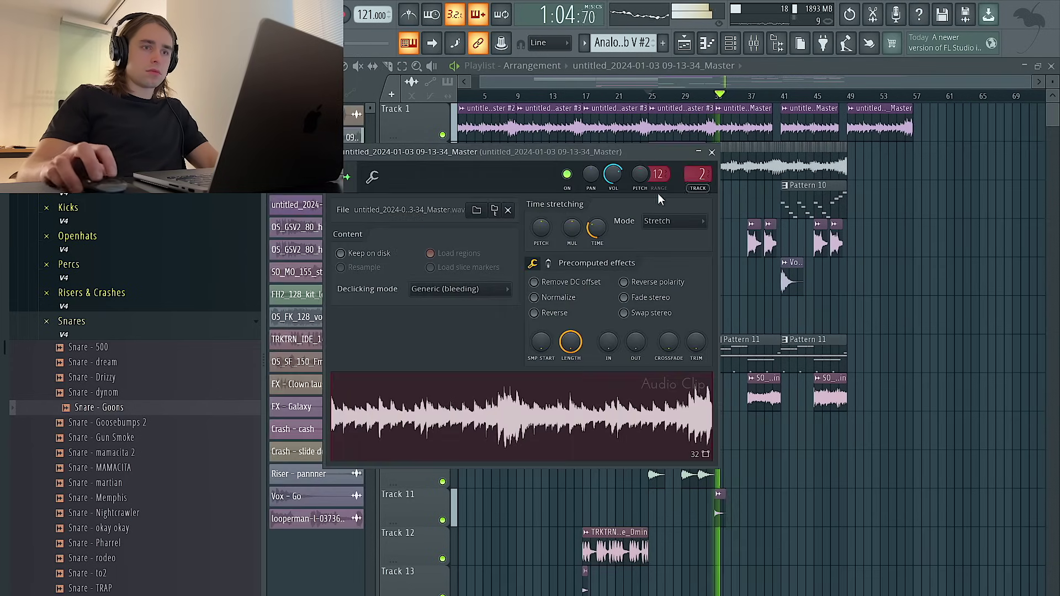
key(Escape)
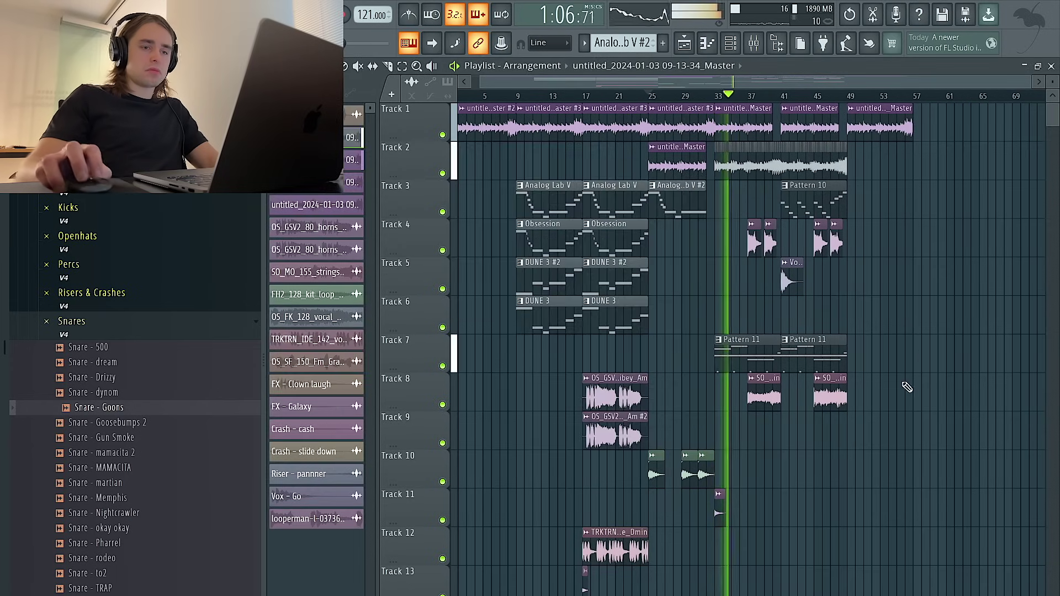
Move the Simple But Goes Hard clips on Track 4 and the Vox - Go clip on Track 5 sixteen bars later.
drag(885, 334, 886, 252)
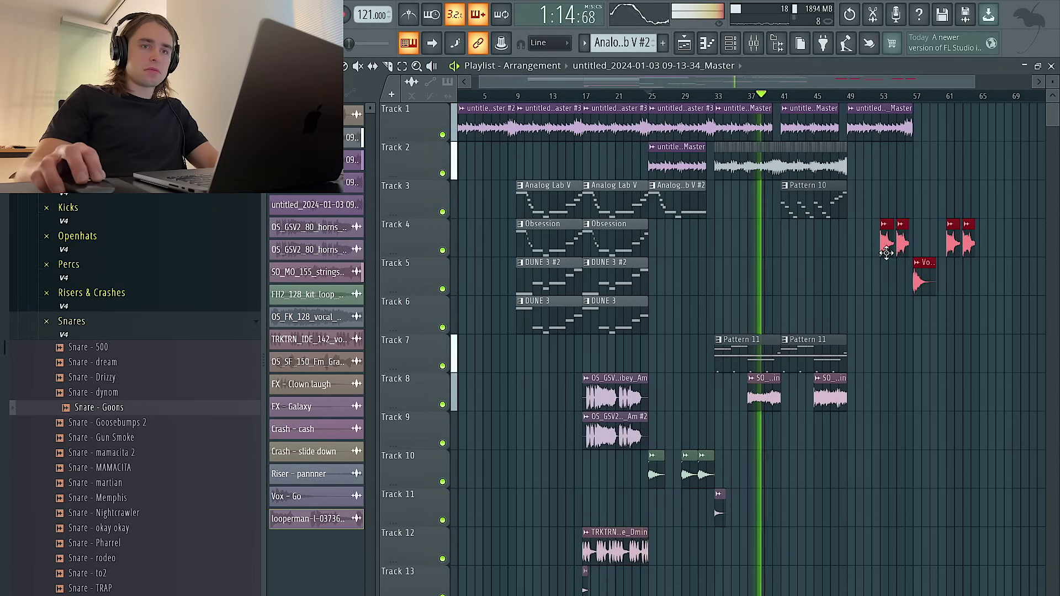
mouse_move(816, 123)
mouse_down()
mouse_move(752, 126)
mouse_move(950, 129)
mouse_up()
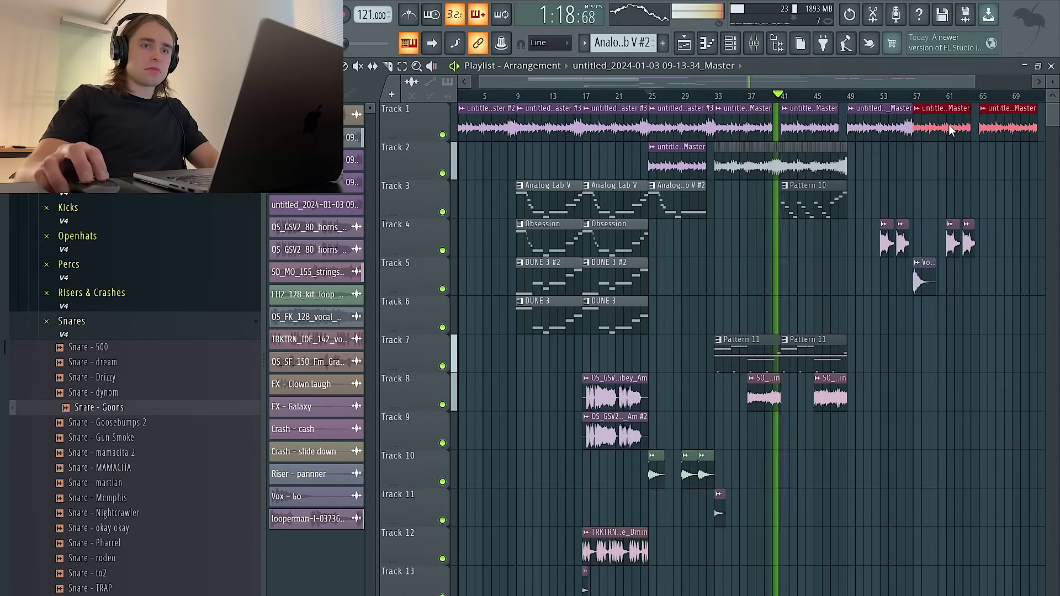
right_click(946, 129)
right_click(1027, 129)
Duplicate the two Pattern 11 clips on Track 7 to start at bar 49 and the last Track 1 clip to bar 57.
drag(855, 202, 827, 199)
scroll(853, 210, right, 3)
drag(780, 365, 666, 363)
key(ctrl+b)
drag(856, 448, 667, 367)
drag(913, 359, 803, 359)
drag(904, 130, 817, 135)
key(ctrl+b)
scroll(921, 172, down, 2)
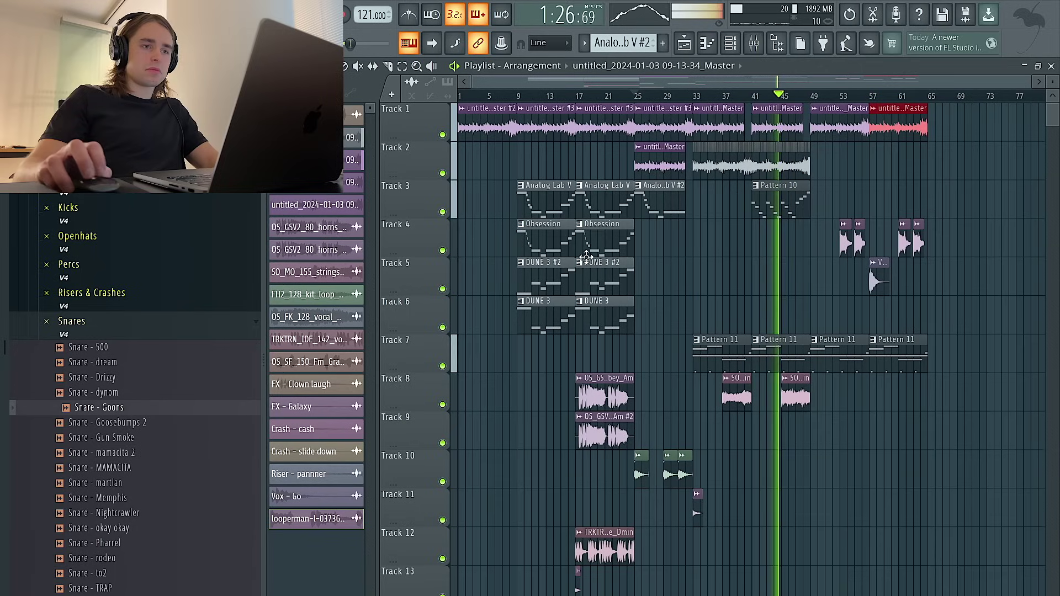
drag(605, 236, 839, 220)
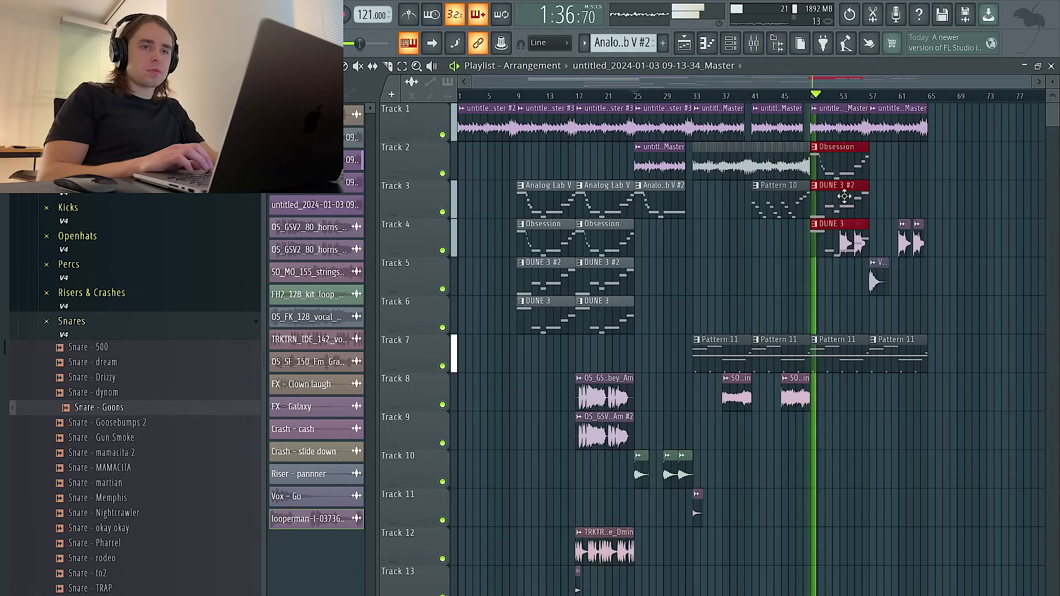
key(Delete)
Copy the horn clips on Tracks 8 and 9 to bar 57 and the vocal chop loop on Track 12 to bar 49.
drag(603, 391, 901, 449)
click(622, 544)
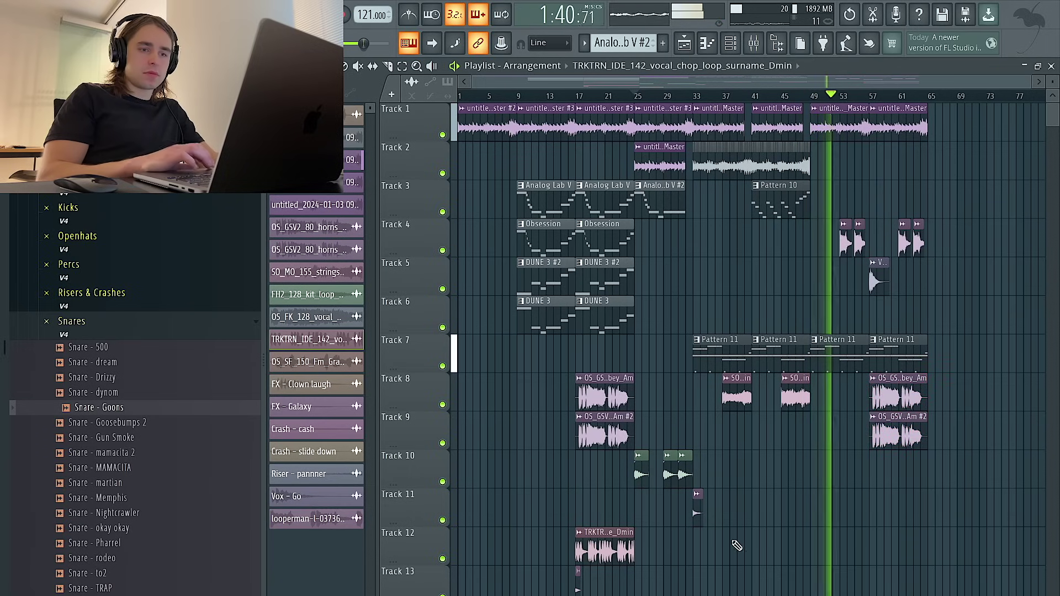
click(816, 544)
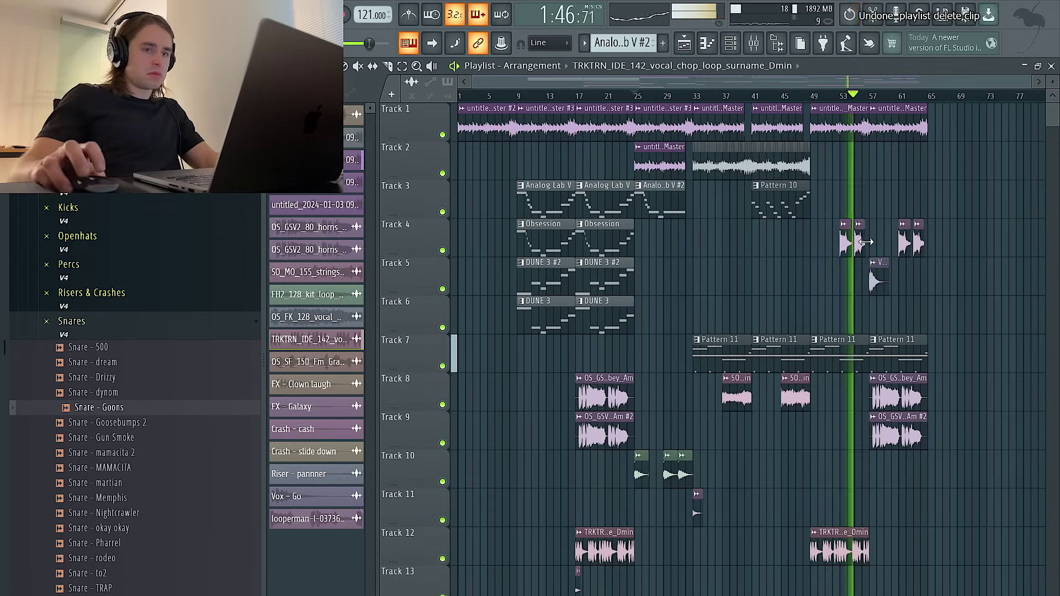
scroll(828, 243, up, 5)
click(781, 243)
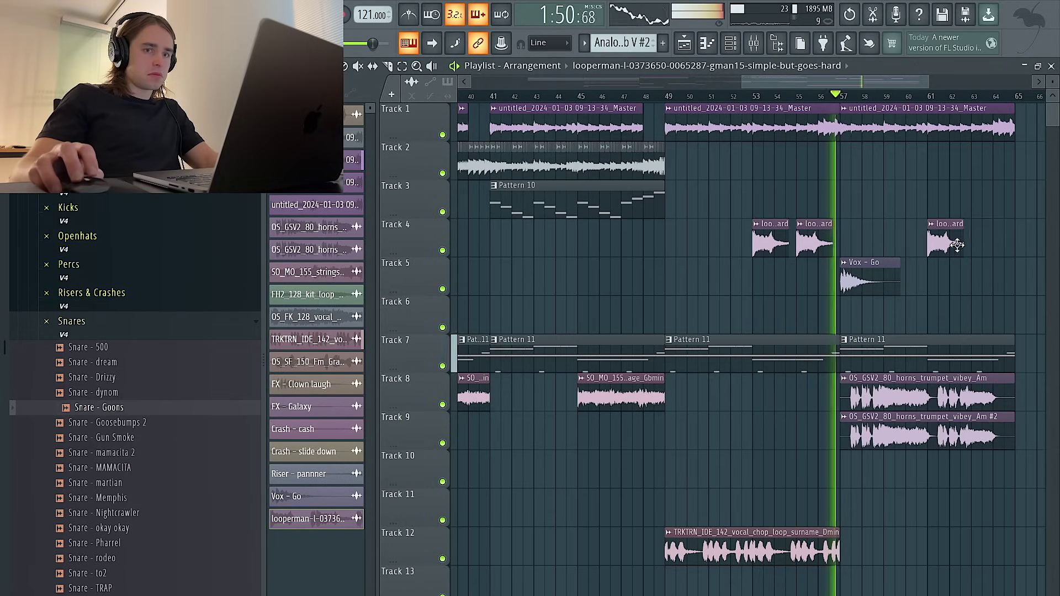
scroll(938, 227, down, 5)
scroll(911, 209, right, 5)
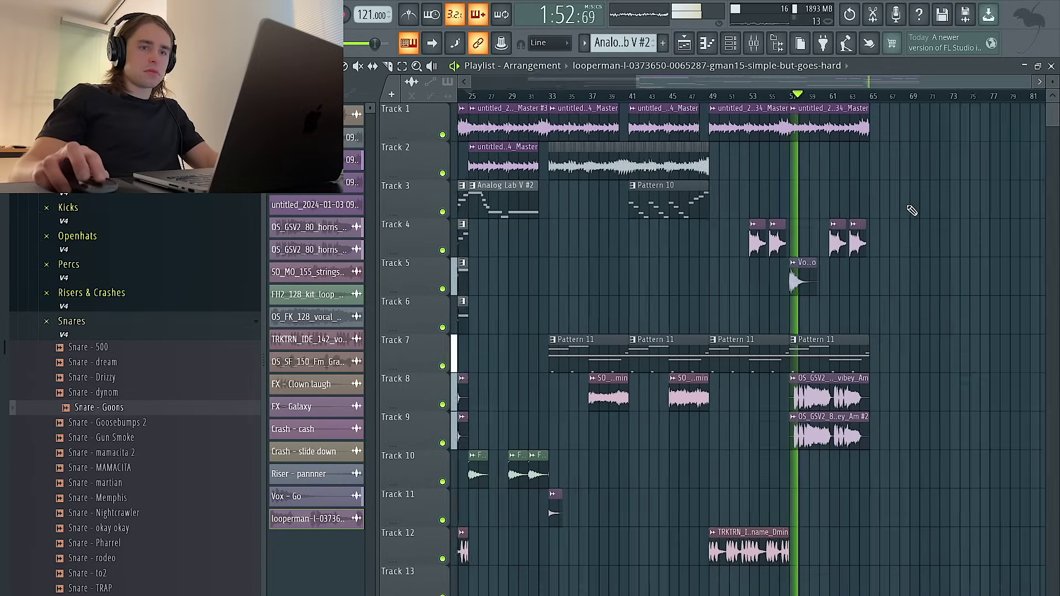
Move the two horn clips at bar 57 to bar 65 and delete the one on Track 8.
drag(819, 398, 788, 469)
key(ctrl+b)
right_click(784, 400)
right_click(788, 428)
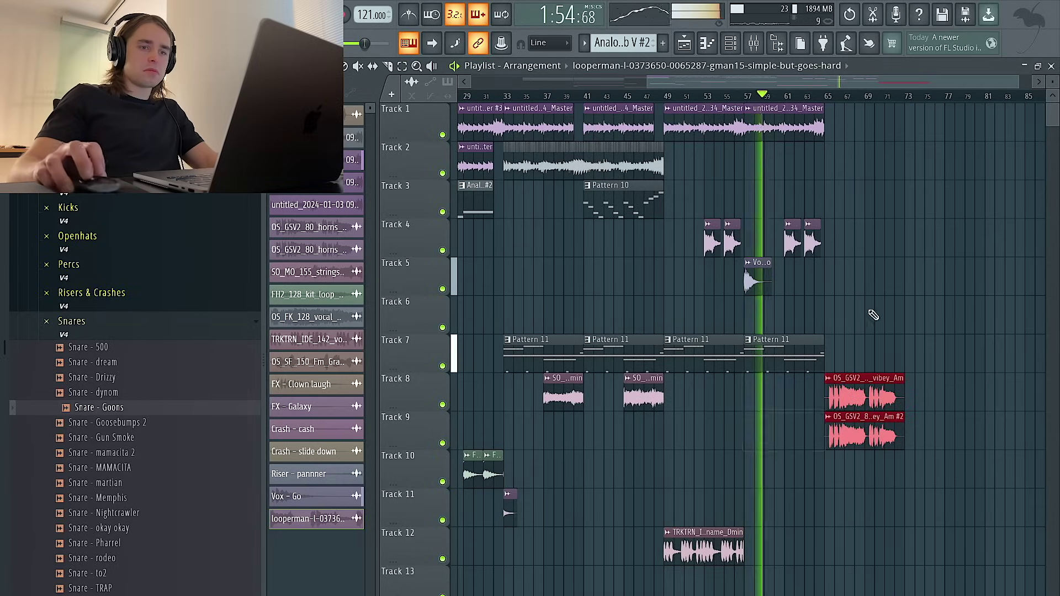
scroll(871, 310, down, 3)
right_click(892, 396)
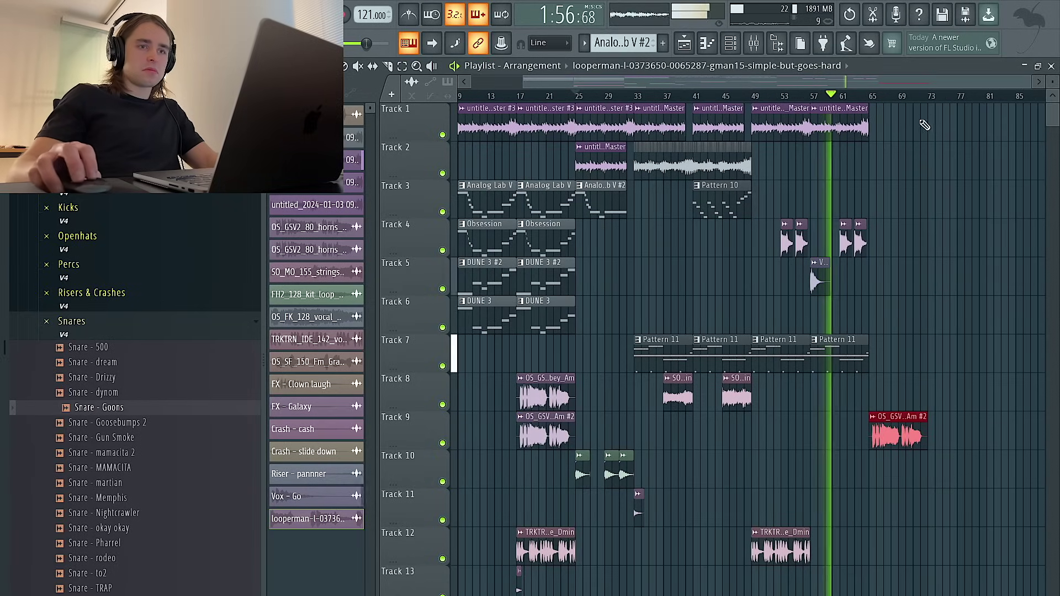
Add another master loop clip on Track 1 at bar 65 and delete the Track 4 clips at bars 61 and 63.
drag(925, 125, 900, 132)
scroll(923, 156, down, 2)
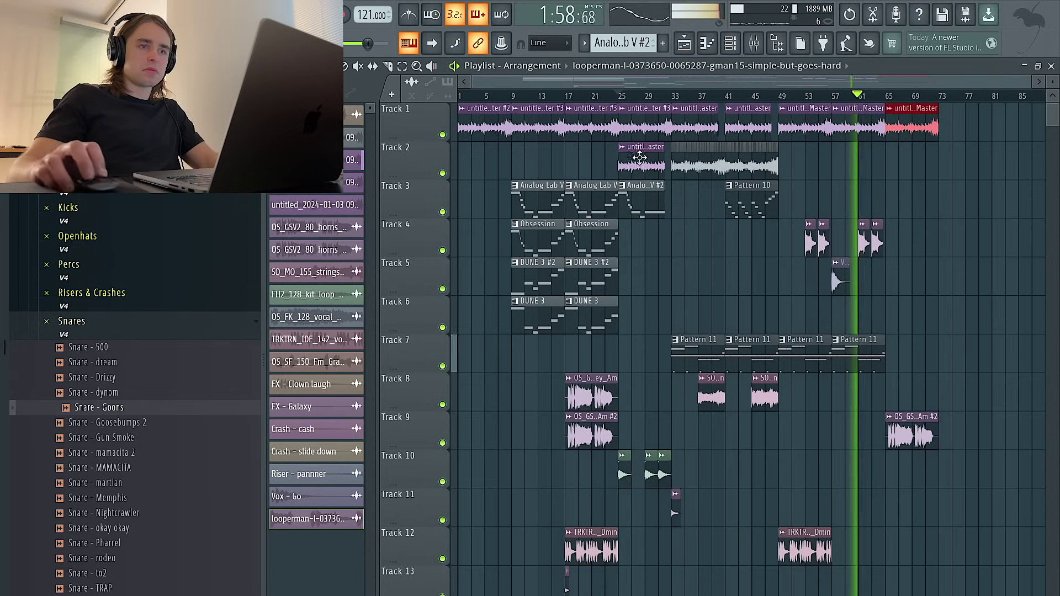
click(638, 159)
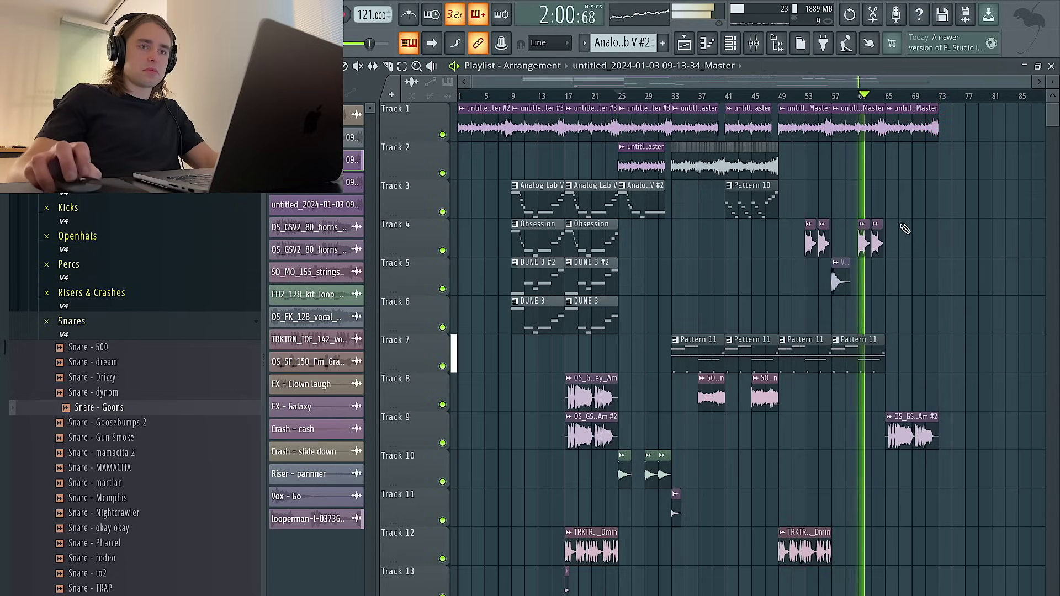
drag(888, 243, 849, 247)
click(837, 287)
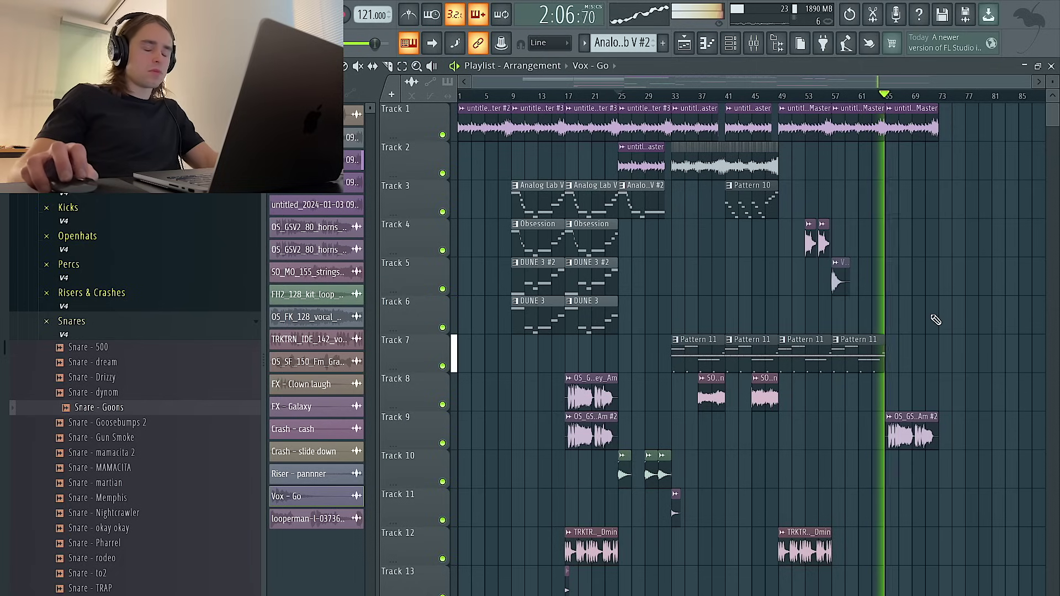
Replace the Track 9 horn clip at bar 65 with the original trumpet loop on Track 8 and check its channel settings.
click(903, 416)
right_click(914, 432)
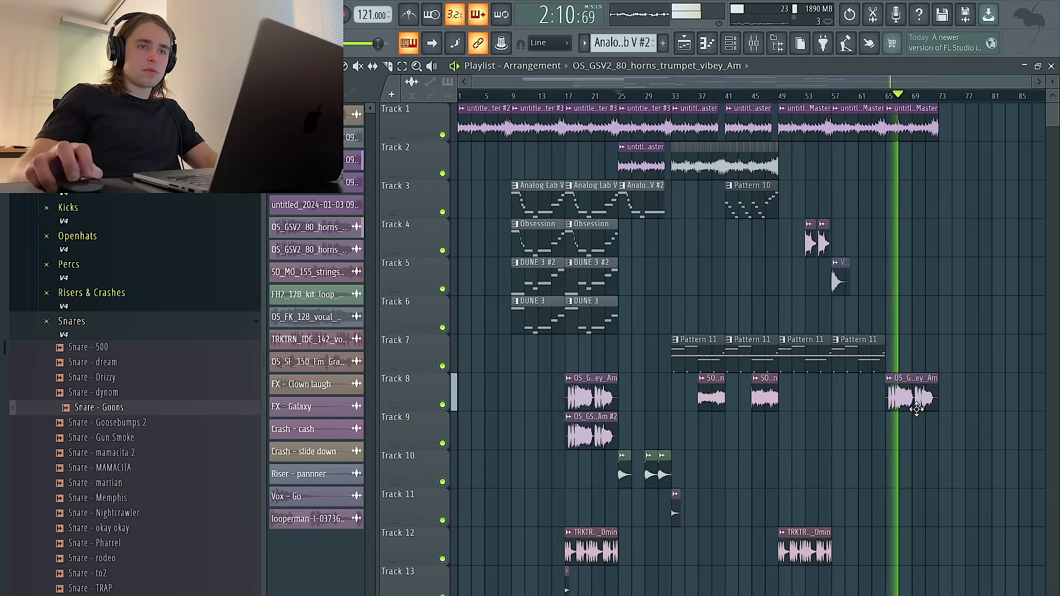
key(ctrl+z)
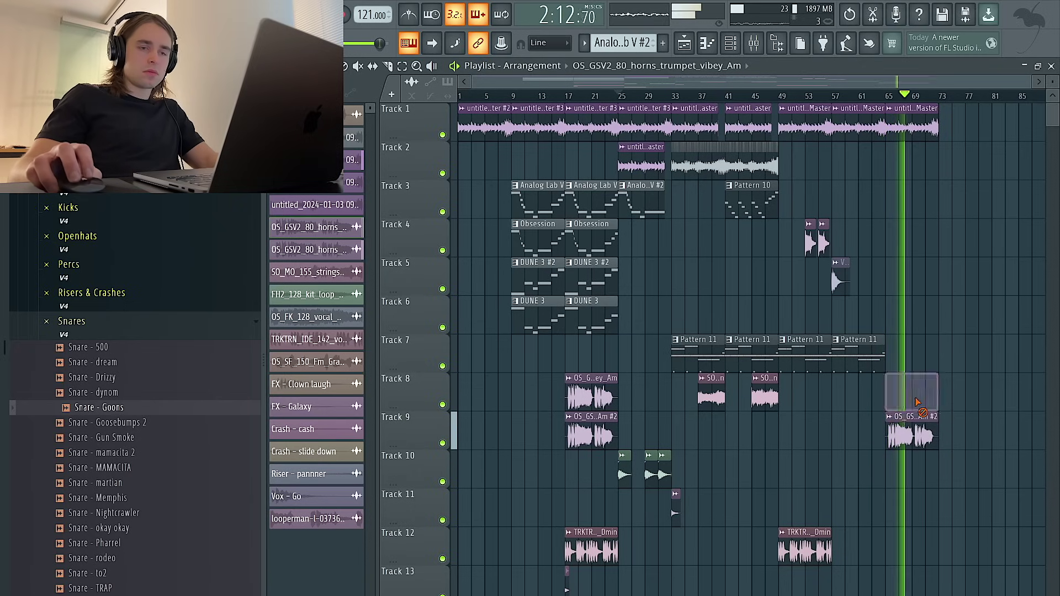
right_click(923, 415)
double_click(926, 397)
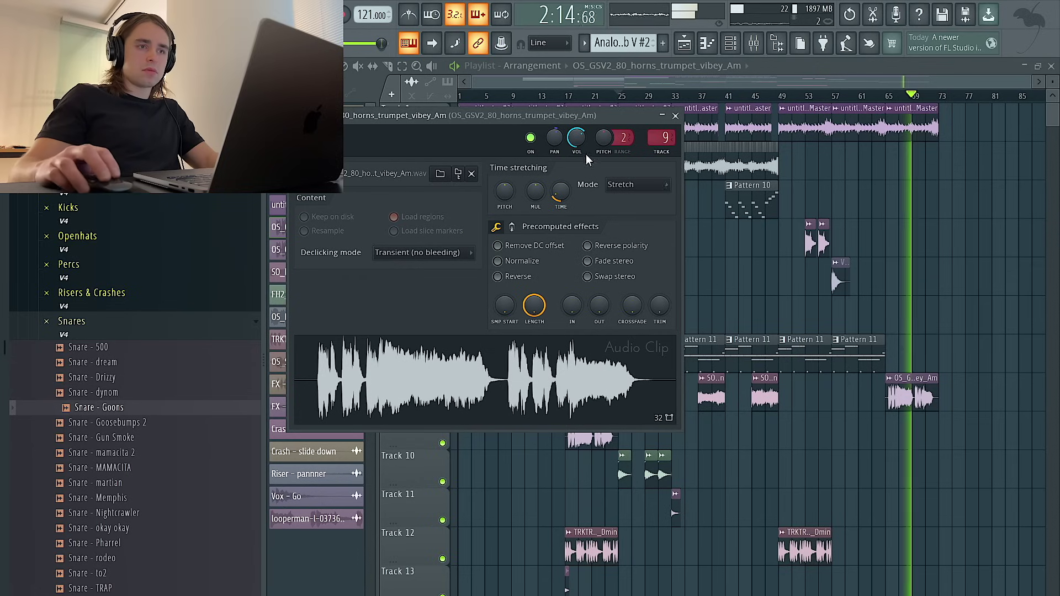
key(Escape)
Select the arrangement from bar 33 to bar 73 as the playback range.
drag(988, 569, 674, 104)
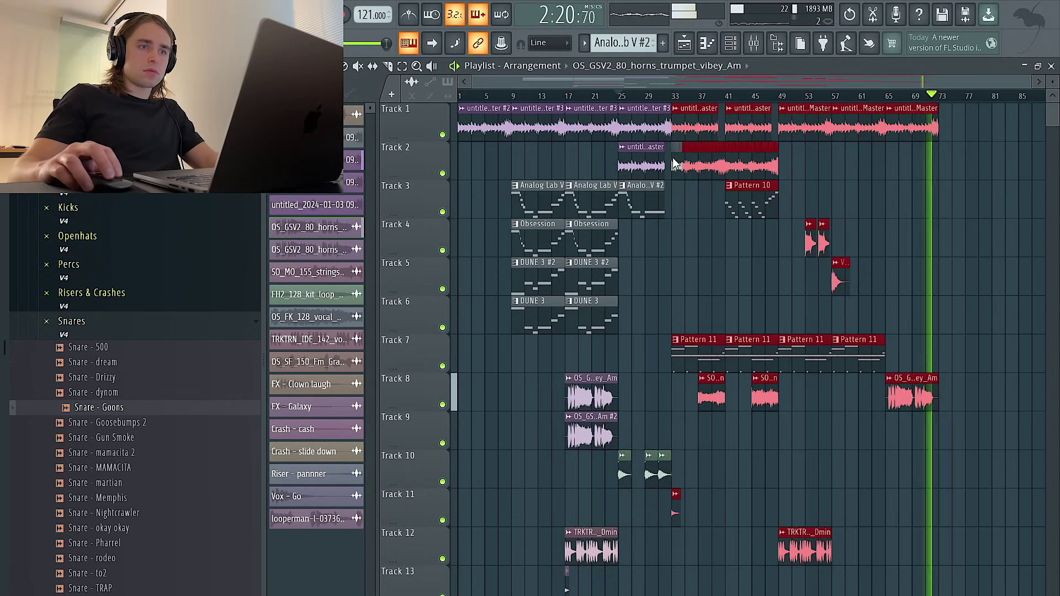
drag(943, 99, 684, 104)
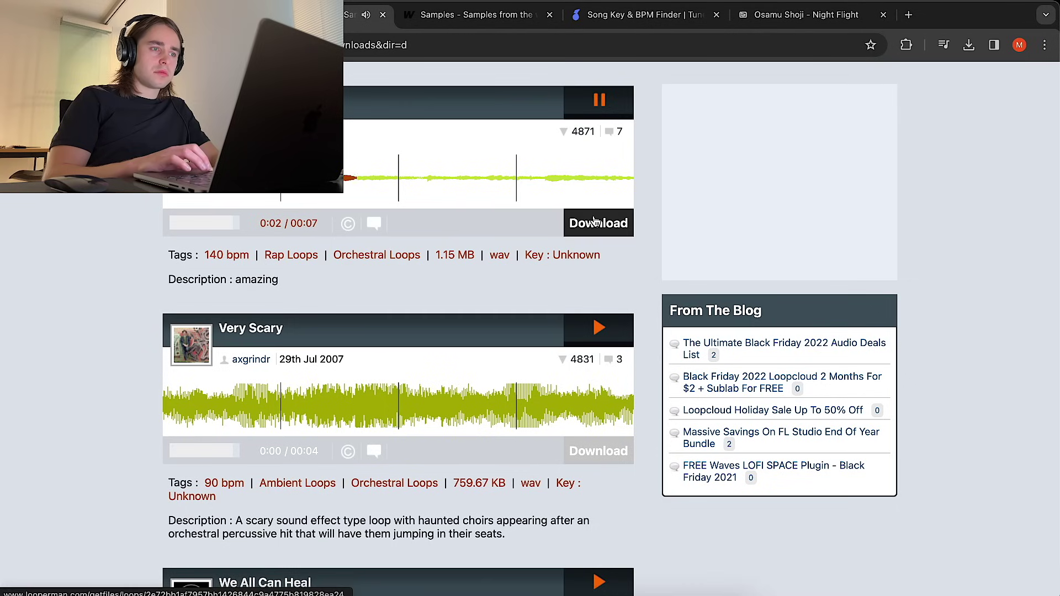
Switch to Looperman in the browser and download the 140 bpm orchestral rap loop described as "amazing".
click(594, 221)
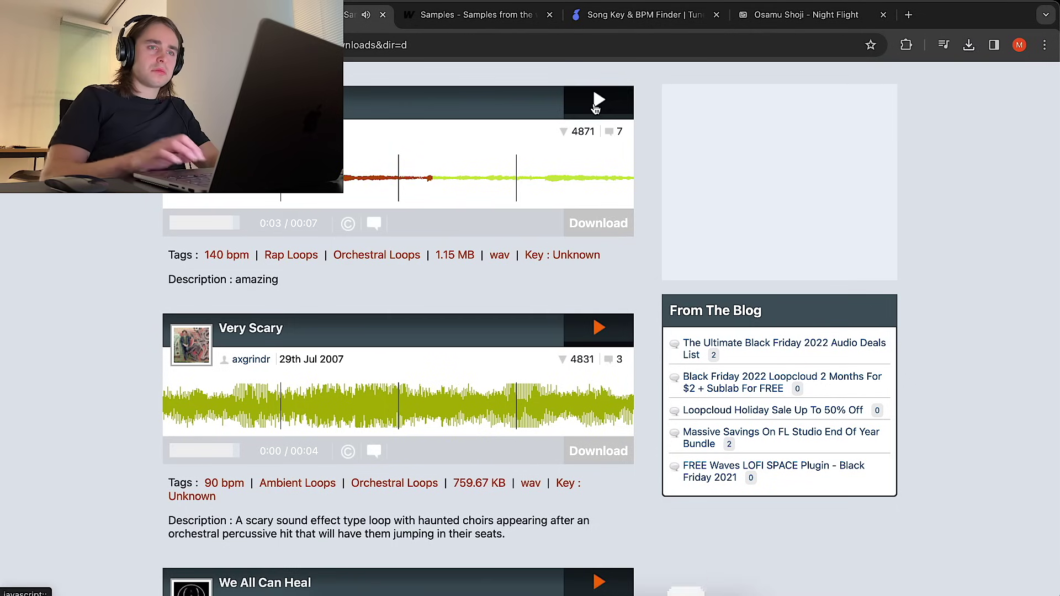
click(968, 45)
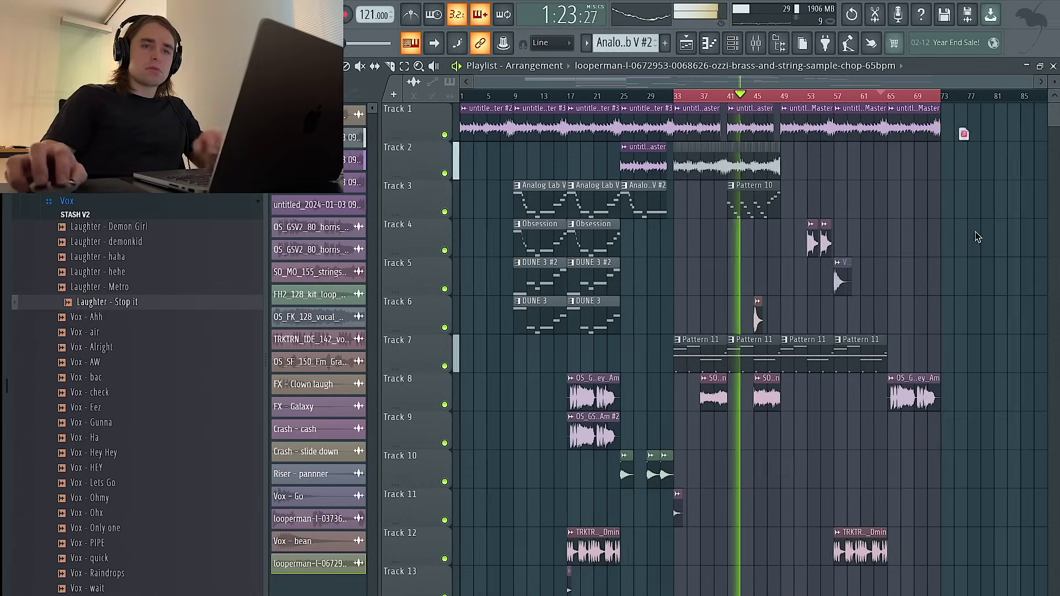
Place the mplust-jenny loop on Track 5 at bars 41 and 45, fit each clip to four bars and play from bar 41.
drag(740, 275, 731, 275)
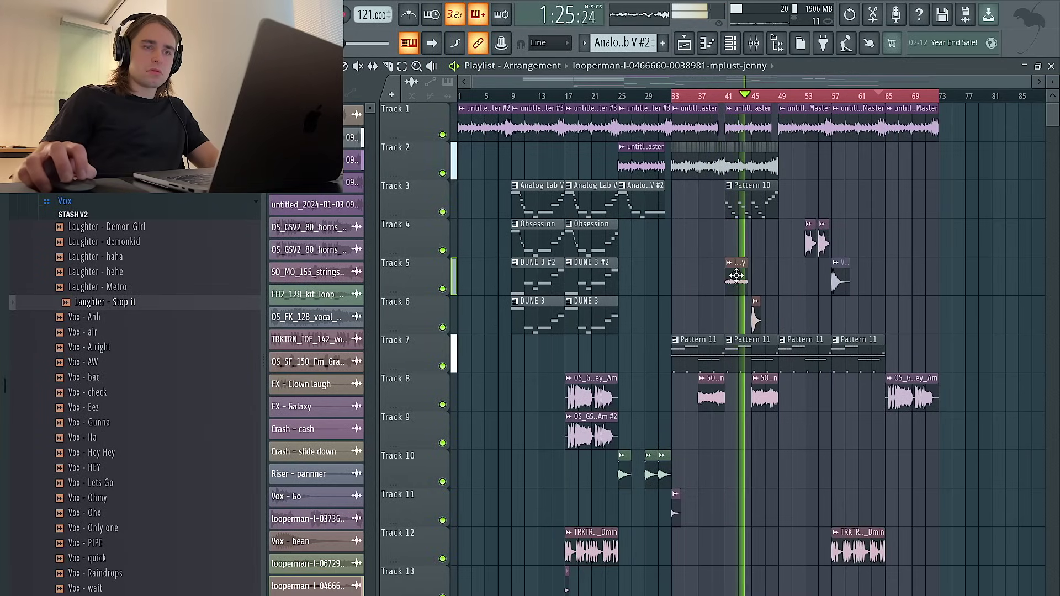
double_click(761, 278)
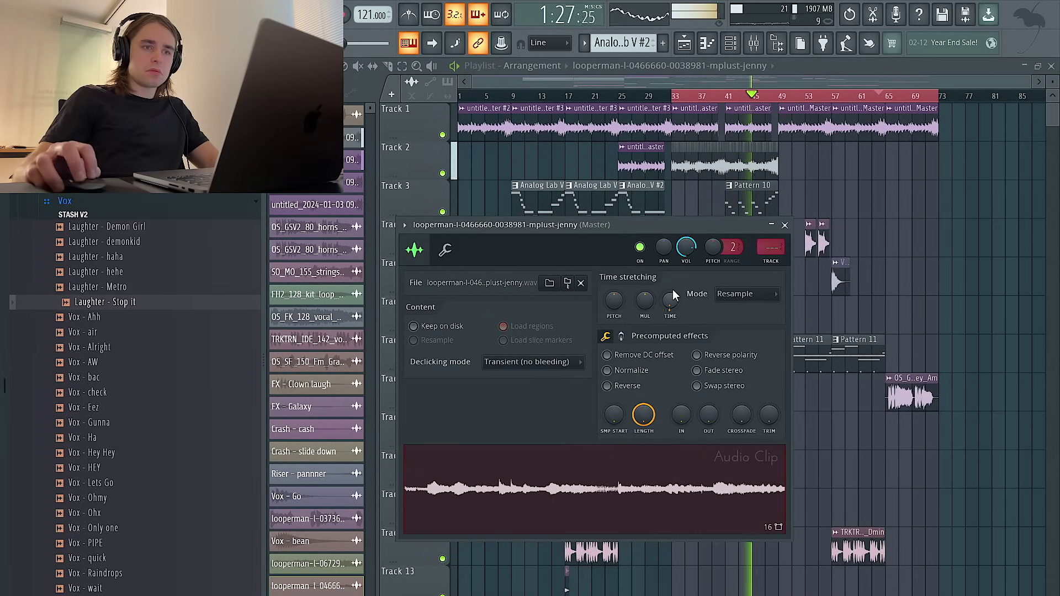
drag(657, 224, 662, 342)
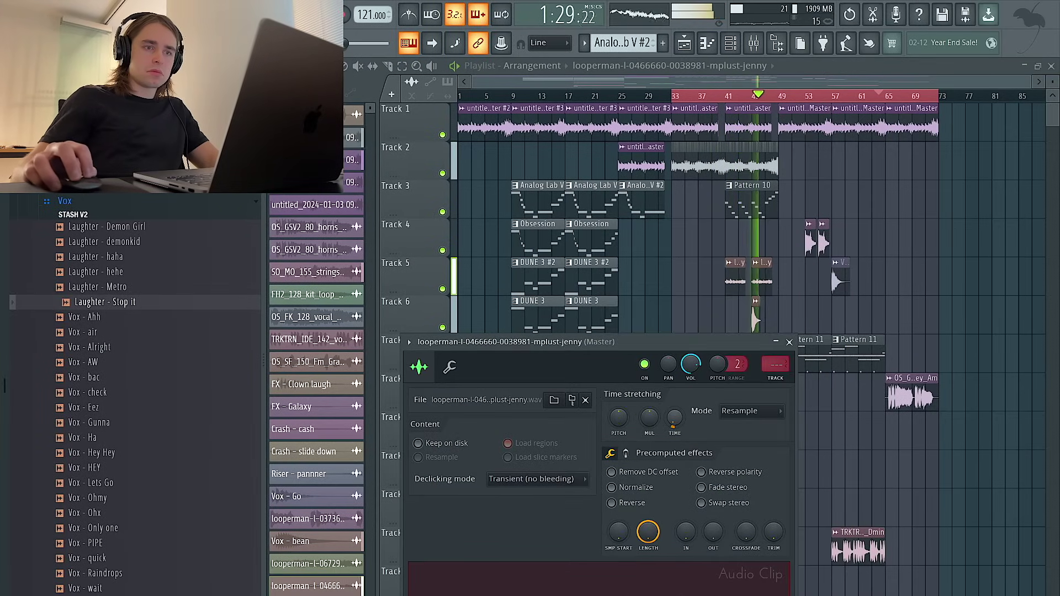
click(728, 96)
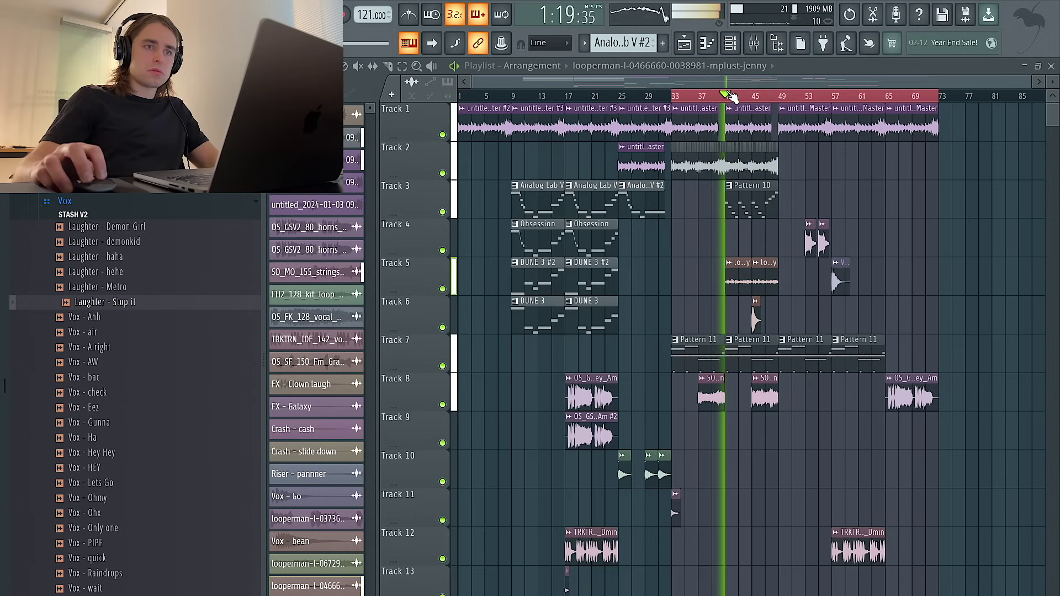
Set the mplust-jenny loop's time-stretching mode to Stretch and audition its clips on Track 5 from bar 41.
double_click(734, 269)
click(742, 411)
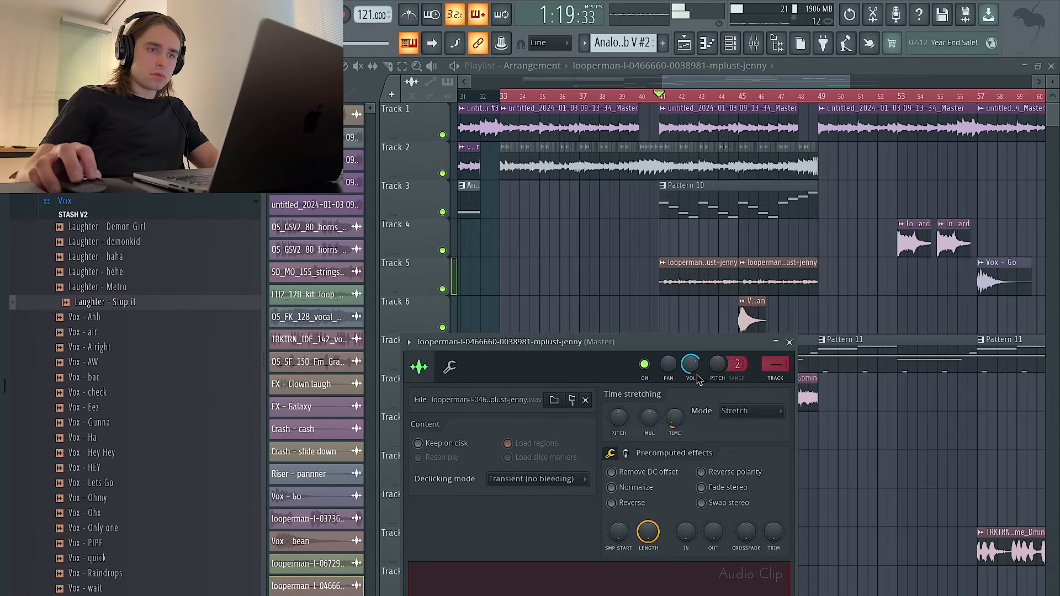
key(space)
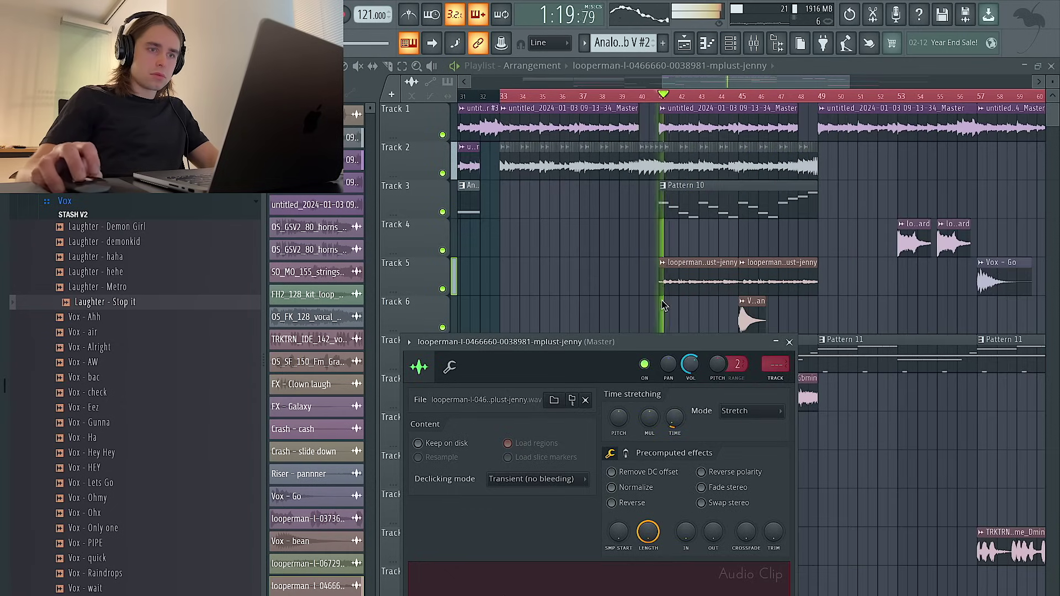
click(693, 282)
scroll(699, 280, up, 3)
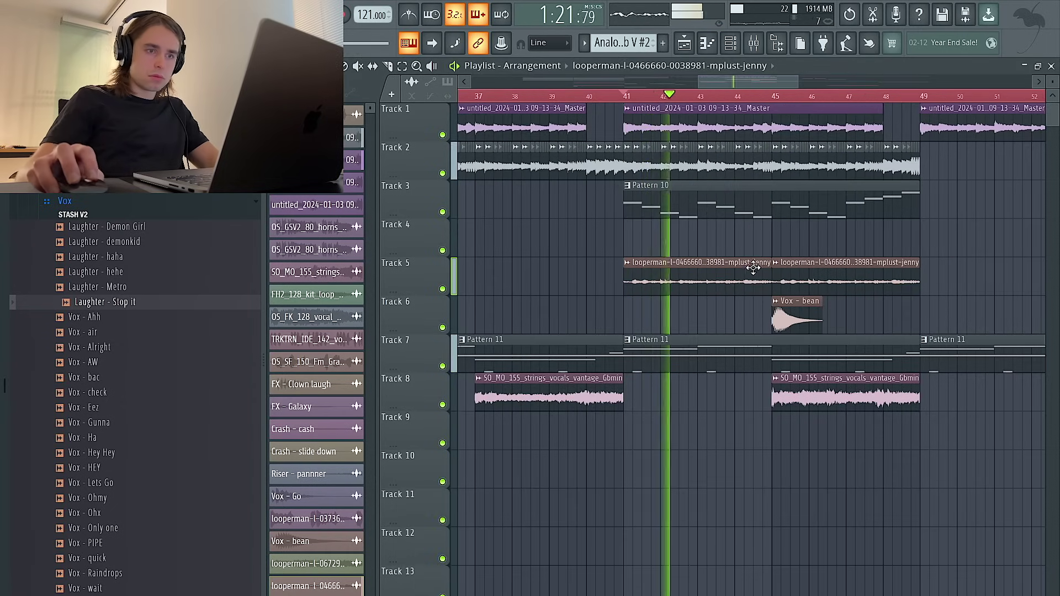
scroll(745, 270, down, 1)
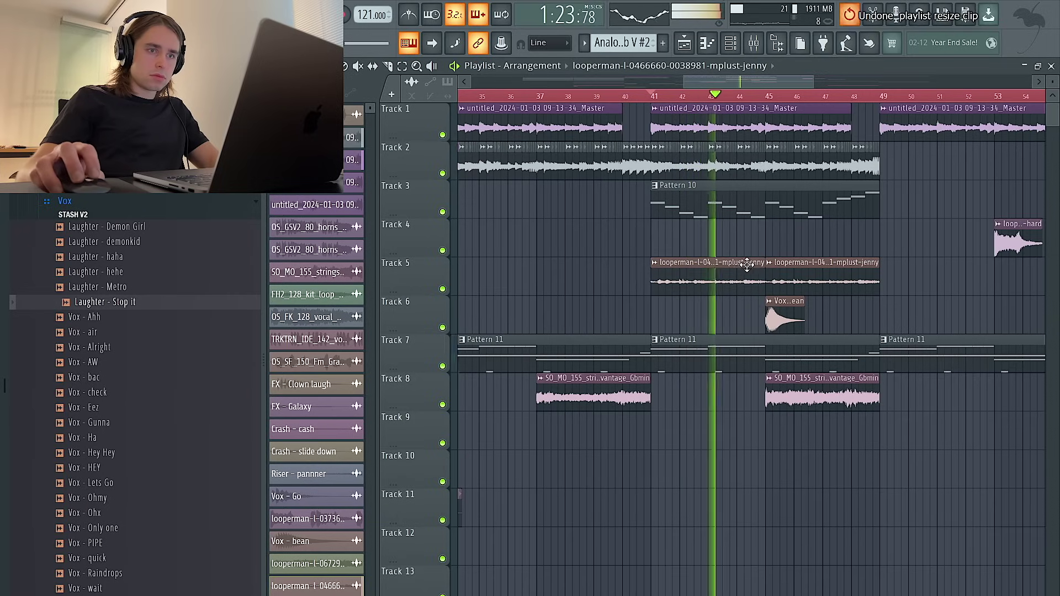
Open the settings of the mplust-jenny #2 clip at bar 41 on Track 4 and adjust its volume.
double_click(761, 265)
drag(675, 418, 675, 426)
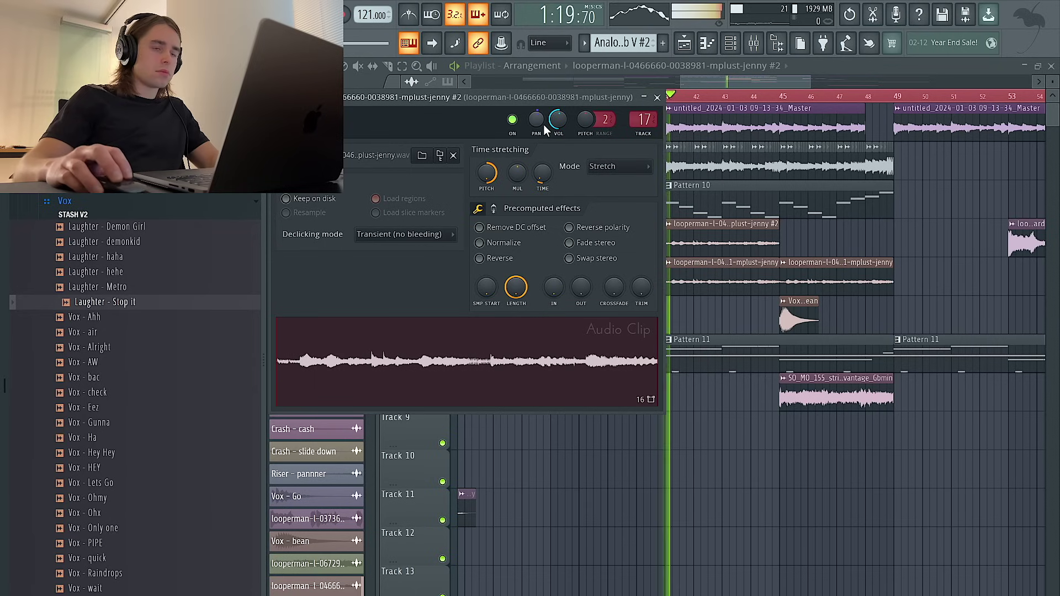
drag(556, 121, 555, 128)
Repeat the mplust-jenny #2 clip at bar 45 on Track 4 and delete the original mplust-jenny clips from Track 5.
right_click(727, 285)
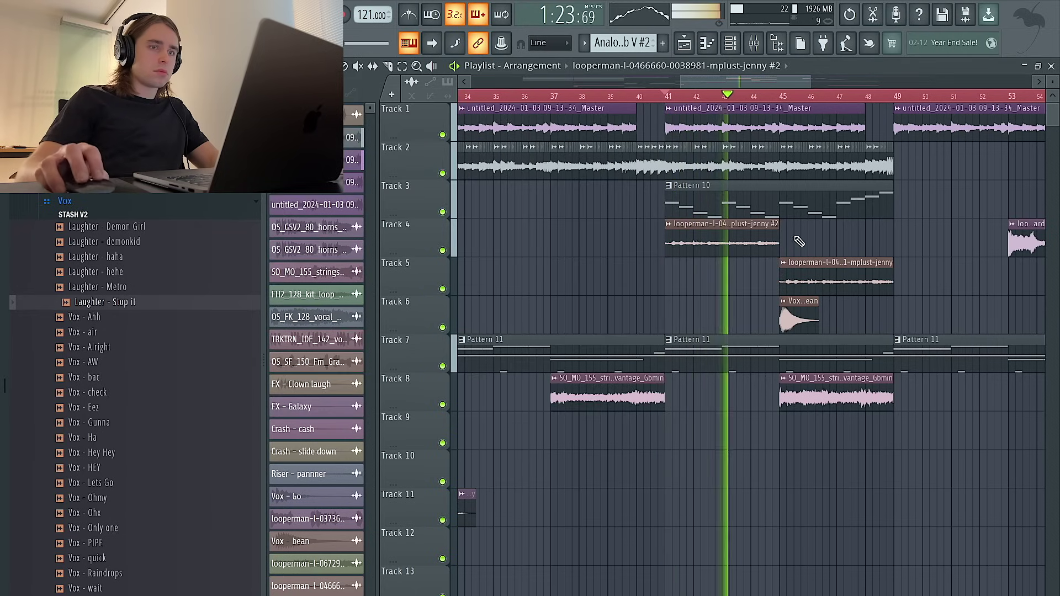
click(776, 238)
right_click(816, 279)
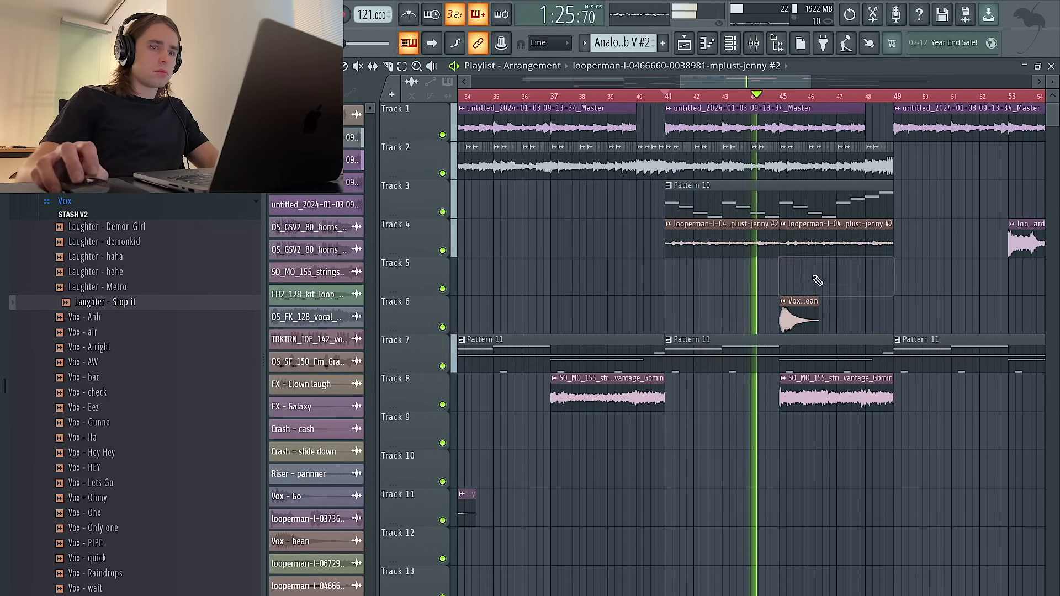
Route the Vox - bean sample on Track 6 to a free mixer track and close its settings.
scroll(822, 282, down, 2)
scroll(821, 281, right, 3)
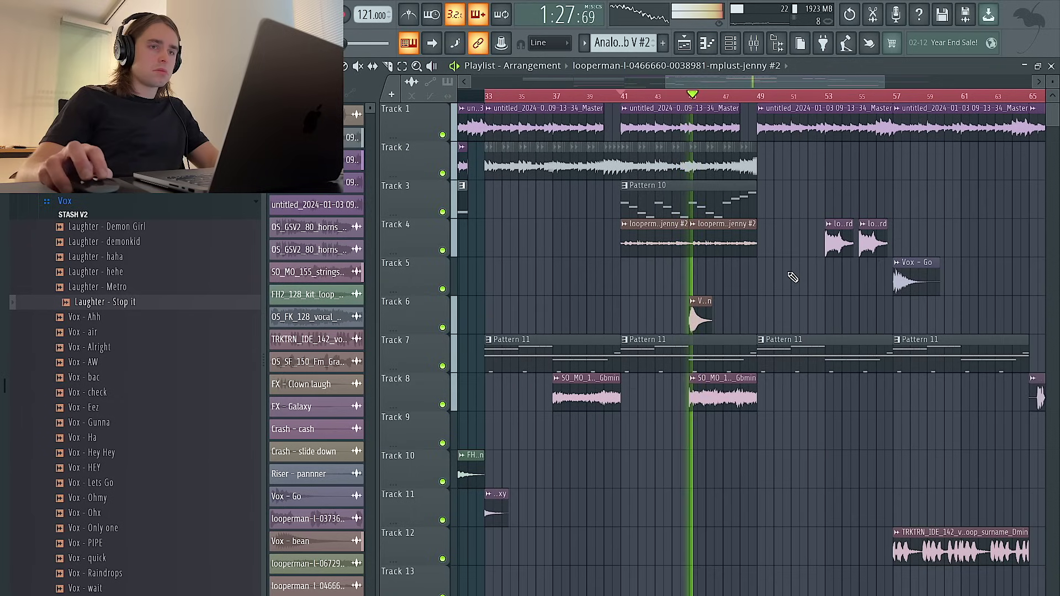
click(700, 323)
double_click(700, 323)
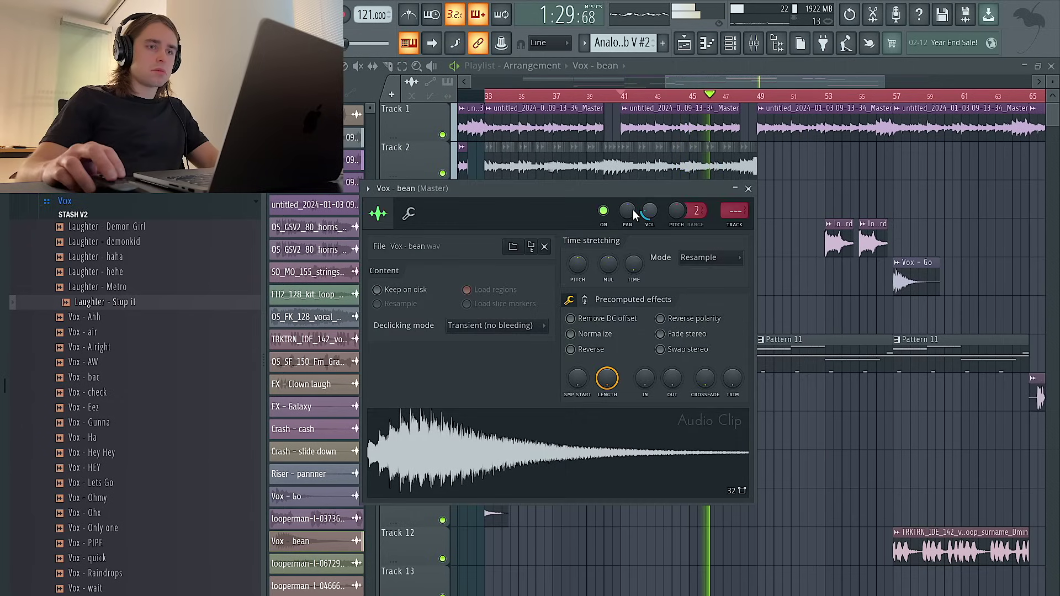
key(ctrl+l)
click(828, 191)
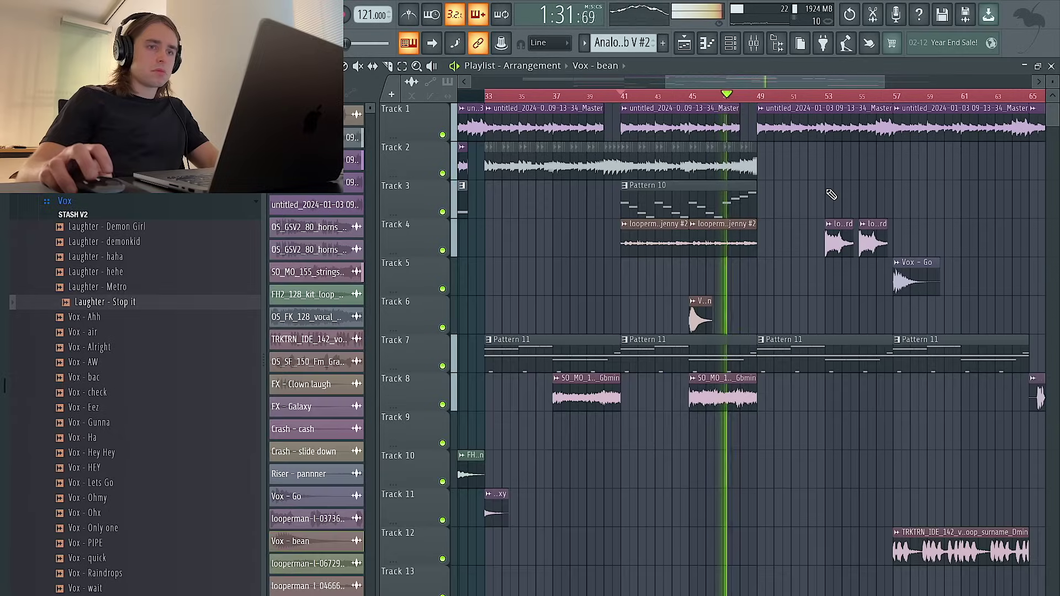
Switch to Looperman in the browser, browse the orchestral loops and return to FL Studio.
key(ctrl+Left)
scroll(826, 190, down, 4)
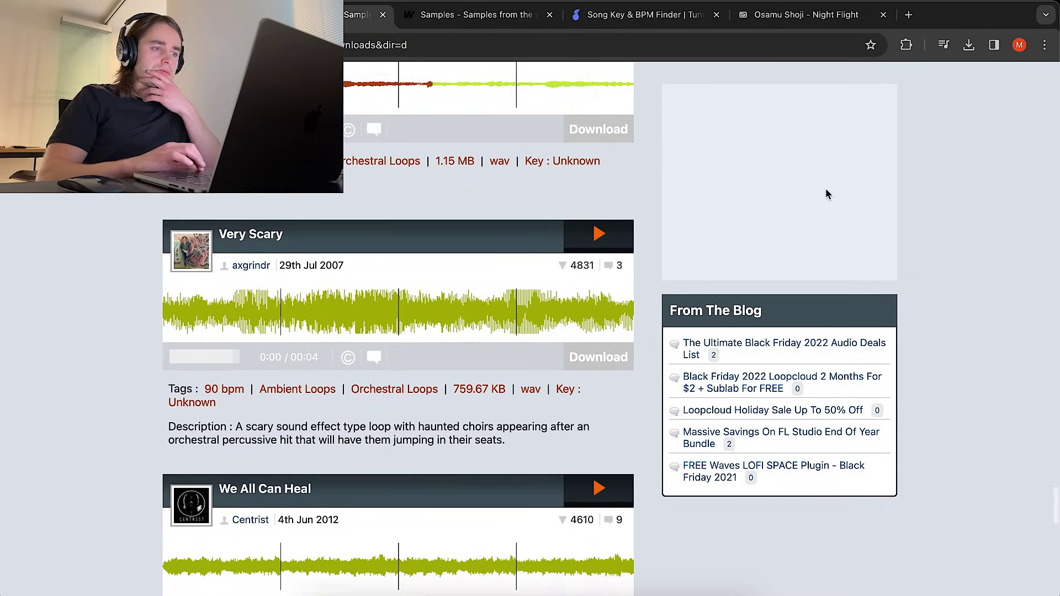
click(601, 460)
key(ctrl+Right)
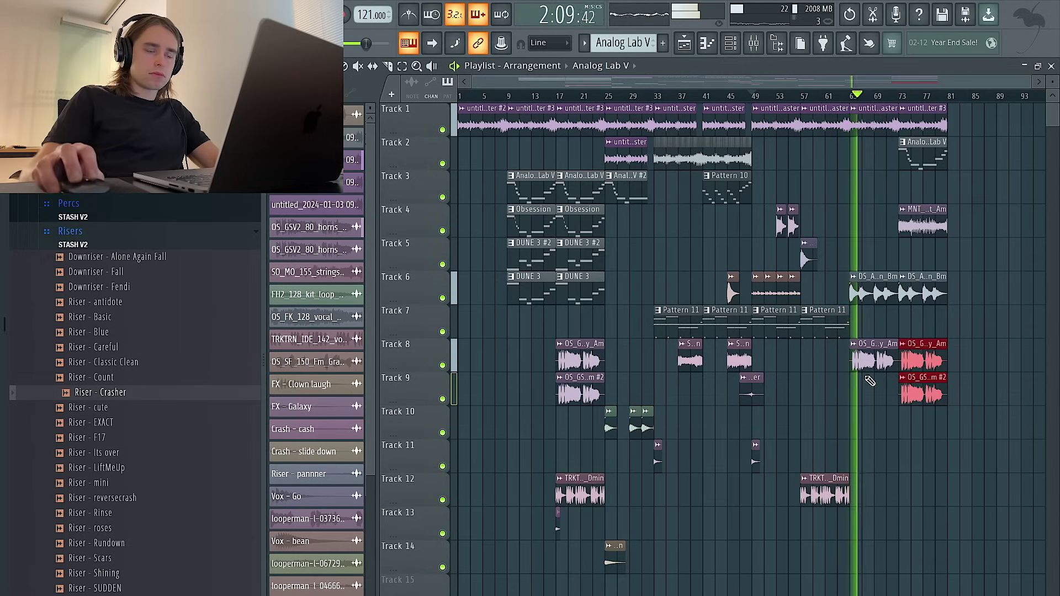
Copy the three FH2 vocal clips on Track 10 to bar 73 and delete the OS_GSV2 horn clips there on Tracks 8 and 9.
drag(690, 407, 623, 437)
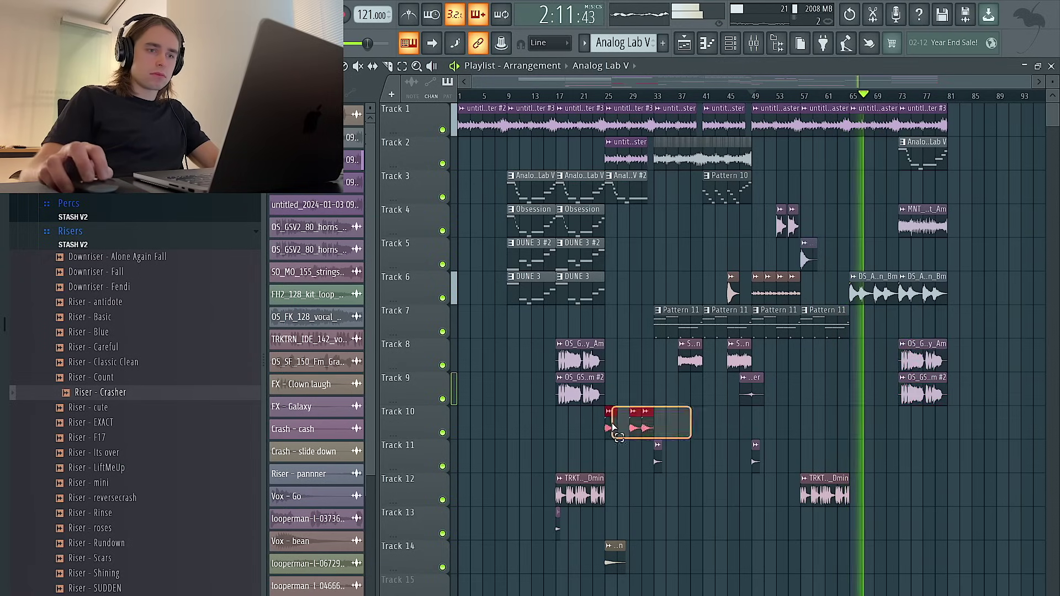
right_click(940, 367)
right_click(939, 393)
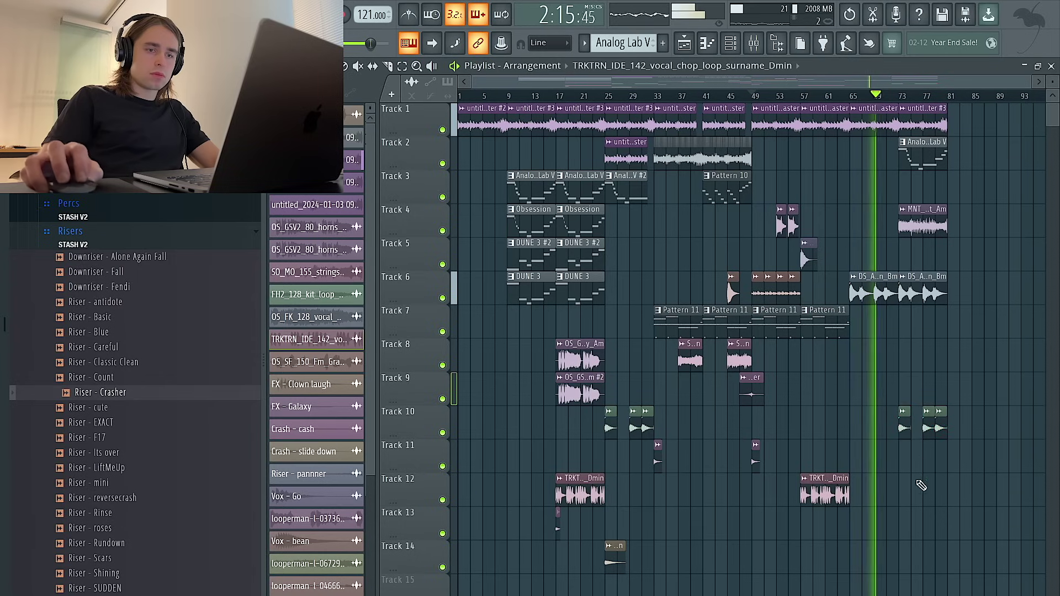
Place the Riser - Crasher clip on Track 9, leading into bar 73.
click(886, 381)
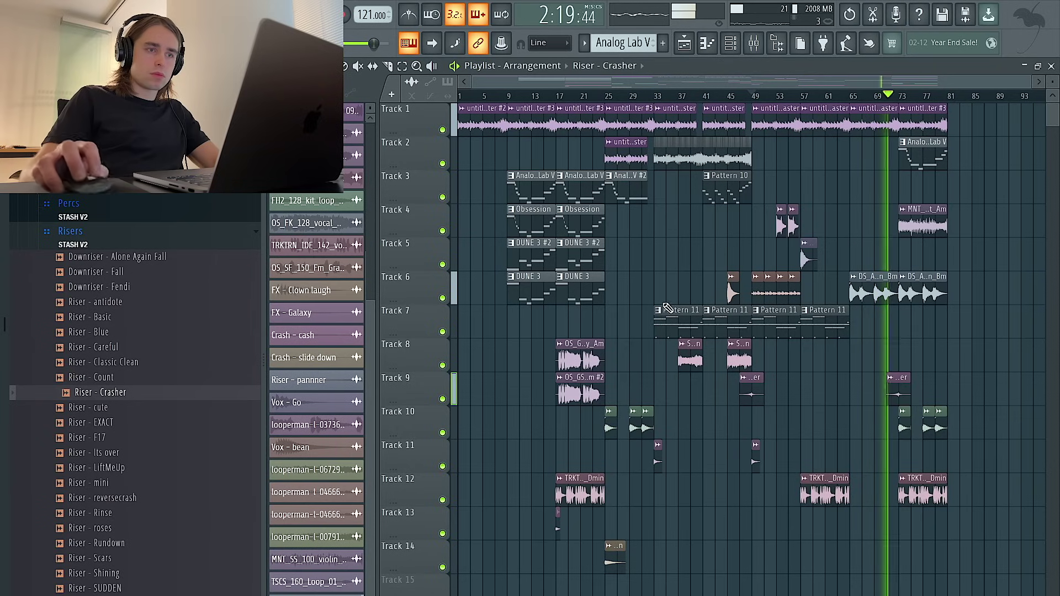
Move the srs_viol100_dense_C loop to bar 77 on Track 7, set its time-stretching mode to Stretch and audition it.
scroll(989, 317, up, 3)
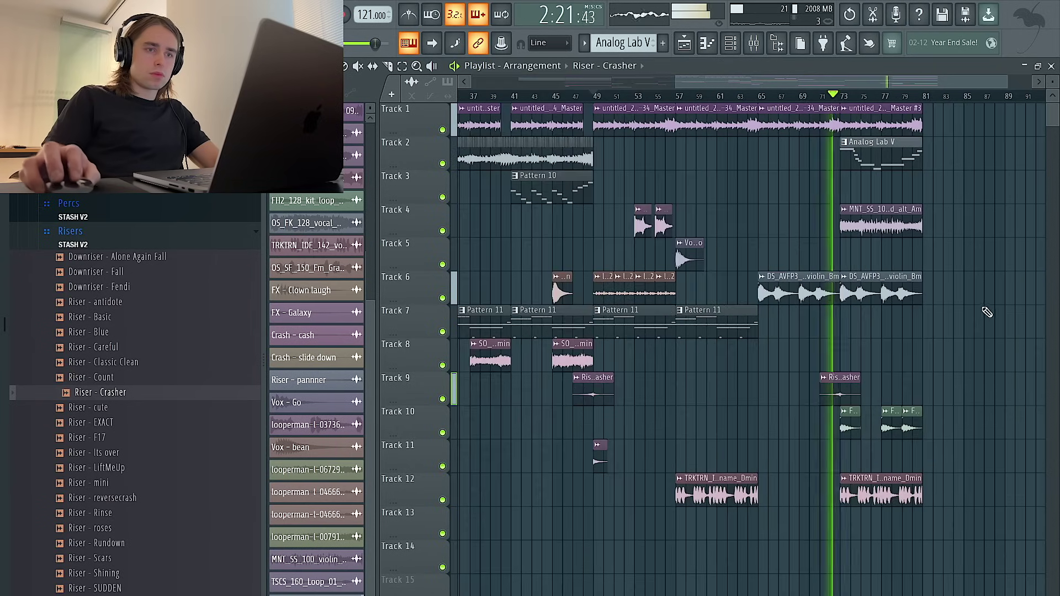
scroll(967, 323, up, 2)
drag(962, 326, 791, 326)
double_click(791, 326)
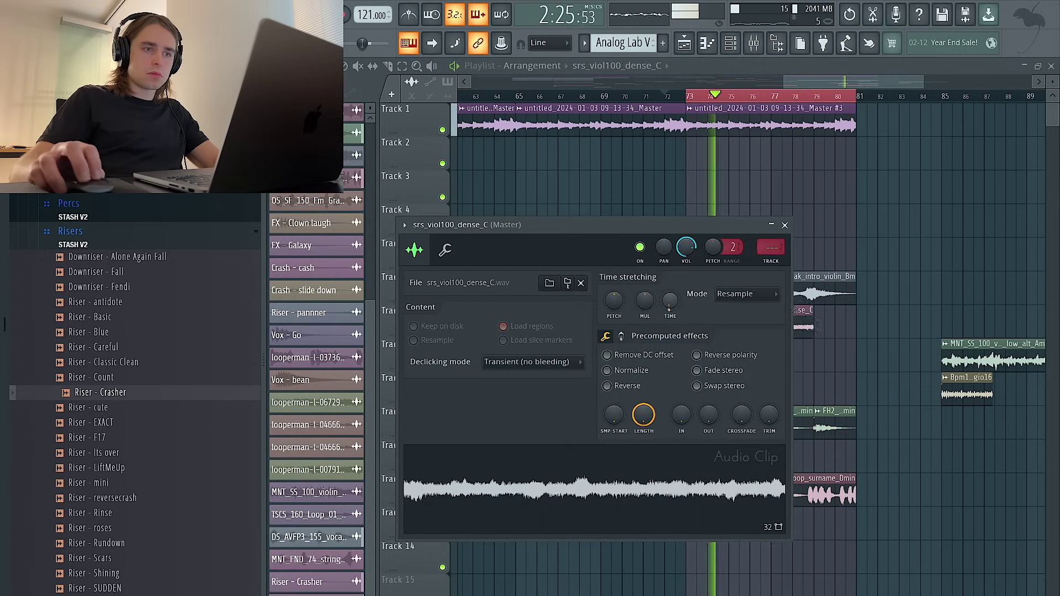
drag(669, 301, 670, 288)
click(713, 294)
click(737, 333)
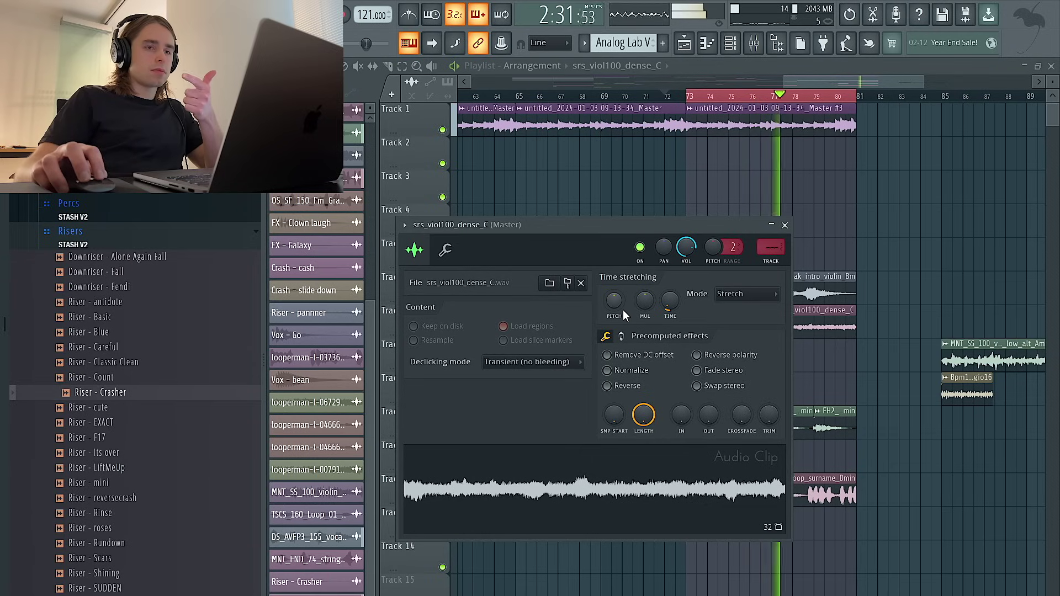
right_click(910, 243)
double_click(811, 324)
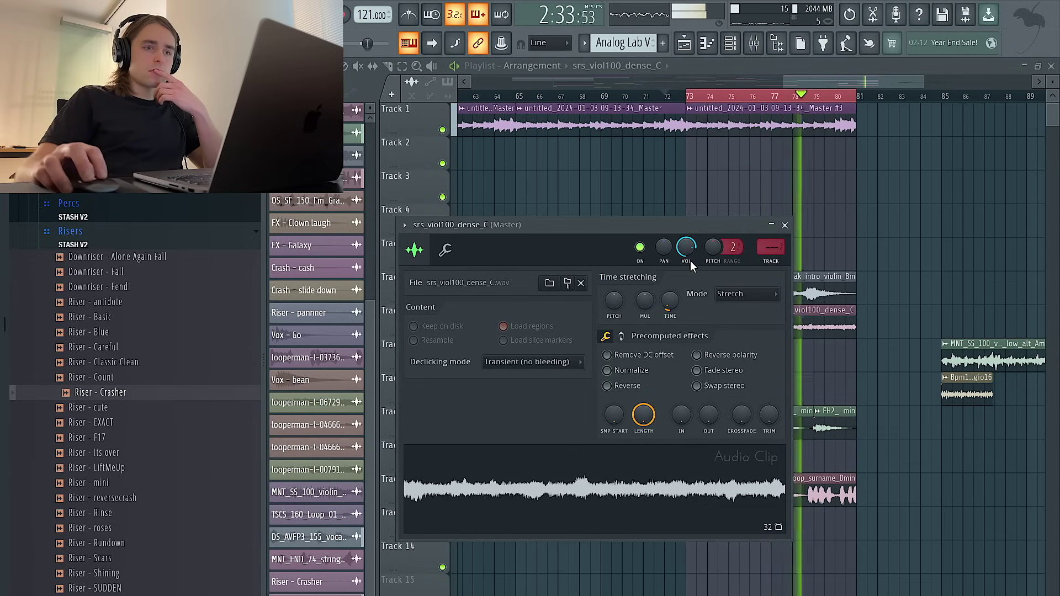
right_click(941, 271)
double_click(830, 326)
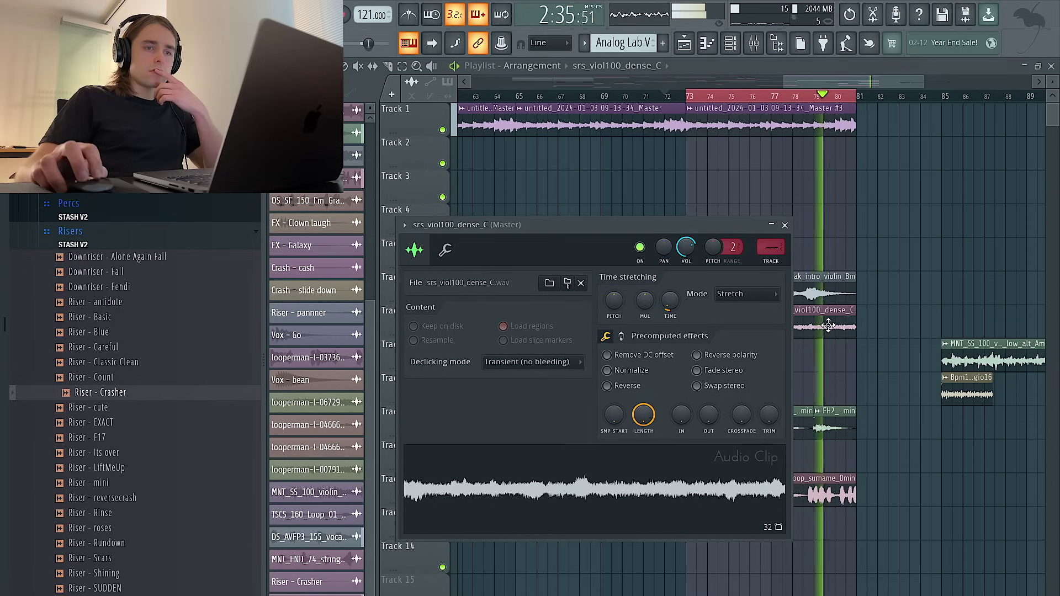
Place two-bar srs_viol100_dense_C clips at bars 73 and 75 on Track 7 and clear the ones at bars 77 and 79.
drag(848, 322, 818, 323)
click(693, 323)
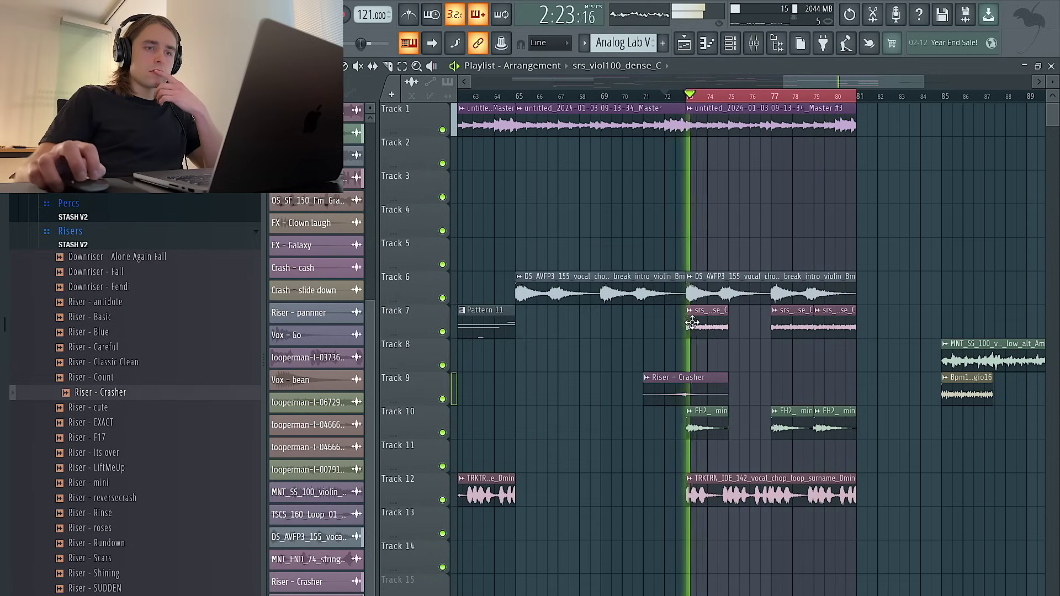
click(735, 324)
right_click(834, 326)
right_click(803, 329)
click(803, 327)
click(831, 326)
Move the Bpm loop from bar 85 to bar 77 on Track 8 and change its time-stretching time and mode.
drag(951, 390, 784, 354)
double_click(790, 354)
drag(561, 191, 561, 184)
click(620, 185)
click(618, 217)
Audition the Bpm loop on Track 8 from bar 77 and check its clip settings.
key(space)
click(772, 97)
key(space)
double_click(778, 360)
right_click(906, 398)
double_click(800, 358)
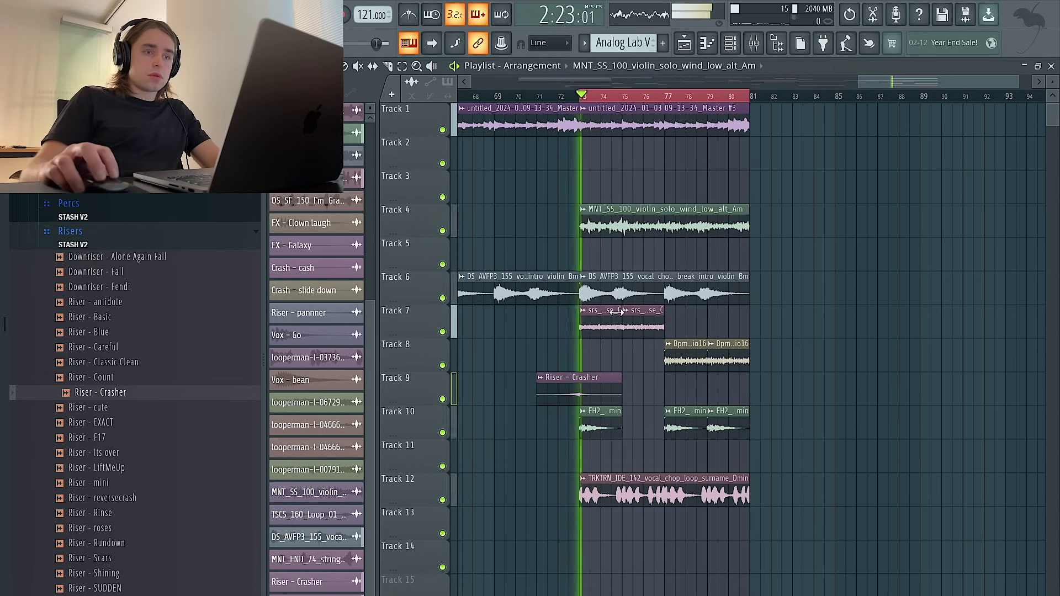
Try muting Tracks 7 and 8 and slicing the MNT_SS_100 violin clip on Track 4 near bar 75.
mouse_move(565, 300)
mouse_down()
mouse_move(782, 358)
mouse_move(578, 309)
mouse_up()
click(443, 332)
click(443, 366)
mouse_move(586, 326)
mouse_down()
mouse_move(754, 326)
mouse_move(590, 323)
mouse_up()
ctrl+click(816, 275)
click(388, 66)
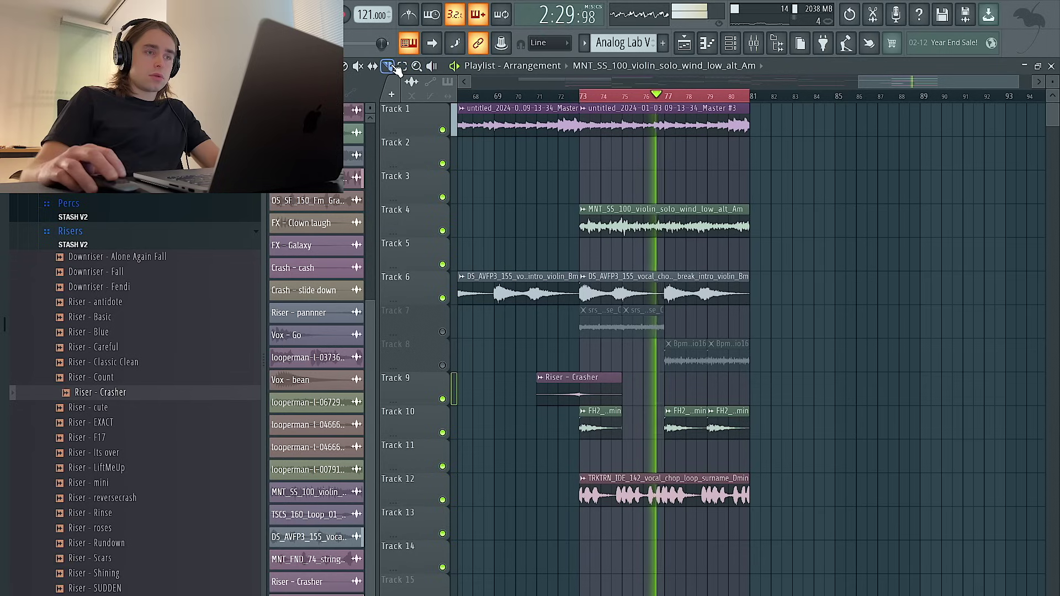
click(627, 231)
key(space)
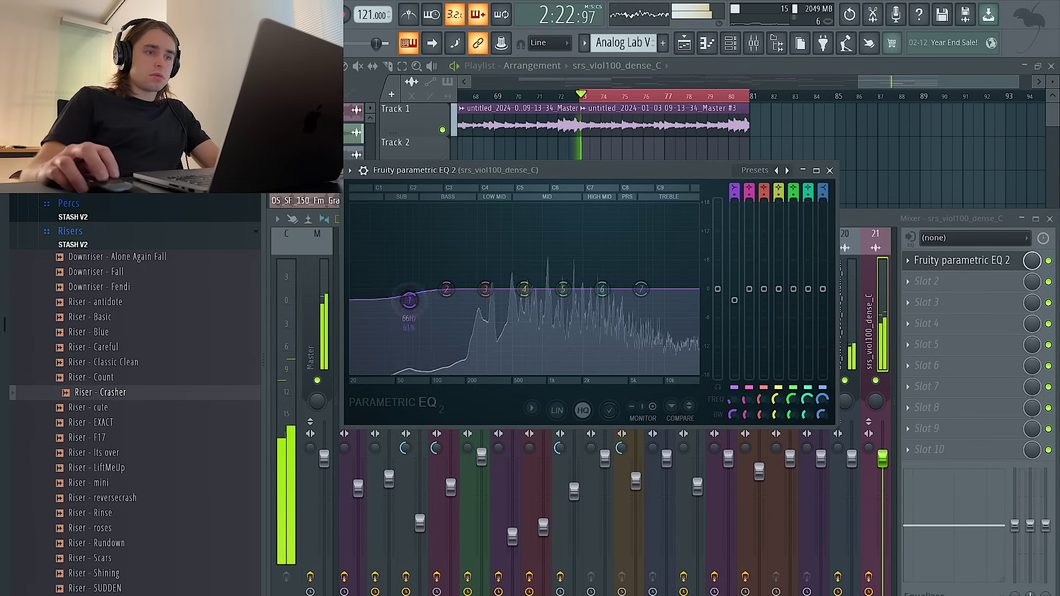
Cut the low end of srs_viol100_dense_C with Fruity parametric EQ 2 and lower its mixer track's level.
drag(407, 304, 470, 369)
drag(487, 291, 497, 299)
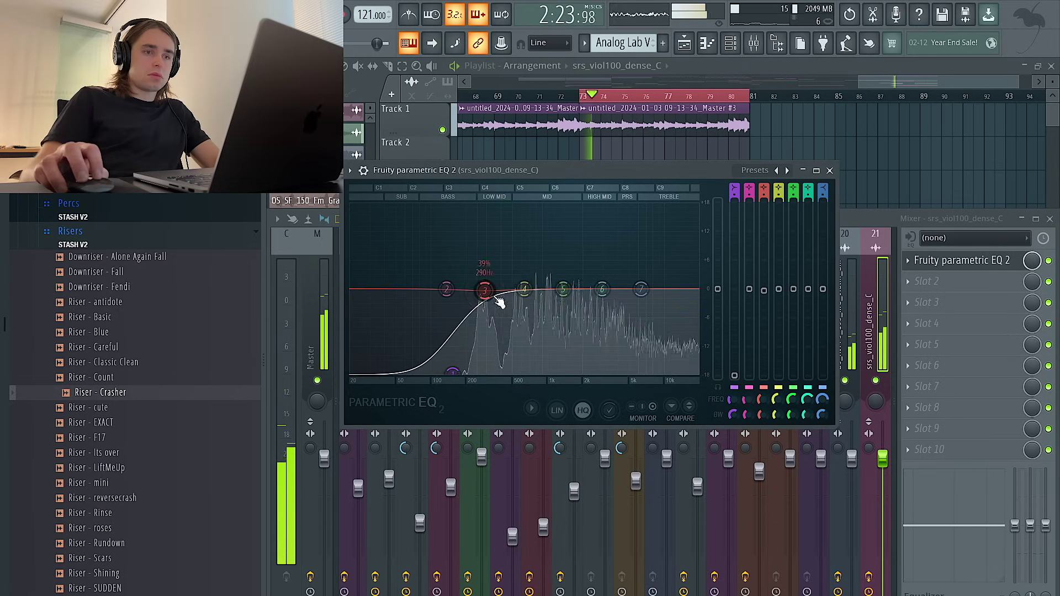
drag(868, 447, 869, 469)
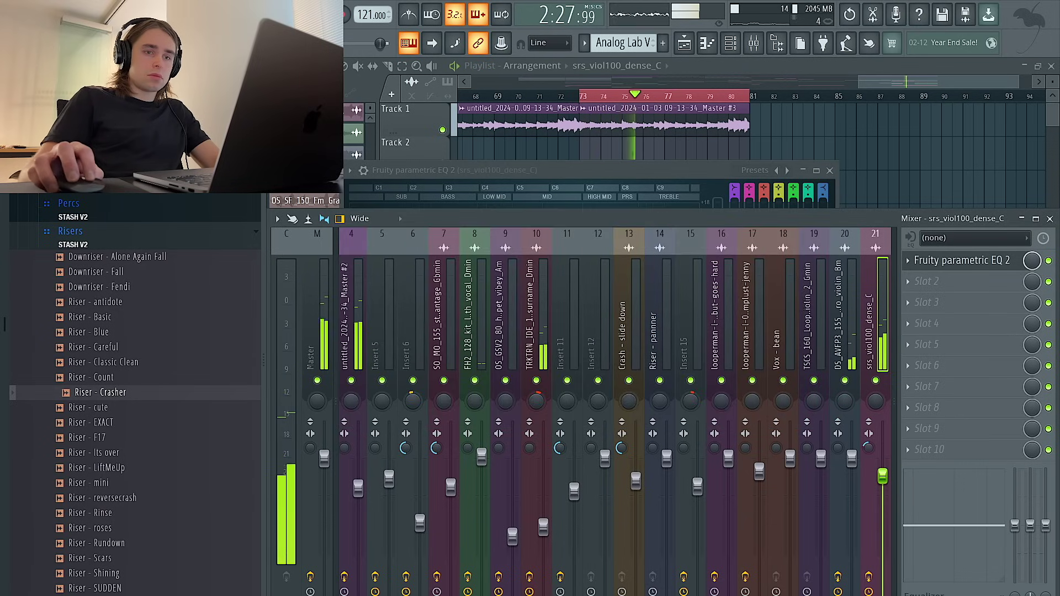
click(900, 154)
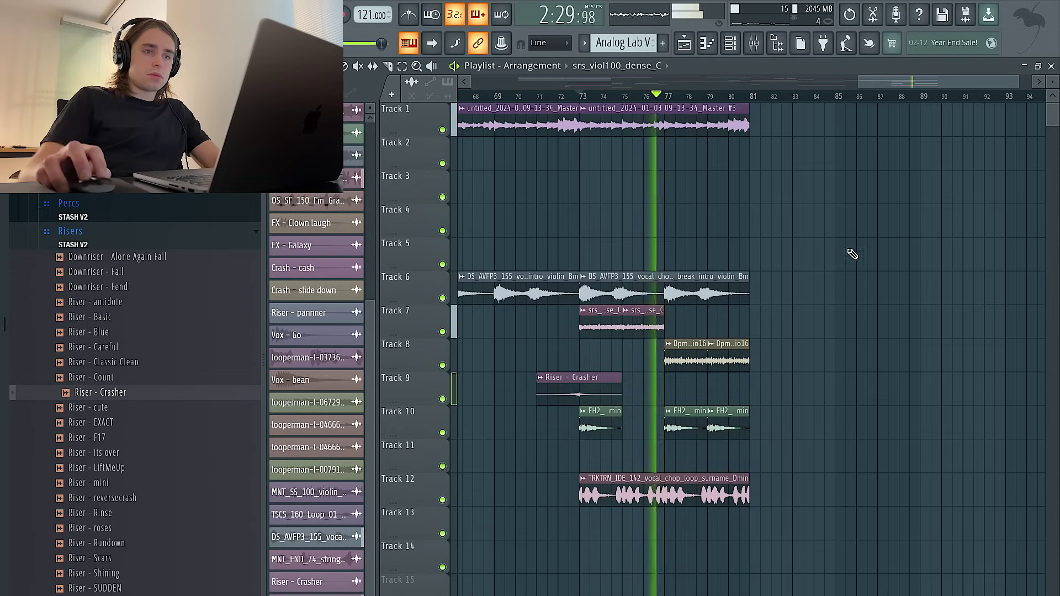
Move the Bpm clips on Track 8 out past bar 93 and duplicate the srs_viol100_dense_C clips on Track 7 to bar 77.
drag(764, 363, 1034, 350)
drag(707, 323, 585, 326)
key(ctrl+b)
Extend the section past bar 81 by duplicating the bar 73 to 81 clips on Tracks 6 and 7 and the last Track 1 clip.
scroll(697, 325, down, 4)
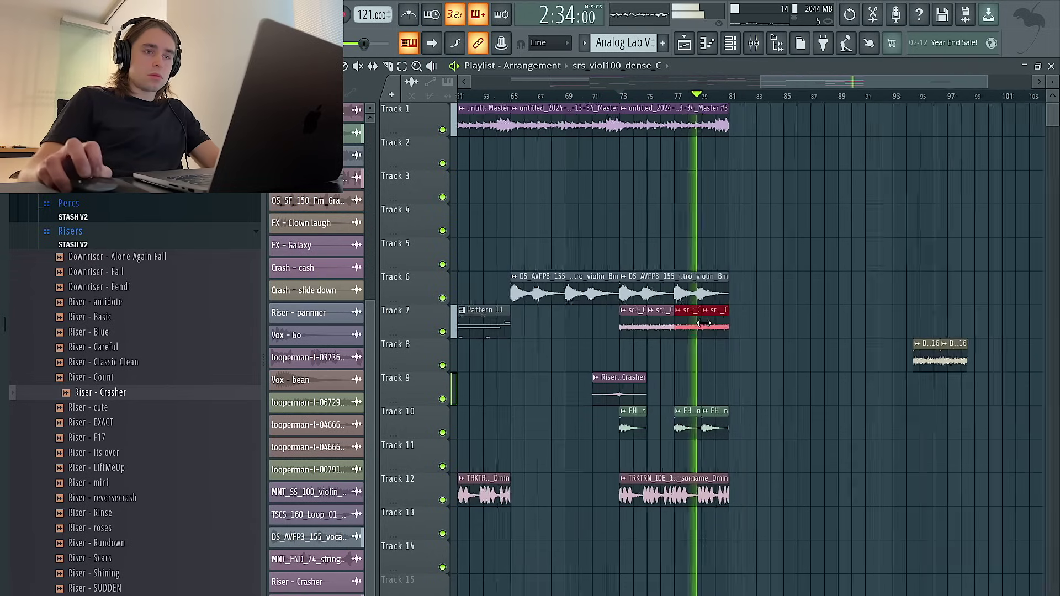
scroll(773, 324, right, 1)
drag(742, 324, 613, 294)
key(ctrl+b)
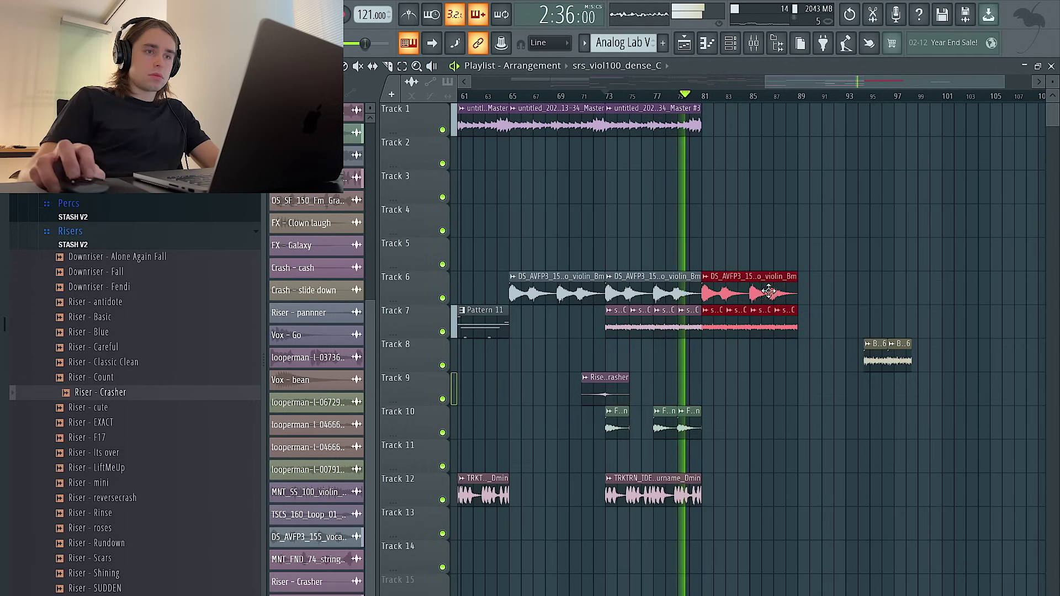
scroll(773, 287, down, 3)
drag(820, 148, 771, 124)
key(ctrl+b)
Move the untitled Master #2 clip at bar 1 from Track 2 up to Track 1.
click(538, 190)
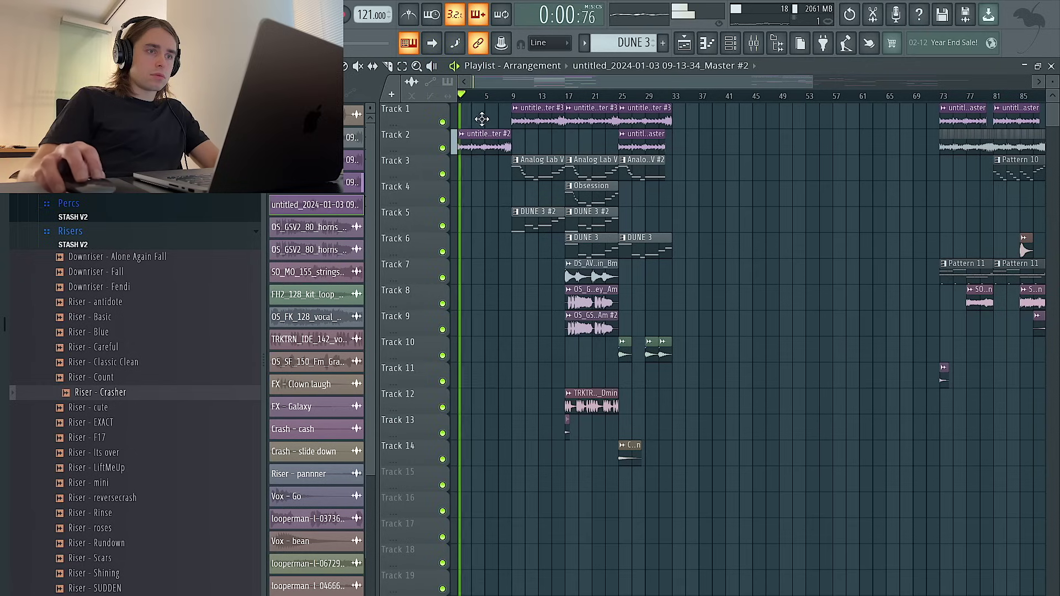
drag(482, 118, 482, 118)
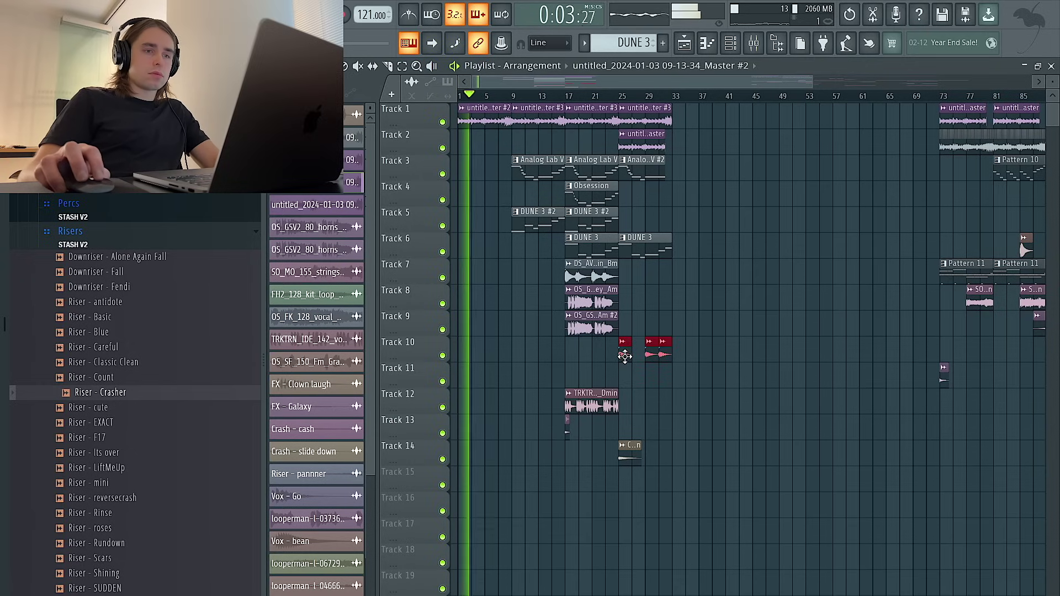
Review the layout of the whole arrangement while it plays from the start.
scroll(531, 351, up, 1)
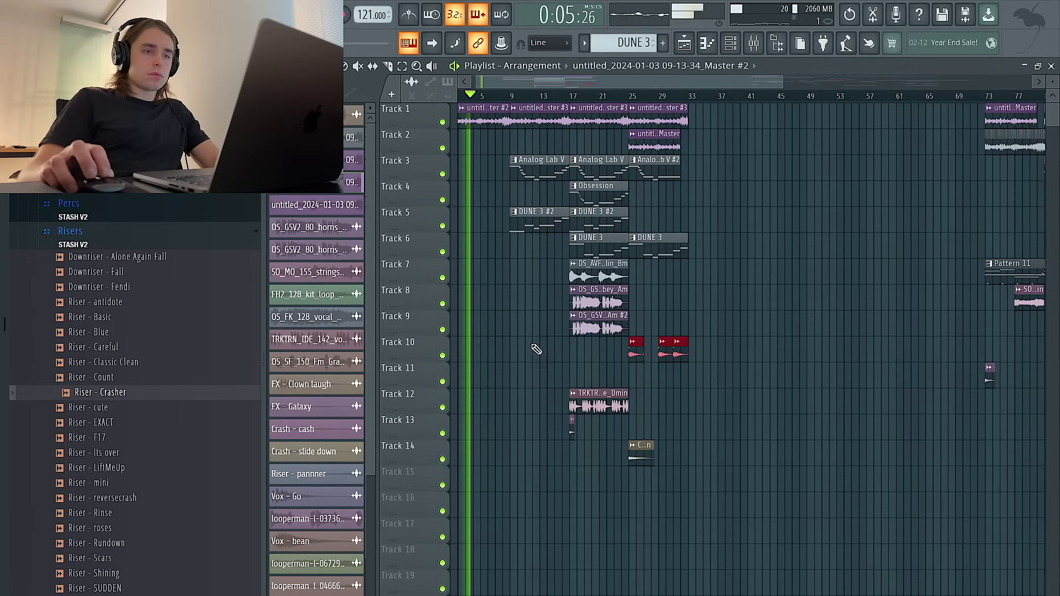
scroll(543, 342, down, 1)
scroll(514, 344, up, 1)
scroll(514, 345, up, 1)
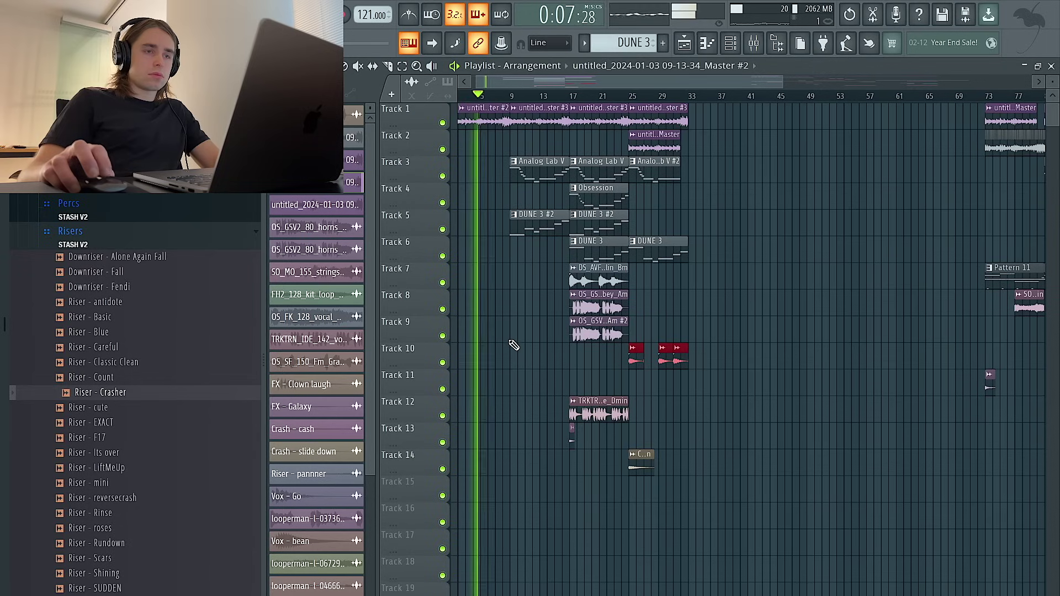
scroll(504, 353, up, 1)
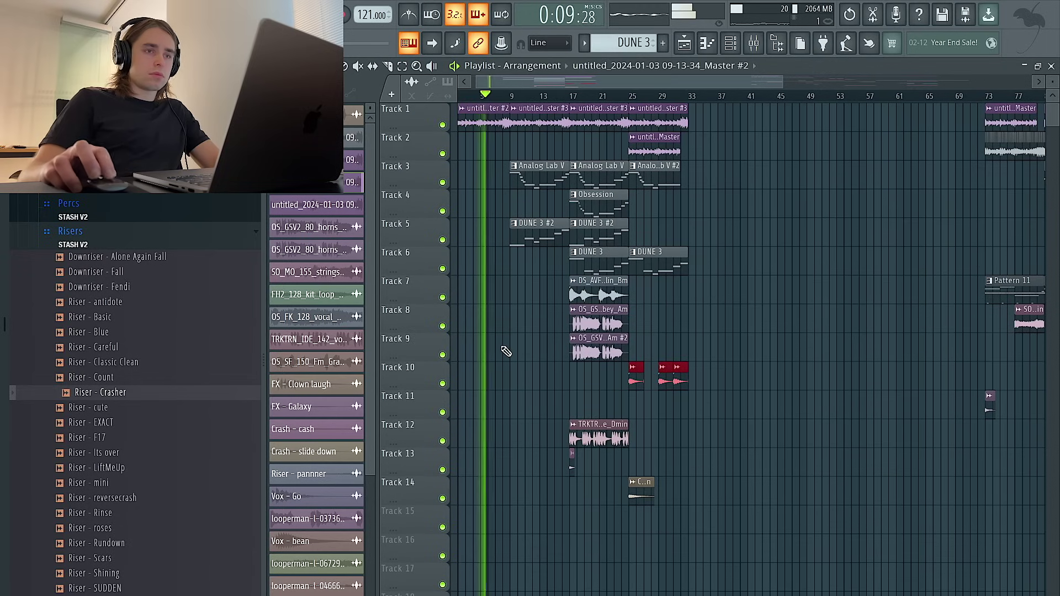
scroll(499, 344, down, 2)
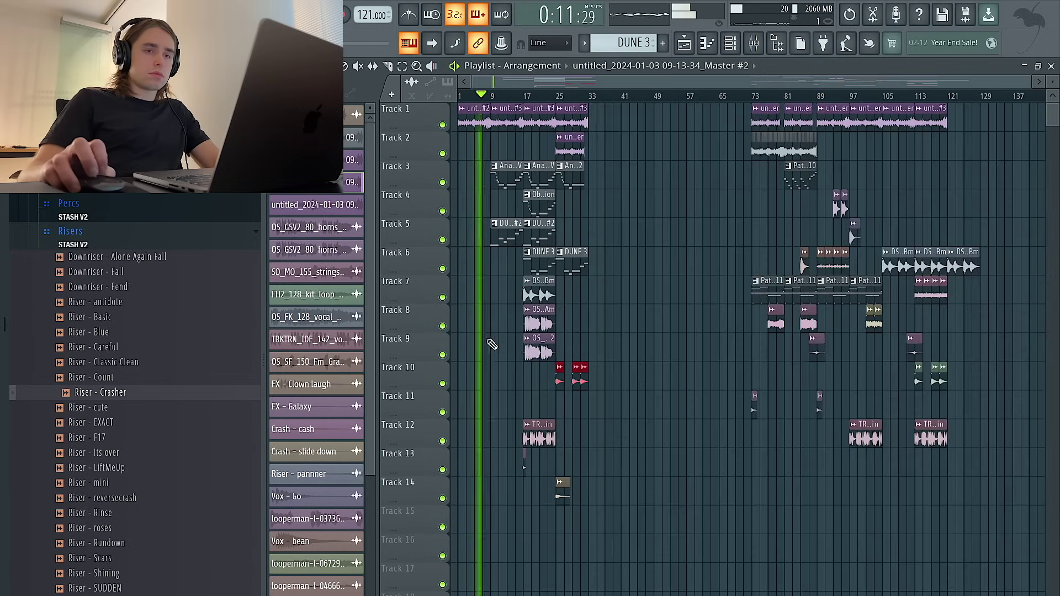
scroll(472, 335, up, 2)
scroll(473, 336, down, 2)
drag(868, 291, 766, 495)
Open the DUNE 3 #2 pattern from Track 5, check it in the piano roll and channel rack and return to the playlist.
scroll(521, 308, up, 3)
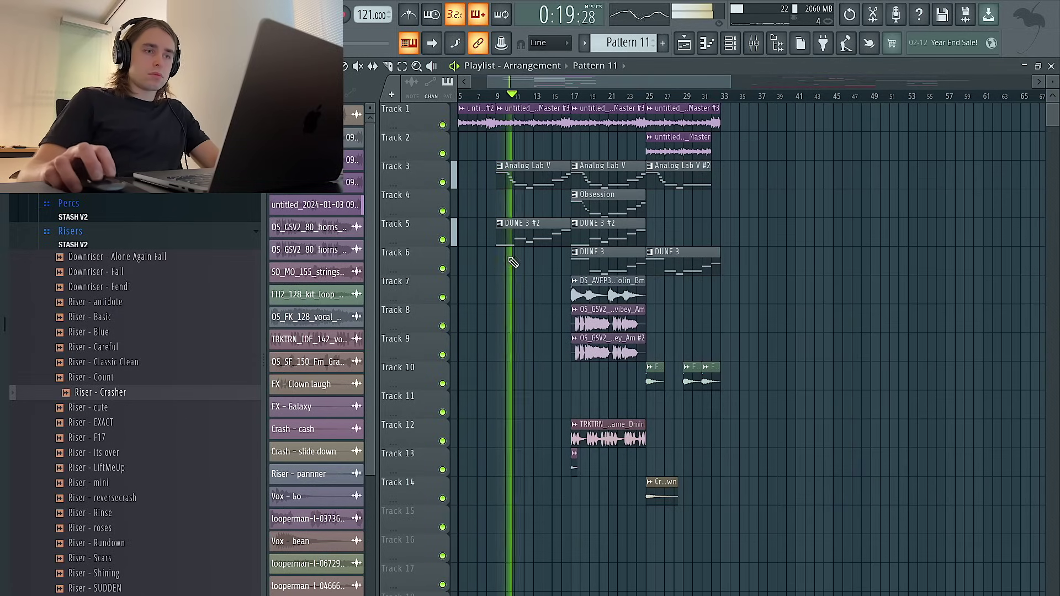
double_click(525, 237)
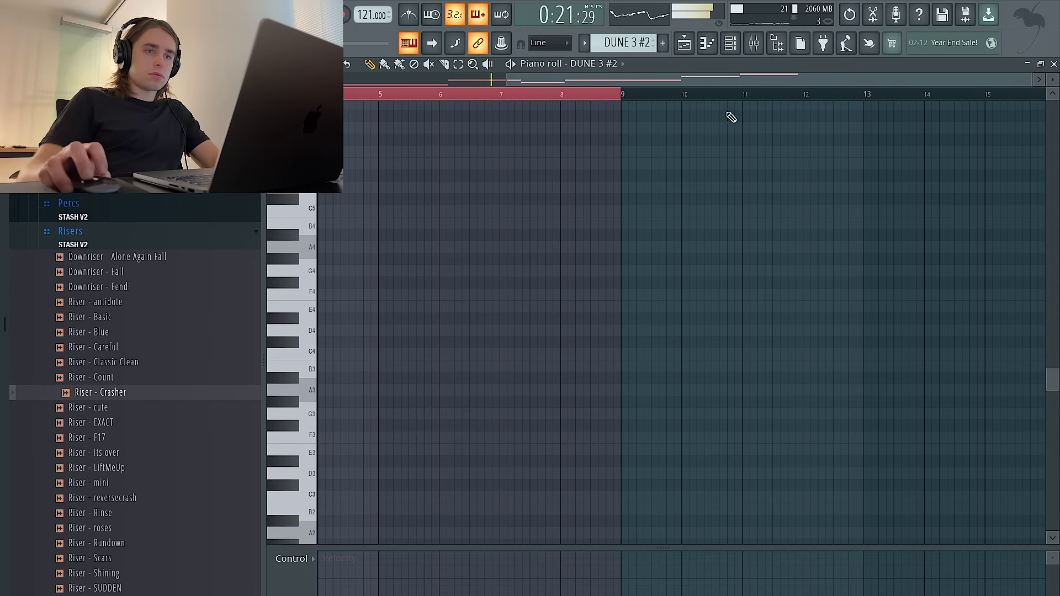
key(F6)
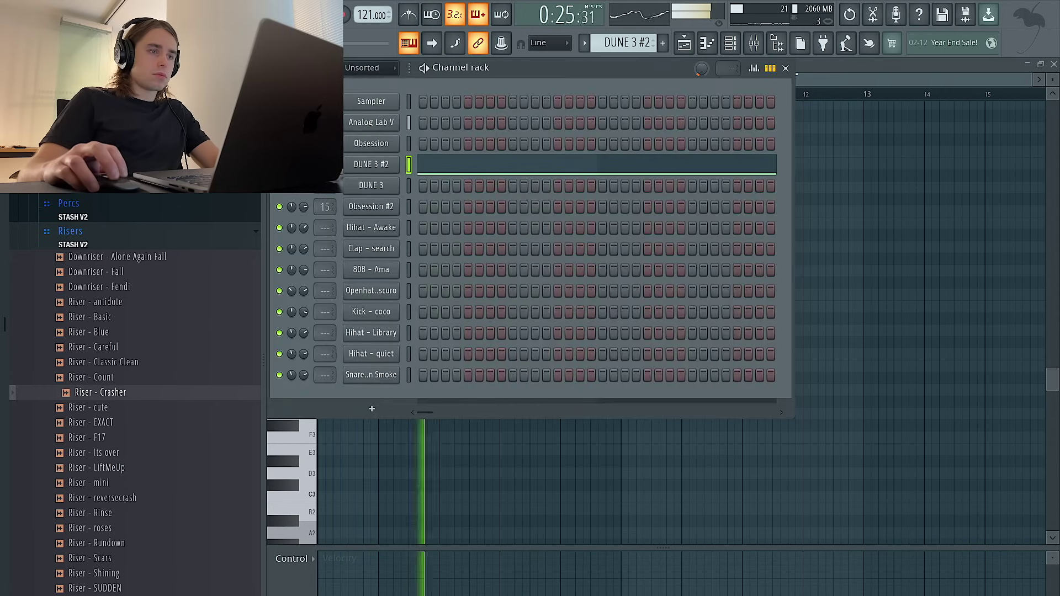
click(683, 45)
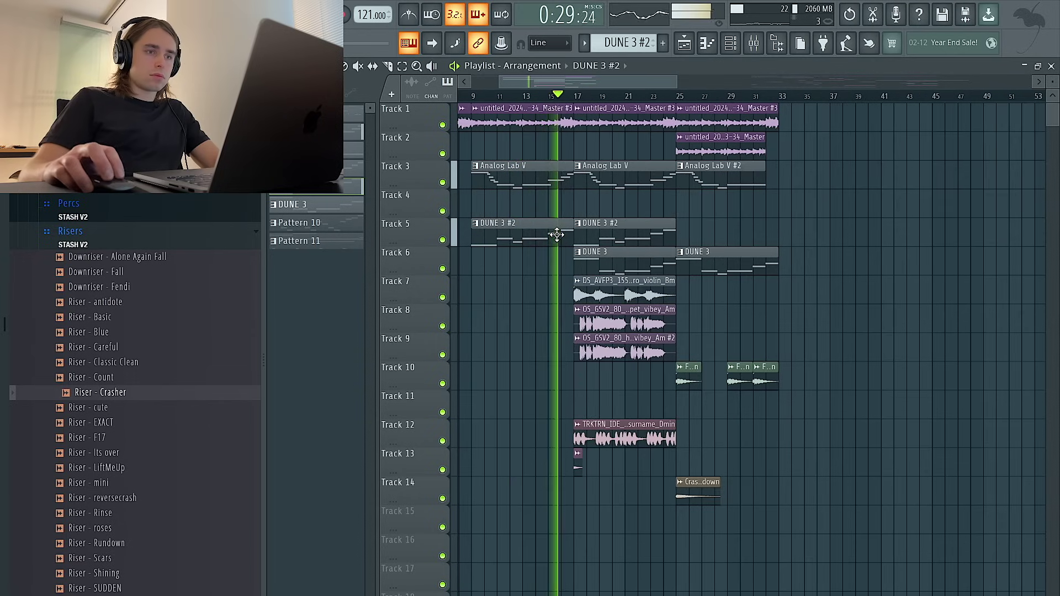
Check the DUNE 3 #2 pattern's notes and adjust the volume of the Crash - cash clip at bar 17 on Track 13.
double_click(551, 238)
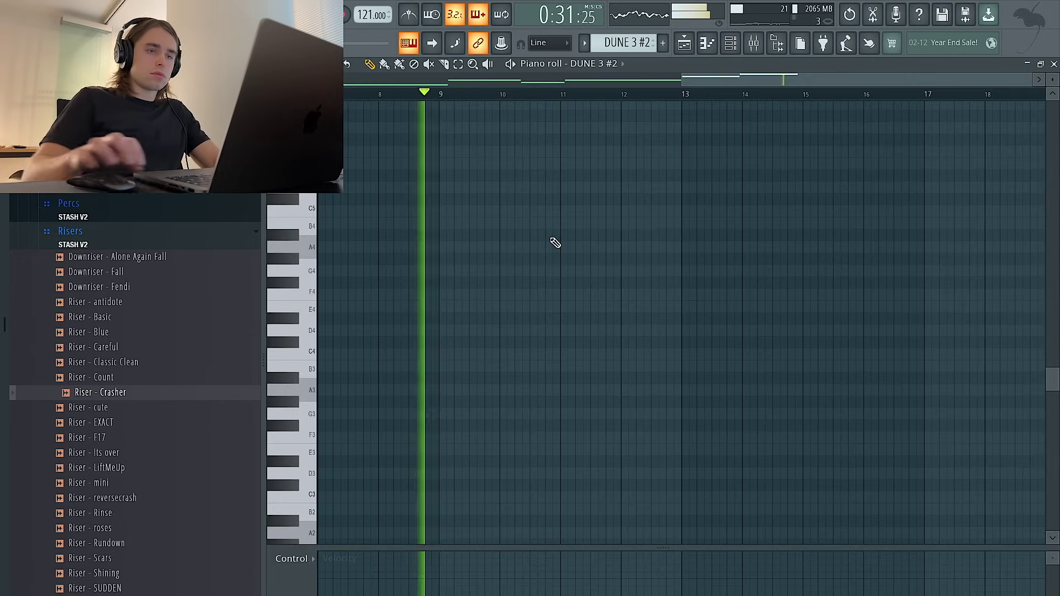
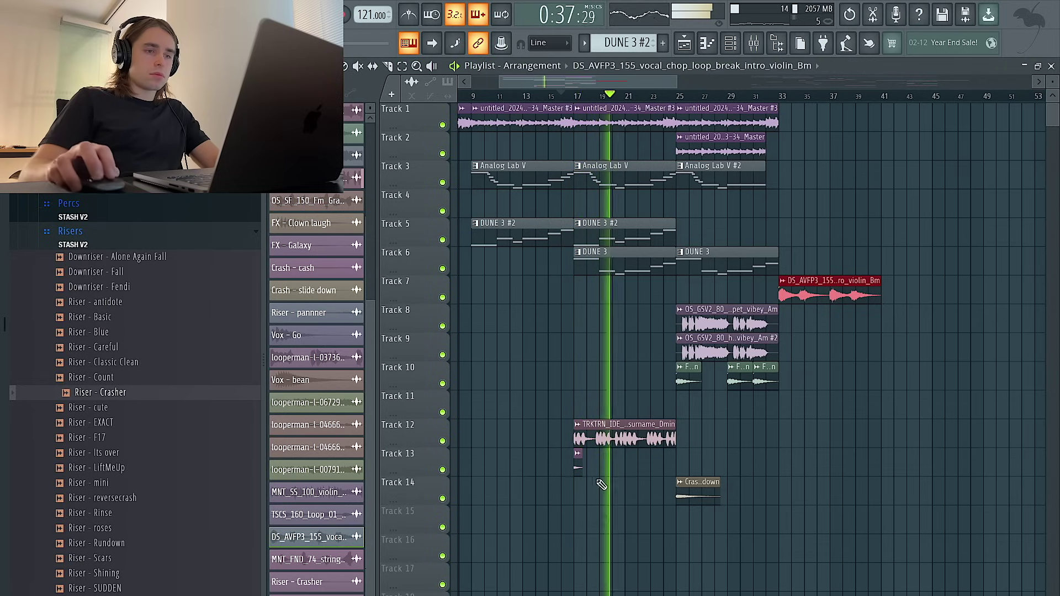
click(573, 469)
double_click(576, 466)
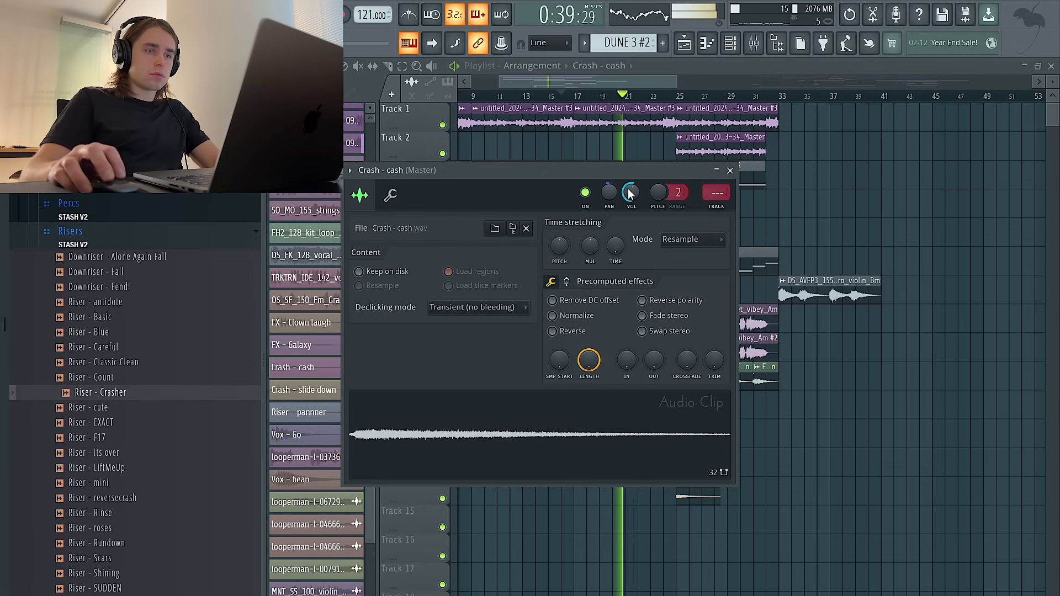
right_click(879, 210)
scroll(810, 195, up, 2)
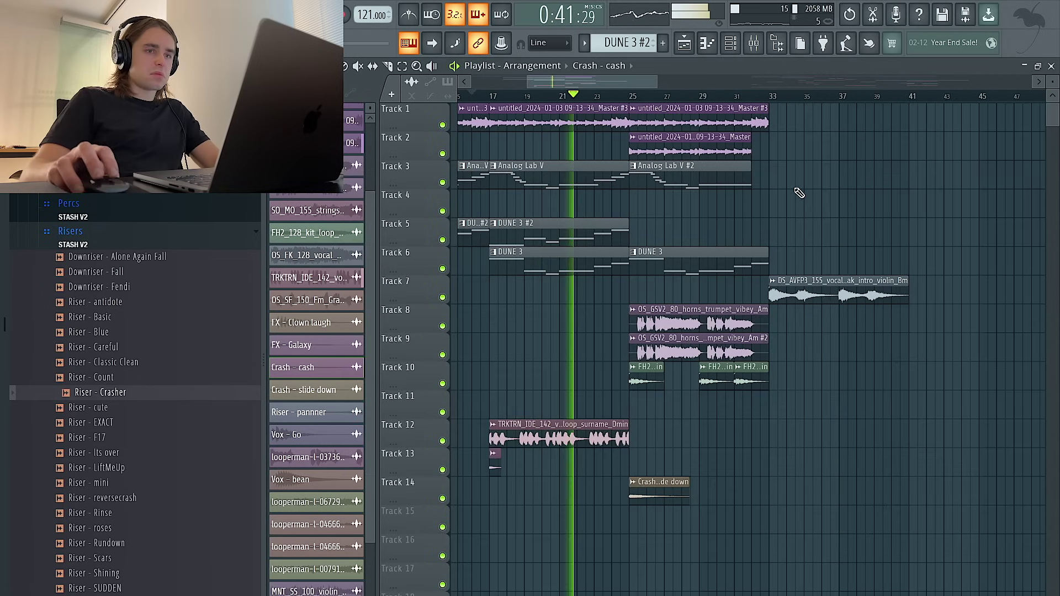
Try replacing the Analog Lab V #2 clip at bar 25 on Track 3 with a duplicate of itself.
scroll(794, 197, down, 2)
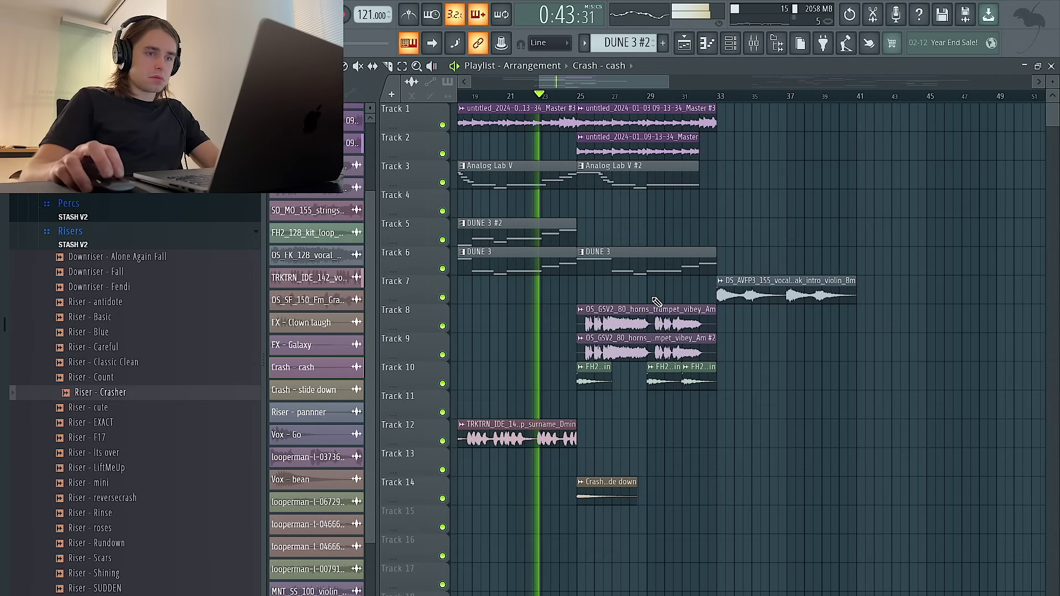
scroll(655, 302, down, 1)
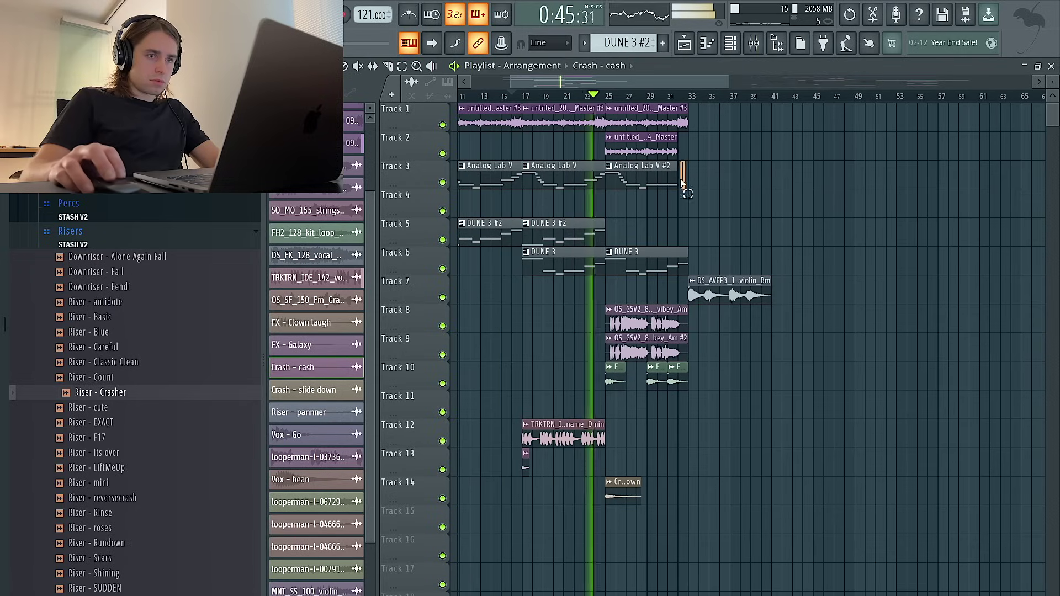
drag(641, 180, 725, 181)
key(ctrl+b)
right_click(661, 186)
drag(726, 179, 632, 179)
key(space)
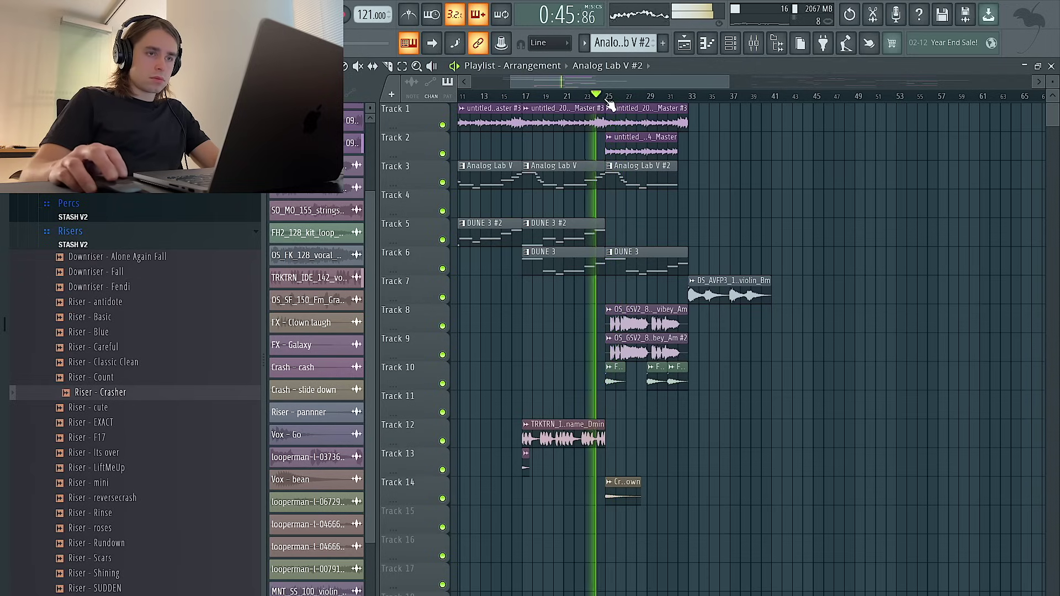
Remove the DS_AVFP3 violin vocal chop clip at bar 33 on Track 7 and mute Tracks 8 and 9.
right_click(626, 130)
scroll(625, 131, down, 2)
scroll(634, 146, up, 2)
key(ctrl+z)
right_click(638, 152)
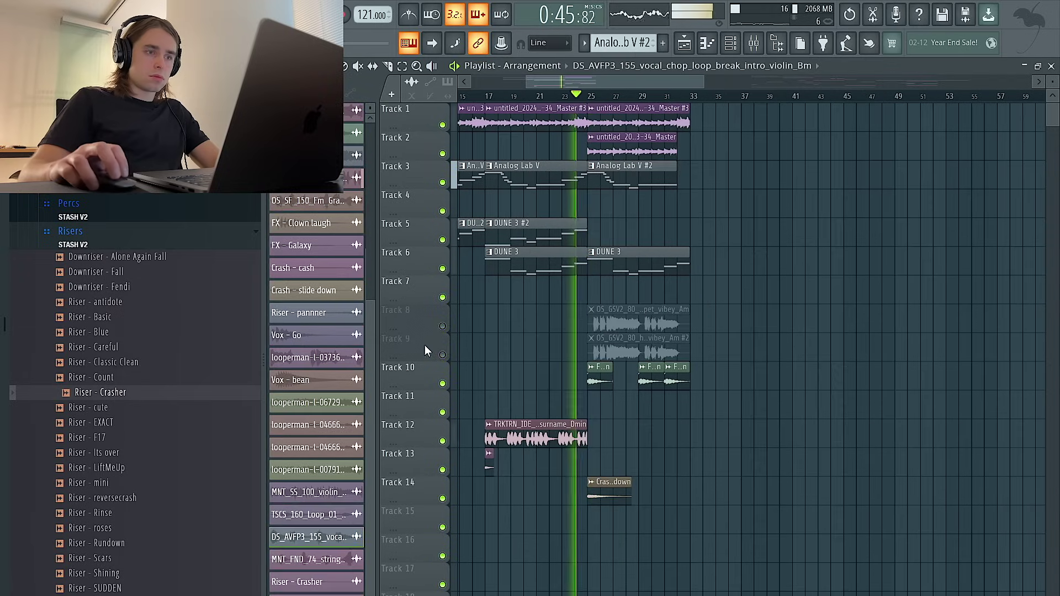
Delete the duplicate horns trumpet clip from Track 9 and adjust the volume of the remaining one on Track 8.
right_click(628, 353)
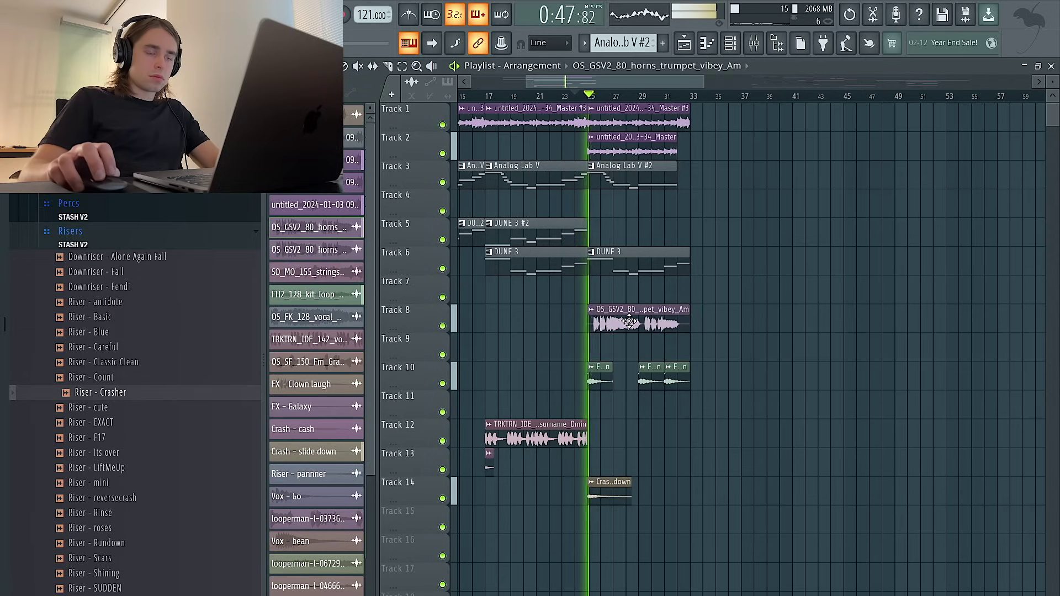
double_click(628, 319)
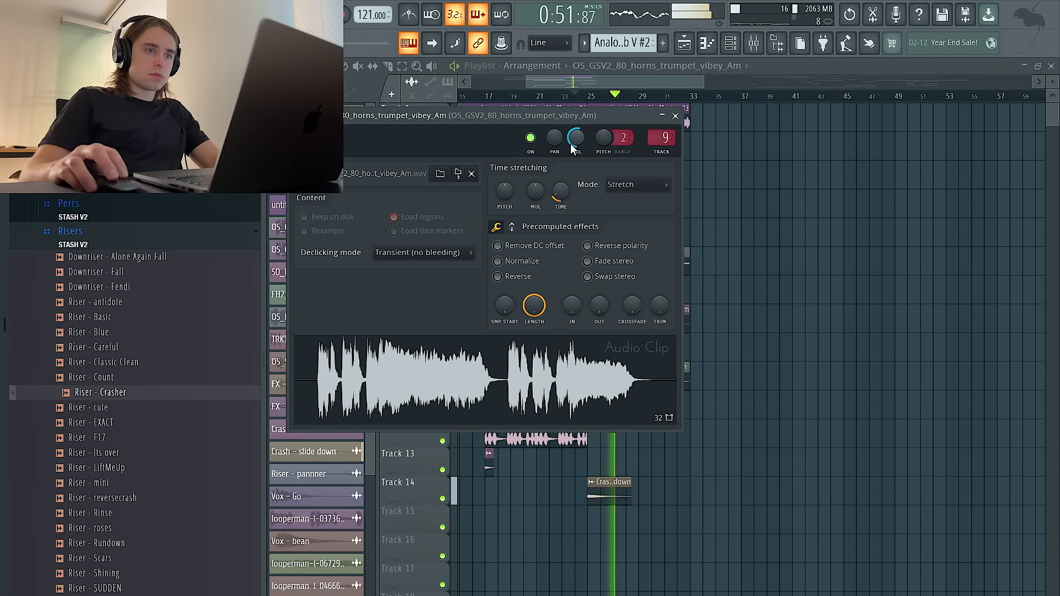
click(675, 116)
Move all the clips from bar 73 onward back so that the section starts at bar 33.
scroll(740, 247, down, 5)
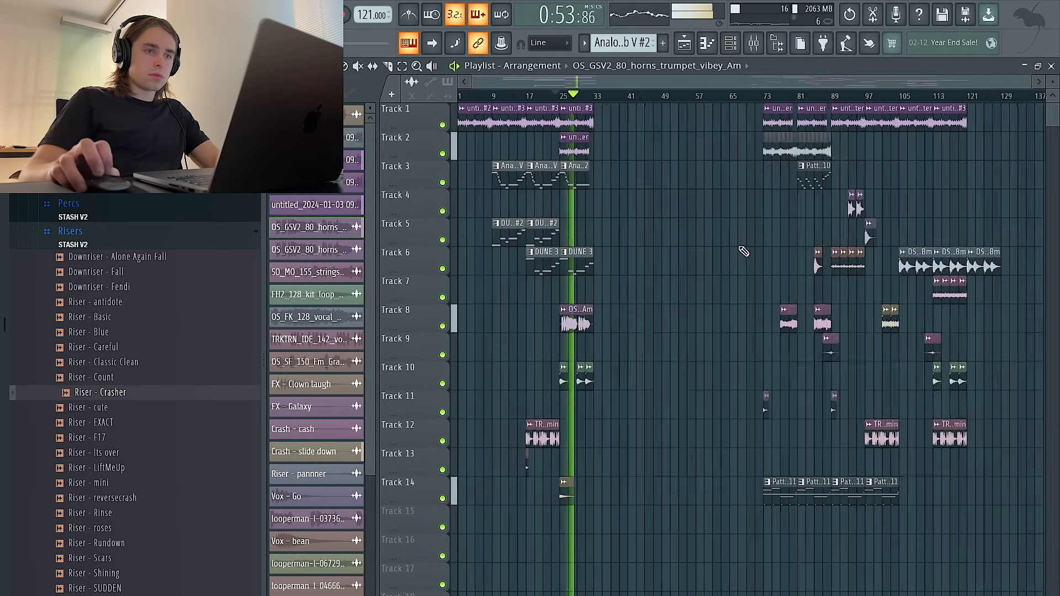
scroll(596, 240, up, 4)
scroll(579, 216, left, 4)
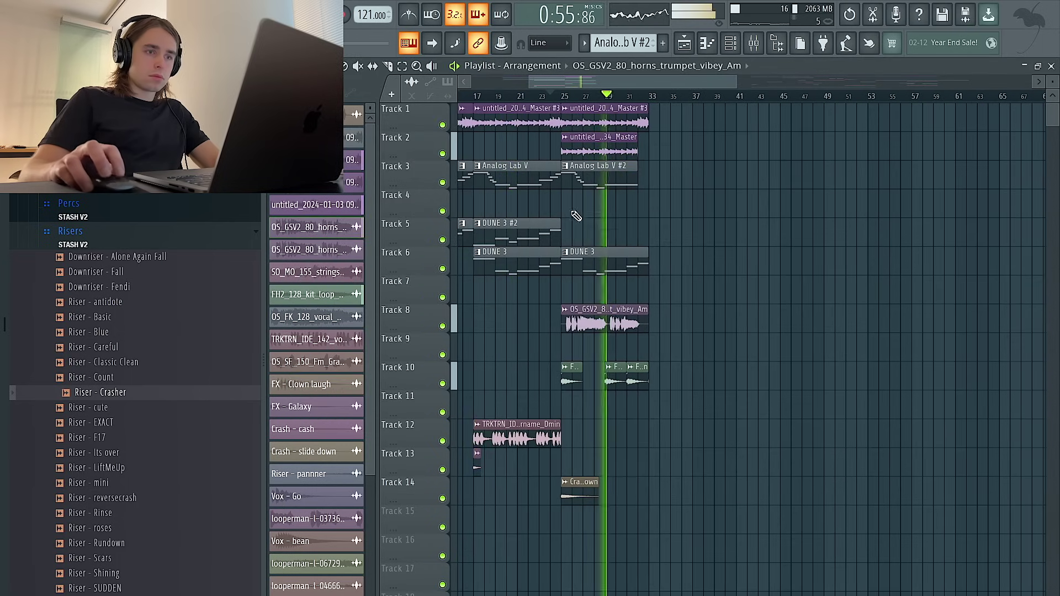
scroll(655, 217, down, 4)
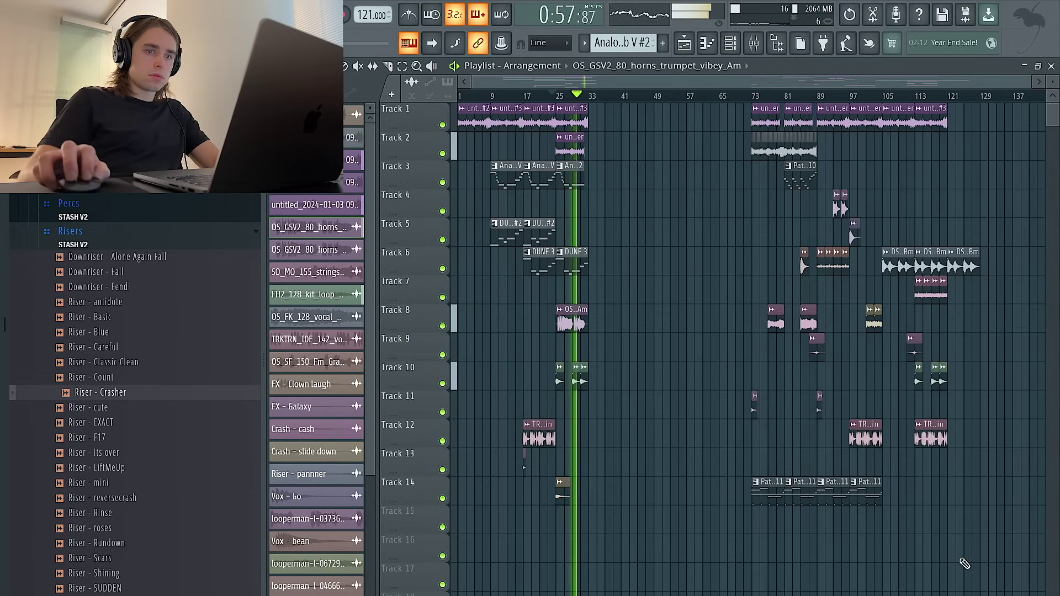
drag(1005, 557, 598, 117)
Shorten the second DUNE 3 clip on Track 6 to end at bar 31 and extend Analog Lab V #2 to bar 33.
scroll(598, 117, up, 4)
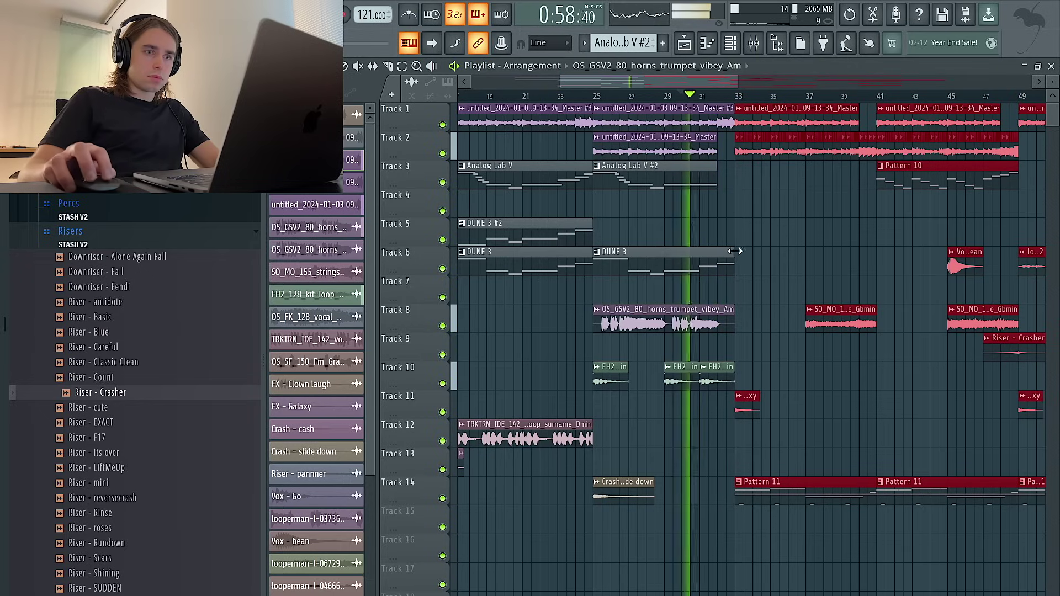
drag(735, 254, 697, 251)
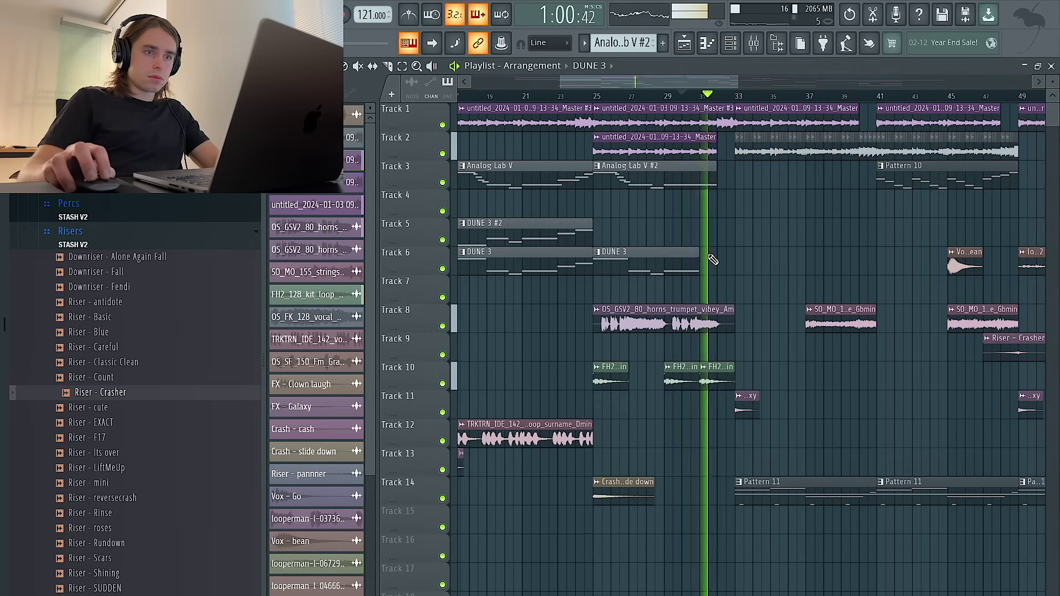
drag(716, 184, 731, 186)
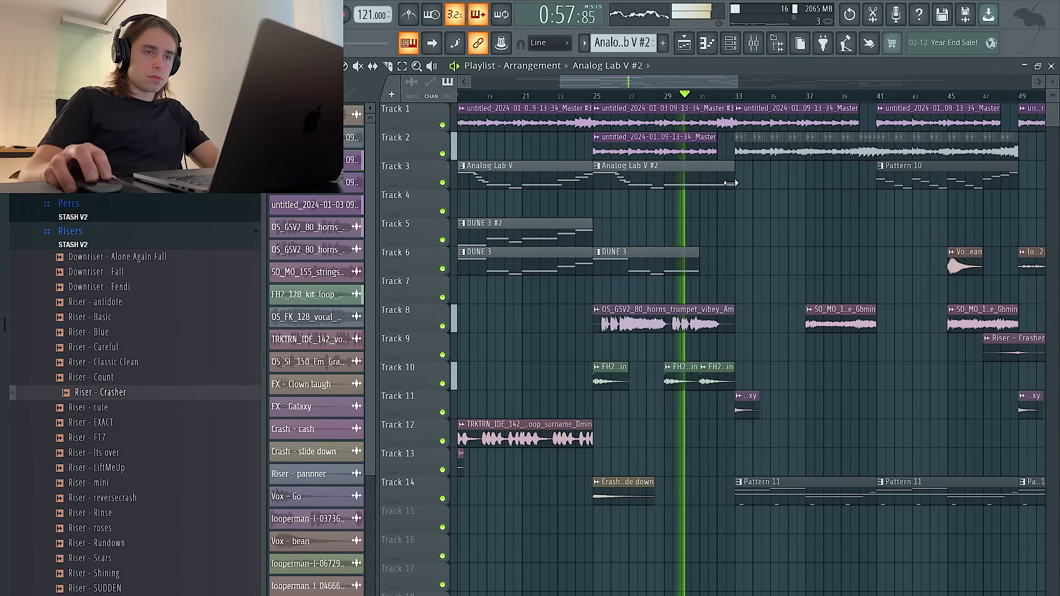
Place another Riser - Crasher clip on Track 9 at bar 31, leading into the bar 33 section.
scroll(884, 403, down, 4)
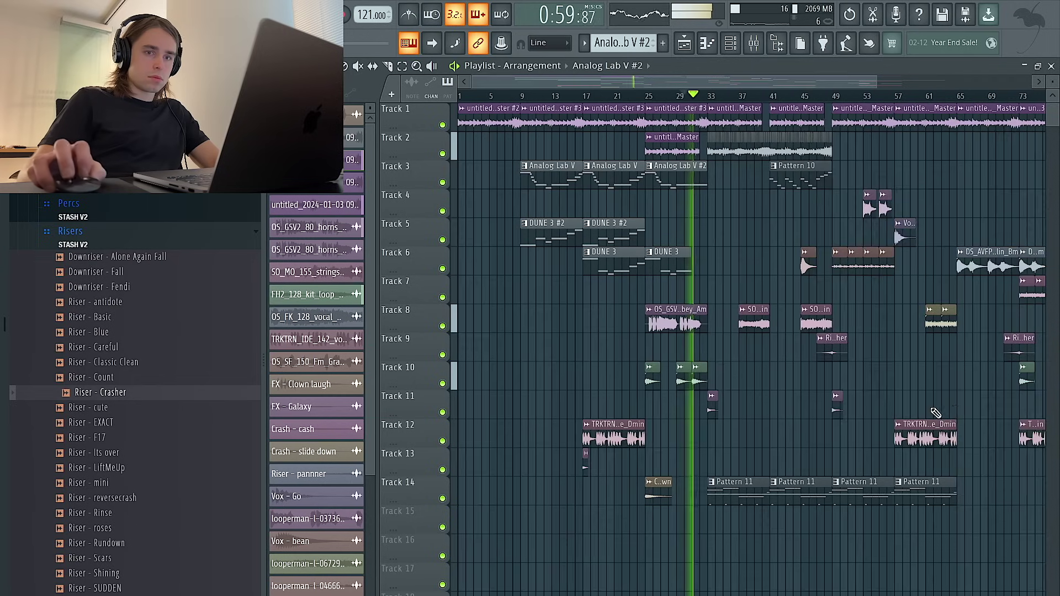
key(space)
key(space)
click(926, 353)
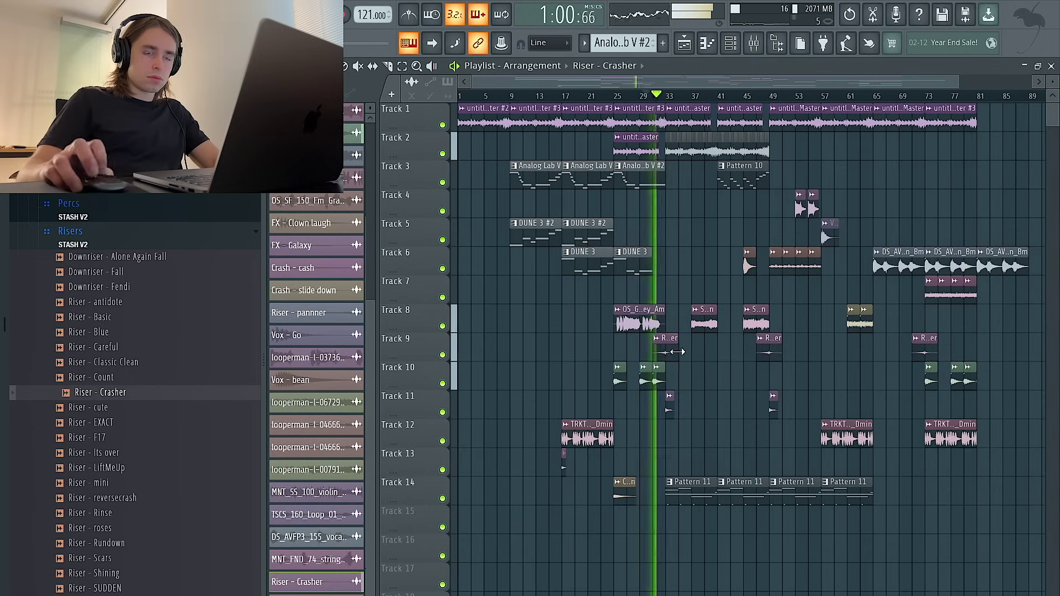
Review the transition and the section from bar 33 onward while the arrangement plays.
scroll(678, 351, up, 4)
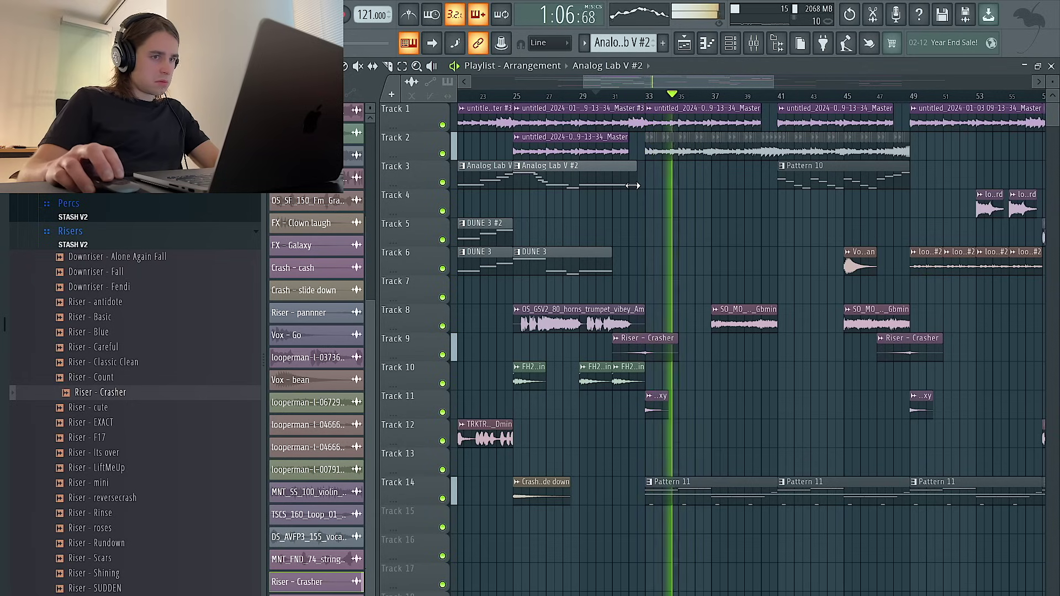
click(683, 492)
scroll(683, 488, down, 4)
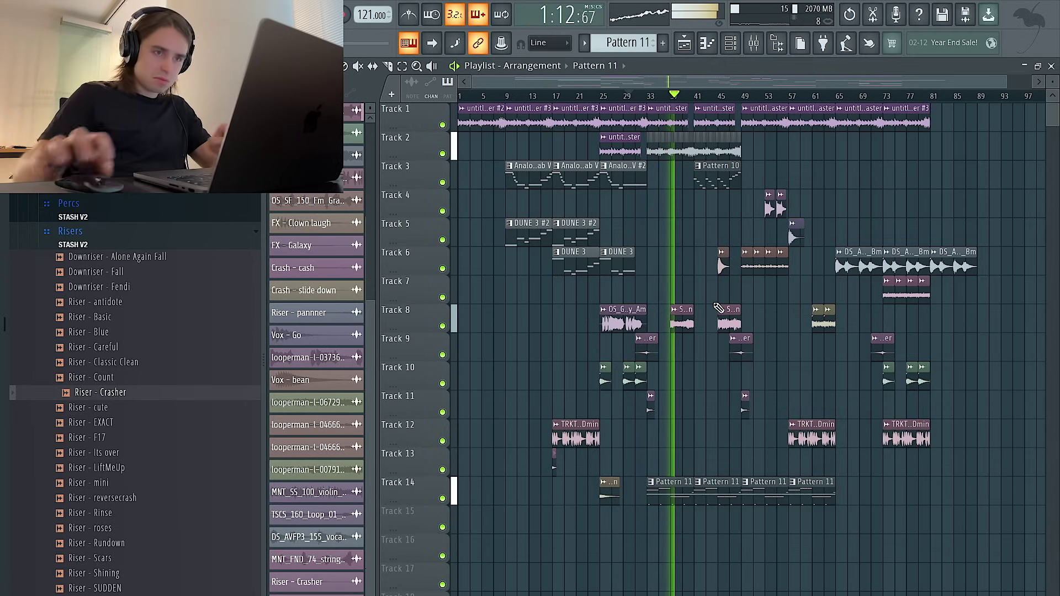
click(672, 114)
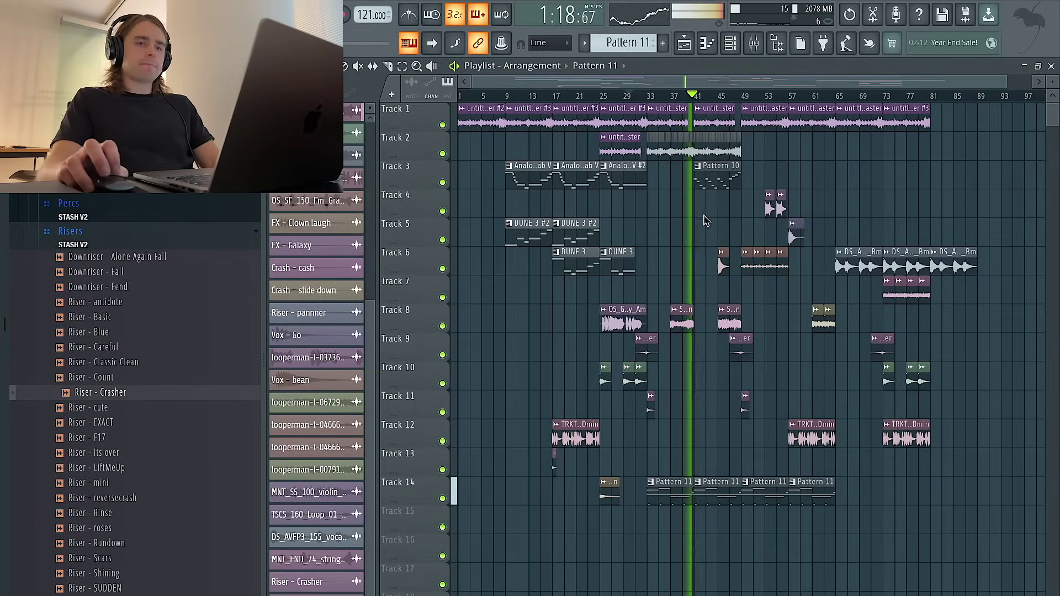
scroll(713, 225, down, 3)
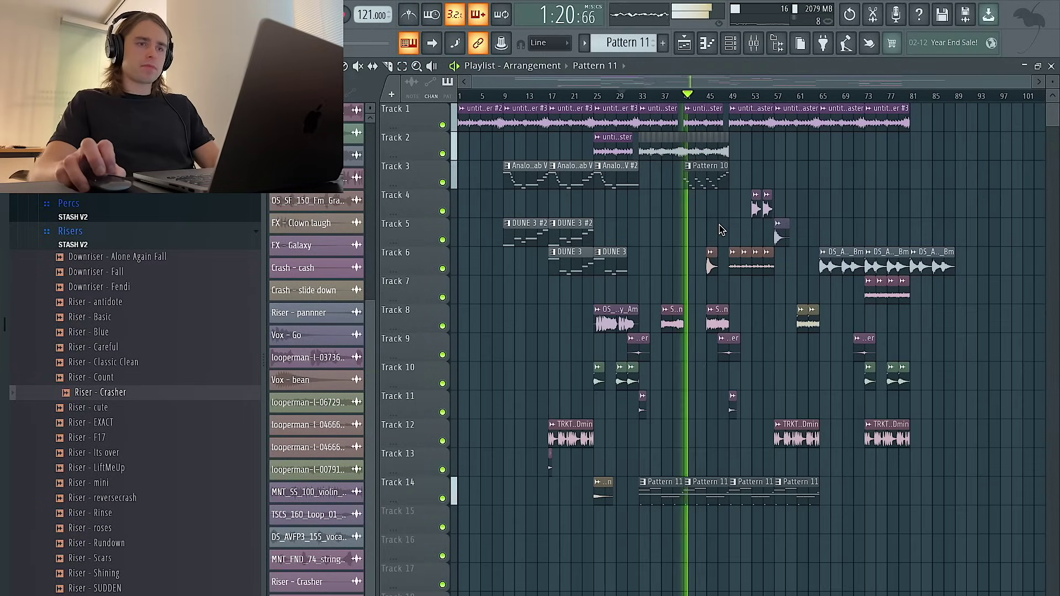
scroll(719, 228, up, 3)
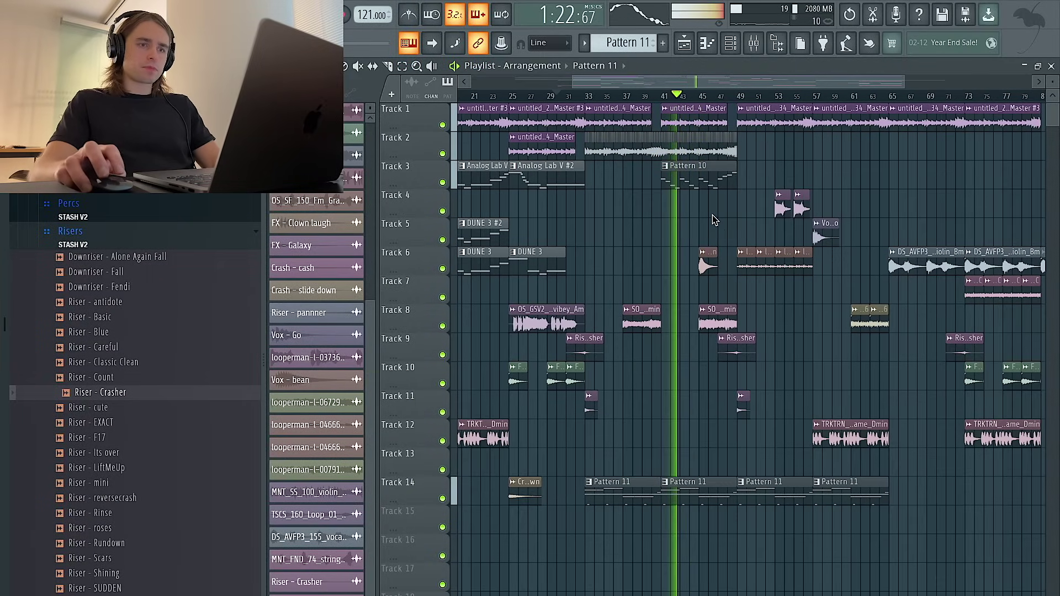
scroll(712, 215, down, 1)
scroll(713, 215, right, 2)
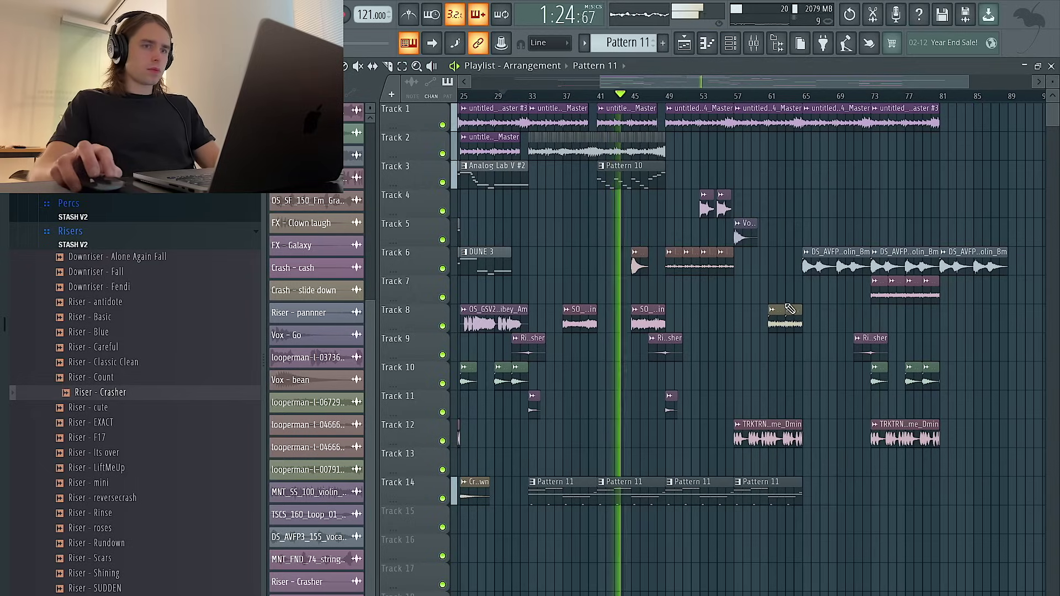
Move all the clips from bar 65 onward further down the timeline to about bar 97.
scroll(862, 359, down, 2)
drag(1020, 533, 1014, 121)
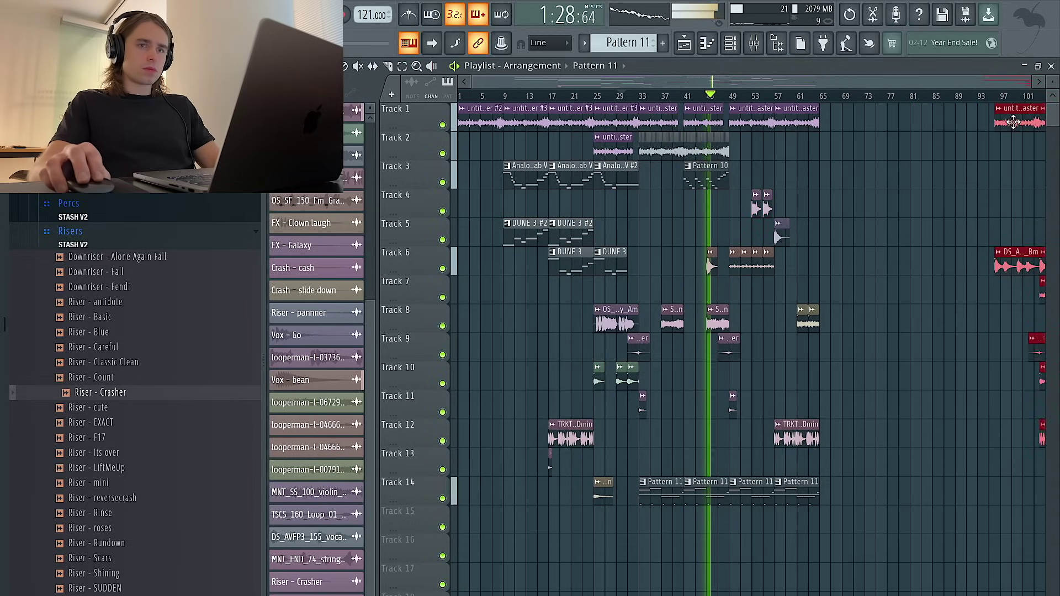
Shorten the Vox - bean clip at bar 45 on Track 6 and check its channel settings.
scroll(717, 262, up, 3)
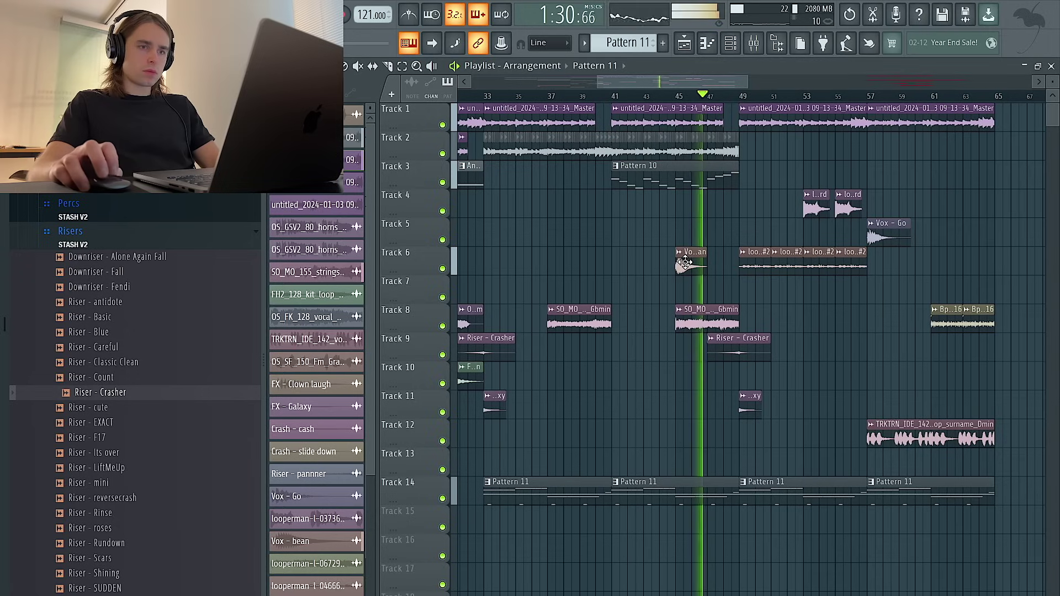
double_click(711, 262)
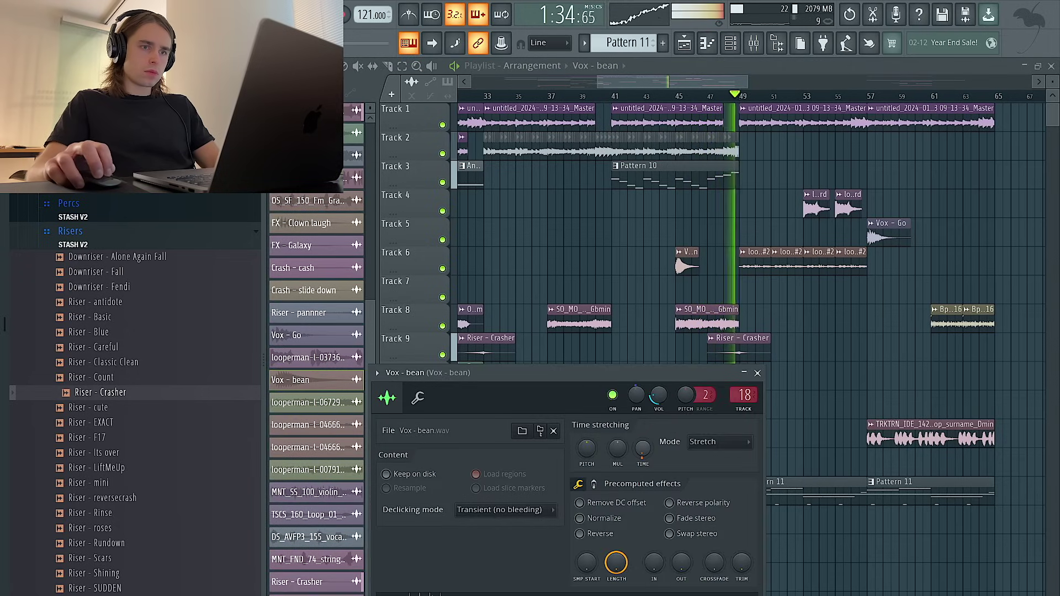
key(Escape)
Move the four loop clips at bar 49 on Track 6 to bar 57.
scroll(850, 293, down, 3)
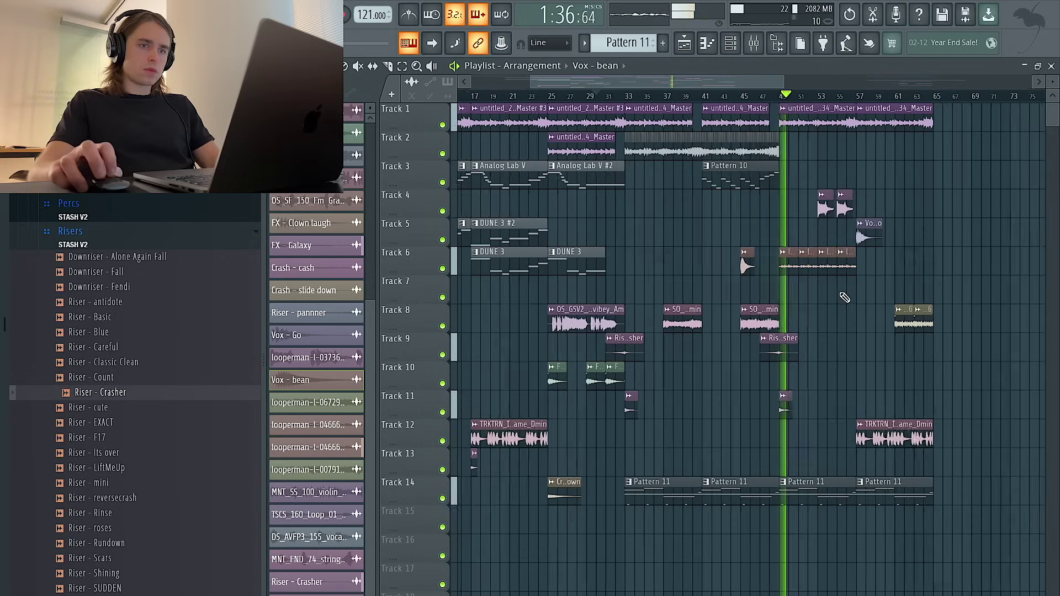
drag(845, 276, 773, 270)
key(ctrl+b)
right_click(793, 271)
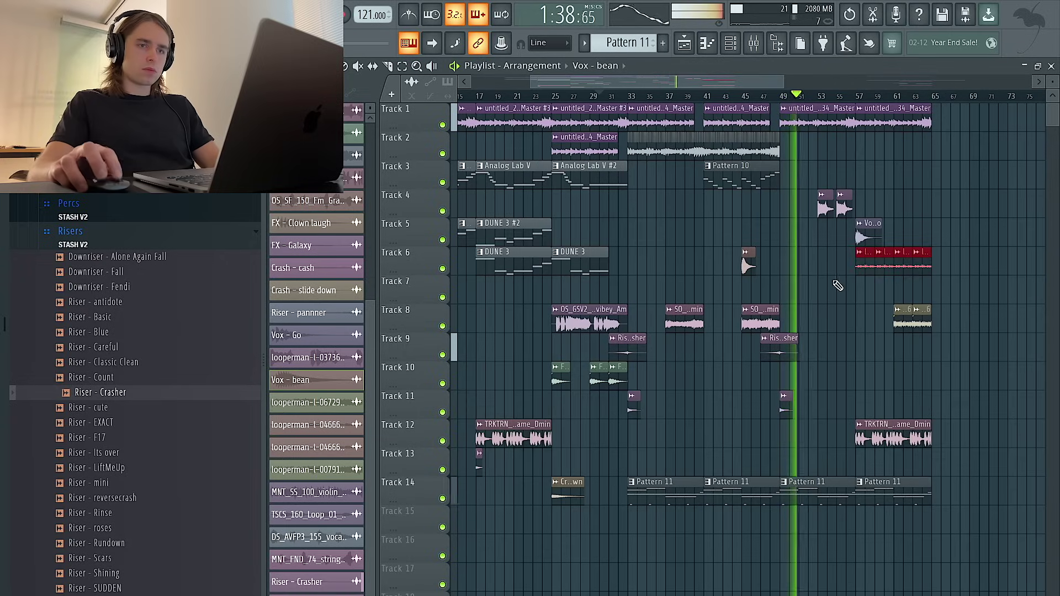
Mute Track 4 with its two loop clips at bars 53 and 55.
scroll(834, 284, right, 3)
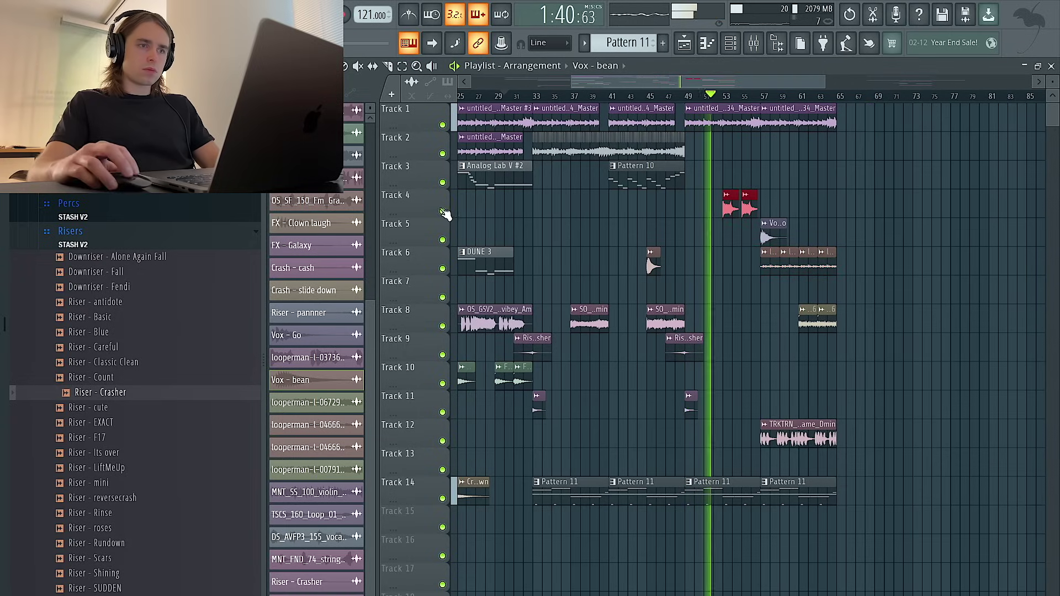
click(443, 211)
scroll(674, 230, down, 4)
scroll(689, 238, up, 4)
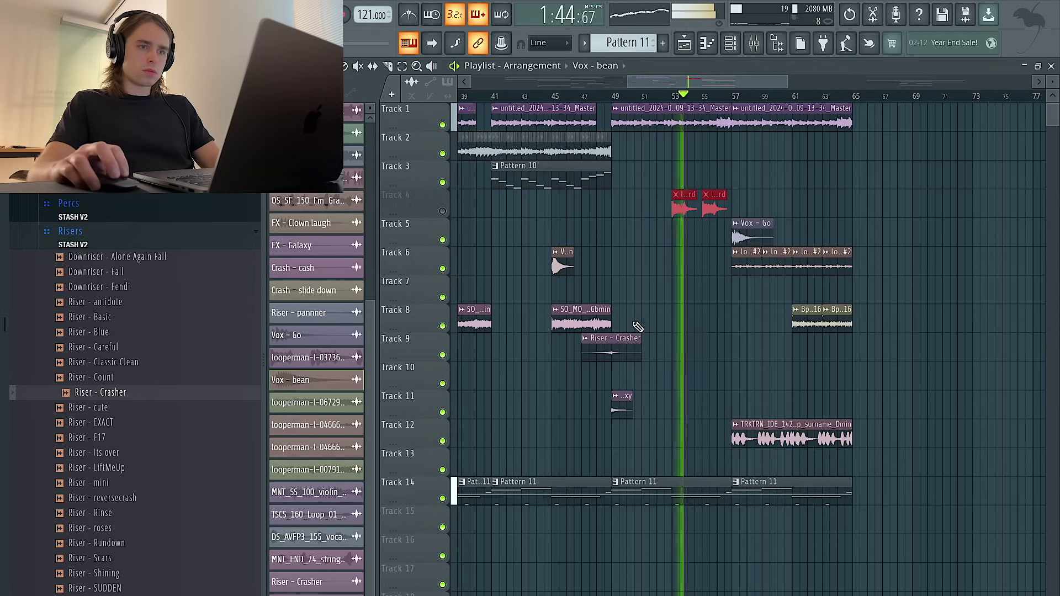
Move the four loop clips at bar 57 from Track 6 up to Track 4.
mouse_move(804, 326)
mouse_down()
mouse_move(818, 326)
mouse_move(805, 327)
mouse_up()
drag(886, 263, 730, 260)
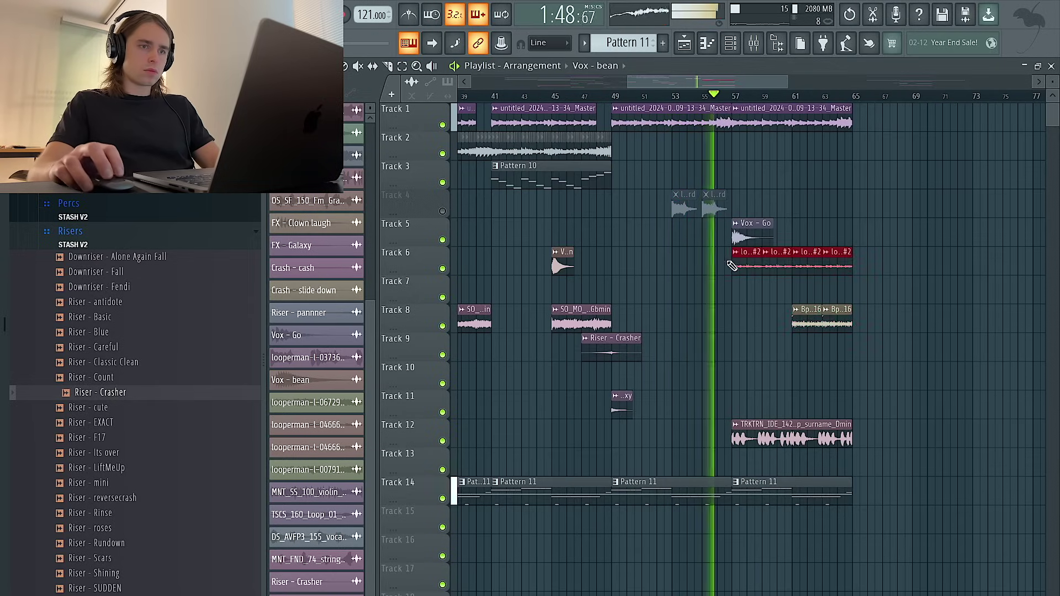
key(shift+Up)
key(shift+Up)
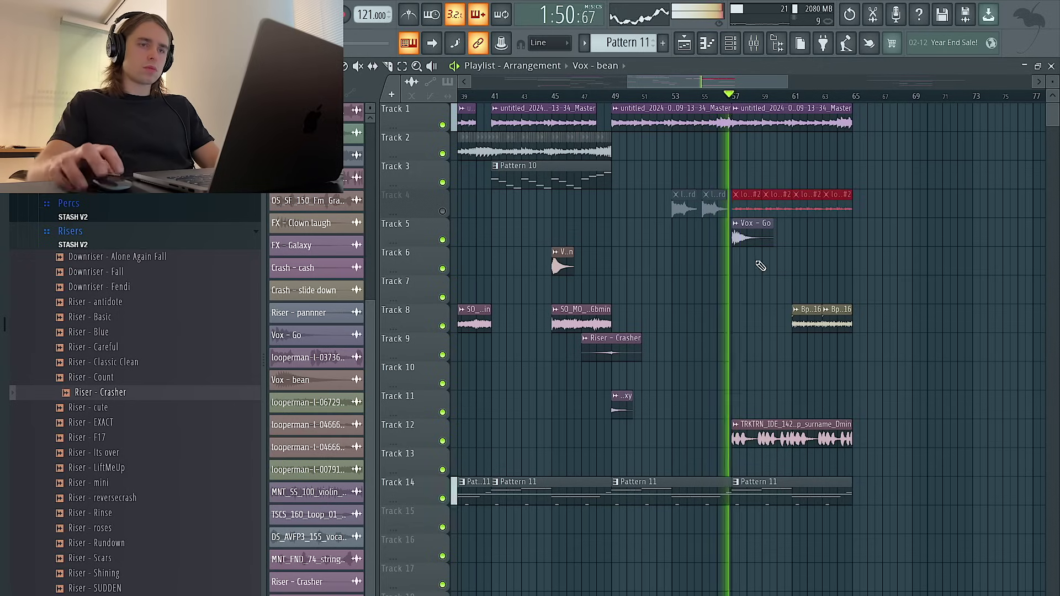
Repeat the Track 1 loop from bar 65 to 73 and copy the violin loop to bar 65 on Track 6.
scroll(884, 254, down, 4)
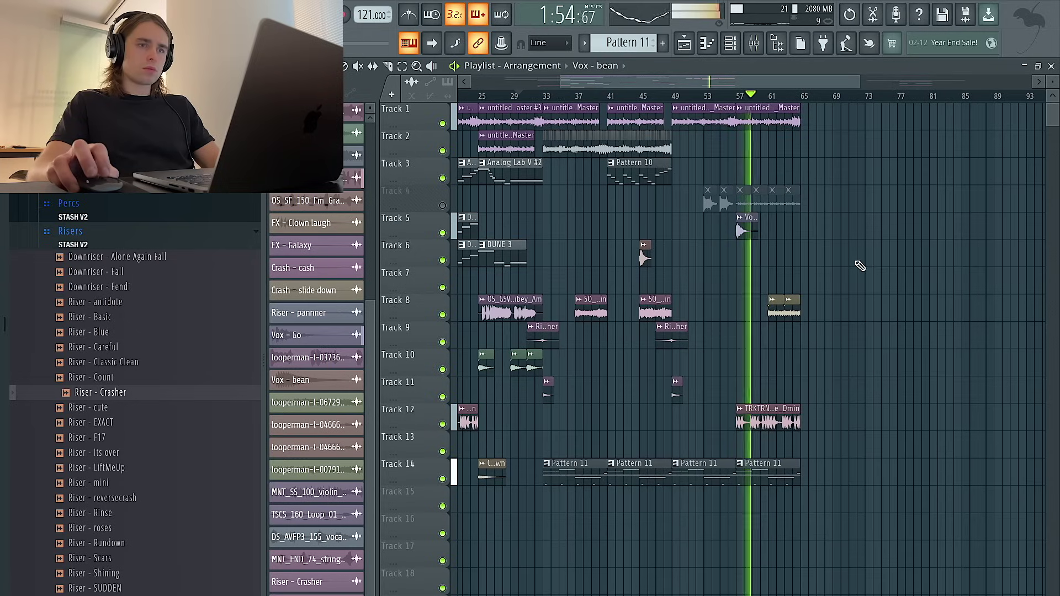
scroll(857, 265, down, 3)
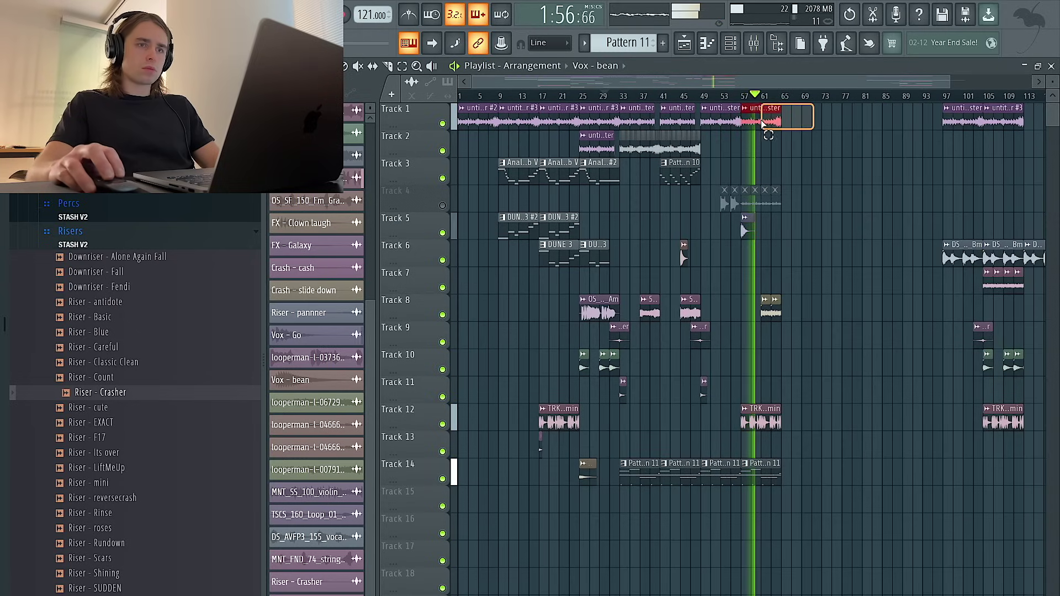
drag(959, 279, 823, 257)
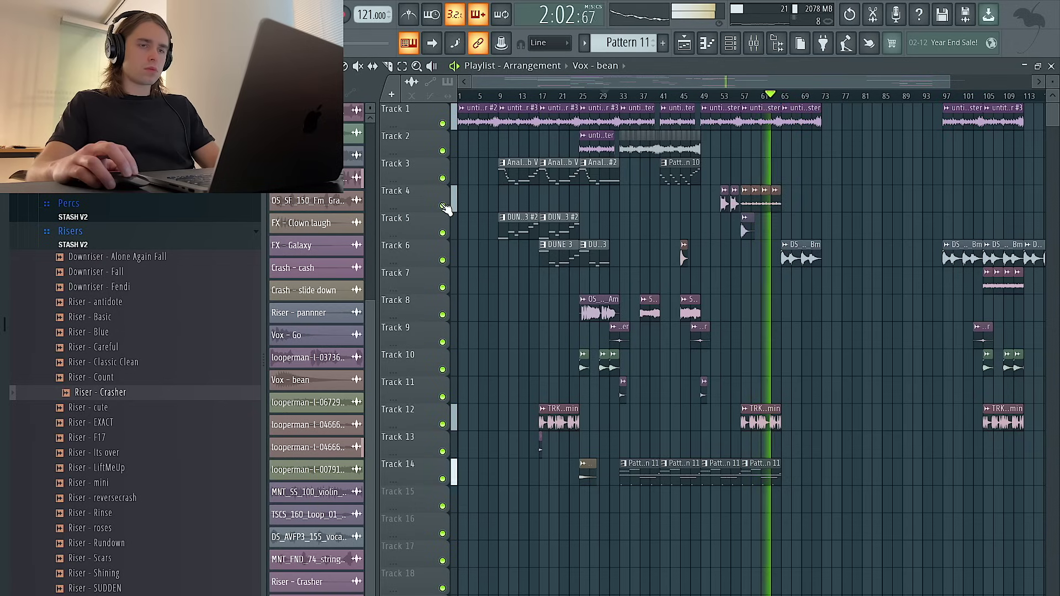
scroll(797, 215, right, 1)
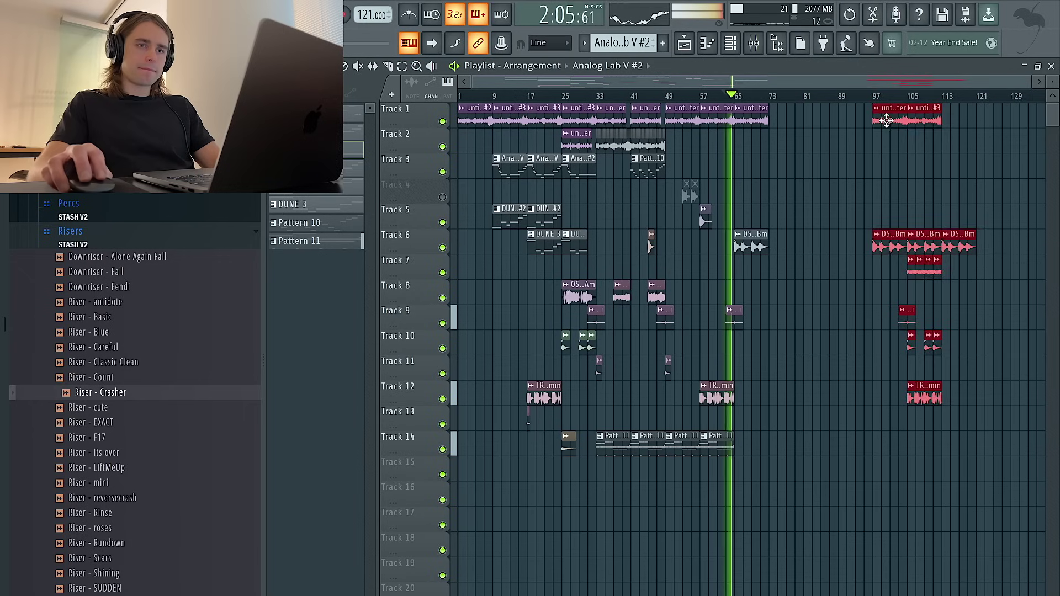
Move the section at bar 97 to bar 121 and duplicate the section from bars 33 to 73 at bar 73.
drag(884, 121, 988, 122)
drag(829, 500, 600, 124)
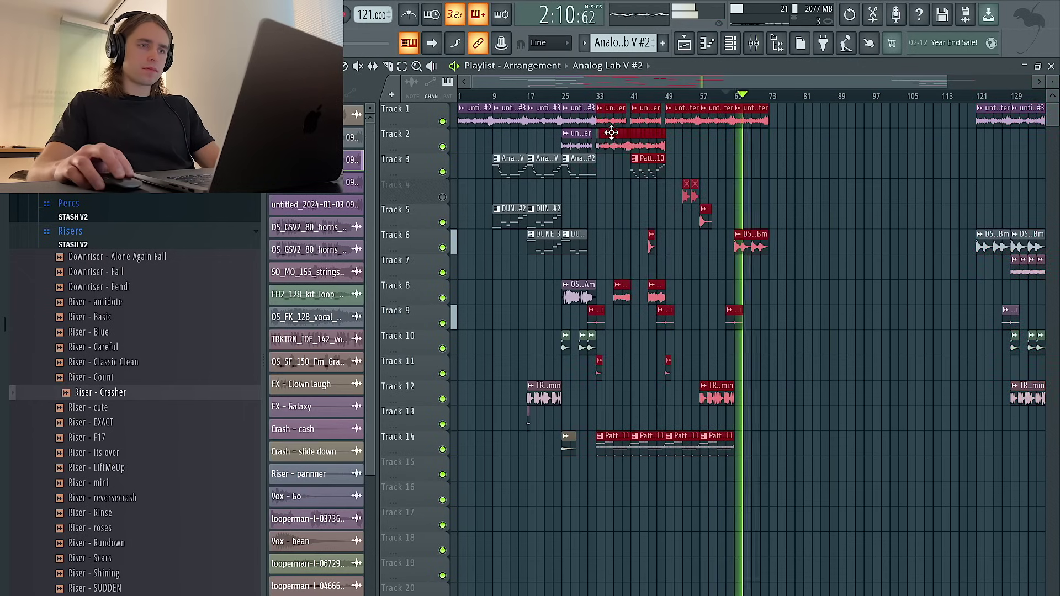
ctrl+scroll(599, 150, up, 5)
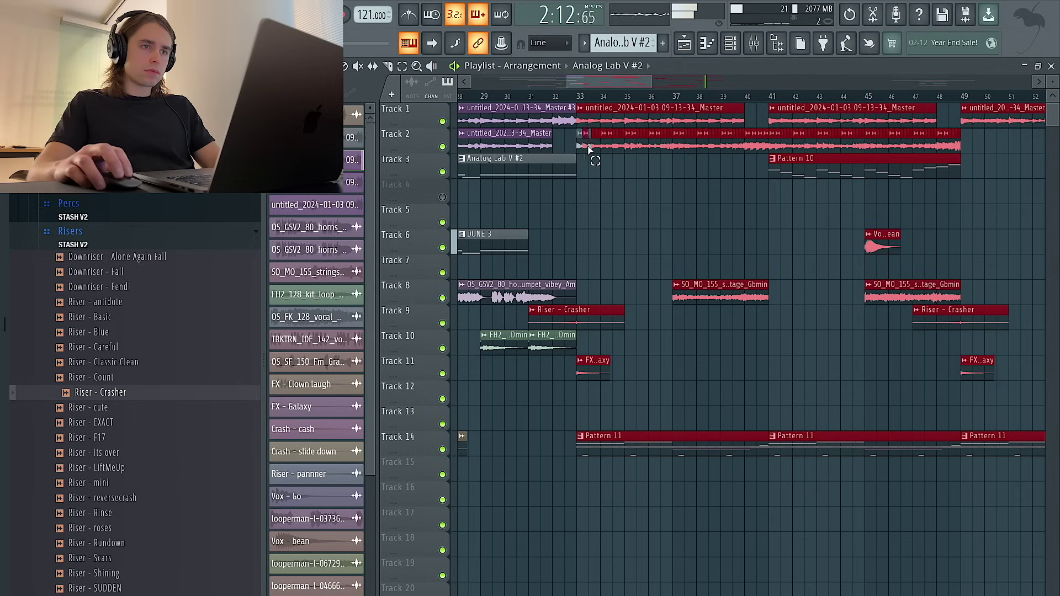
ctrl+scroll(592, 150, down, 4)
shift+drag(608, 118, 844, 127)
Move the violin clip at bar 65 from Track 6 to Track 5 and repeat it at bars 73 and 81.
ctrl+scroll(833, 177, down, 2)
ctrl+click(738, 248)
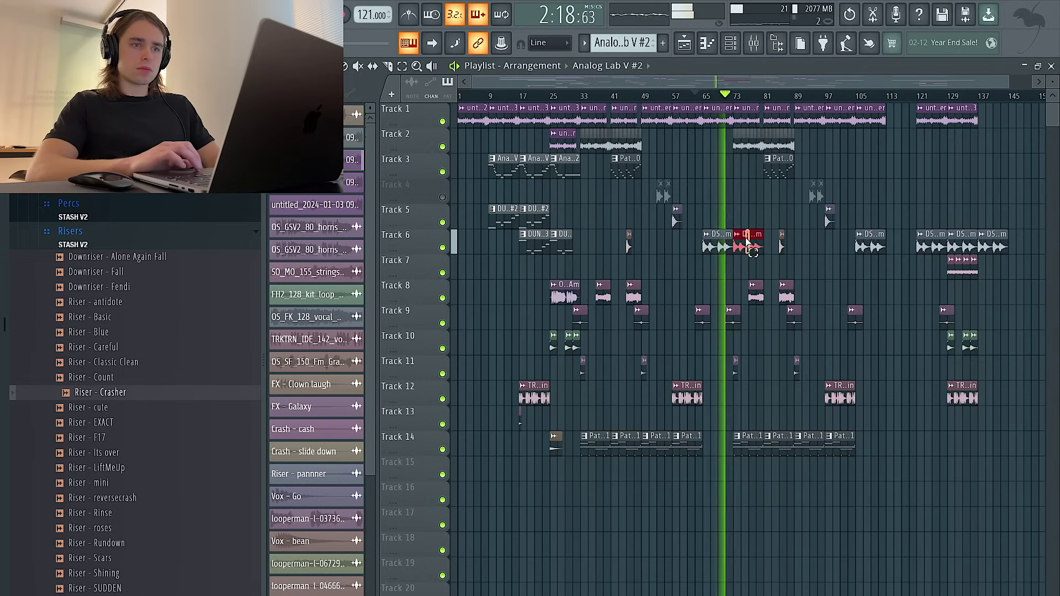
key(shift+Up)
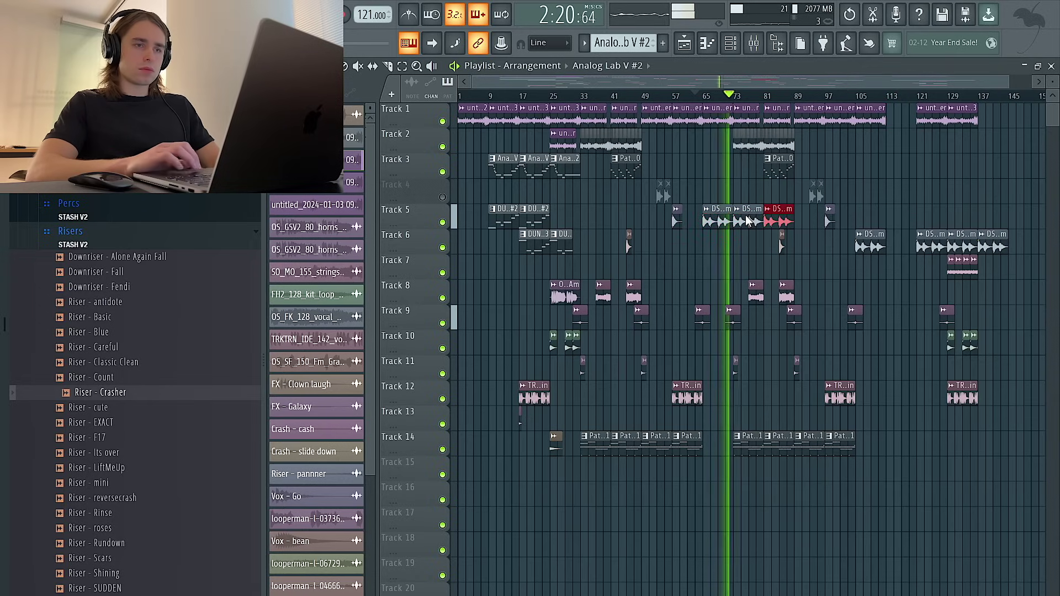
Delete the Track 2 clips between bars 73 and 81 and the violin clip at bar 81 on Track 5.
ctrl+scroll(745, 215, up, 2)
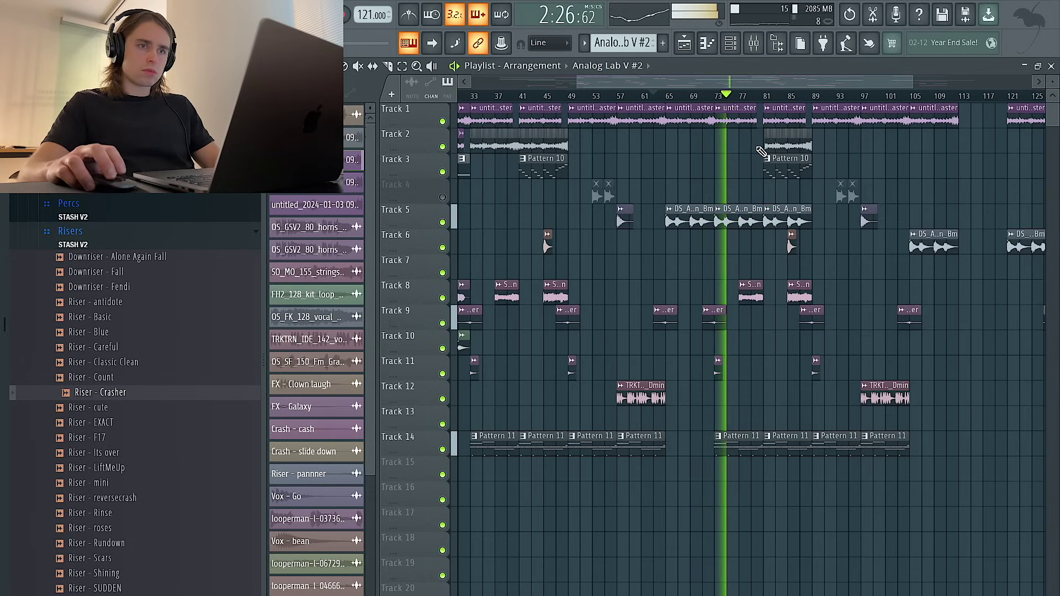
ctrl+scroll(762, 152, up, 3)
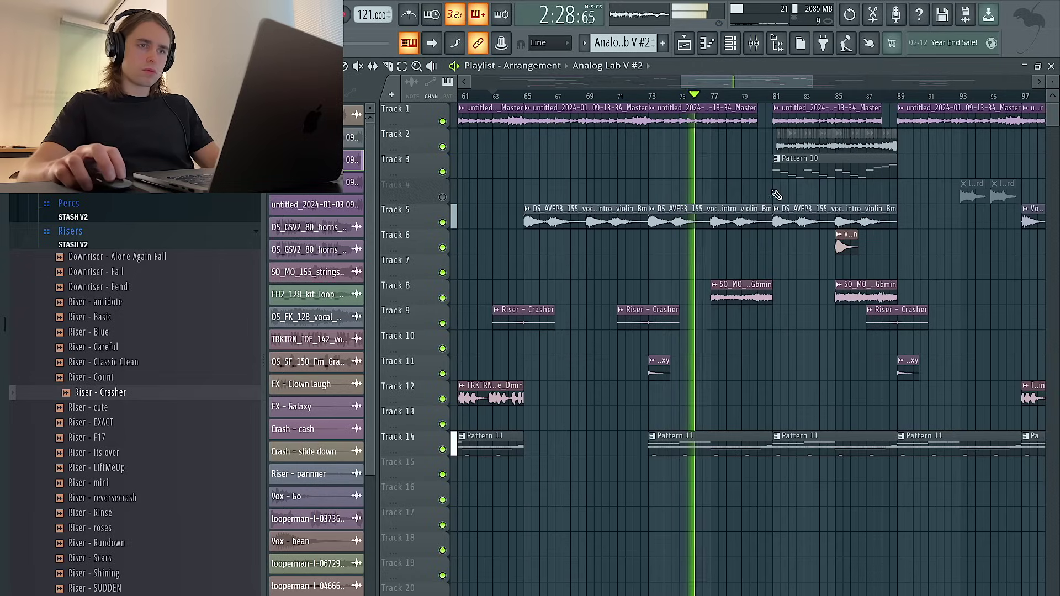
key(ctrl+z)
right_click(685, 144)
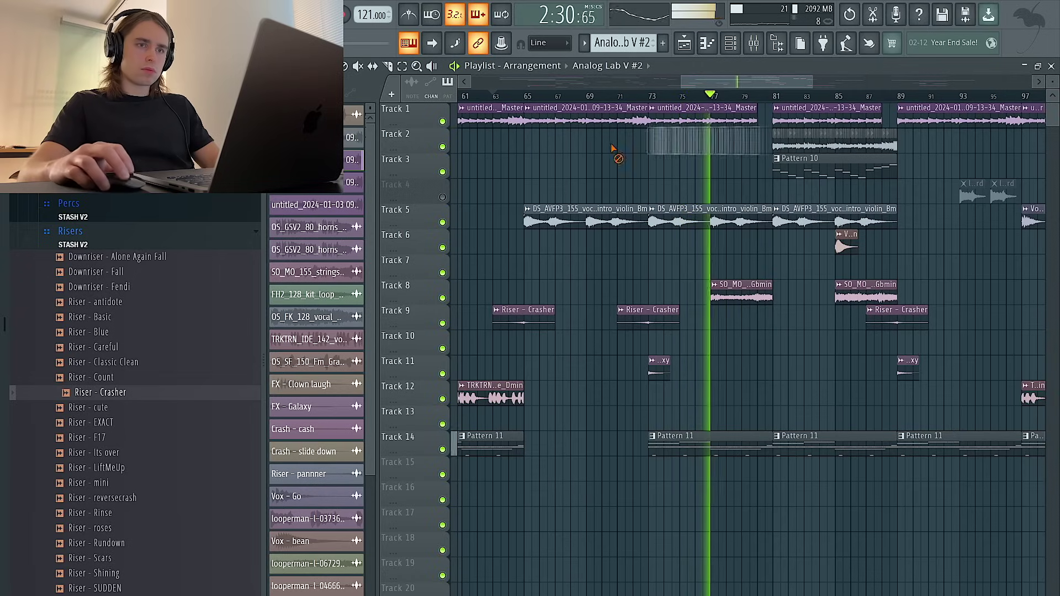
right_click(804, 218)
ctrl+scroll(795, 217, up, 1)
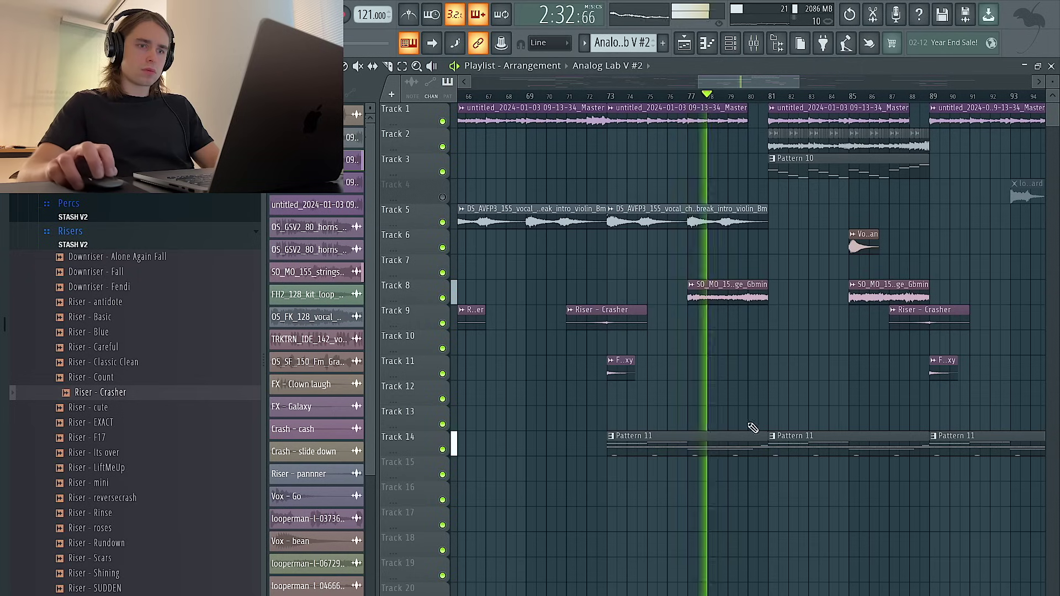
Trim the Pattern 11 clip at bar 73 to end at bar 80 and place Riser - Classic Clean on Track 12 leading into bar 81.
click(755, 440)
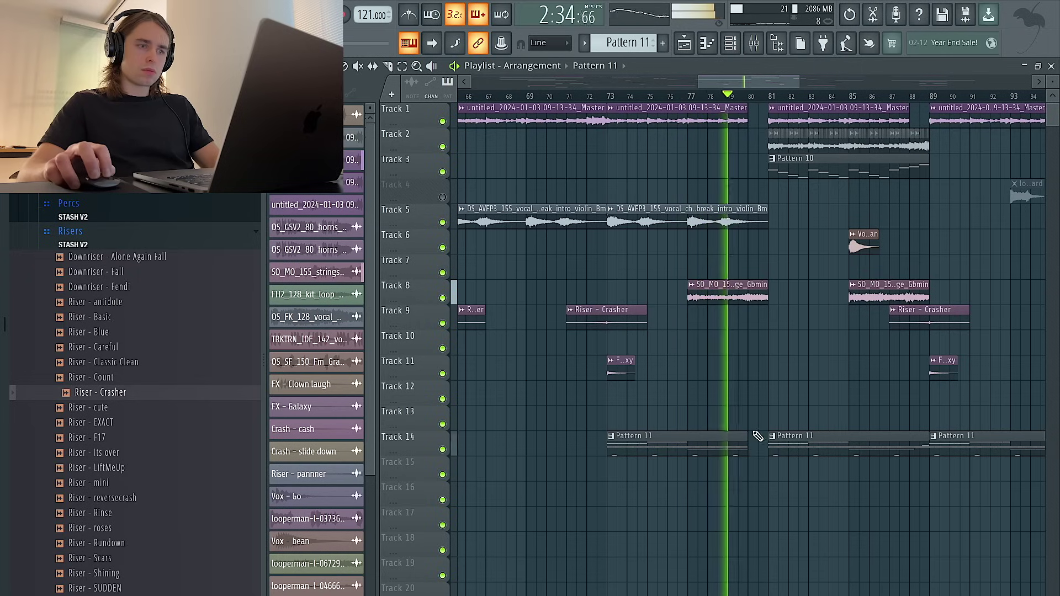
drag(116, 362, 716, 396)
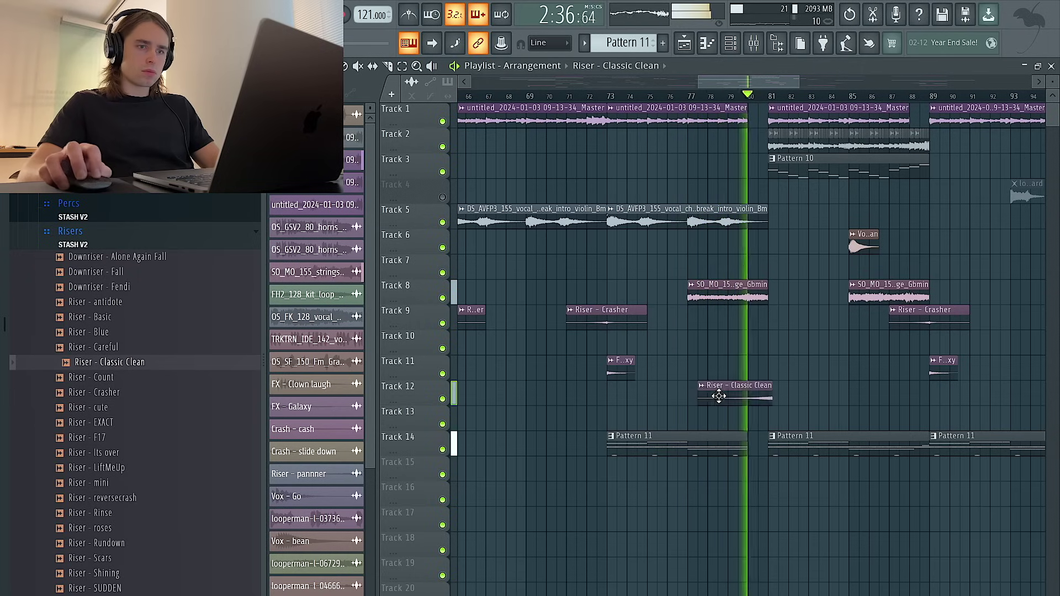
double_click(717, 396)
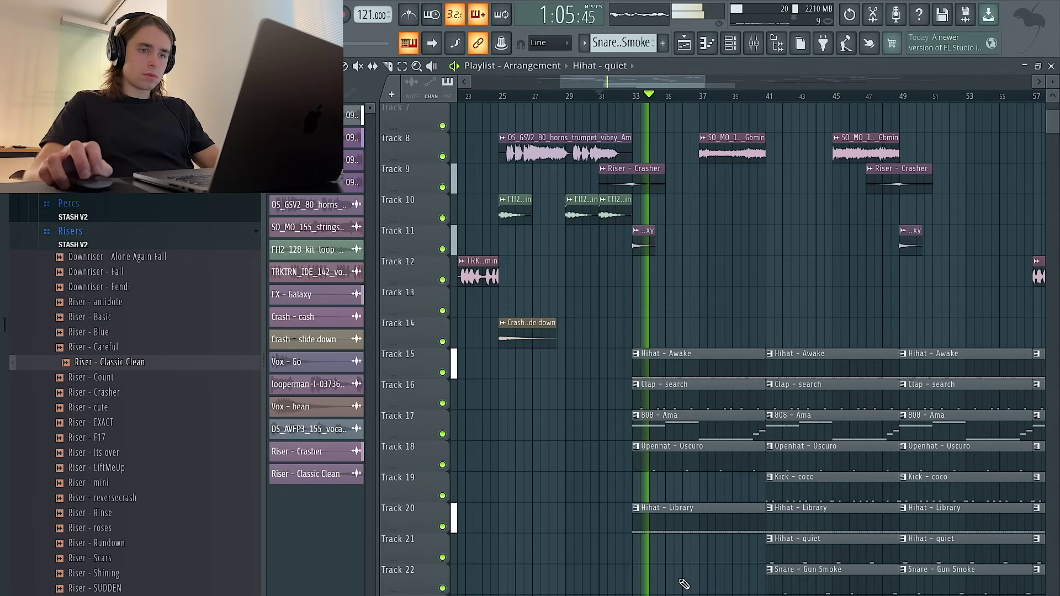
Set the Fresh Air effect on the Master to Mid Air 7 and High Air 3.
scroll(706, 414, down, 2)
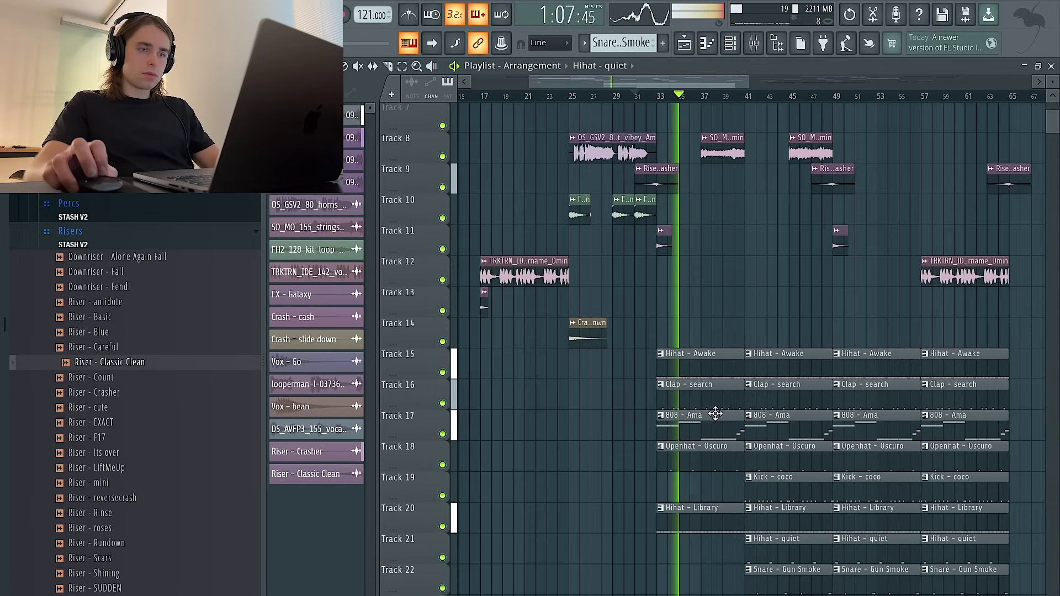
key(F9)
click(962, 393)
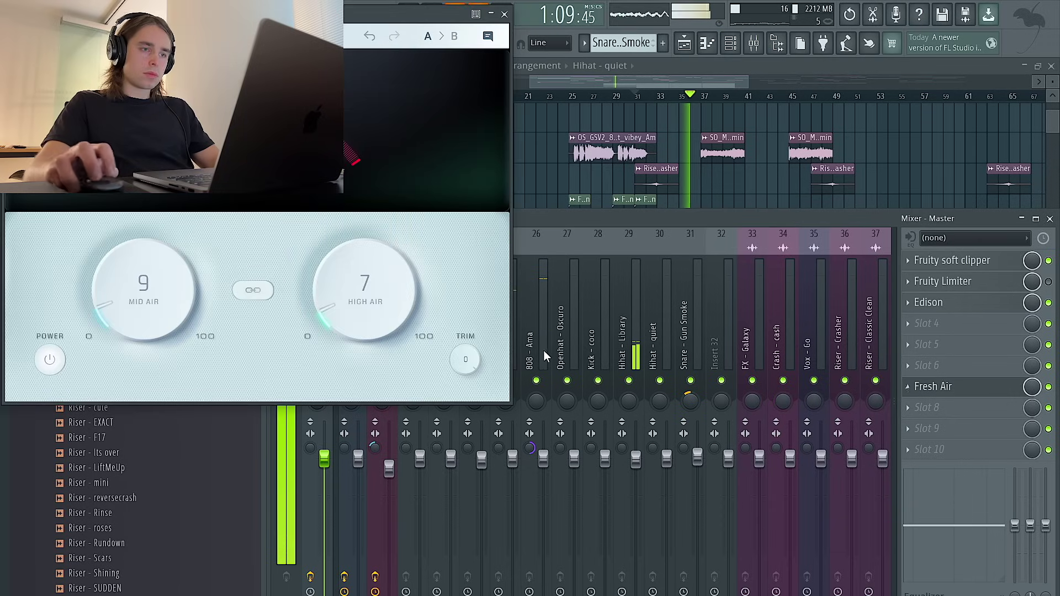
click(274, 294)
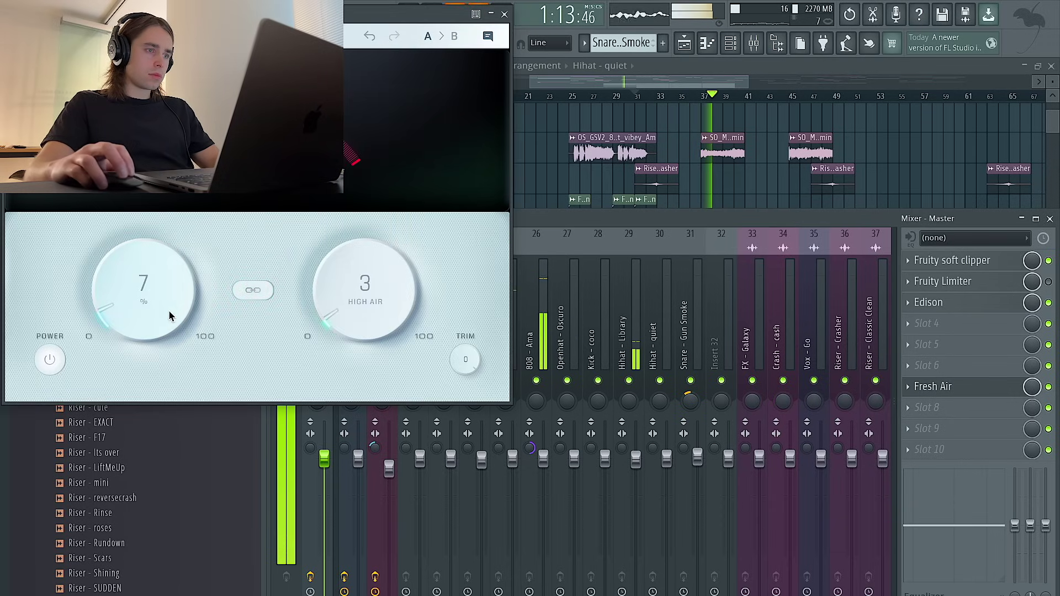
Slightly lower the mixer levels of 808 - Ama, insert 2 and insert 15.
click(543, 461)
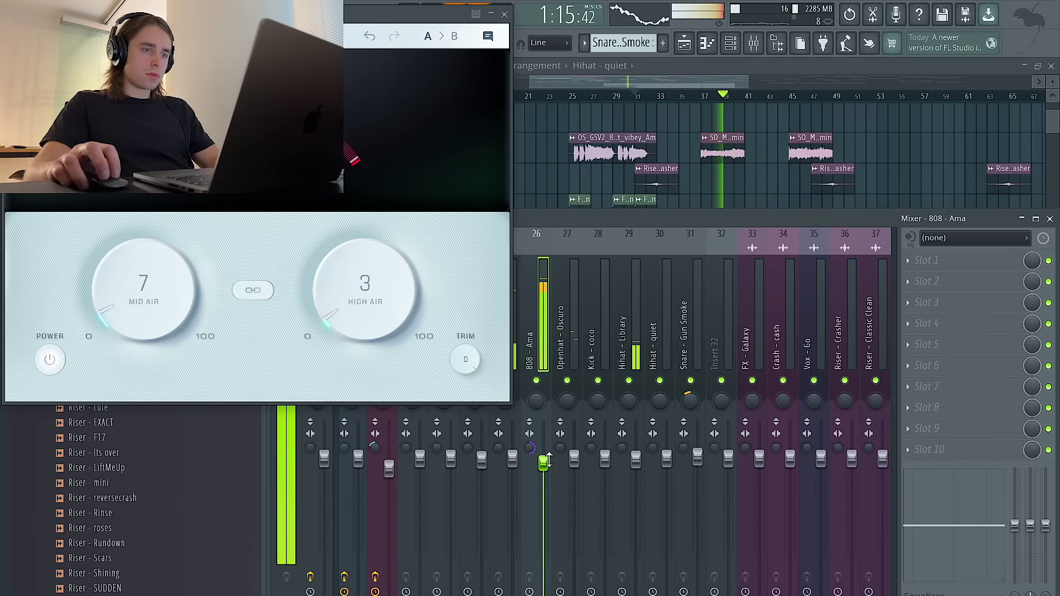
click(504, 14)
scroll(498, 309, up, 10)
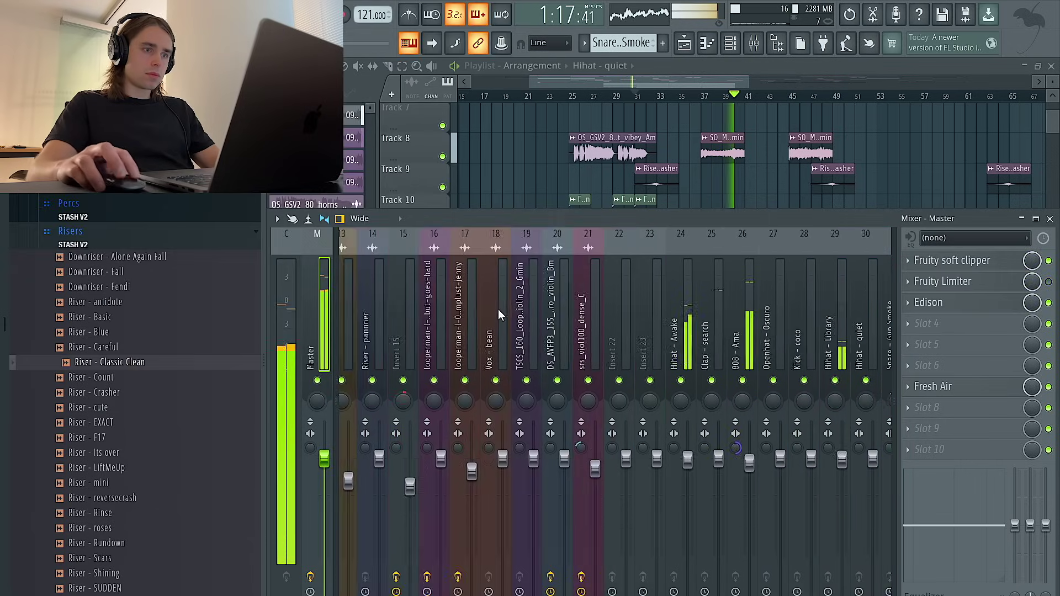
scroll(511, 331, down, 5)
scroll(516, 330, up, 14)
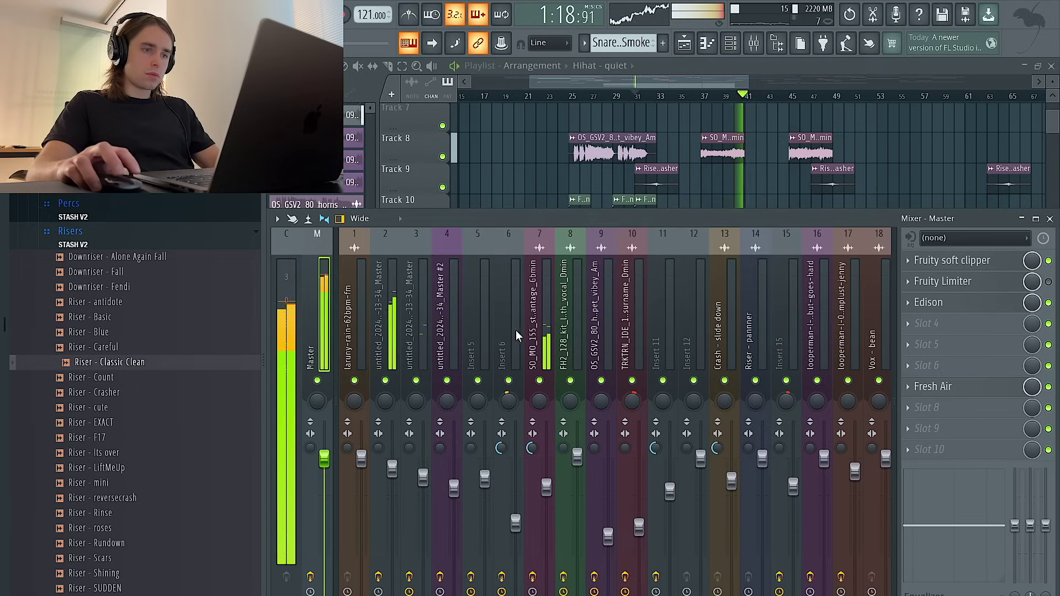
click(386, 482)
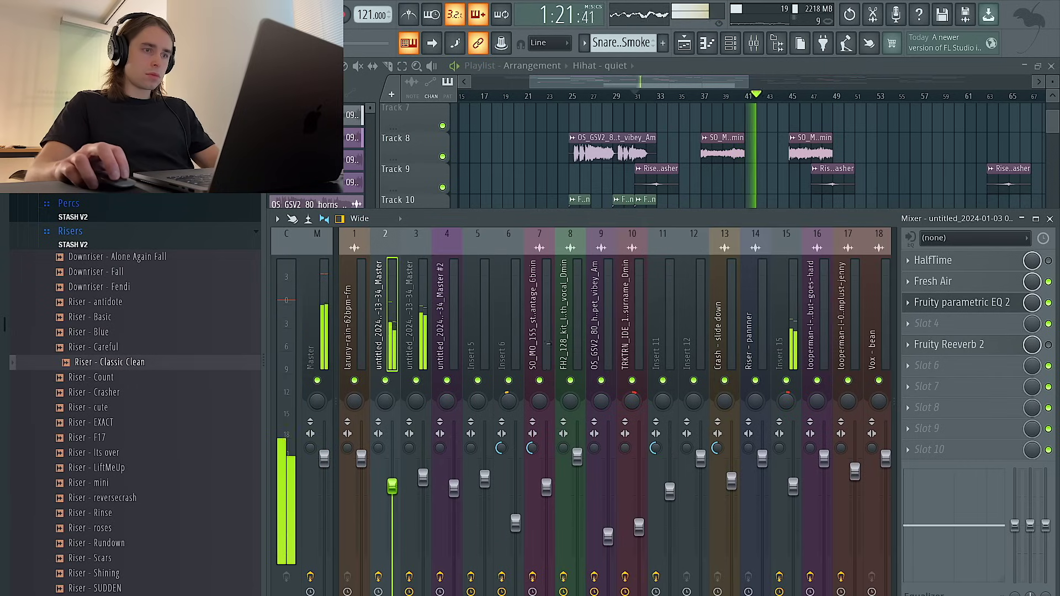
drag(794, 486, 793, 495)
right_click(736, 192)
Check the channel settings of the Vox - bean clip at bar 45 on Track 6.
scroll(859, 251, up, 1)
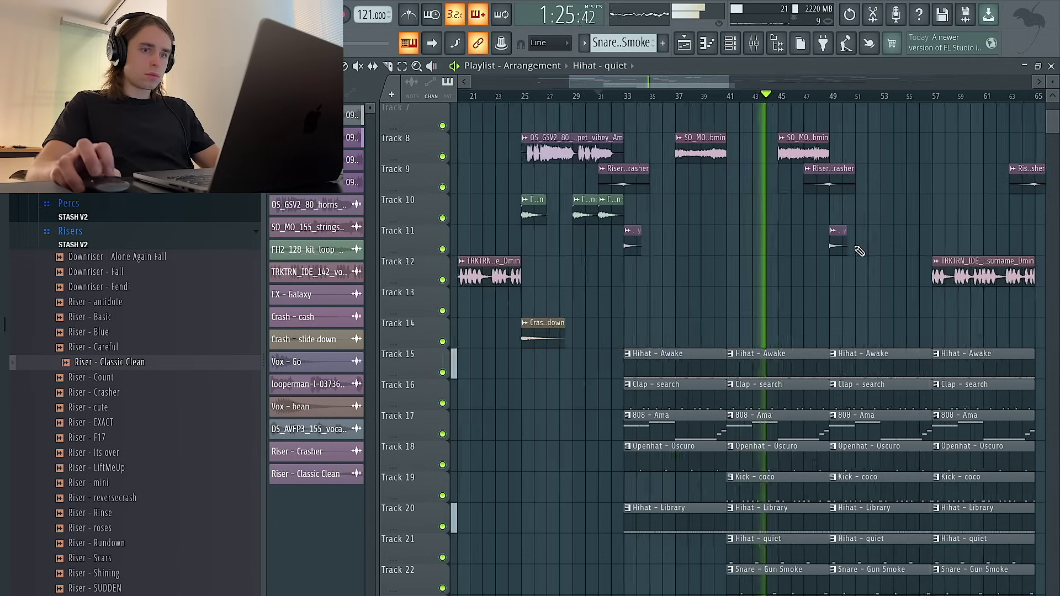
scroll(859, 252, down, 4)
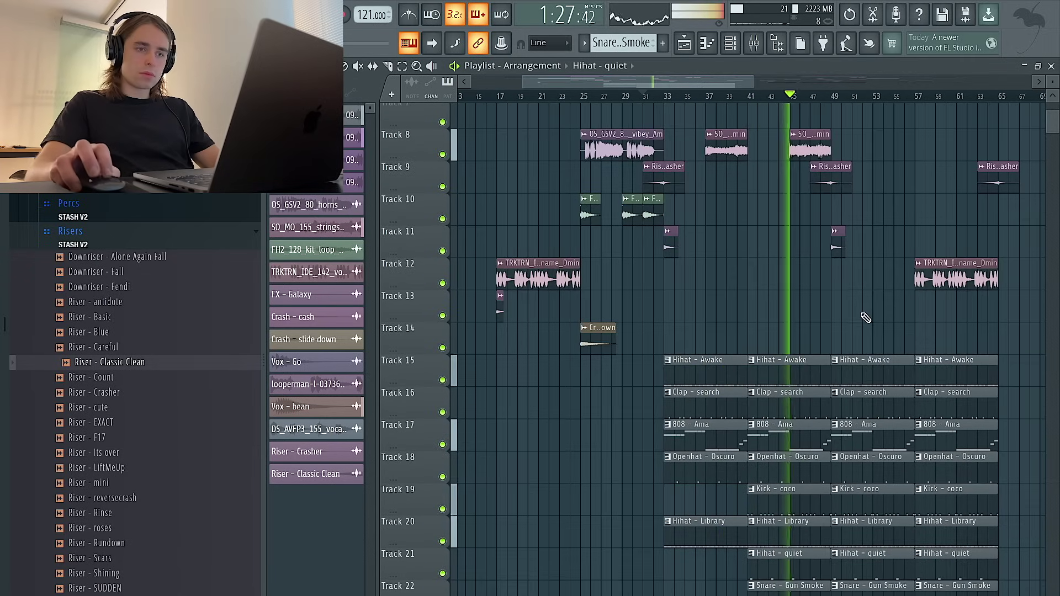
scroll(865, 317, up, 3)
scroll(608, 211, up, 3)
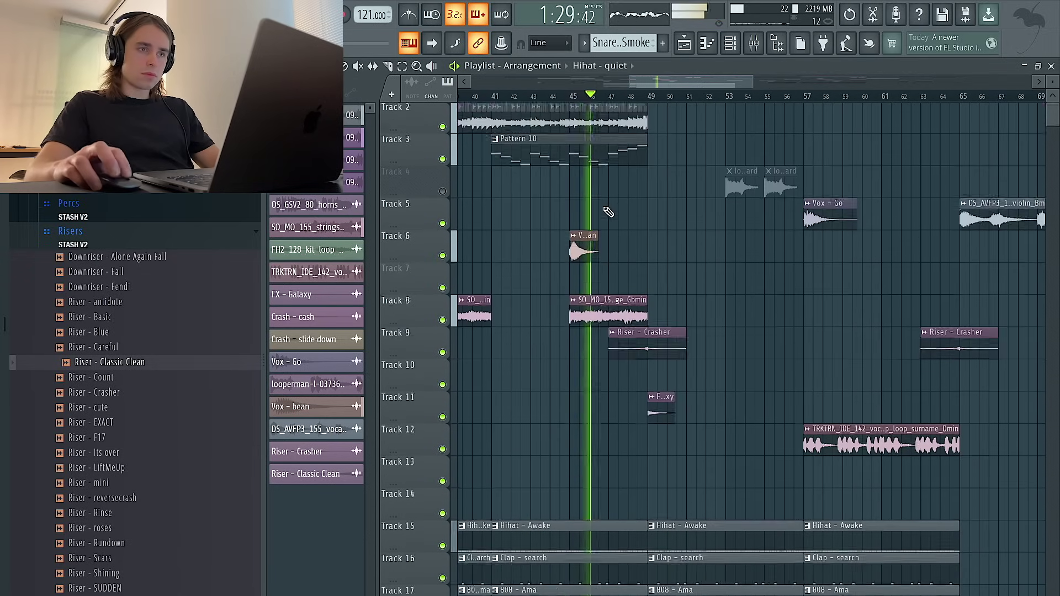
scroll(608, 212, up, 1)
double_click(593, 285)
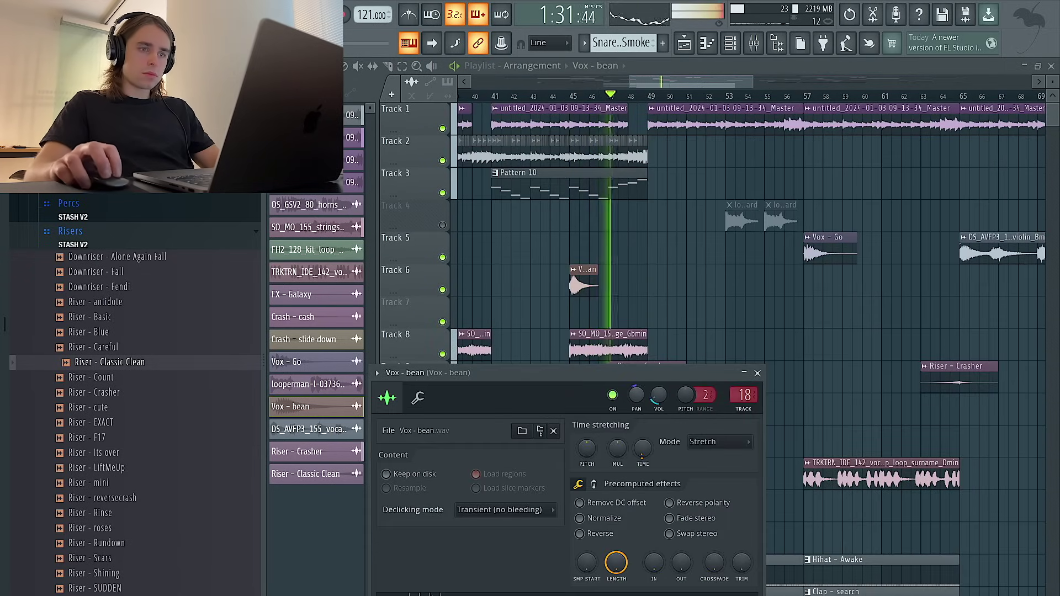
key(Escape)
Delete the Hihat - Awake, 808 - Ama, Kick - coco and Hihat - Library clips at bar 49 and start Clap - search at bar 50.
scroll(704, 276, down, 6)
scroll(697, 317, up, 2)
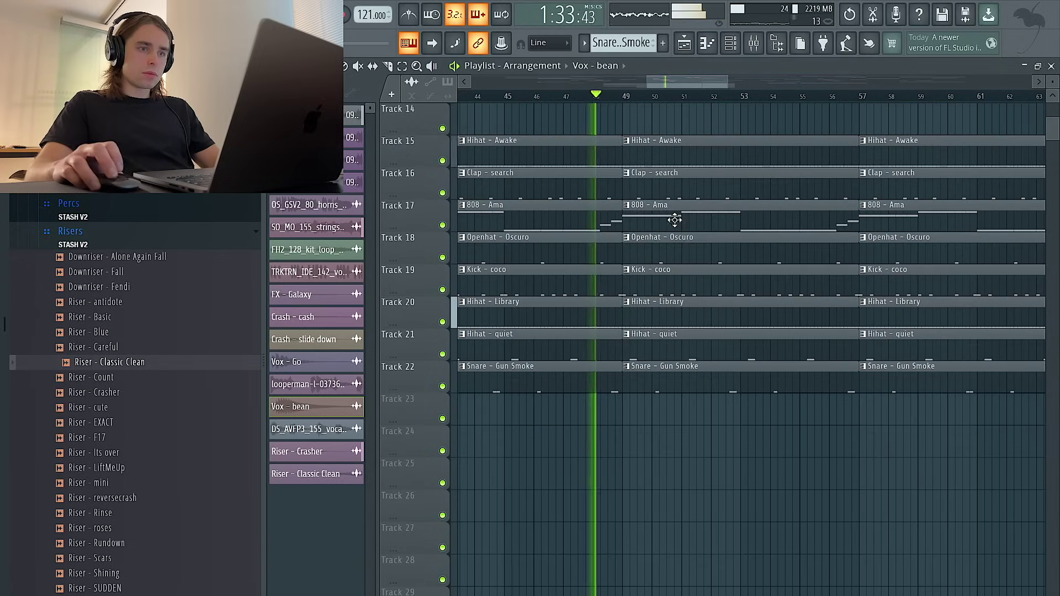
right_click(674, 219)
right_click(688, 284)
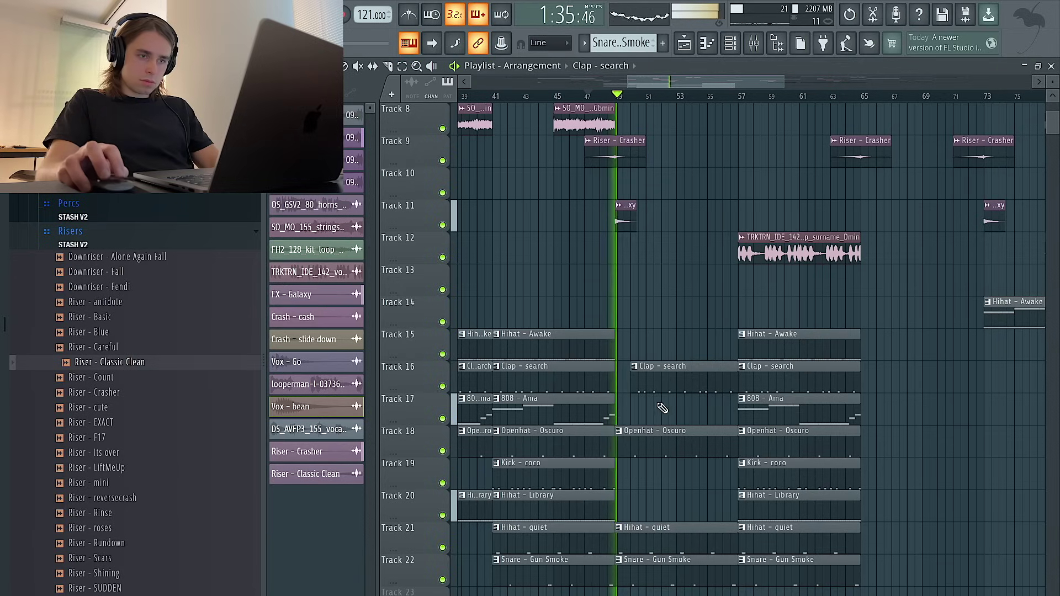
Check the volume in the channel settings of the FX - Galaxy clip at bar 49 on Track 11.
double_click(624, 215)
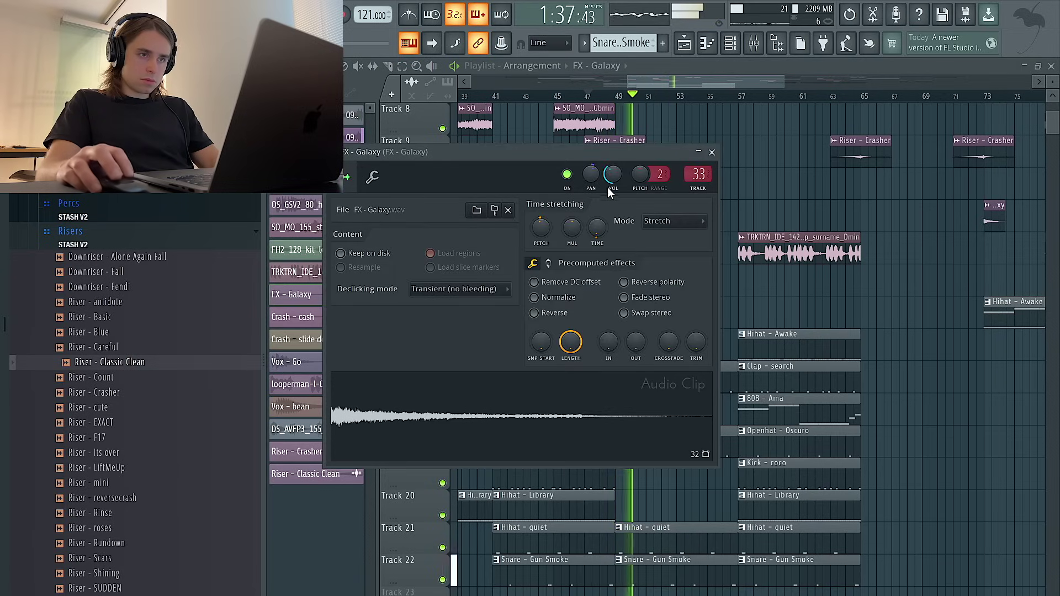
key(Escape)
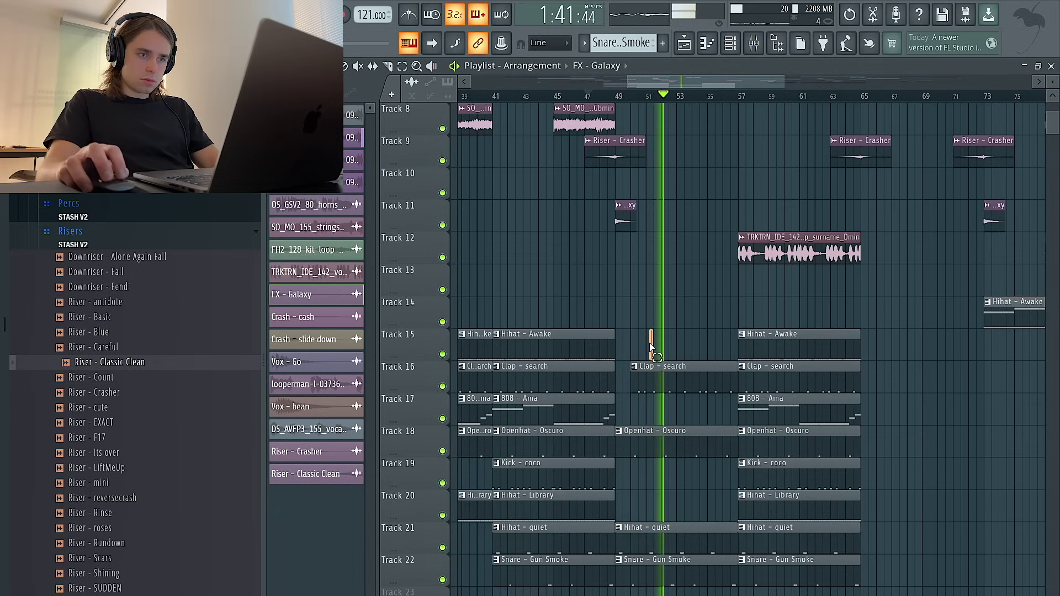
Place a shortened, unique copy of the Hihat - Awake pattern from bar 53 to 57 on Track 15 and open its notes.
ctrl+click(583, 347)
key(ctrl+d)
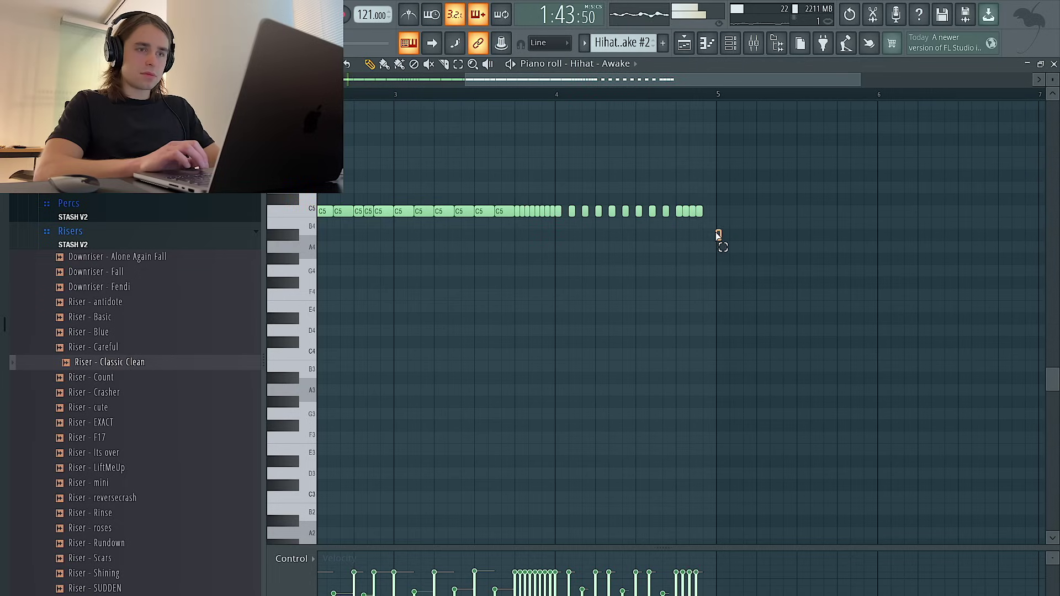
Thin out the closing roll of the copied hi-hat pattern, leaving a single C5 note just before bar 5.
right_click(694, 210)
right_click(698, 213)
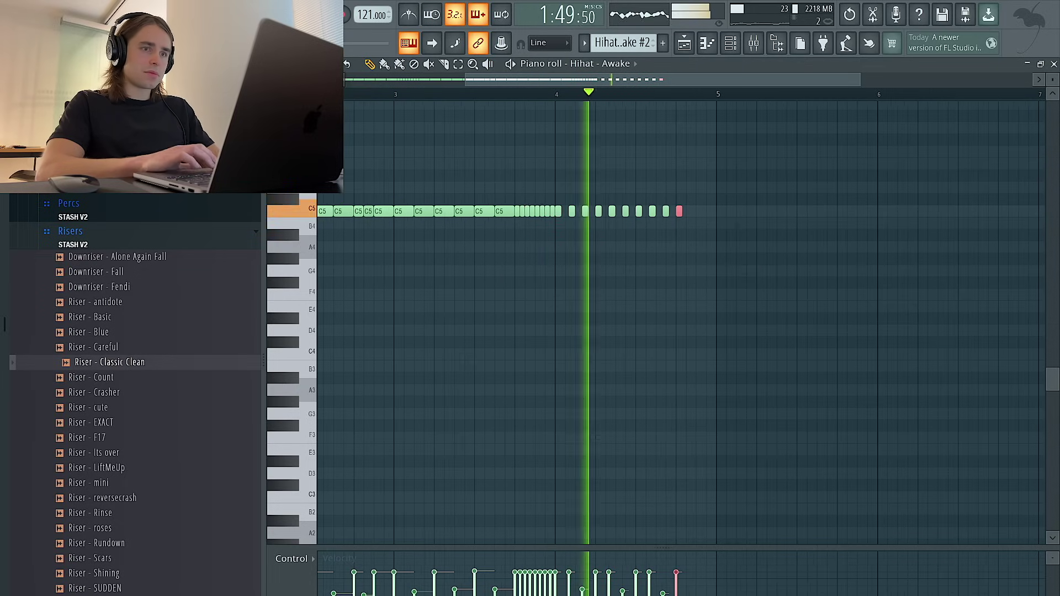
click(697, 211)
key(ctrl+z)
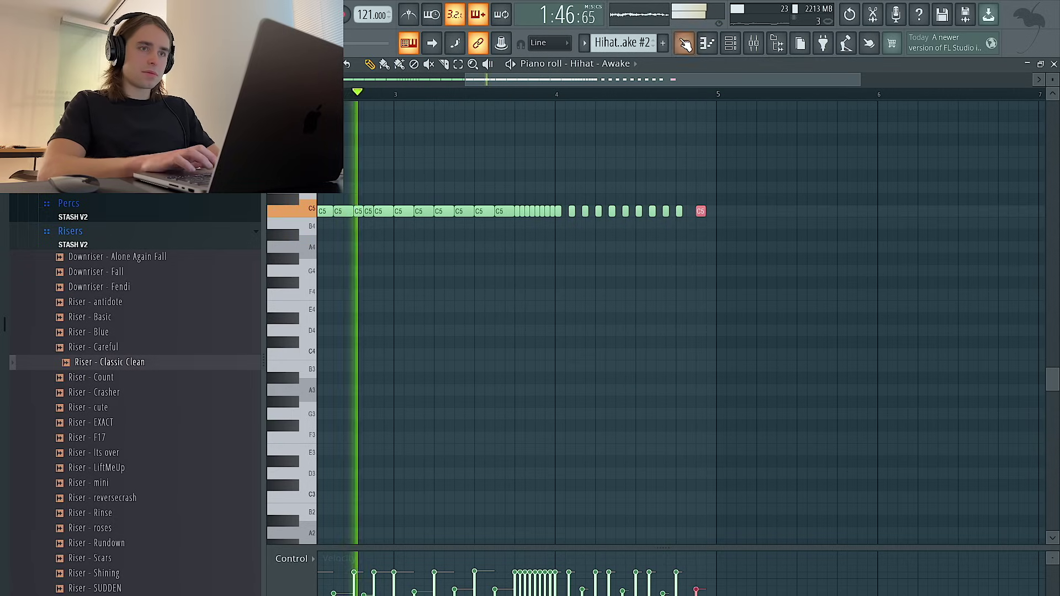
key(F5)
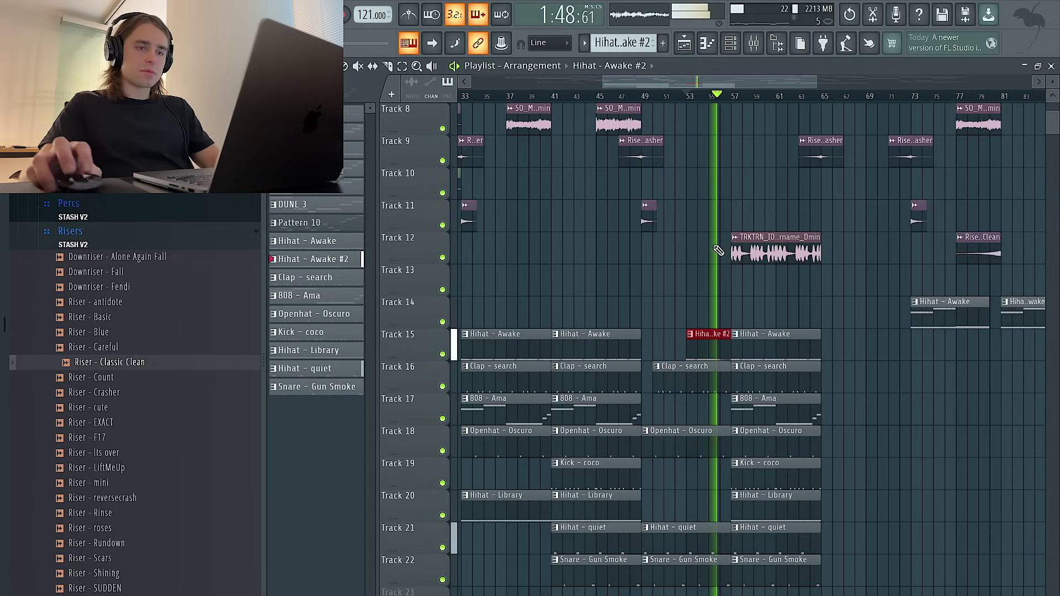
Remove the leftover C5 note at bar 5 in the Hihat - Awake #2 pattern and return to the playlist.
click(651, 148)
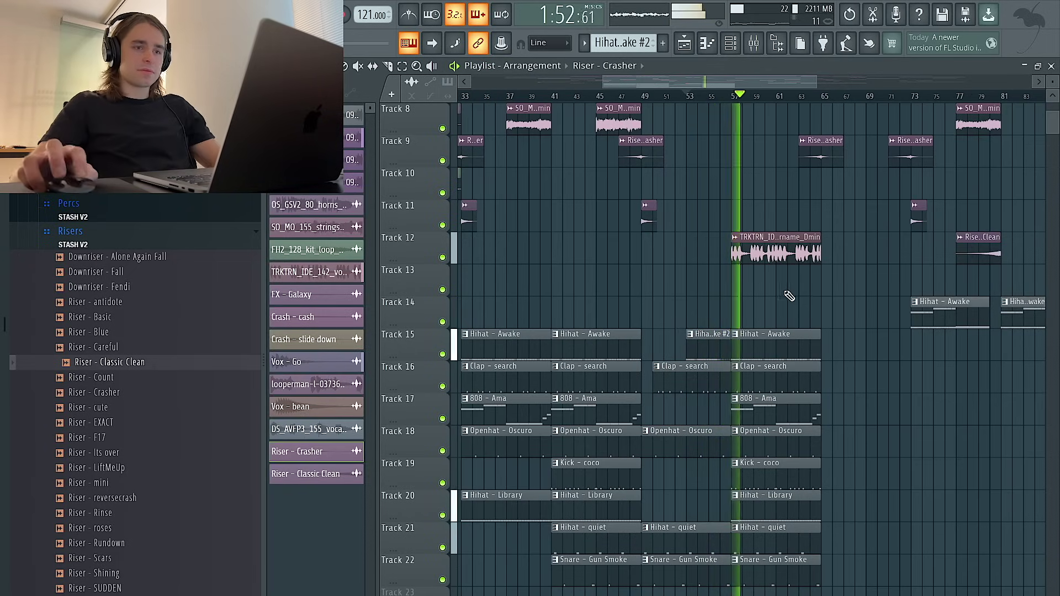
scroll(781, 317, down, 1)
click(734, 348)
ctrl+scroll(734, 347, up, 3)
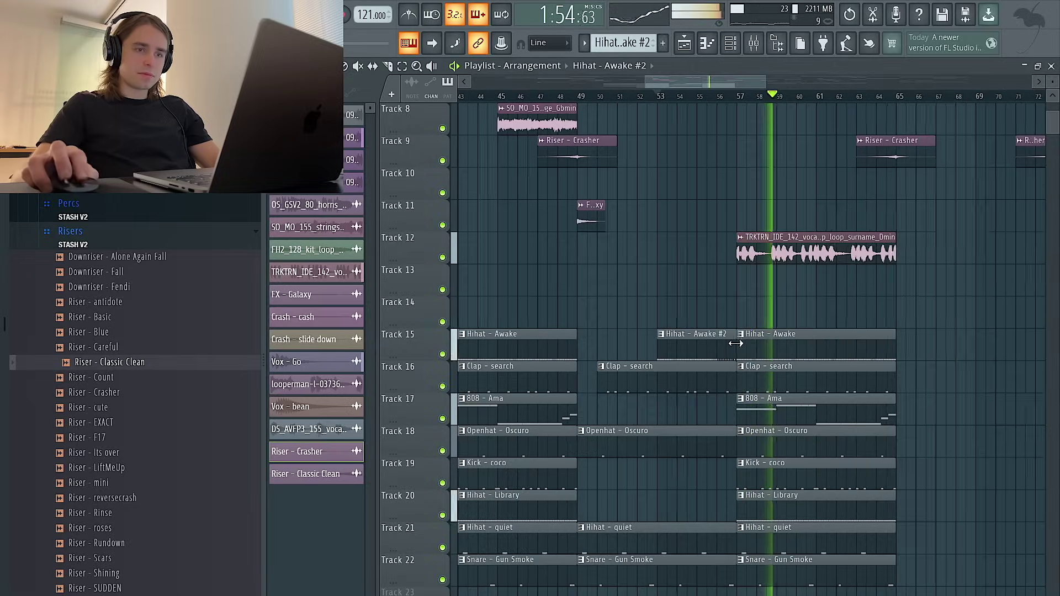
double_click(730, 341)
ctrl+scroll(730, 341, down, 1)
right_click(598, 213)
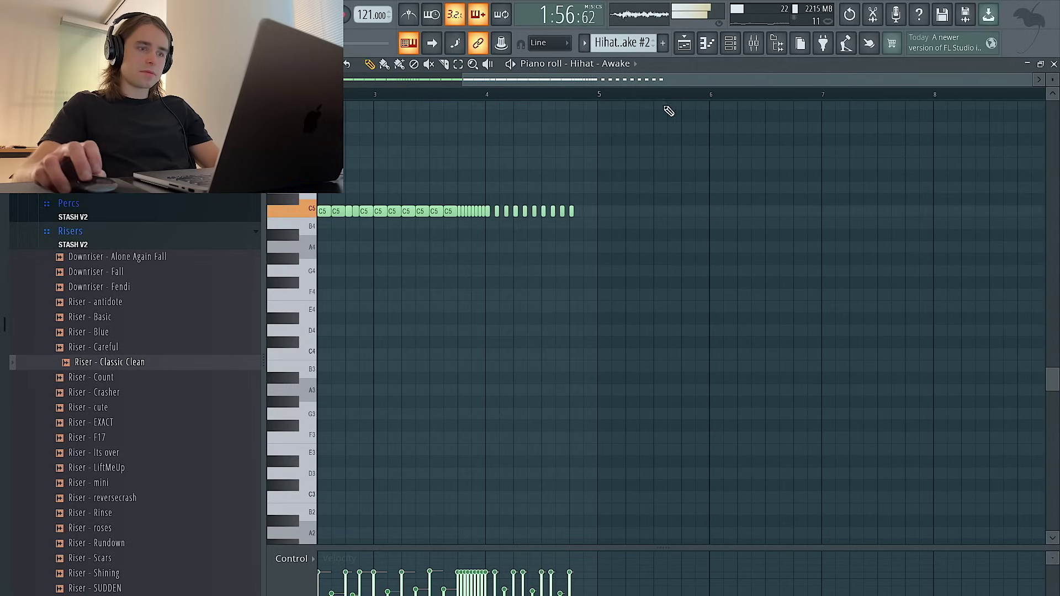
click(684, 43)
Replace the Hihat - Awake clips on Track 14 with a copy of the bar 33–65 drum section, starting at bar 81.
ctrl+scroll(737, 343, down, 3)
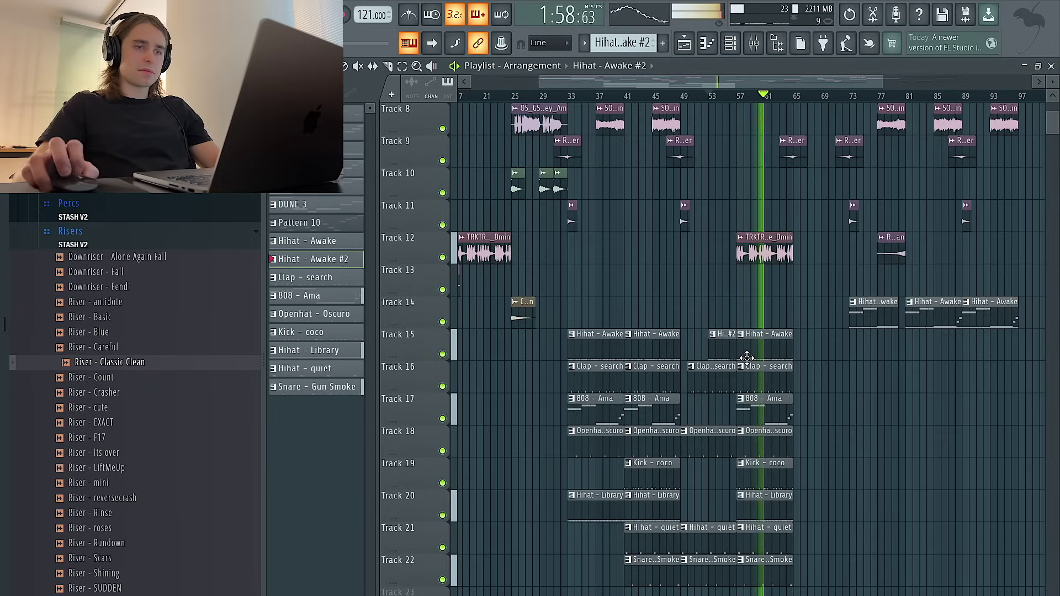
ctrl+scroll(739, 358, up, 3)
ctrl+scroll(719, 358, down, 4)
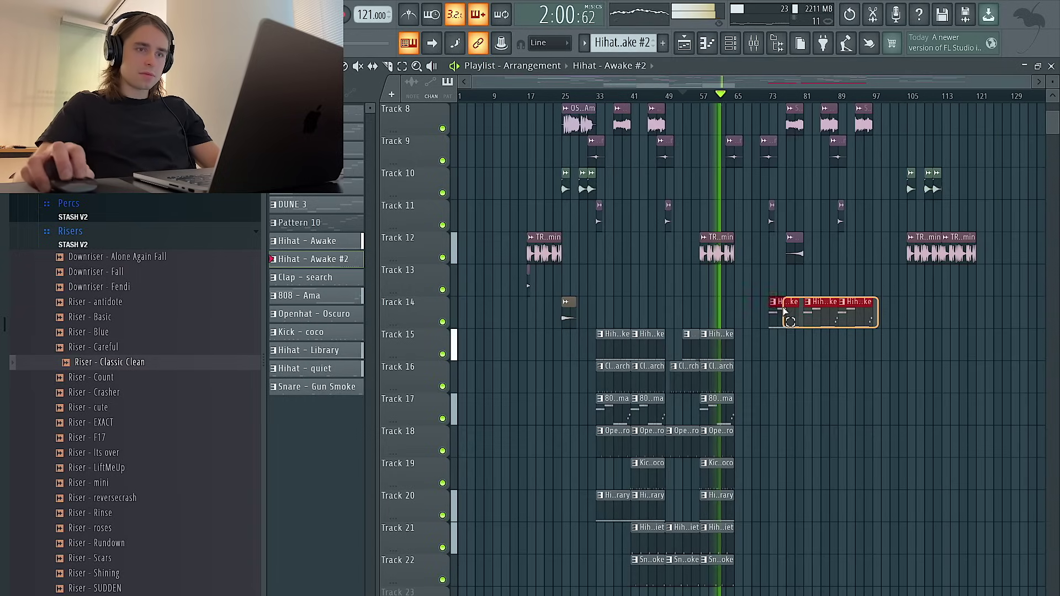
scroll(803, 391, down, 2)
drag(812, 521, 821, 298)
scroll(844, 256, up, 9)
alt+scroll(843, 256, down, 2)
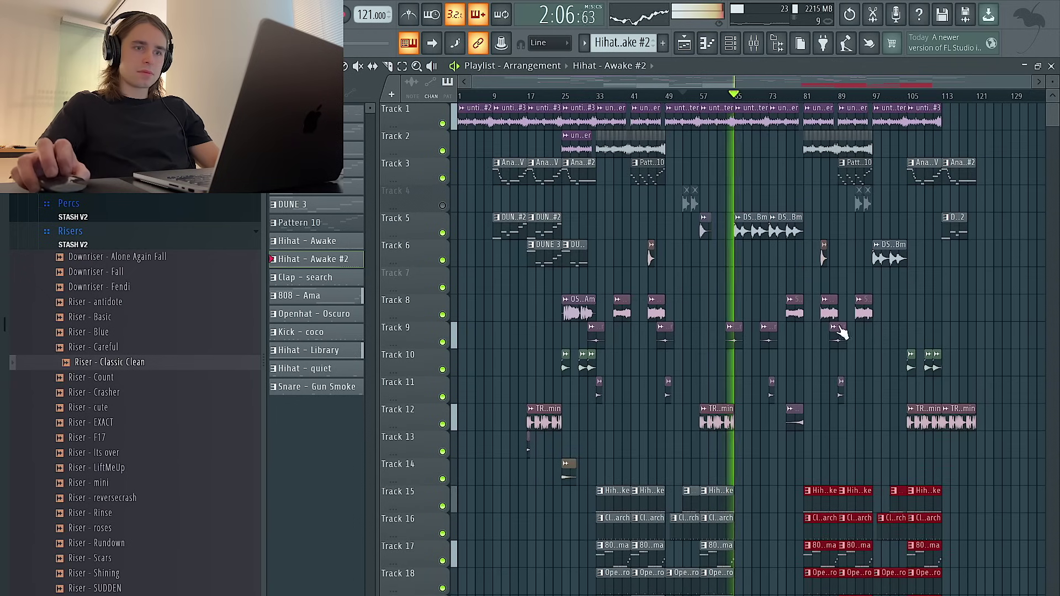
Copy the Hihat - Awake, Clap - search and Openhat - Oscuro clips from bar 81 to bar 73, leaving out 808 - Ama.
ctrl+scroll(847, 381, up, 3)
scroll(795, 360, down, 3)
ctrl+click(755, 373)
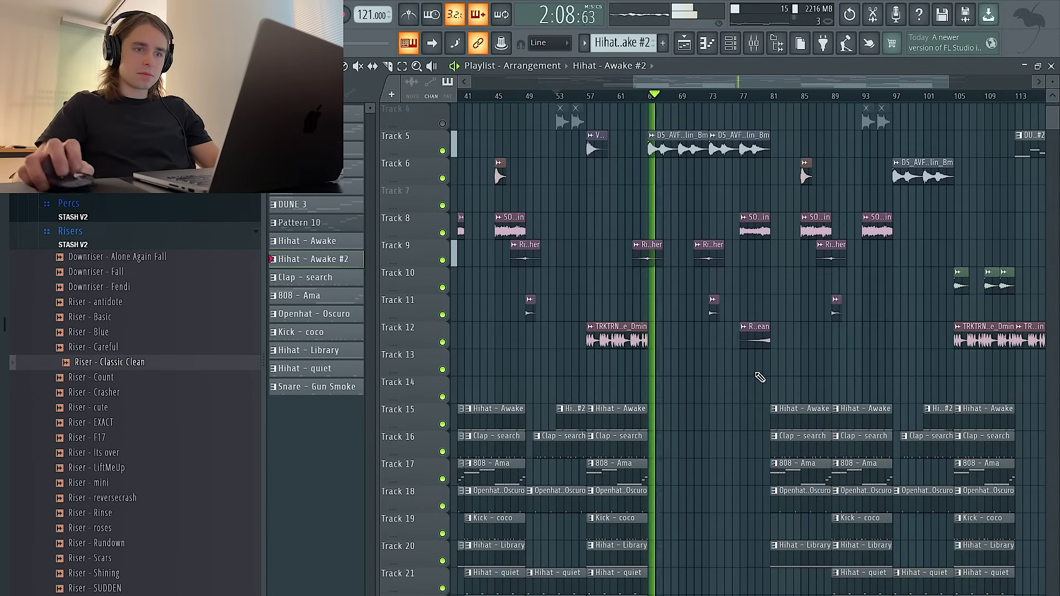
ctrl+drag(789, 508, 791, 508)
shift+drag(794, 502, 736, 492)
right_click(738, 474)
Try a Hihat - Library clip at bar 73 on Track 20 and look at its notes.
click(801, 544)
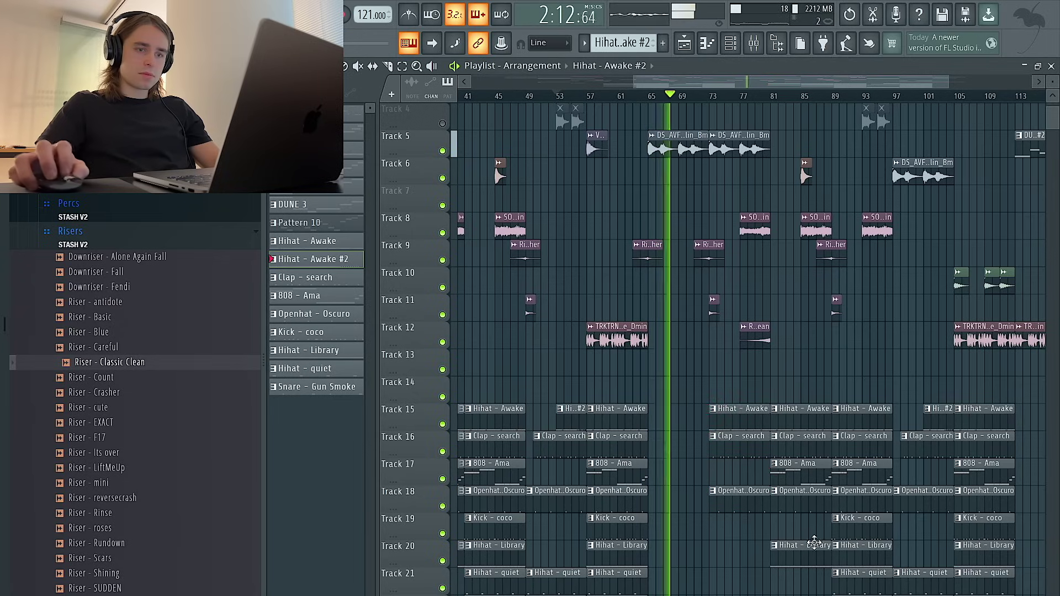
click(710, 549)
double_click(734, 552)
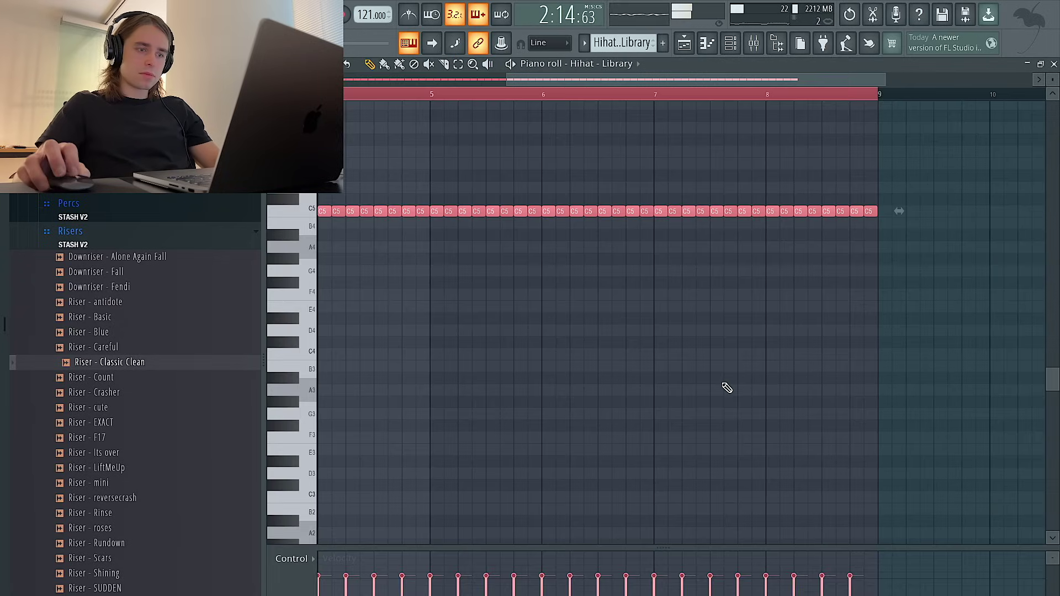
key(ctrl+d)
click(686, 45)
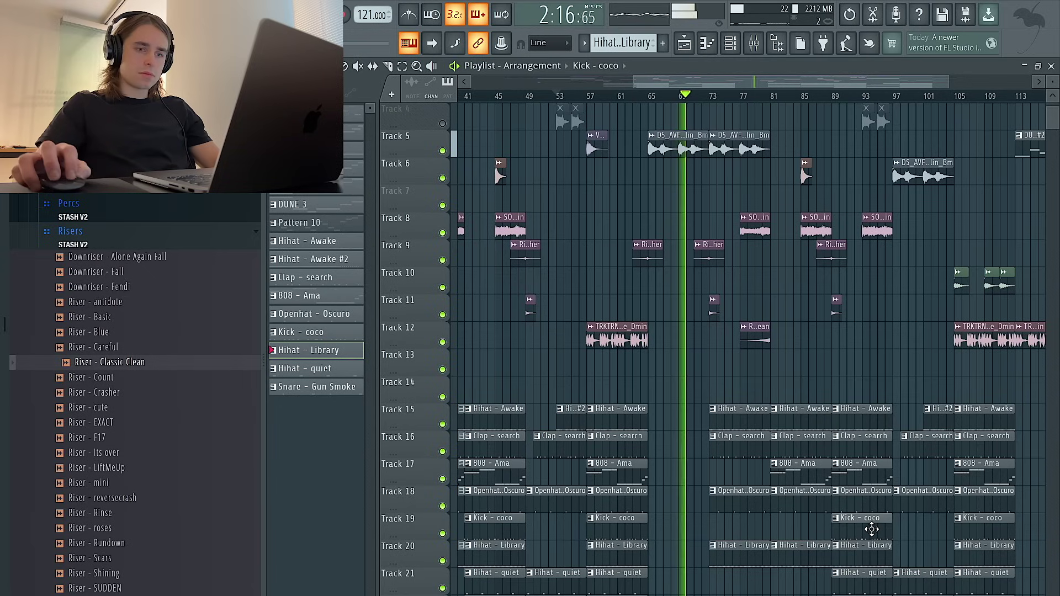
Copy the Hihat - quiet and Snare - Gun Smoke clips to bar 73 and remove the Hihat - Library clip there.
drag(862, 572, 755, 573)
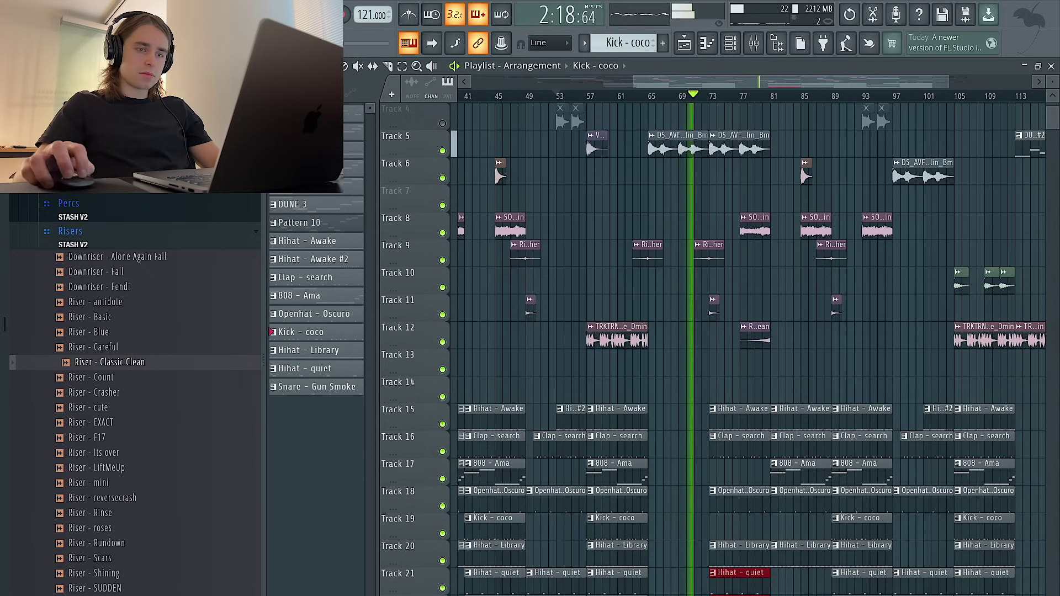
ctrl+scroll(749, 494, up, 3)
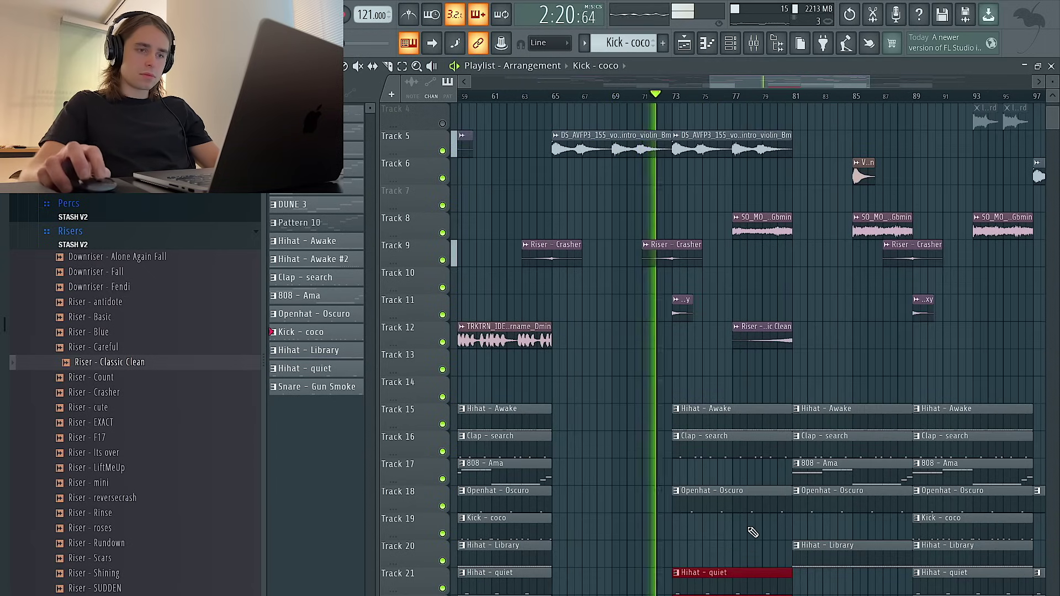
alt+scroll(749, 529, down, 1)
ctrl+scroll(744, 446, down, 2)
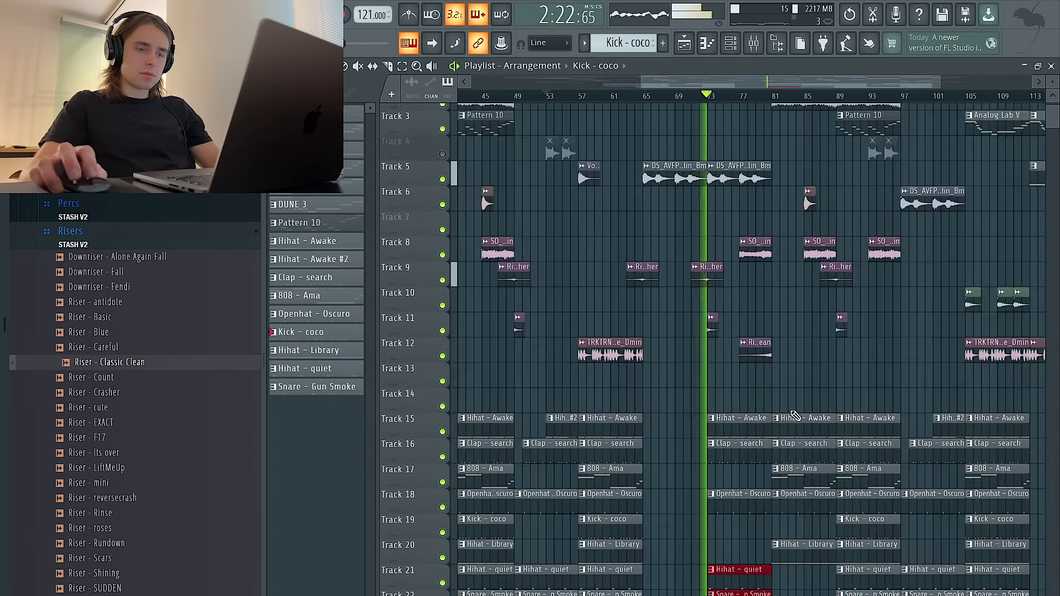
Replace Hihat - Awake at bar 73 with Hihat - Awake #2 at bar 77, and end the clap, open hat and snare clips at bar 80.
right_click(749, 452)
key(ctrl+z)
right_click(747, 434)
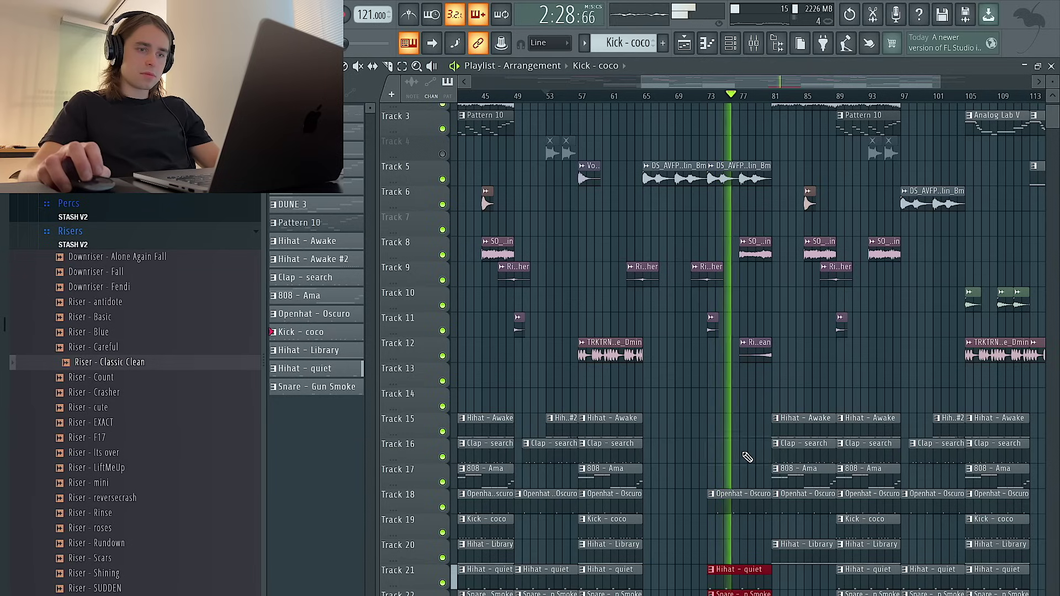
ctrl+click(605, 419)
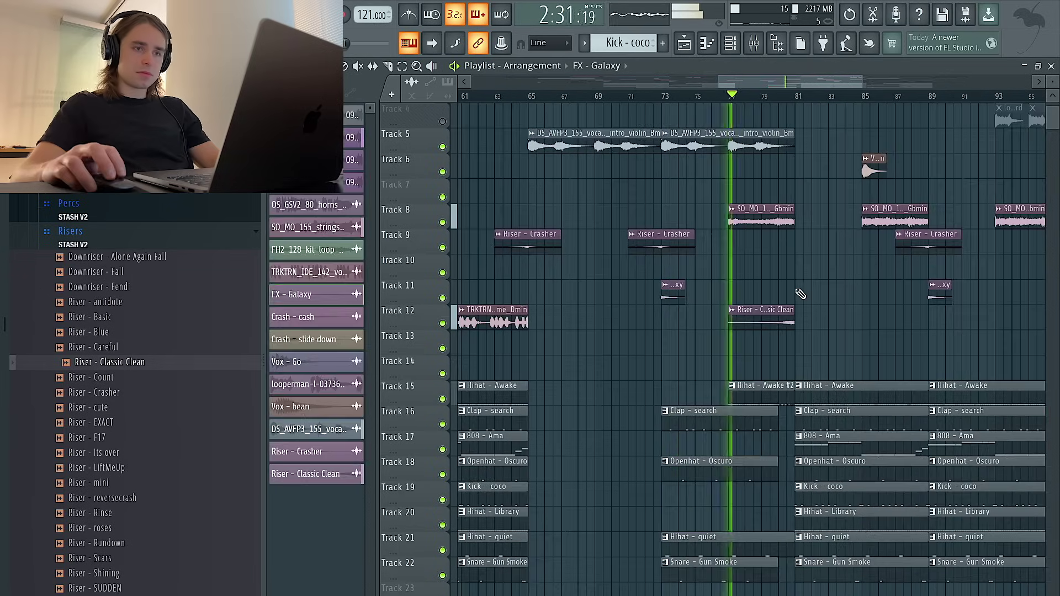
Place a Crash - cash clip at bar 81 on Track 13 and adjust the Riser - Classic Clean volume.
scroll(800, 294, down, 5)
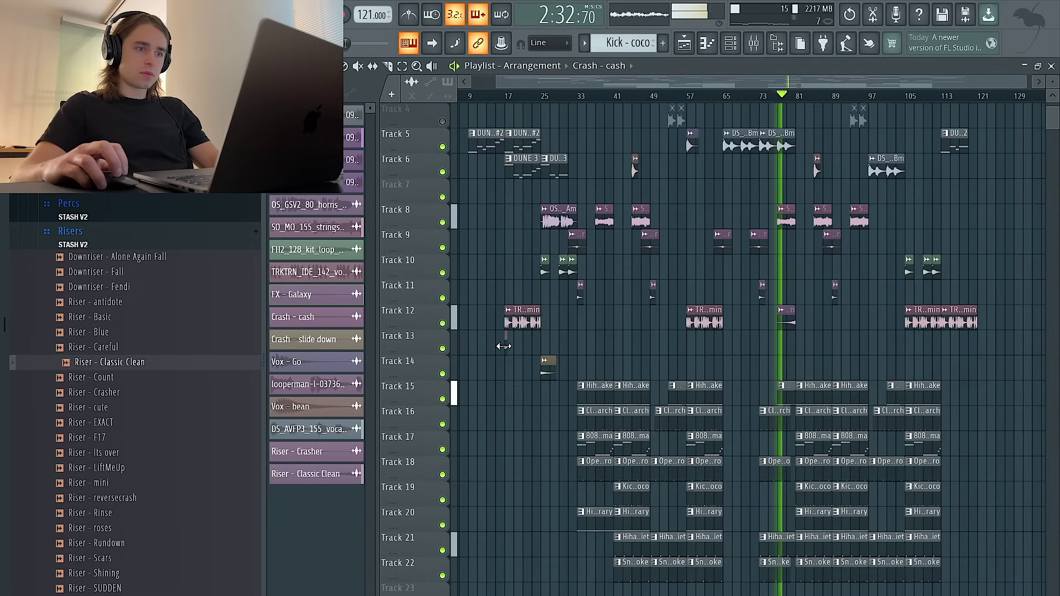
scroll(757, 356, up, 3)
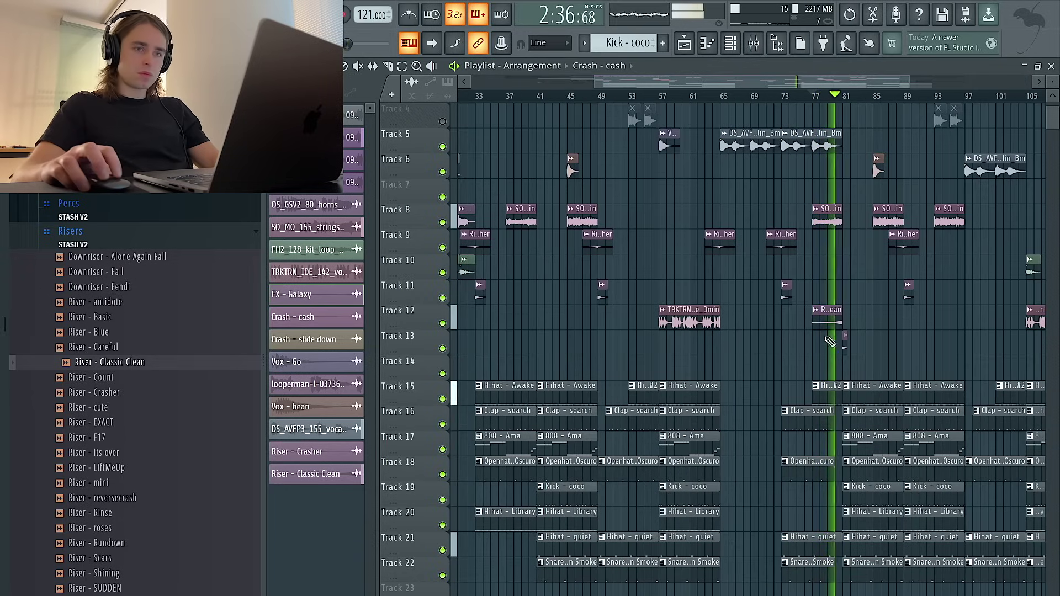
double_click(833, 324)
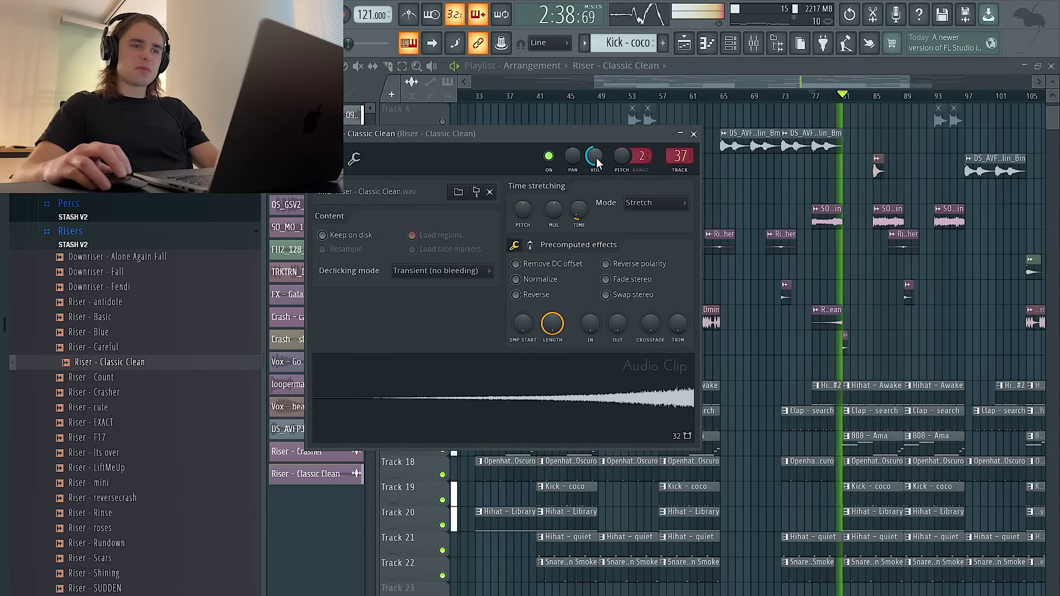
right_click(772, 194)
scroll(808, 205, down, 3)
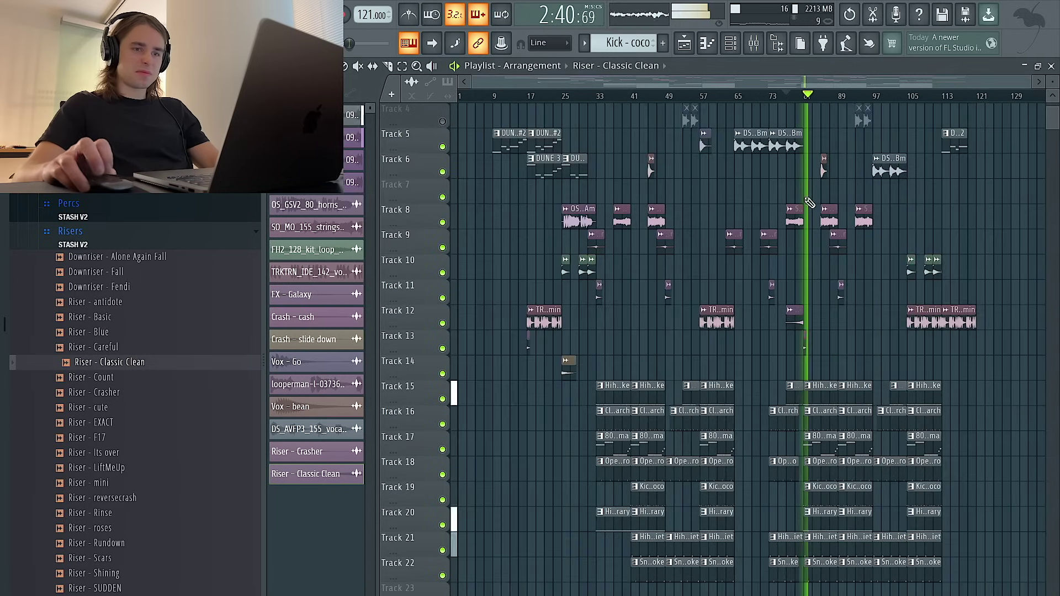
Try the Hihat - Awake notes transposed down to B4, return them to C5 and go back to the playlist.
scroll(827, 380, up, 5)
double_click(822, 385)
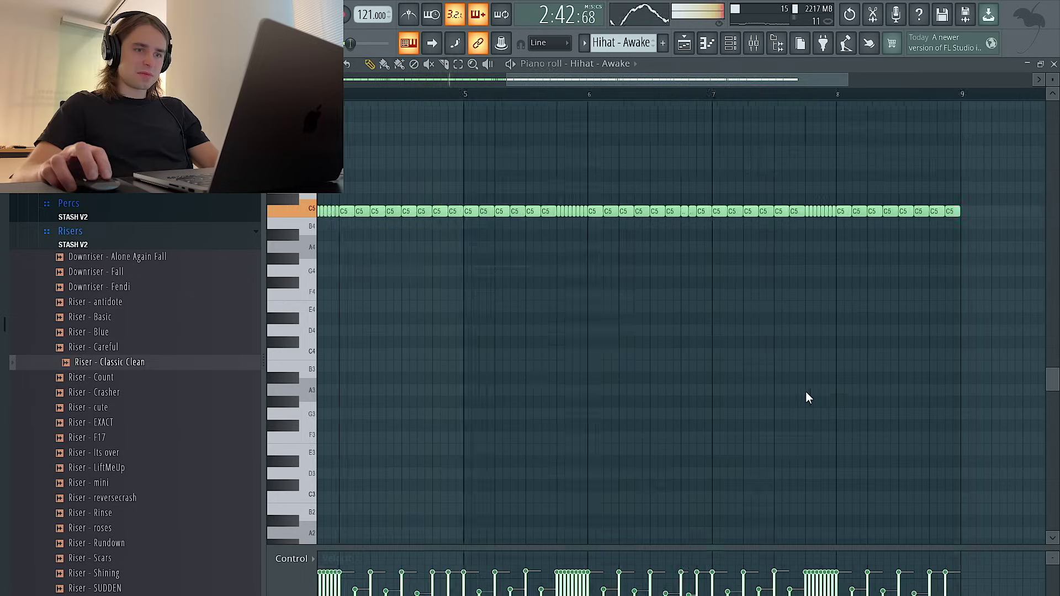
key(shift+Down)
key(shift+Down)
key(shift+Down)
key(shift+Down)
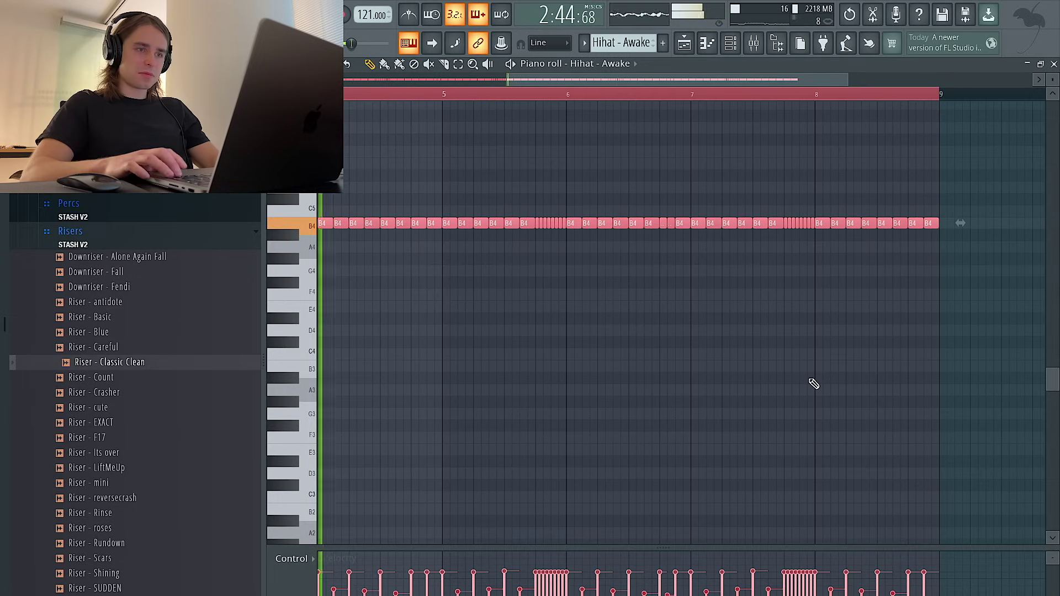
key(shift+Up)
key(shift+Up)
key(shift+Up)
key(shift+Up)
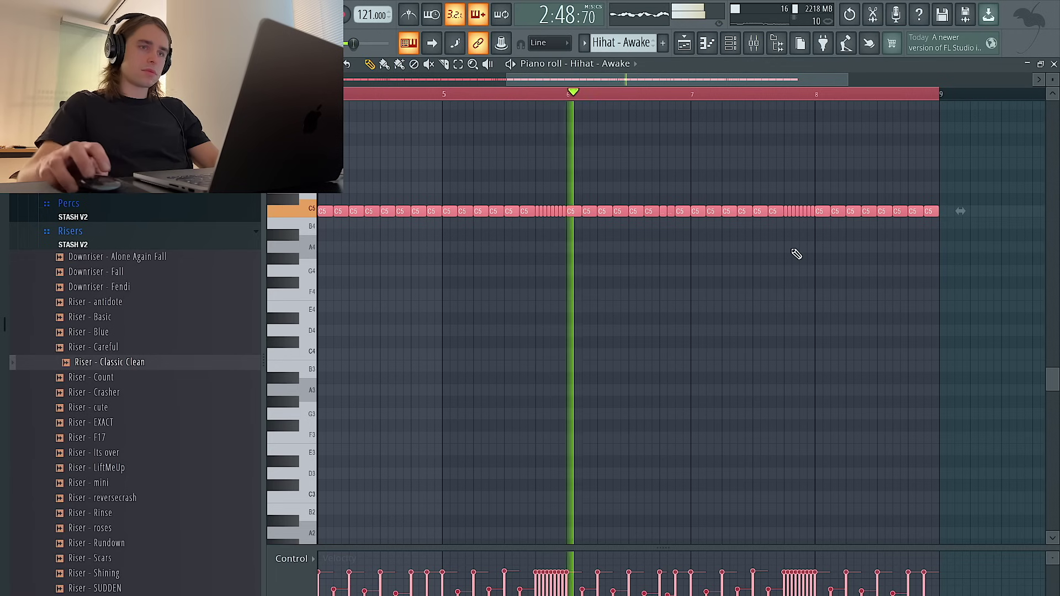
key(F6)
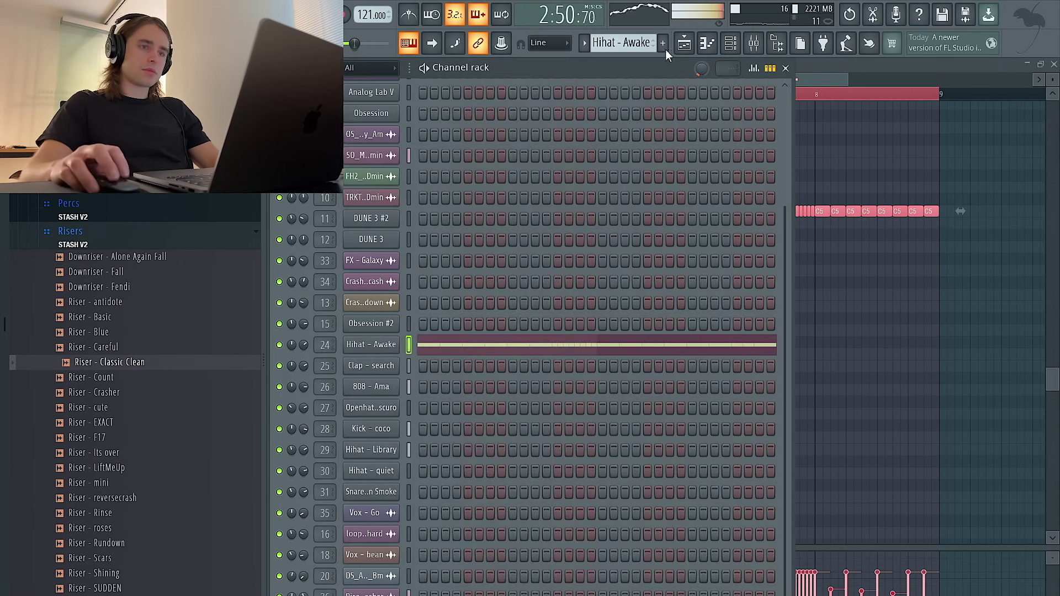
click(683, 44)
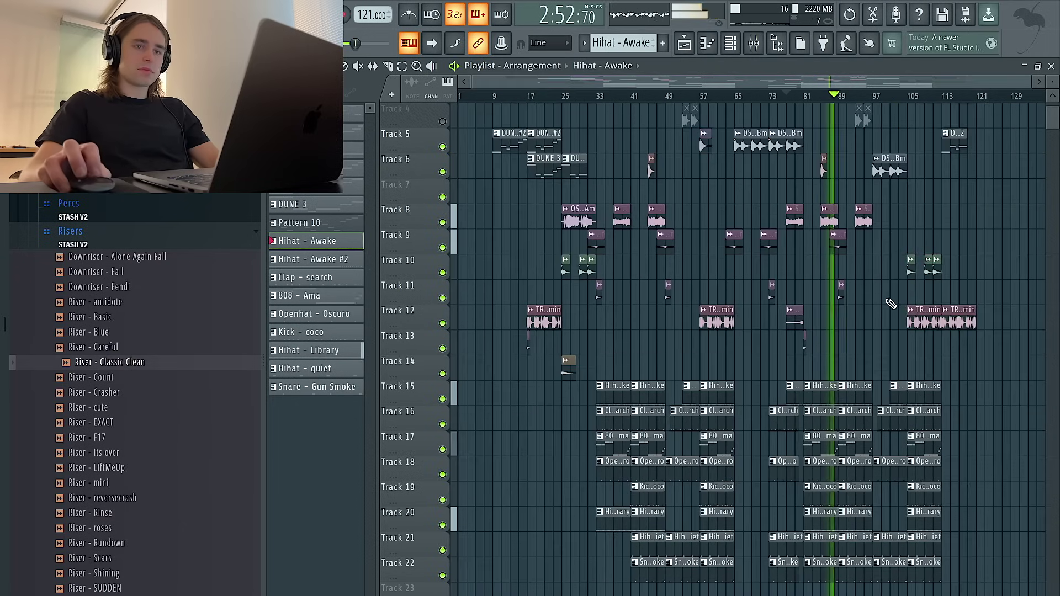
Shorten the Hihat - Awake clip at bar 81 on Track 15 so it ends about half a bar before bar 89.
scroll(891, 303, down, 1)
scroll(876, 336, up, 5)
scroll(816, 370, down, 5)
scroll(817, 362, up, 6)
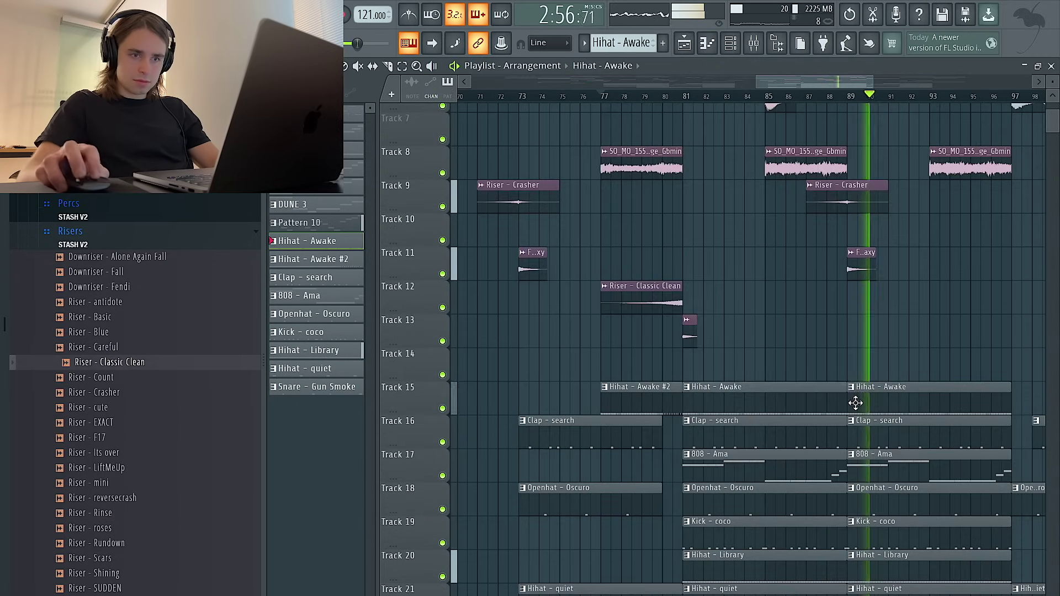
scroll(856, 401, down, 4)
scroll(500, 408, up, 3)
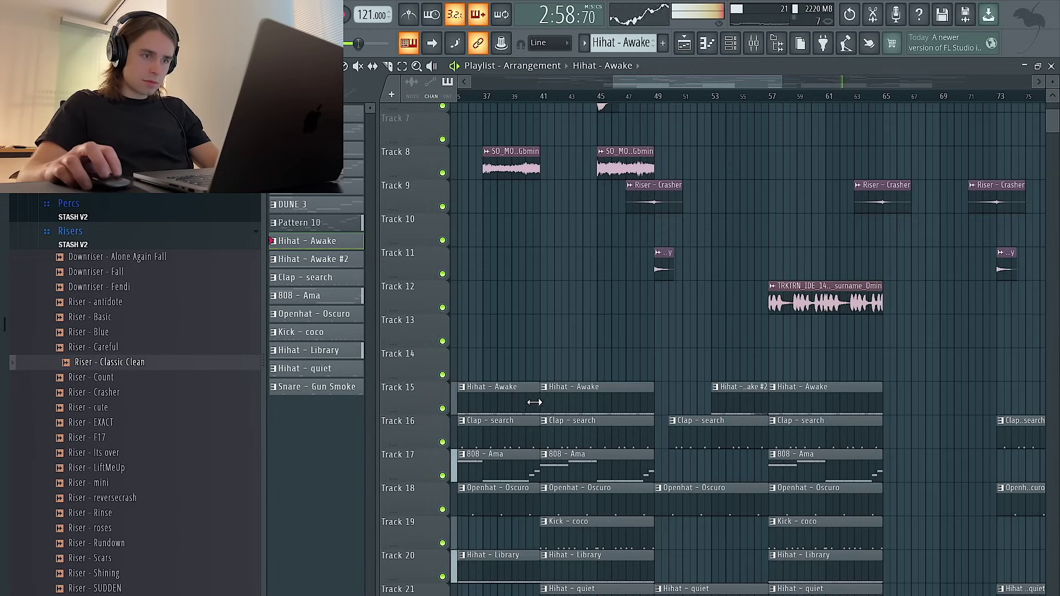
scroll(672, 381, down, 4)
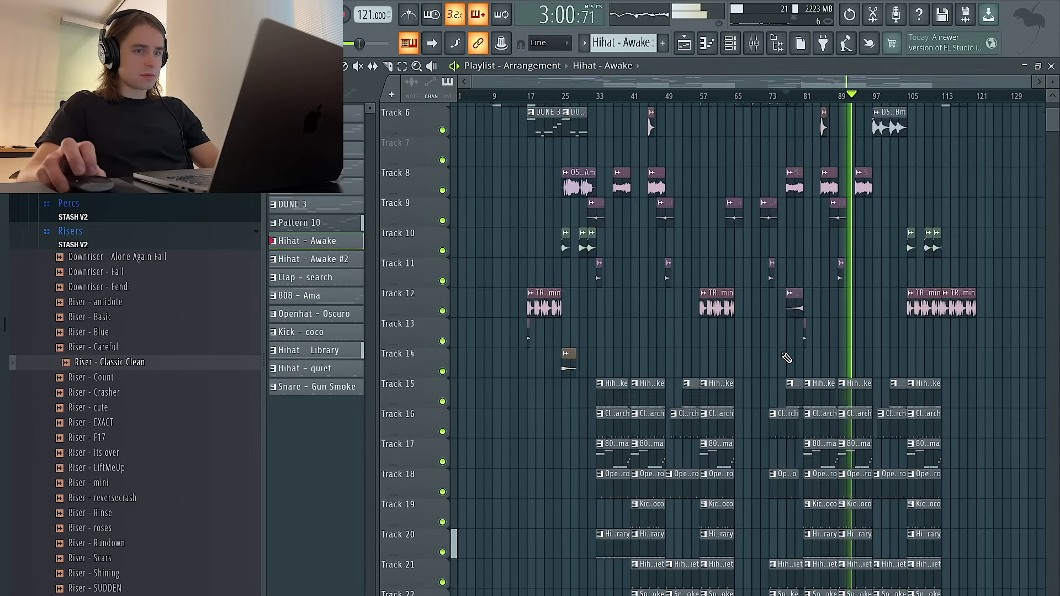
scroll(786, 357, up, 3)
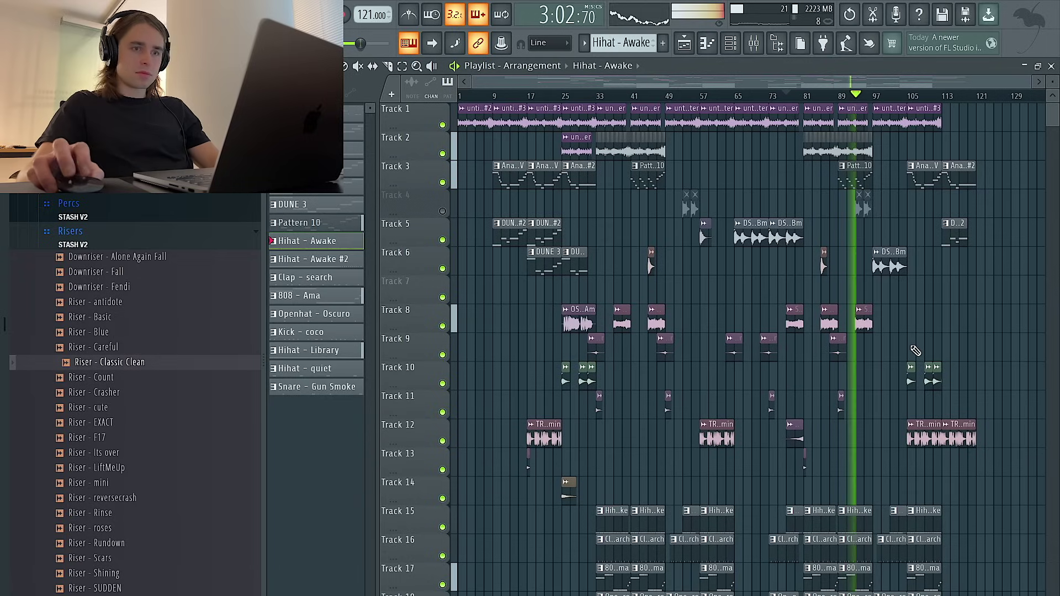
Unmute Track 4 and delete its audio clips around bars 53 and 93.
key(ctrl+z)
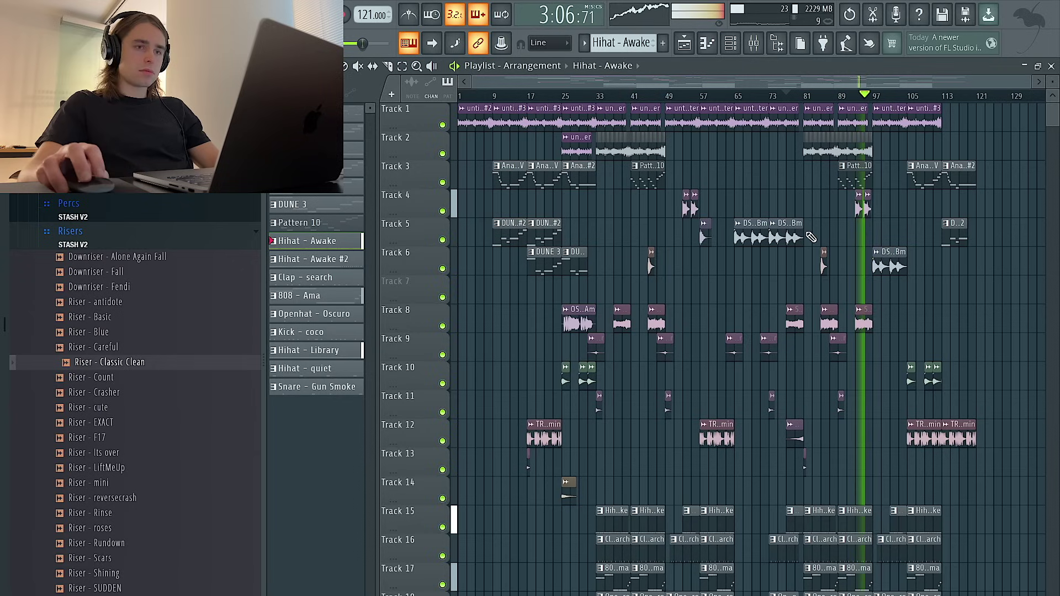
key(ctrl+z)
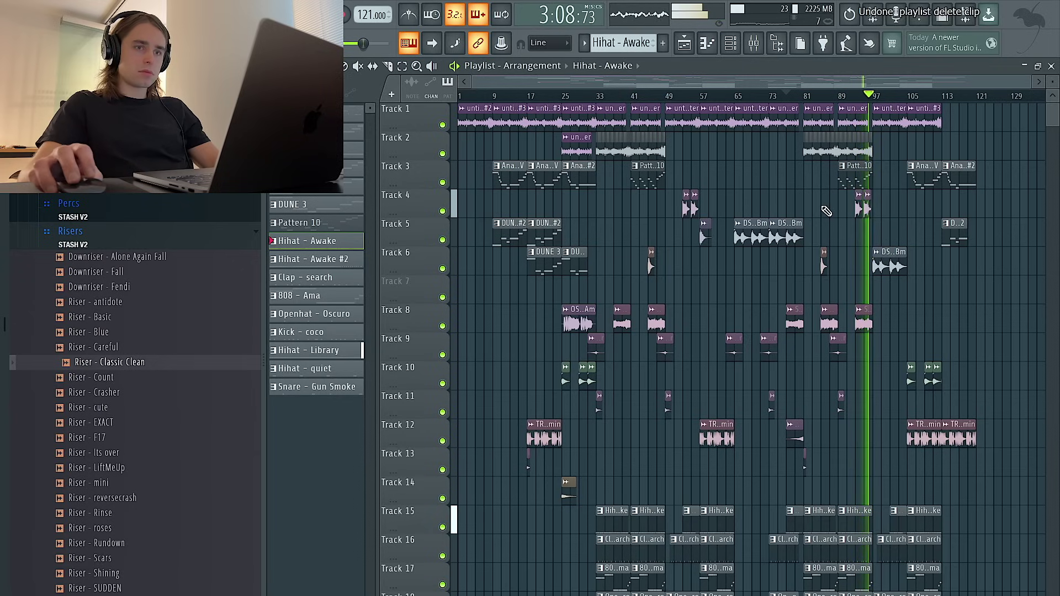
scroll(759, 222, up, 3)
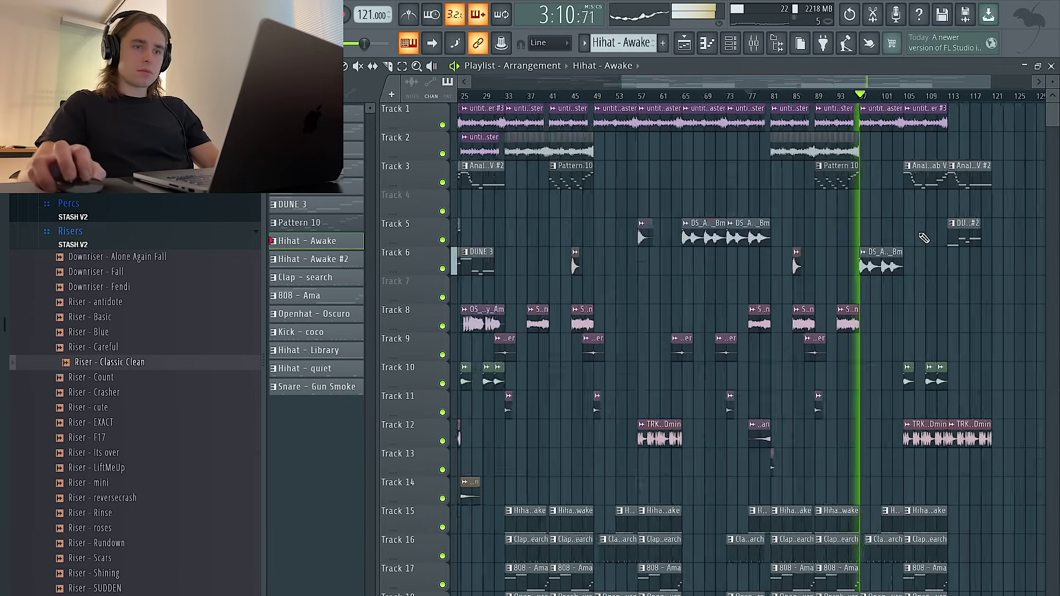
Delete the Clap - search and Hihat - Awake #2 clips between bars 97 and 105.
scroll(839, 444, down, 4)
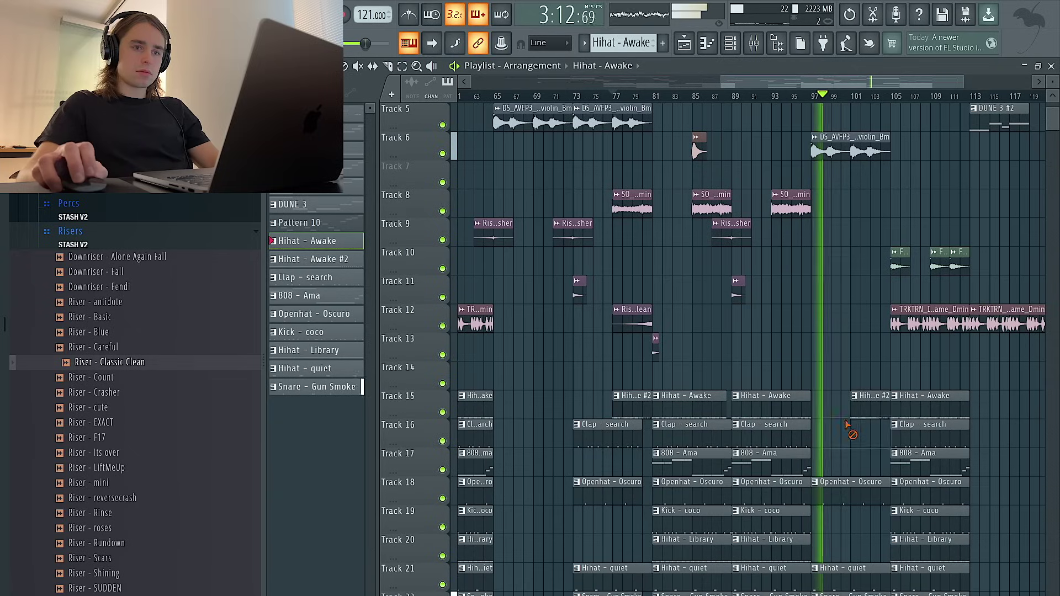
key(ctrl+z)
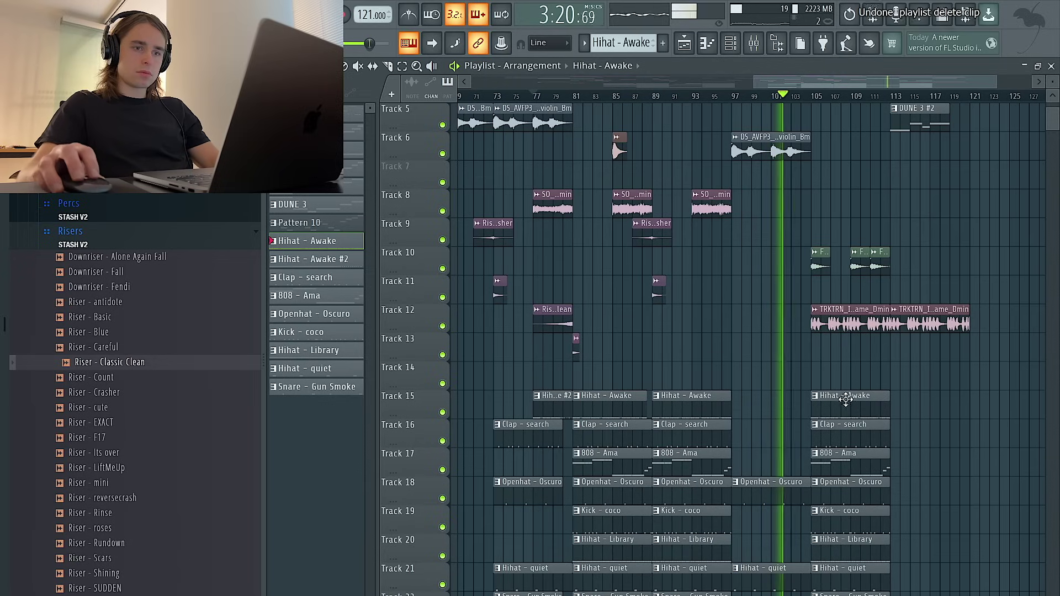
Duplicate the drum clips from bar 105 to bar 113 and delete the originals at bar 105.
key(ctrl+b)
right_click(852, 480)
scroll(906, 455, up, 2)
scroll(905, 455, up, 3)
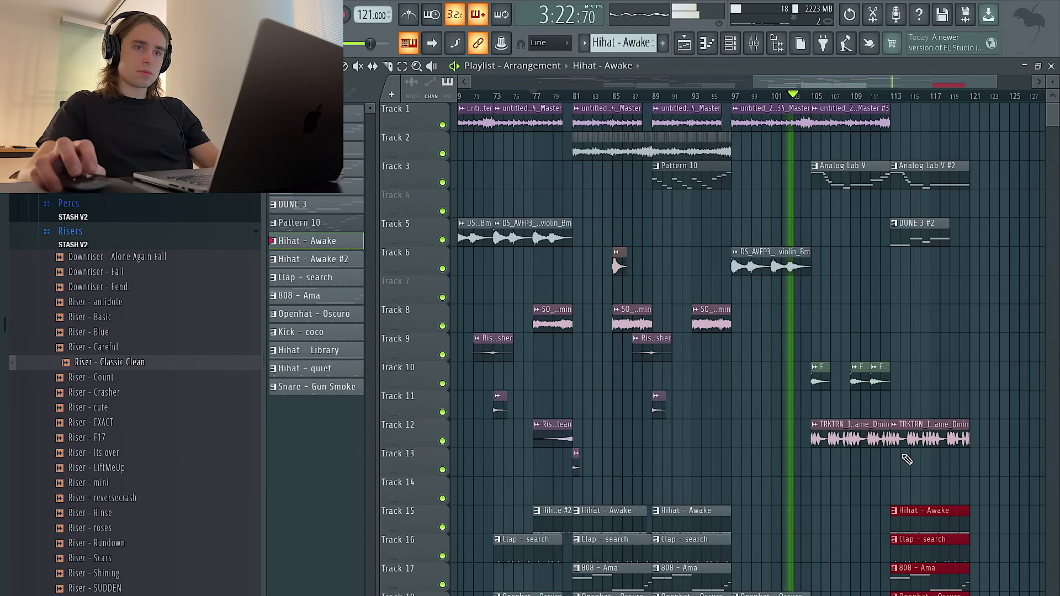
scroll(947, 438, down, 1)
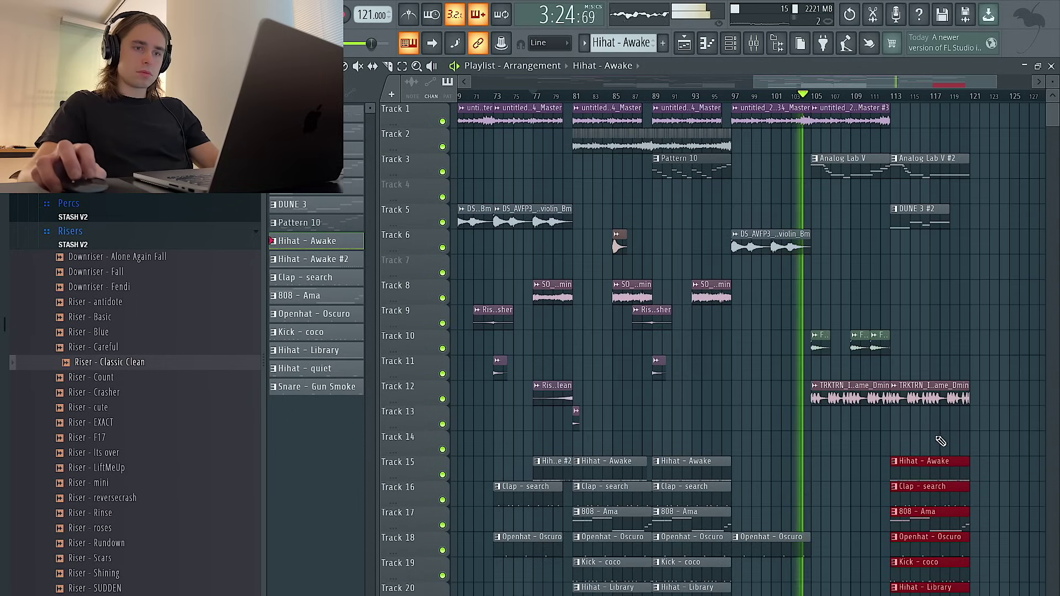
Delete the duplicated drum clips at bar 113 from Track 15 downwards, keeping the ones at bar 105.
scroll(926, 311, down, 3)
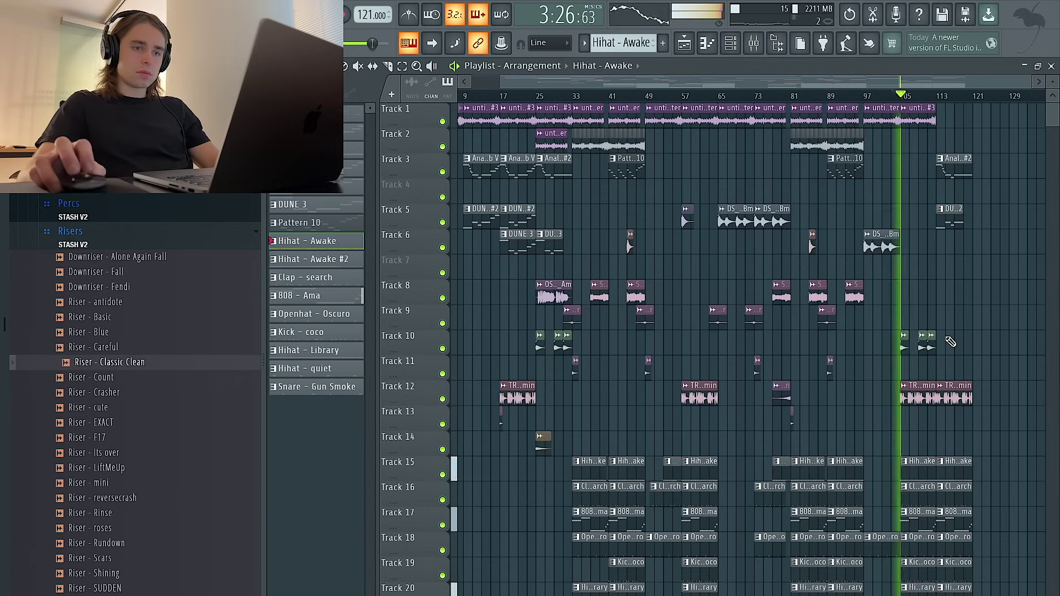
scroll(963, 402, up, 2)
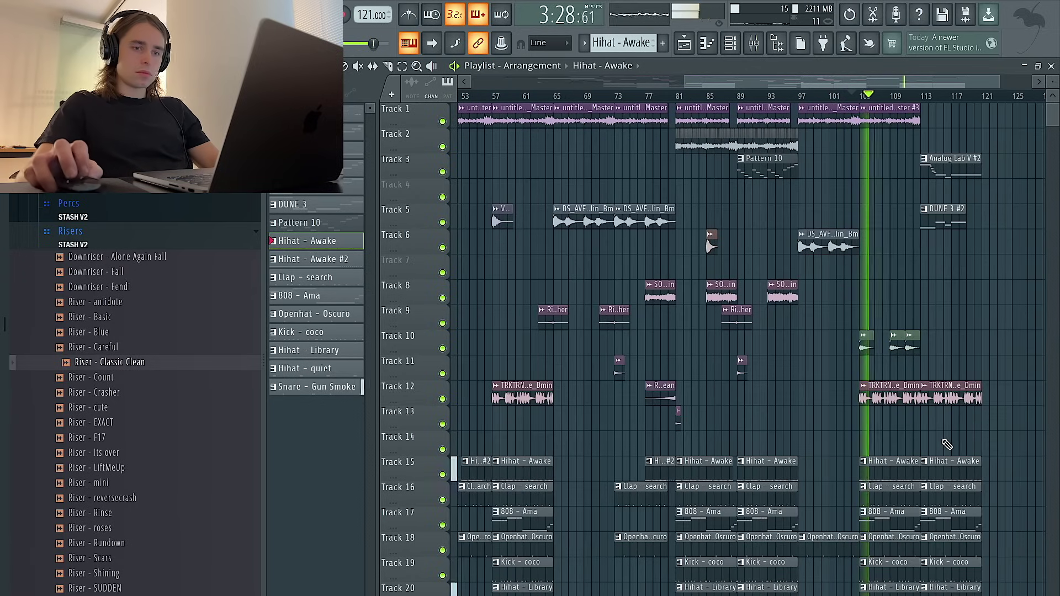
drag(948, 445, 959, 579)
key(Delete)
scroll(958, 528, up, 3)
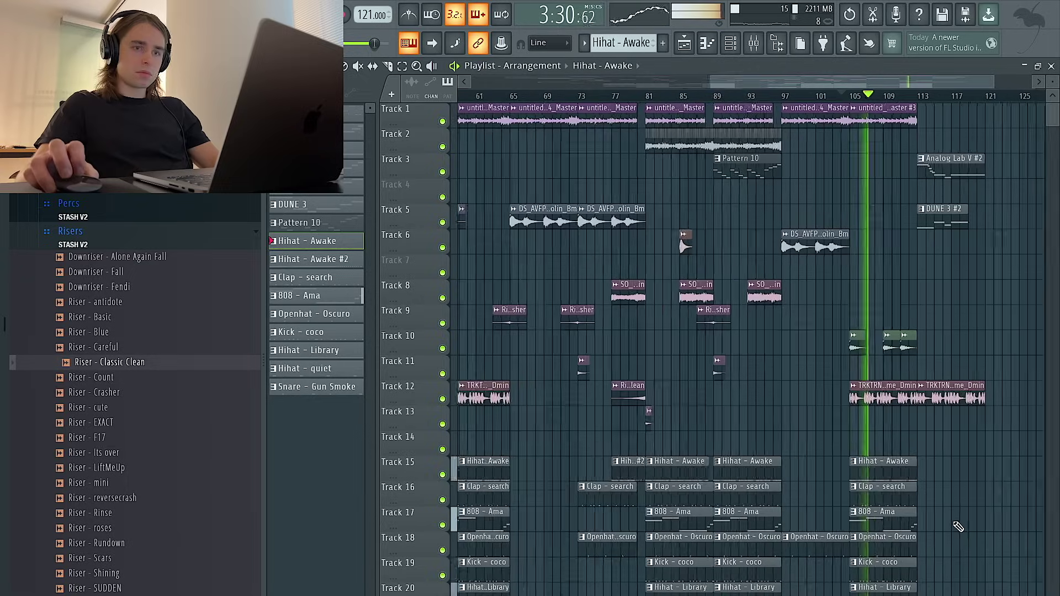
Shorten all drum clips at bar 105 on Tracks 15 to 22 so they end at about bar 112.
scroll(945, 532, down, 4)
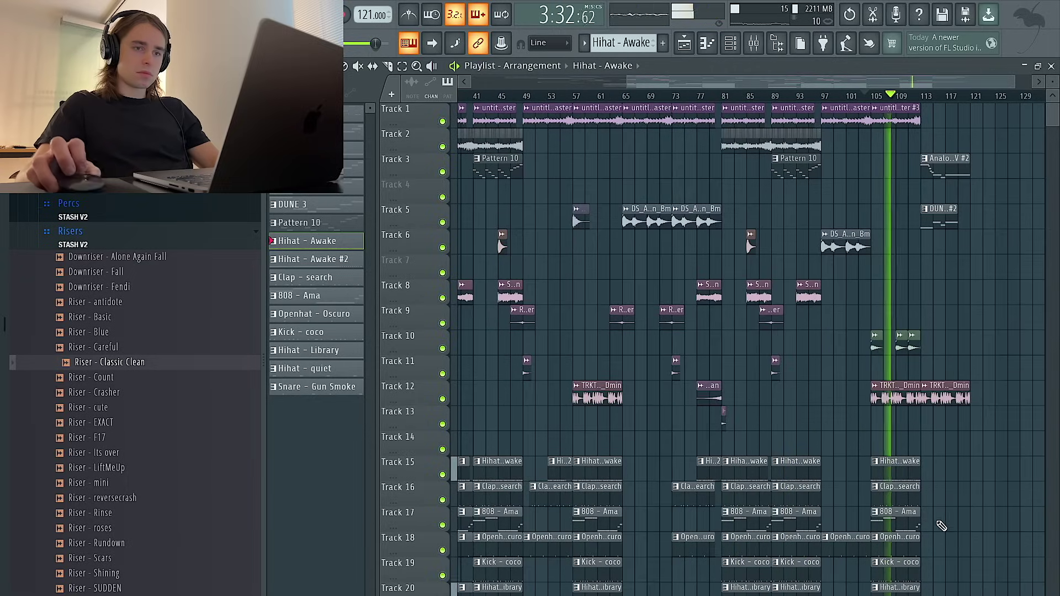
scroll(955, 521, up, 4)
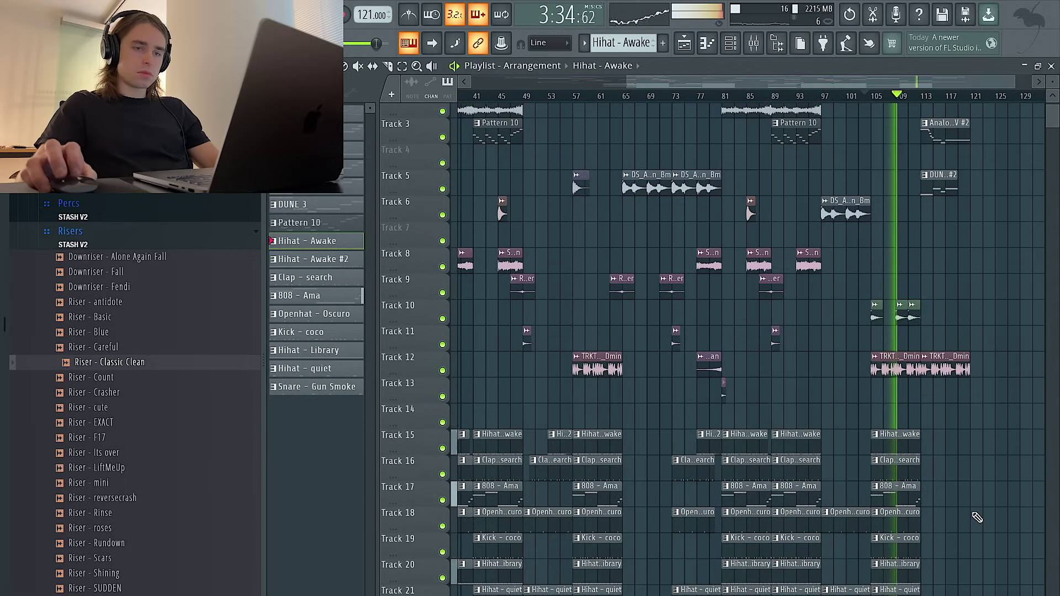
scroll(956, 509, up, 2)
scroll(933, 495, down, 4)
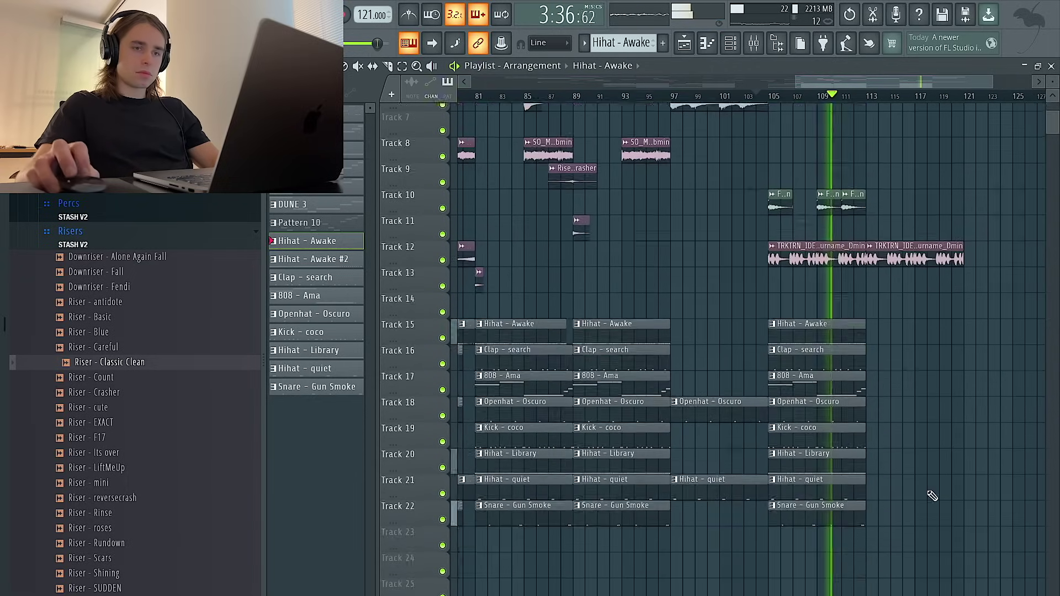
drag(876, 529, 853, 303)
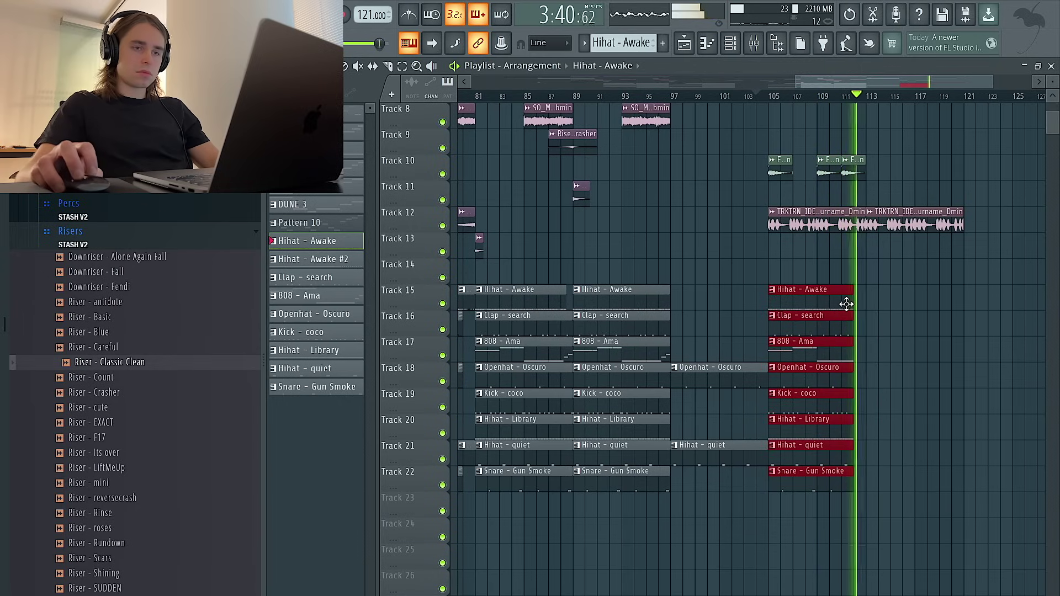
Create a Master volume automation clip spanning the outro from bar 113 to bar 121.
scroll(894, 309, up, 3)
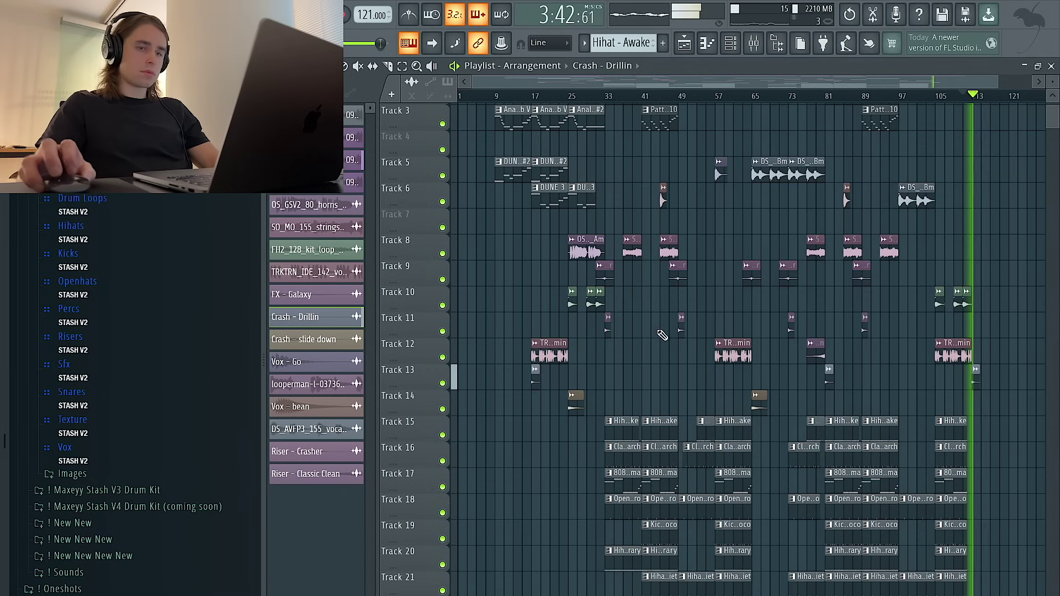
scroll(794, 334, down, 1)
scroll(789, 340, up, 2)
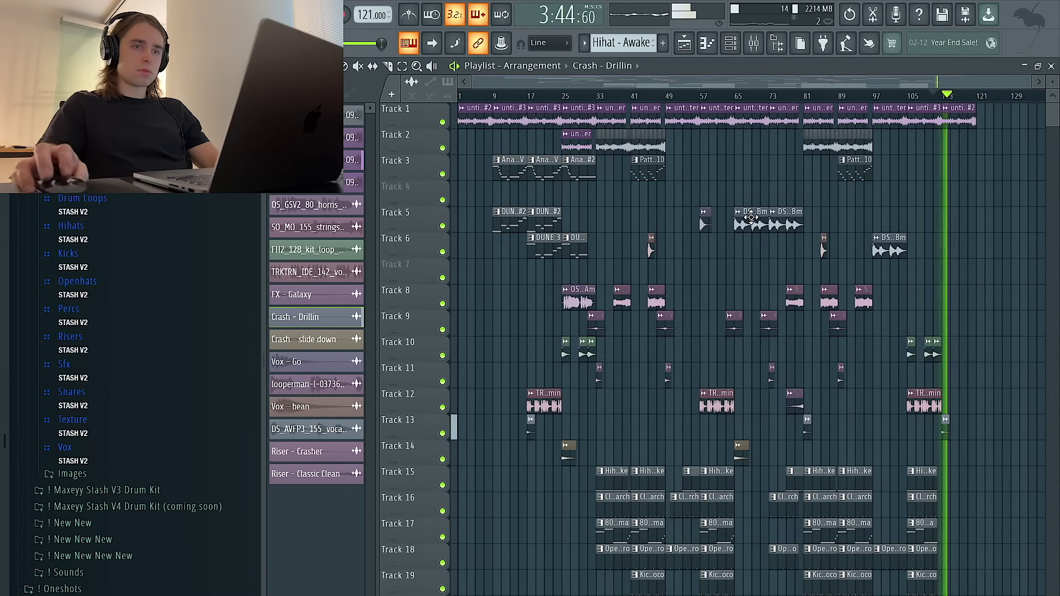
drag(976, 97, 944, 97)
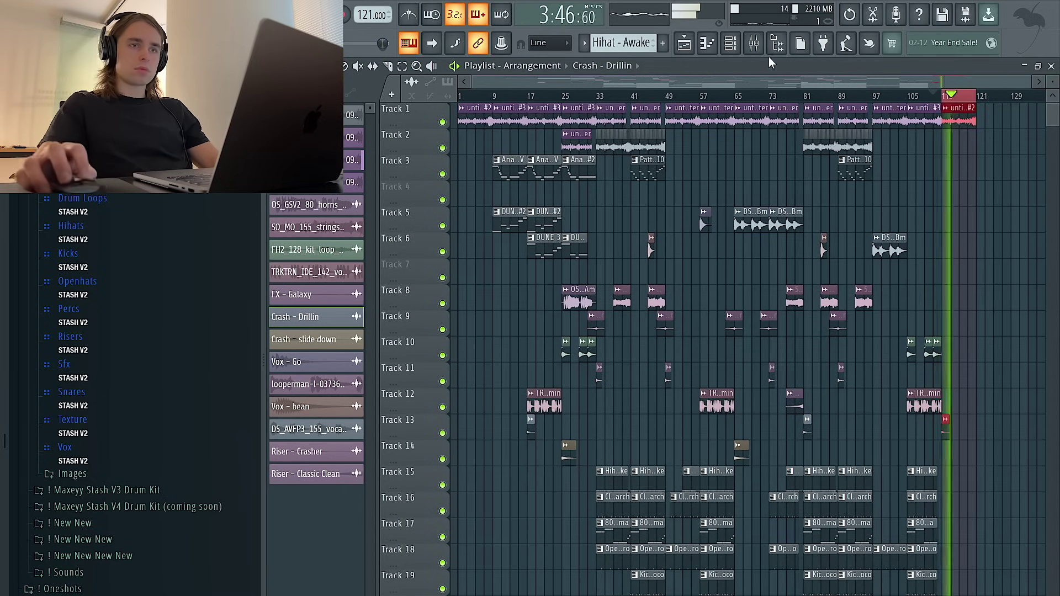
click(754, 43)
right_click(346, 438)
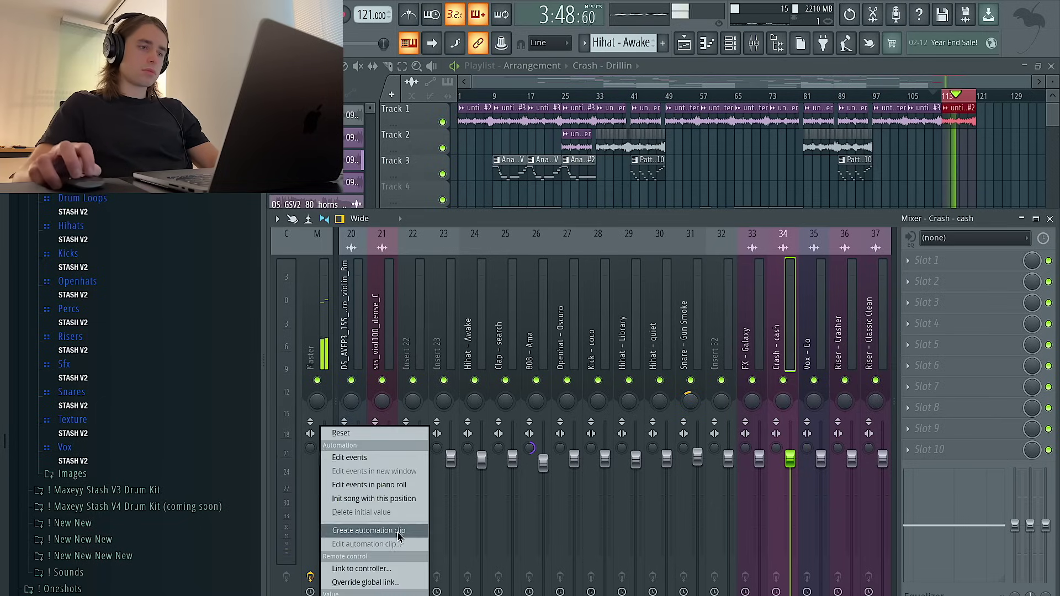
click(398, 531)
Shape the Master volume automation into a gradual fade-out and play the song from the start.
mouse_move(977, 142)
mouse_down()
mouse_move(979, 156)
mouse_move(959, 145)
mouse_up()
key(ctrl+d)
key(space)
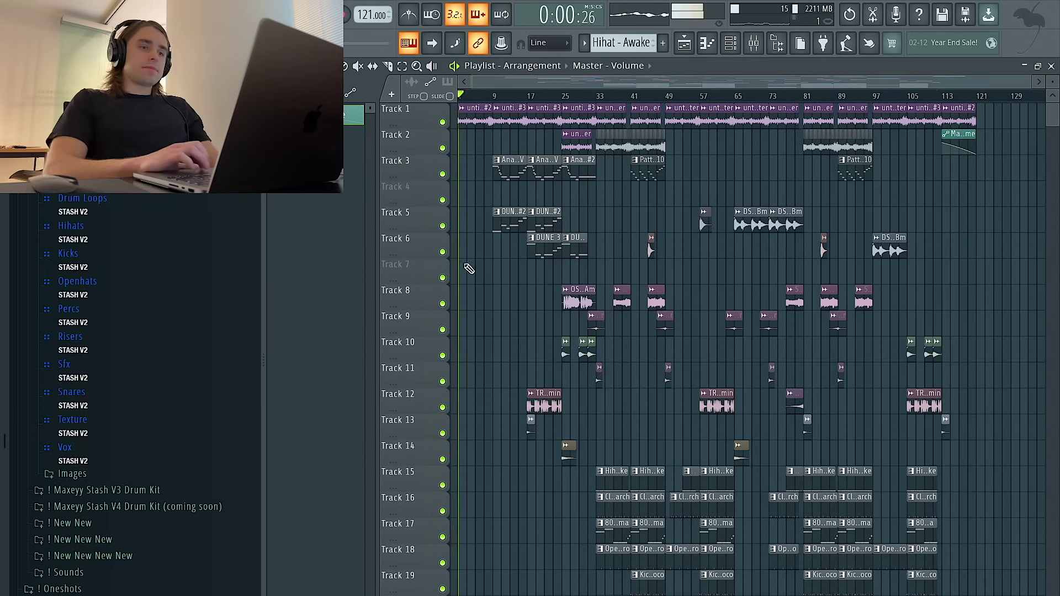
Move the OS_GSV2_80_horns clip at bar 25 from Track 8 up to Track 7.
scroll(470, 270, down, 1)
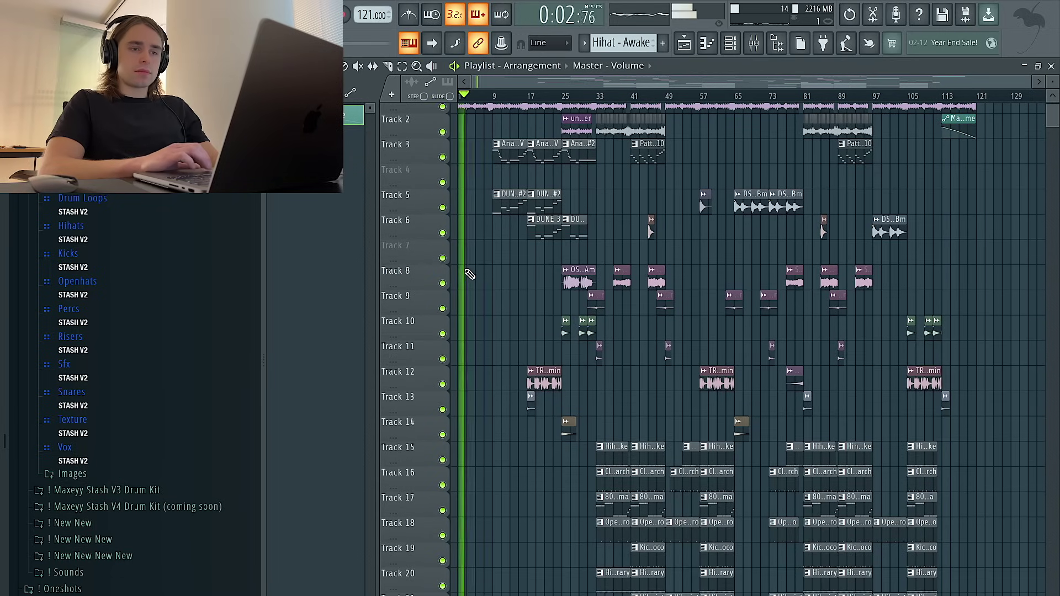
scroll(469, 274, up, 1)
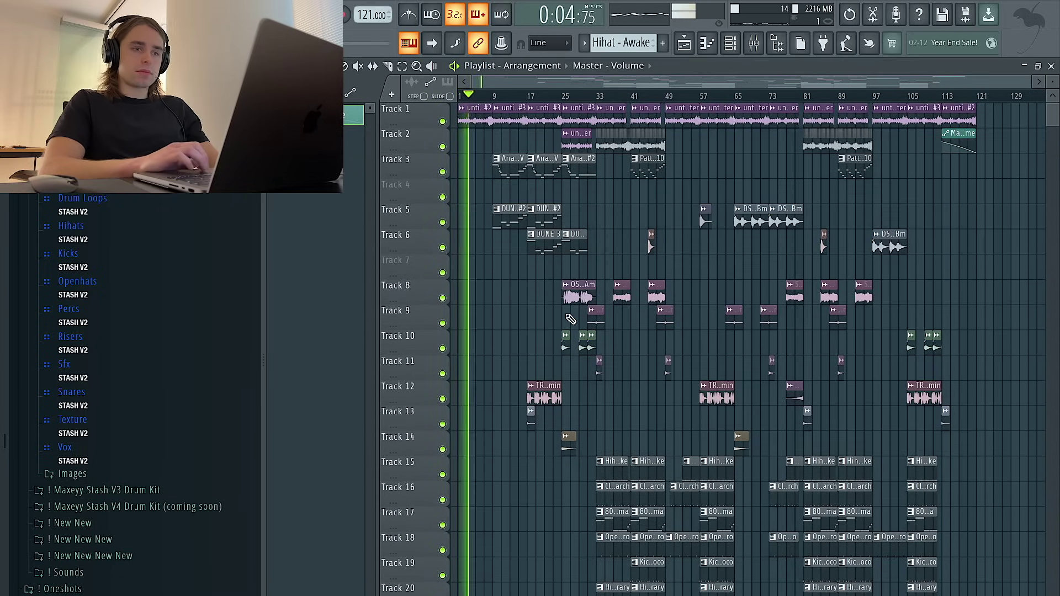
key(shift+Up)
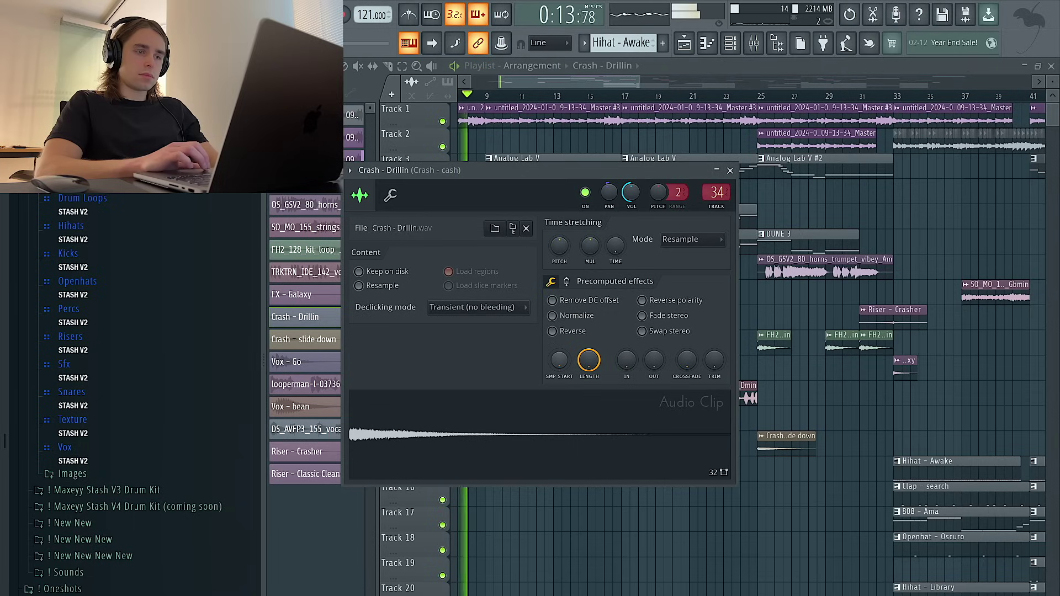
Lead into bar 9 with a Riser - Classic Clean clip on Track 11 and a Crash - Drillin clip on Track 13.
click(730, 170)
scroll(727, 201, down, 3)
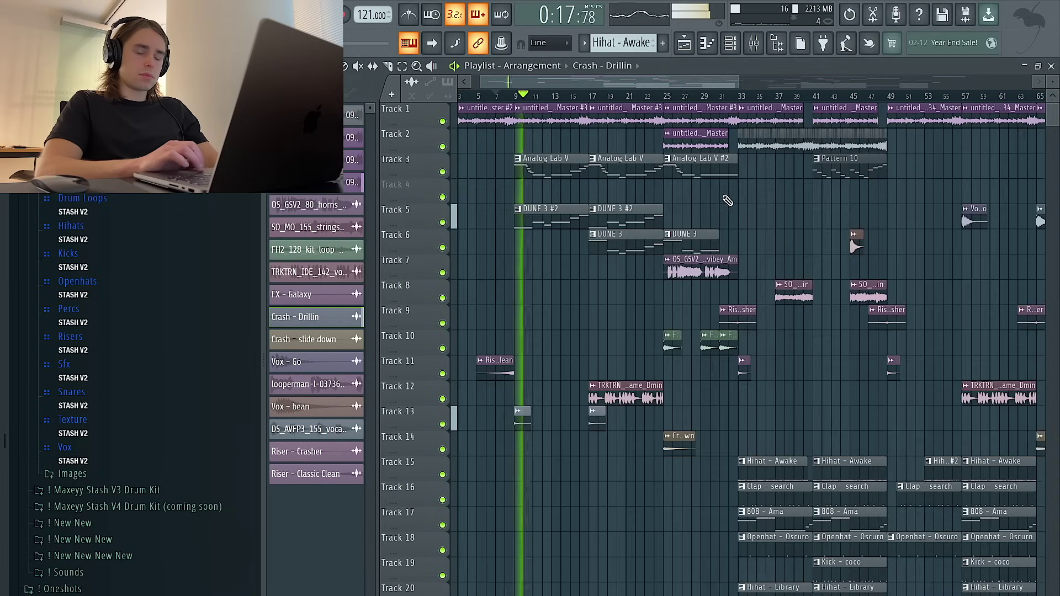
scroll(519, 339, down, 3)
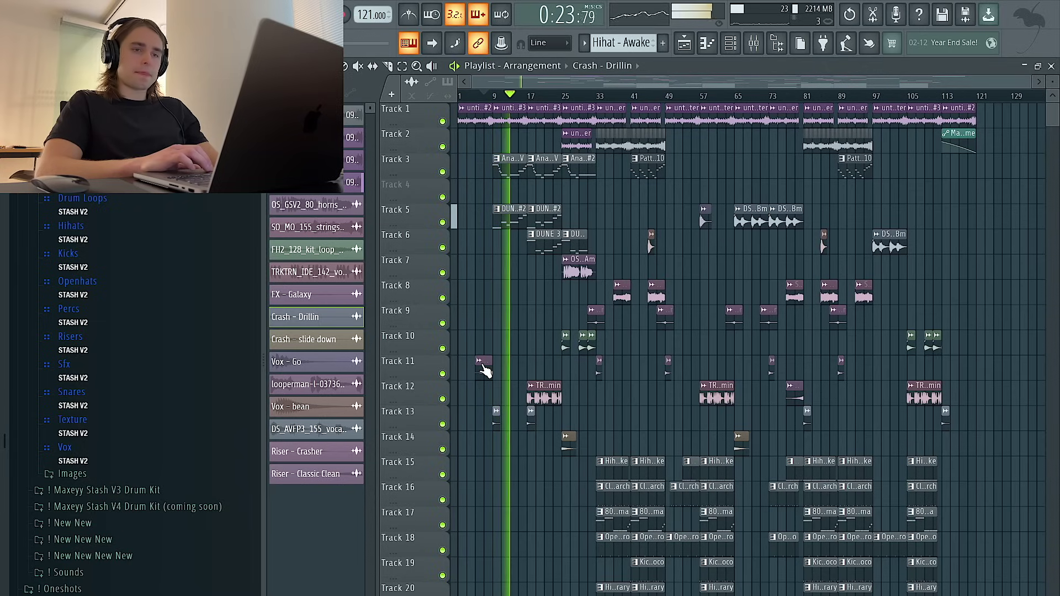
Listen to the section from bar 9 to bar 17 and review the arrangement across the tracks.
scroll(482, 366, down, 2)
scroll(482, 365, up, 3)
scroll(482, 365, up, 2)
scroll(483, 366, right, 2)
scroll(483, 365, left, 2)
scroll(483, 366, down, 2)
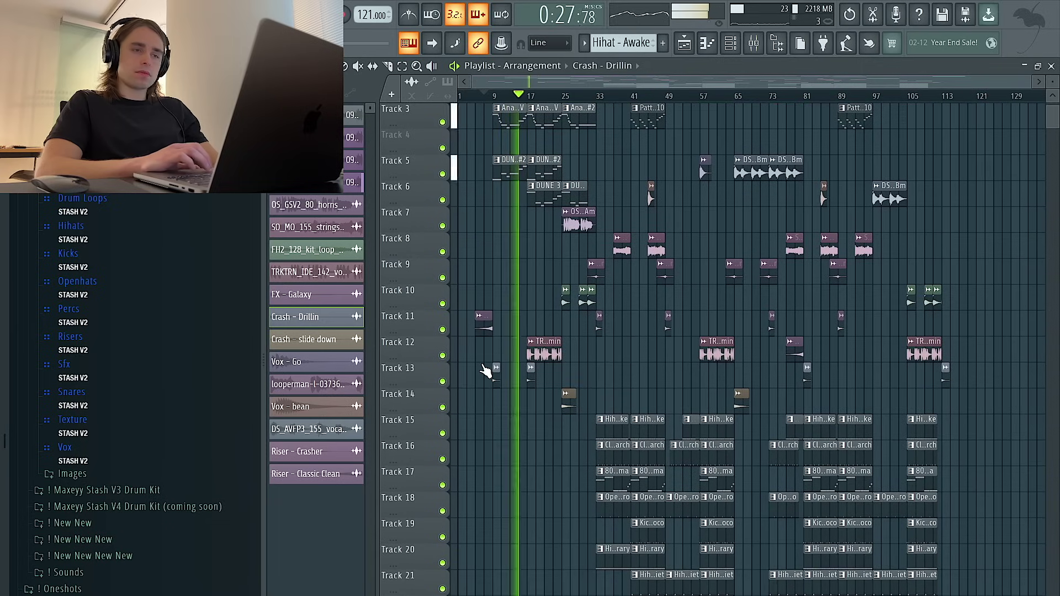
scroll(482, 366, up, 1)
scroll(484, 370, up, 2)
scroll(484, 370, down, 1)
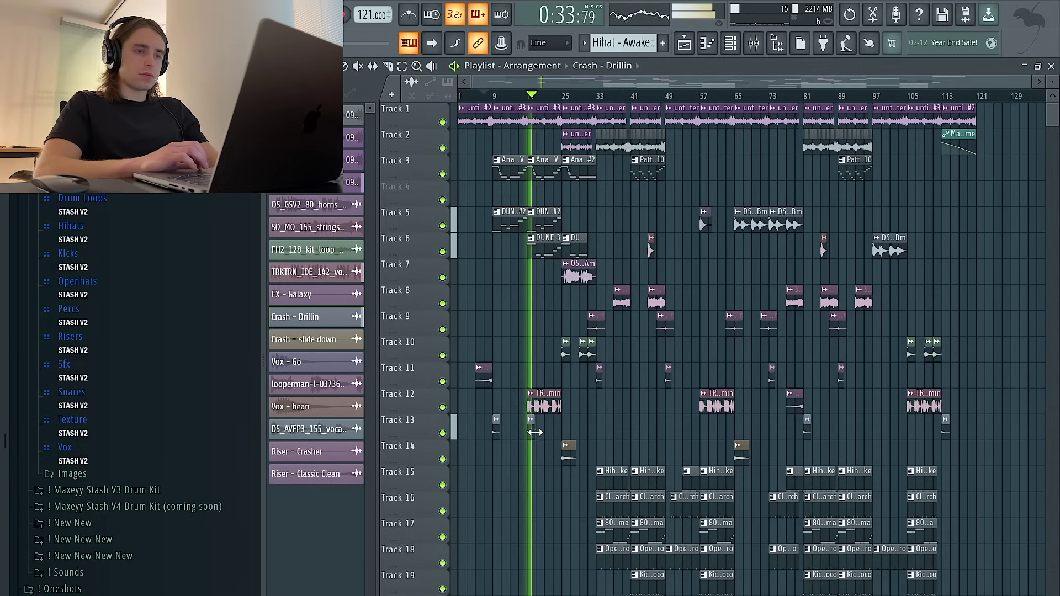
Inspect the DUNE 3 pattern's notes and its channel in the Channel rack, and return to the Playlist.
scroll(519, 408, up, 3)
double_click(552, 257)
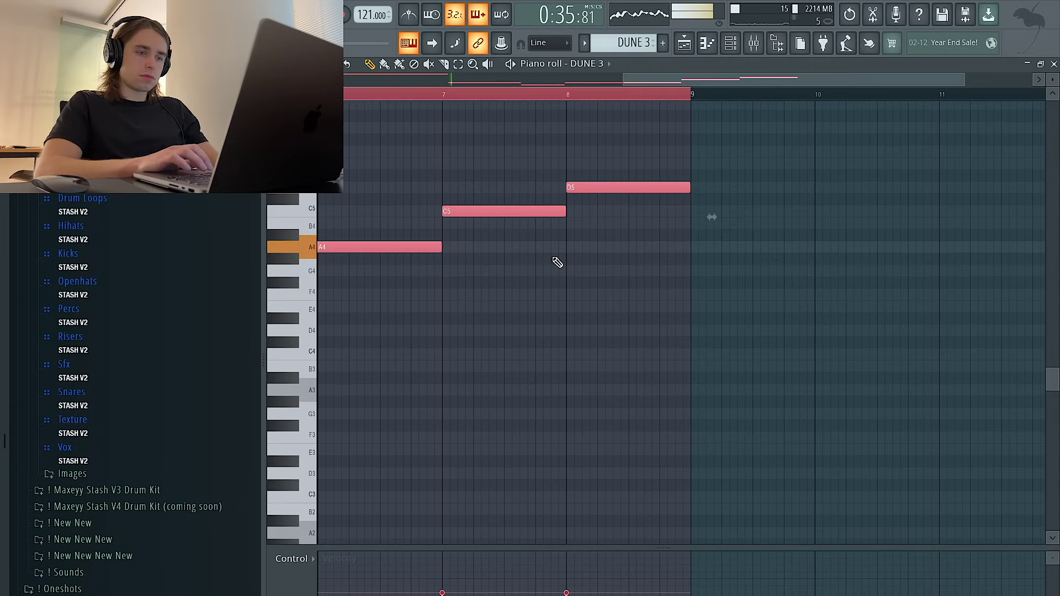
key(ctrl+d)
click(733, 49)
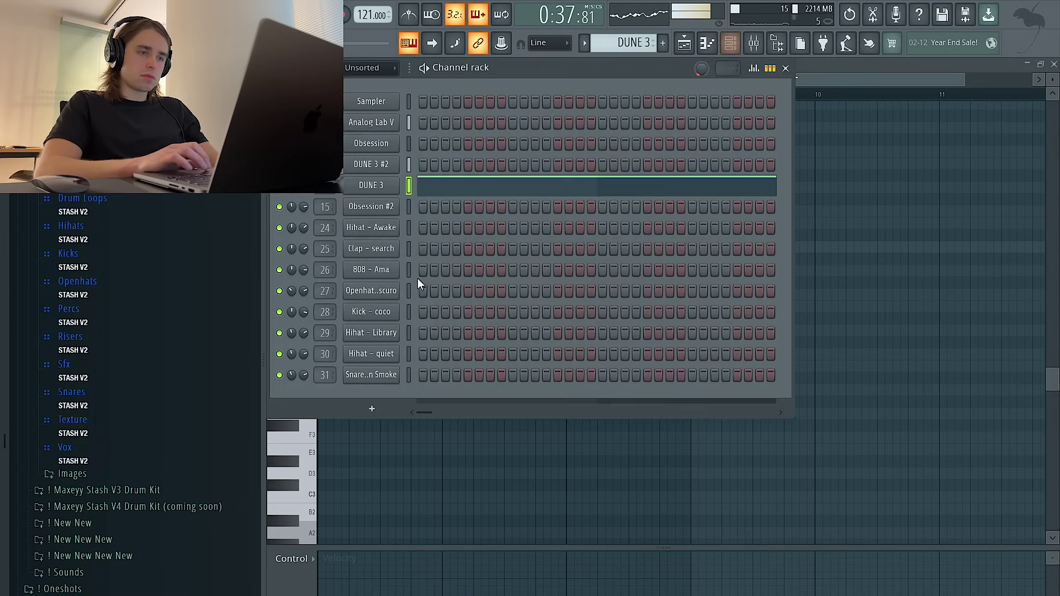
click(685, 45)
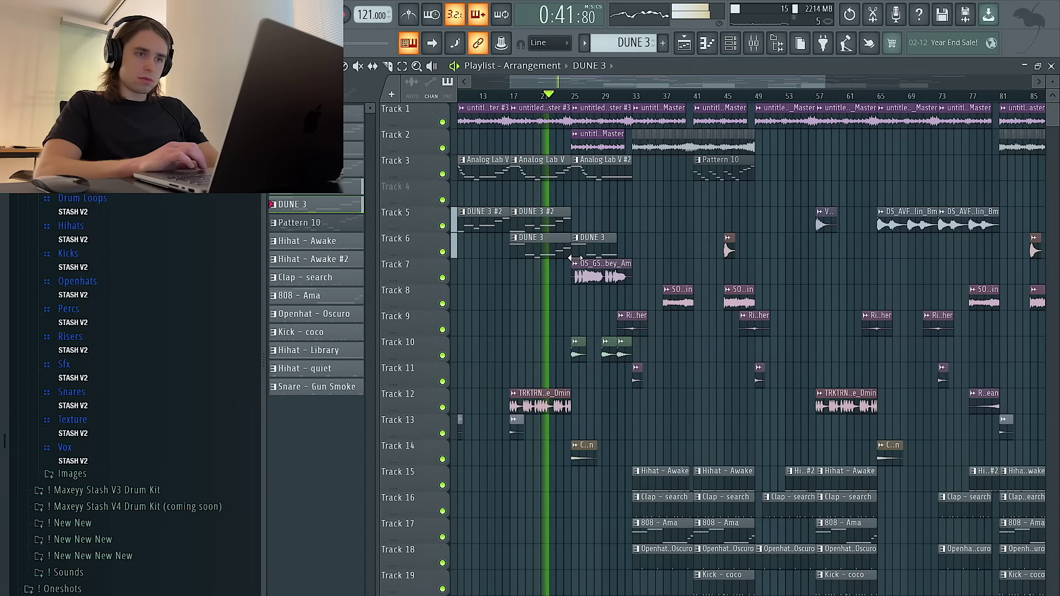
Replace the Crash - slide down clips at bars 25 and 65 with Crash - Drillin clips on Track 13.
scroll(572, 219, left, 3)
scroll(572, 219, down, 1)
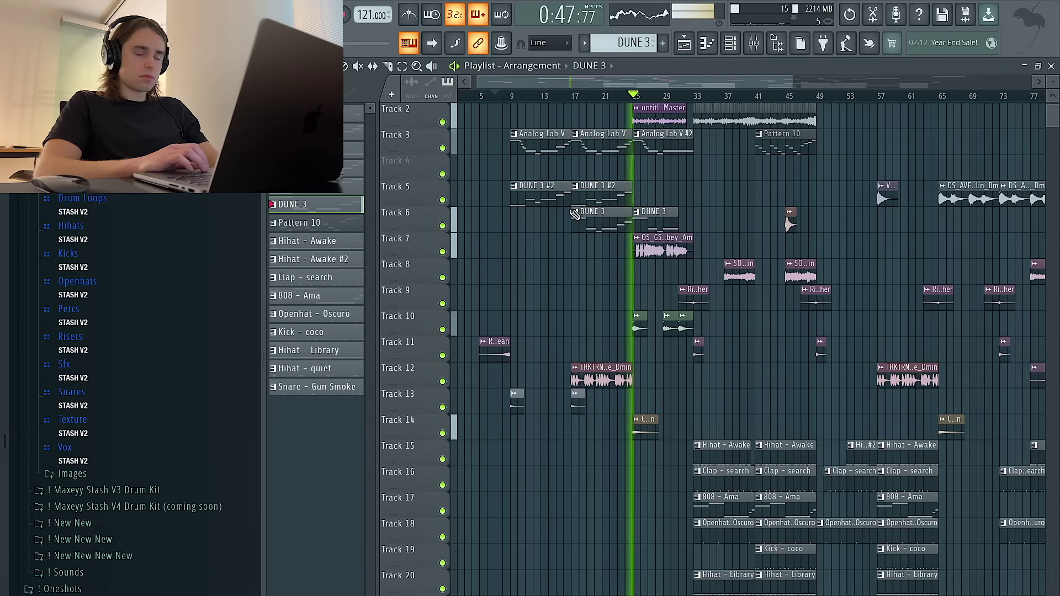
scroll(623, 307, up, 2)
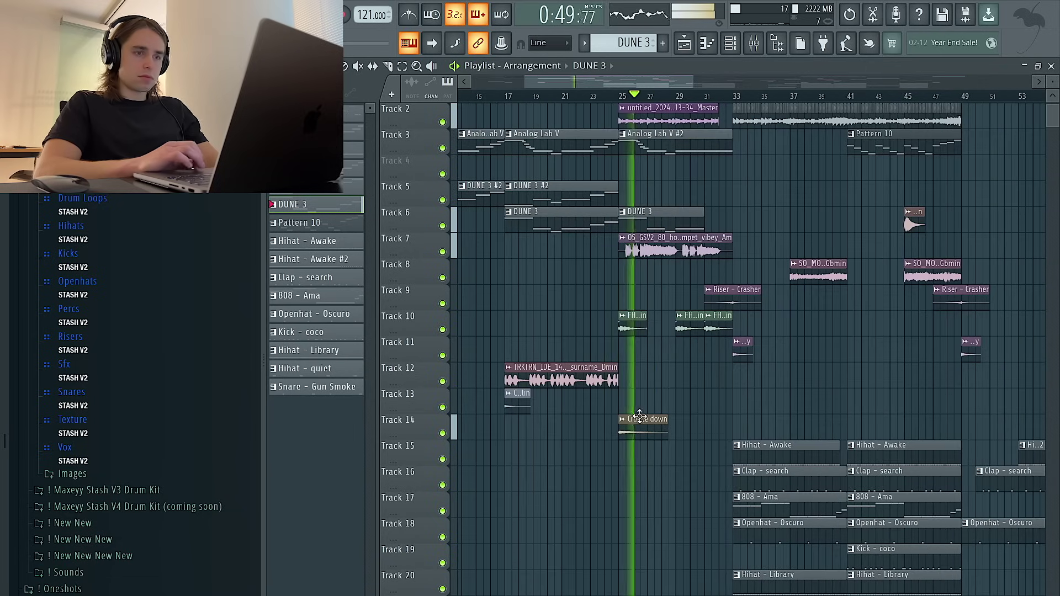
click(519, 399)
click(622, 402)
right_click(636, 434)
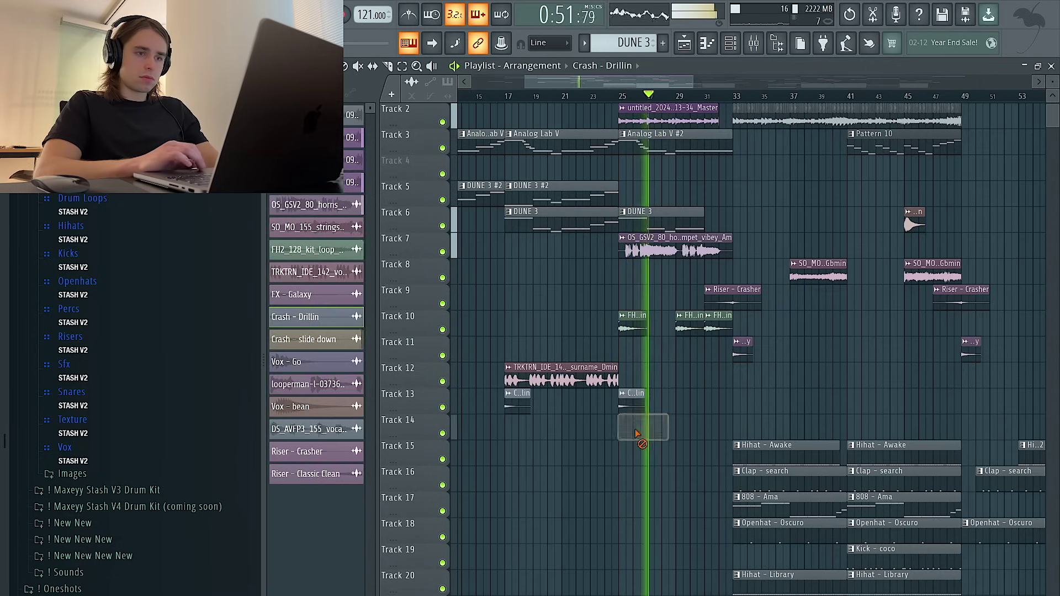
scroll(636, 434, down, 2)
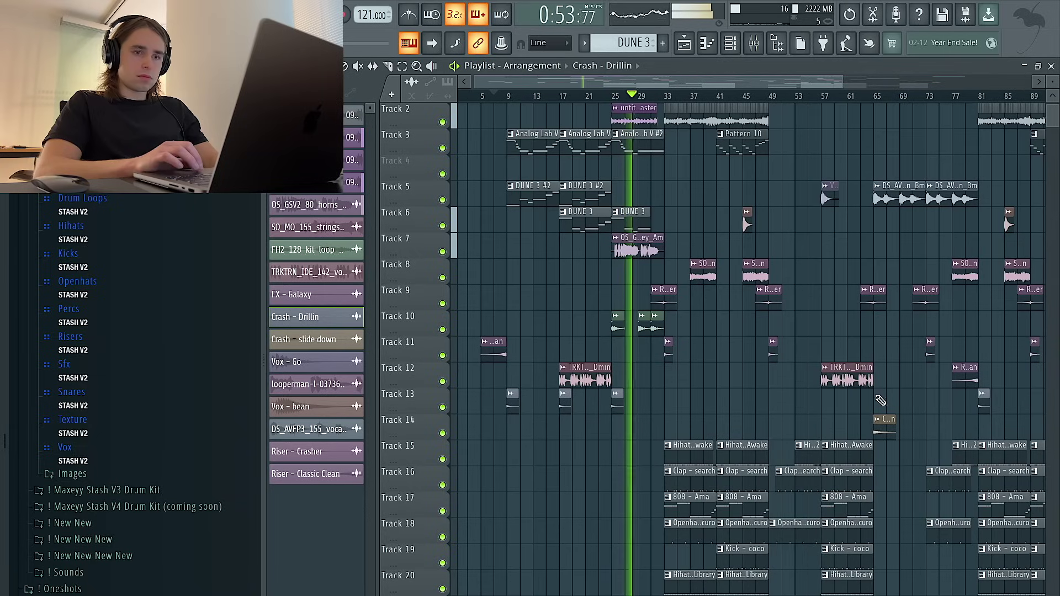
scroll(884, 429, down, 1)
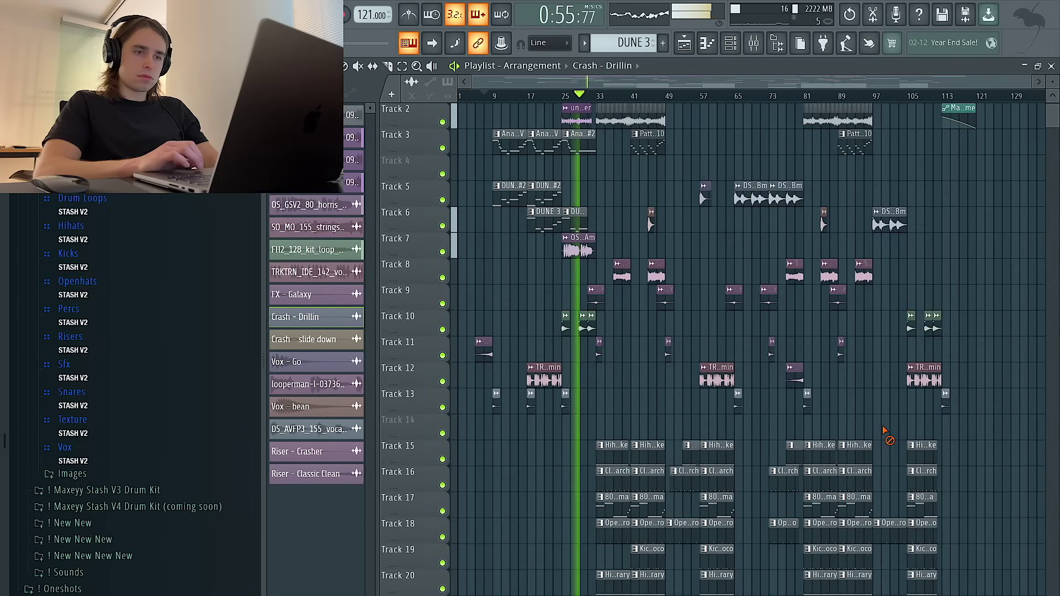
Check the channel settings of the FH2_128_kit_loop_myth_vocal_Dmin clip on Track 10 and close them.
scroll(569, 387, up, 2)
double_click(602, 324)
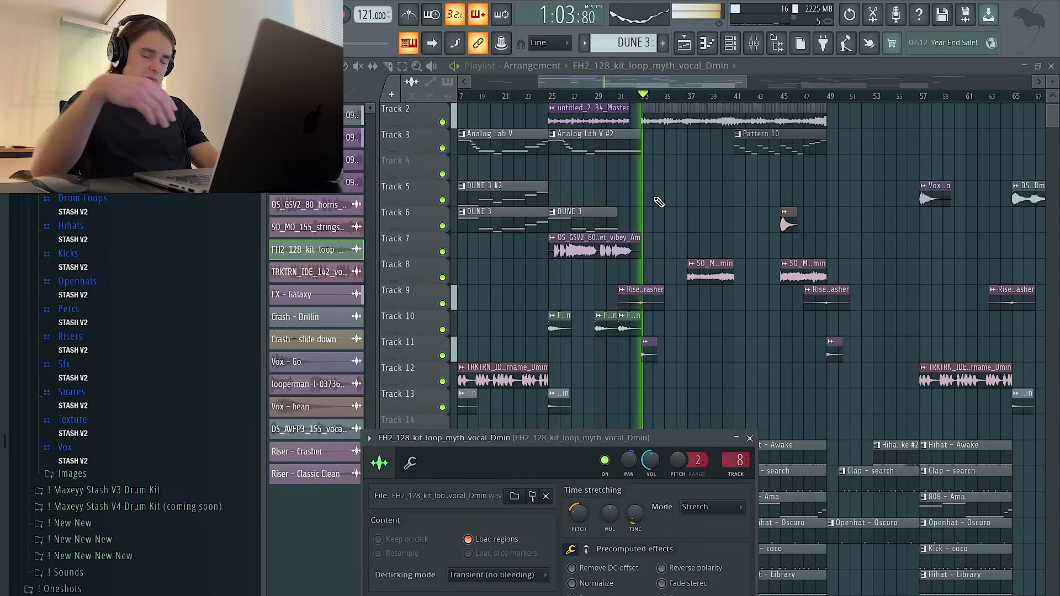
key(Escape)
Check the channel settings of the FX - Galaxy clip at bar 33 on Track 11 and close them.
scroll(657, 204, down, 4)
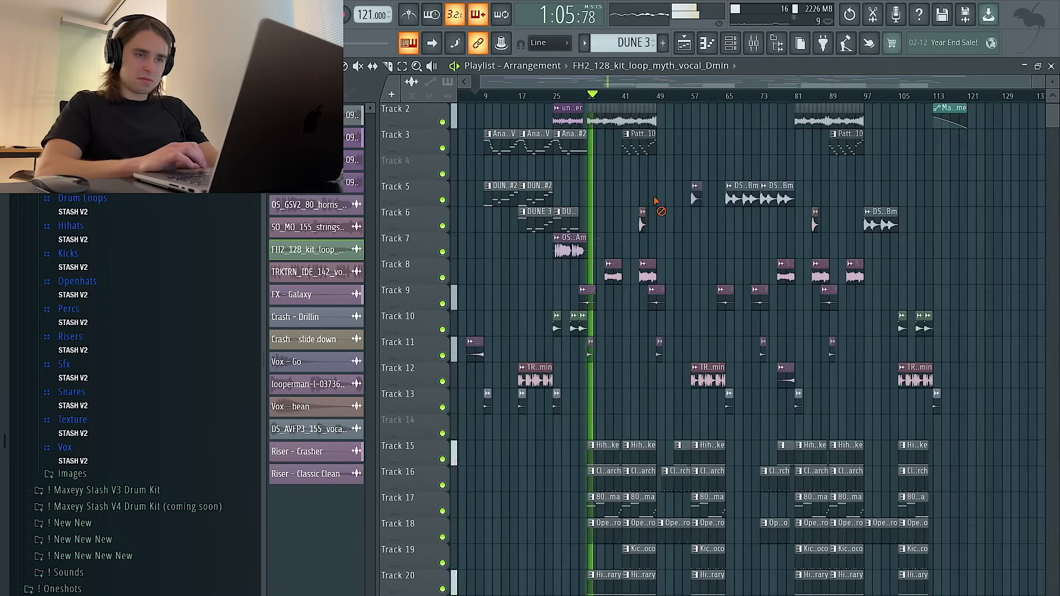
scroll(602, 381, up, 1)
scroll(601, 380, up, 2)
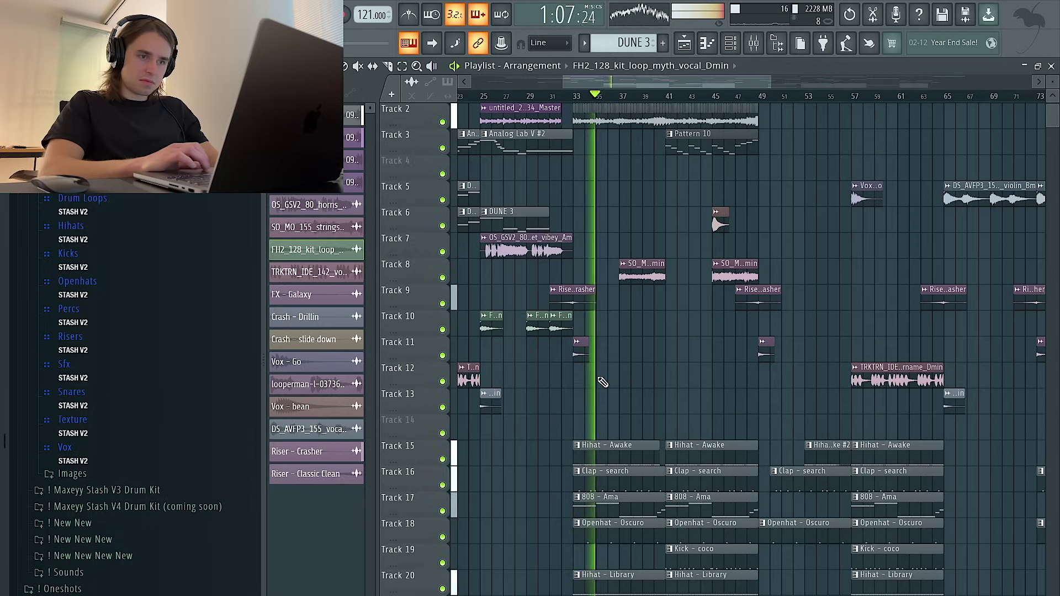
double_click(579, 353)
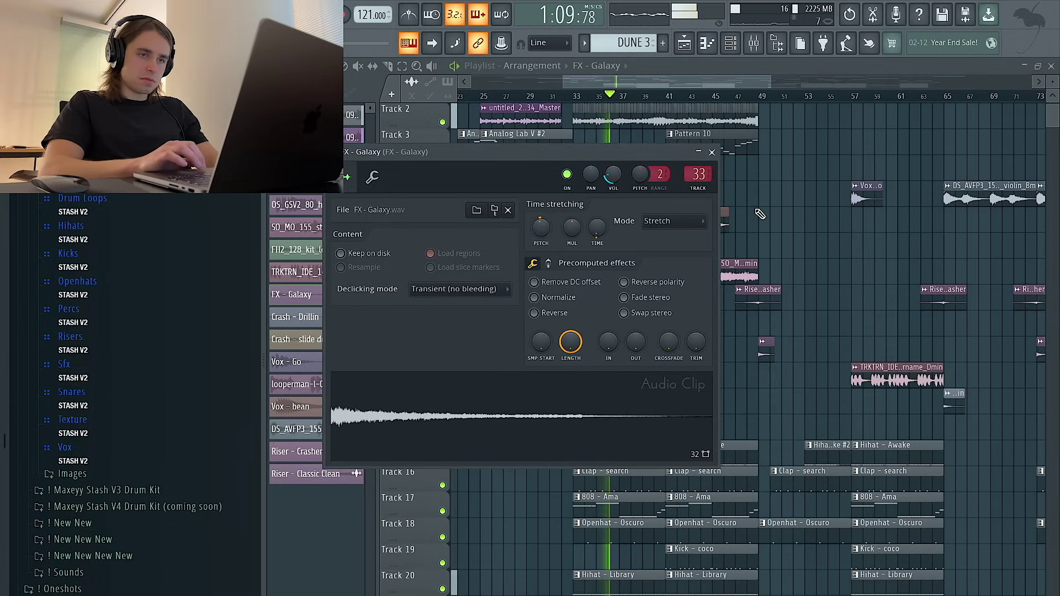
key(Escape)
Open and close the SO_MO_155_strings_vocals_vantage_Gbmin clip's settings, and delete its clip around bar 37 on Track 8.
scroll(760, 214, up, 1)
scroll(757, 213, down, 3)
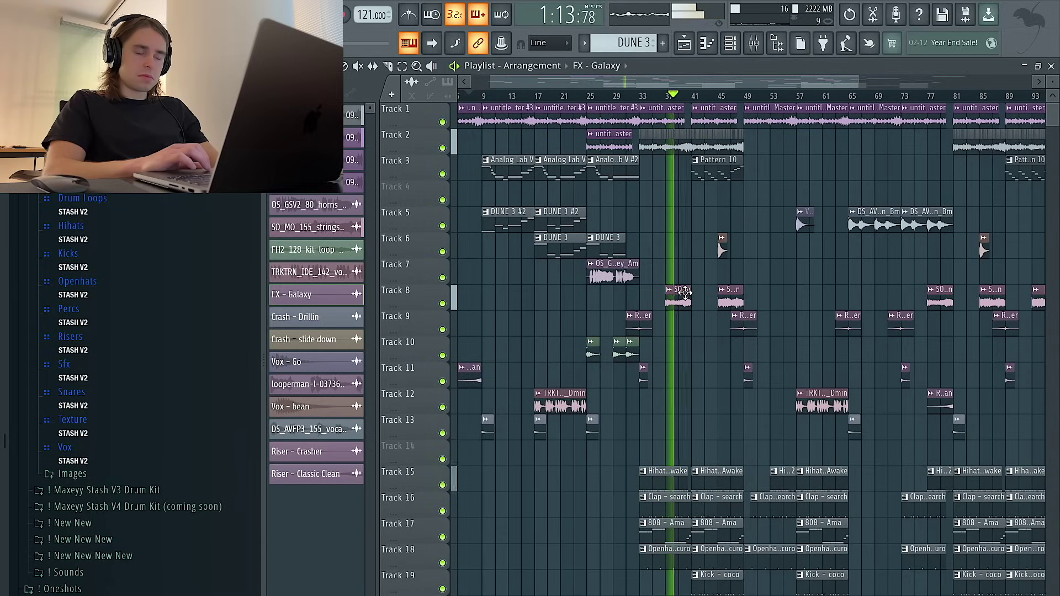
double_click(685, 293)
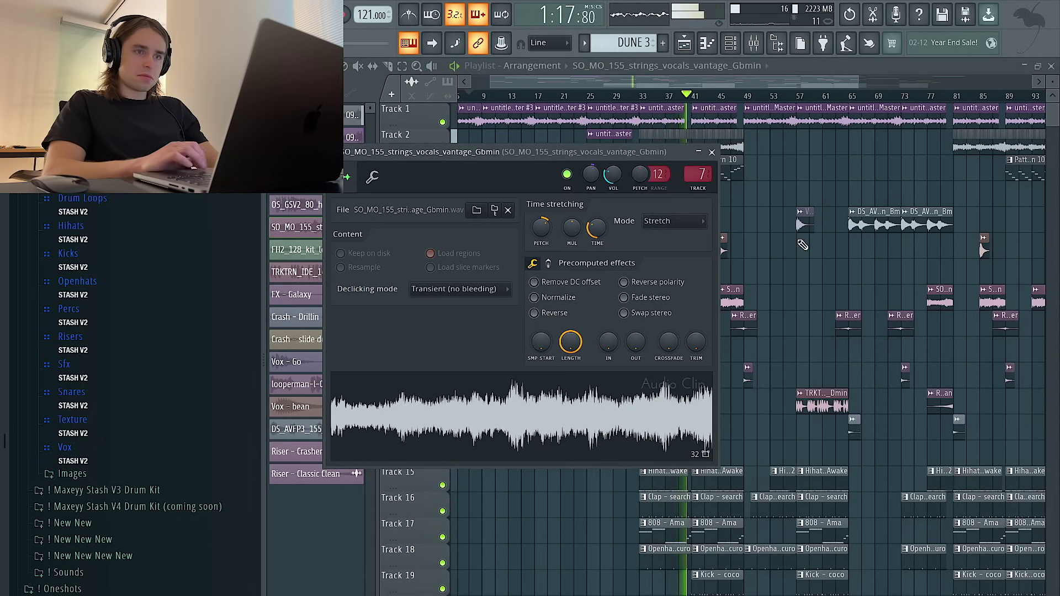
key(Escape)
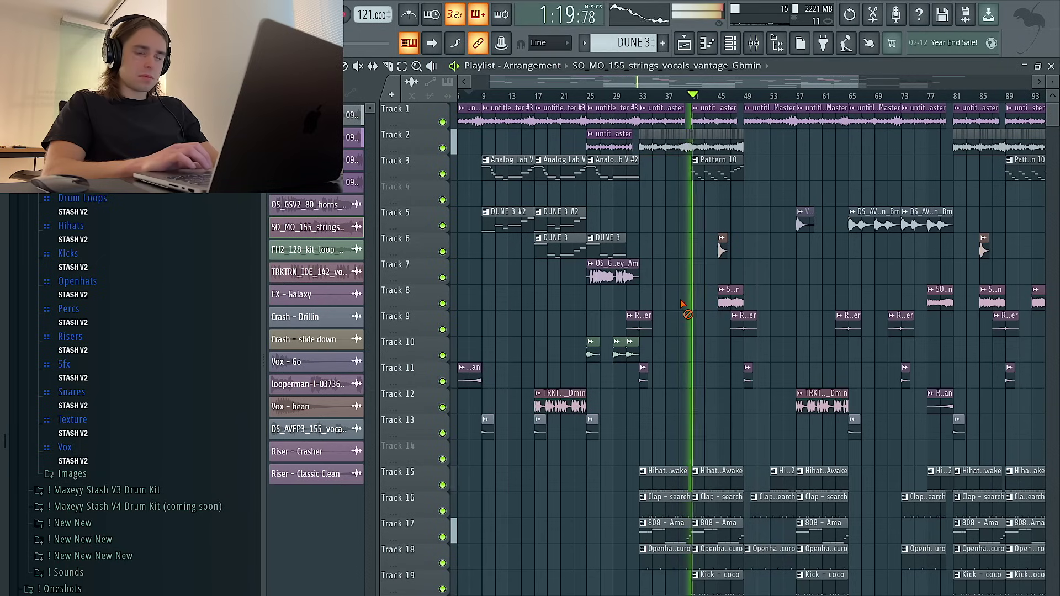
scroll(683, 303, down, 2)
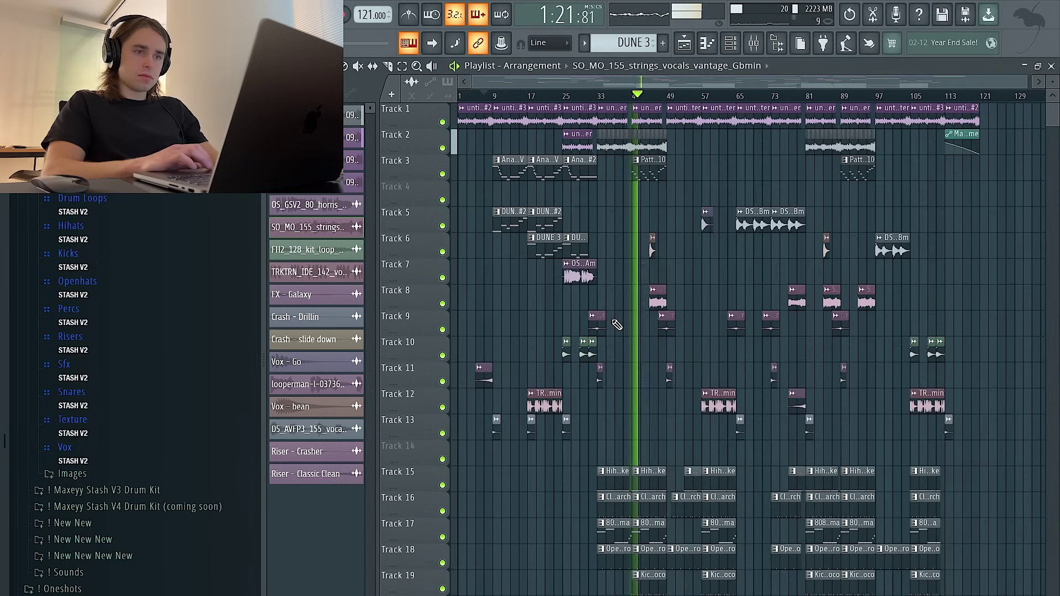
Add a SO_MO_155_strings_vocals_vantage_Gbmin clip at bar 61 on Track 8.
scroll(624, 324, up, 2)
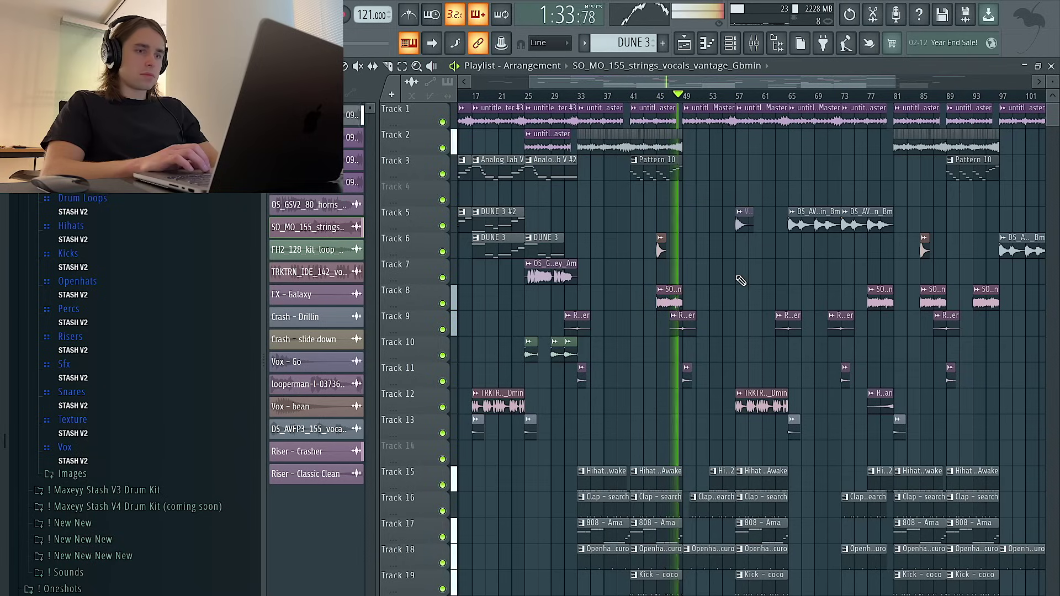
click(767, 301)
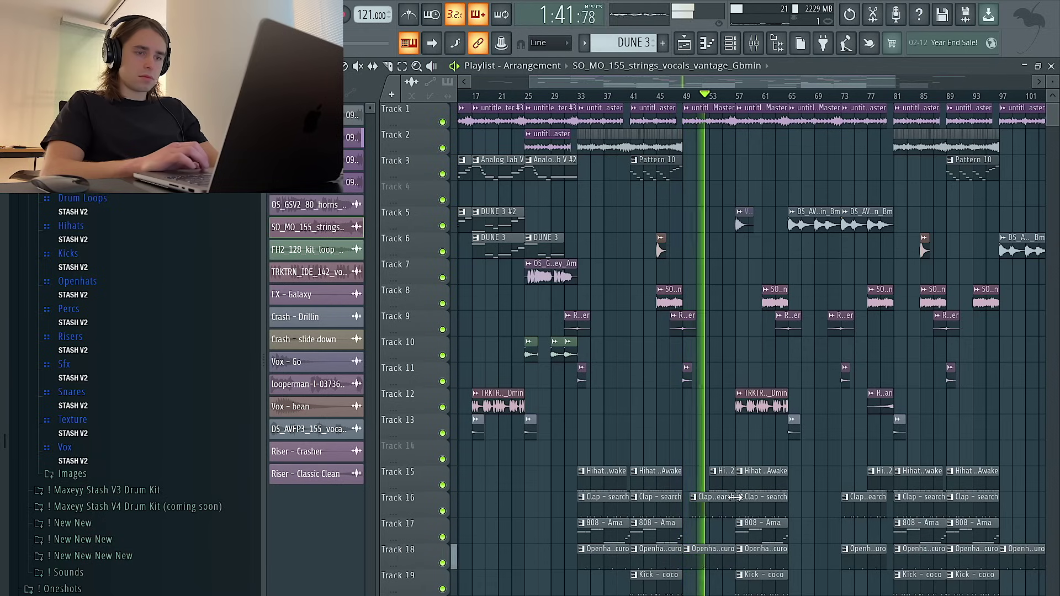
Place a copy of Pattern 10 at bar 73 on Track 3 and delete the SO_MO strings vocals clip at bar 61 on Track 8.
scroll(729, 504, down, 3)
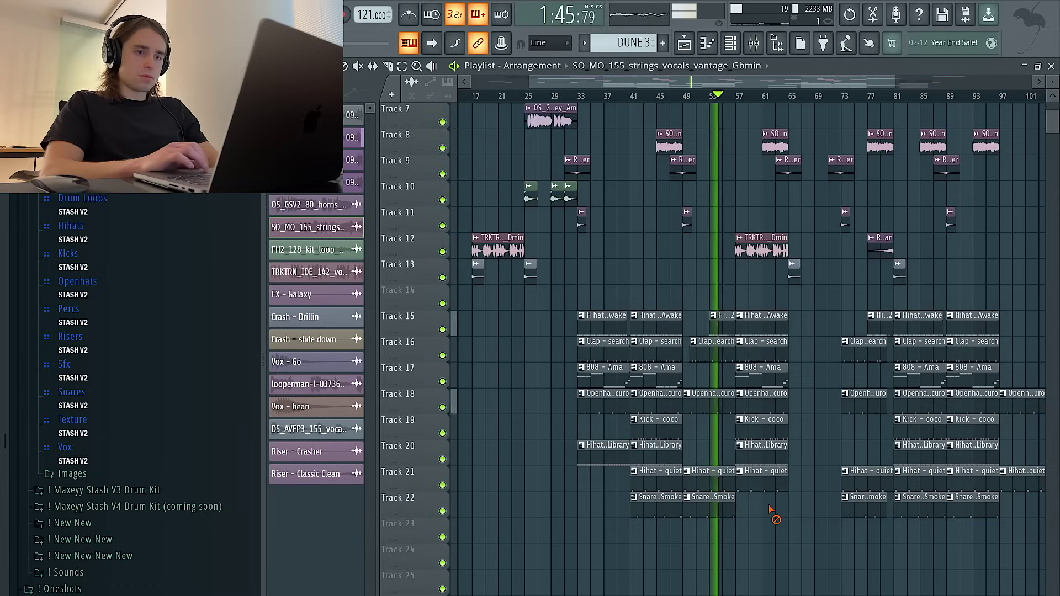
scroll(773, 508, down, 3)
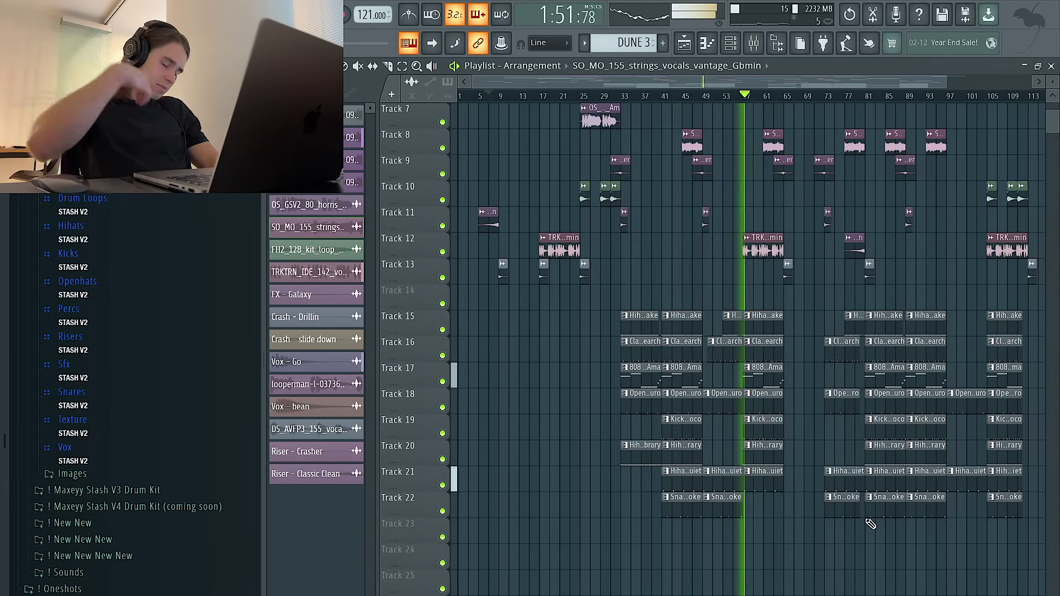
scroll(782, 436, up, 3)
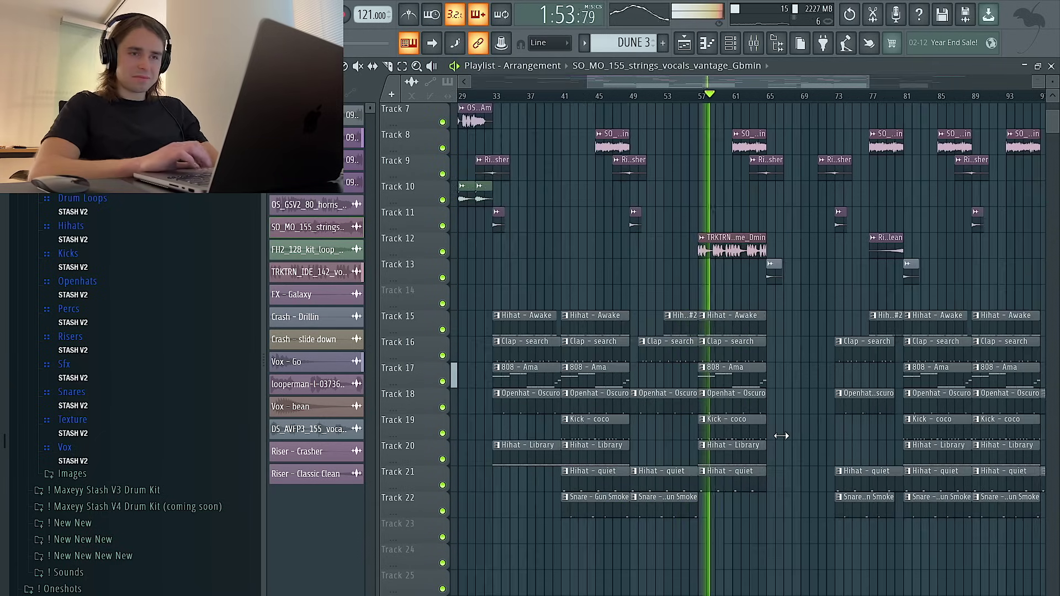
scroll(781, 436, up, 6)
scroll(759, 242, down, 3)
click(656, 166)
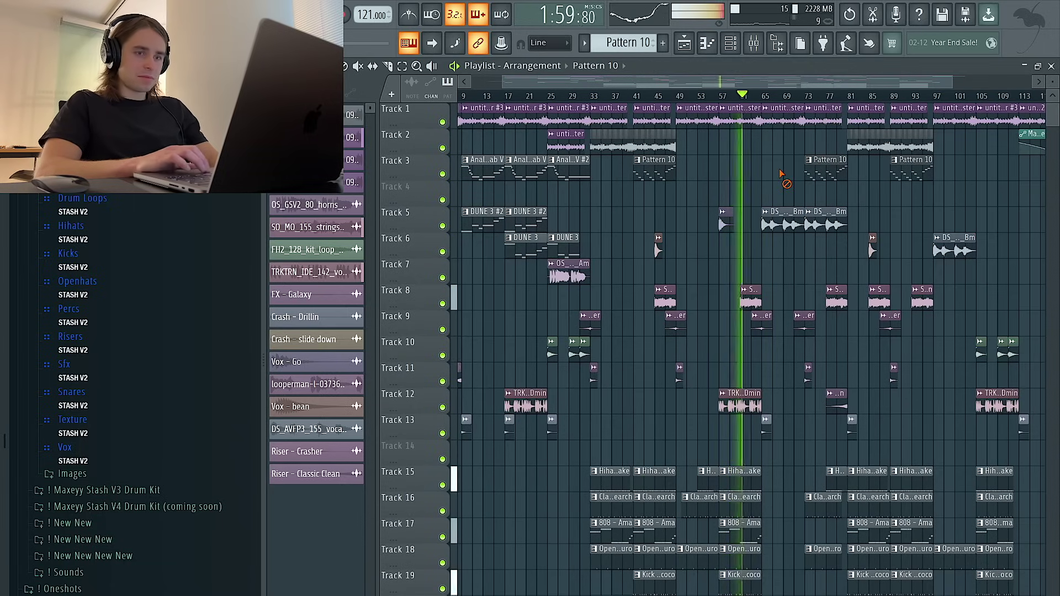
scroll(777, 187, down, 1)
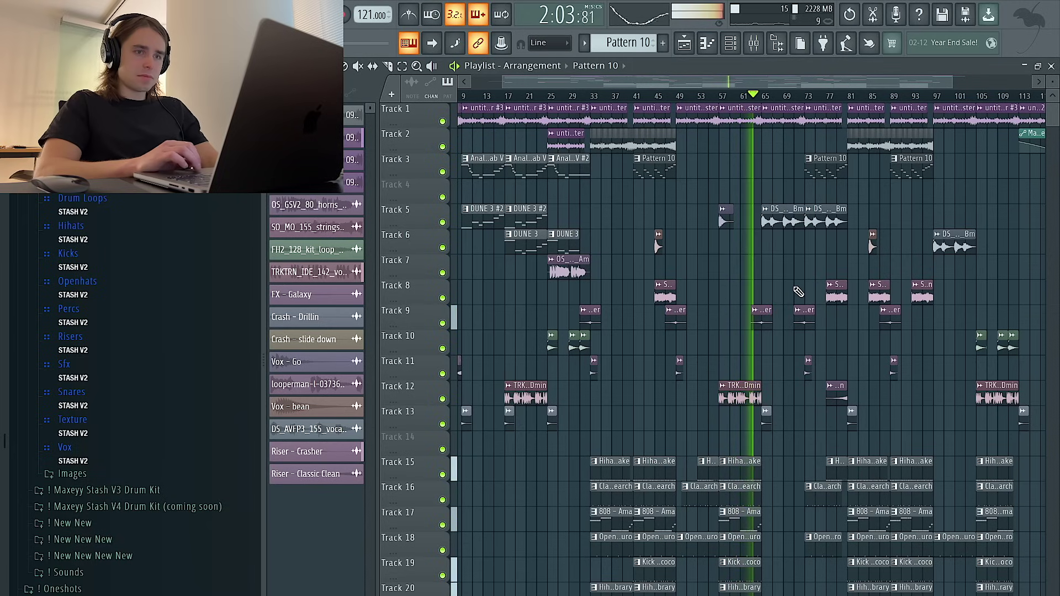
scroll(798, 291, up, 1)
scroll(822, 298, down, 2)
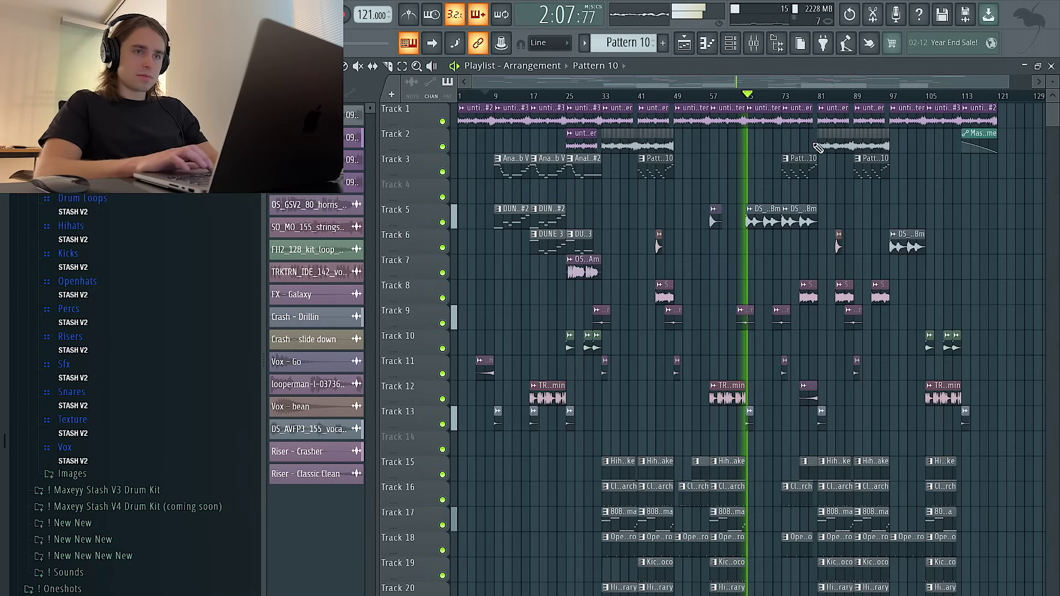
Adjust the stereo separation of the 808 - Ama mixer track and return to the arrangement.
key(F9)
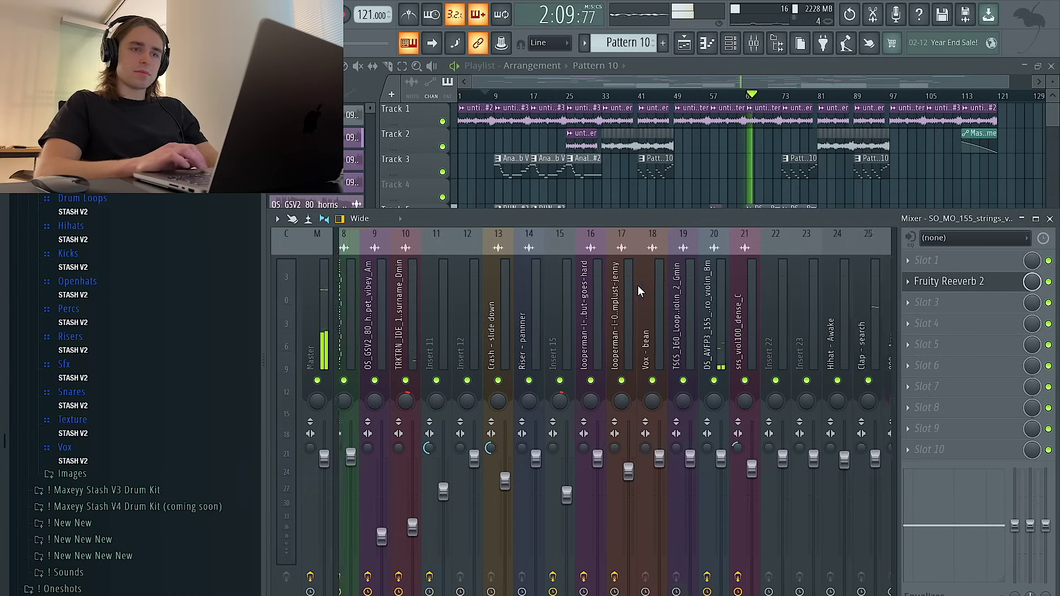
scroll(638, 287, down, 5)
click(639, 461)
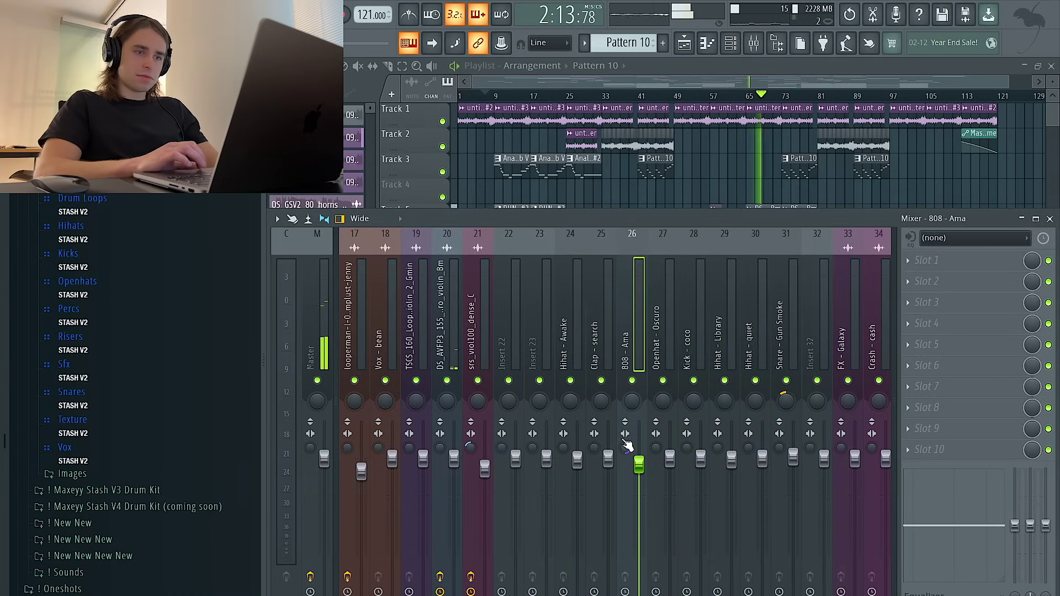
key(F9)
Locate the mixer track of the DS_AVFP3_155 vocal chop clip at bar 65, lower its volume slightly and adjust its stereo separation.
scroll(711, 190, down, 1)
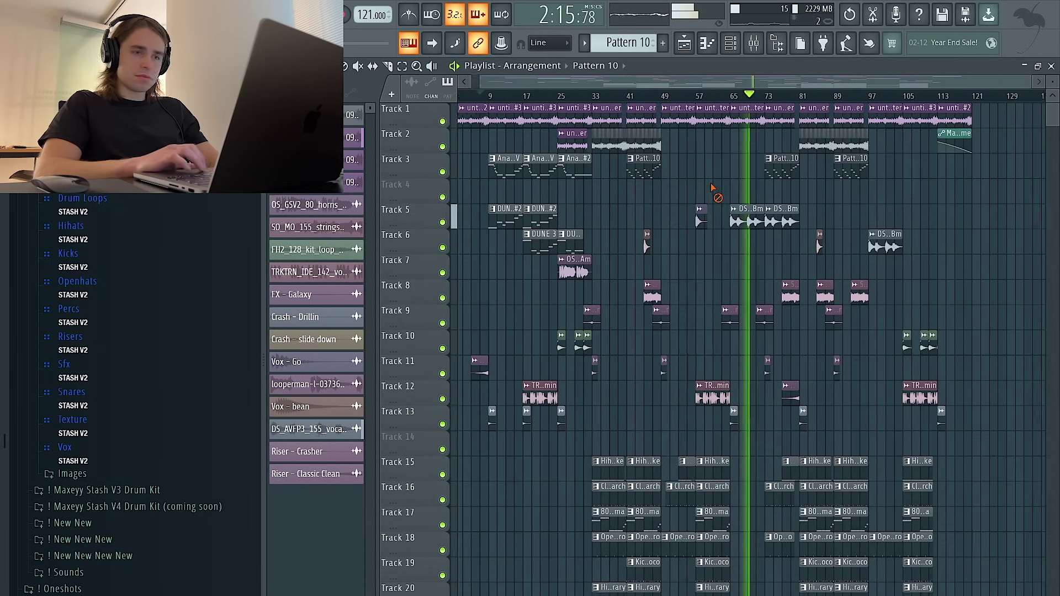
double_click(740, 219)
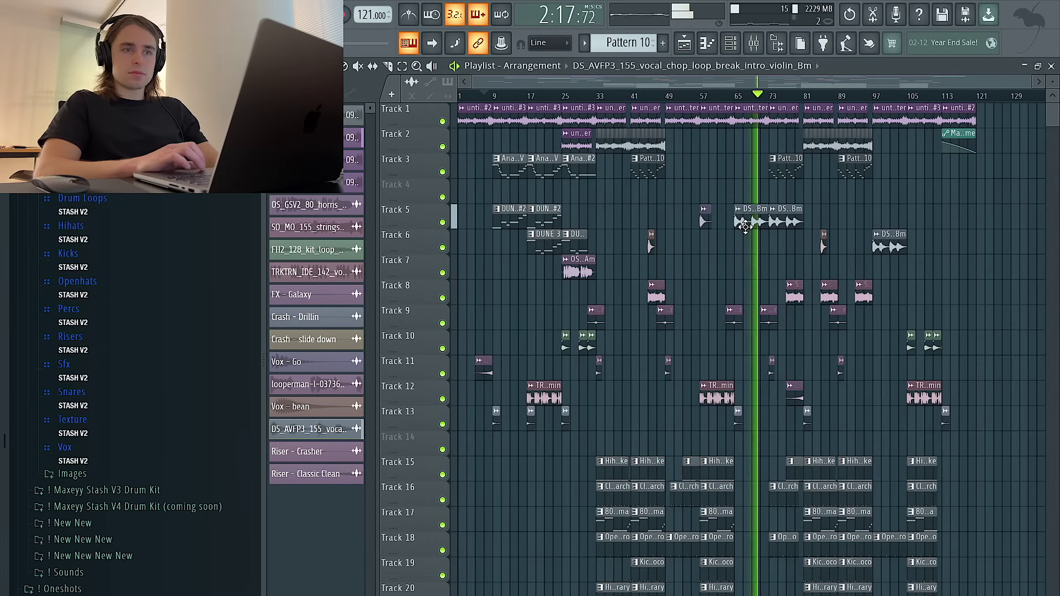
click(754, 43)
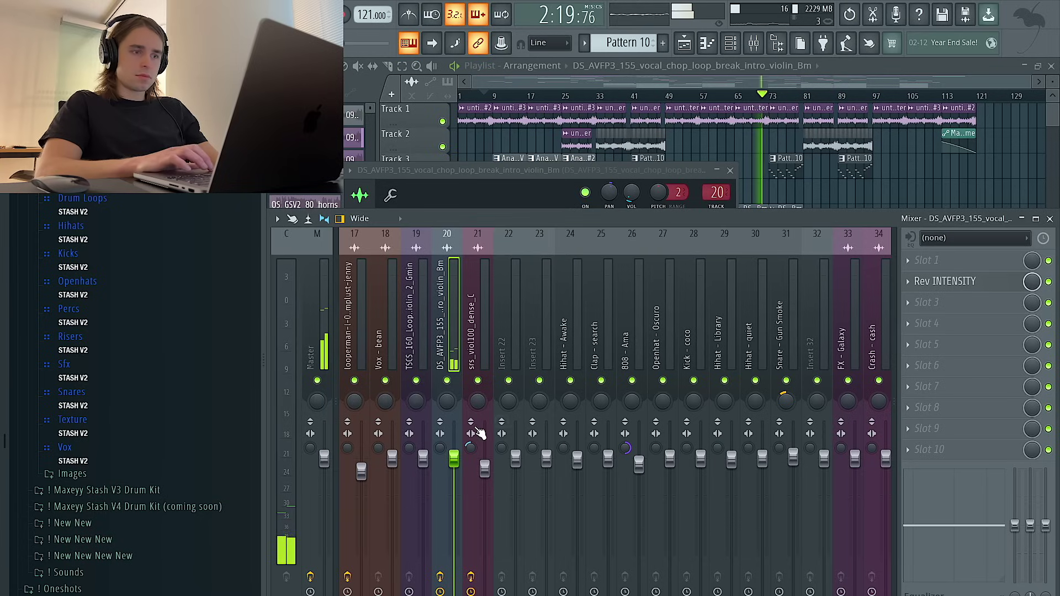
drag(454, 458, 452, 465)
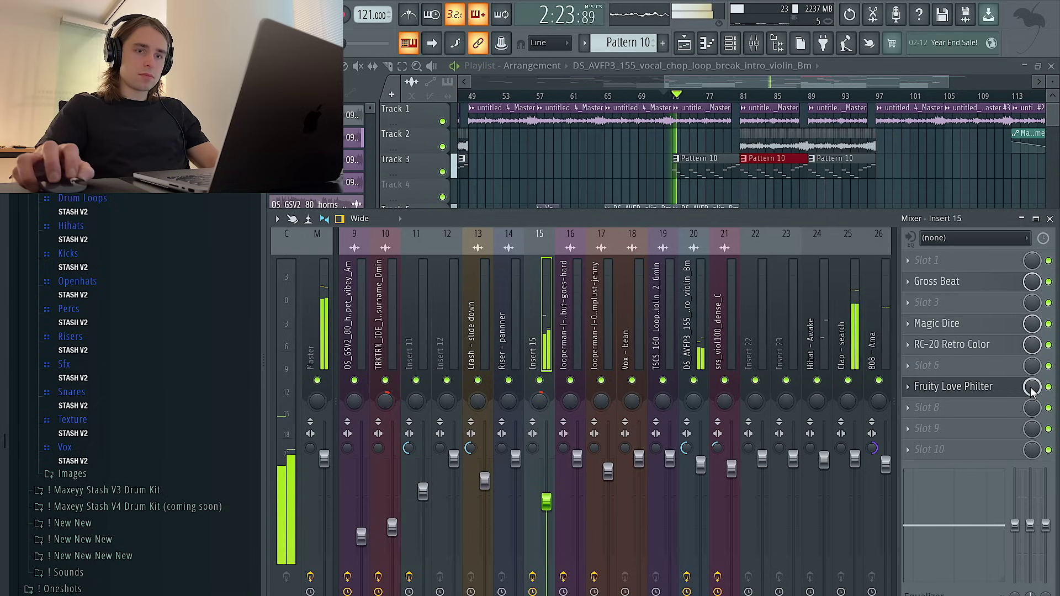
Create an automation clip for Fruity Love Philter's mix level on Insert 15 and start it at bar 73 on Track 4.
right_click(1031, 387)
click(998, 493)
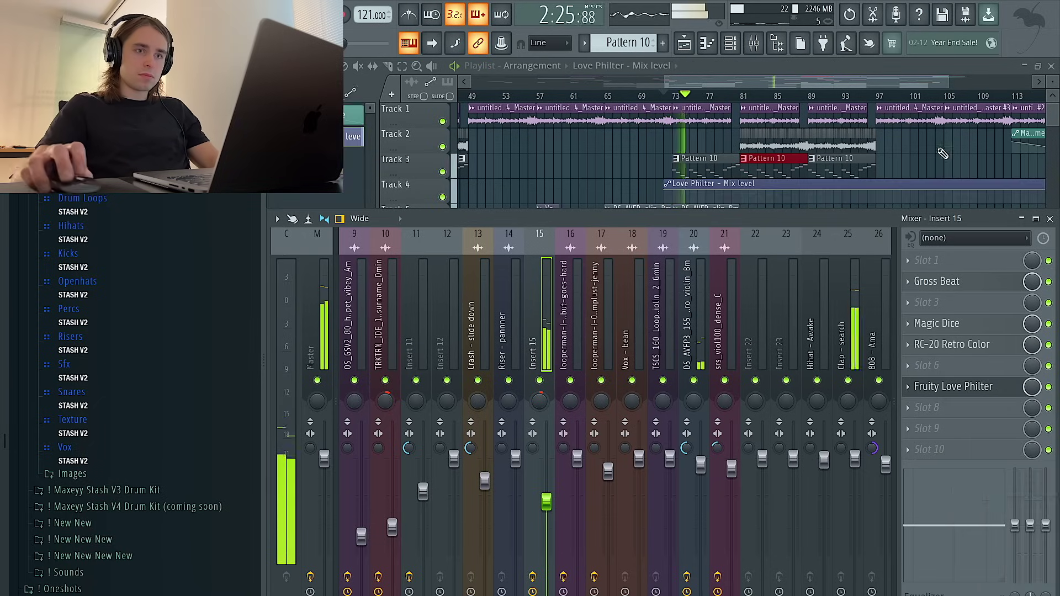
click(678, 201)
drag(678, 200, 687, 200)
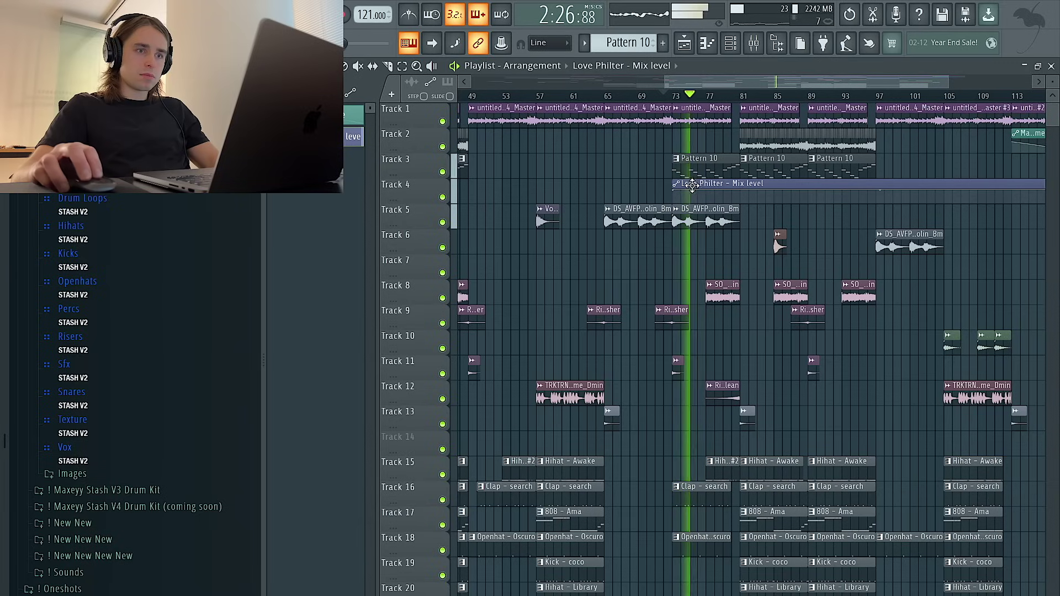
Add points at bars 81 and 97 to the Love Philter - Mix level automation and cut off the clip after bar 97.
right_click(743, 202)
right_click(877, 207)
click(389, 67)
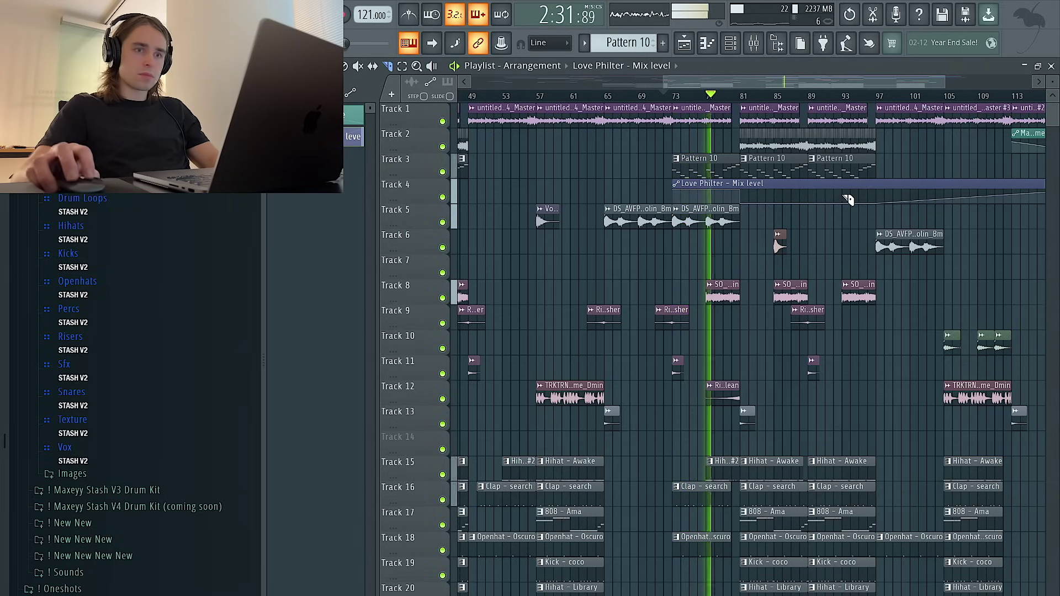
click(884, 198)
key(Delete)
scroll(906, 195, down, 3)
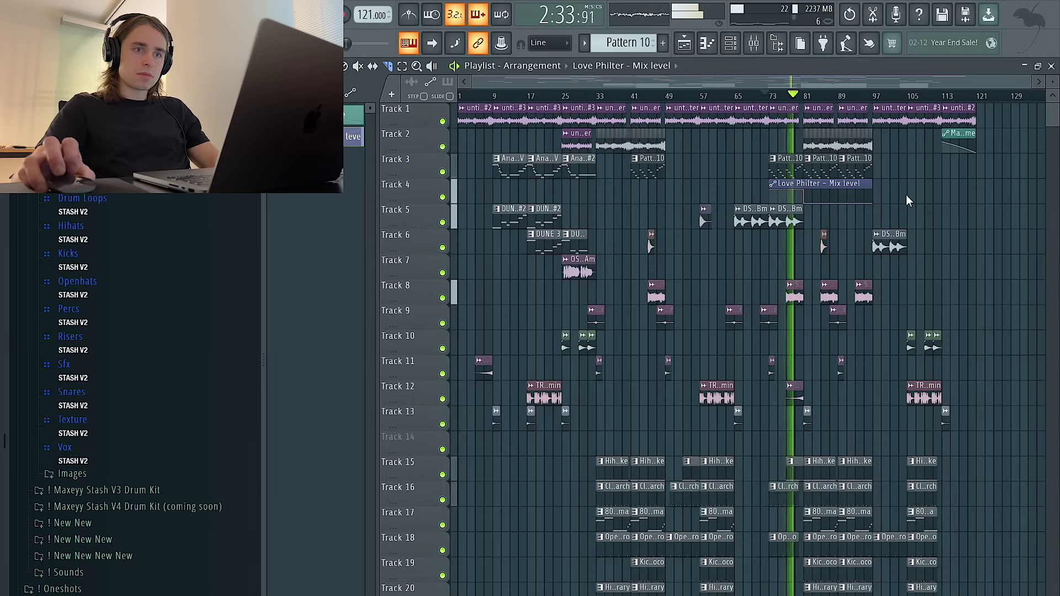
Split the Love Philter automation at bar 81 and fill bars 1 to 65 on Track 4 with four copies of the second part.
click(805, 199)
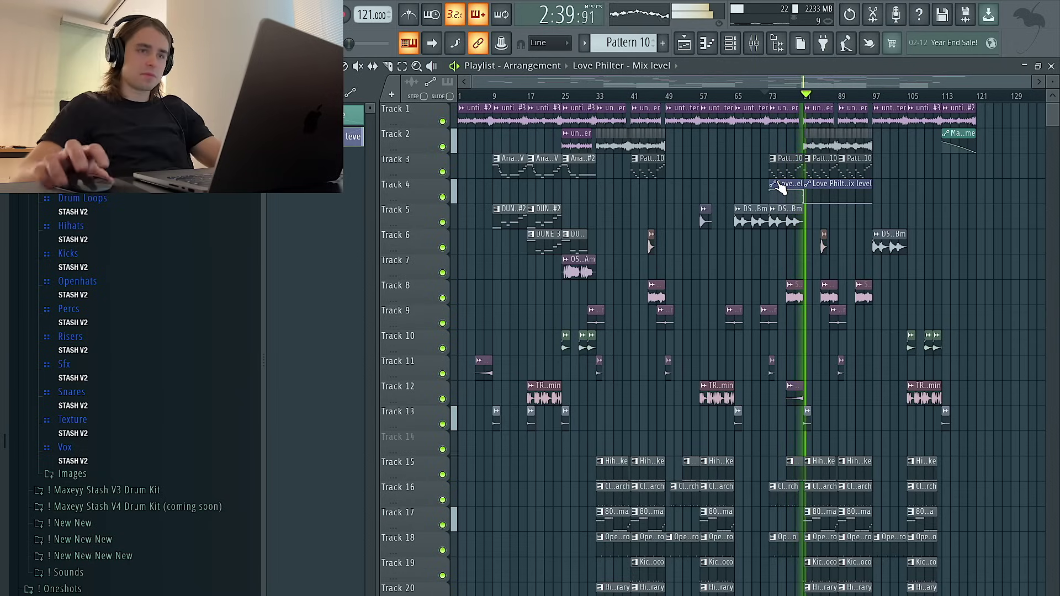
click(464, 193)
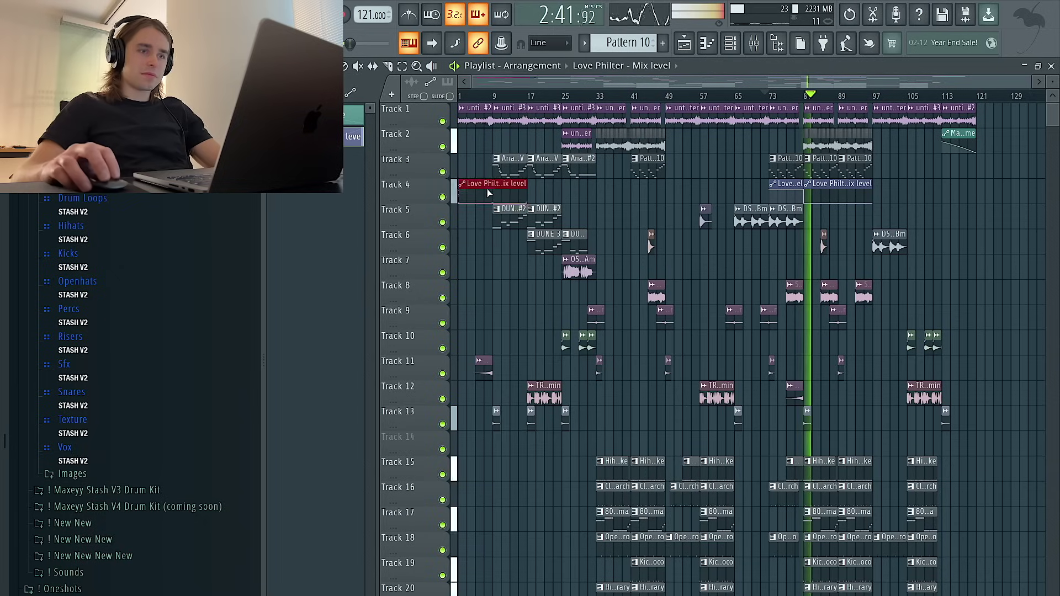
key(ctrl+b)
key(ctrl+b)
key(ctrl+b)
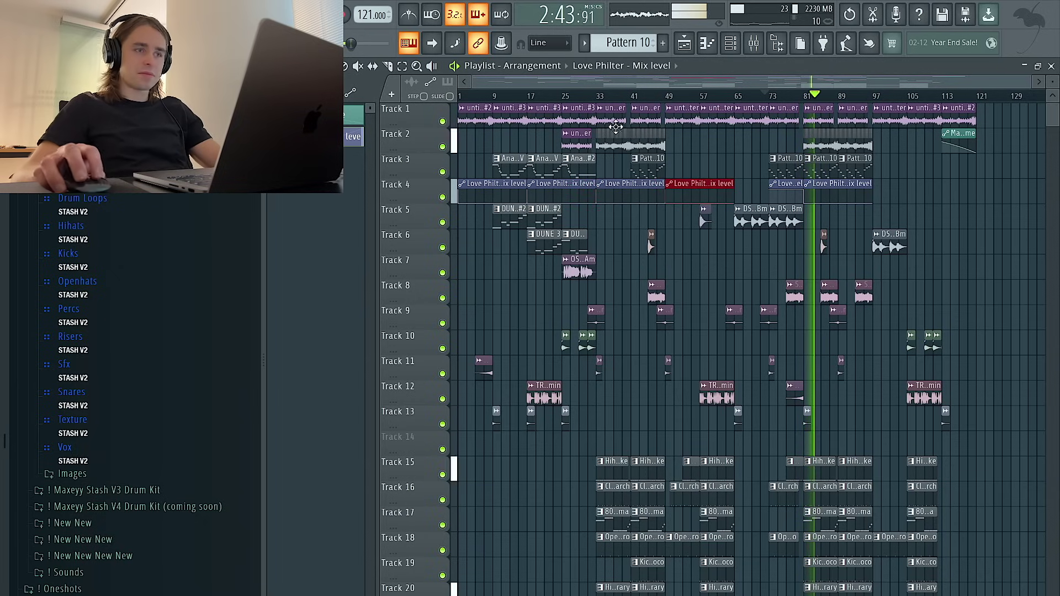
Split the Love Philter automation copy at bar 57 and duplicate its second half to fill bars 65 to 73.
click(389, 67)
click(702, 192)
ctrl+click(714, 193)
key(ctrl+b)
Duplicate the Love Philter automation clip at bar 81 twice from bar 97 onward and trim the last copy at bar 121.
drag(870, 182, 838, 198)
key(ctrl+b)
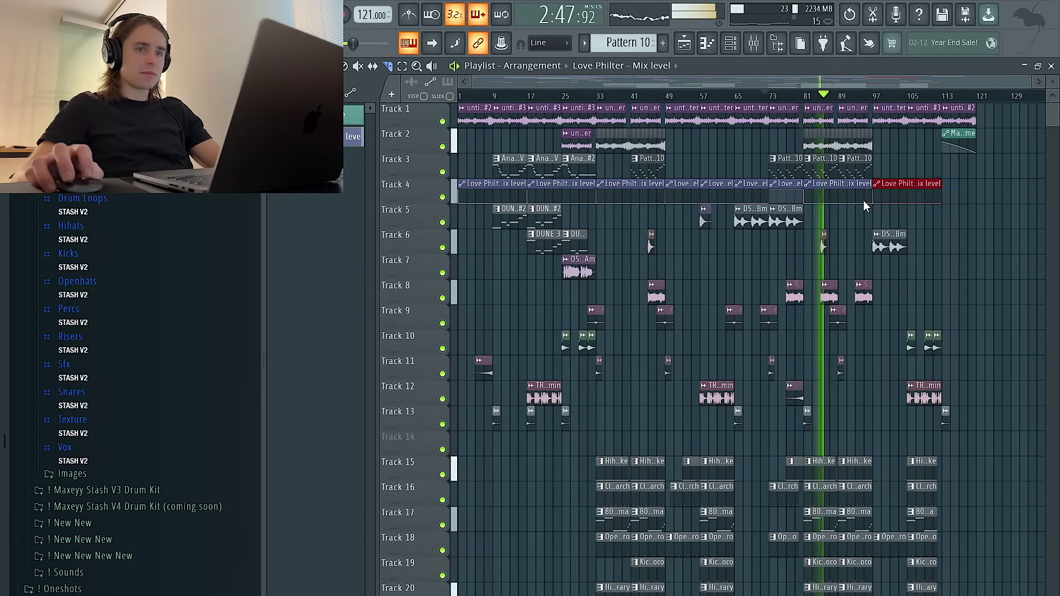
key(ctrl+b)
drag(979, 197, 992, 173)
key(ctrl+z)
click(976, 195)
drag(1004, 253, 992, 178)
key(Delete)
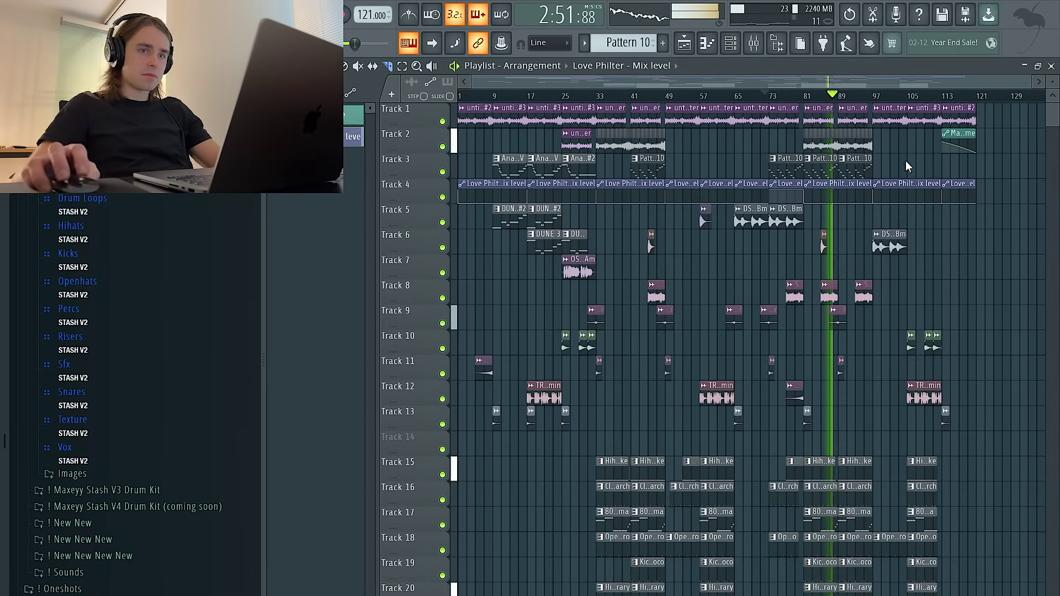
Open Pattern 10 in the piano roll, transpose the Obsession #2 notes down one octave and return to the arrangement.
double_click(849, 175)
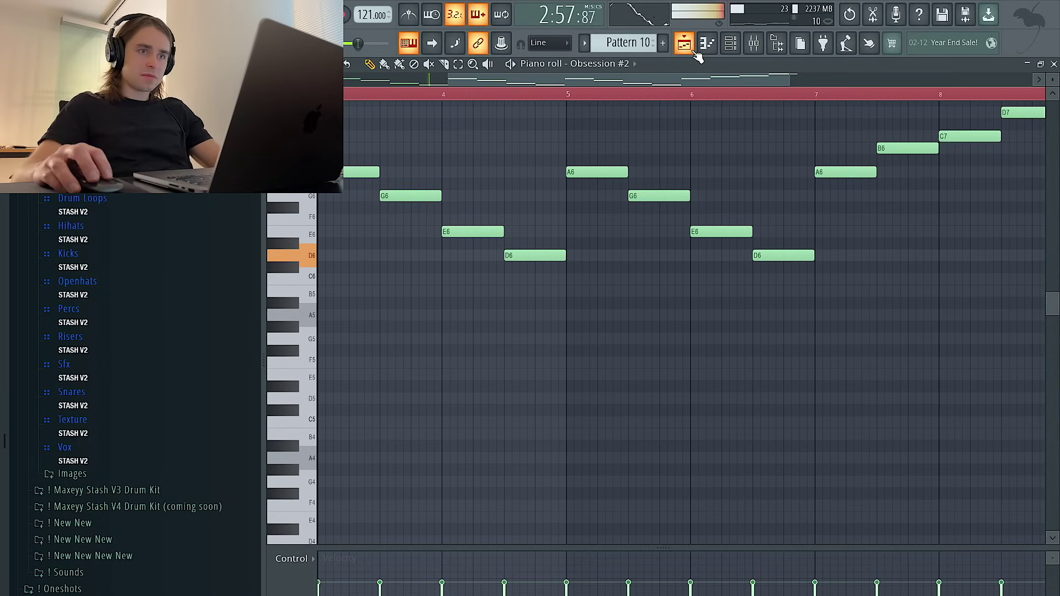
key(ctrl+Down)
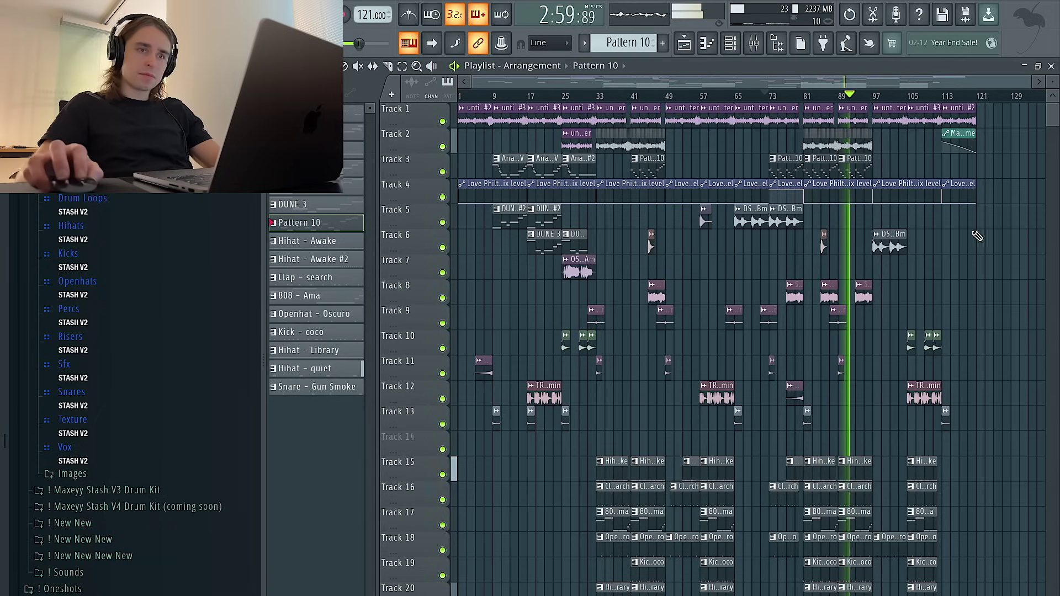
scroll(989, 264, up, 4)
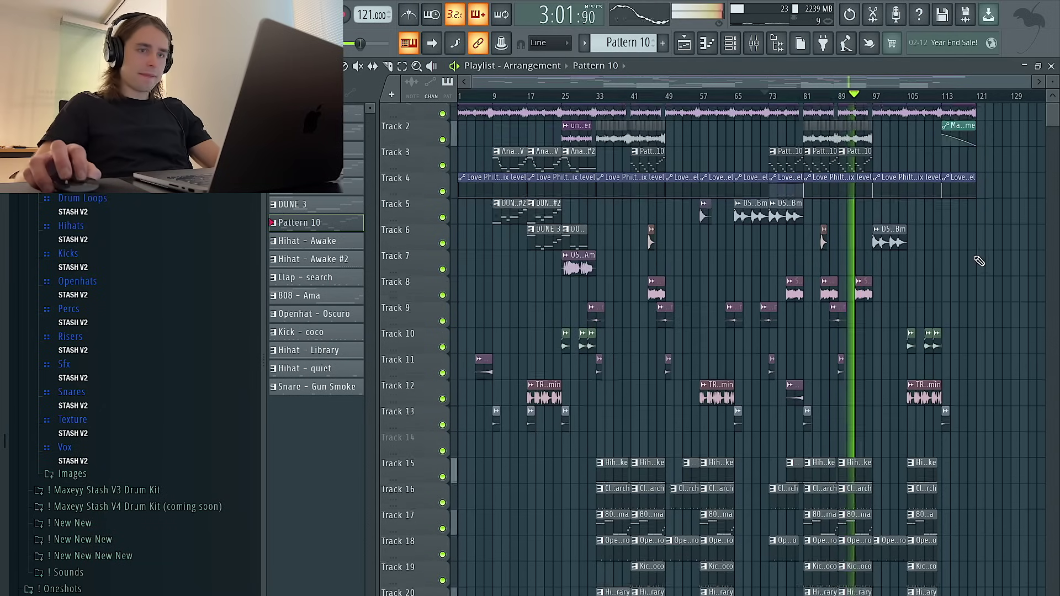
Remove the SO_MO strings vocals clip at bar 93 on Track 8, restore it there and delete the clip at bar 85 instead.
scroll(942, 276, down, 2)
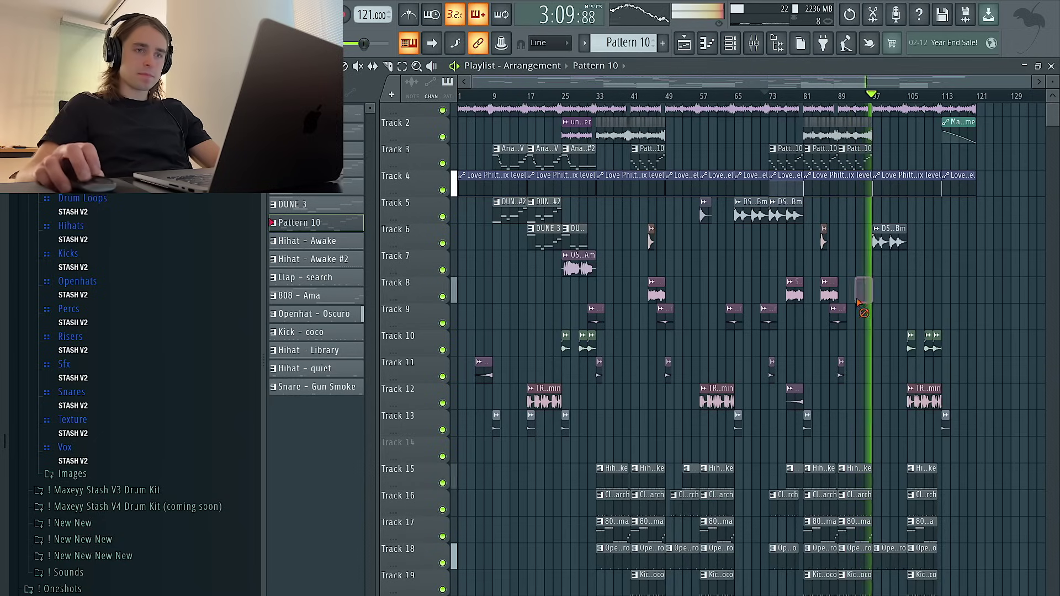
scroll(970, 314, down, 2)
scroll(967, 313, up, 2)
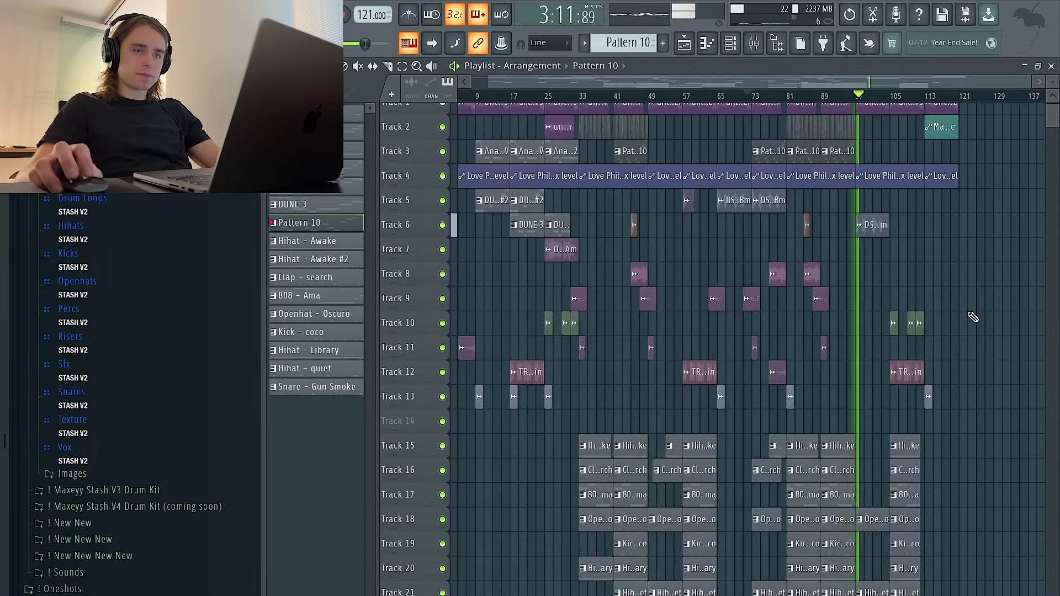
key(ctrl+b)
key(ctrl+d)
right_click(820, 275)
scroll(961, 317, down, 1)
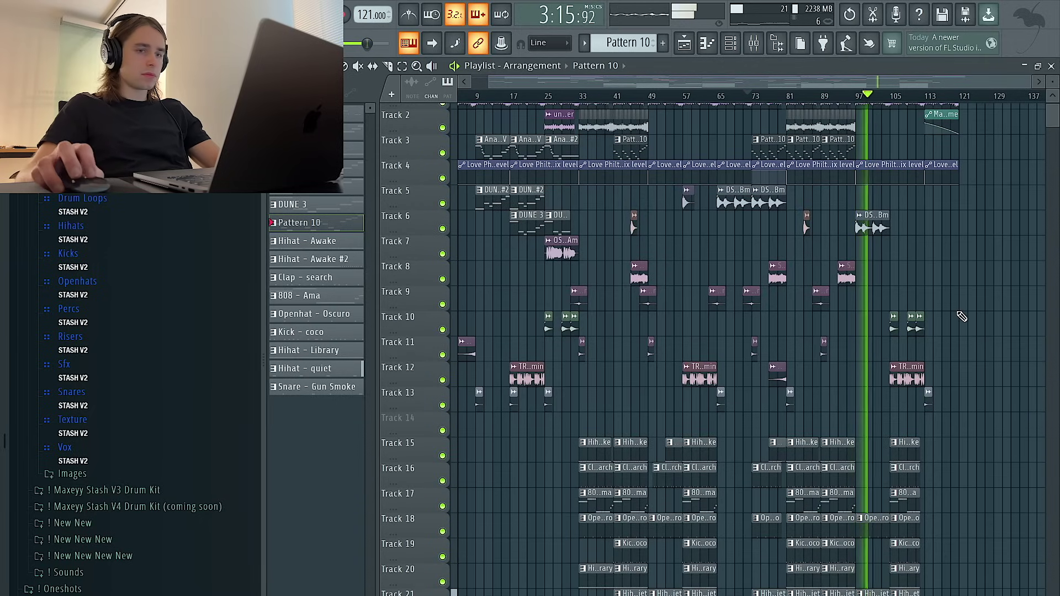
Add a HalfTime - Mix level automation clip starting at bar 105 on Track 14 and split it near bar 113.
scroll(883, 523, up, 3)
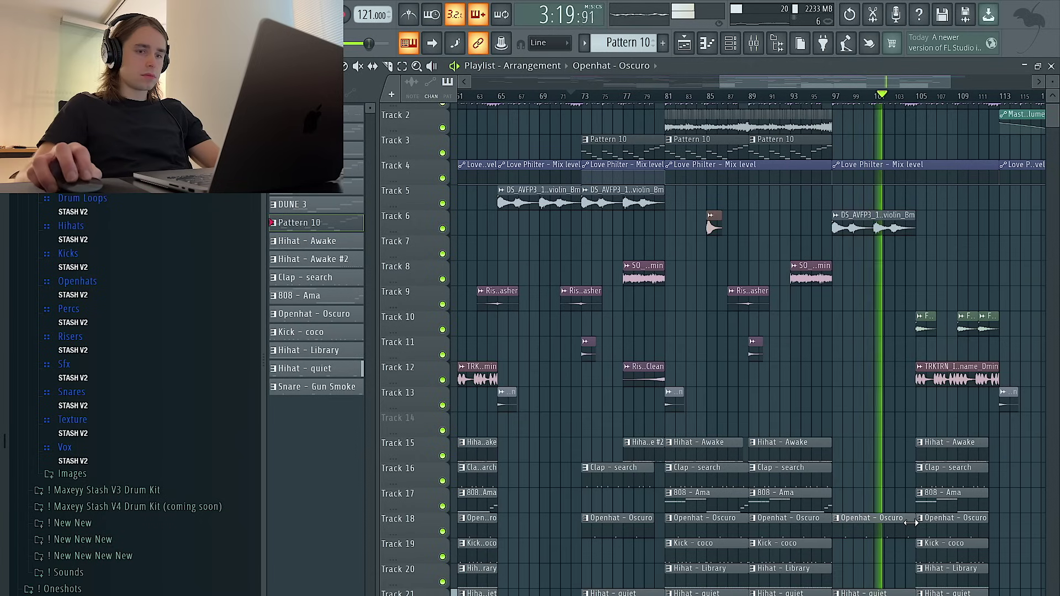
scroll(916, 591, down, 1)
scroll(914, 590, down, 3)
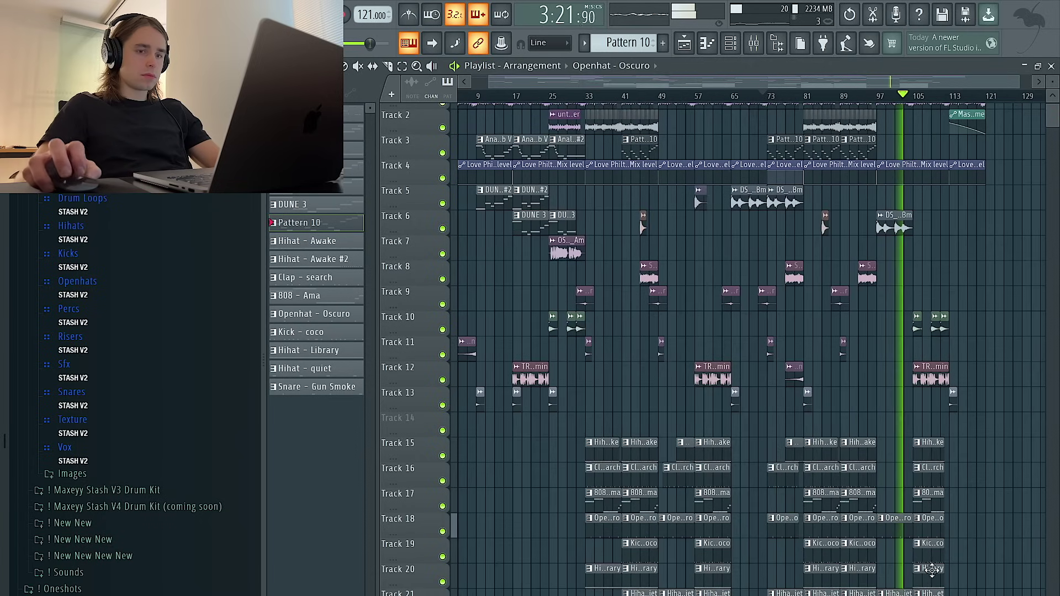
scroll(939, 457, up, 1)
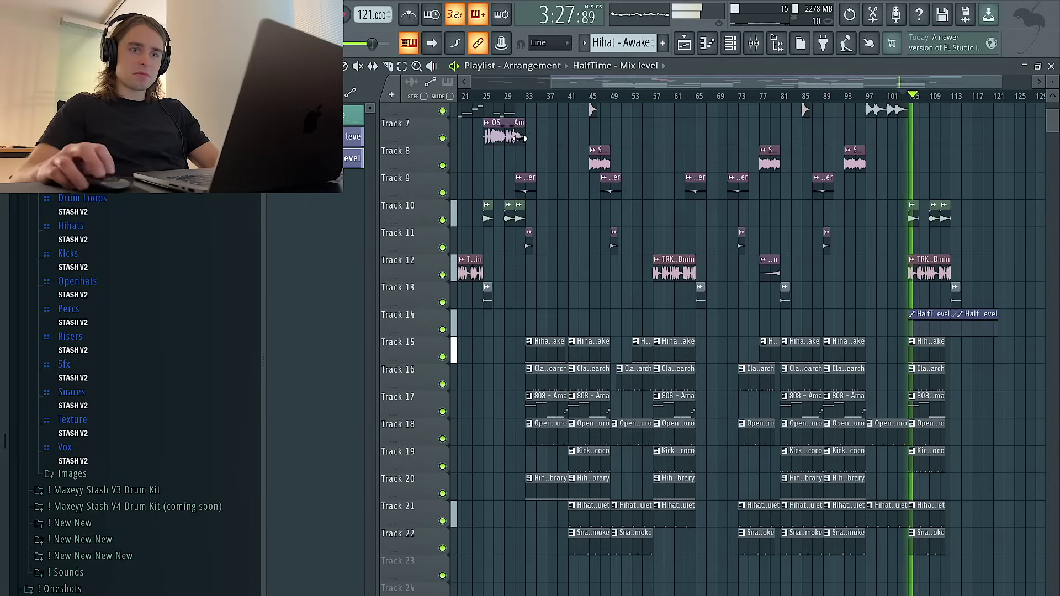
Undo the last split of the HalfTime - Mix level automation clip on Track 14 and split it at bar 113 instead.
key(ctrl+z)
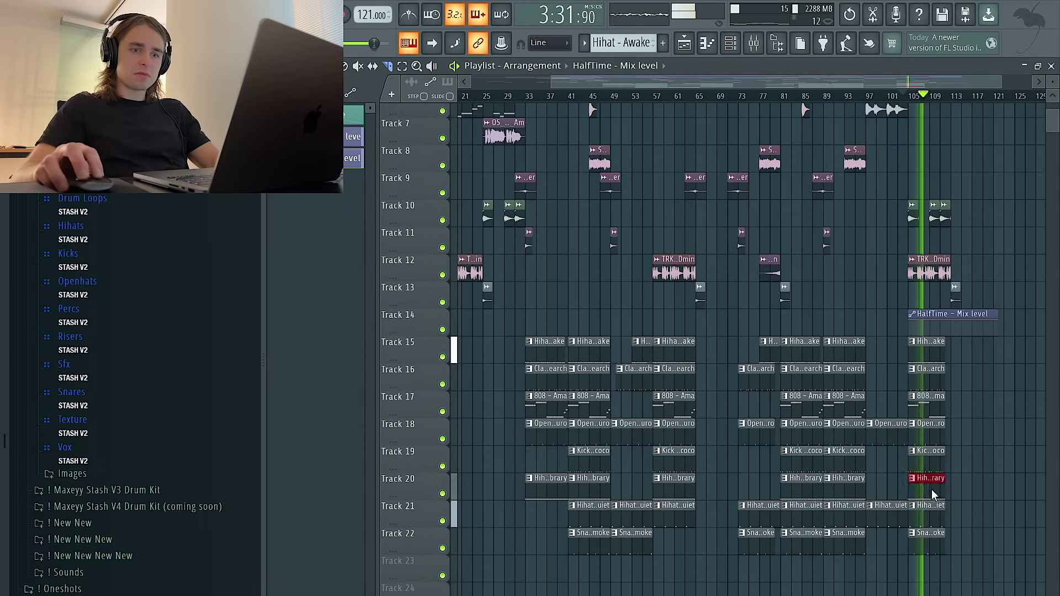
key(ctrl+z)
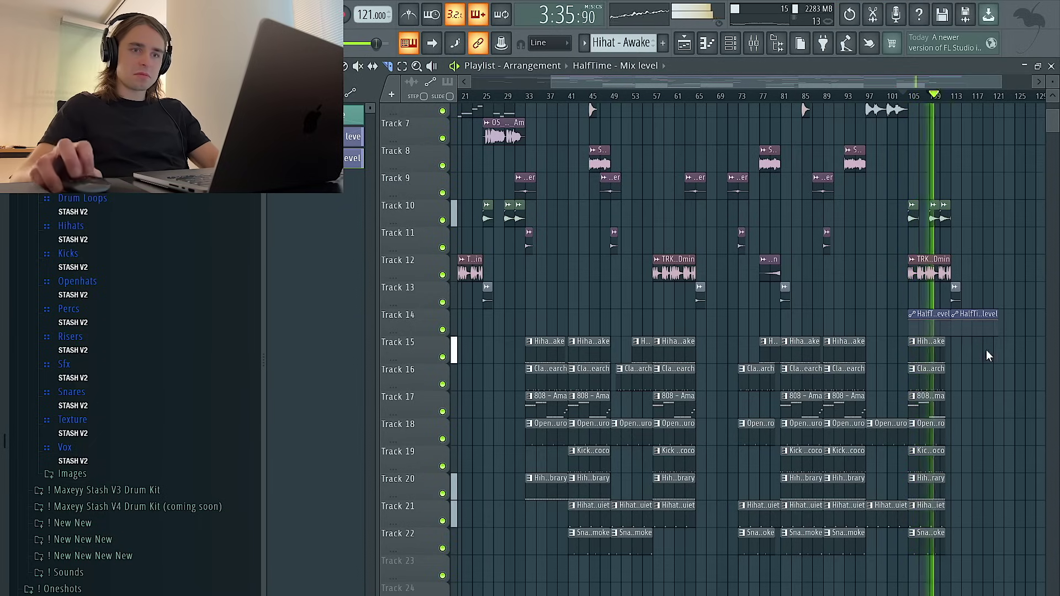
scroll(978, 345, up, 4)
right_click(932, 330)
Lower the start and end points of the HalfTime automation clip at bar 113 to the minimum and end the clip at bar 121.
click(894, 320)
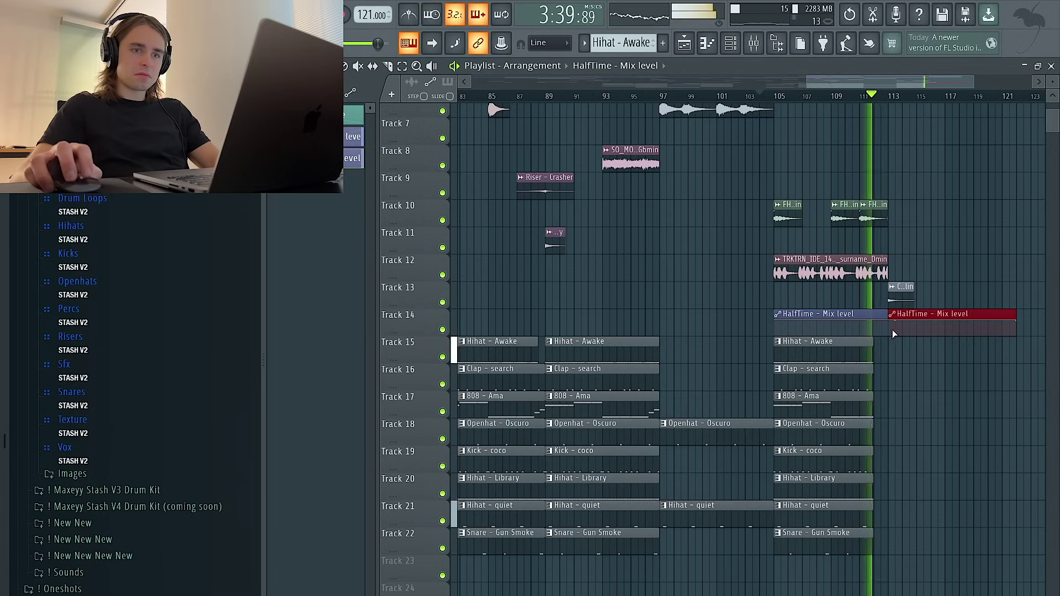
drag(889, 320, 890, 341)
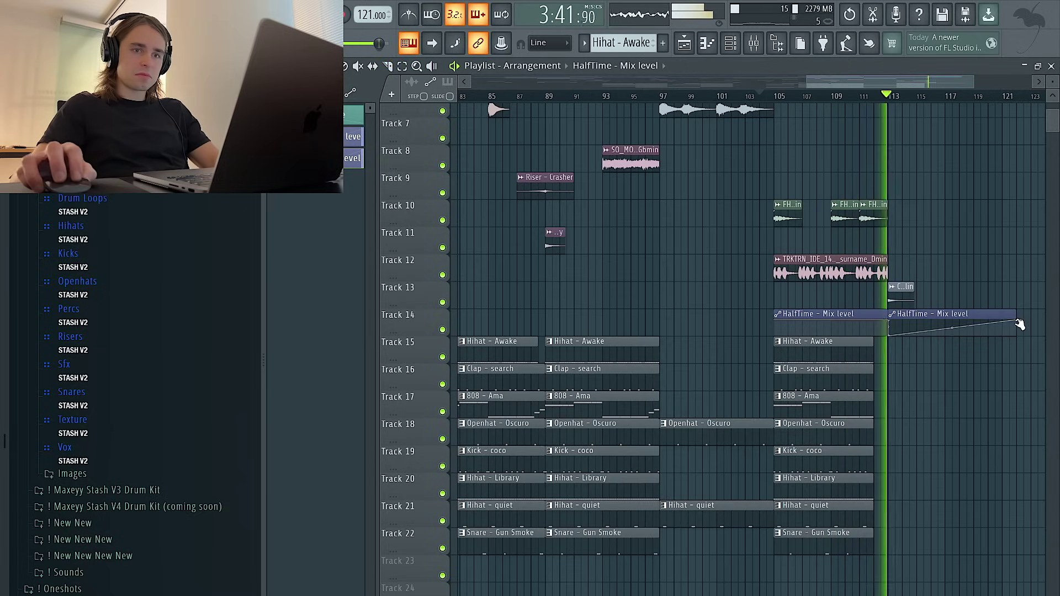
drag(1019, 325, 1011, 346)
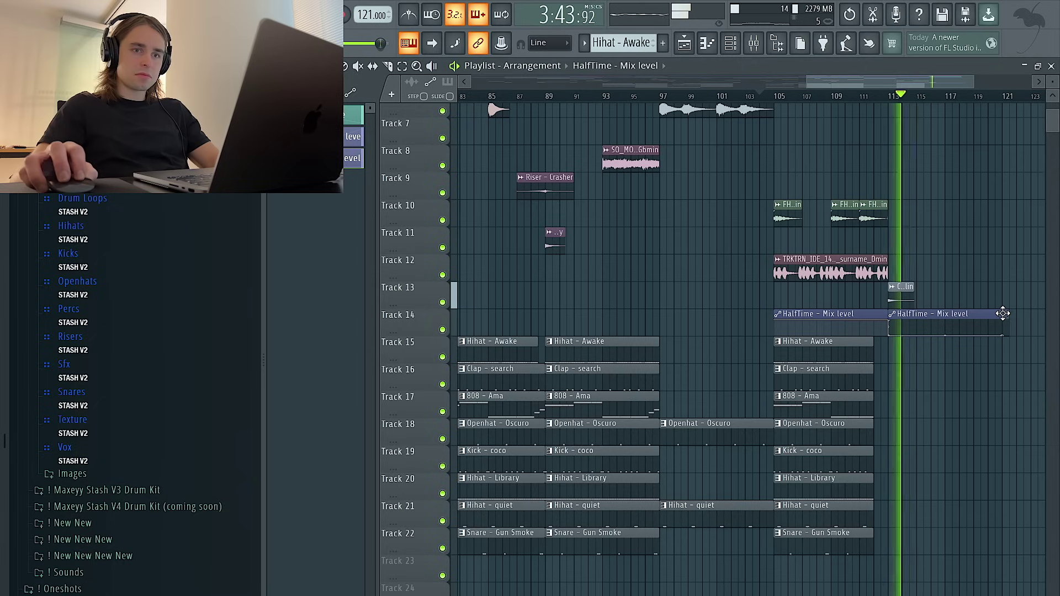
Place copies of the flat HalfTime - Mix level automation clip at bar 97 and bar 1 on Track 14.
scroll(1003, 313, down, 2)
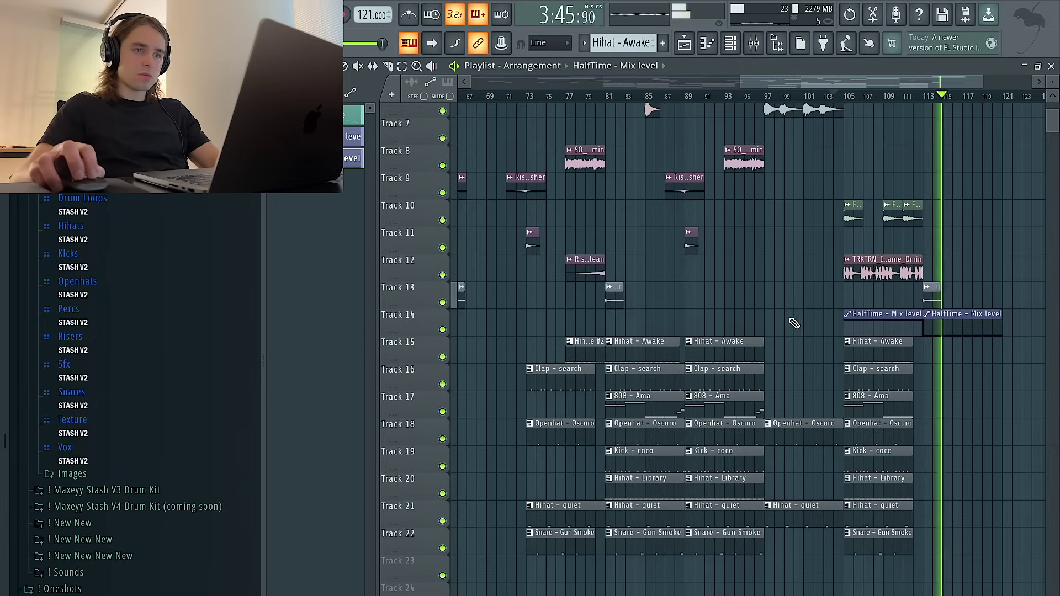
scroll(784, 312, down, 3)
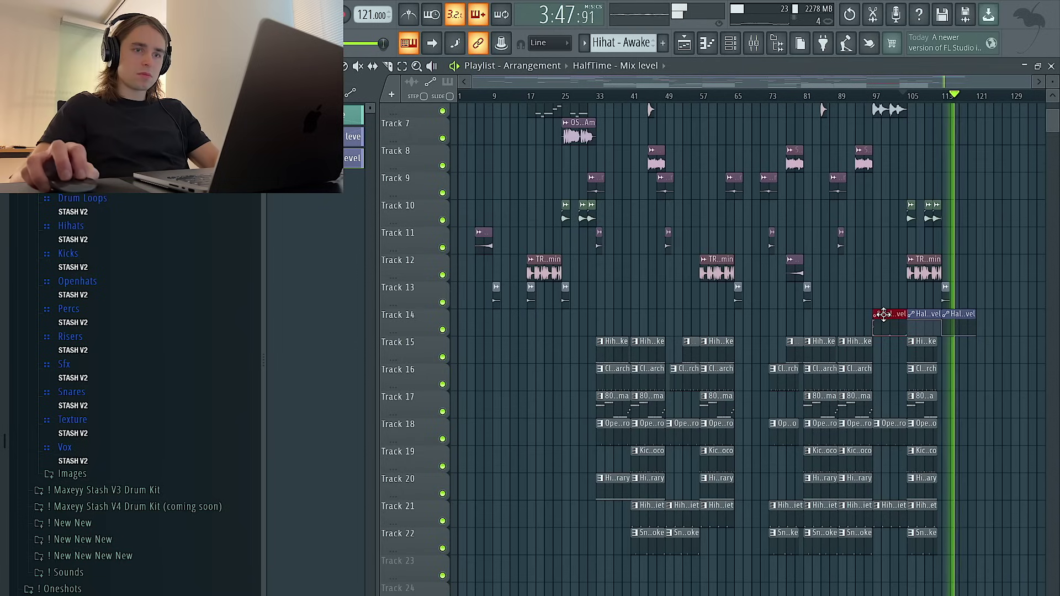
drag(883, 315, 476, 316)
Duplicate the flat HalfTime automation clip from bar 1 back to back along Track 14 up to bar 89.
key(ctrl+b)
key(ctrl+b)
key(ctrl+b)
key(ctrl+b)
key(ctrl+b)
key(ctrl+b)
key(ctrl+b)
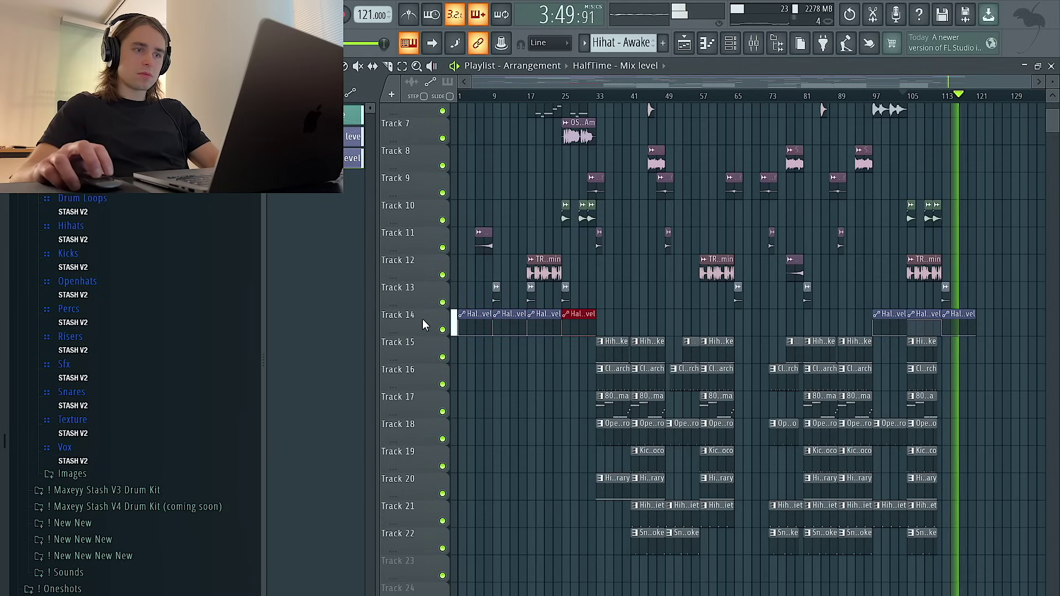
key(ctrl+b)
key(ctrl+b)
key(ctrl+b)
key(ctrl+b)
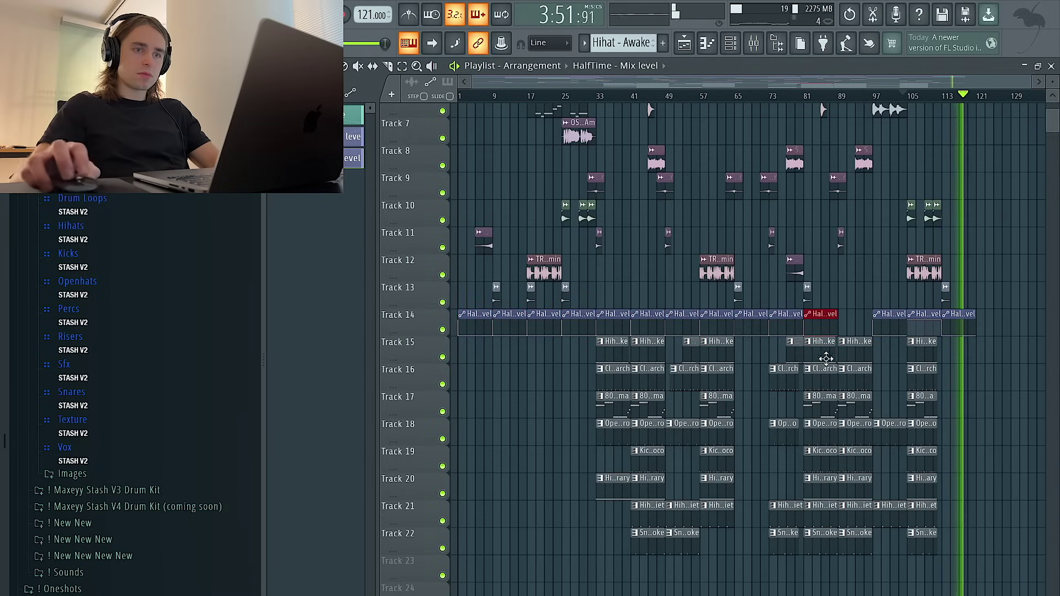
scroll(980, 385, up, 5)
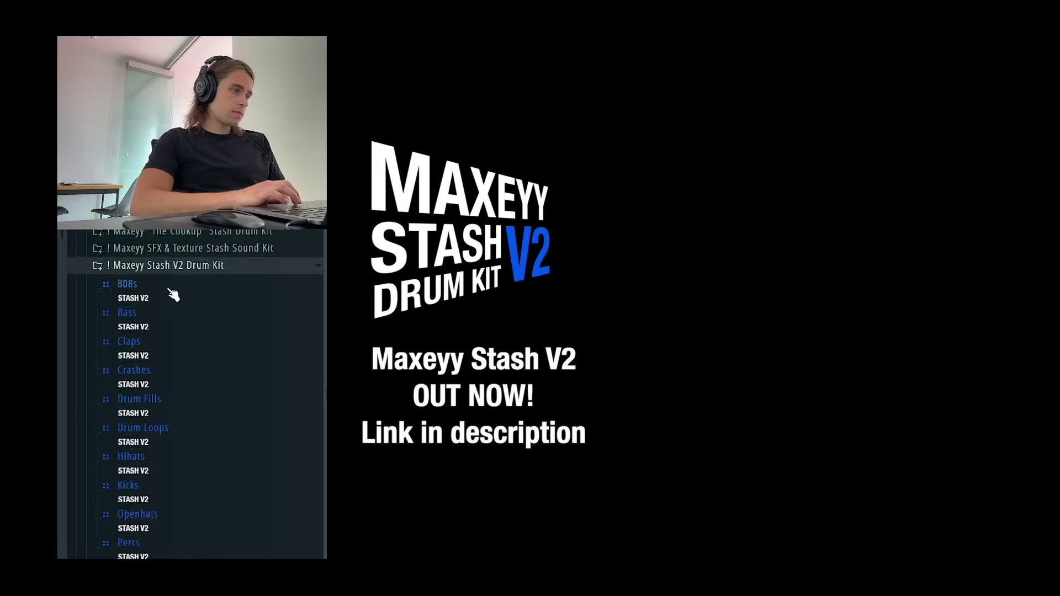
Open the 808s folder of the Maxeyy Stash V2 Drum Kit and audition samples from the kit one after another.
click(169, 290)
scroll(169, 342, down, 5)
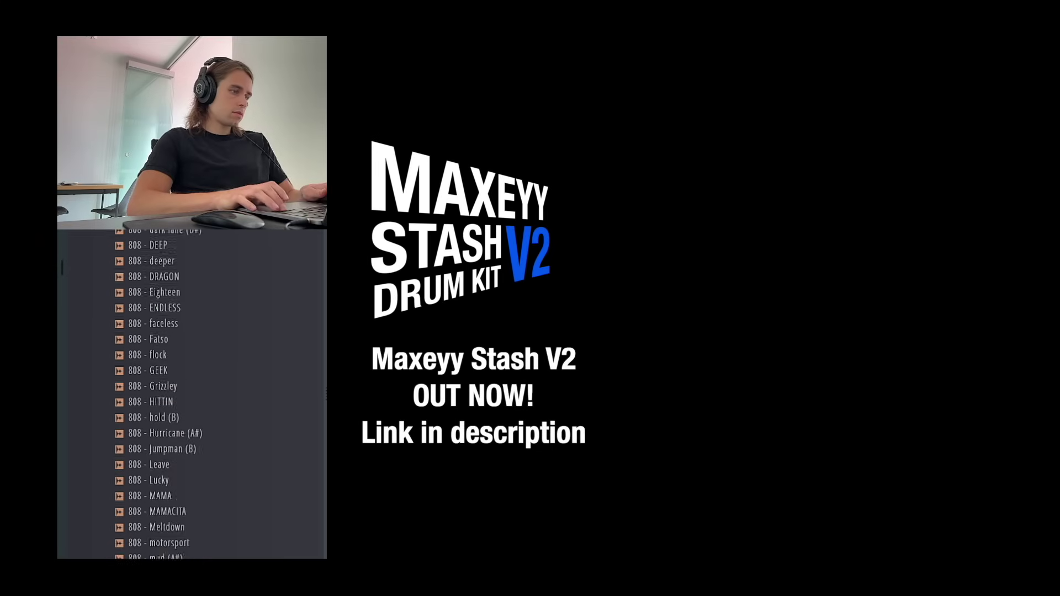
click(161, 318)
click(162, 276)
key(Down)
key(Down)
key(Down)
key(Down)
key(Down)
key(Down)
key(Down)
key(Down)
key(Down)
key(Down)
key(Down)
key(Down)
key(Down)
key(Down)
key(Down)
Open the Crashes folder of the Stash V2 kit and audition its samples down to Crash - Long.
click(171, 411)
key(Down)
key(Down)
key(Down)
key(Down)
key(Down)
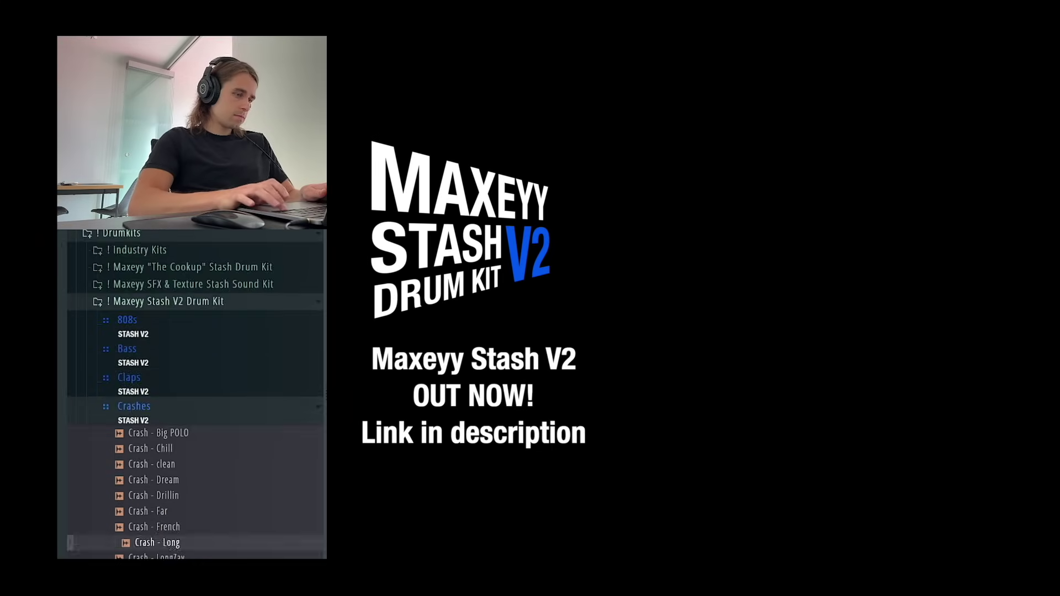
Audition samples in further Stash V2 kit folders, continuing through the Hihats folder down to Hihat - Flex.
click(191, 310)
key(Down)
key(Down)
key(Down)
key(Down)
key(Down)
key(Down)
key(Down)
key(Down)
key(Down)
key(Down)
key(Down)
key(Down)
key(Down)
click(157, 545)
key(Down)
key(Down)
key(Down)
key(Down)
key(Down)
key(Down)
key(Down)
key(Down)
key(Down)
key(Down)
key(Down)
key(Down)
key(Down)
key(Down)
key(Down)
key(Down)
key(Down)
key(Down)
key(Down)
key(Down)
click(160, 547)
key(Down)
key(Down)
key(Down)
key(Down)
key(Down)
key(Down)
key(Down)
key(Down)
key(Down)
key(Down)
key(Down)
key(Down)
key(Down)
key(Down)
key(Down)
key(Down)
key(Down)
key(Down)
key(Down)
key(Down)
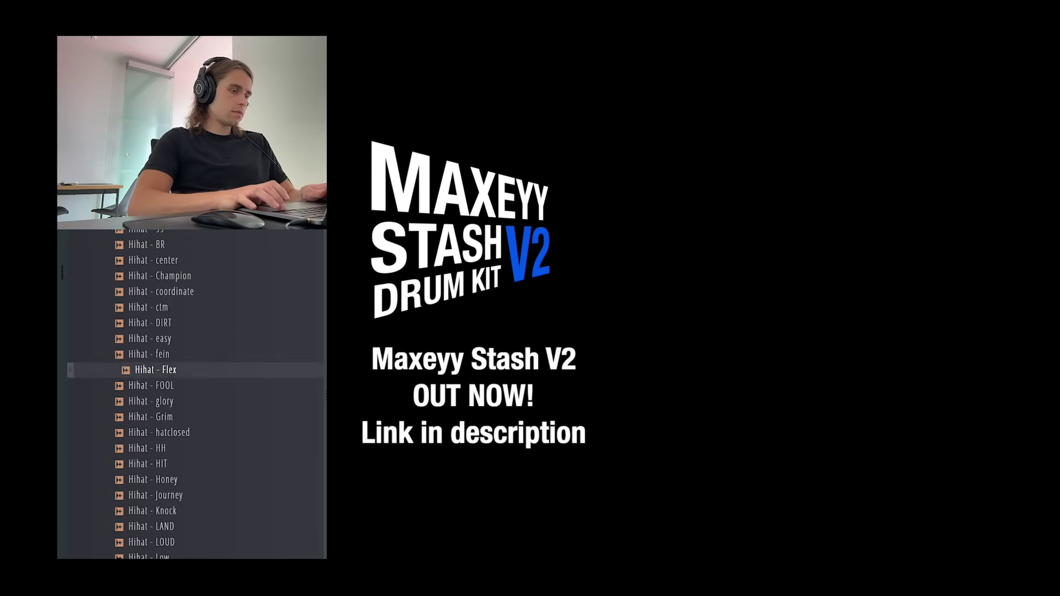
Audition the hihat samples after Hihat - Flex and continue through the following Stash V2 kit folders sample by sample.
click(161, 547)
key(Down)
key(Down)
key(Down)
key(Down)
key(Down)
key(Down)
key(Down)
key(Down)
key(Down)
key(Down)
key(Down)
key(Down)
key(Down)
key(Down)
key(Down)
key(Down)
key(Down)
click(221, 371)
key(Down)
key(Down)
key(Down)
key(Down)
key(Down)
key(Down)
key(Down)
key(Down)
key(Down)
key(Down)
key(Down)
key(Down)
key(Down)
key(Down)
key(Down)
key(Down)
key(Down)
key(Down)
key(Down)
key(Down)
click(163, 247)
key(Down)
key(Down)
key(Down)
key(Down)
key(Down)
key(Down)
key(Down)
key(Down)
key(Down)
key(Down)
key(Down)
key(Down)
key(Down)
key(Down)
key(Down)
key(Down)
key(Down)
key(Down)
key(Down)
key(Down)
key(Down)
key(Down)
key(Down)
key(Down)
key(Down)
key(Down)
key(Down)
key(Down)
key(Down)
key(Down)
key(Down)
key(Down)
key(Down)
key(Down)
key(Down)
key(Down)
key(Down)
key(Down)
key(Down)
key(Down)
click(156, 297)
key(Down)
key(Down)
key(Down)
key(Down)
key(Down)
key(Down)
key(Down)
key(Down)
key(Down)
key(Down)
key(Down)
key(Down)
key(Down)
key(Down)
key(Down)
key(Down)
key(Down)
key(Down)
key(Down)
key(Down)
click(155, 297)
key(Down)
key(Down)
key(Down)
key(Down)
key(Down)
key(Down)
key(Down)
key(Down)
key(Down)
key(Down)
key(Down)
key(Down)
key(Down)
key(Down)
key(Down)
key(Down)
key(Down)
key(Down)
key(Down)
key(Down)
click(155, 267)
key(Down)
key(Down)
key(Down)
key(Down)
key(Down)
key(Down)
key(Down)
key(Down)
key(Down)
key(Down)
key(Down)
key(Down)
key(Down)
key(Down)
key(Down)
key(Down)
key(Down)
key(Down)
key(Down)
key(Down)
Audition the Texture samples of the Stash V2 kit one after another.
click(145, 515)
key(Down)
key(Down)
key(Down)
key(Down)
key(Down)
key(Down)
key(Down)
key(Down)
key(Down)
key(Down)
key(Down)
key(Down)
key(Down)
key(Down)
key(Down)
key(Down)
key(Down)
key(Down)
key(Down)
key(Down)
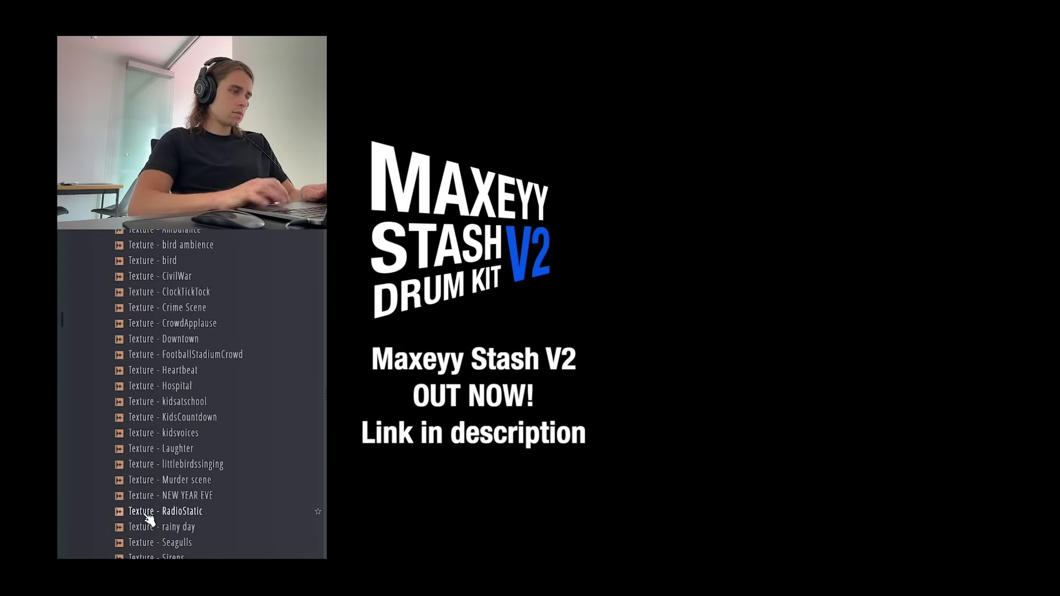
Open the Vox samples of the Stash V2 kit and audition them one after another down to Vox - YEAH.
click(124, 544)
key(Down)
key(Down)
key(Down)
key(Down)
key(Down)
key(Down)
key(Down)
key(Down)
key(Down)
key(Down)
key(Down)
key(Down)
key(Down)
key(Down)
key(Down)
key(Down)
key(Down)
key(Down)
key(Down)
key(Down)
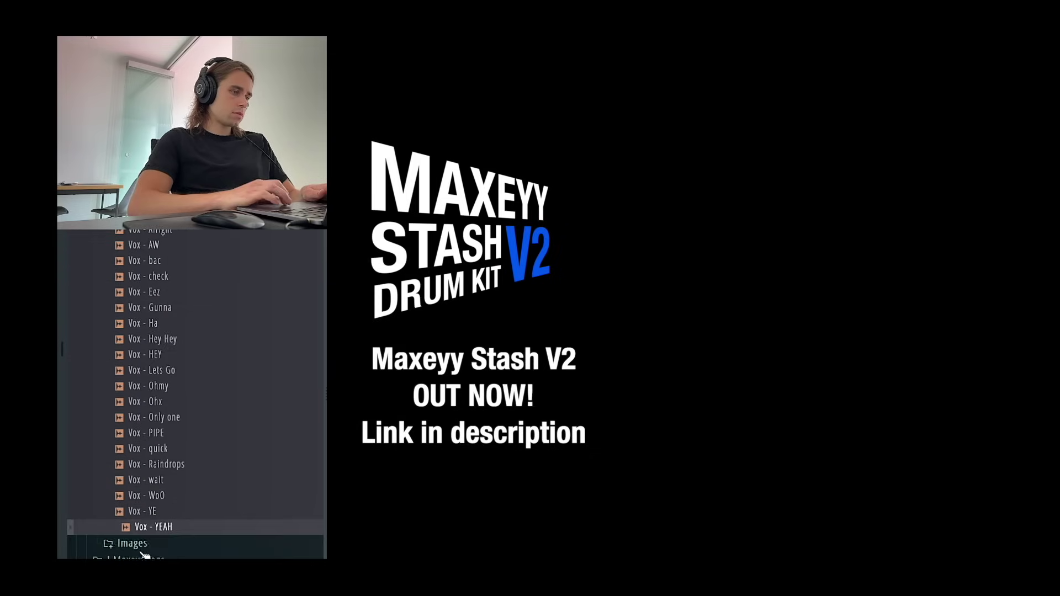